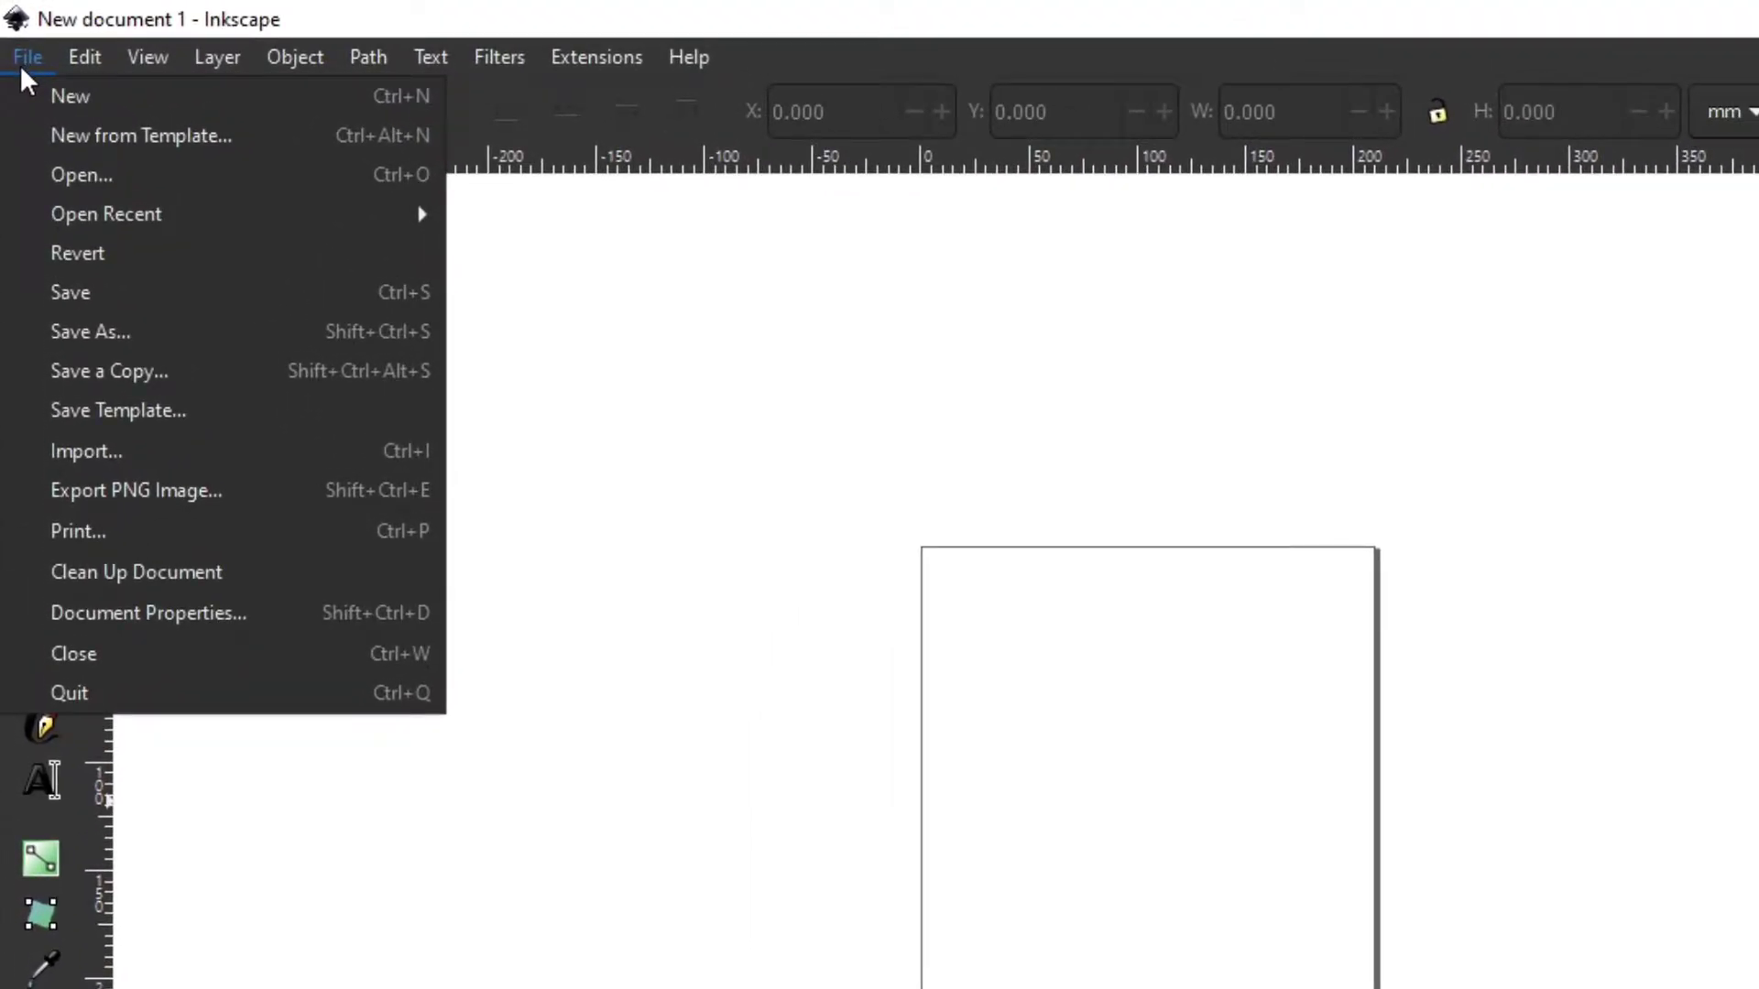
# - Set the page size to the Video HD 1080p preset, 1920 x 1080 px, in the document properties
pyautogui.click(101, 617)
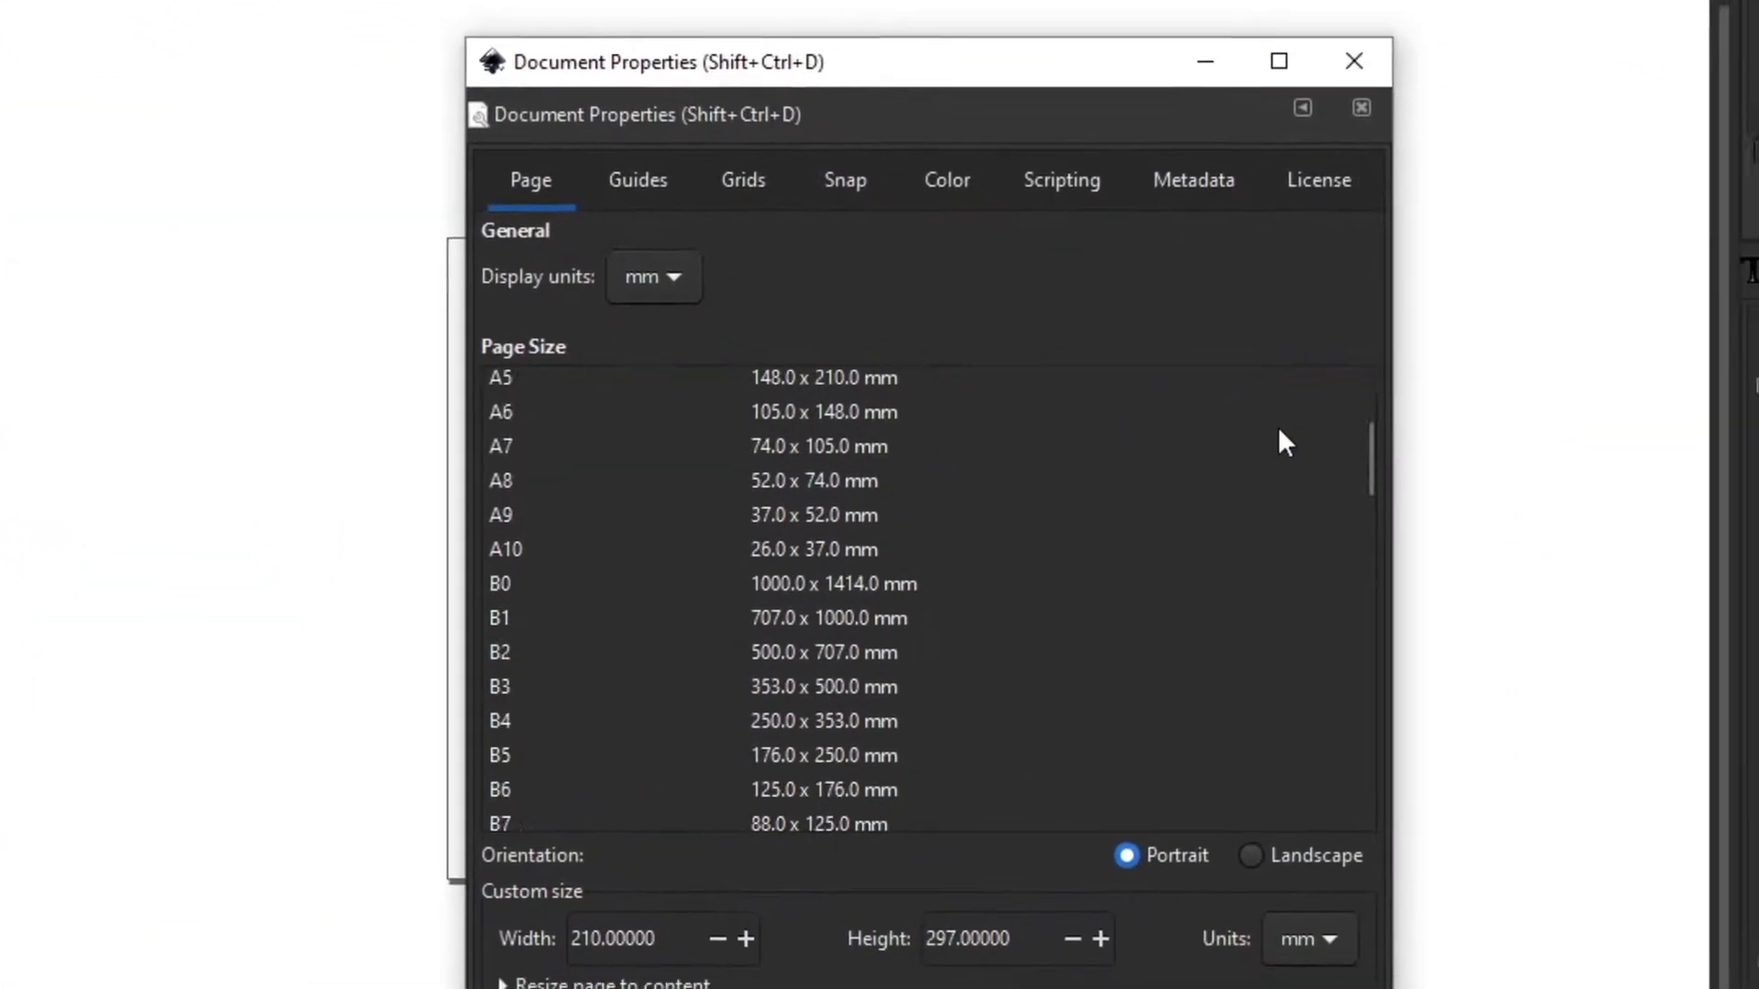
pyautogui.click(1279, 426)
pyautogui.scroll(-20, 987, 610)
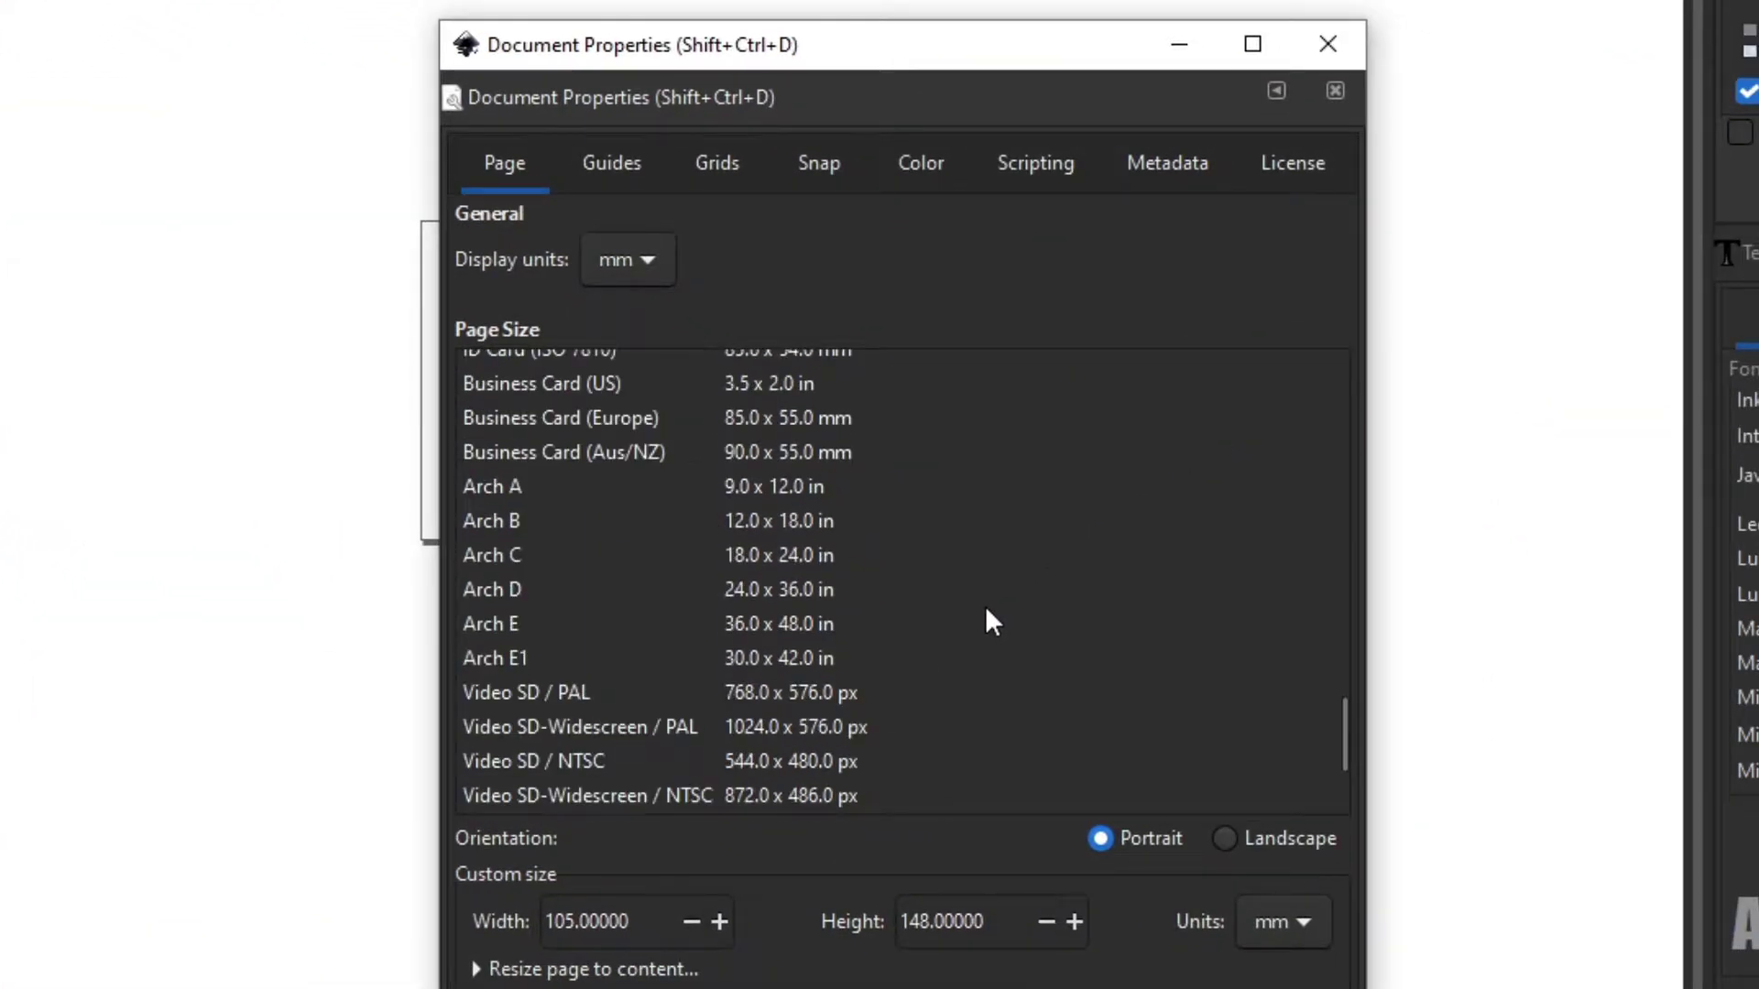
pyautogui.click(789, 655)
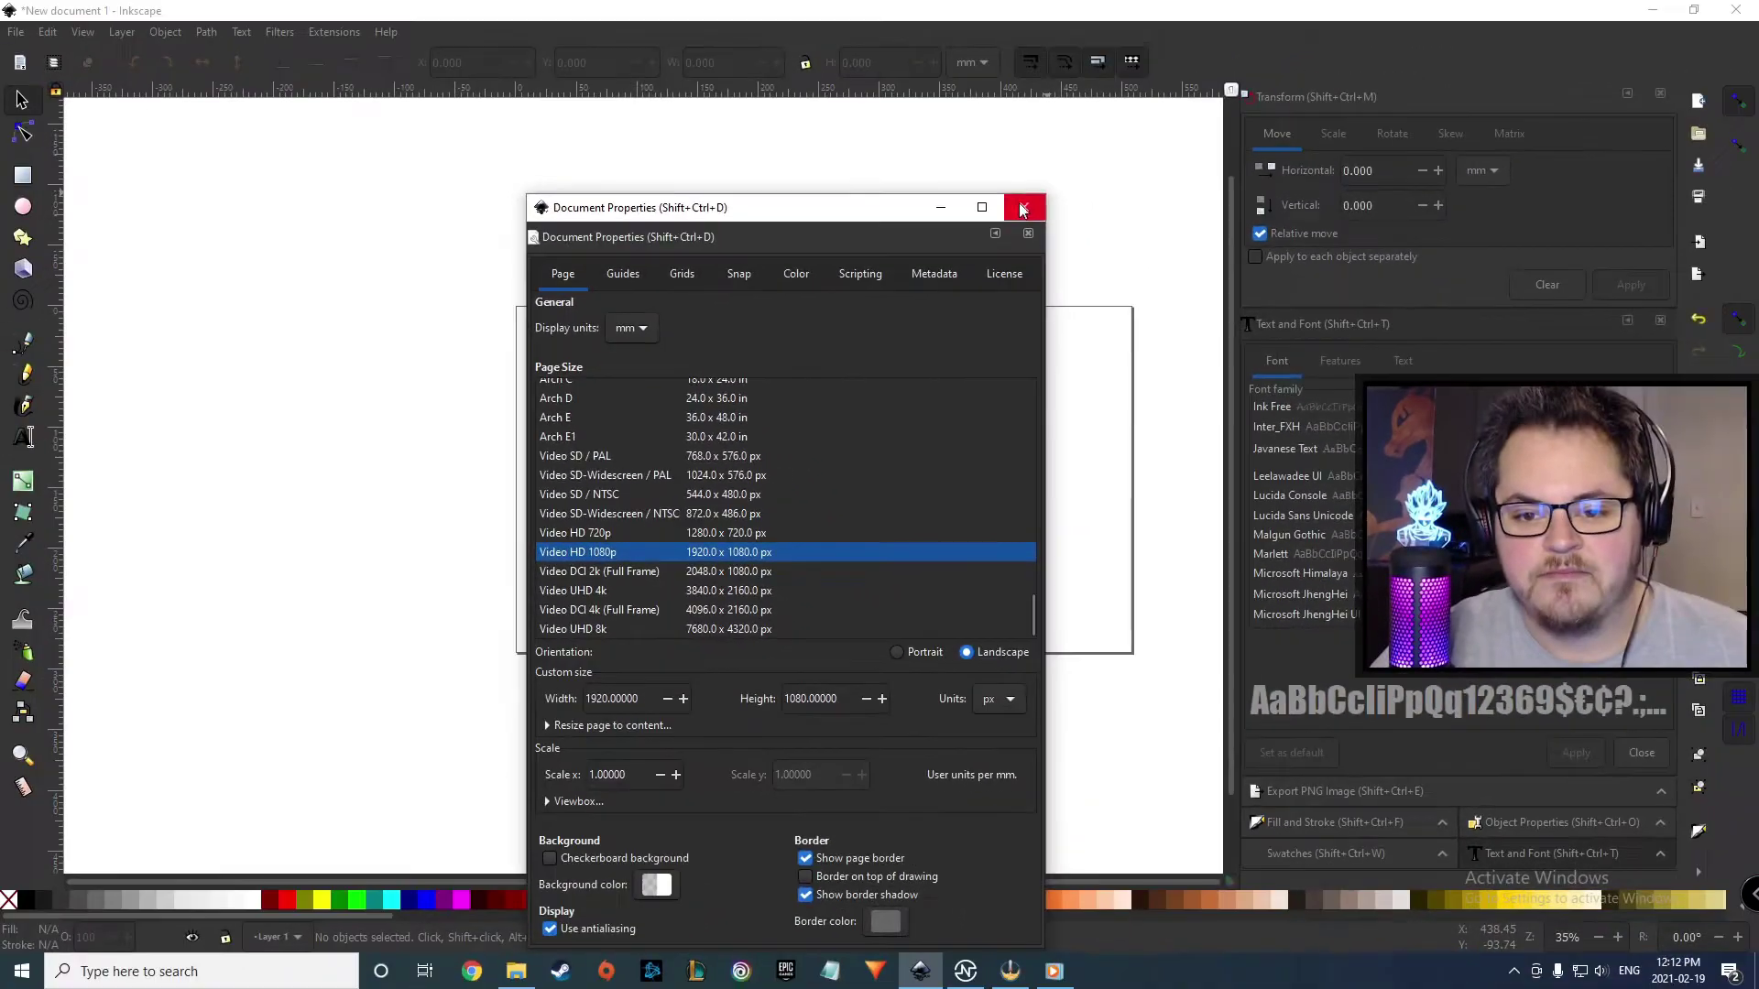
pyautogui.click(1024, 209)
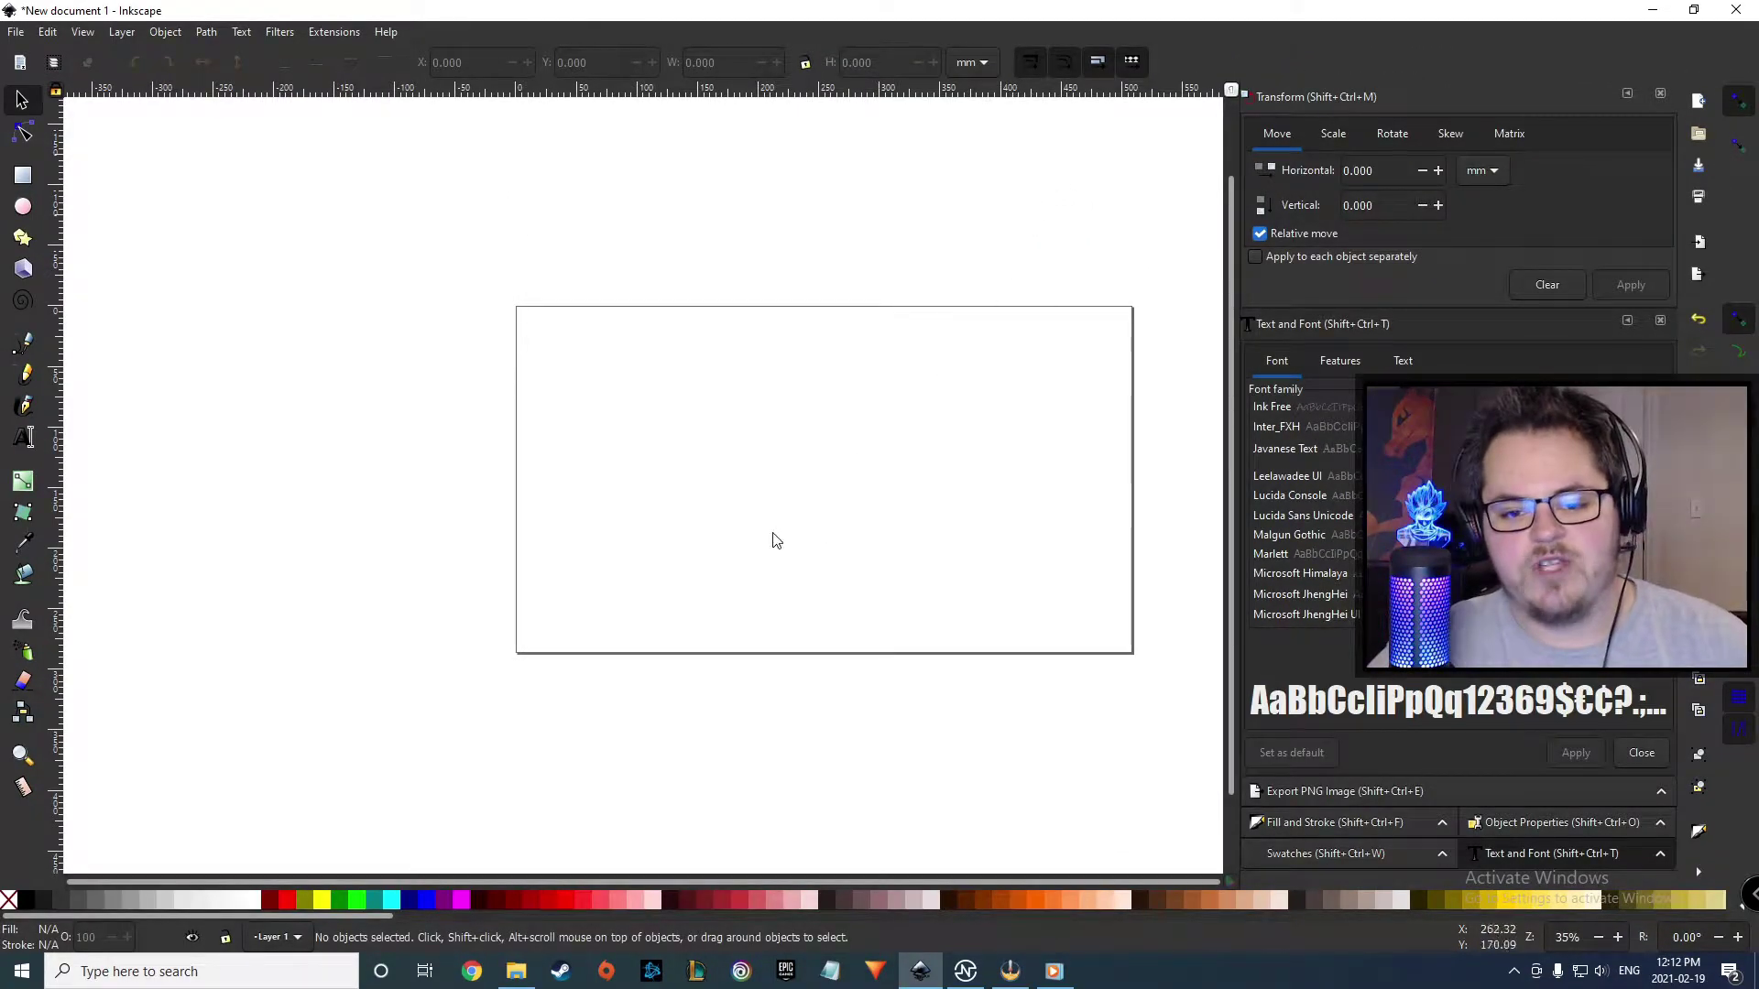
# - Import the 1920 x 1080 desktop screenshot as an embedded image and position it at X 0, Y 0
pyautogui.hscroll(4, 730, 536)
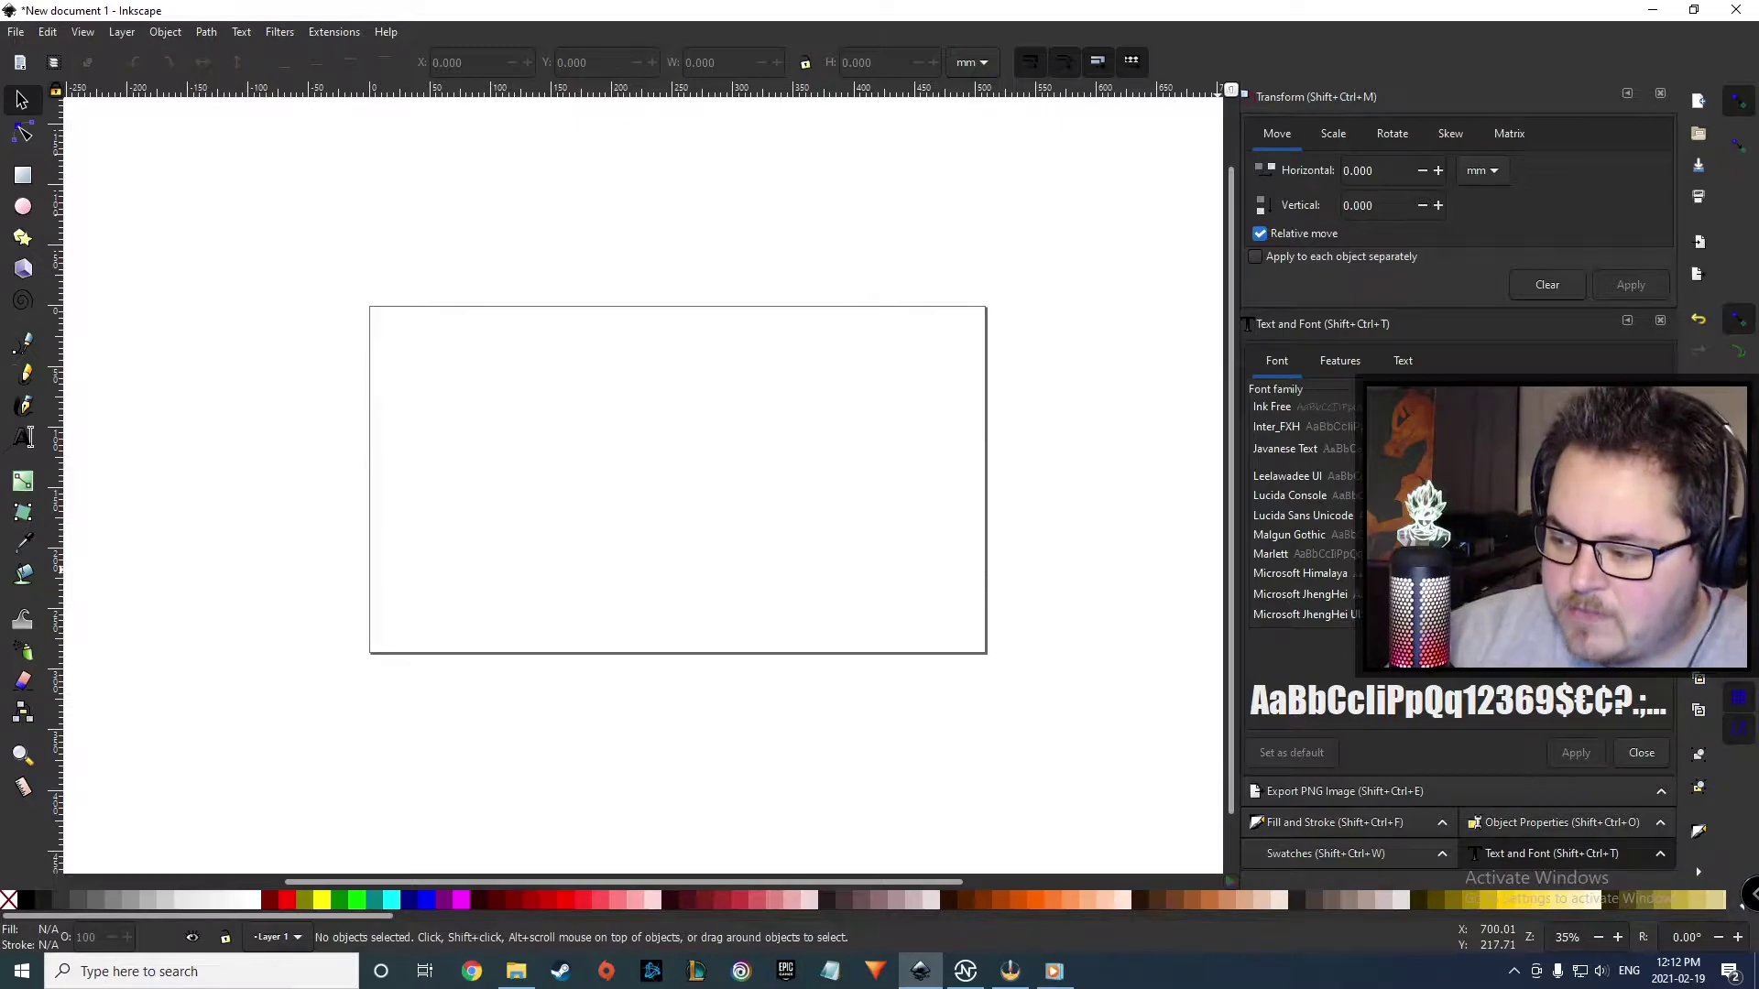
pyautogui.hotkey('alt', 'Tab')
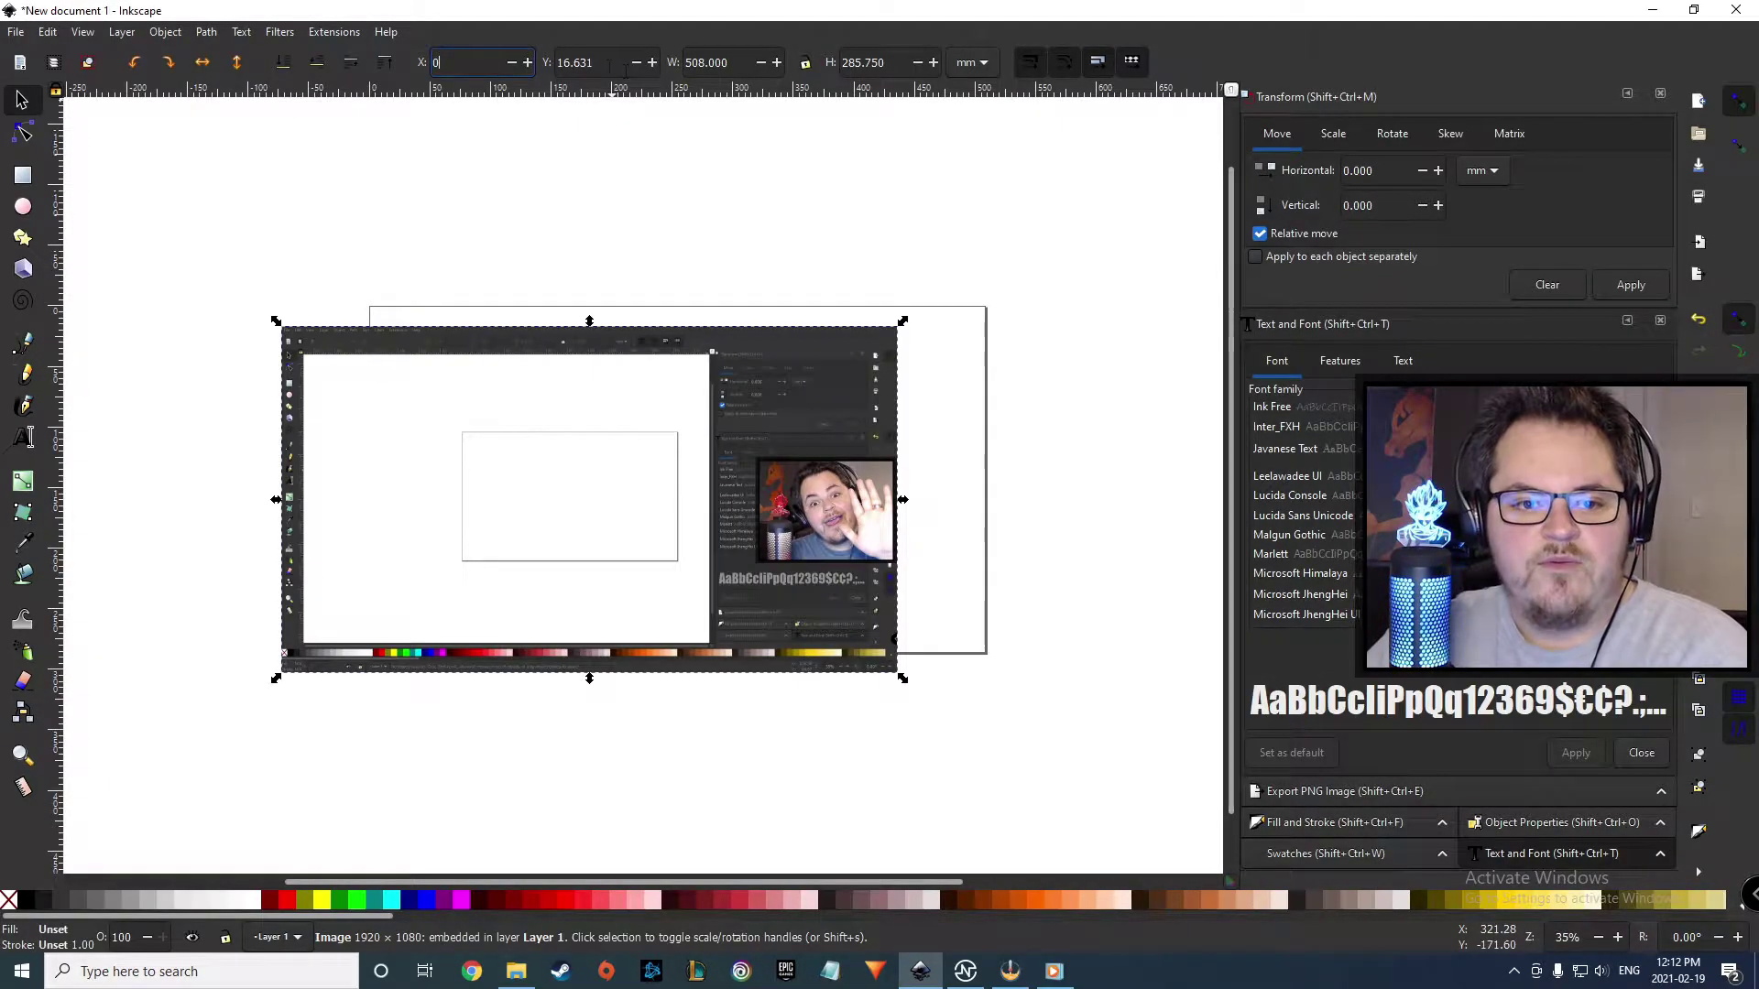
pyautogui.press('Tab')
pyautogui.write('0')
pyautogui.press('Return')
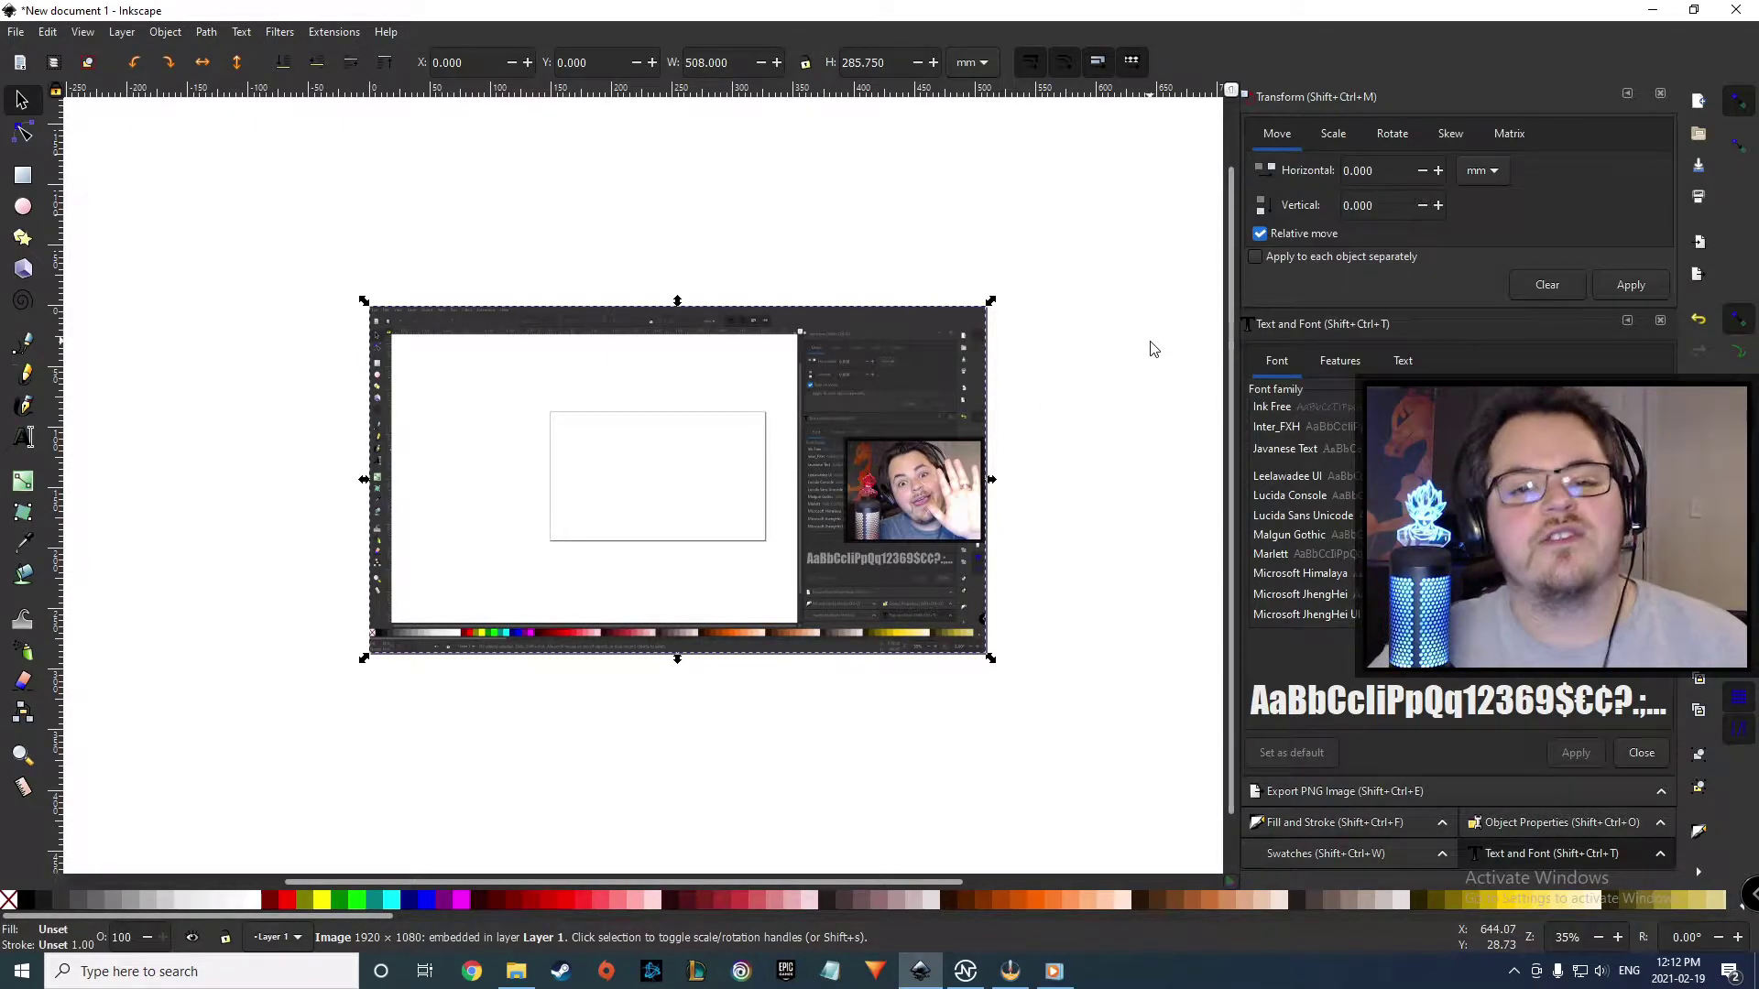
pyautogui.click(1126, 378)
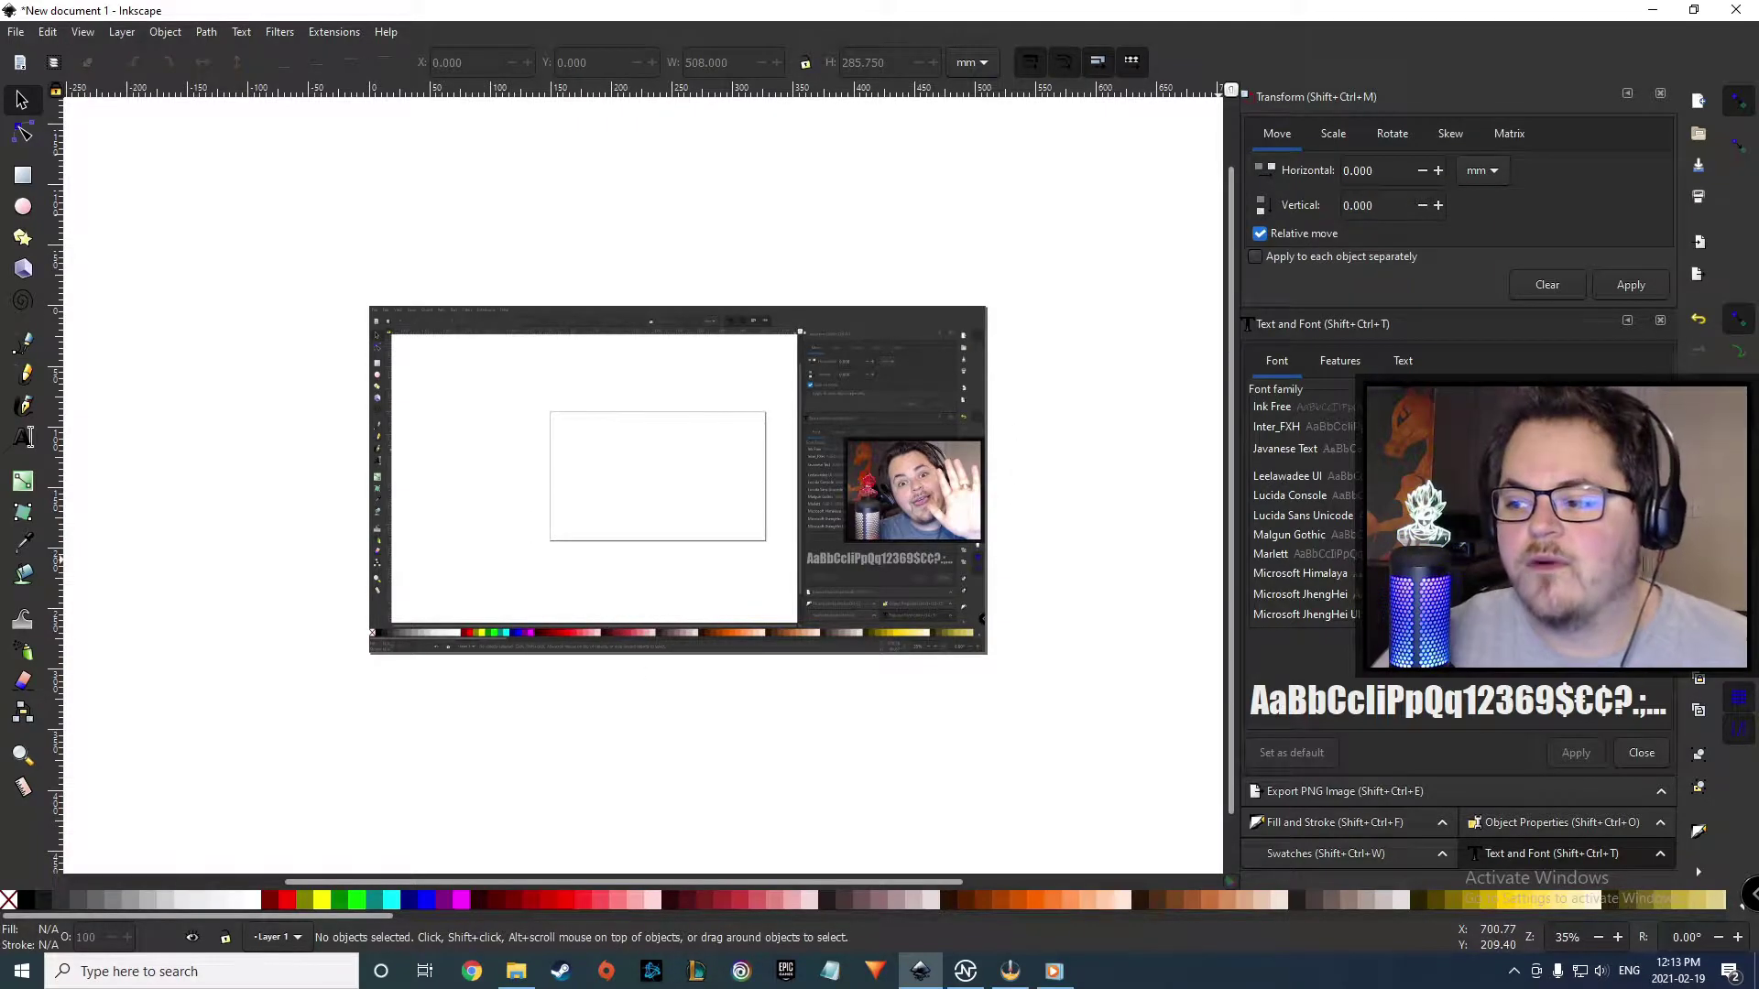
# - Import the webcam photo, enlarge it to about 329 x 238 mm and fit it into the page's lower-right corner
pyautogui.moveTo(1758, 586); pyautogui.dragTo(708, 489)
pyautogui.click(990, 604)
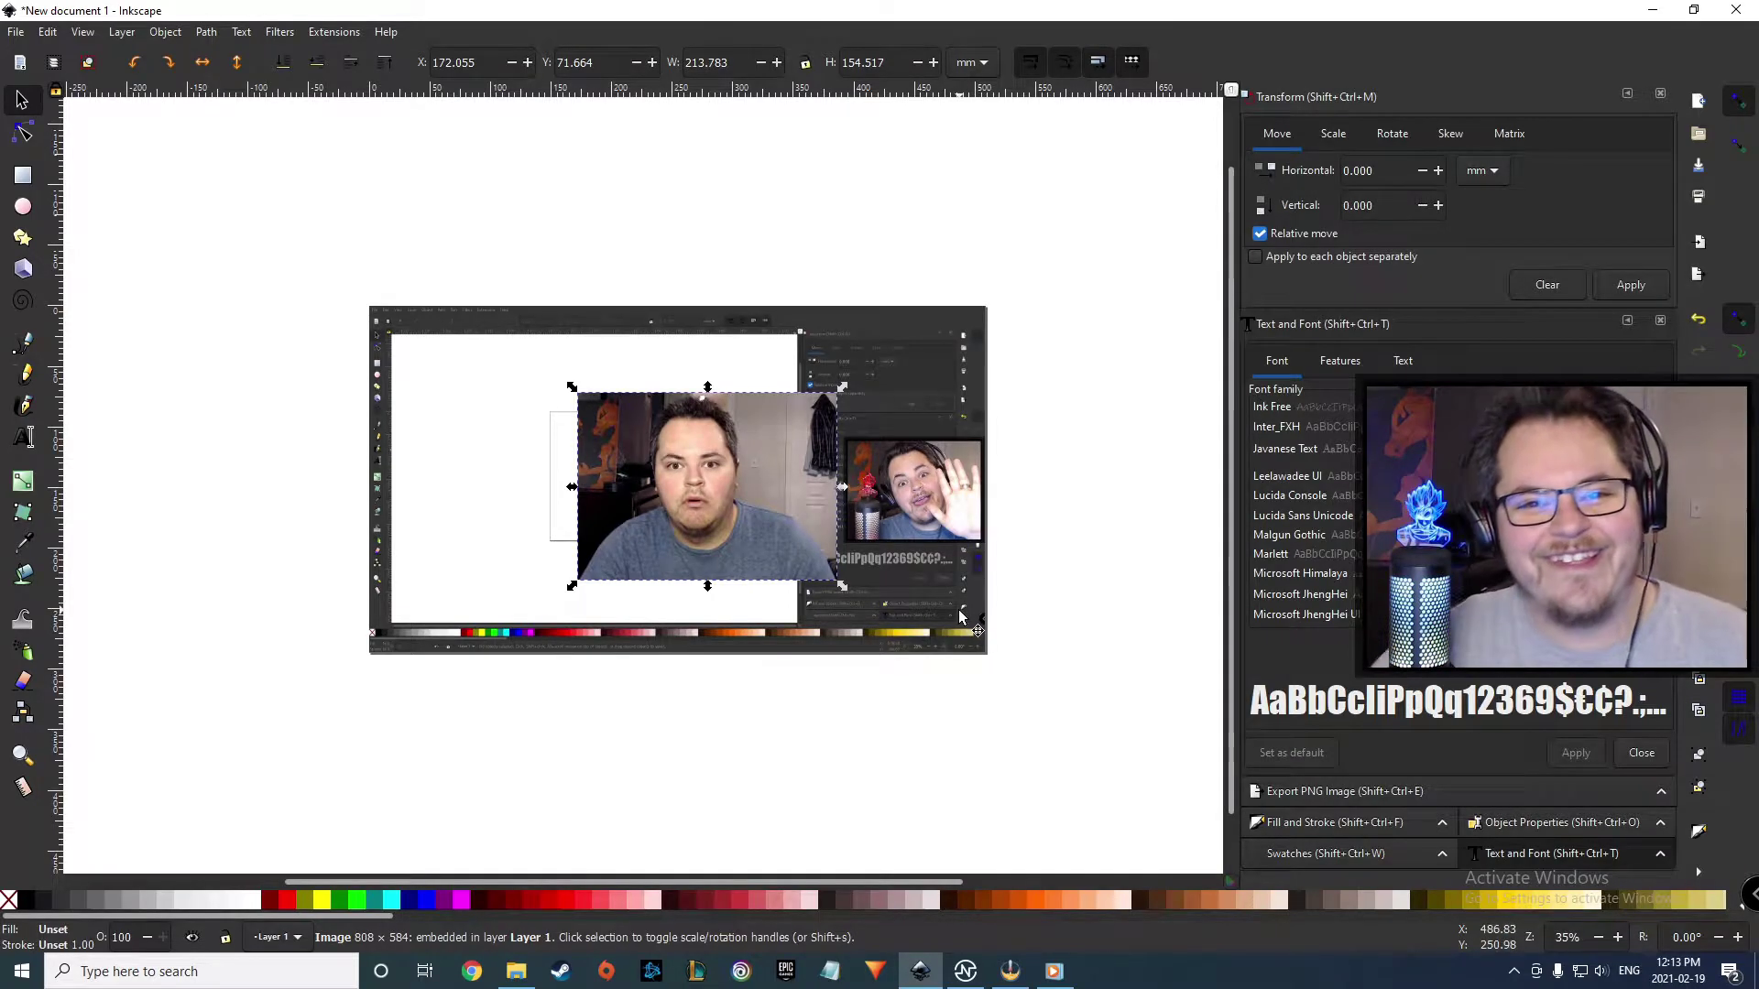
pyautogui.moveTo(844, 587); pyautogui.dragTo(925, 658)
pyautogui.moveTo(685, 493); pyautogui.dragTo(763, 513)
pyautogui.click(1143, 524)
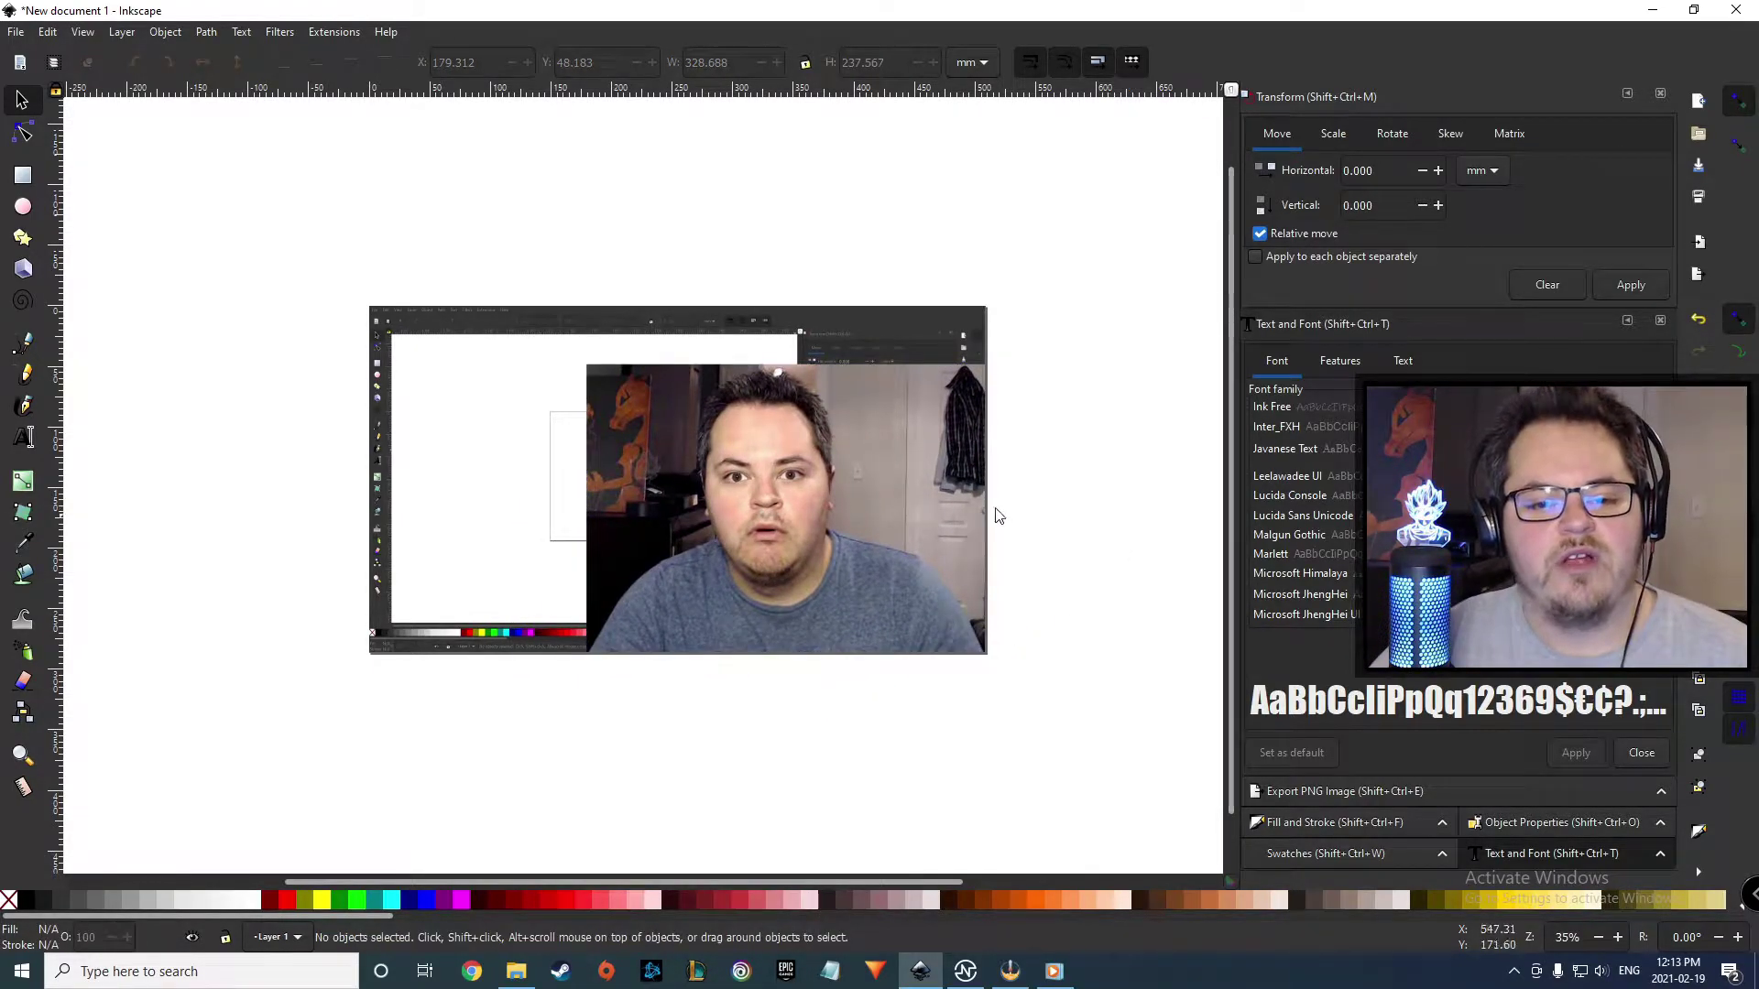
# - Import the white-background portrait as an embedded image and place it over the webcam photo
pyautogui.click(778, 444)
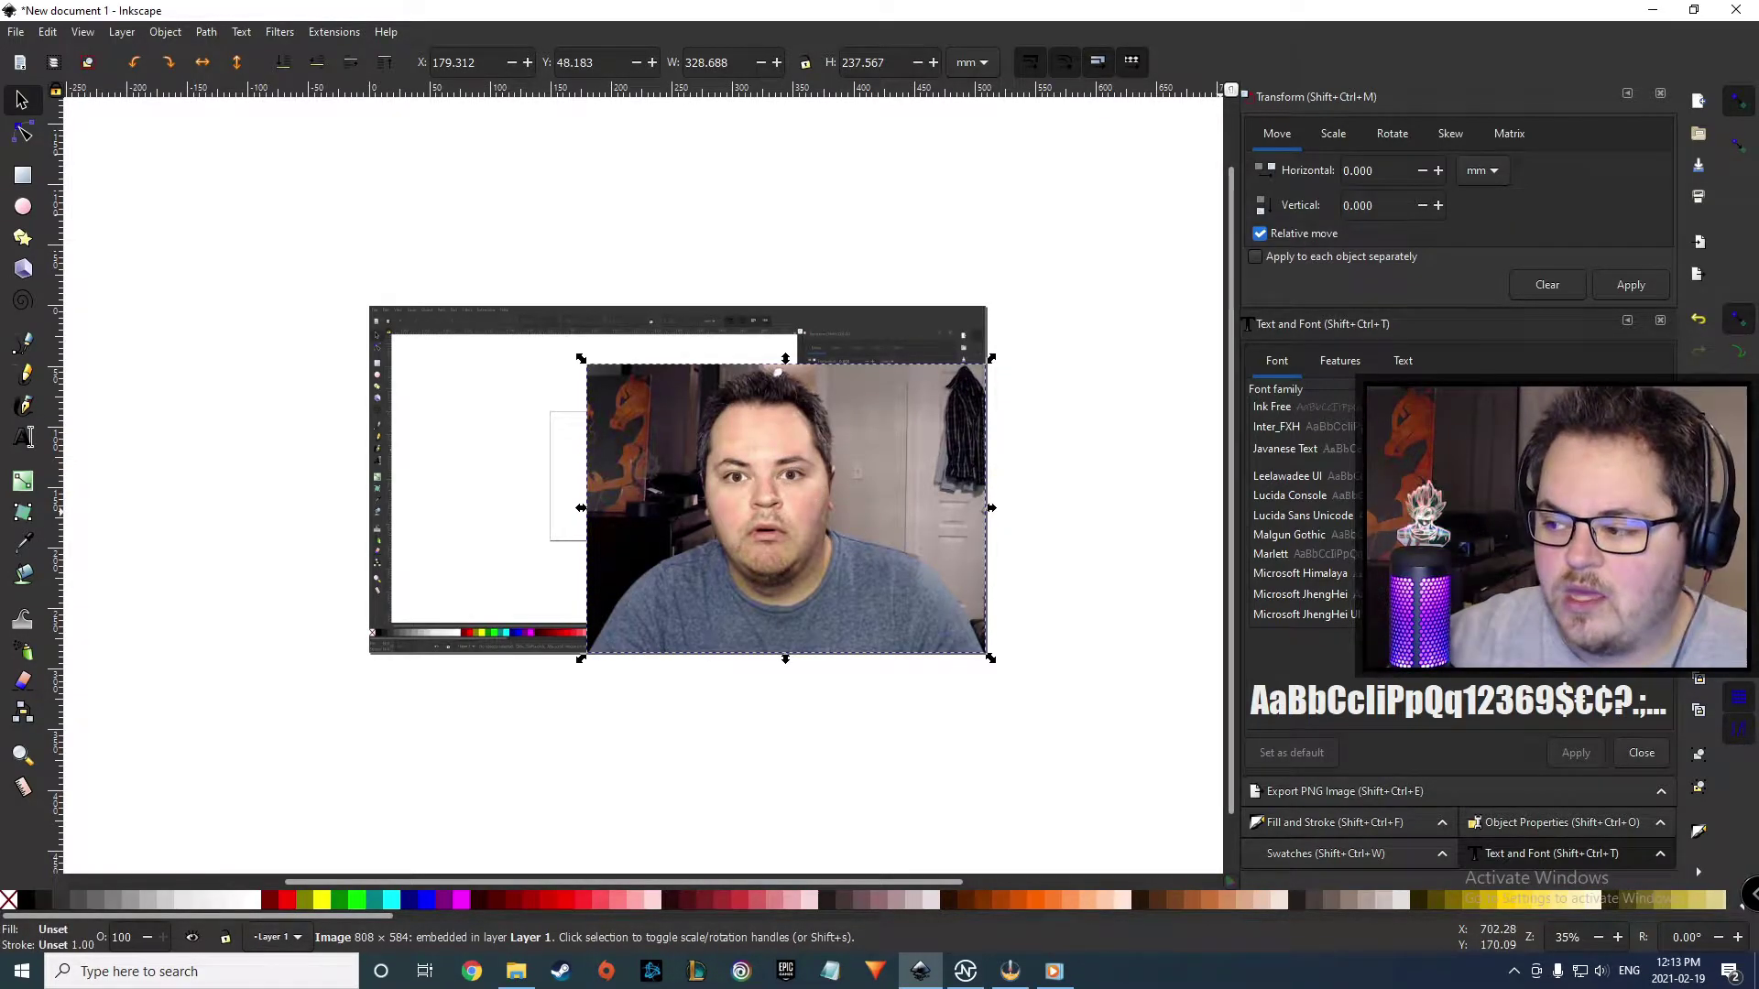
pyautogui.moveTo(1758, 517); pyautogui.dragTo(346, 531)
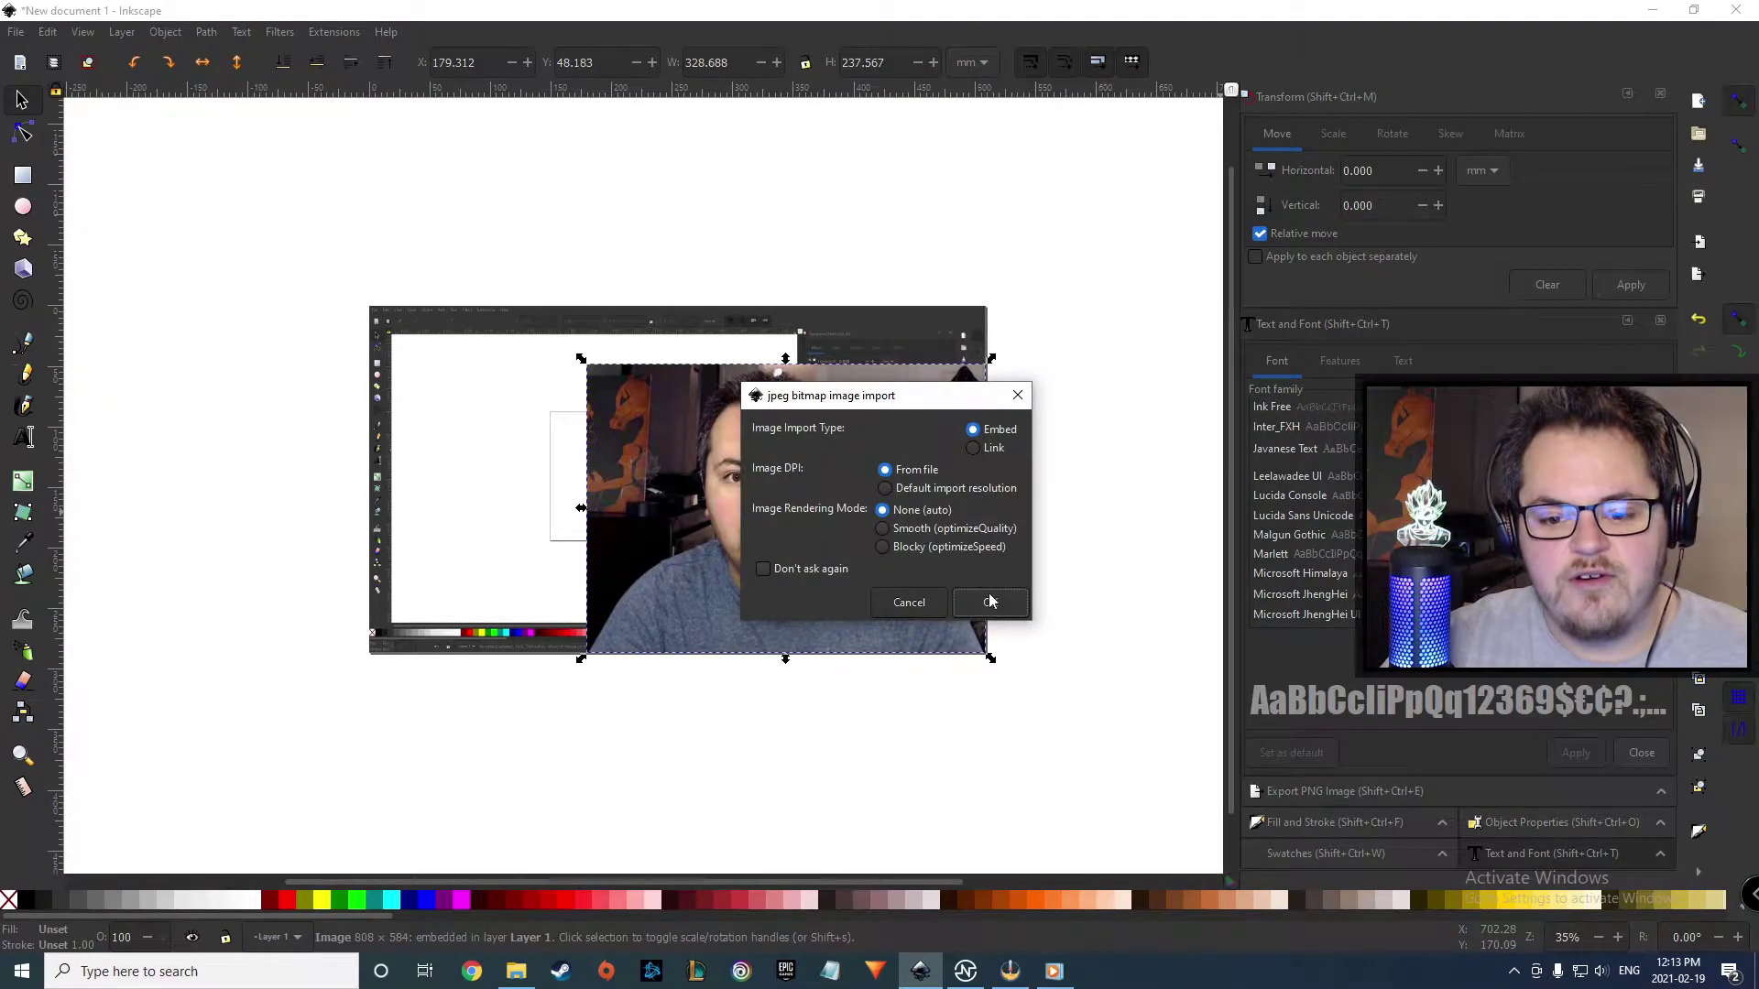
pyautogui.click(989, 601)
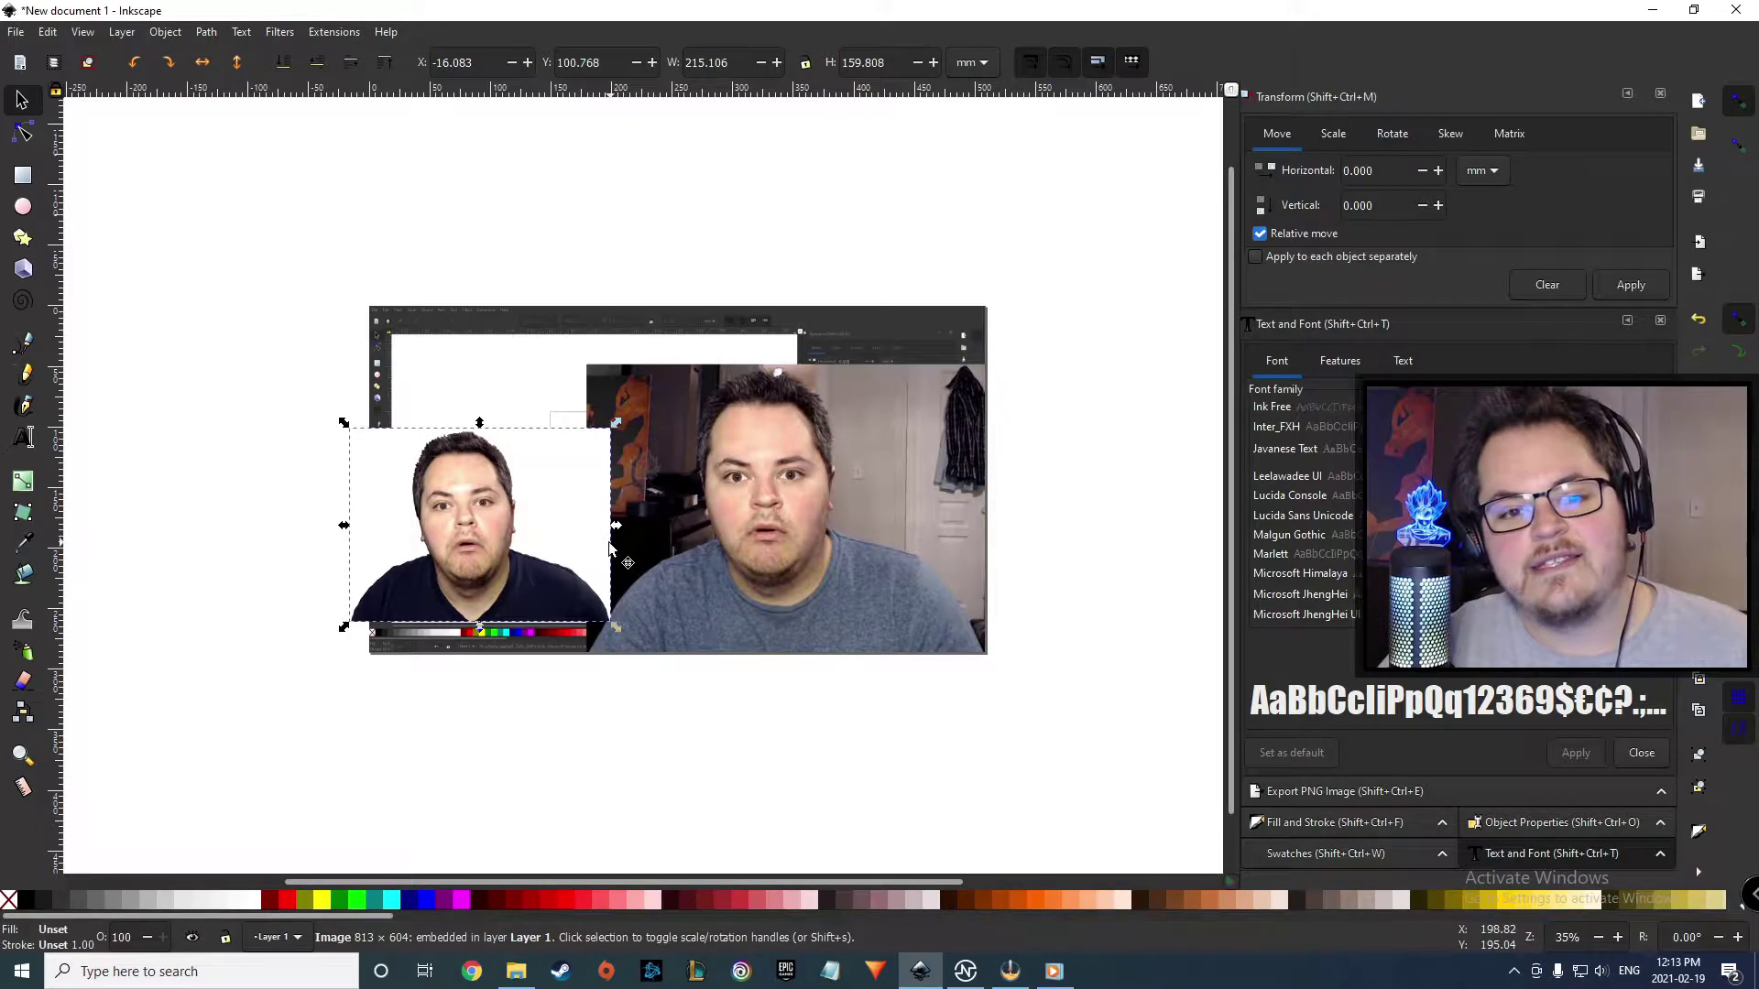
pyautogui.moveTo(552, 486); pyautogui.dragTo(876, 471)
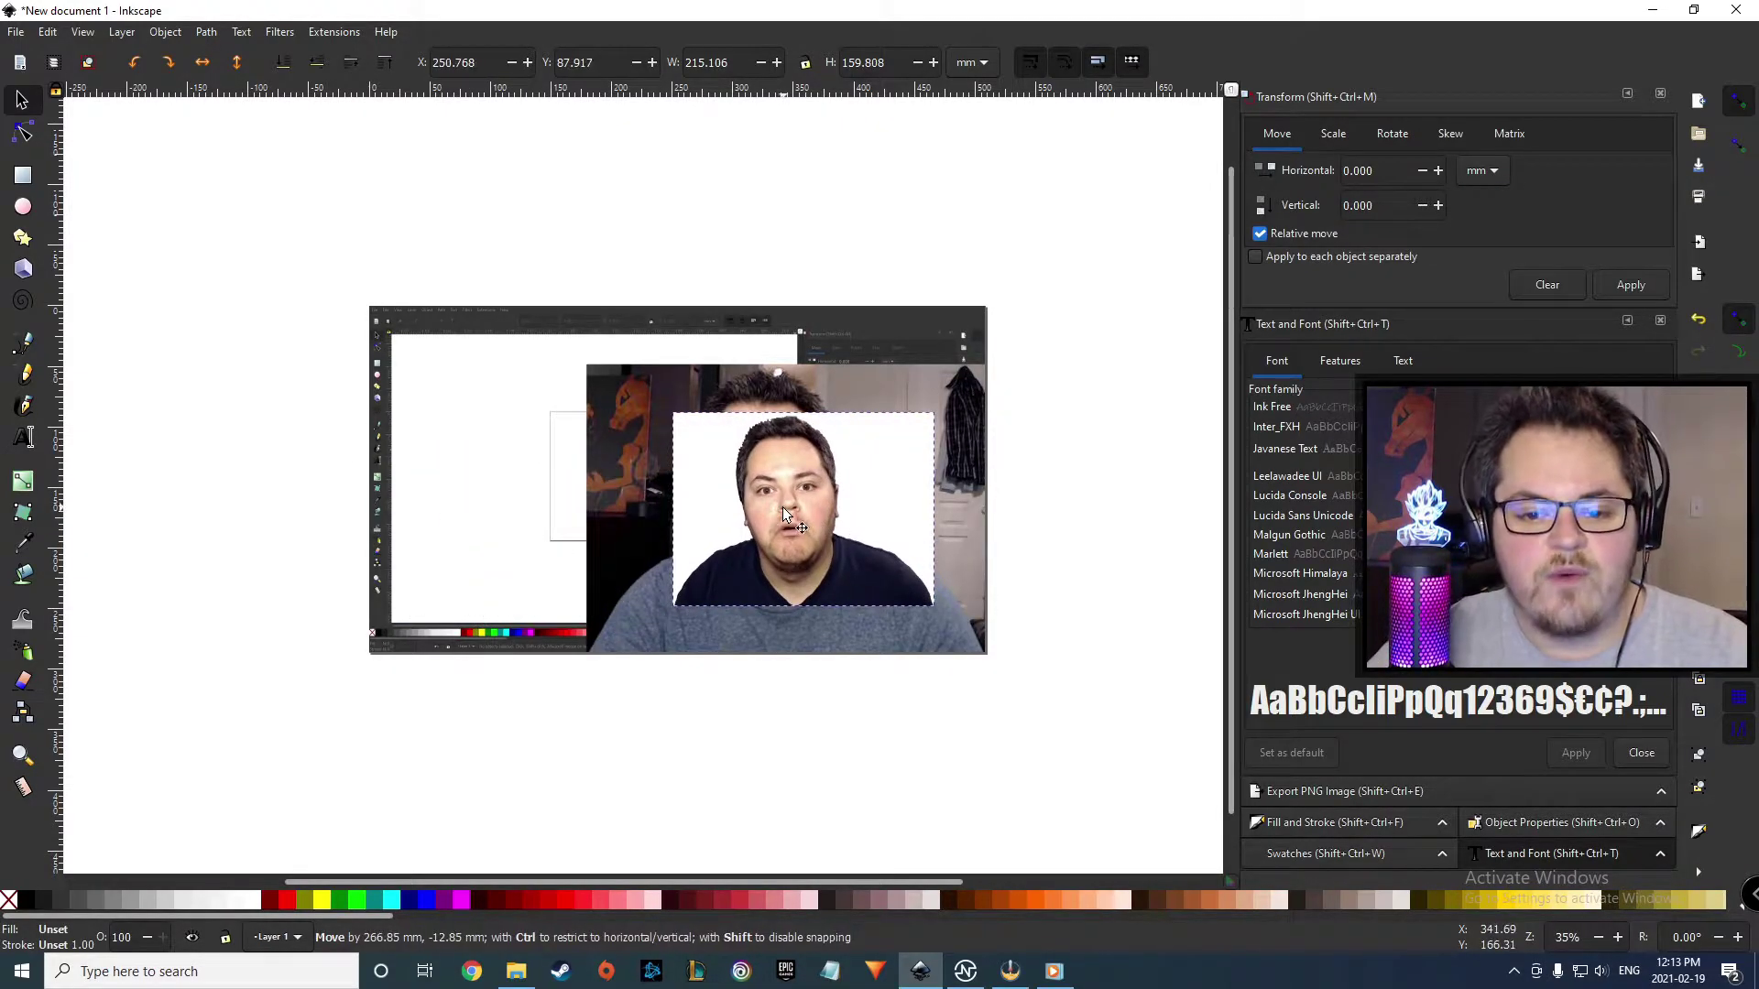
# - Open the Light Eraser filter for the portrait with live preview on, inversion off and expansion at 100
pyautogui.click(270, 32)
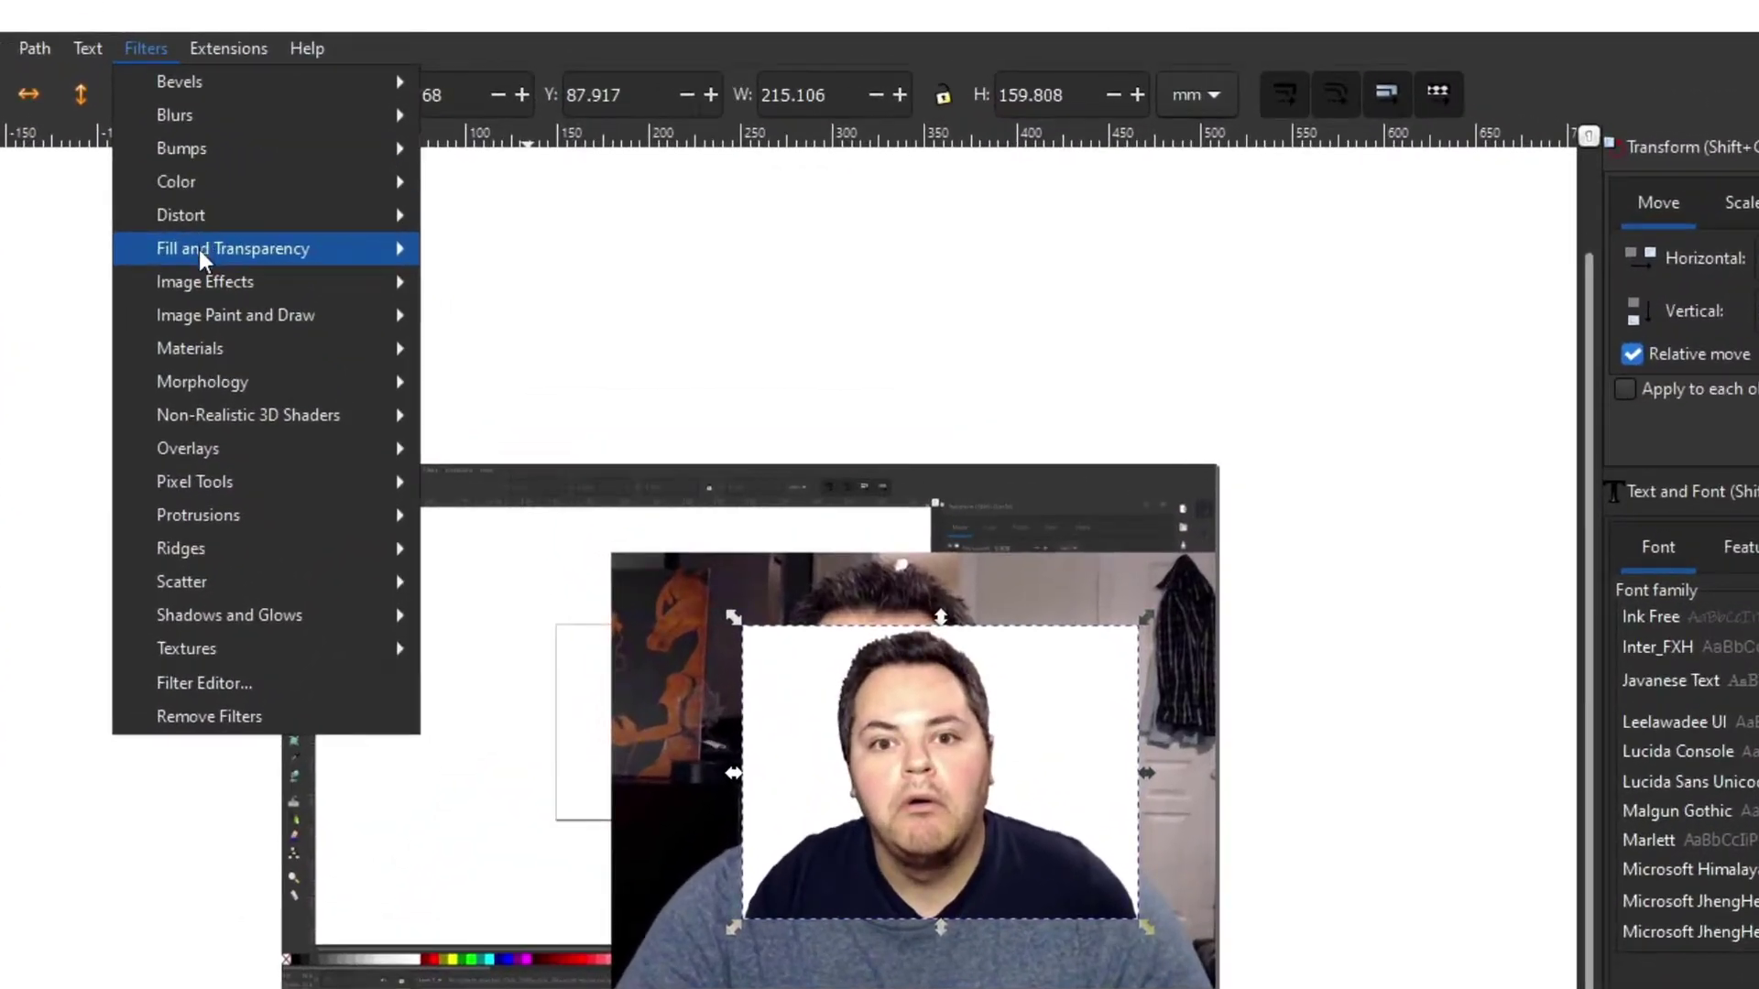
pyautogui.moveTo(196, 246)
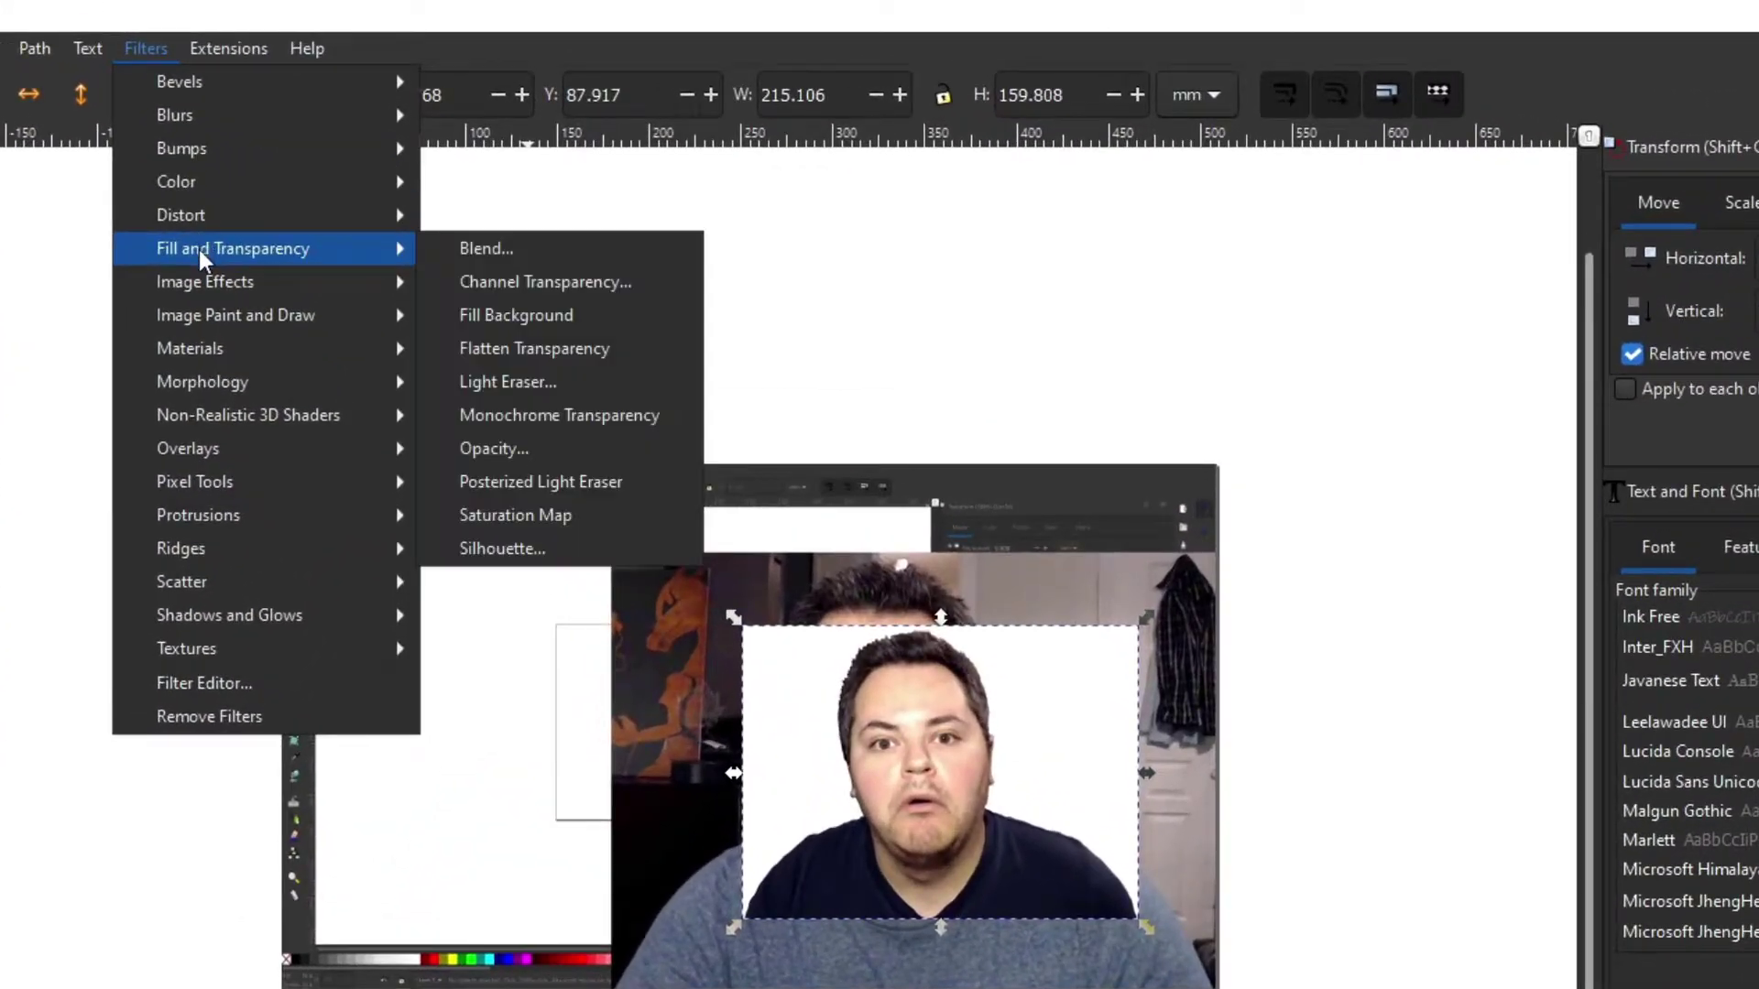
pyautogui.click(518, 383)
pyautogui.moveTo(1084, 601); pyautogui.dragTo(286, 230)
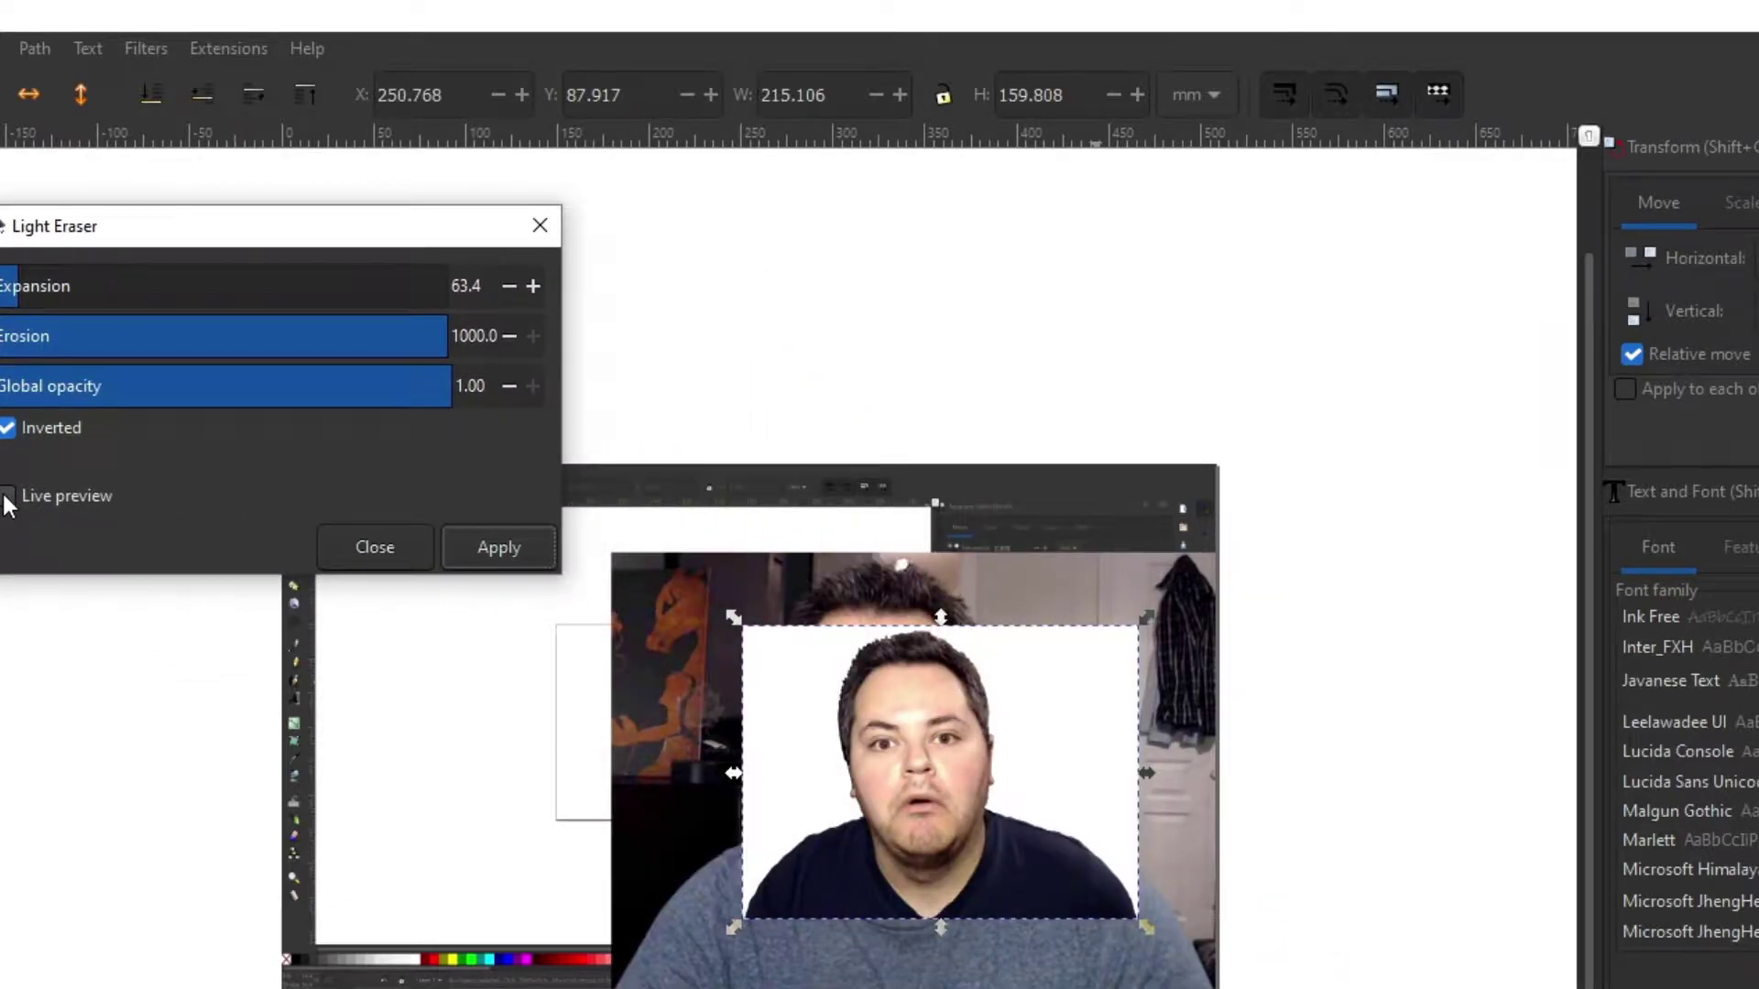
pyautogui.click(9, 497)
pyautogui.click(46, 419)
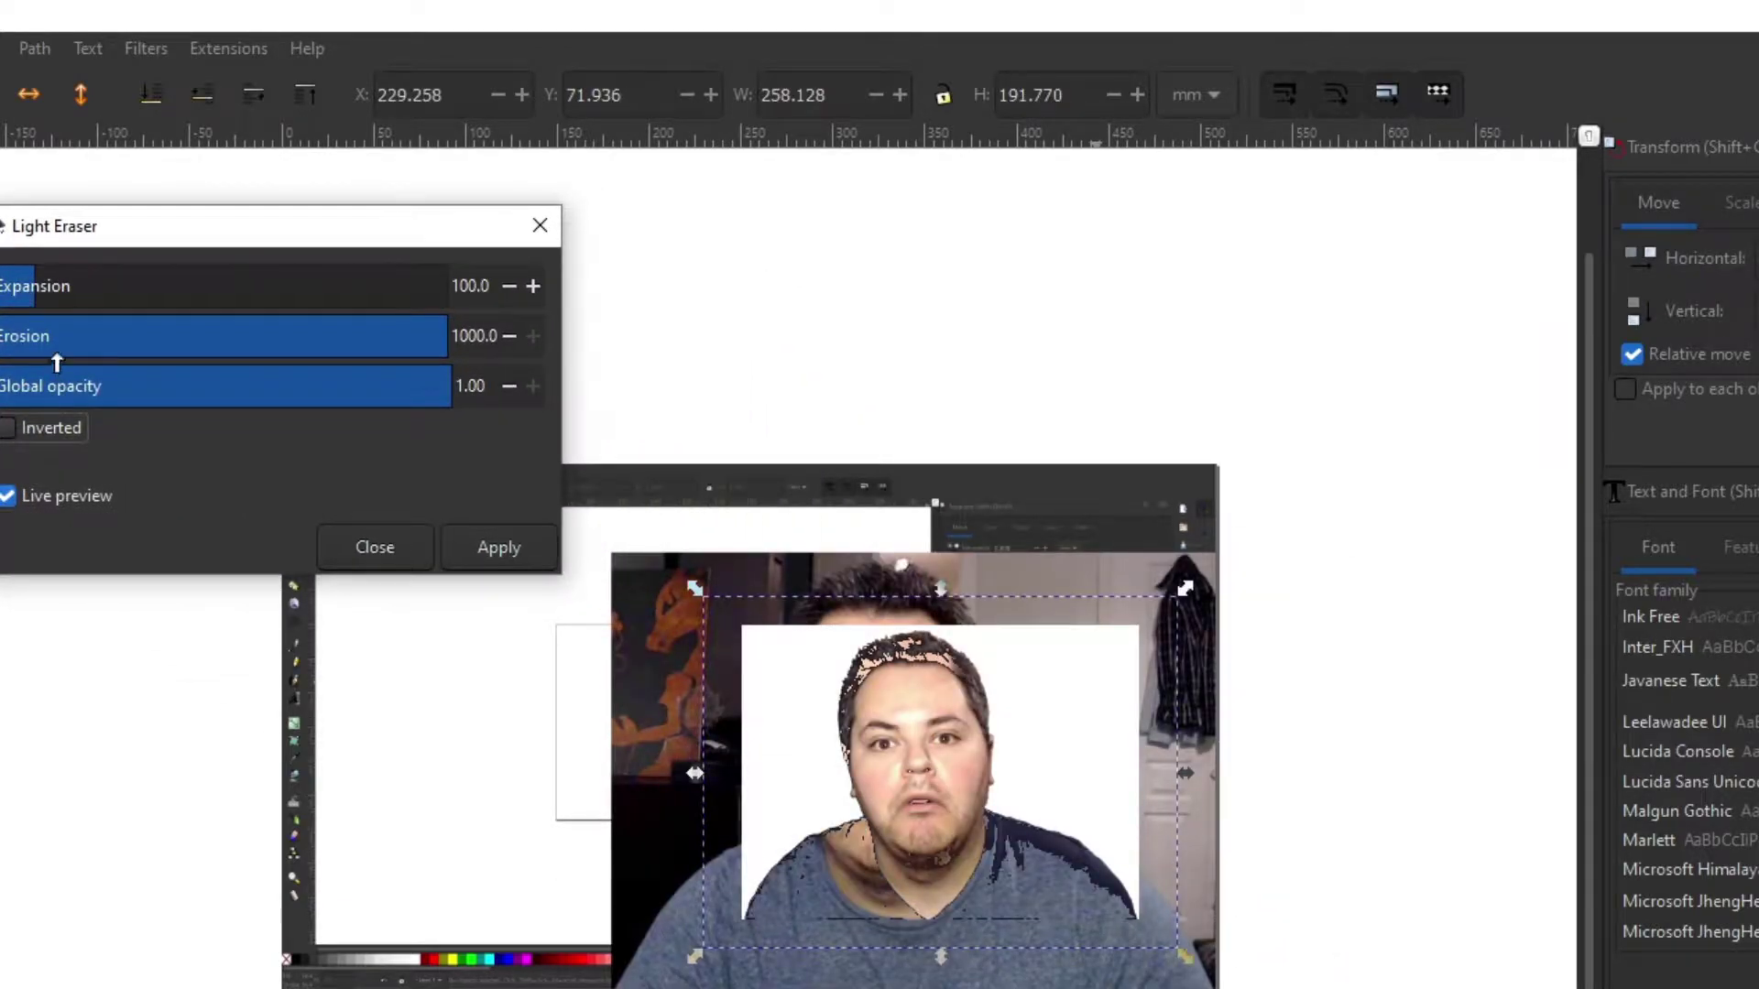
# - Set the Light Eraser erosion to 100.1 with global opacity 1.00 and apply the filter to the portrait
pyautogui.click(43, 339)
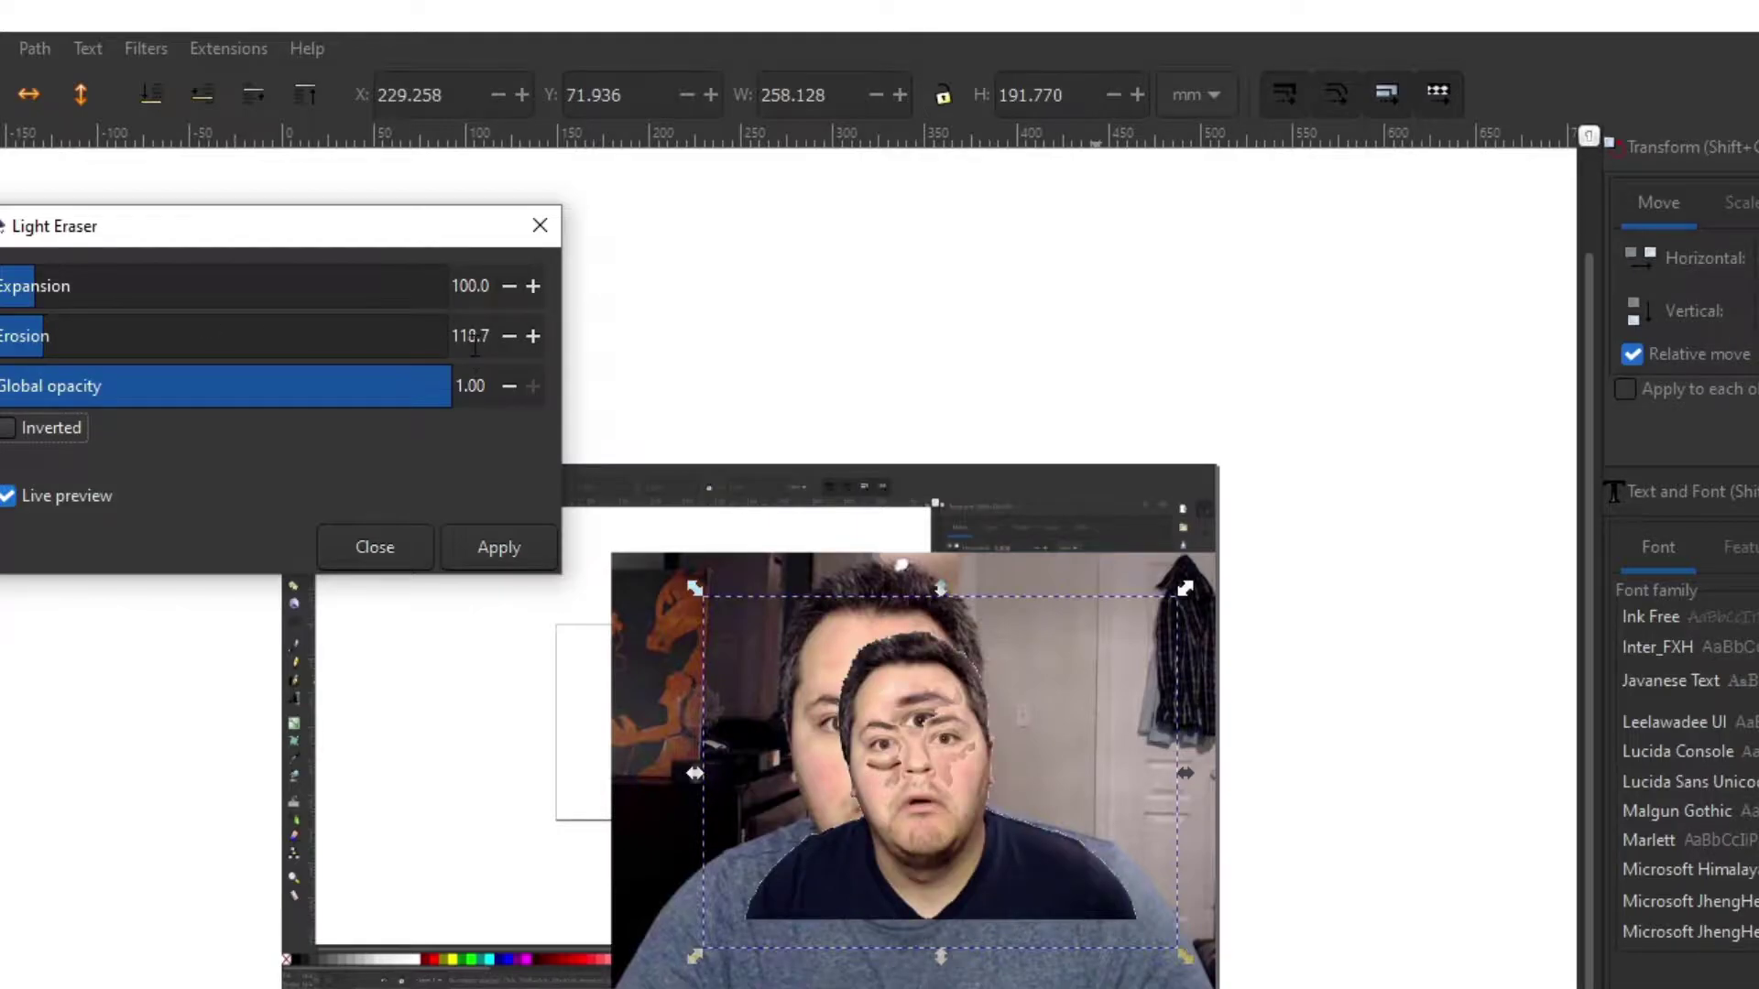
pyautogui.press('Tab')
pyautogui.write('1')
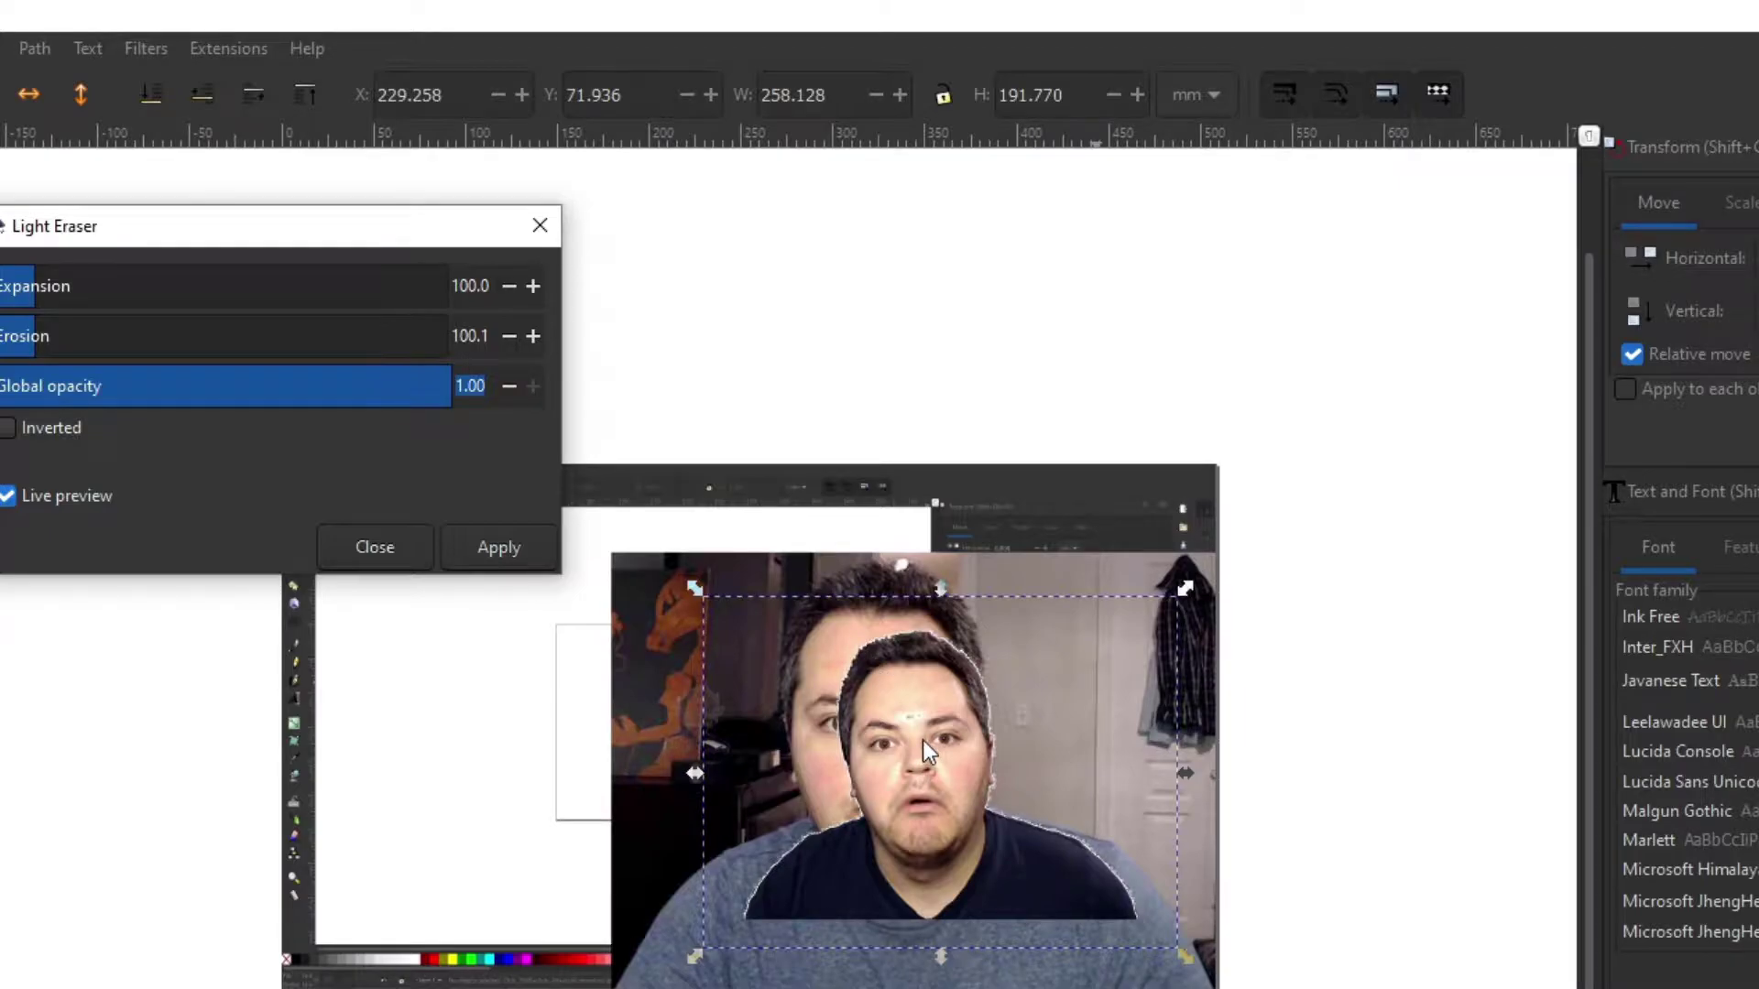
pyautogui.click(482, 551)
pyautogui.click(541, 227)
# - Open the Light Eraser filter on the portrait again and preview it with the erosion raised to 221.3
pyautogui.scroll(3, 949, 767)
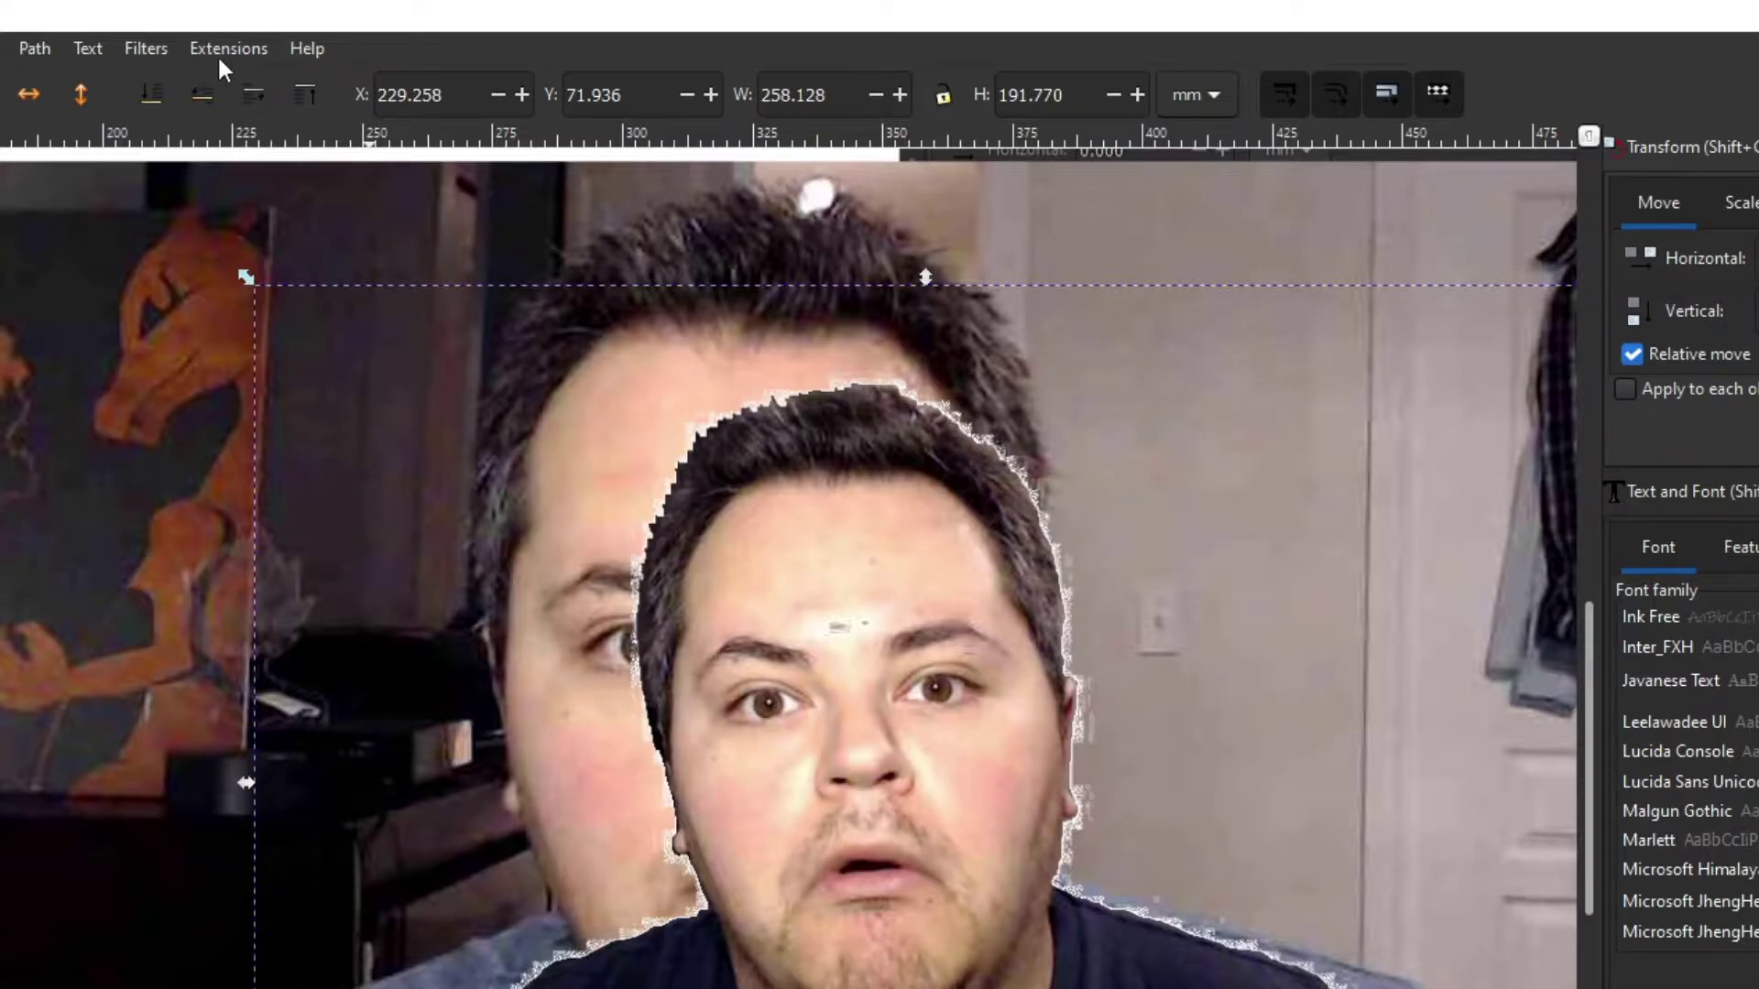
pyautogui.click(146, 44)
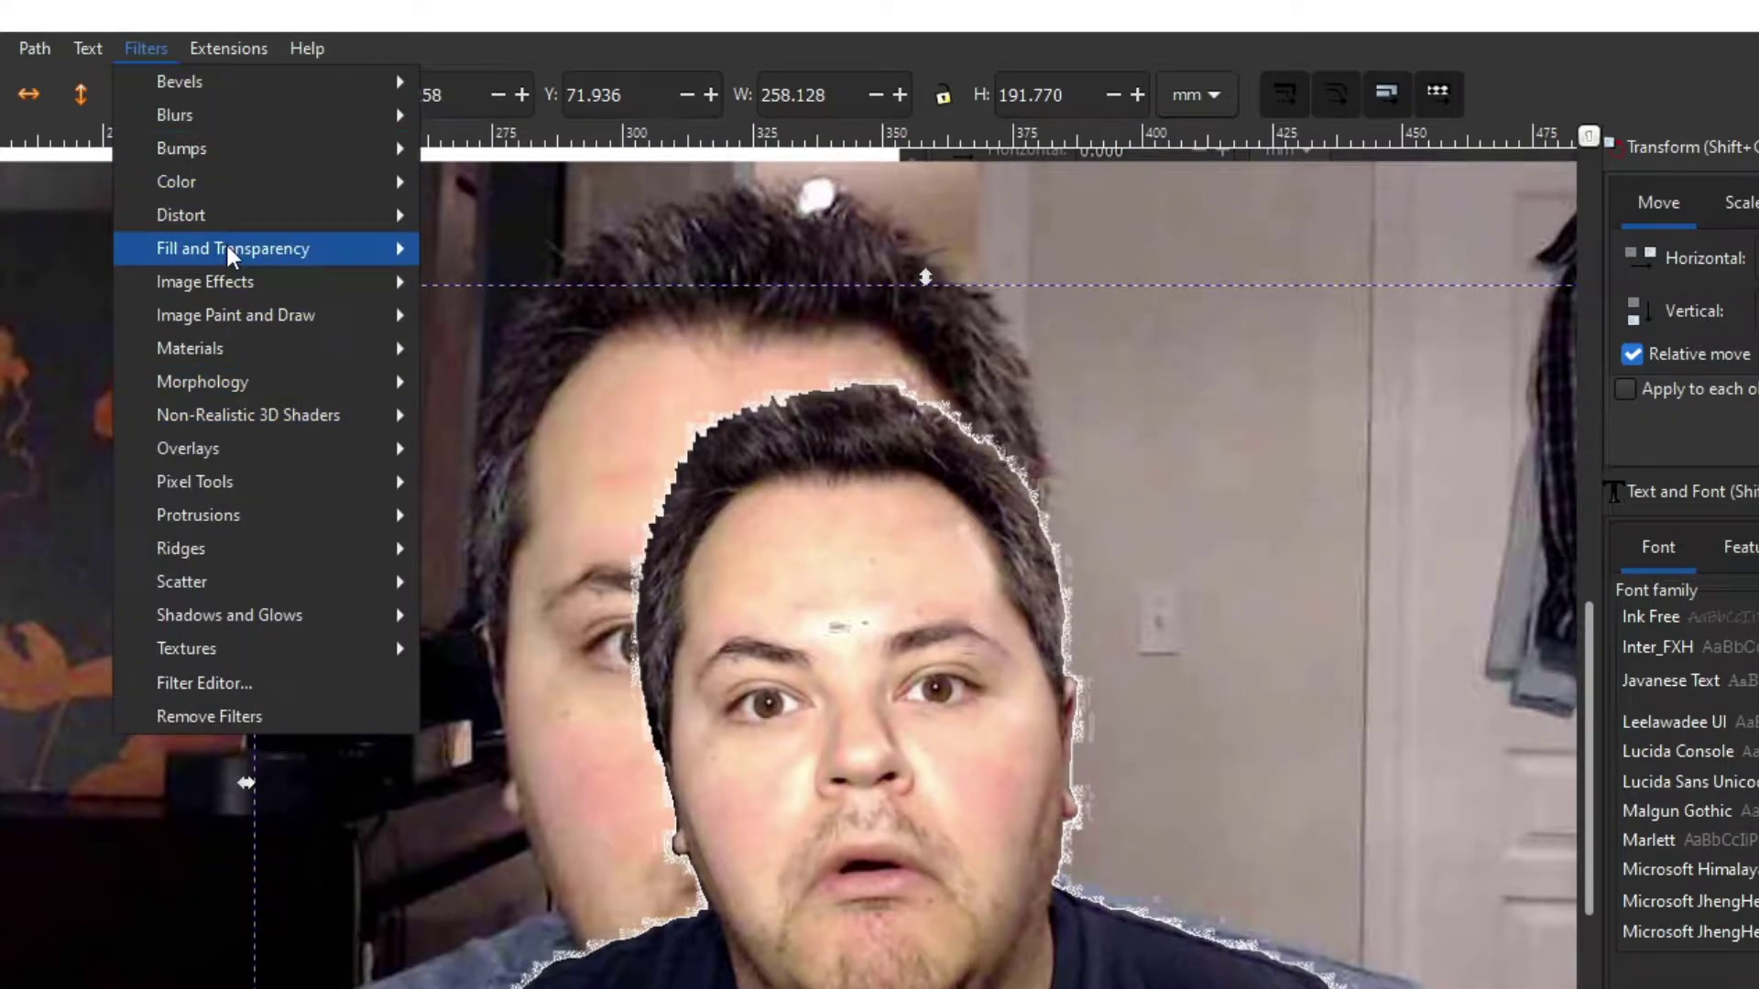
pyautogui.moveTo(229, 257)
pyautogui.click(499, 381)
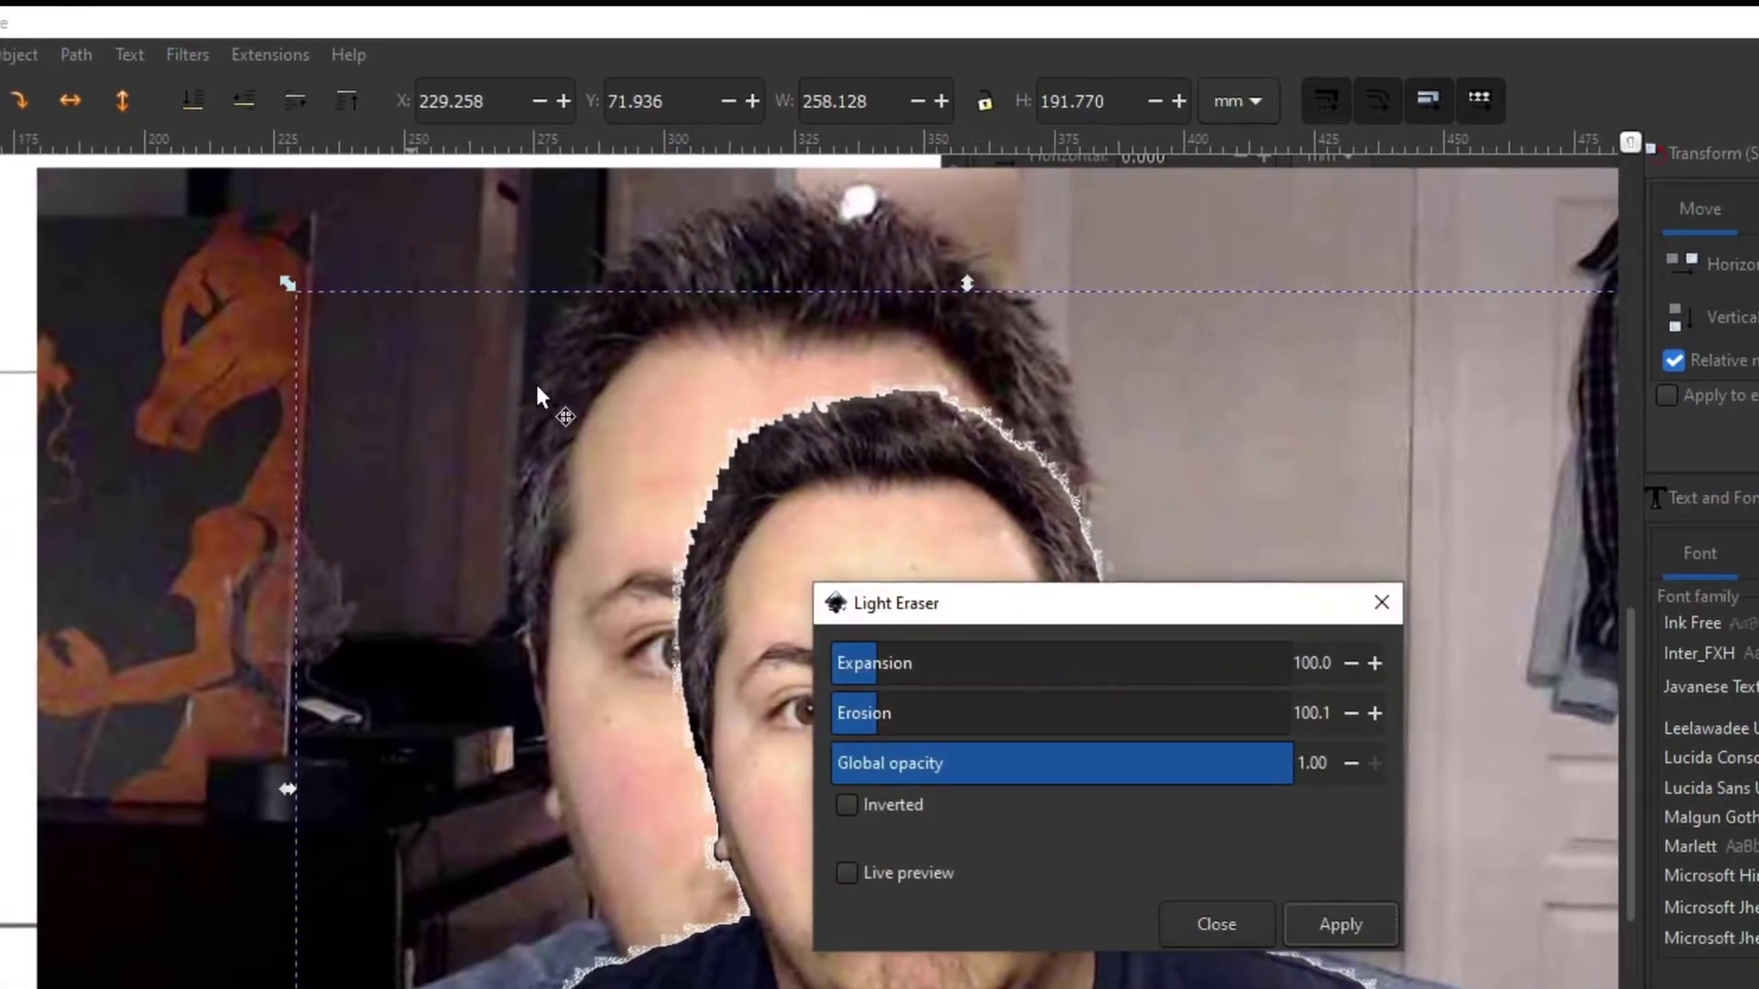
pyautogui.moveTo(1048, 605); pyautogui.dragTo(167, 324)
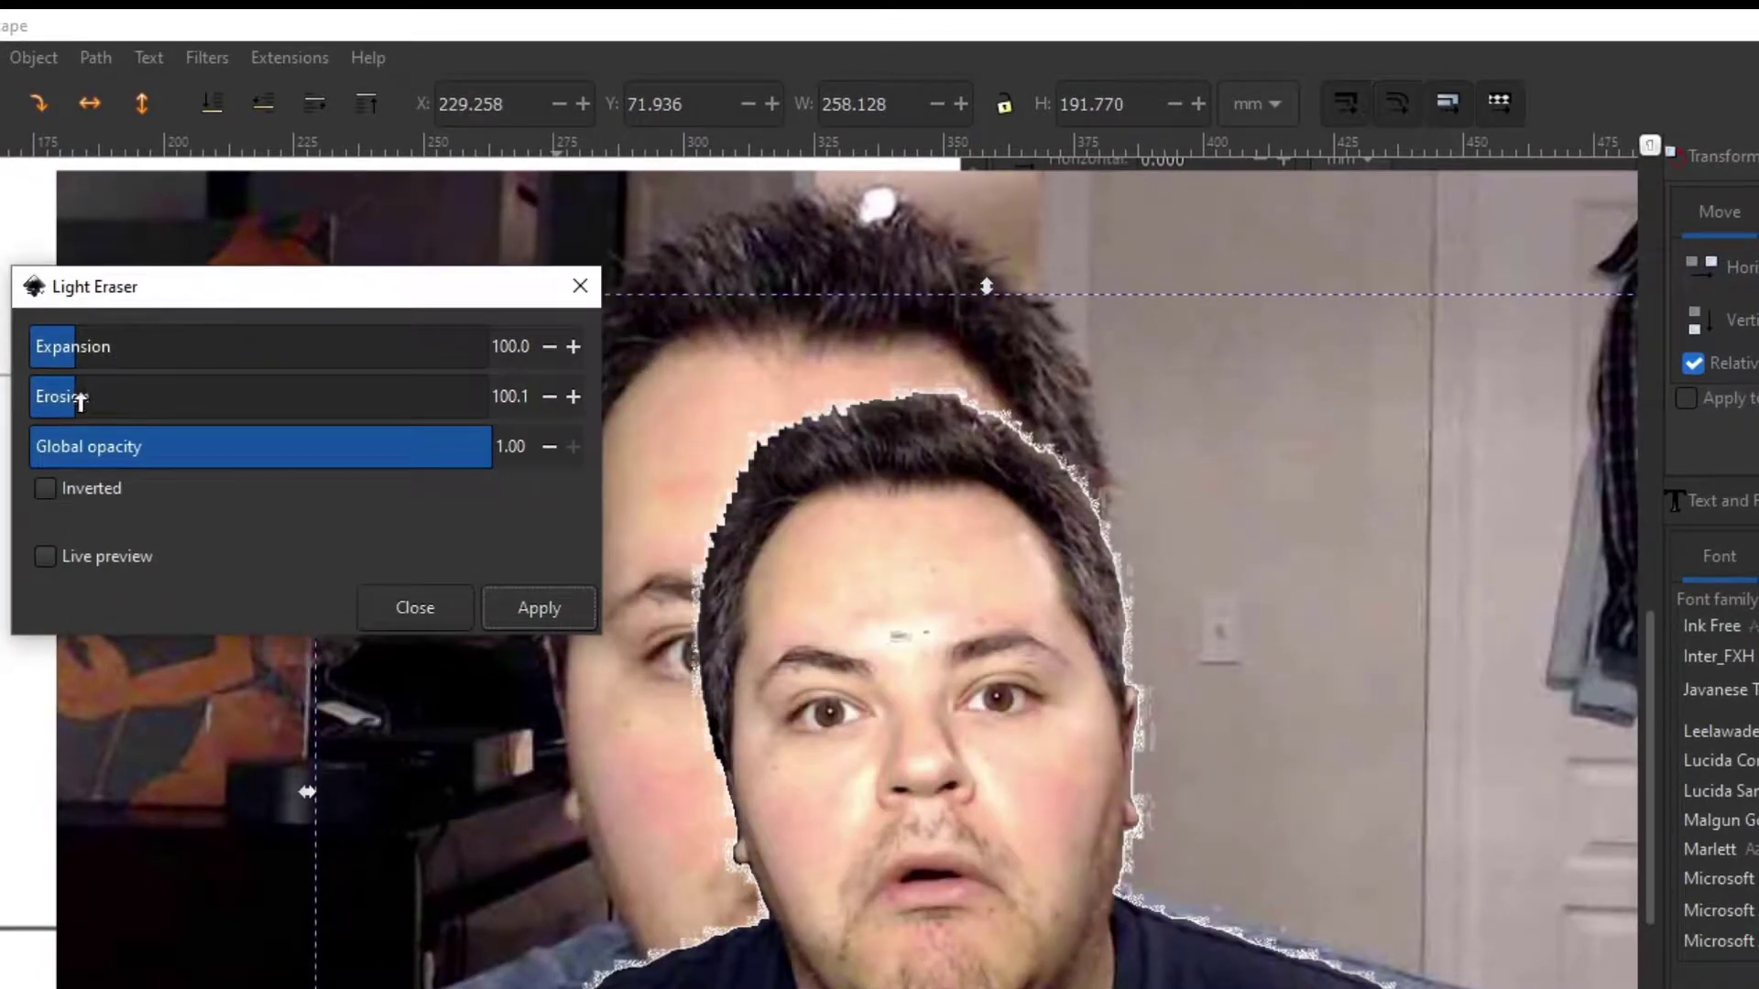
pyautogui.moveTo(83, 403); pyautogui.dragTo(142, 411)
pyautogui.click(45, 557)
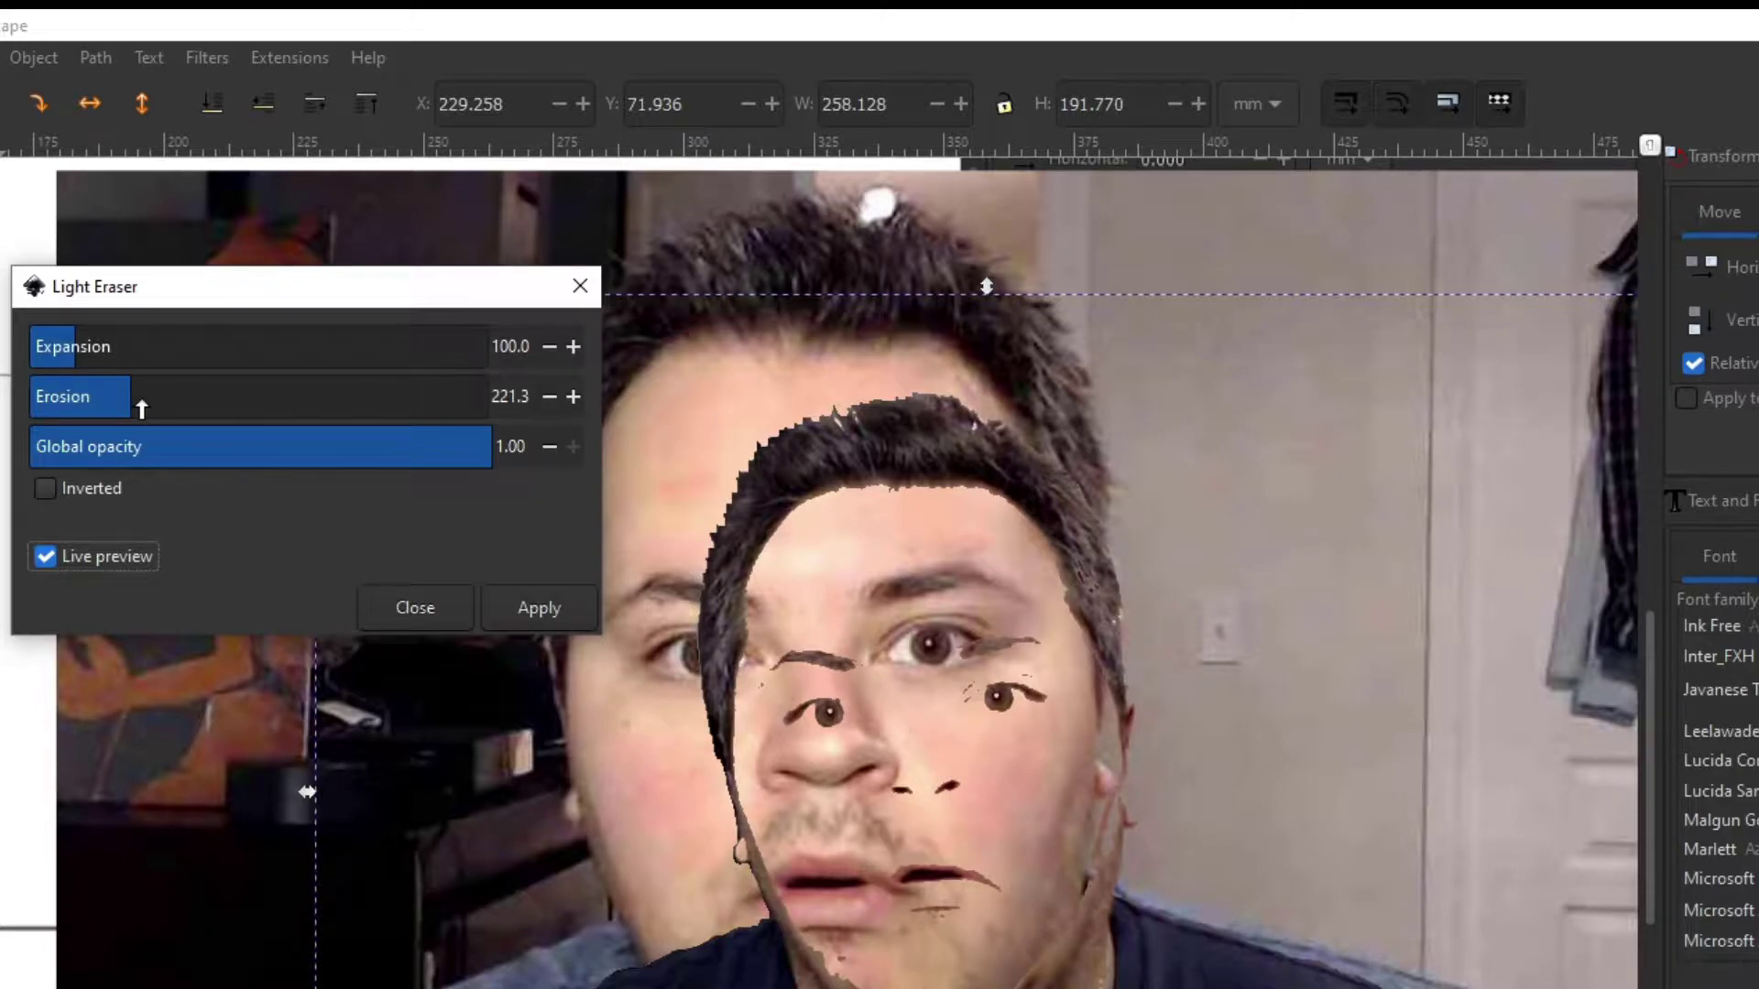
# - Lower the Light Eraser erosion to 103.6, apply the filter to the portrait and close its settings
pyautogui.click(80, 396)
pyautogui.click(67, 398)
pyautogui.click(89, 398)
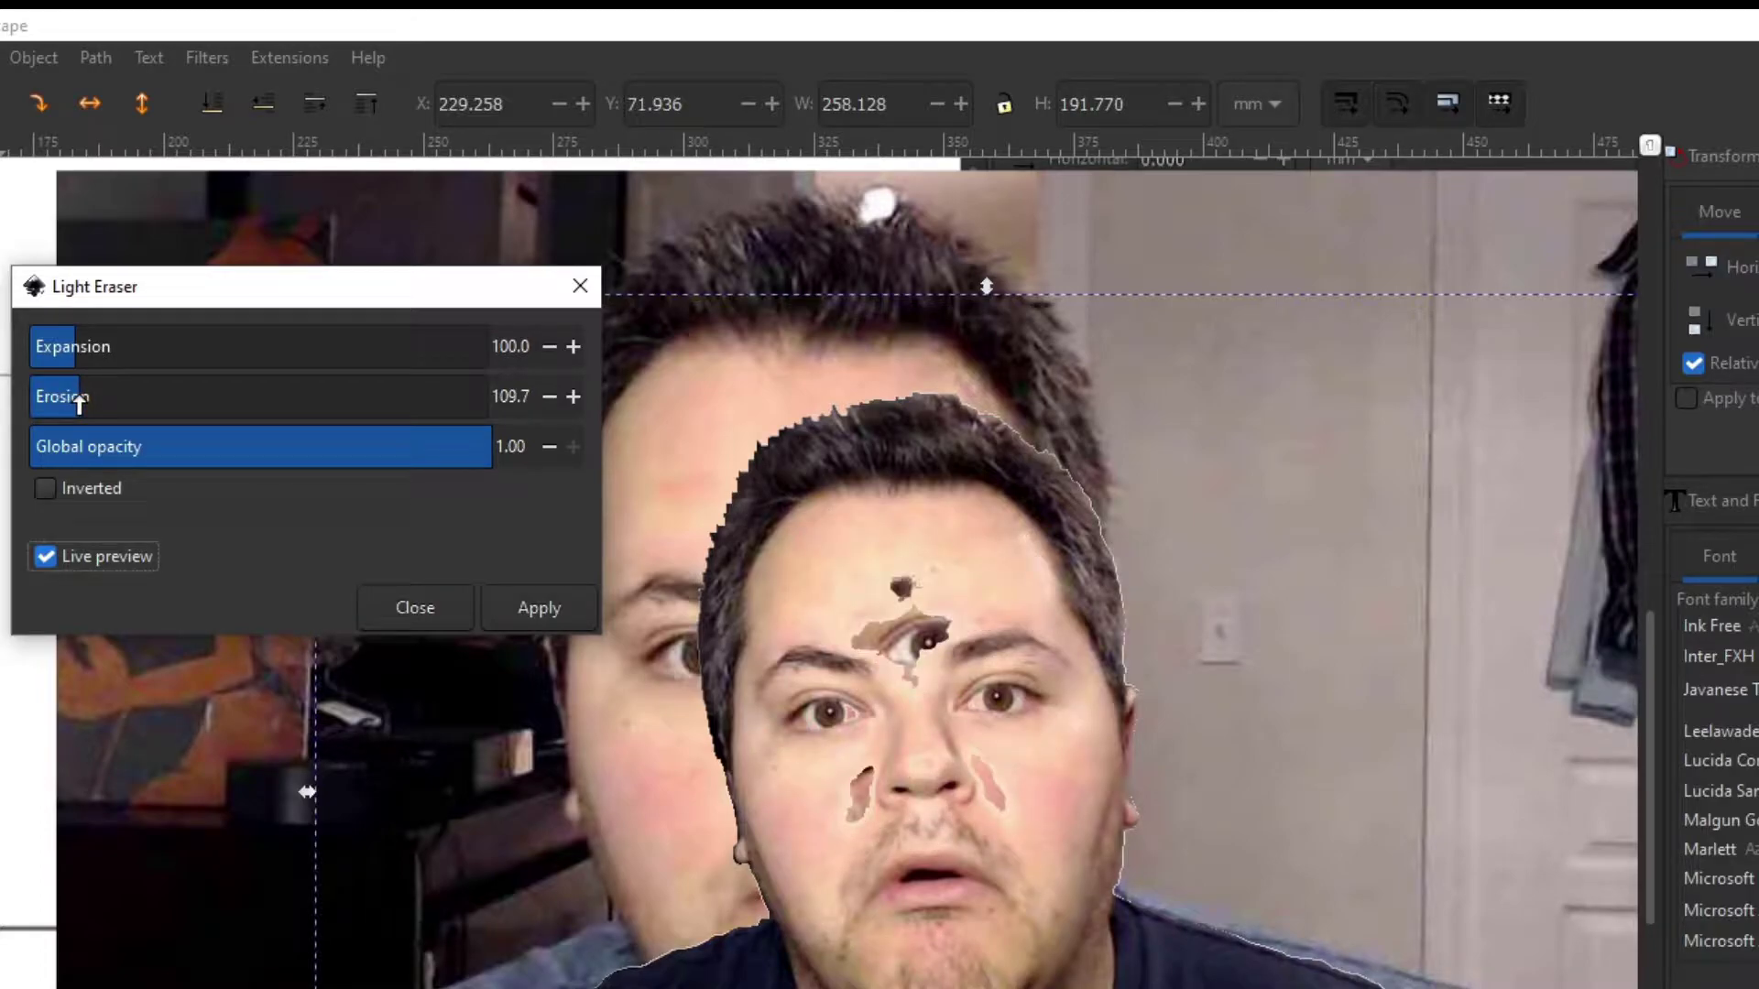
pyautogui.moveTo(77, 403); pyautogui.dragTo(72, 404)
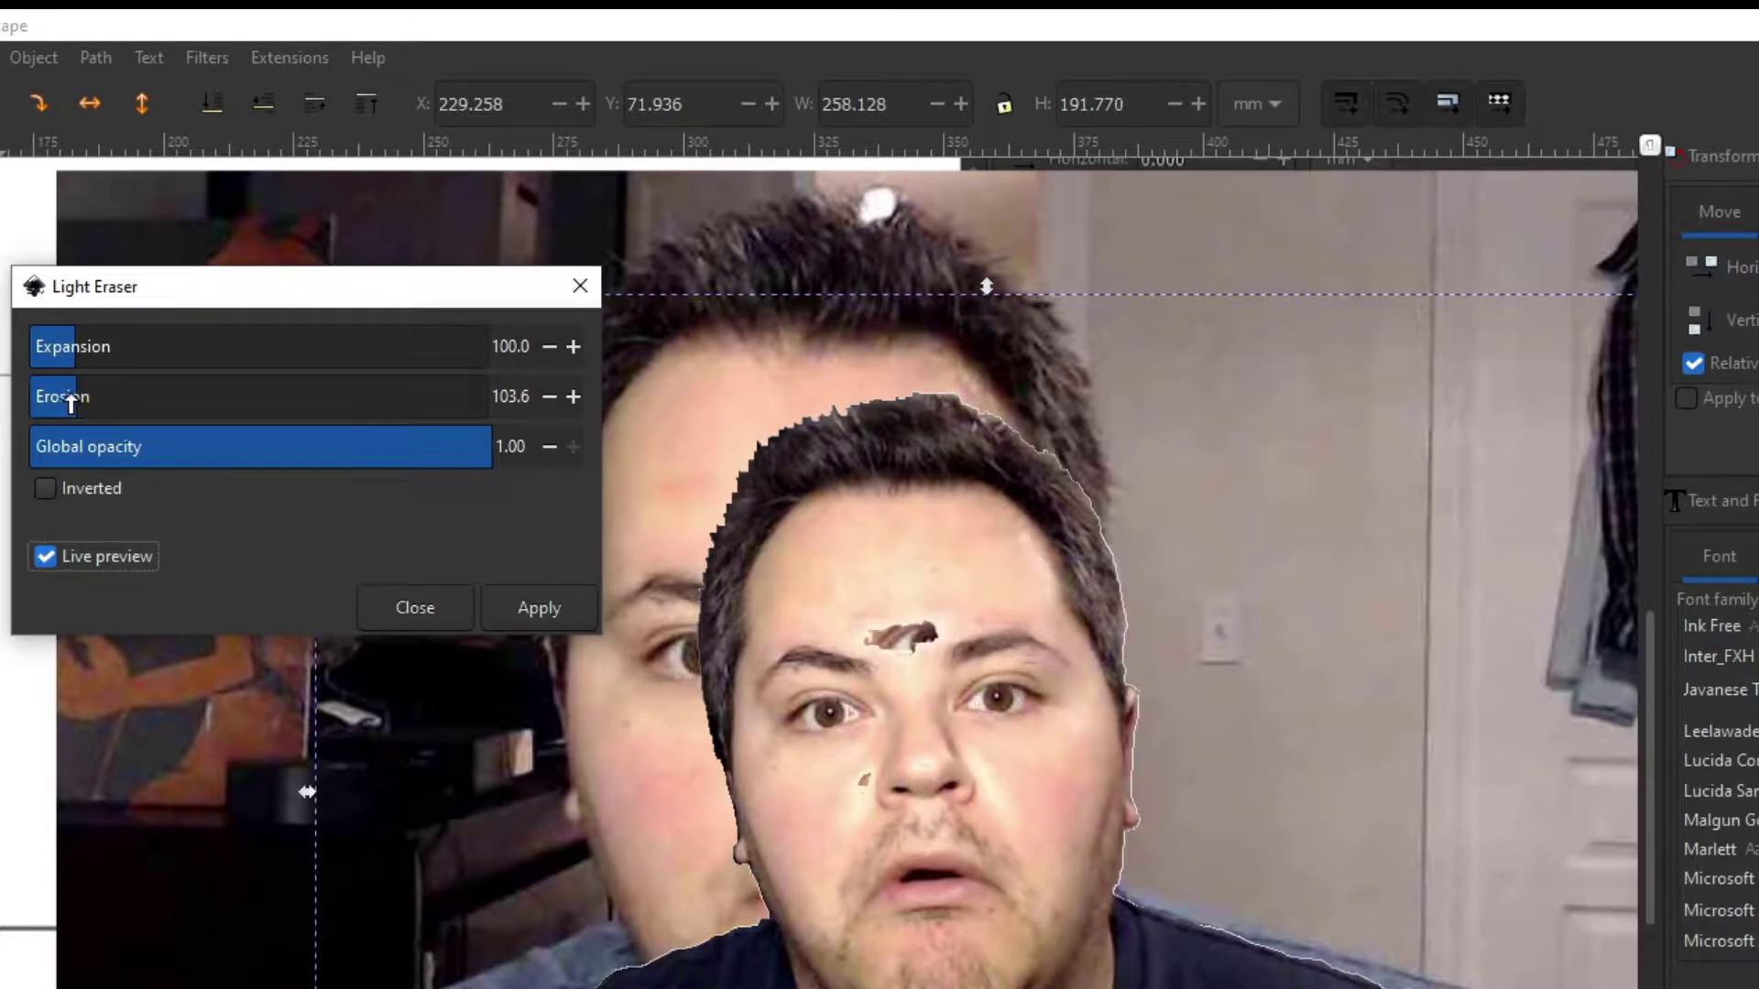
pyautogui.click(534, 612)
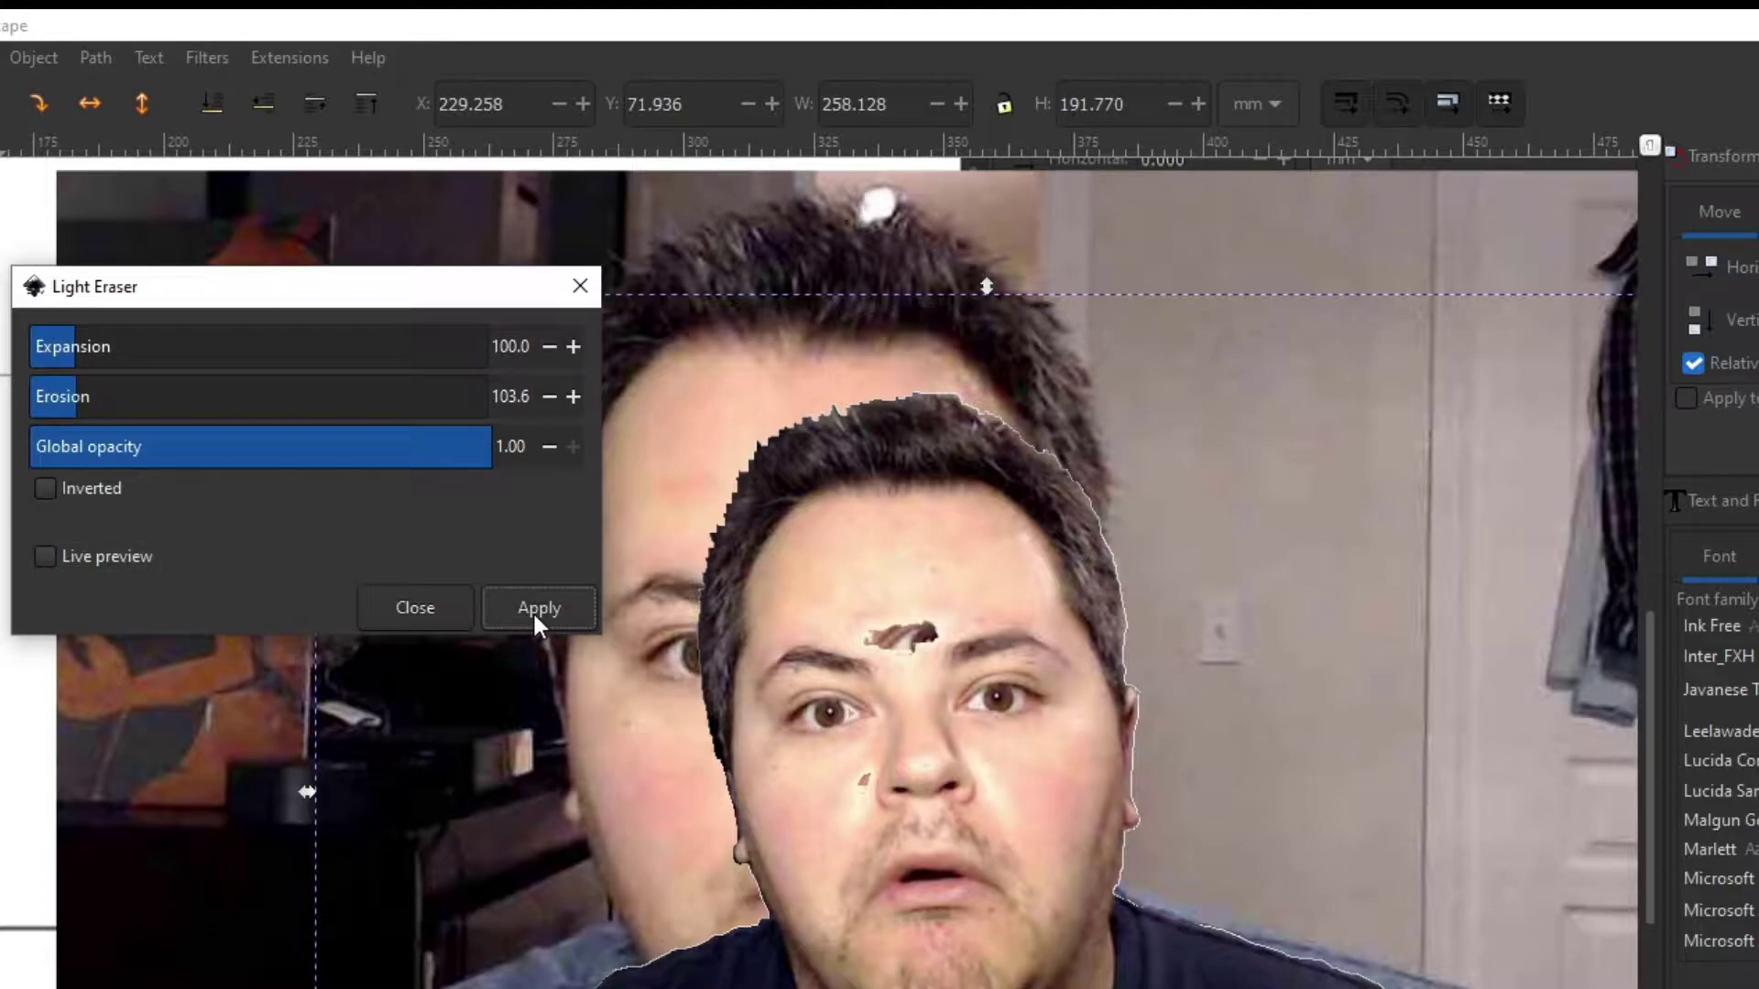
pyautogui.click(578, 287)
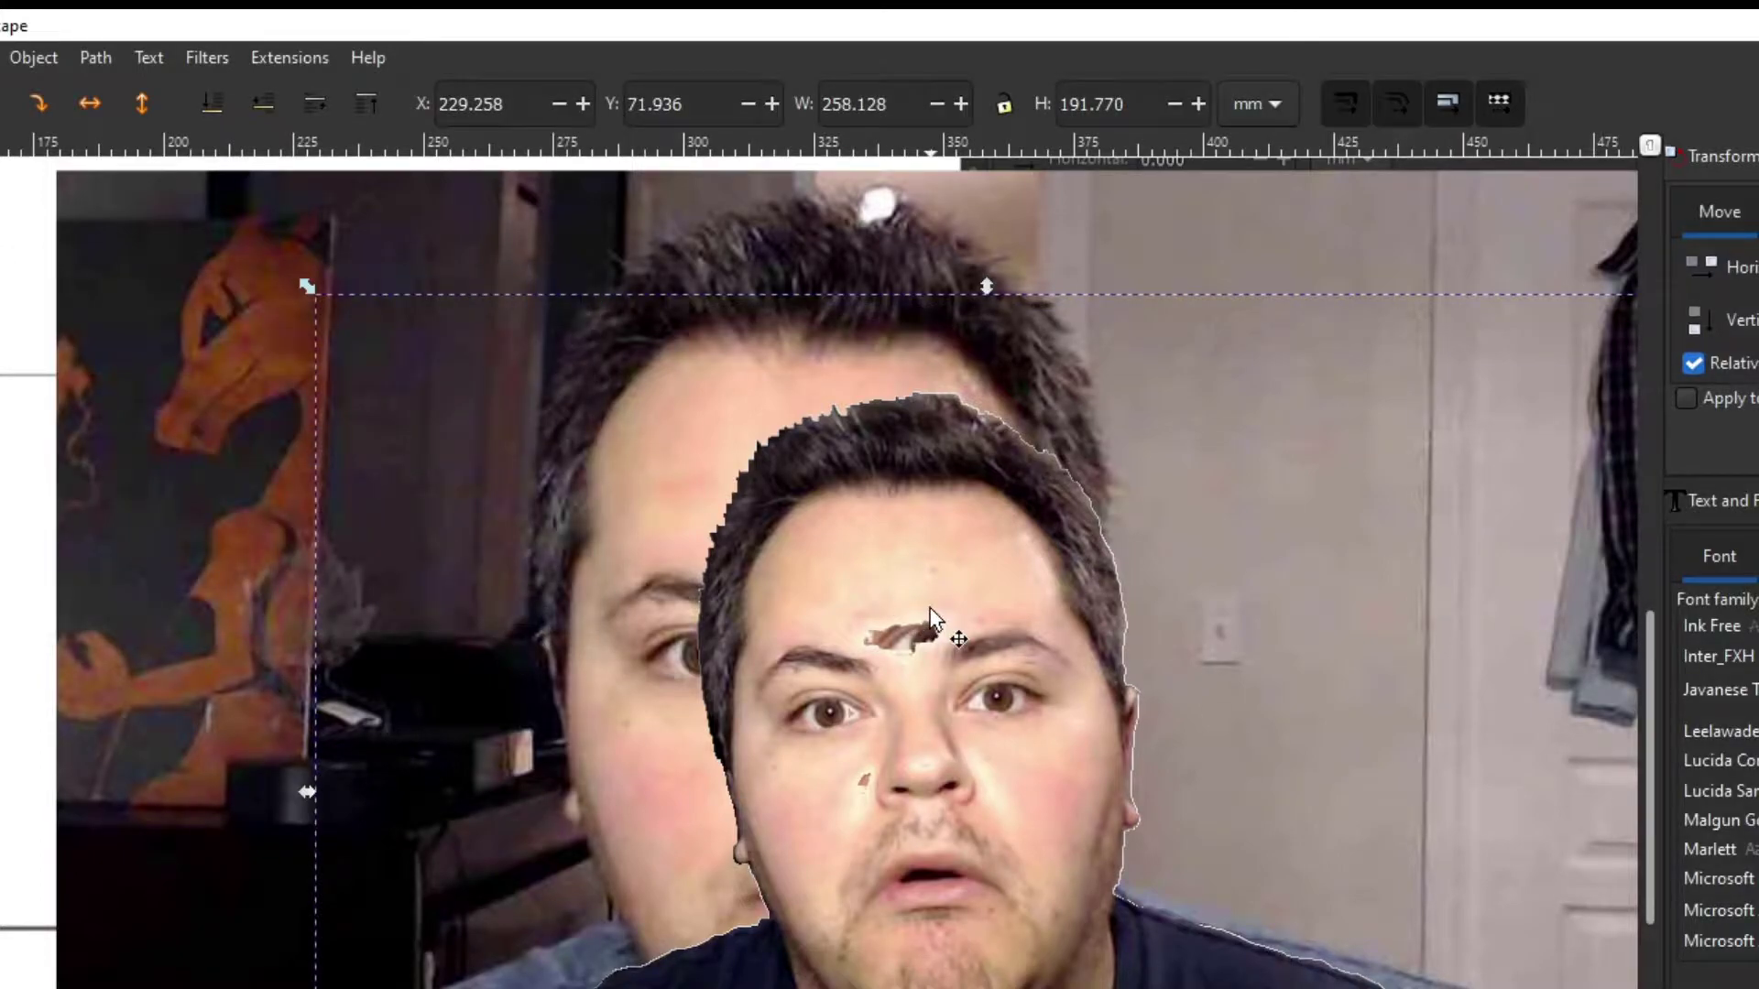
# - Move the cut-out portrait further right over the webcam photo, to about X 278.7, Y 83.7 mm
pyautogui.scroll(2, 940, 655)
pyautogui.scroll(-4, 936, 656)
pyautogui.scroll(2, 922, 541)
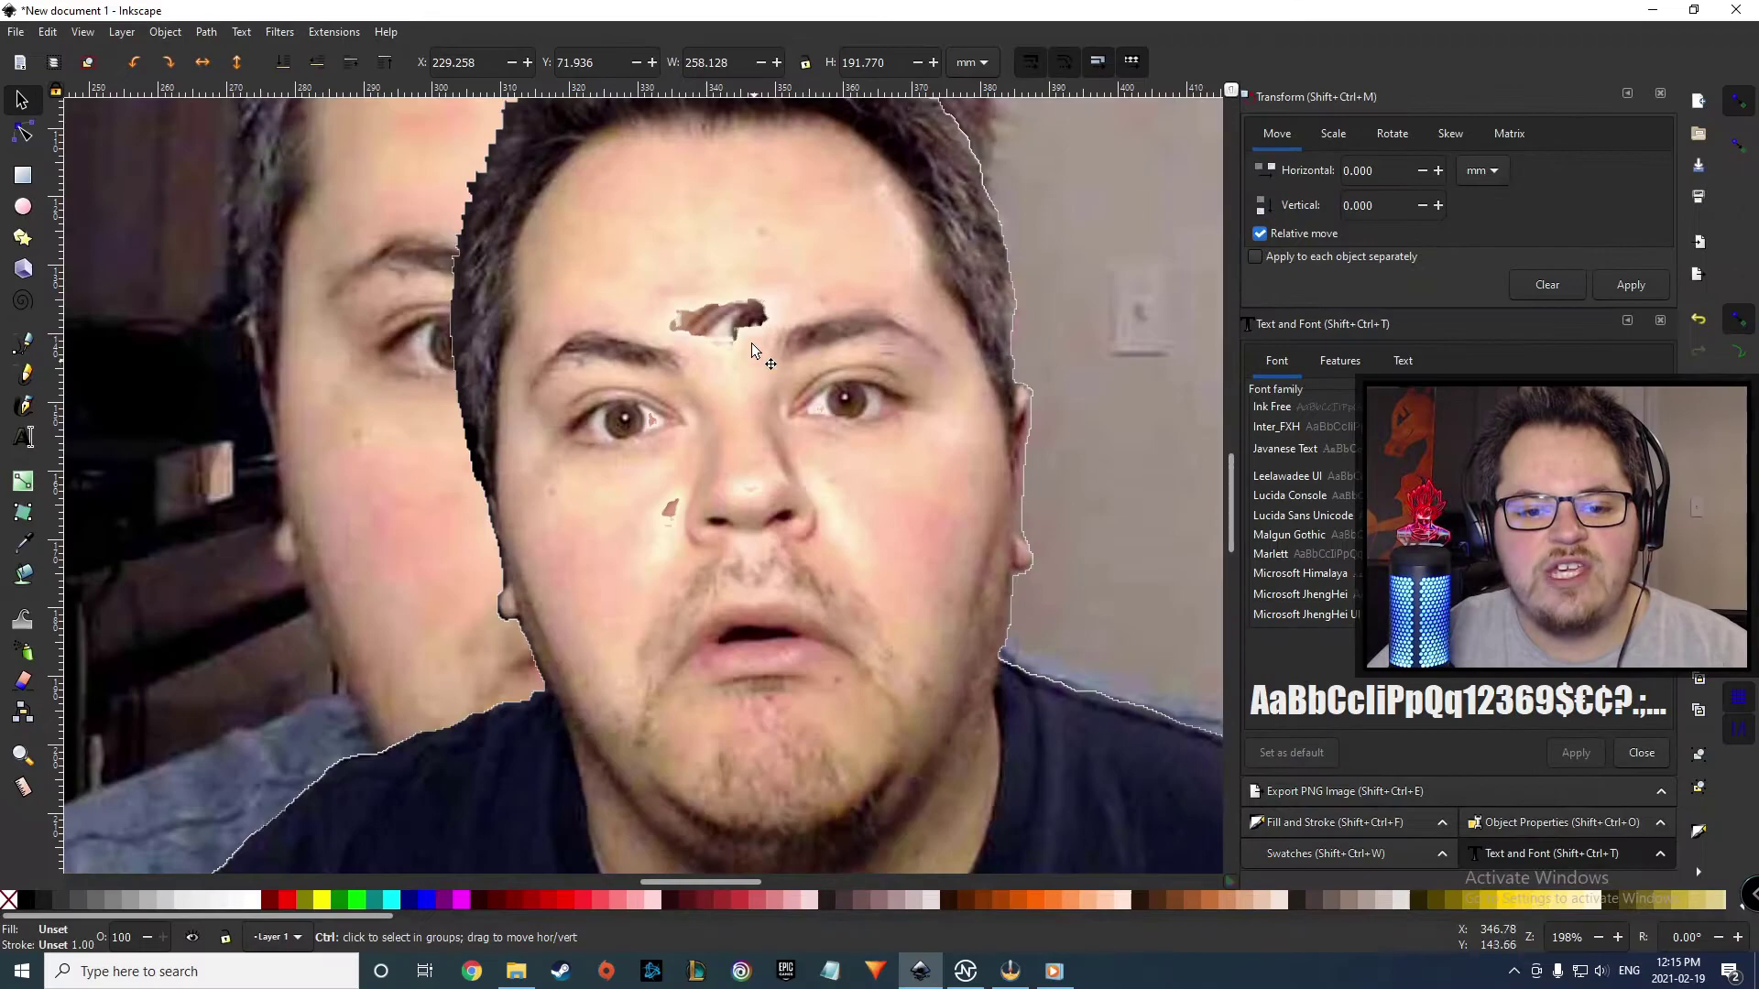
pyautogui.moveTo(850, 262); pyautogui.dragTo(1189, 341)
pyautogui.scroll(-4, 898, 451)
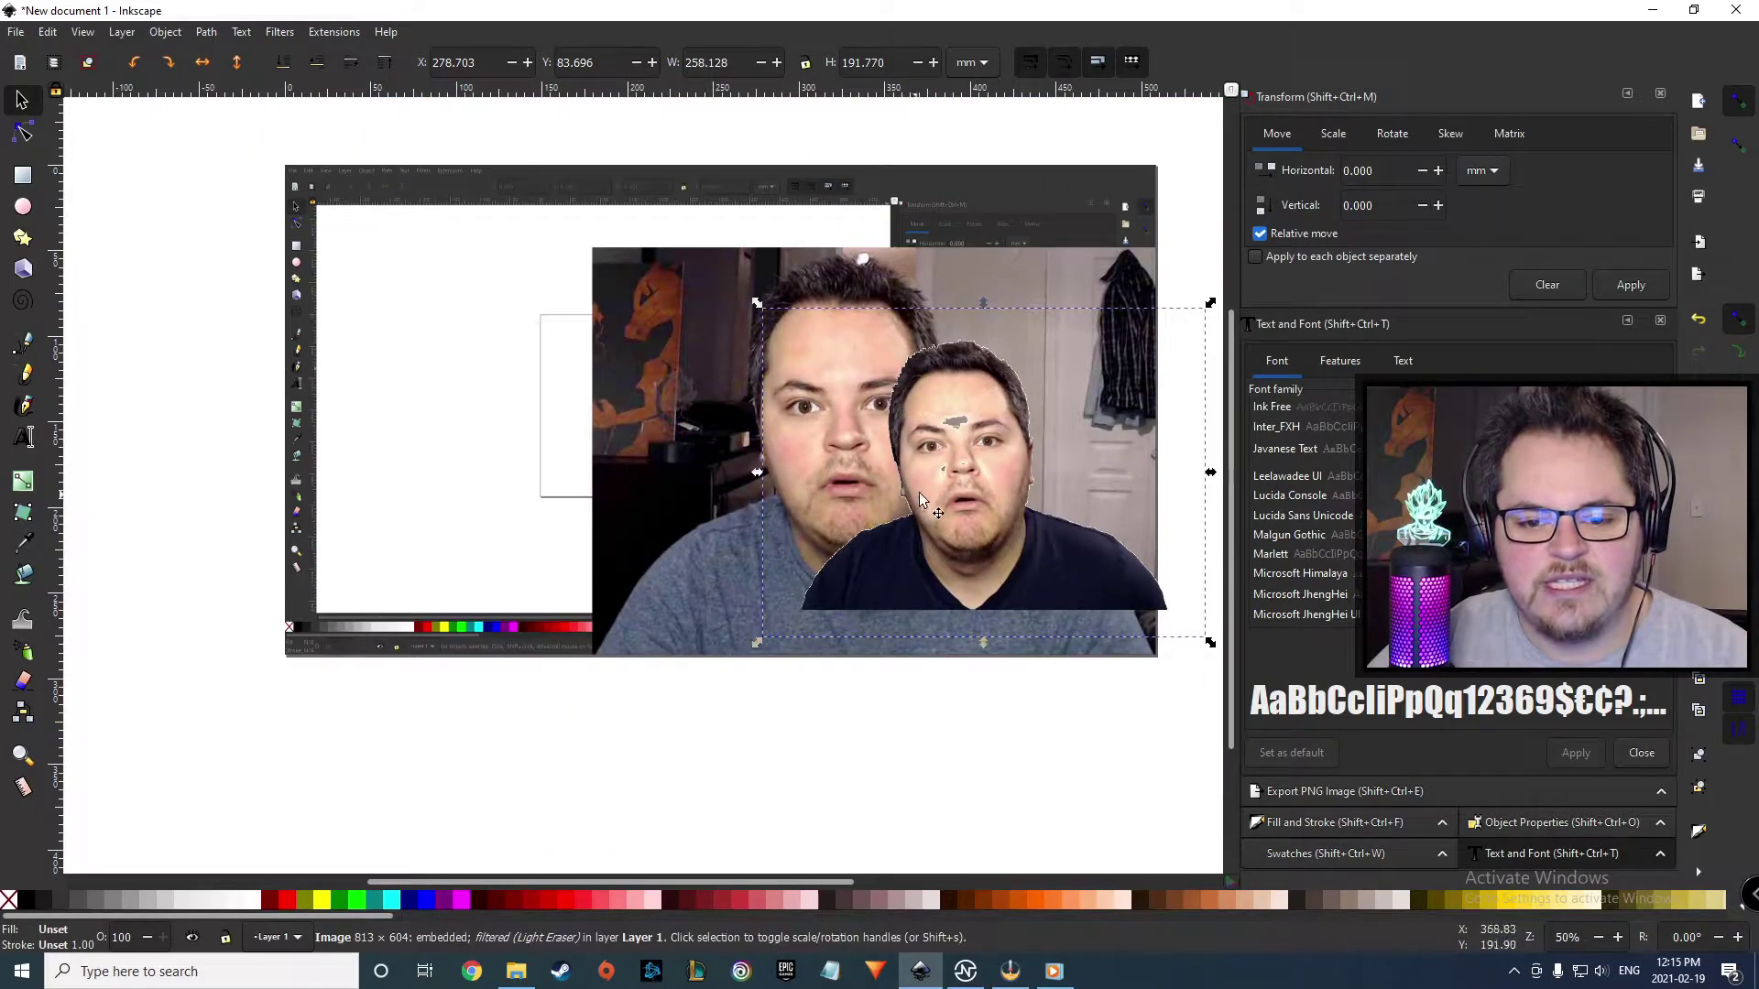
# - Draw a red rectangle about 340 x 245 mm and move the cut-out portrait onto it, to about X -5.4, Y 64.6 mm
pyautogui.click(23, 174)
pyautogui.moveTo(183, 241); pyautogui.dragTo(751, 646)
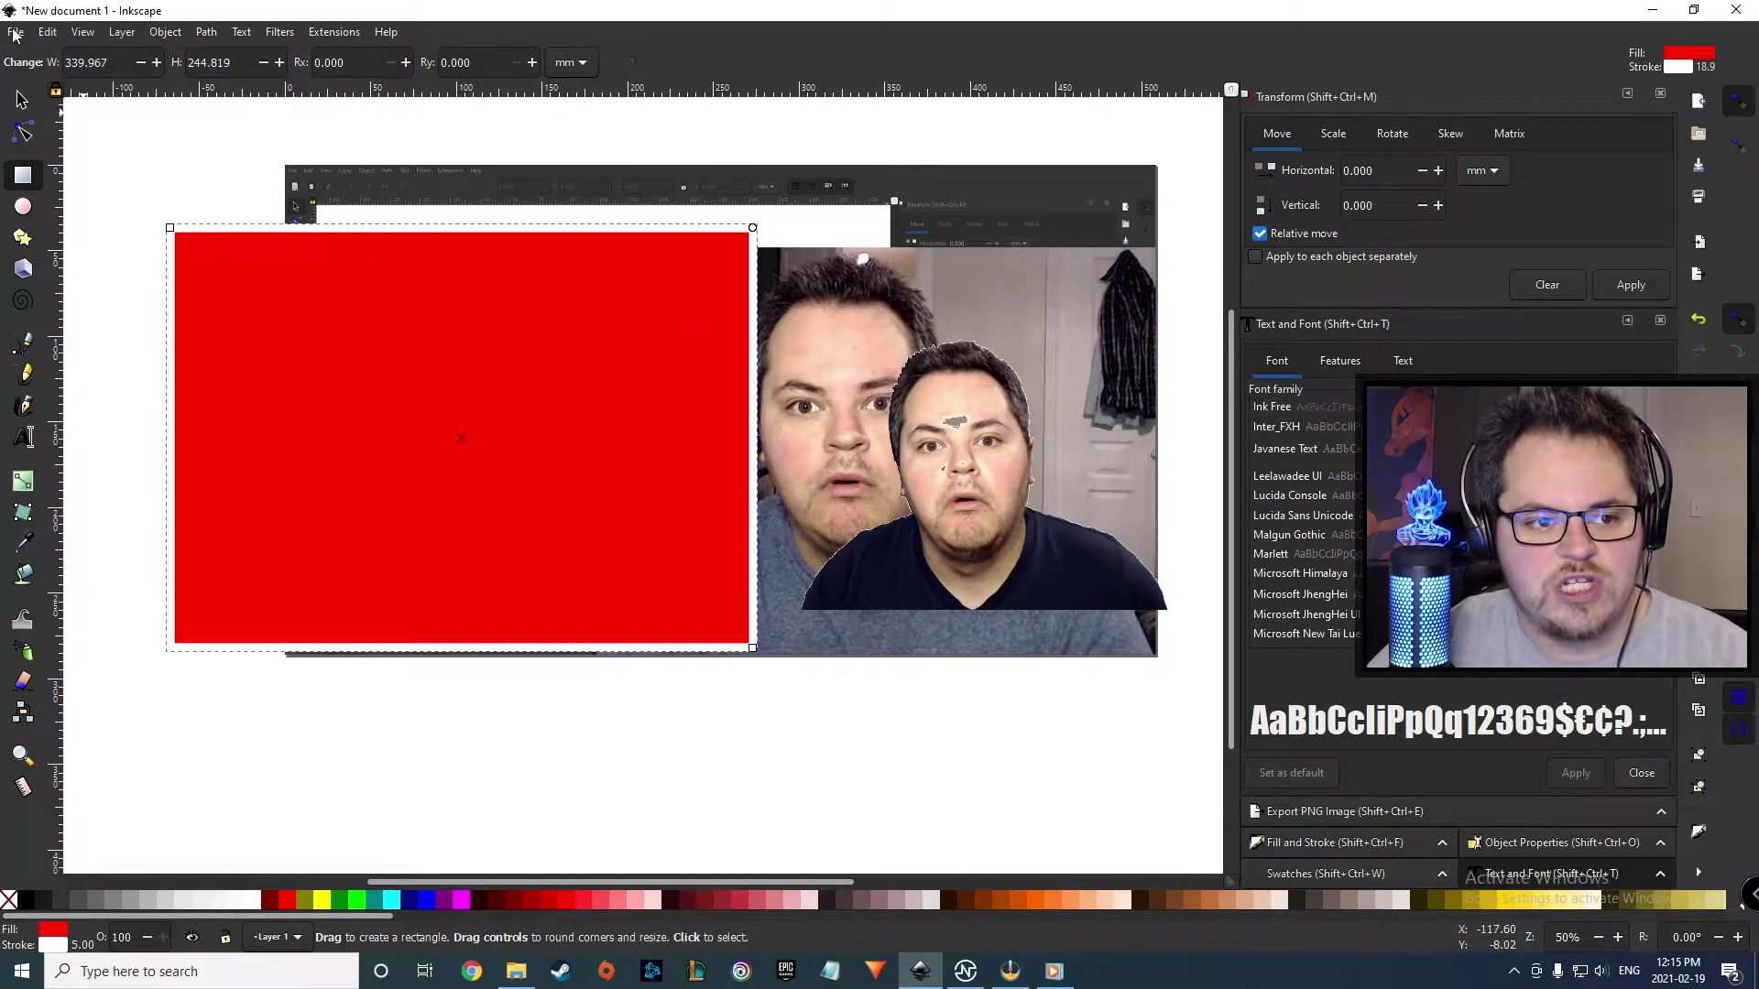
pyautogui.click(22, 99)
pyautogui.click(997, 471)
pyautogui.moveTo(971, 474); pyautogui.dragTo(404, 439)
pyautogui.click(385, 64)
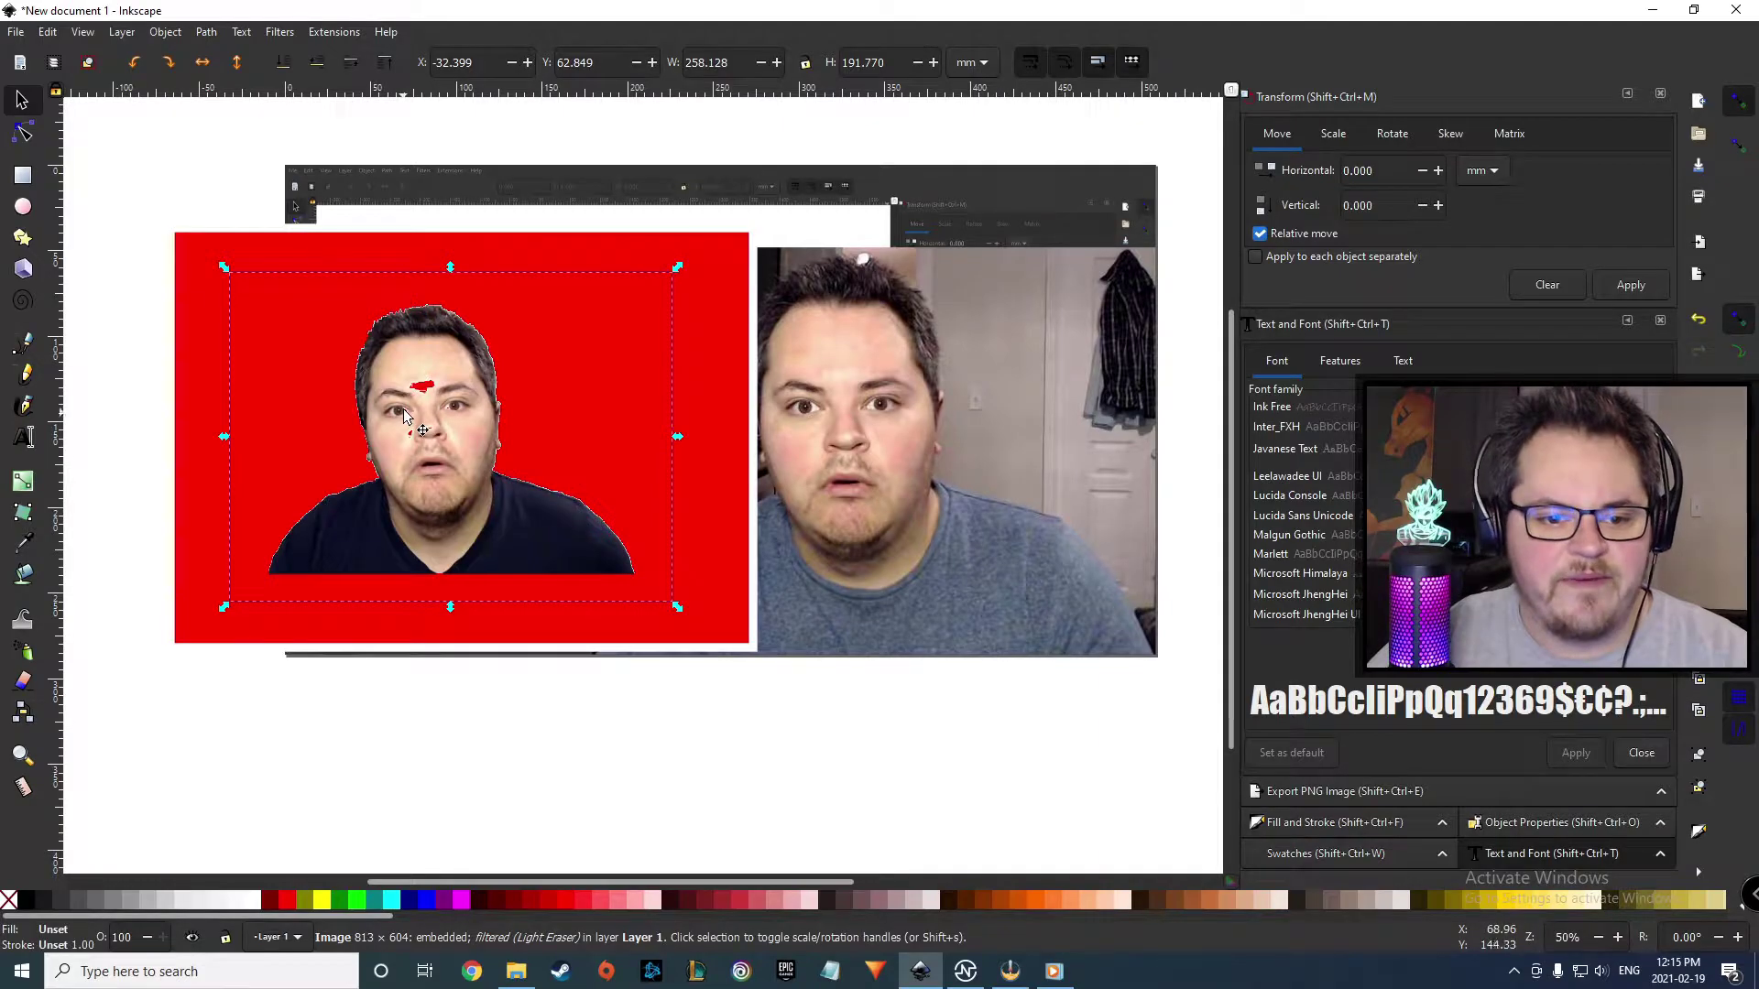
pyautogui.scroll(3, 435, 420)
pyautogui.moveTo(420, 374); pyautogui.dragTo(550, 382)
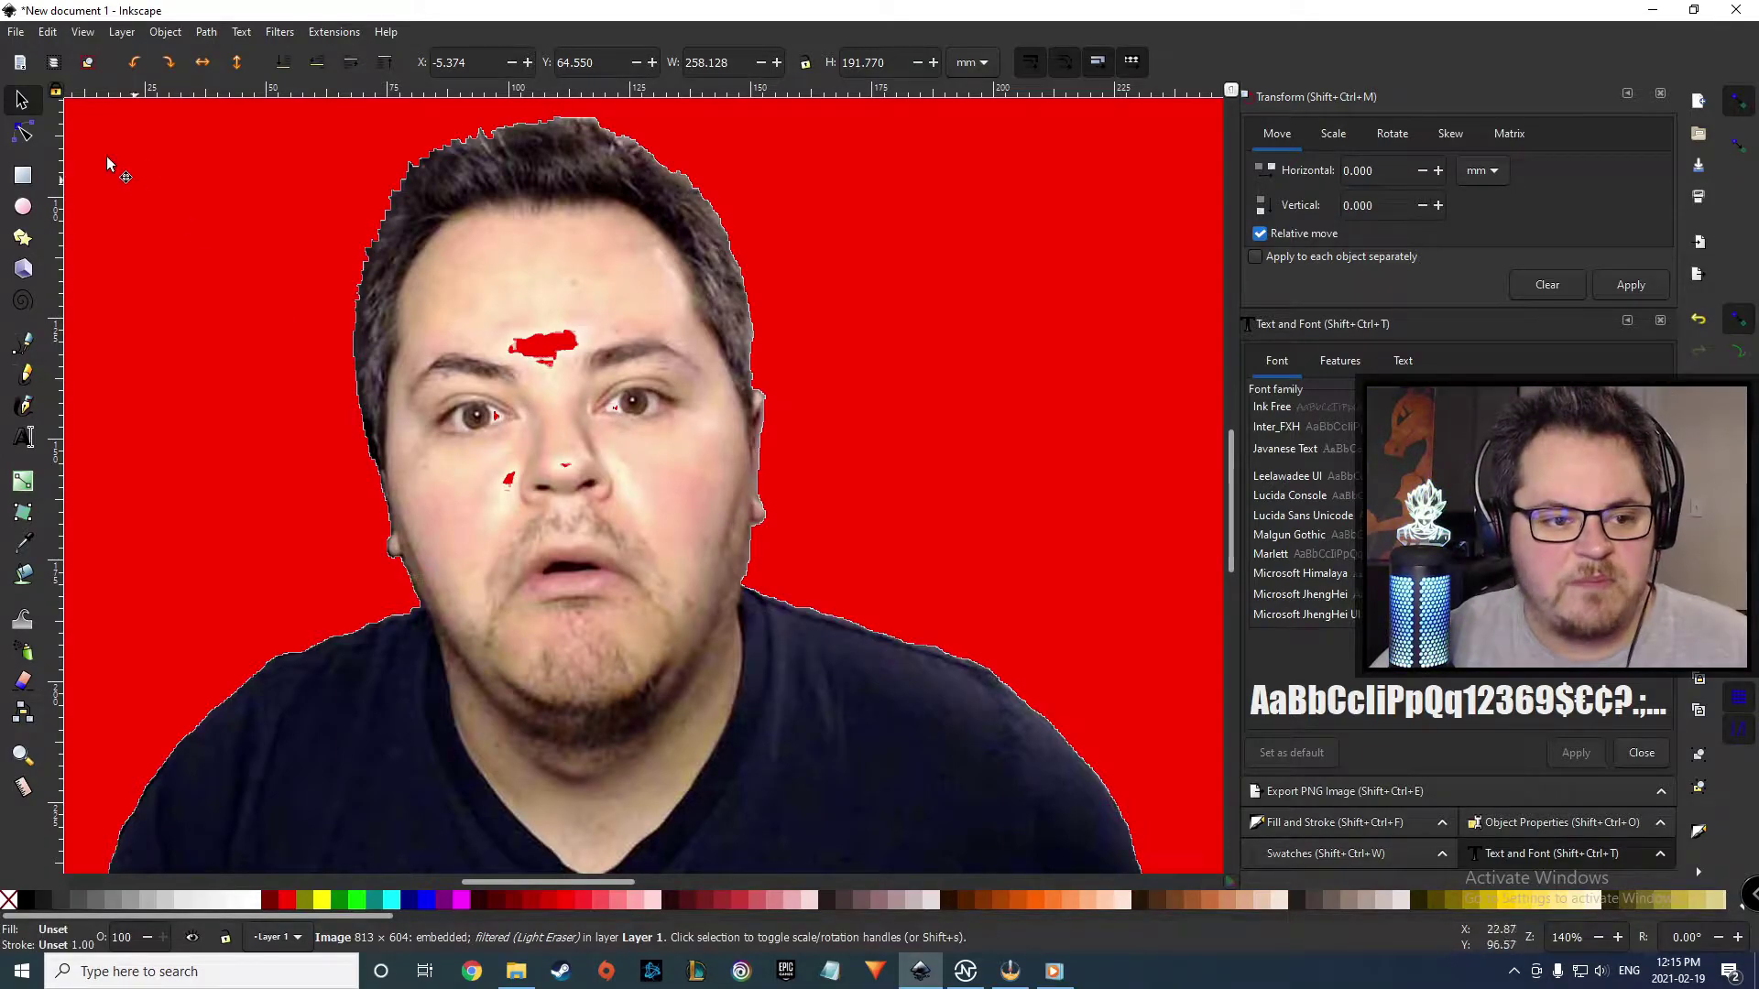
pyautogui.click(22, 177)
pyautogui.moveTo(481, 312); pyautogui.dragTo(597, 379)
pyautogui.hotkey('ctrl', 'z')
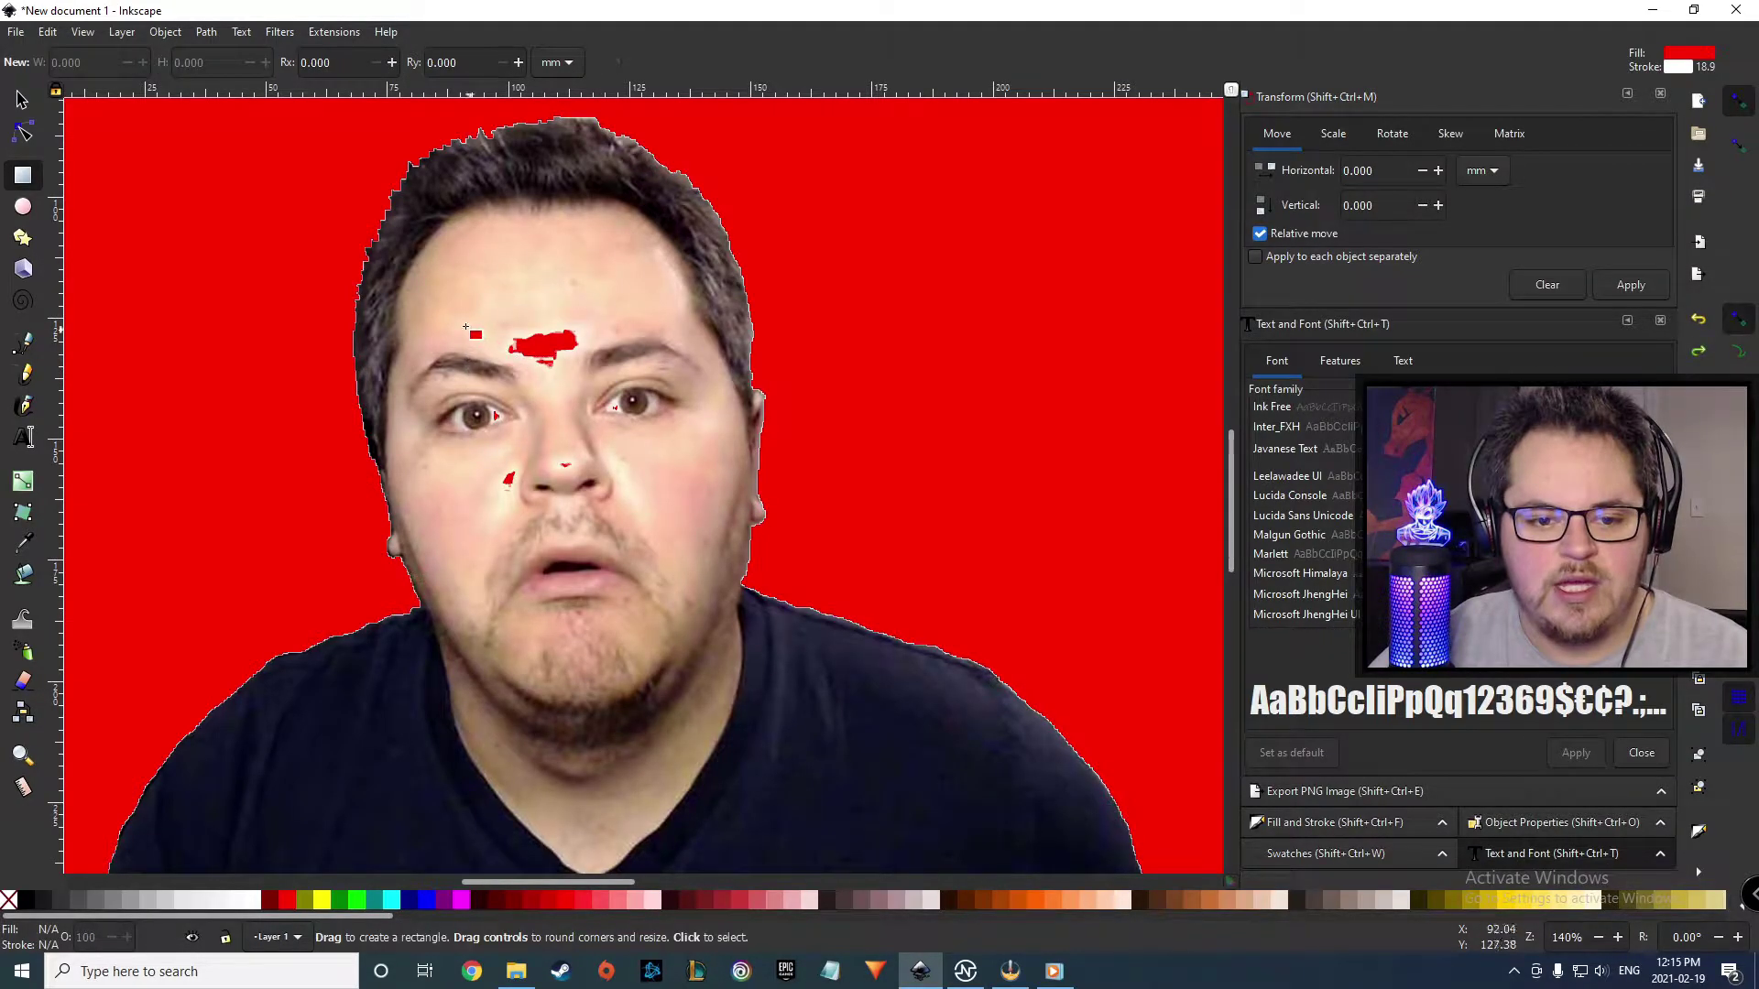
# - Draw a rectangle about 55 x 60 mm over the portrait's face and set its stroke width to 0
pyautogui.moveTo(435, 286); pyautogui.dragTo(713, 584)
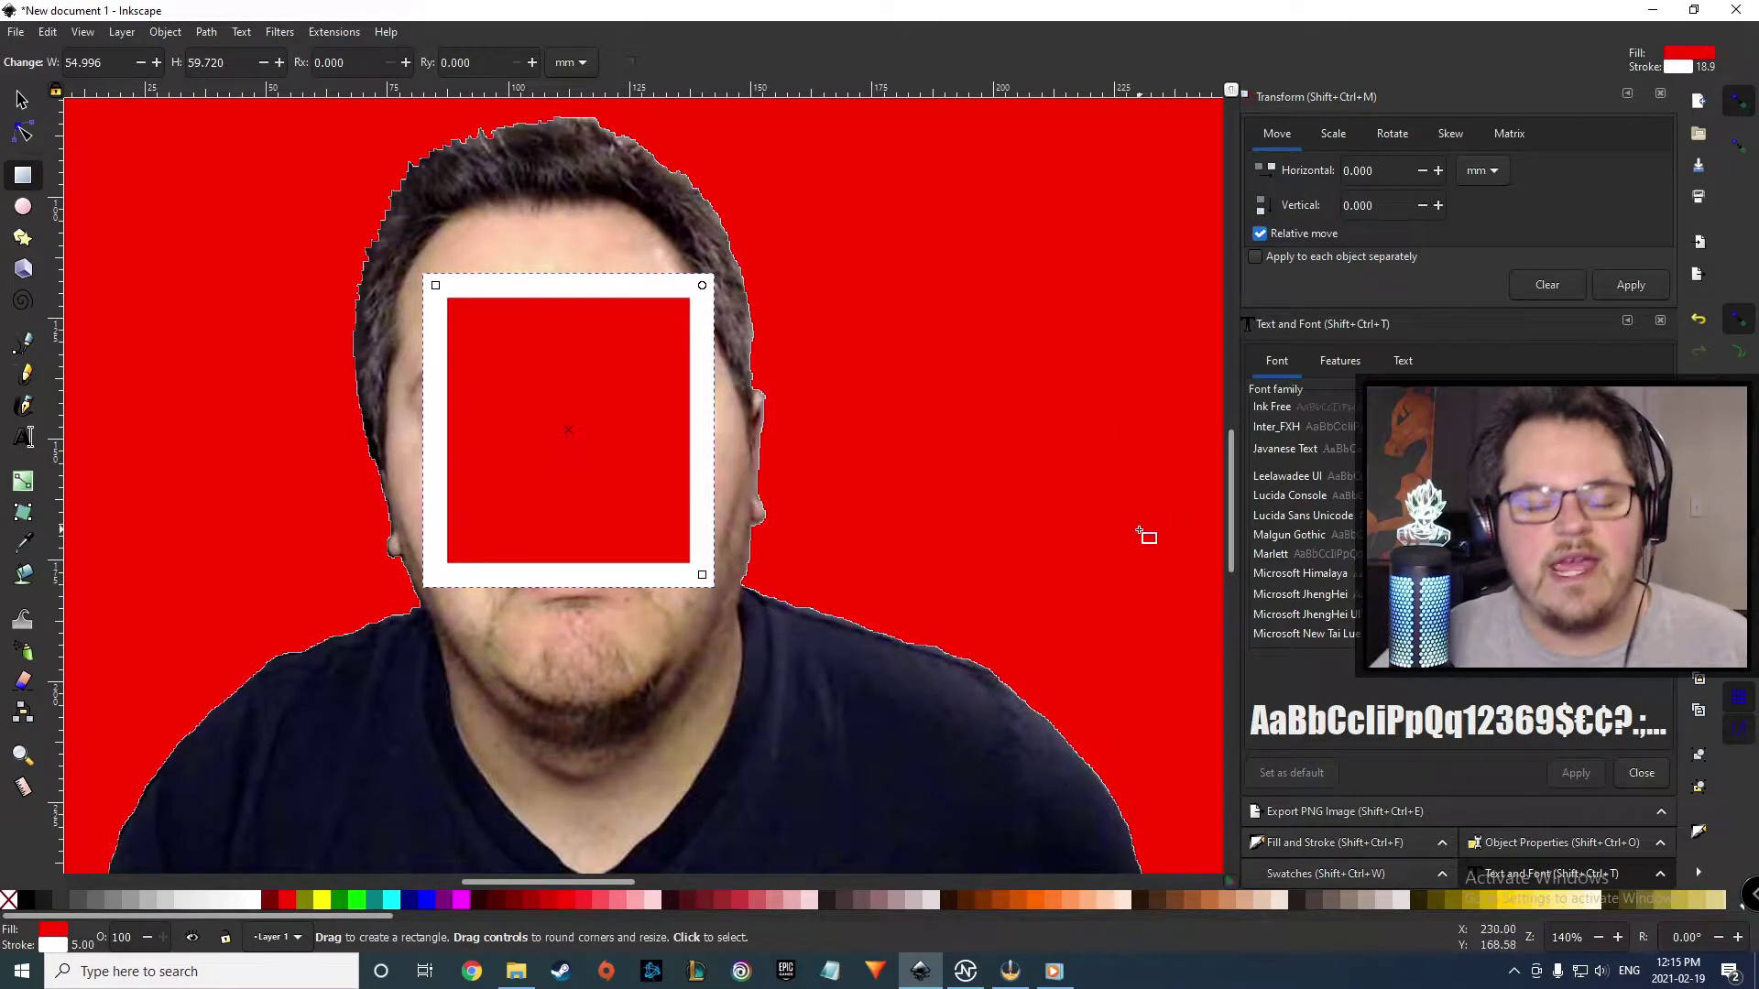
pyautogui.click(1403, 360)
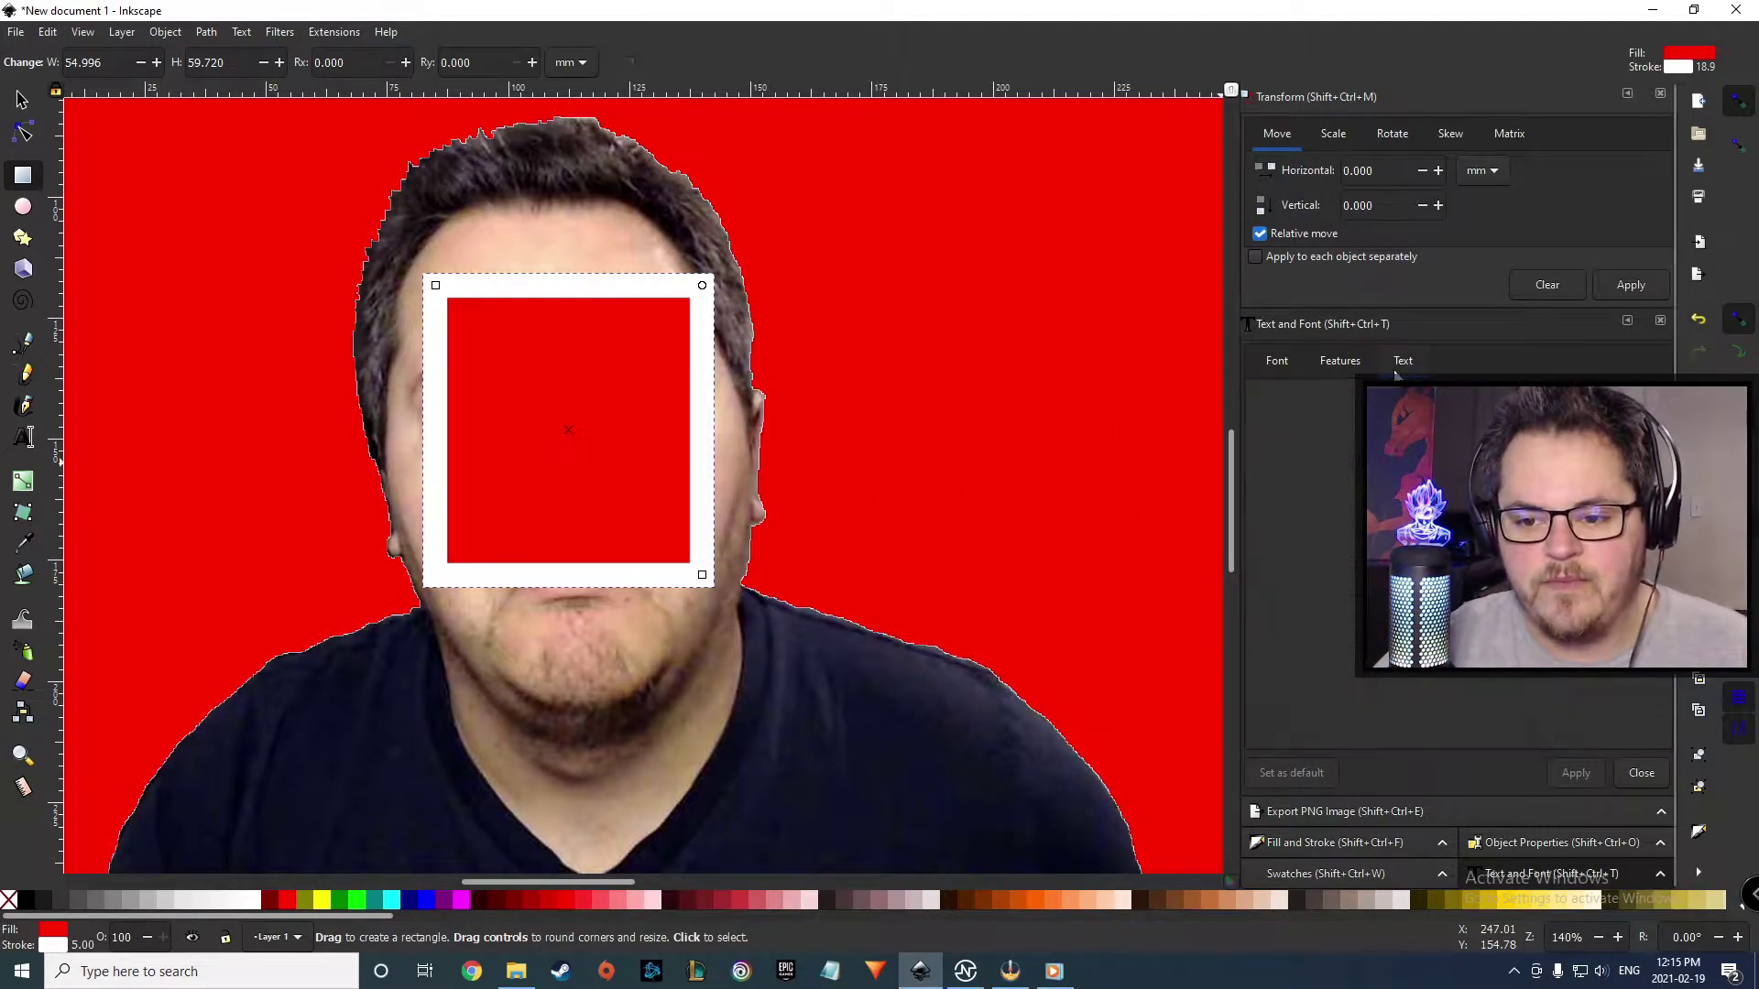
pyautogui.click(1342, 846)
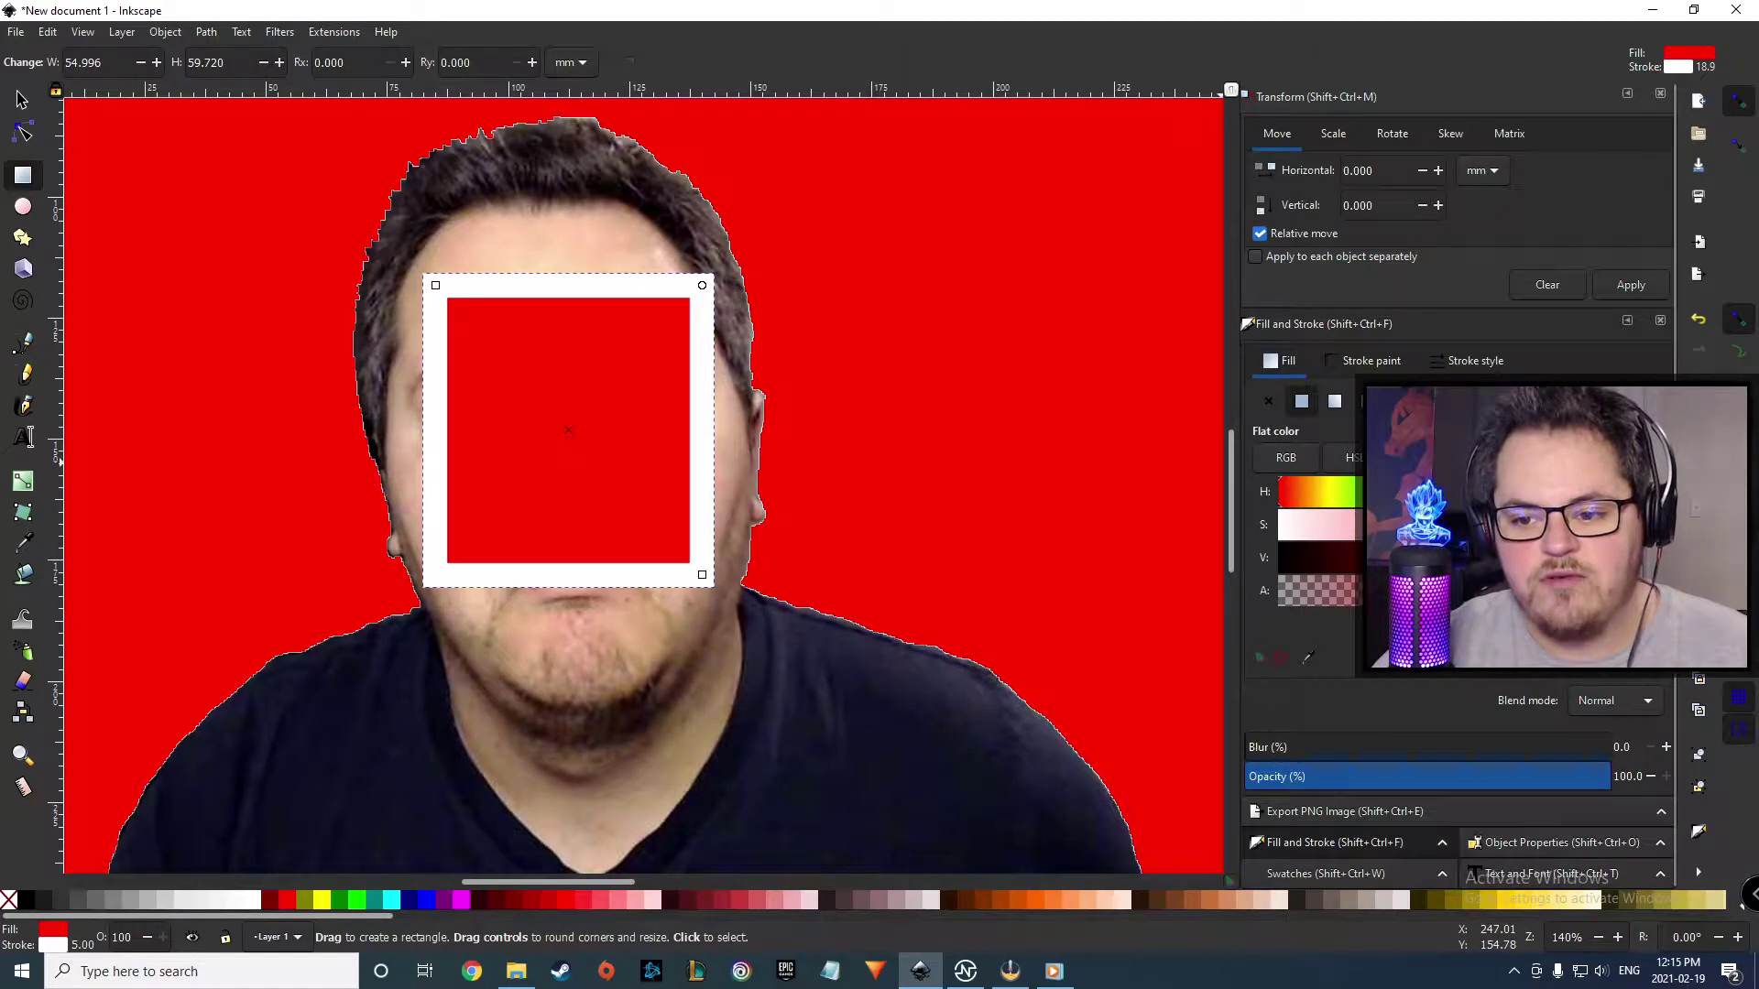
pyautogui.click(1475, 362)
pyautogui.write('0')
pyautogui.press('Return')
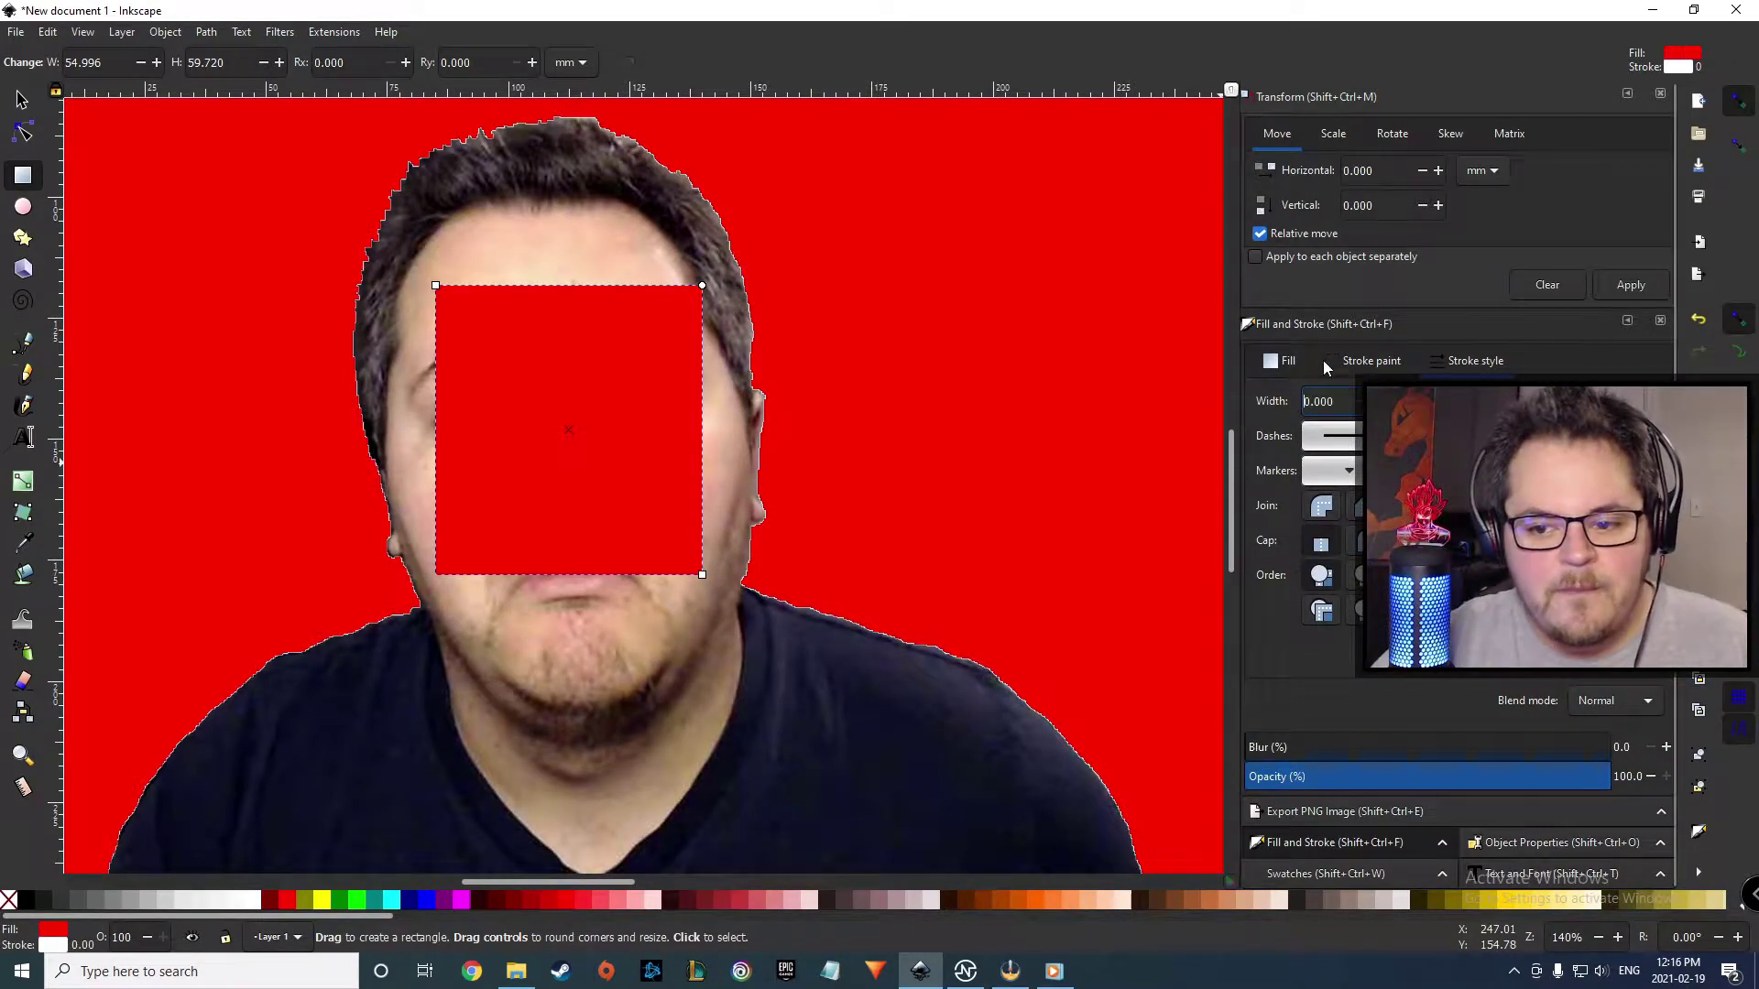
# - Fill the face rectangle with a skin tone sampled from the forehead and lower it one step behind the portrait
pyautogui.click(1281, 361)
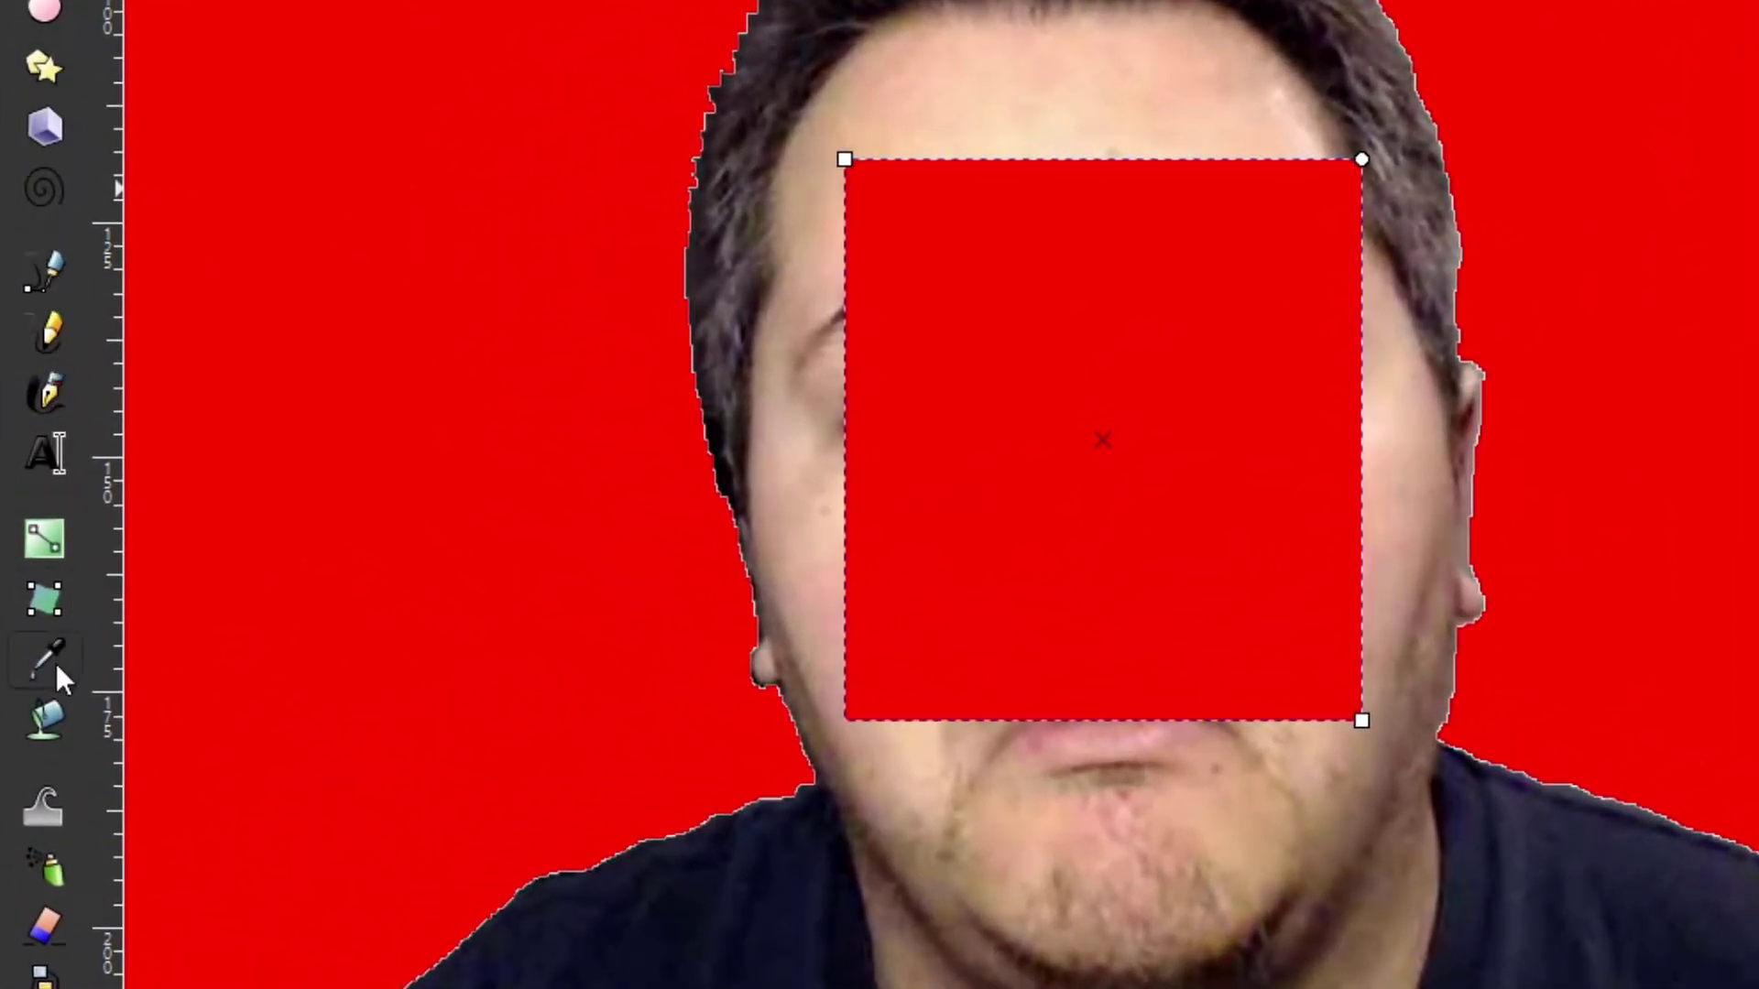
pyautogui.click(42, 656)
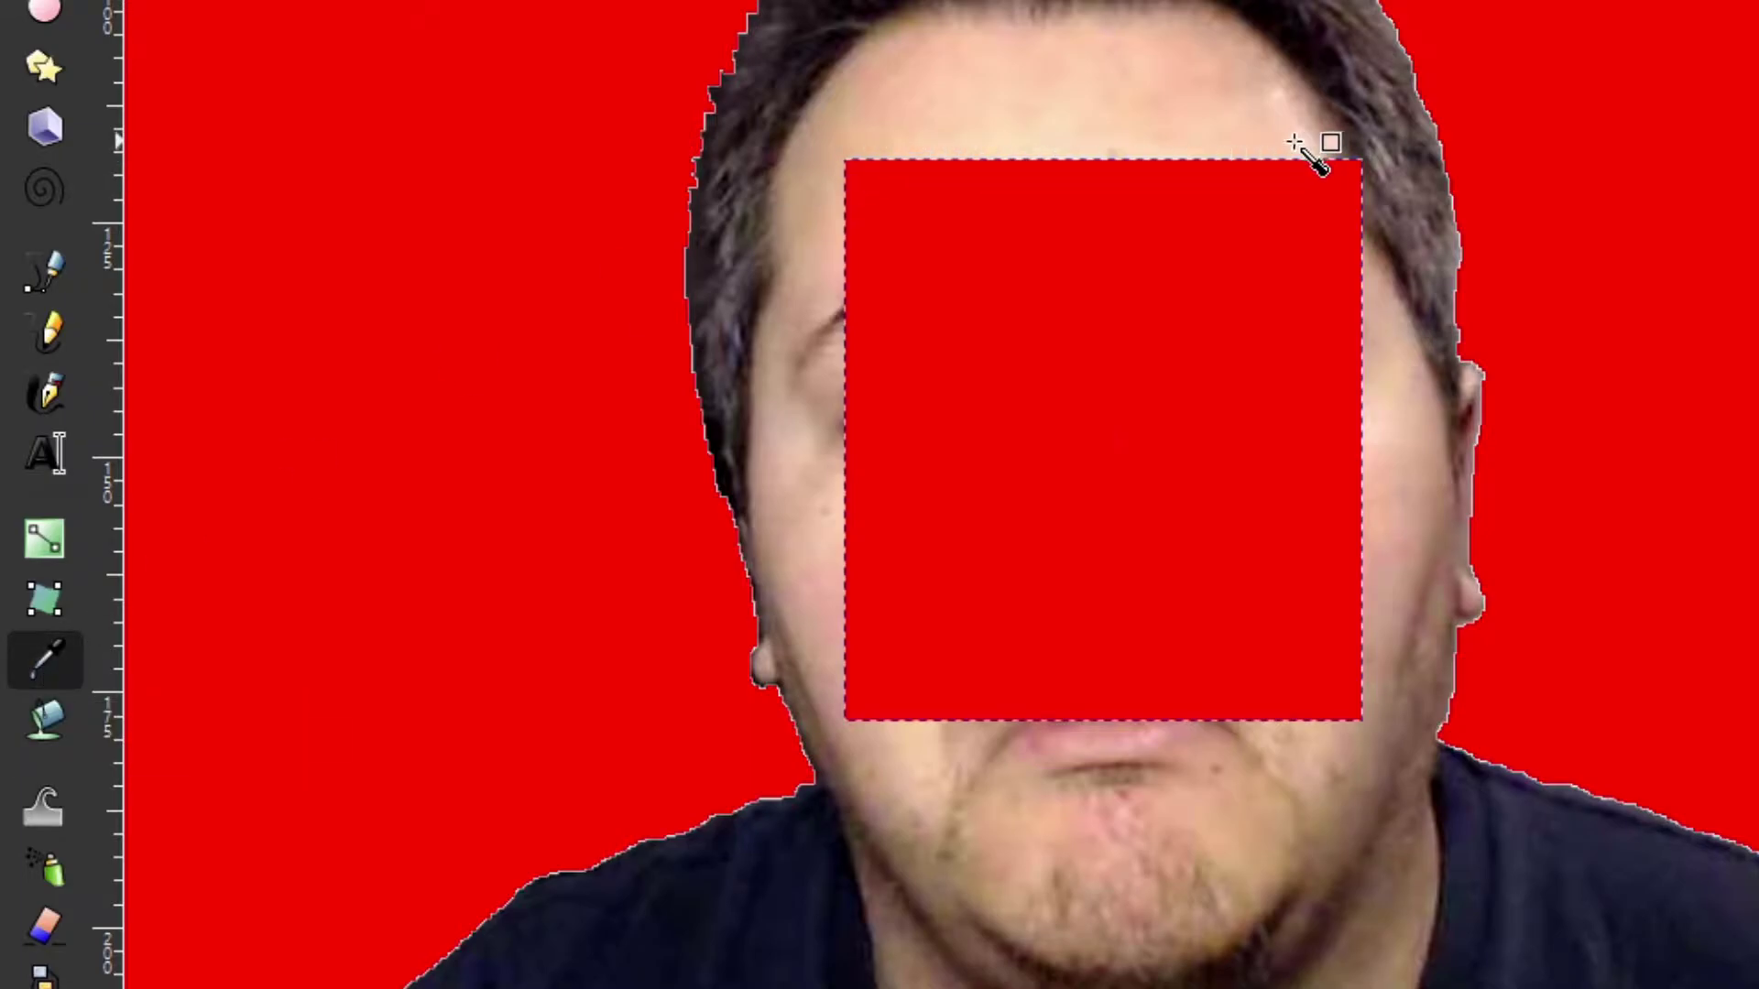
pyautogui.scroll(4, 1293, 143)
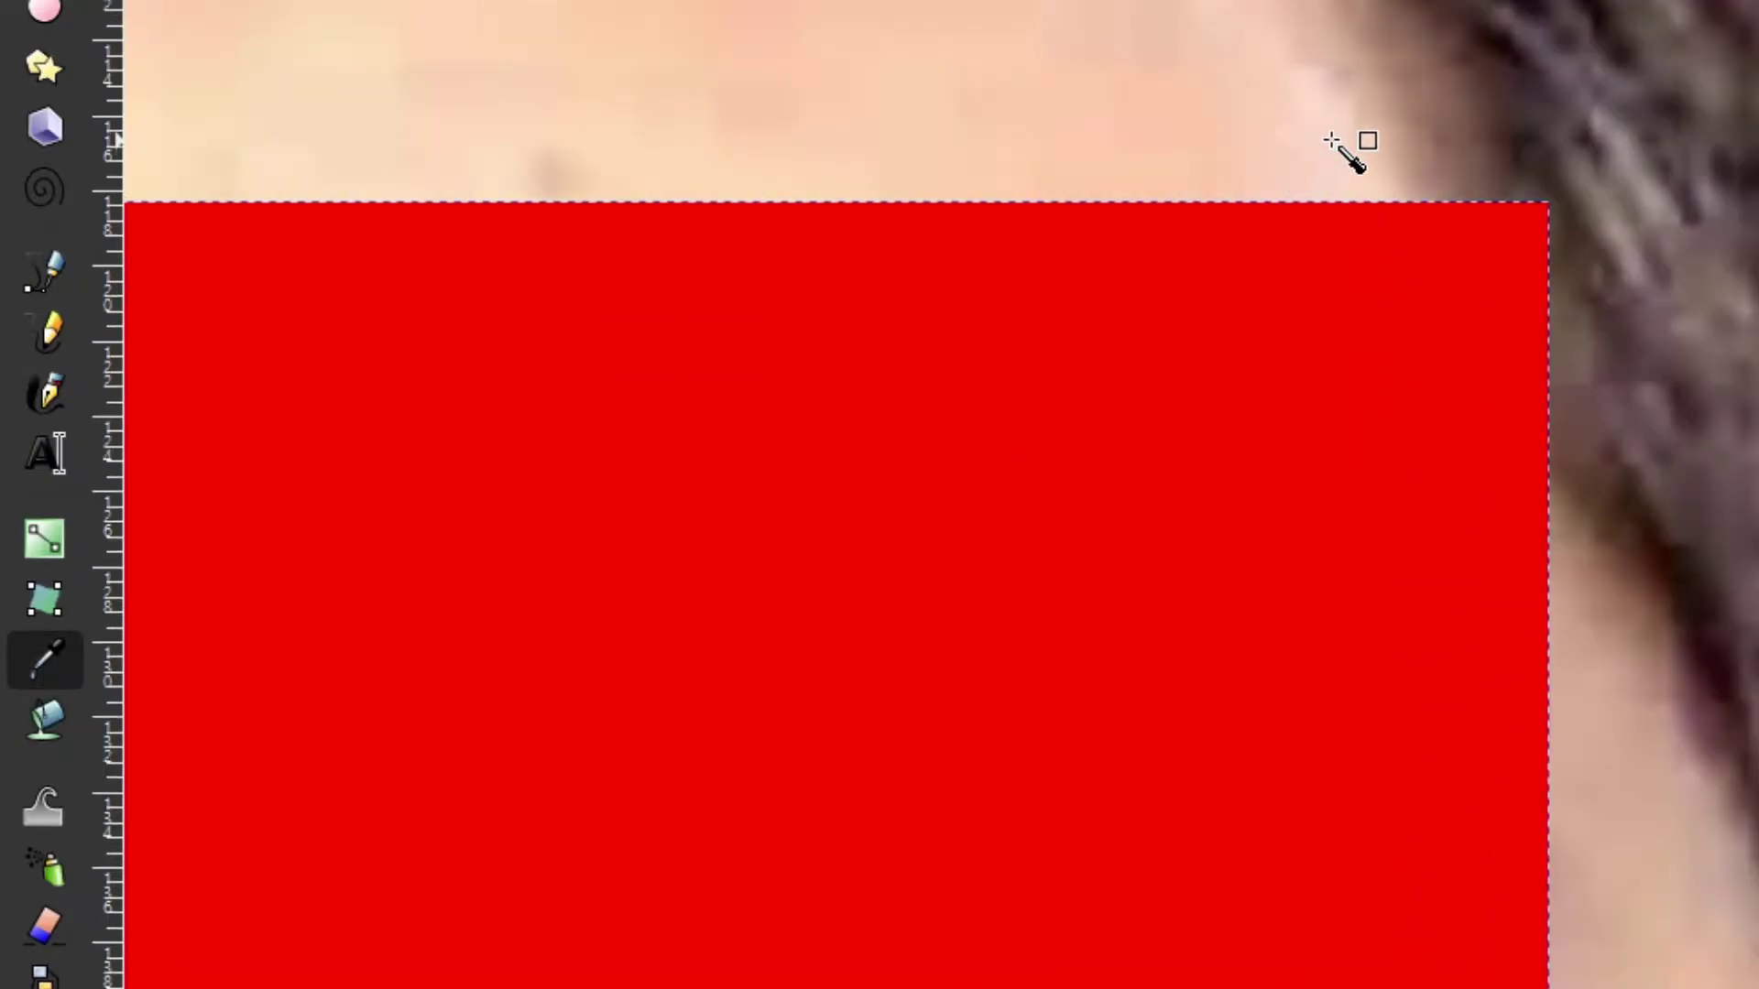
pyautogui.click(1070, 66)
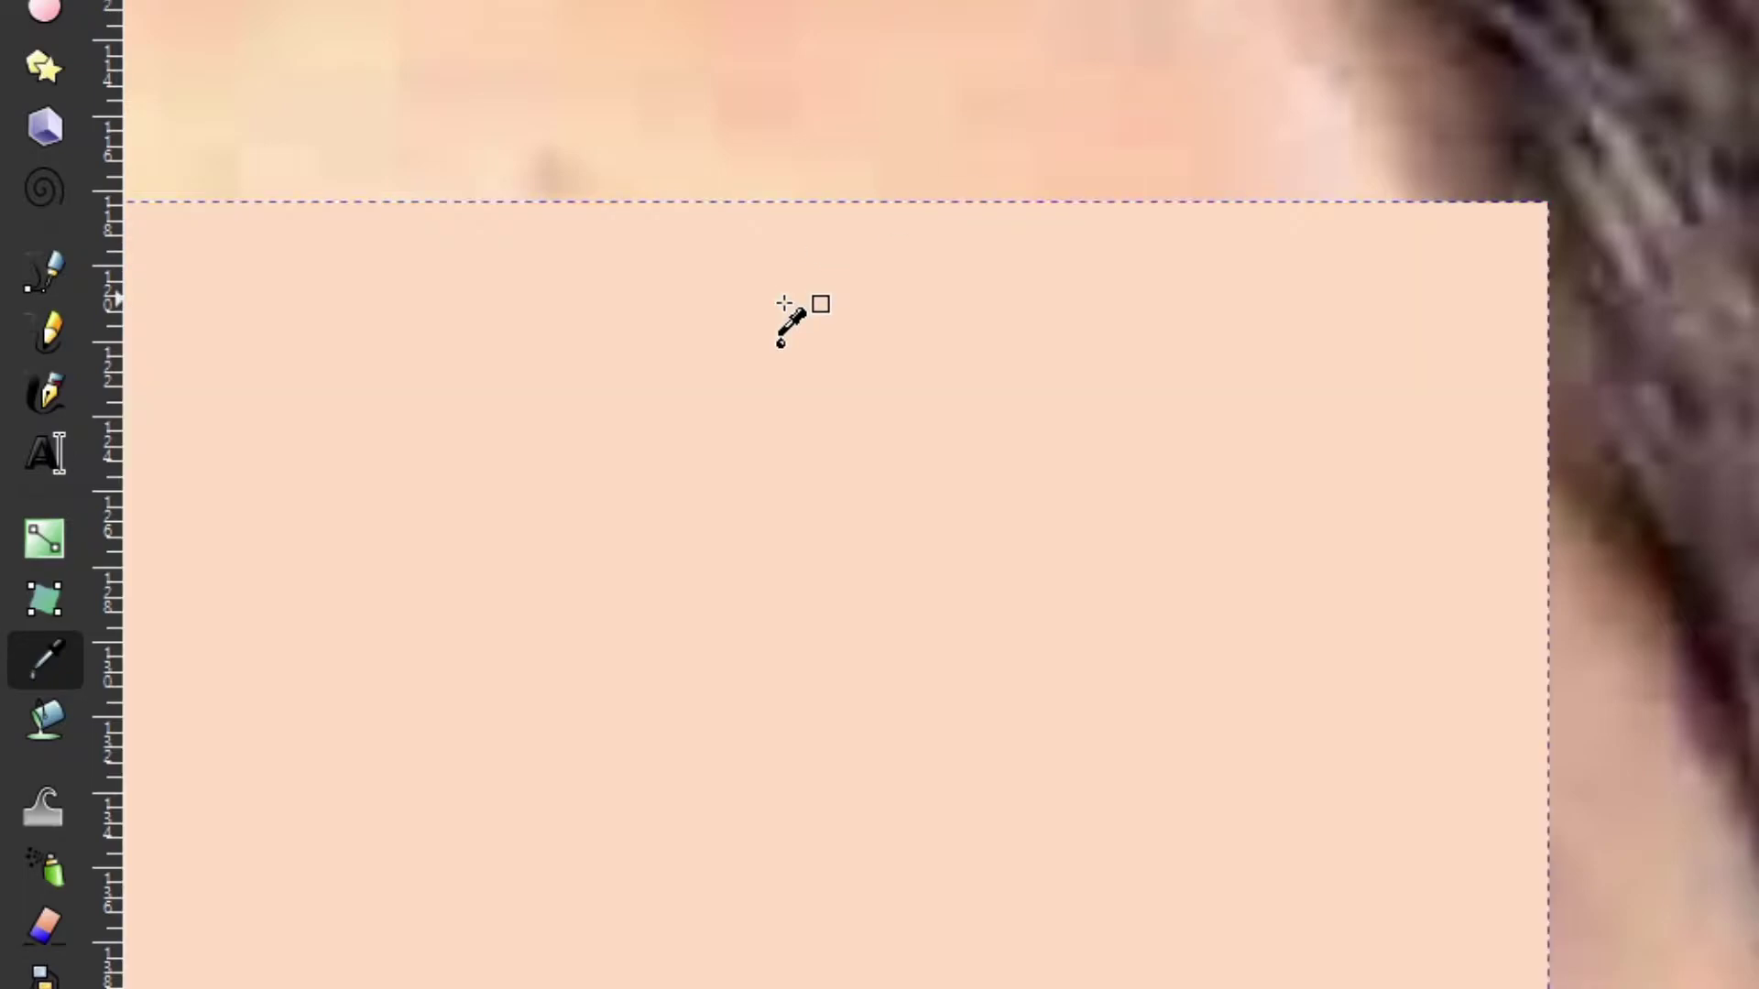
pyautogui.scroll(-2, 785, 314)
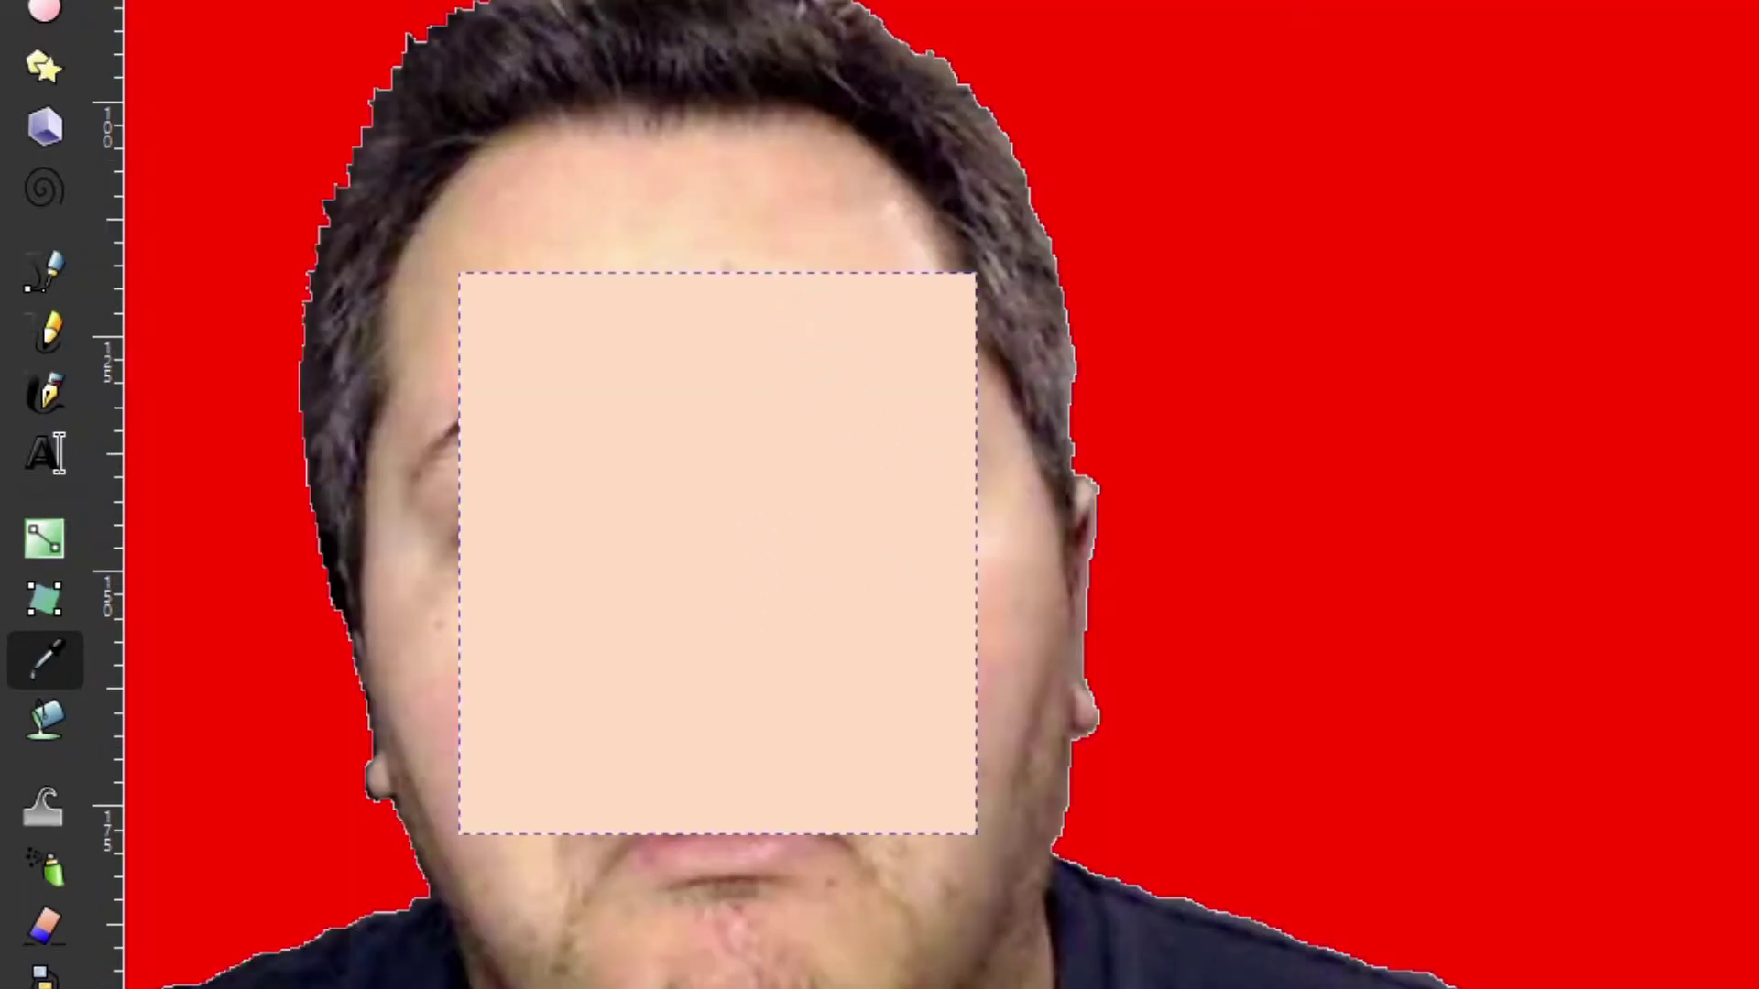
pyautogui.press('s')
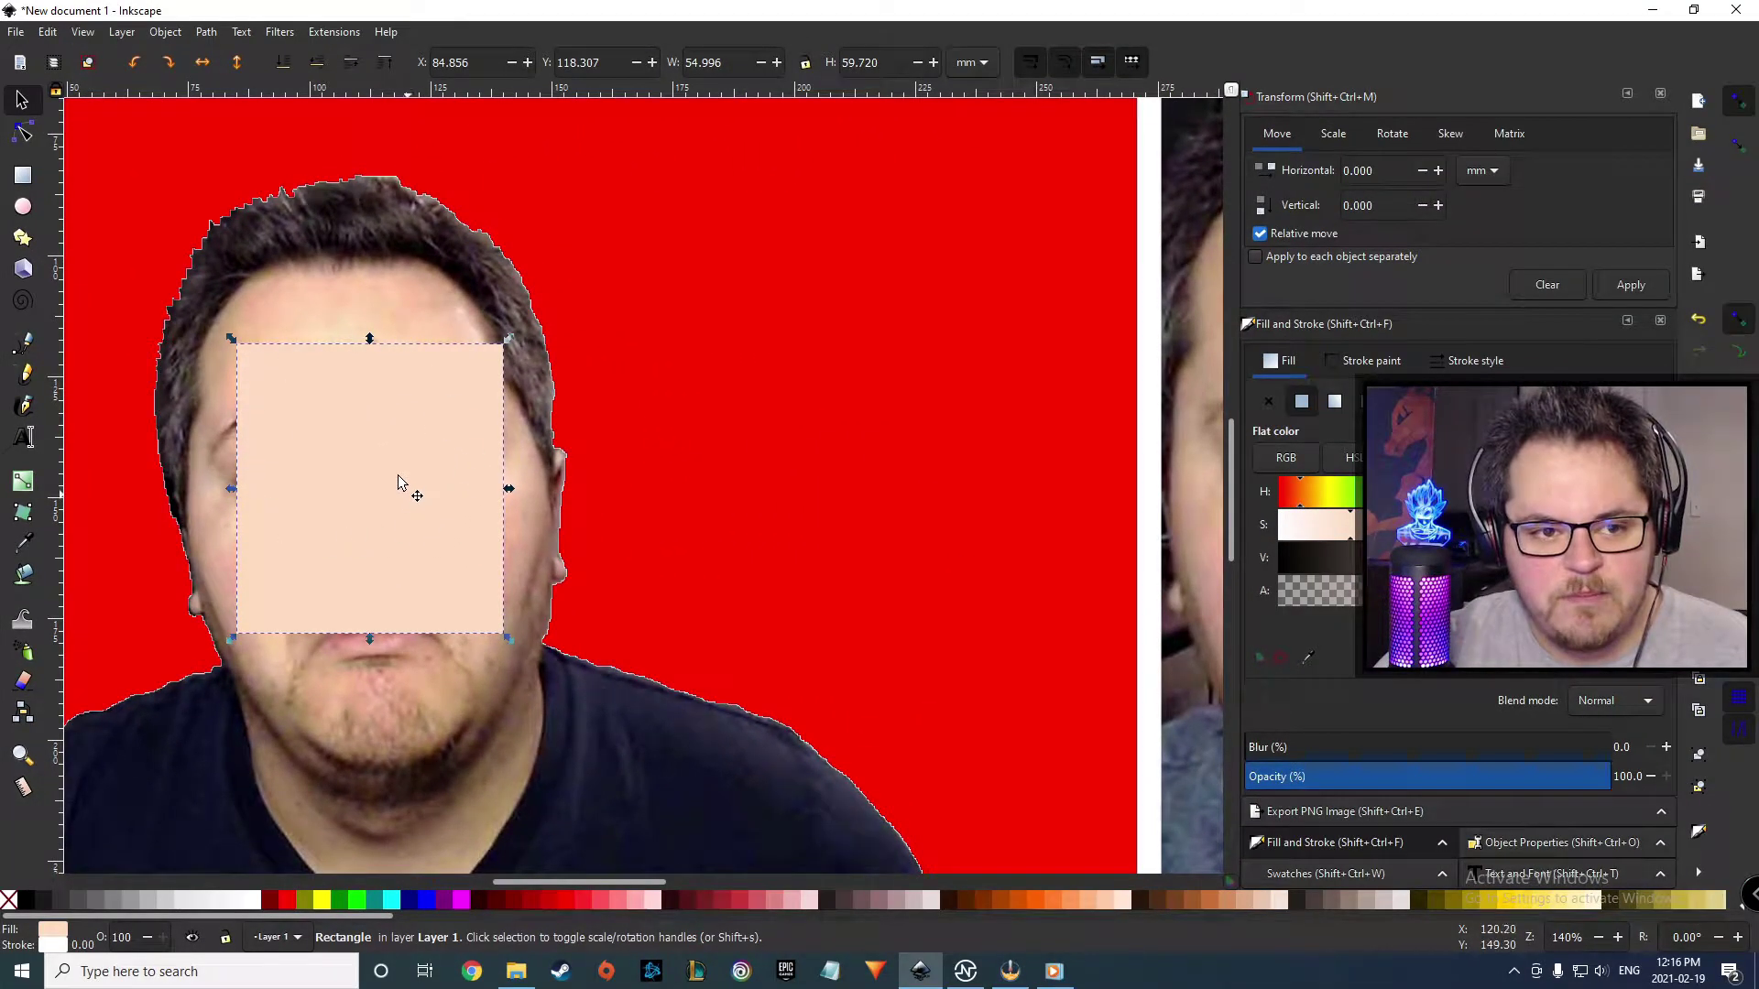
pyautogui.click(318, 64)
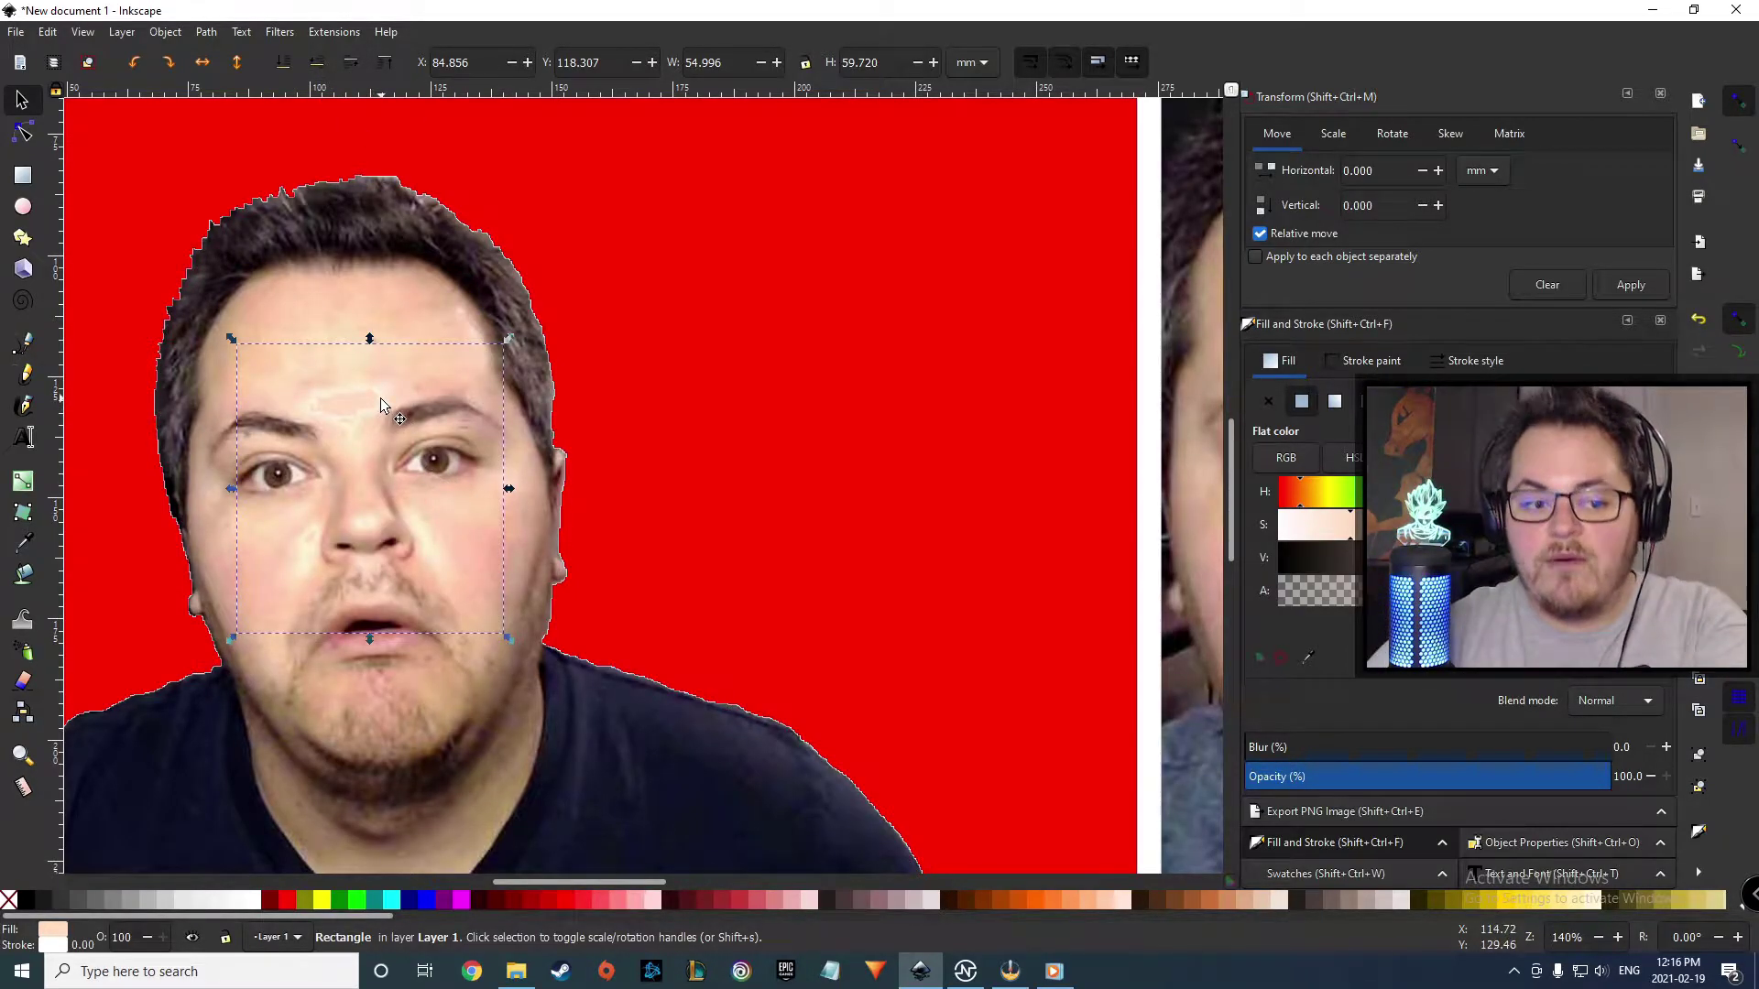
# - Resample the rectangle's fill from the light skin beside the forehead hole so it blends with the surrounding face
pyautogui.scroll(2, 348, 408)
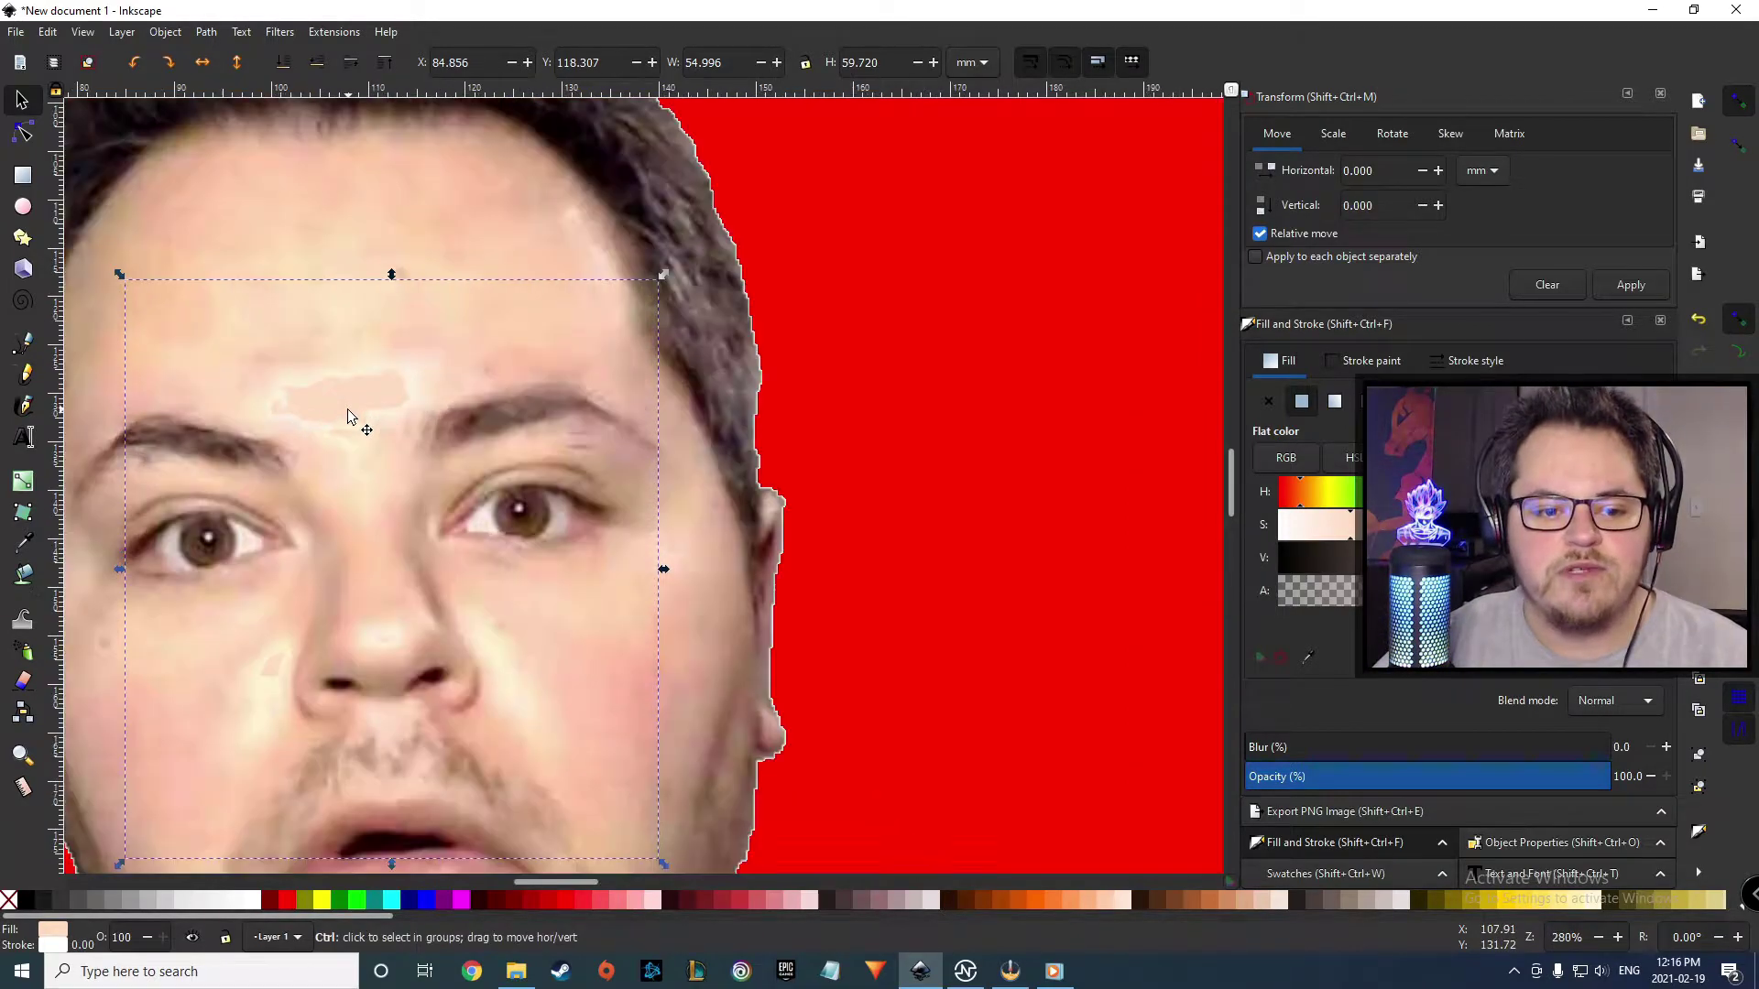
pyautogui.click(25, 547)
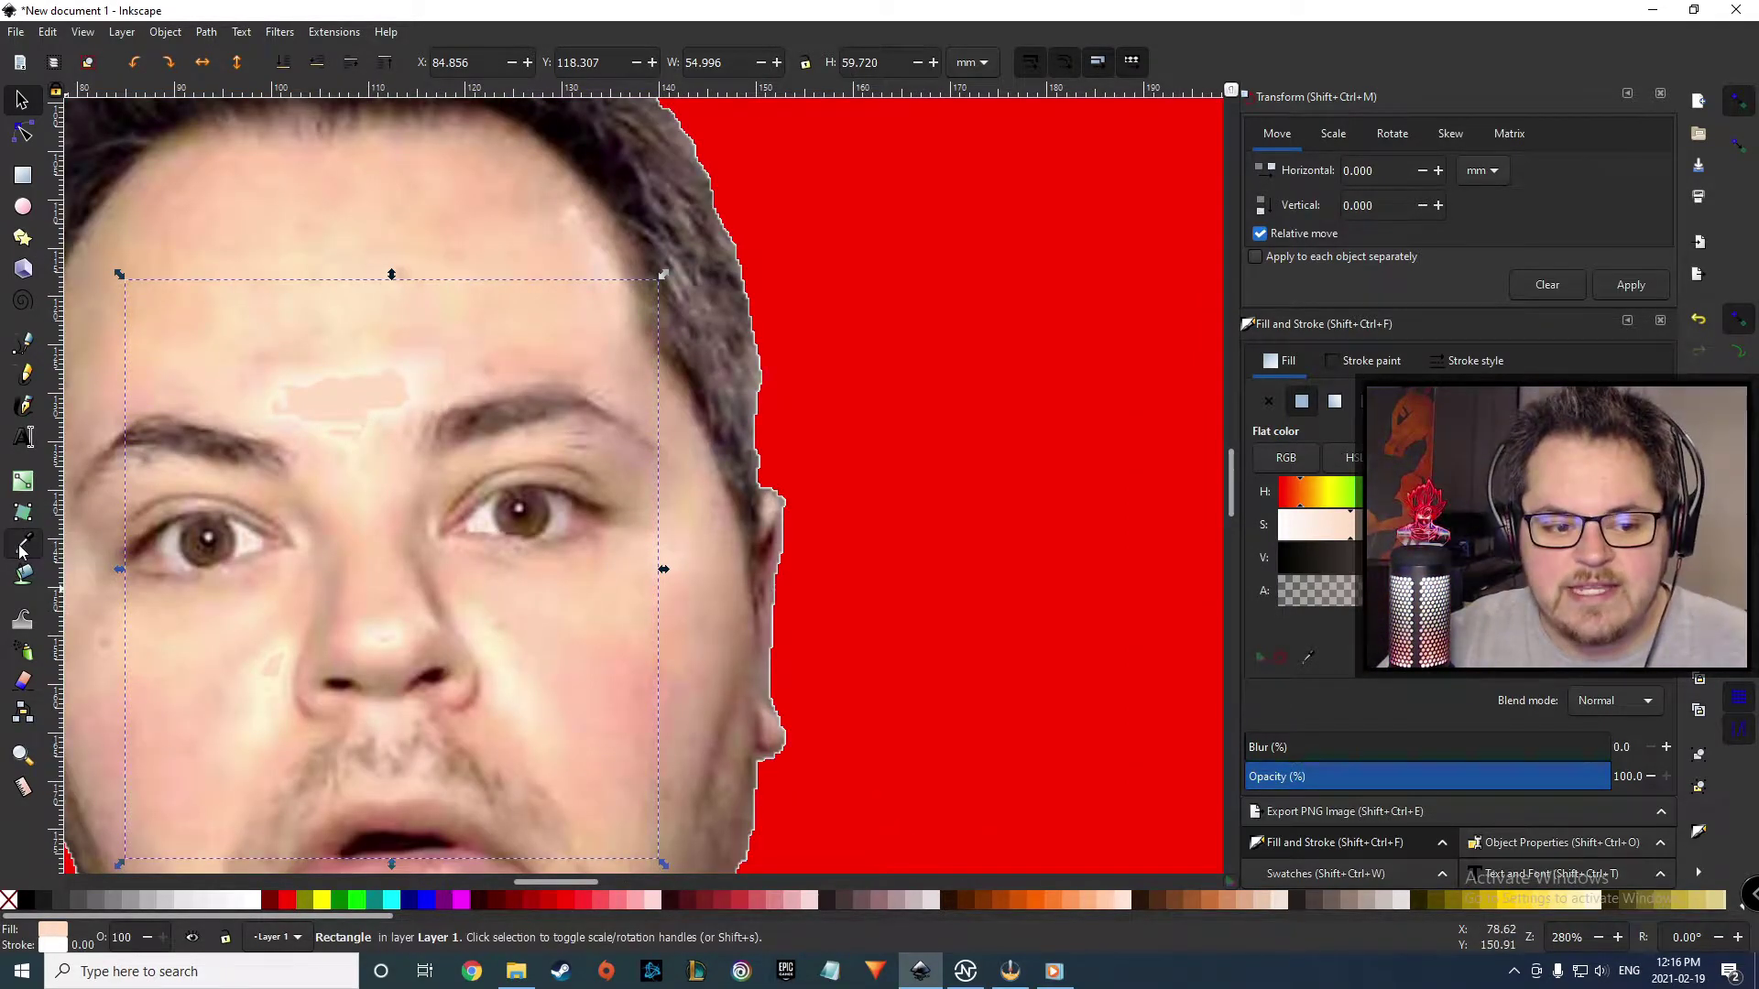
pyautogui.click(388, 414)
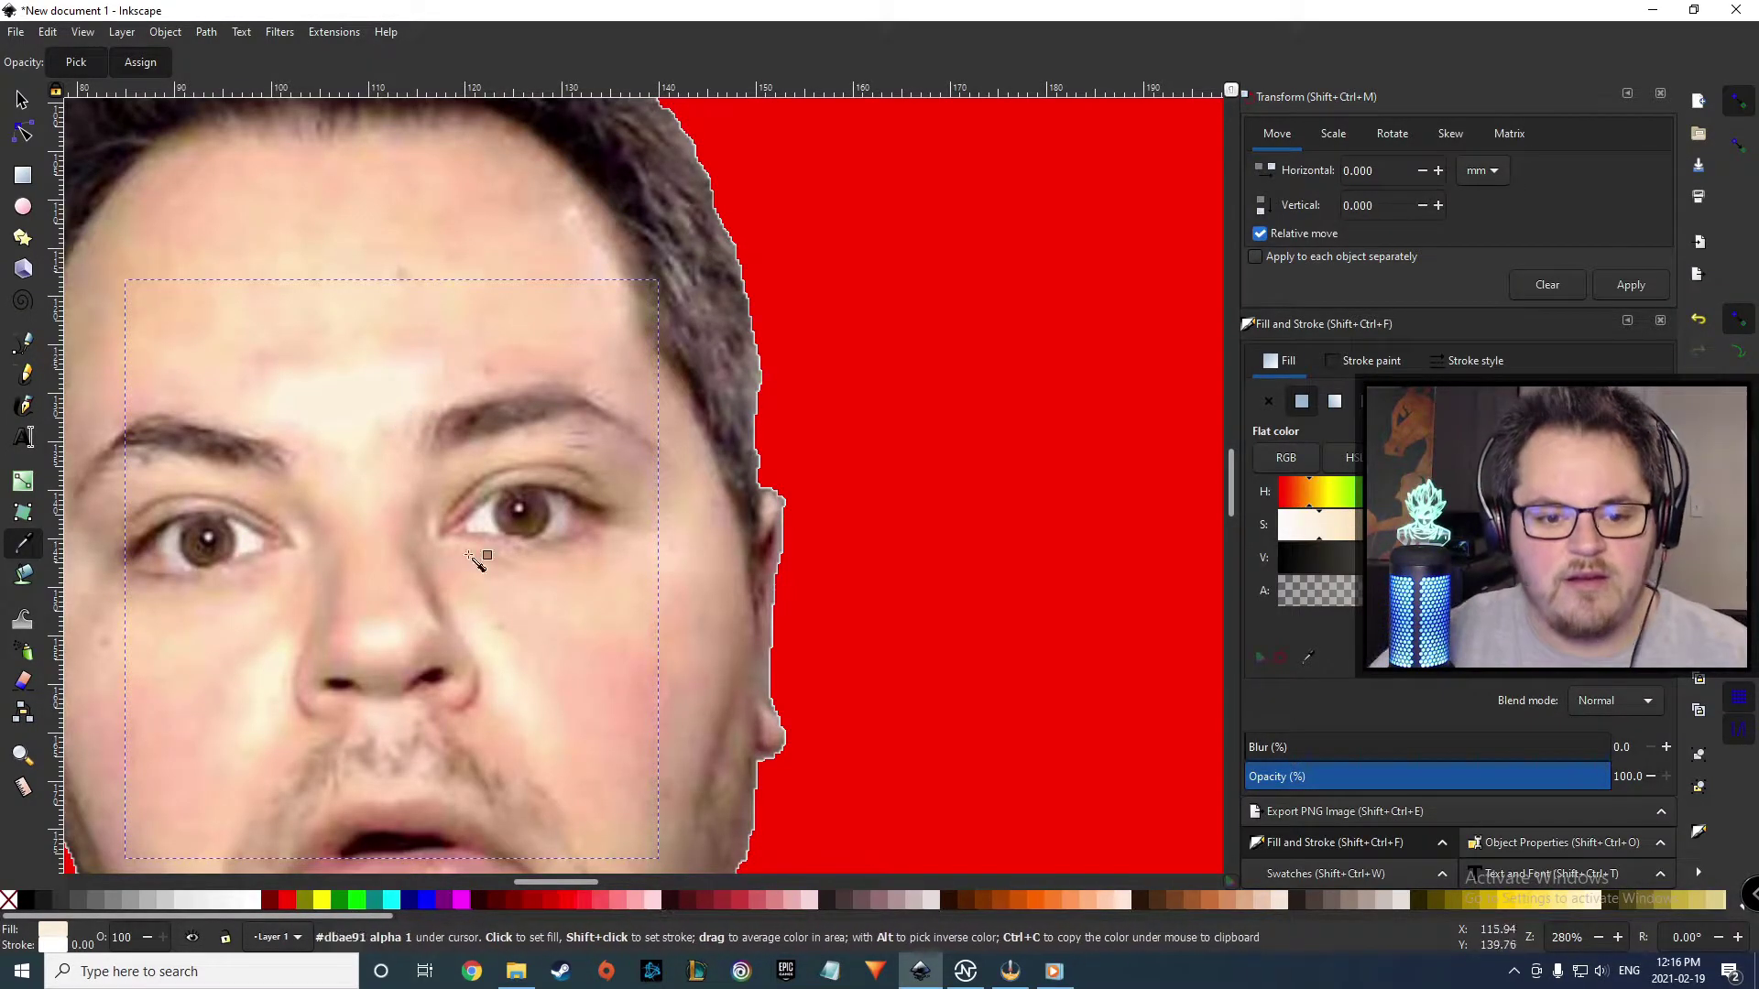
pyautogui.scroll(-3, 600, 683)
pyautogui.scroll(-6, 658, 704)
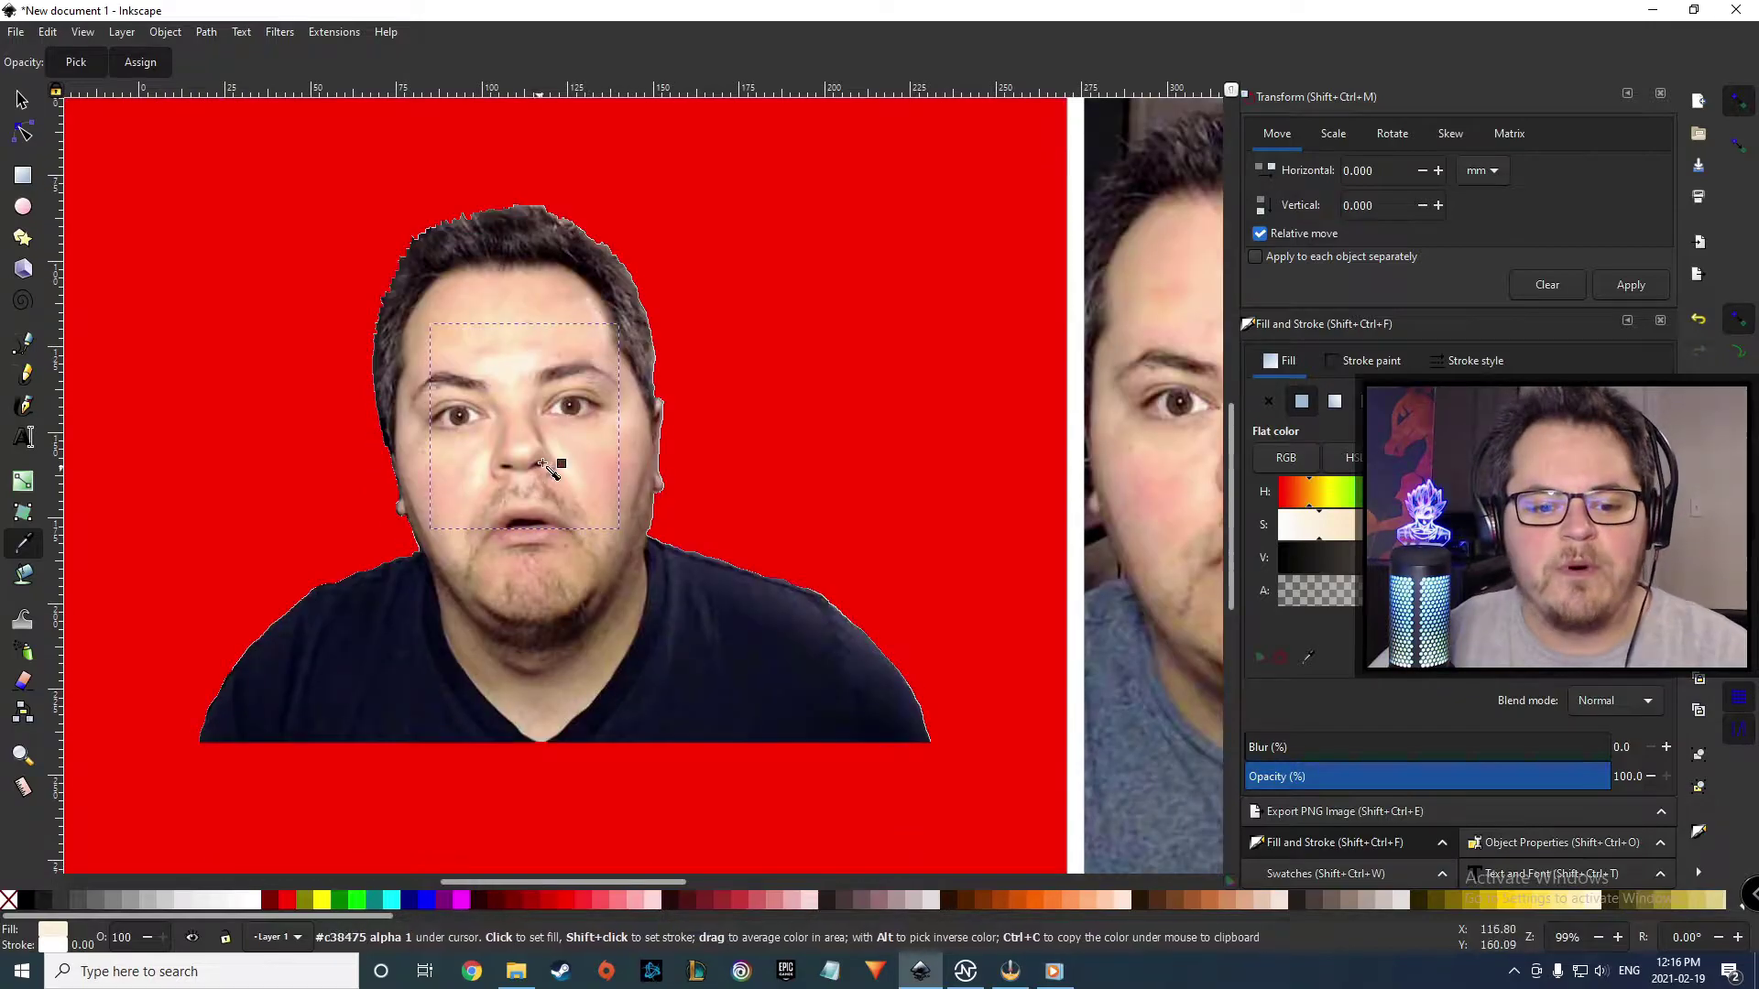
pyautogui.scroll(2, 548, 467)
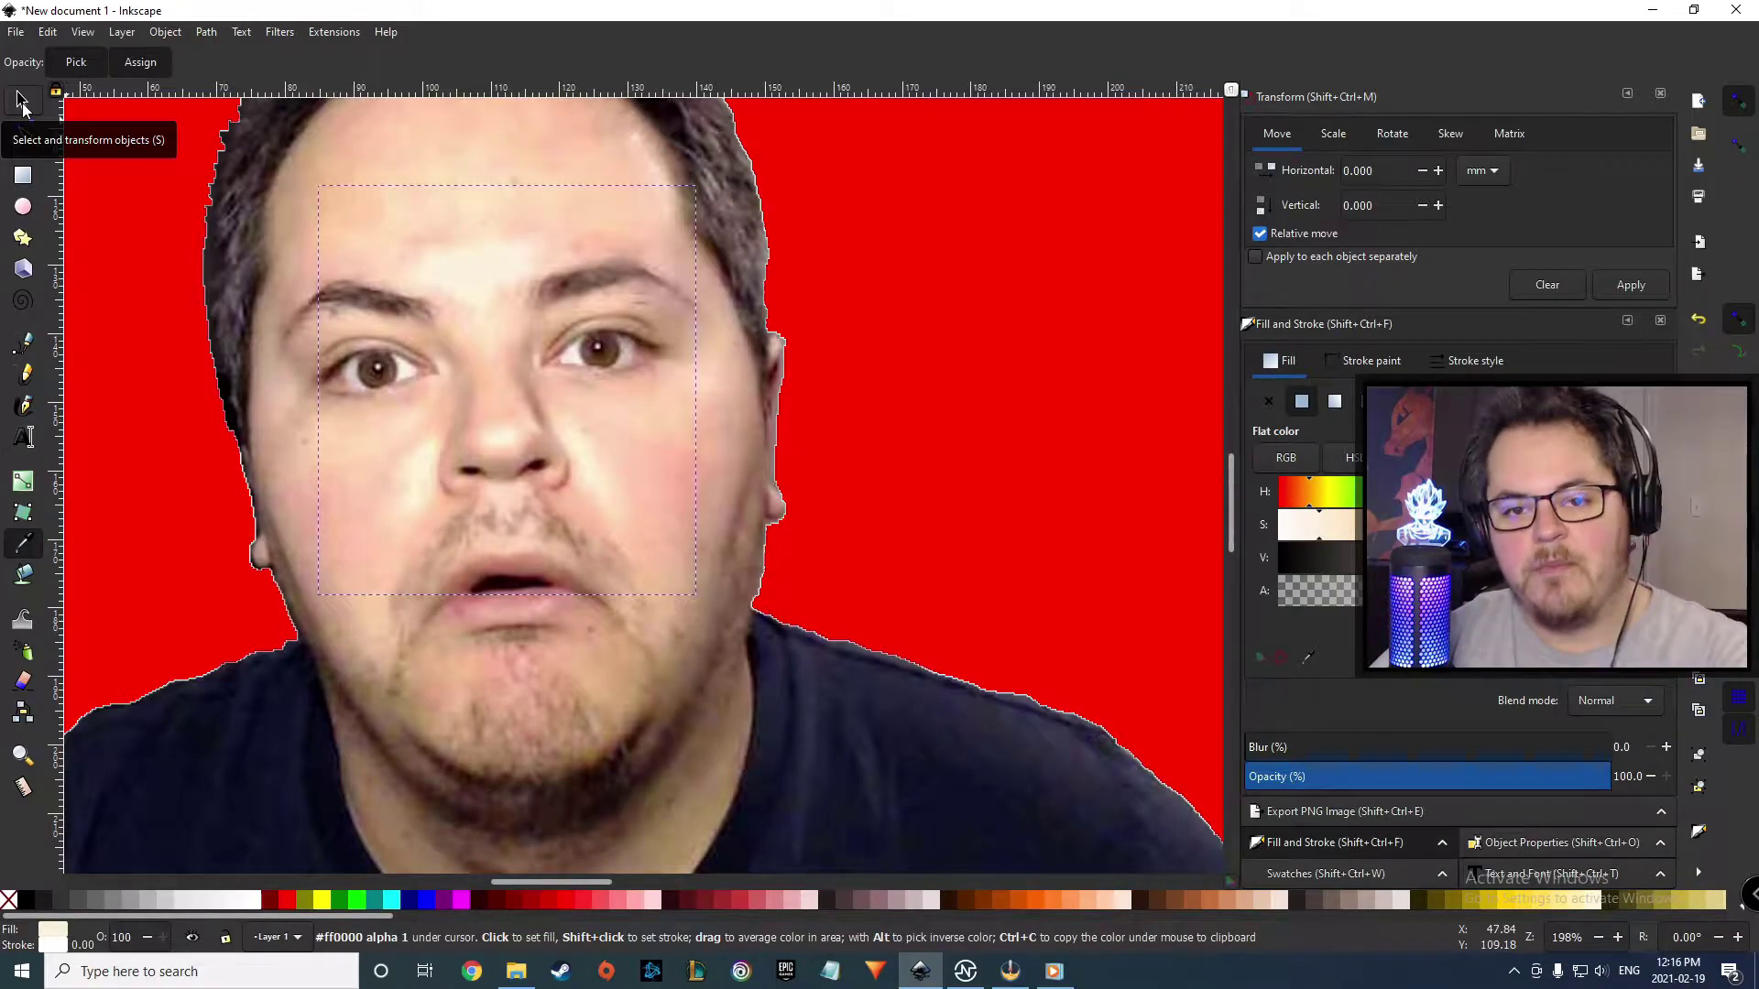
# - Raise the skin-tone rectangle one step above the portrait and lower it behind the portrait again
pyautogui.click(23, 102)
pyautogui.scroll(-2, 464, 391)
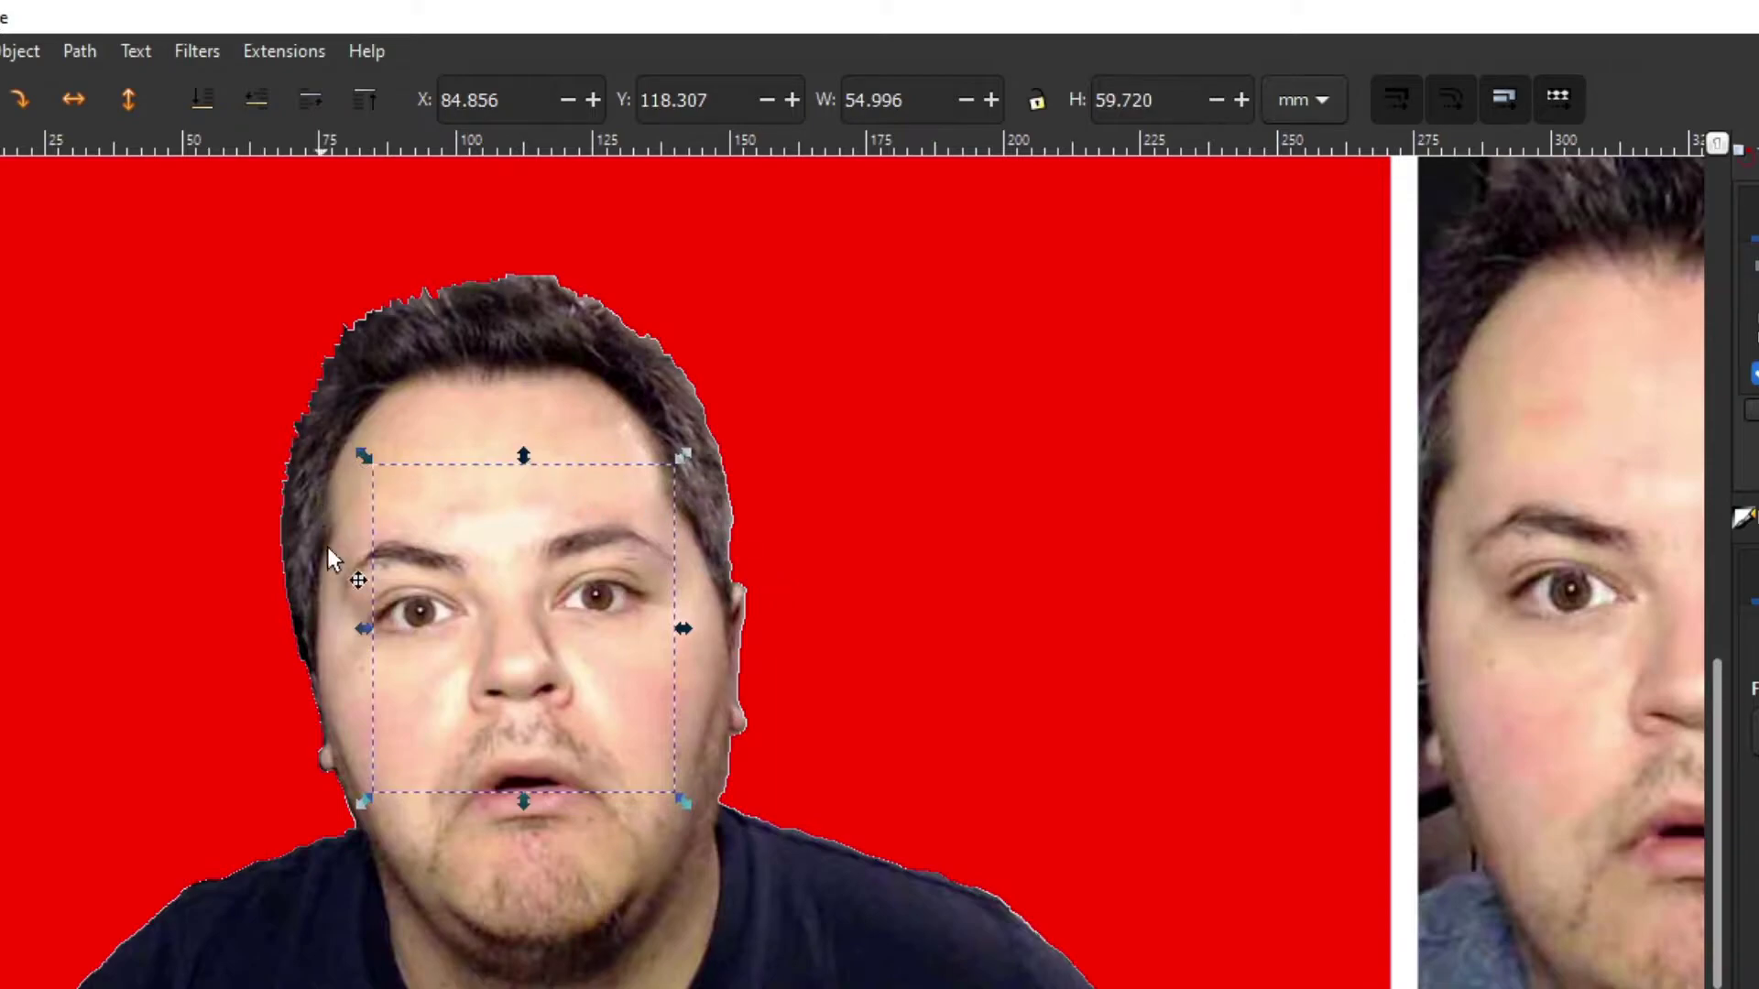
pyautogui.click(314, 100)
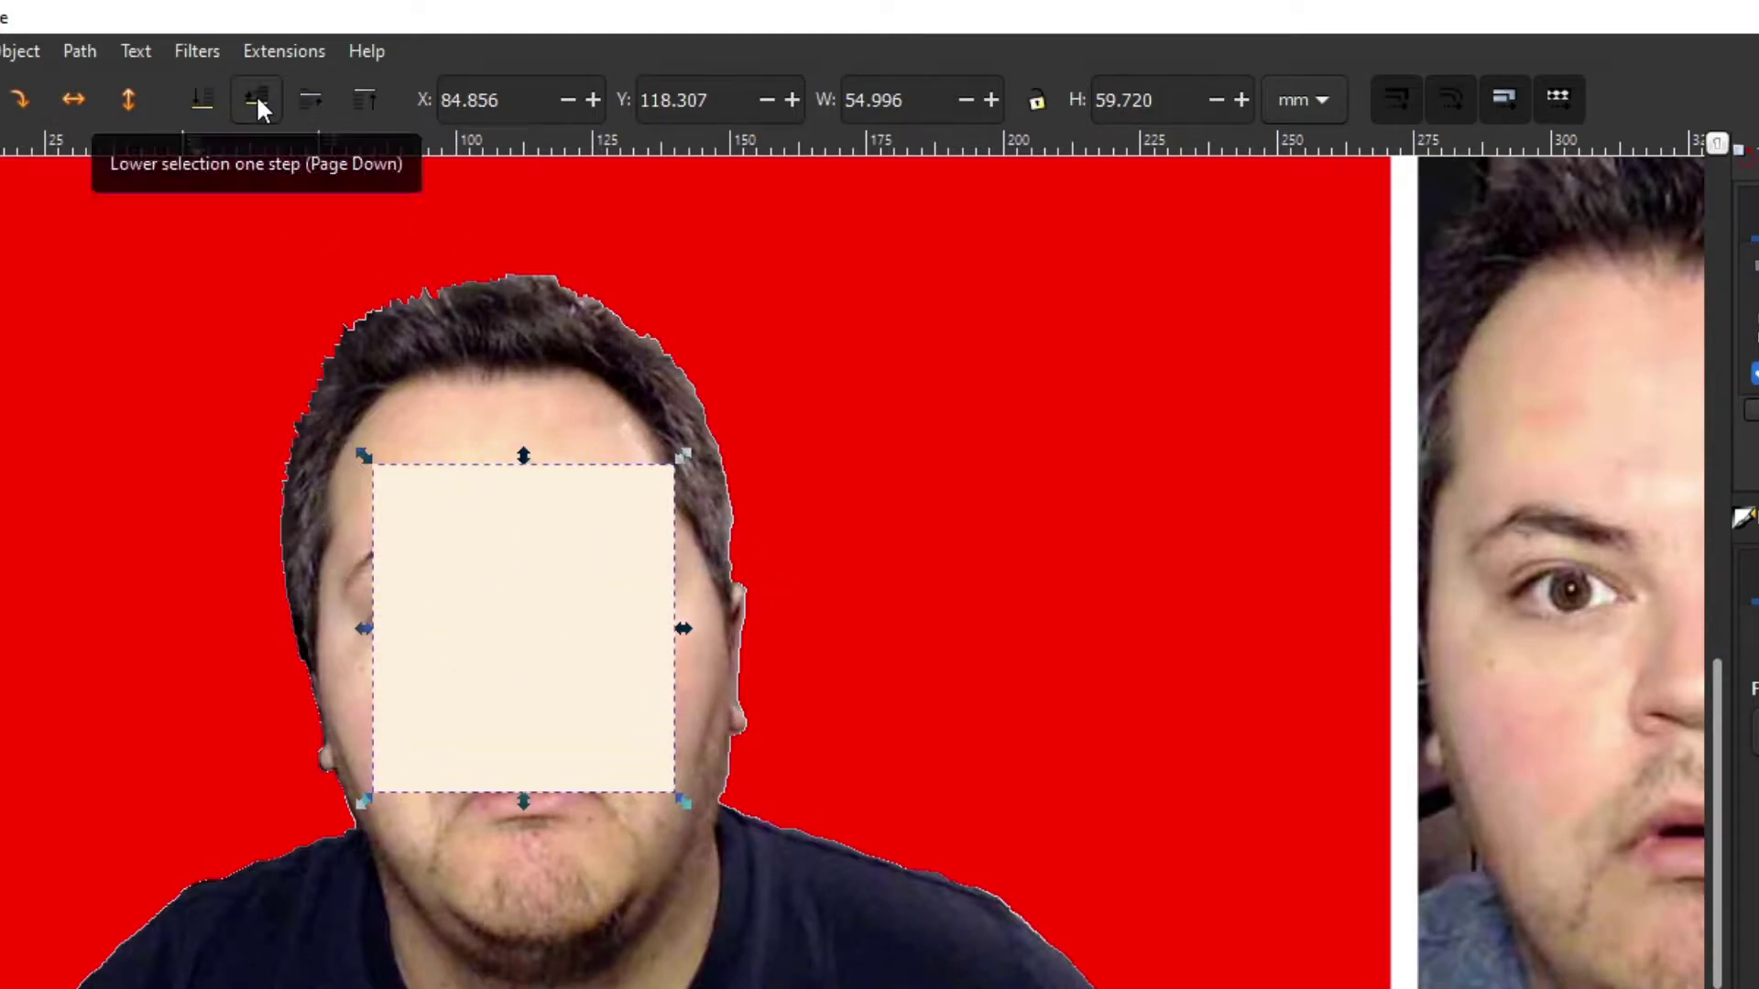
pyautogui.click(257, 101)
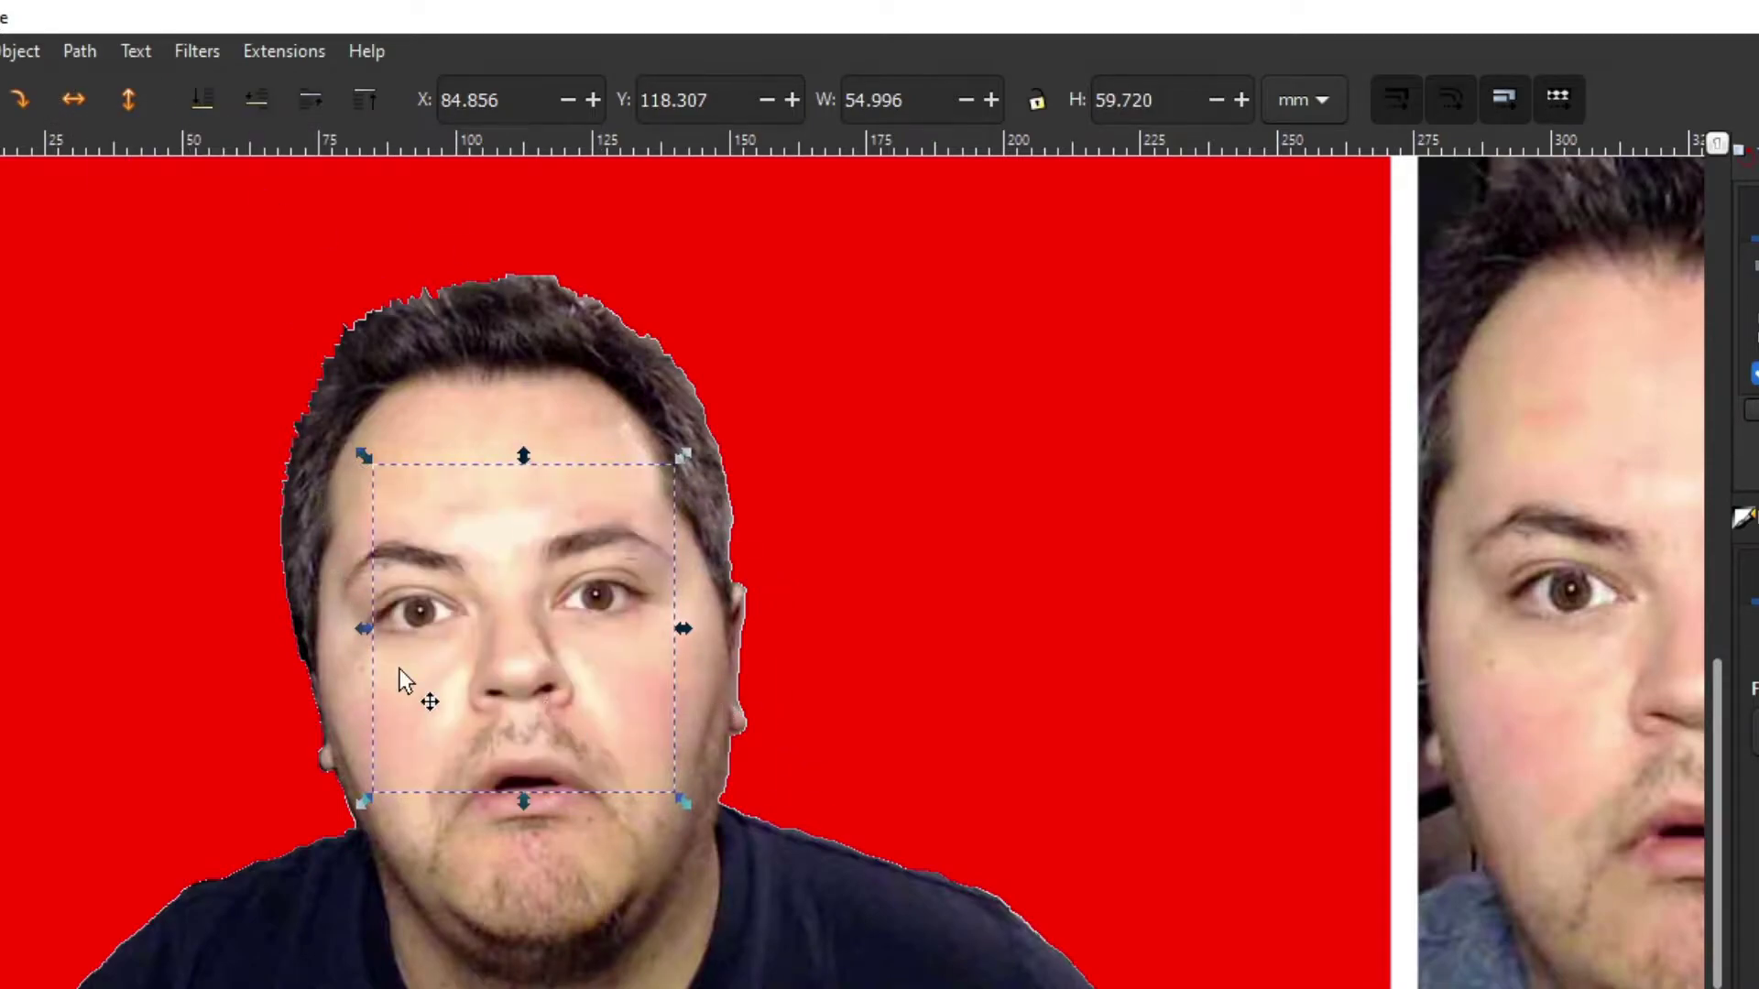
# - Try grouping the rectangle with the portrait and moving the group, and undo the moves and the grouping
pyautogui.keyDown('shift'); pyautogui.click(515, 375); pyautogui.keyUp('shift')
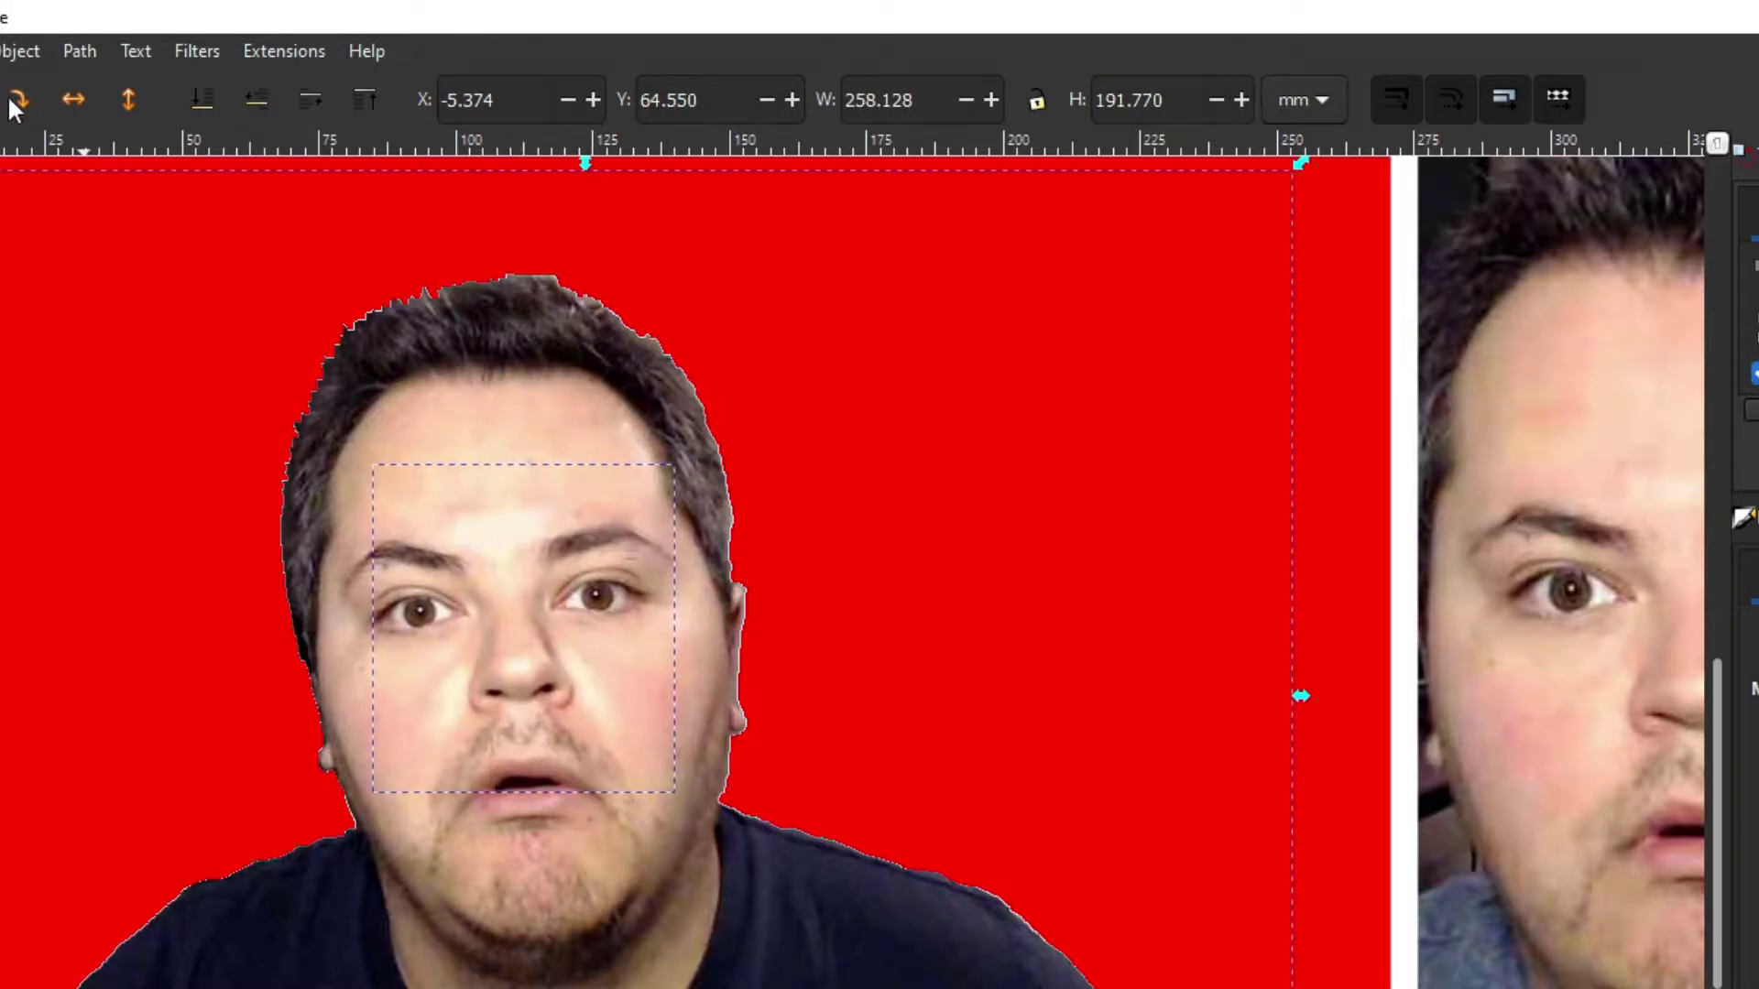
pyautogui.click(23, 53)
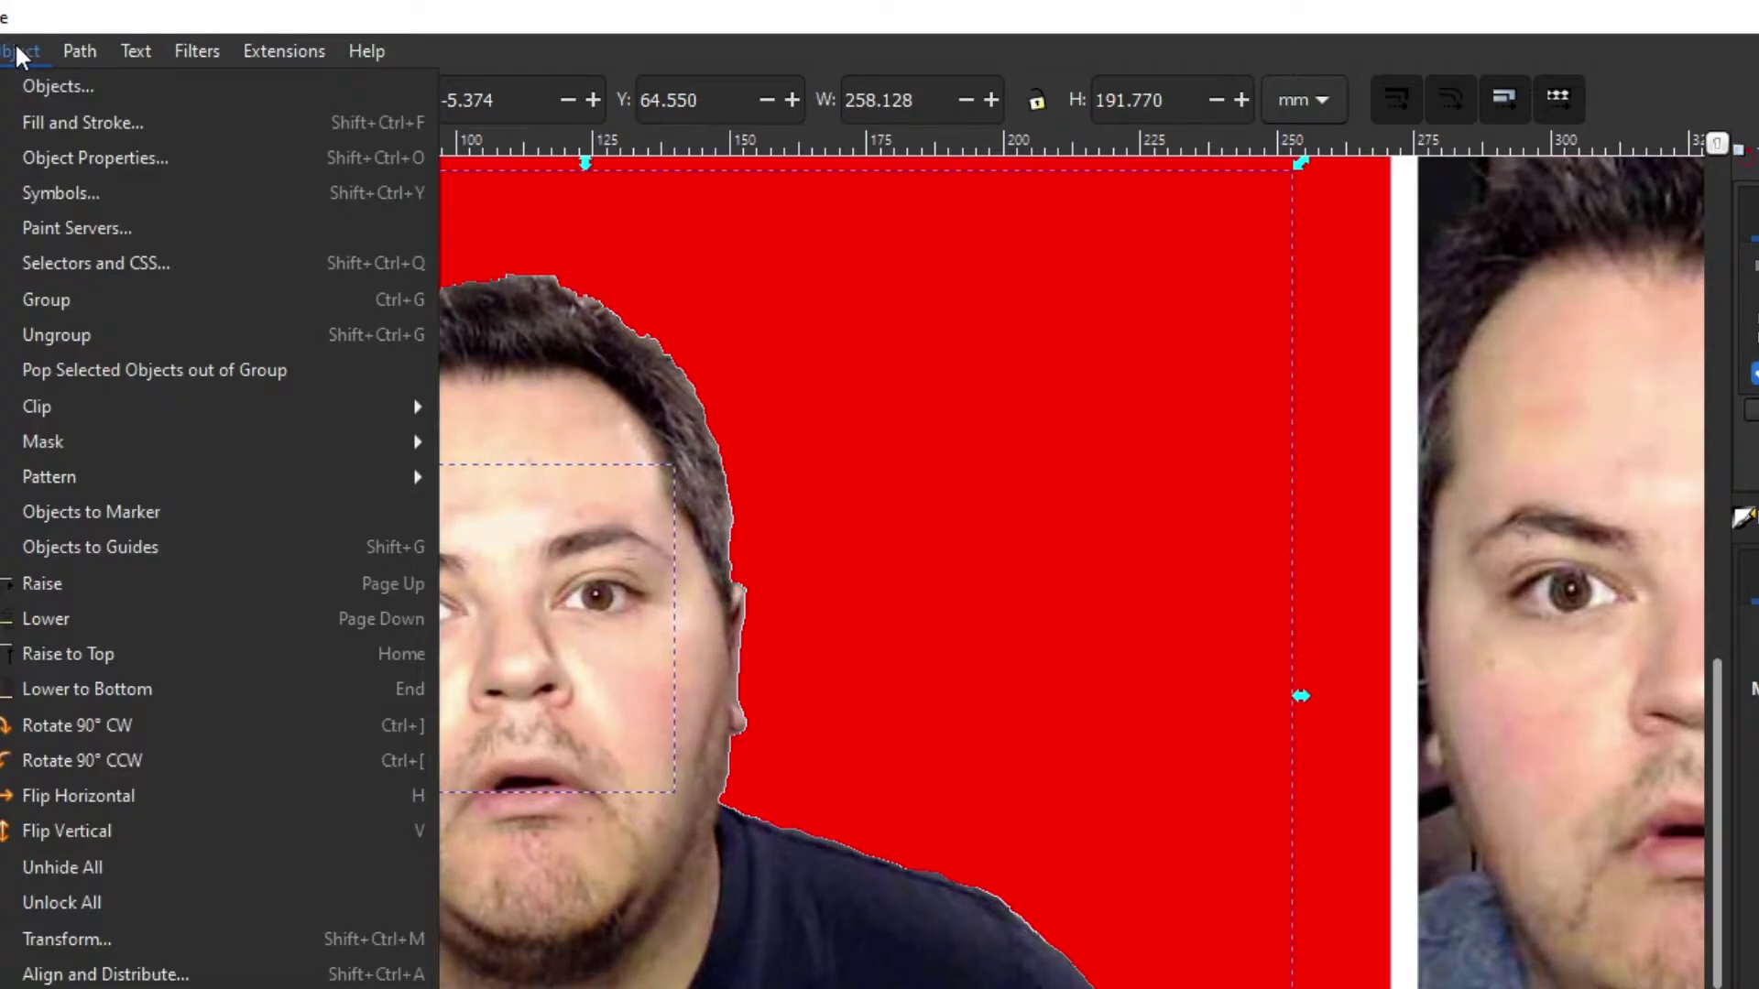
pyautogui.click(98, 307)
pyautogui.moveTo(491, 542); pyautogui.dragTo(467, 493)
pyautogui.hotkey('ctrl', 'z')
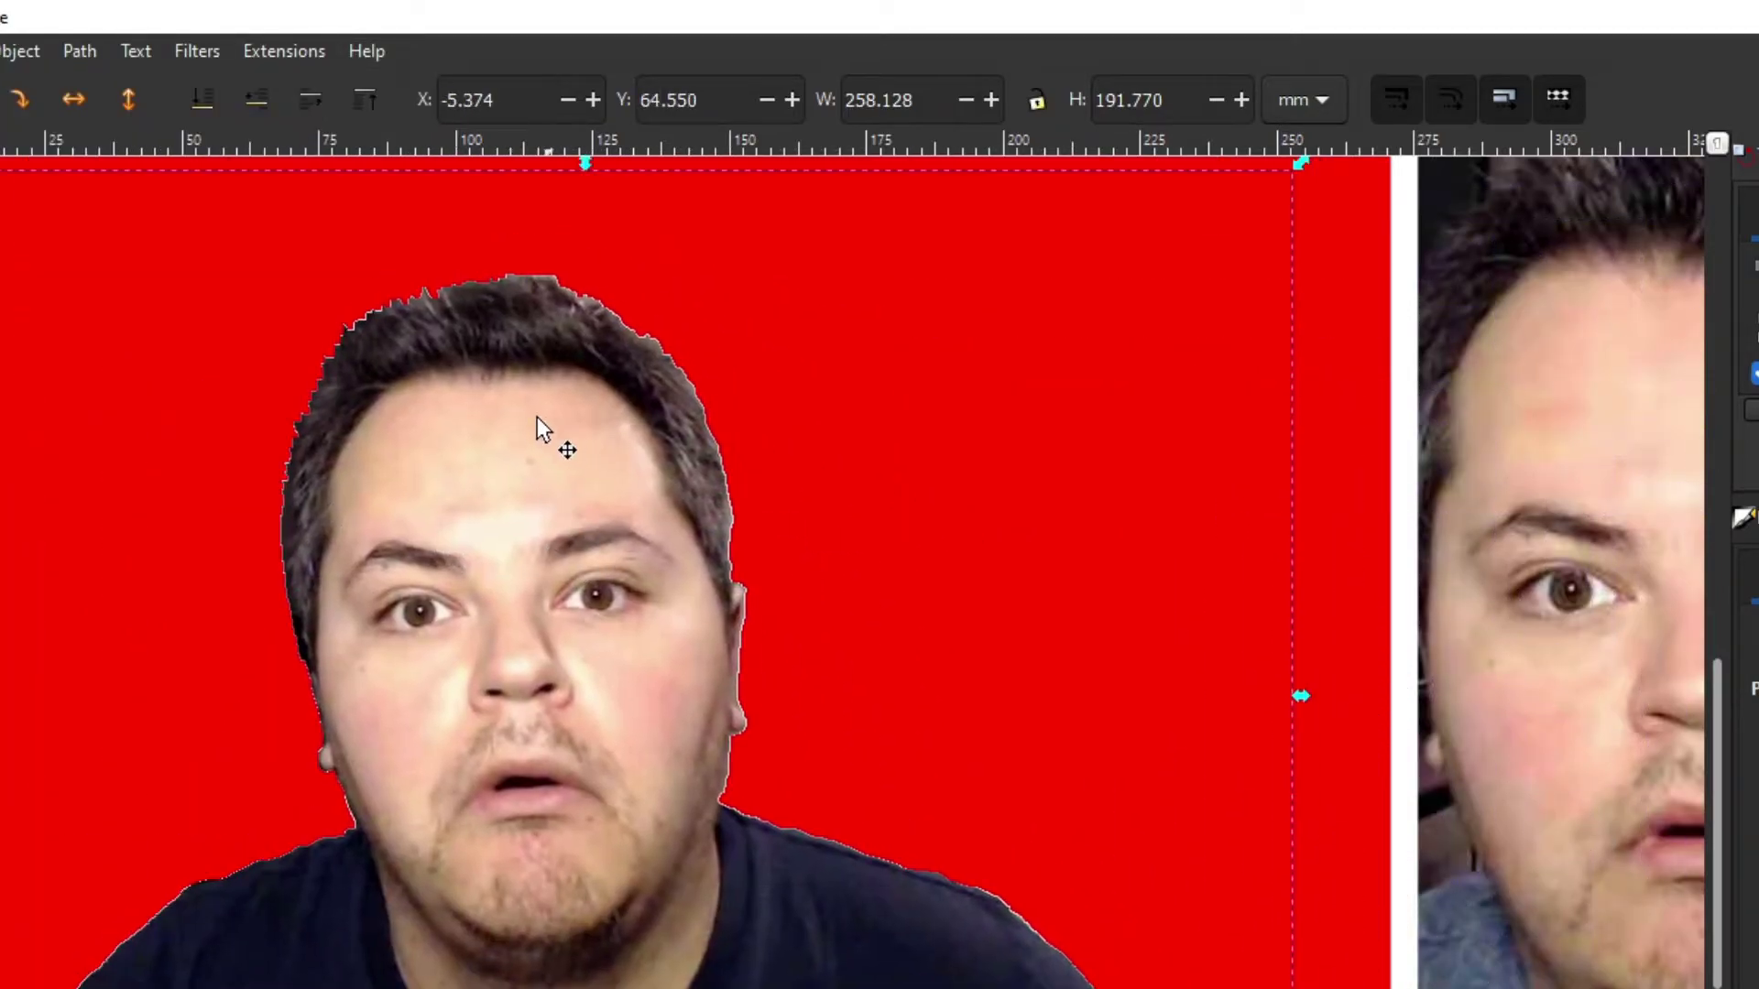
pyautogui.moveTo(438, 400); pyautogui.dragTo(371, 404)
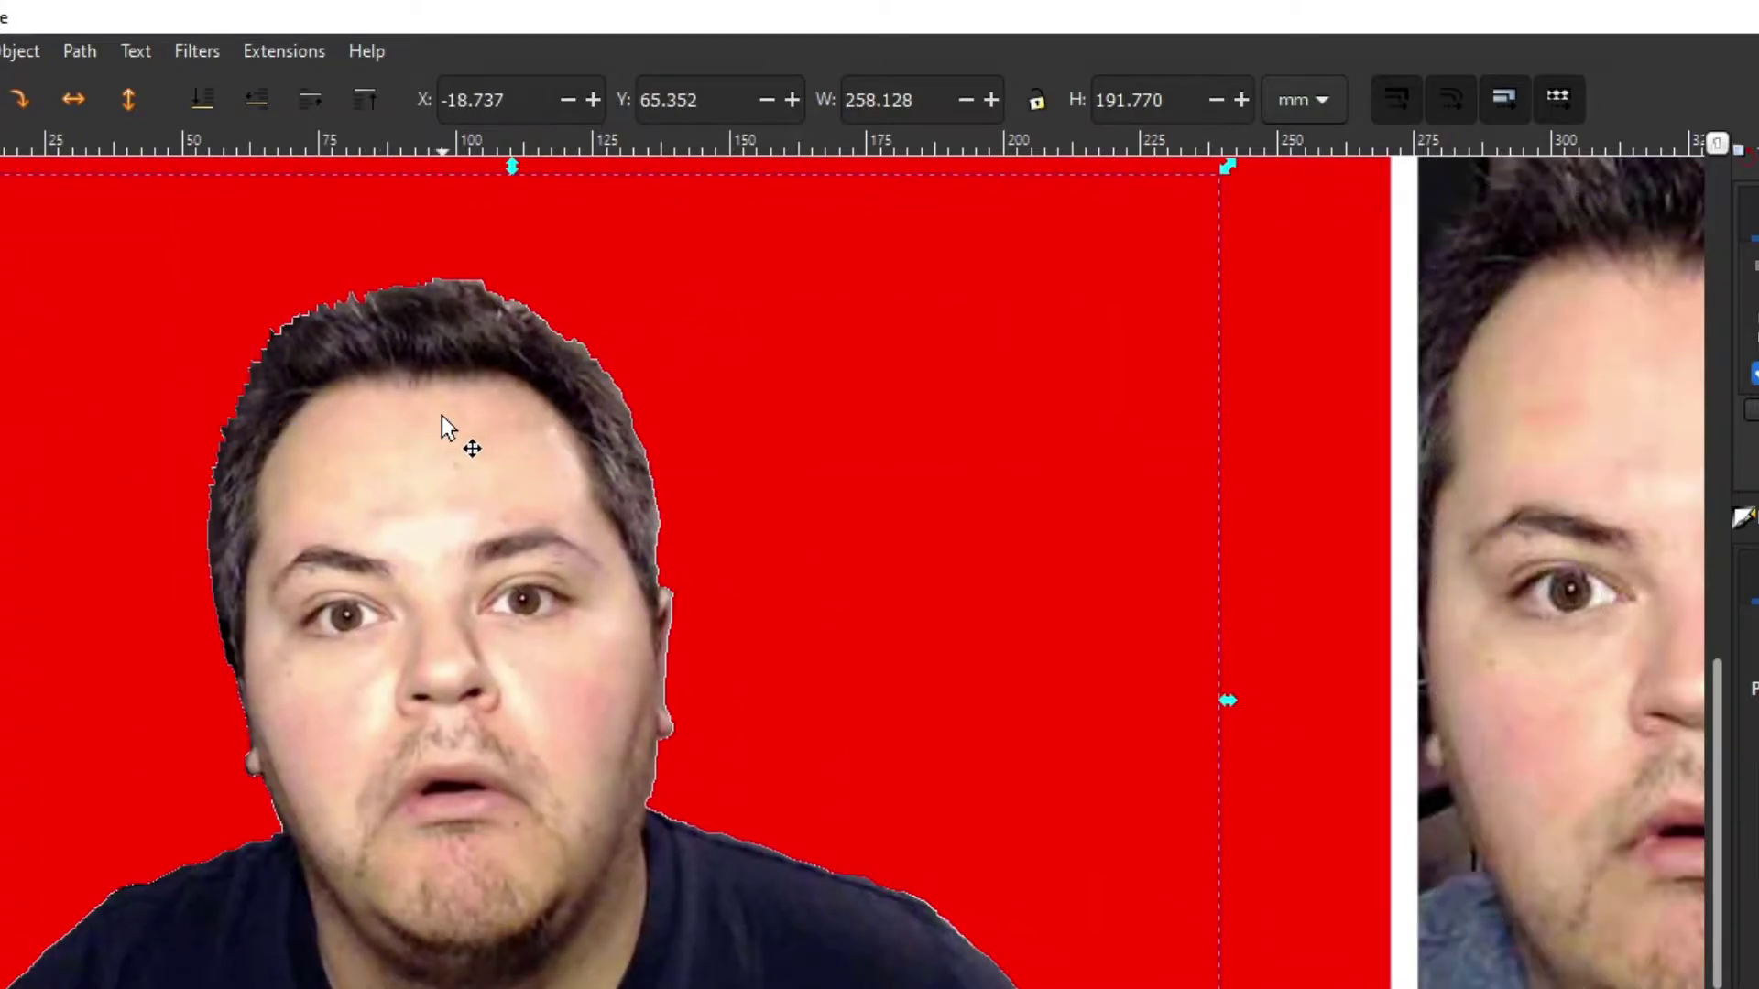
pyautogui.hotkey('ctrl', 'z')
pyautogui.hotkey('ctrl', 'z')
# - Move the portrait off the rectangle and back over it, to about X -4.0, Y 67.2 mm, and lower it one step
pyautogui.moveTo(469, 446); pyautogui.dragTo(644, 471)
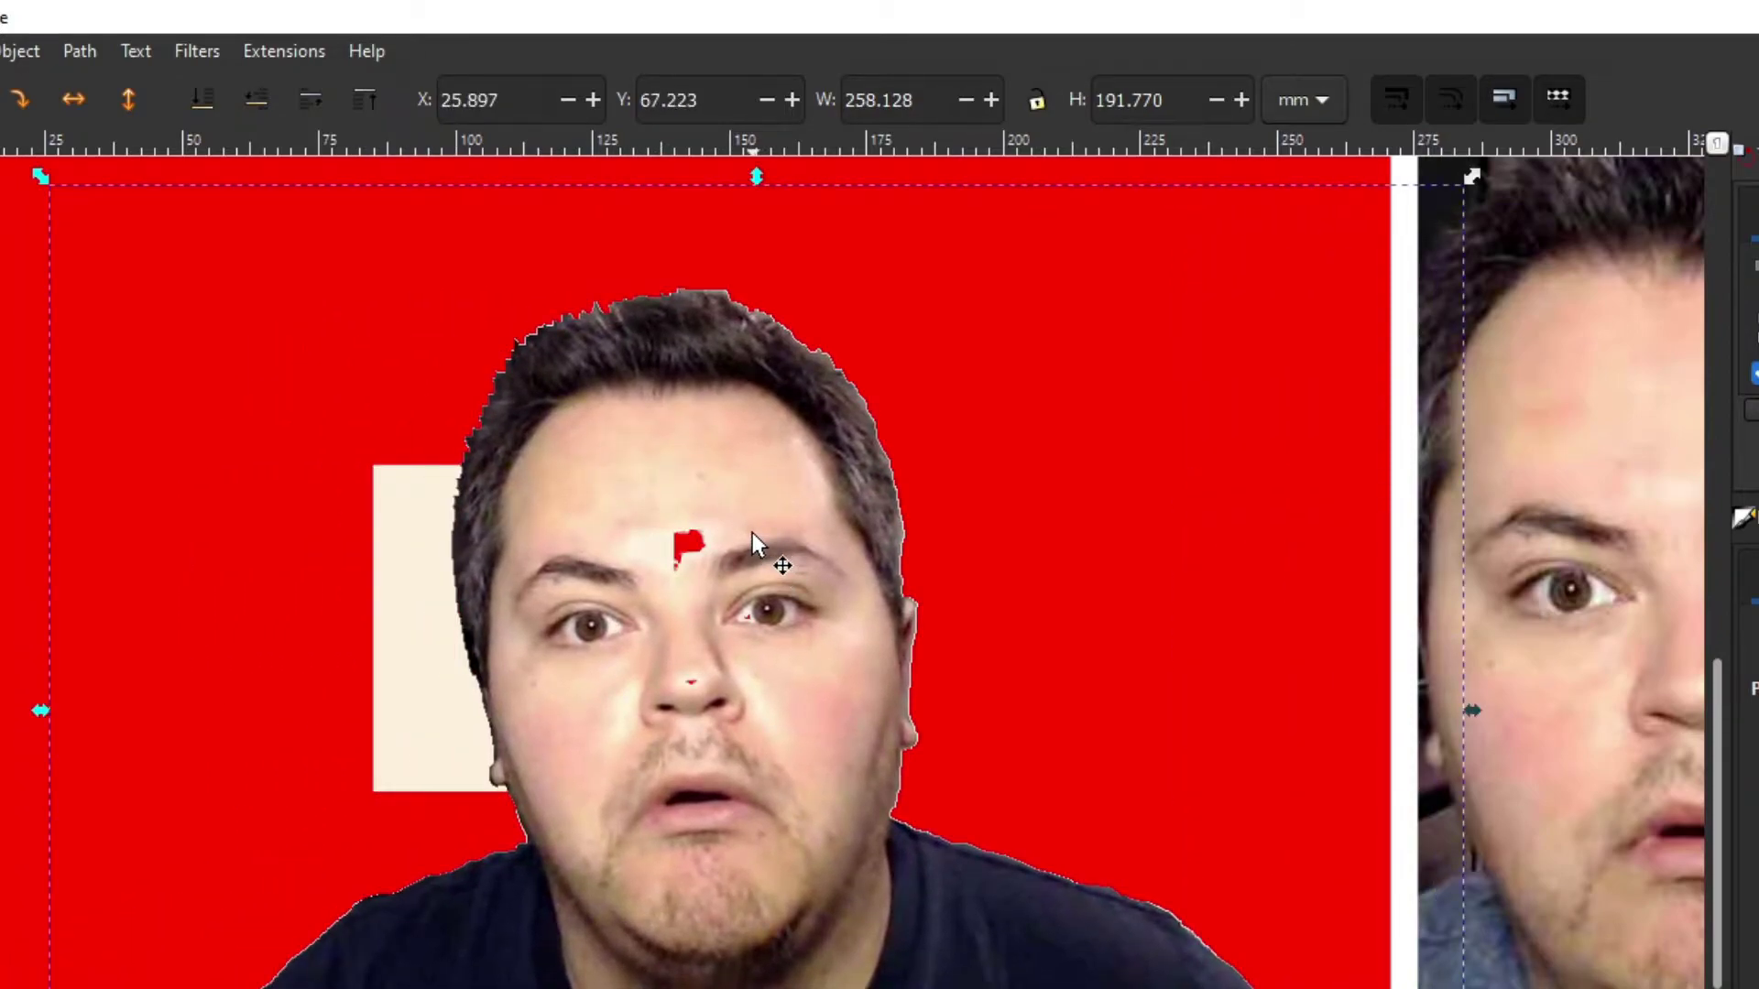
pyautogui.moveTo(742, 500); pyautogui.dragTo(568, 471)
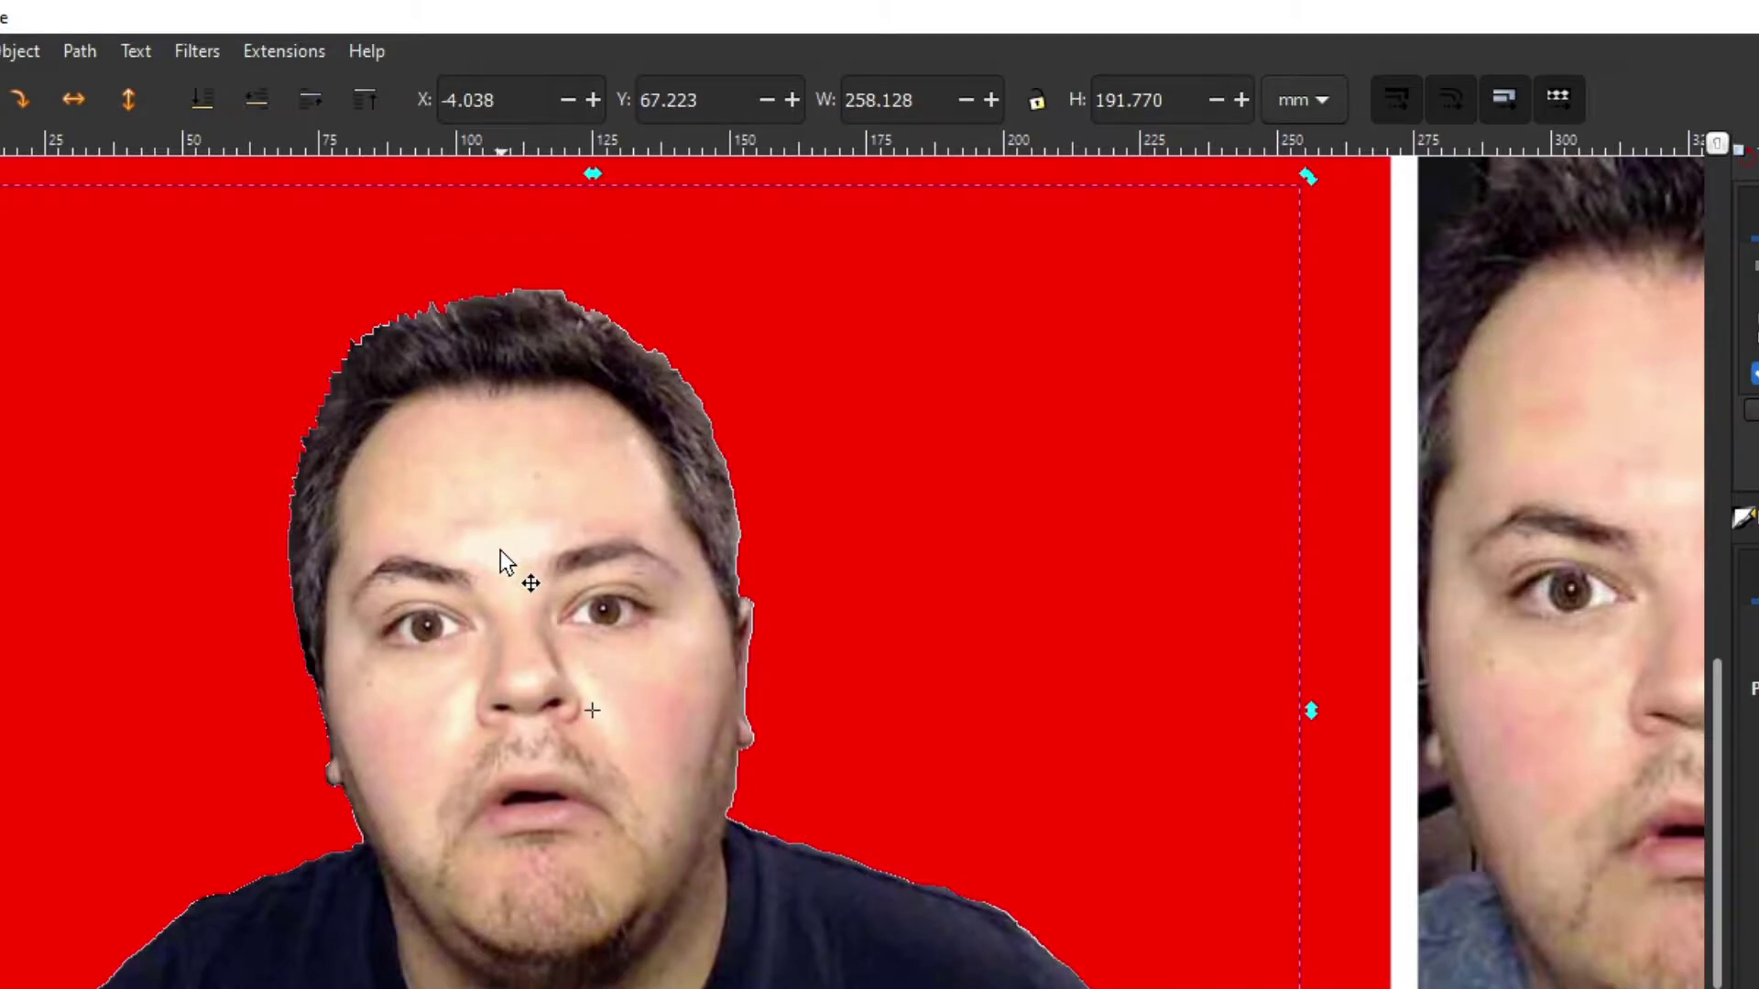
pyautogui.click(257, 103)
# - Lower the skin-tone rectangle one step behind the portrait and group the two objects
pyautogui.click(540, 585)
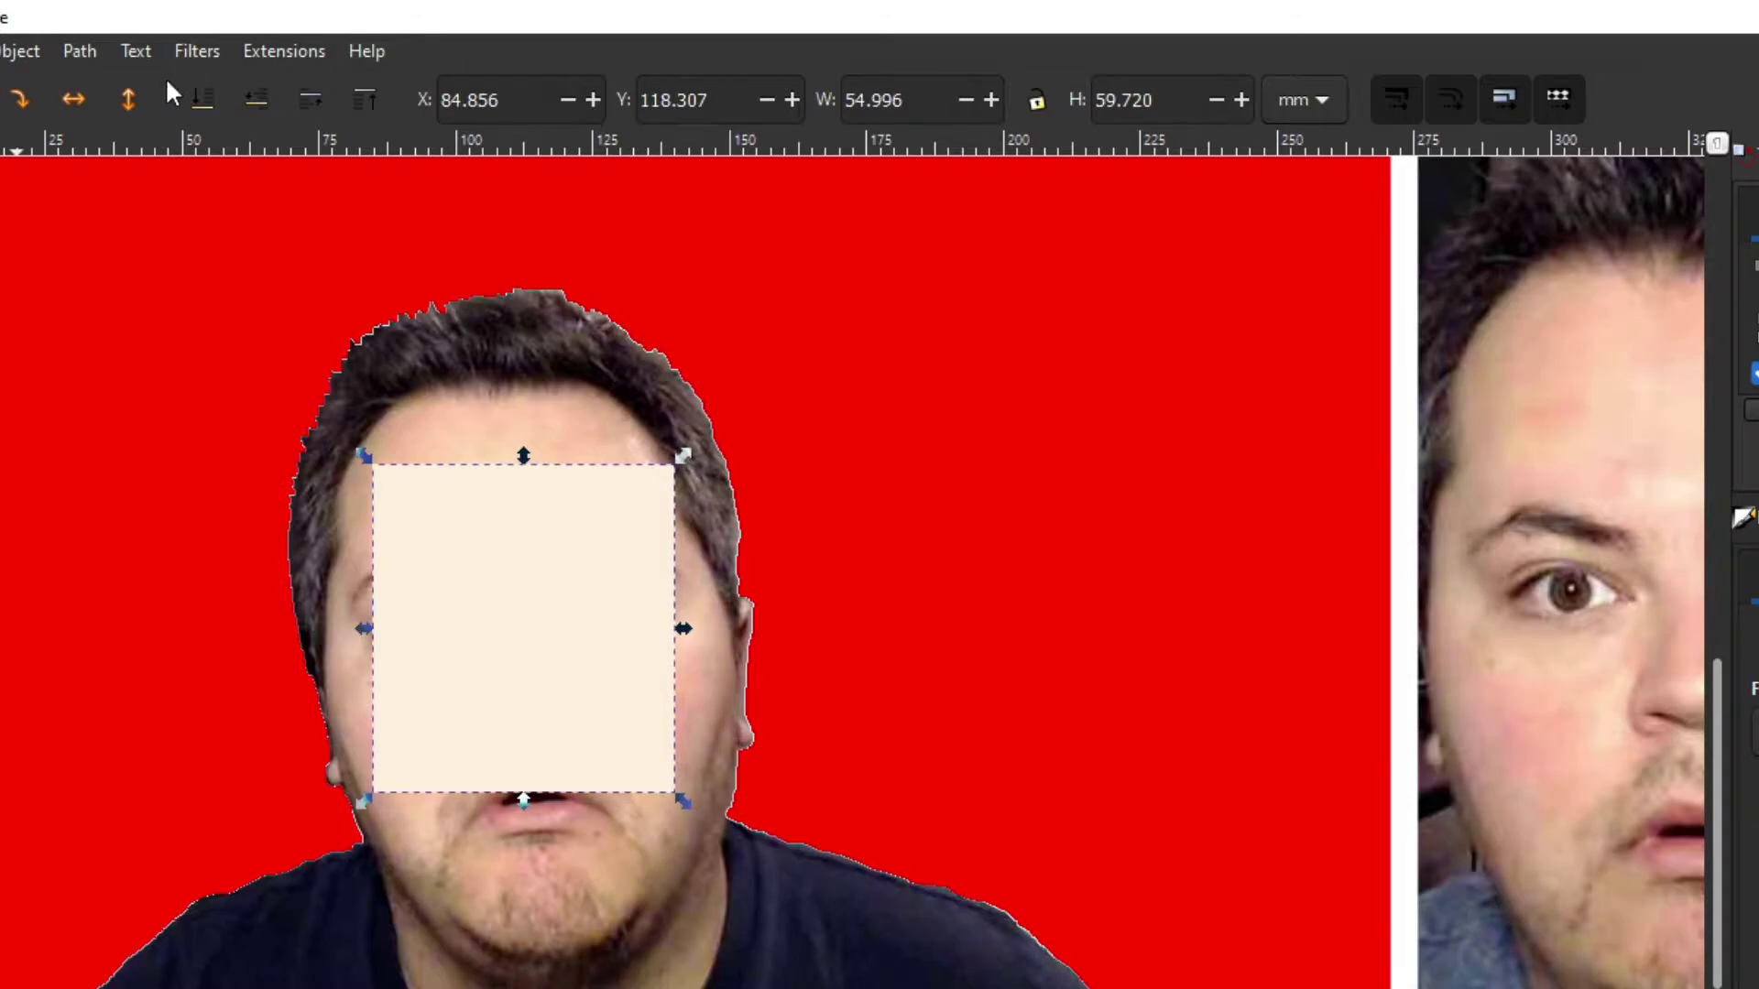
pyautogui.click(257, 101)
pyautogui.click(579, 383)
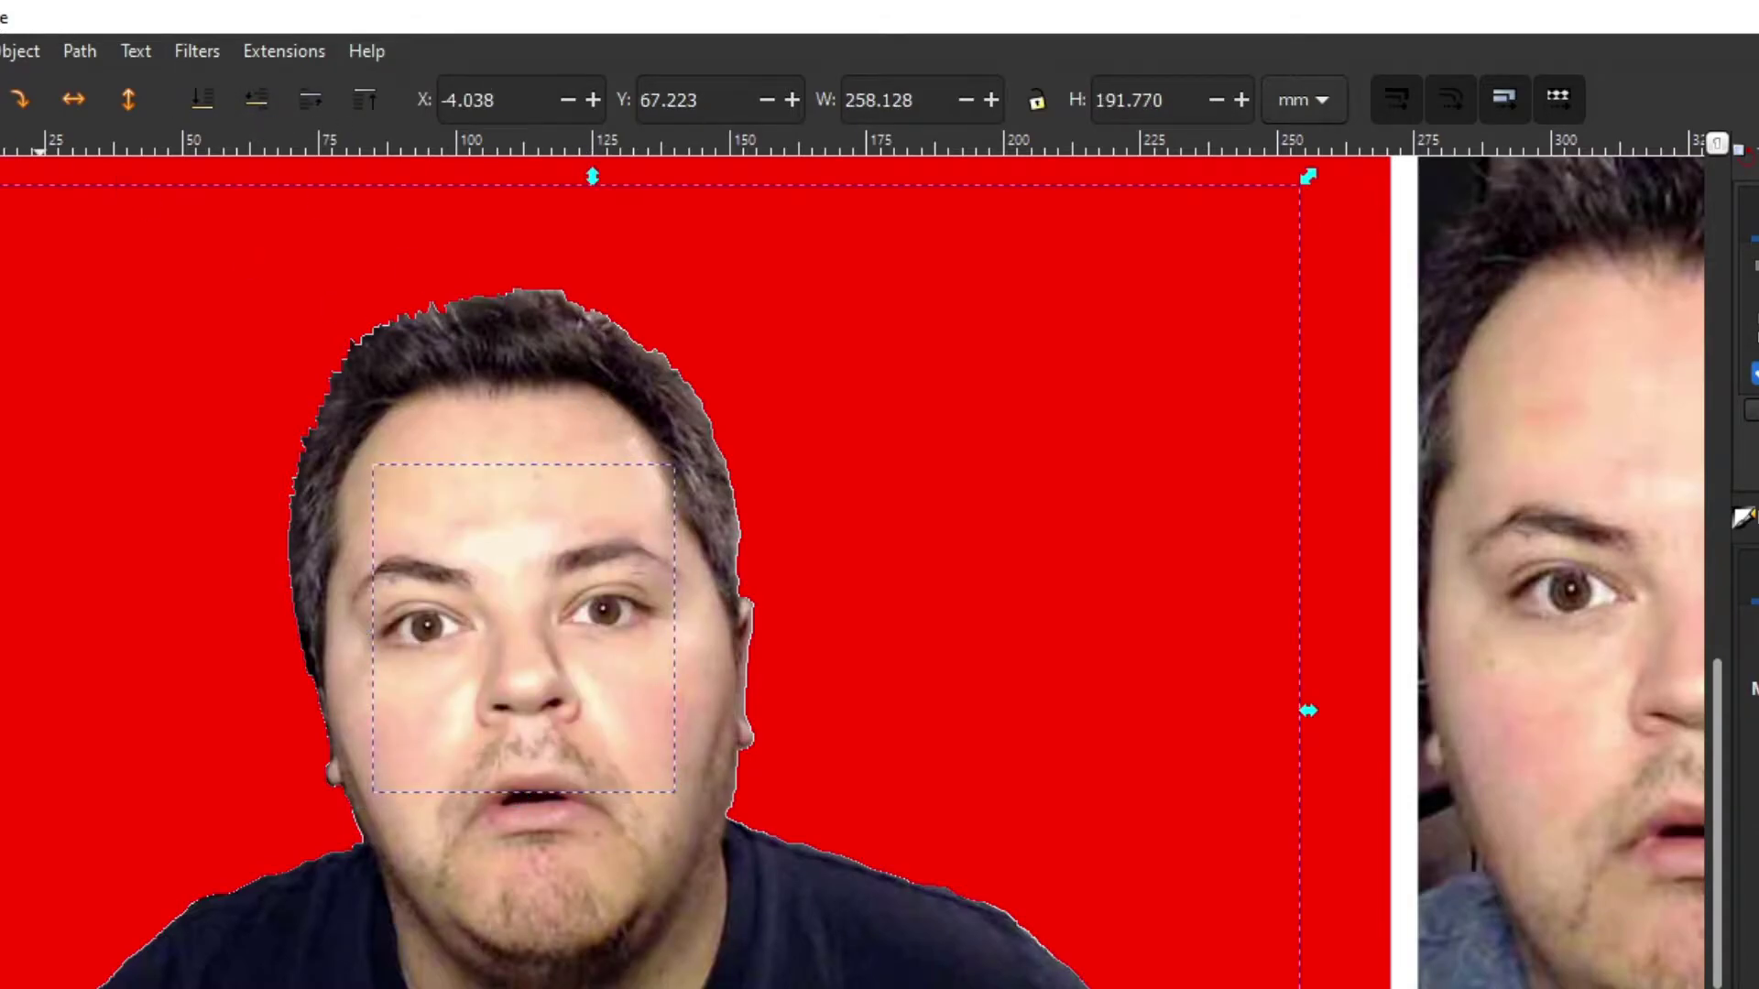
pyautogui.click(22, 51)
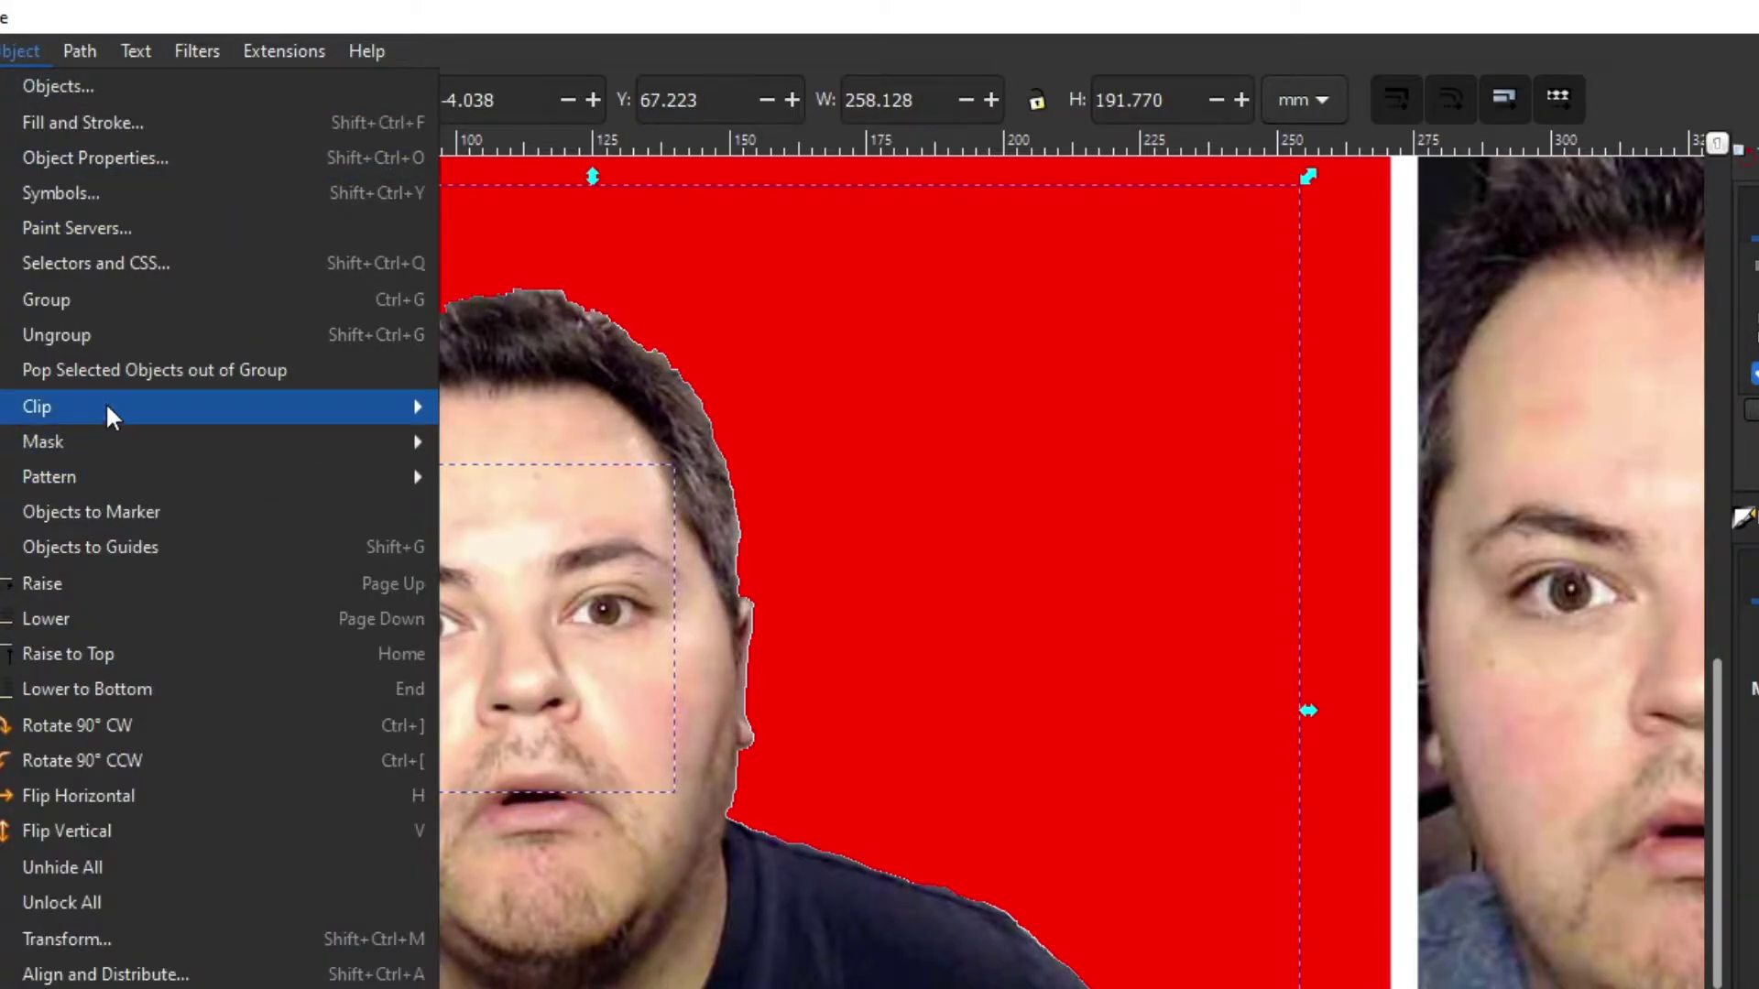
pyautogui.click(99, 299)
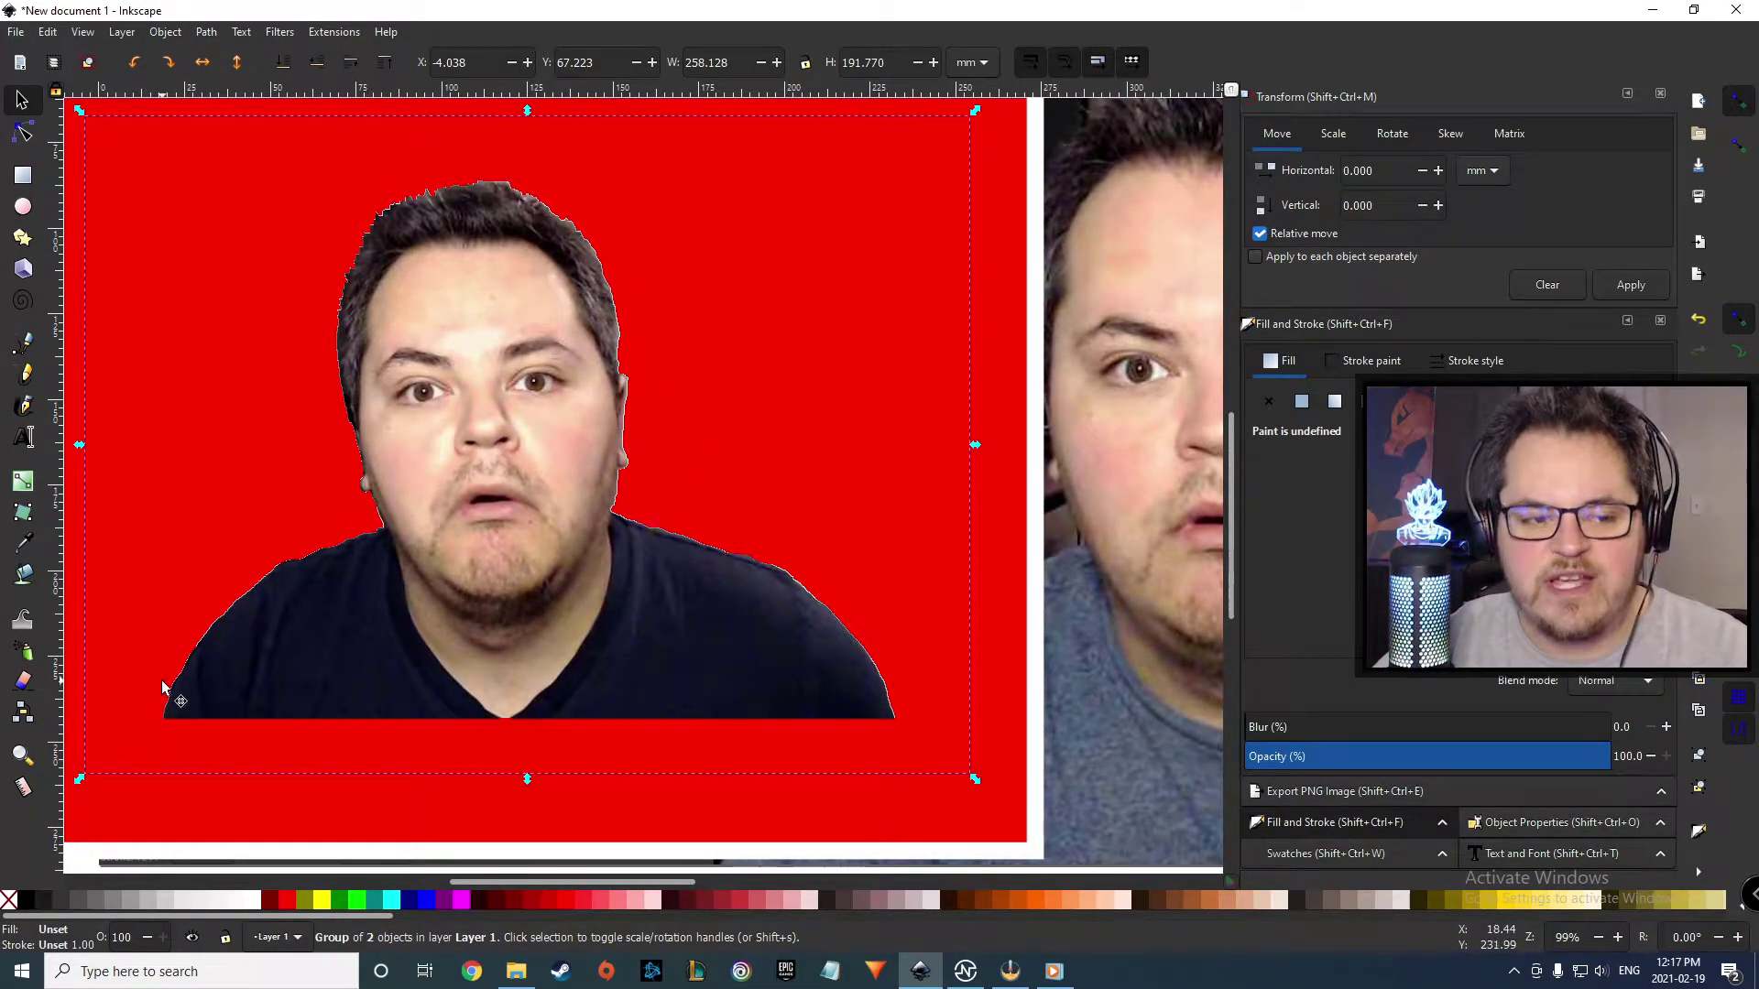
# - Start a Bezier outline at the lower-left corner of the cut-out's shirt and trace it up along the shoulder edge
pyautogui.click(25, 347)
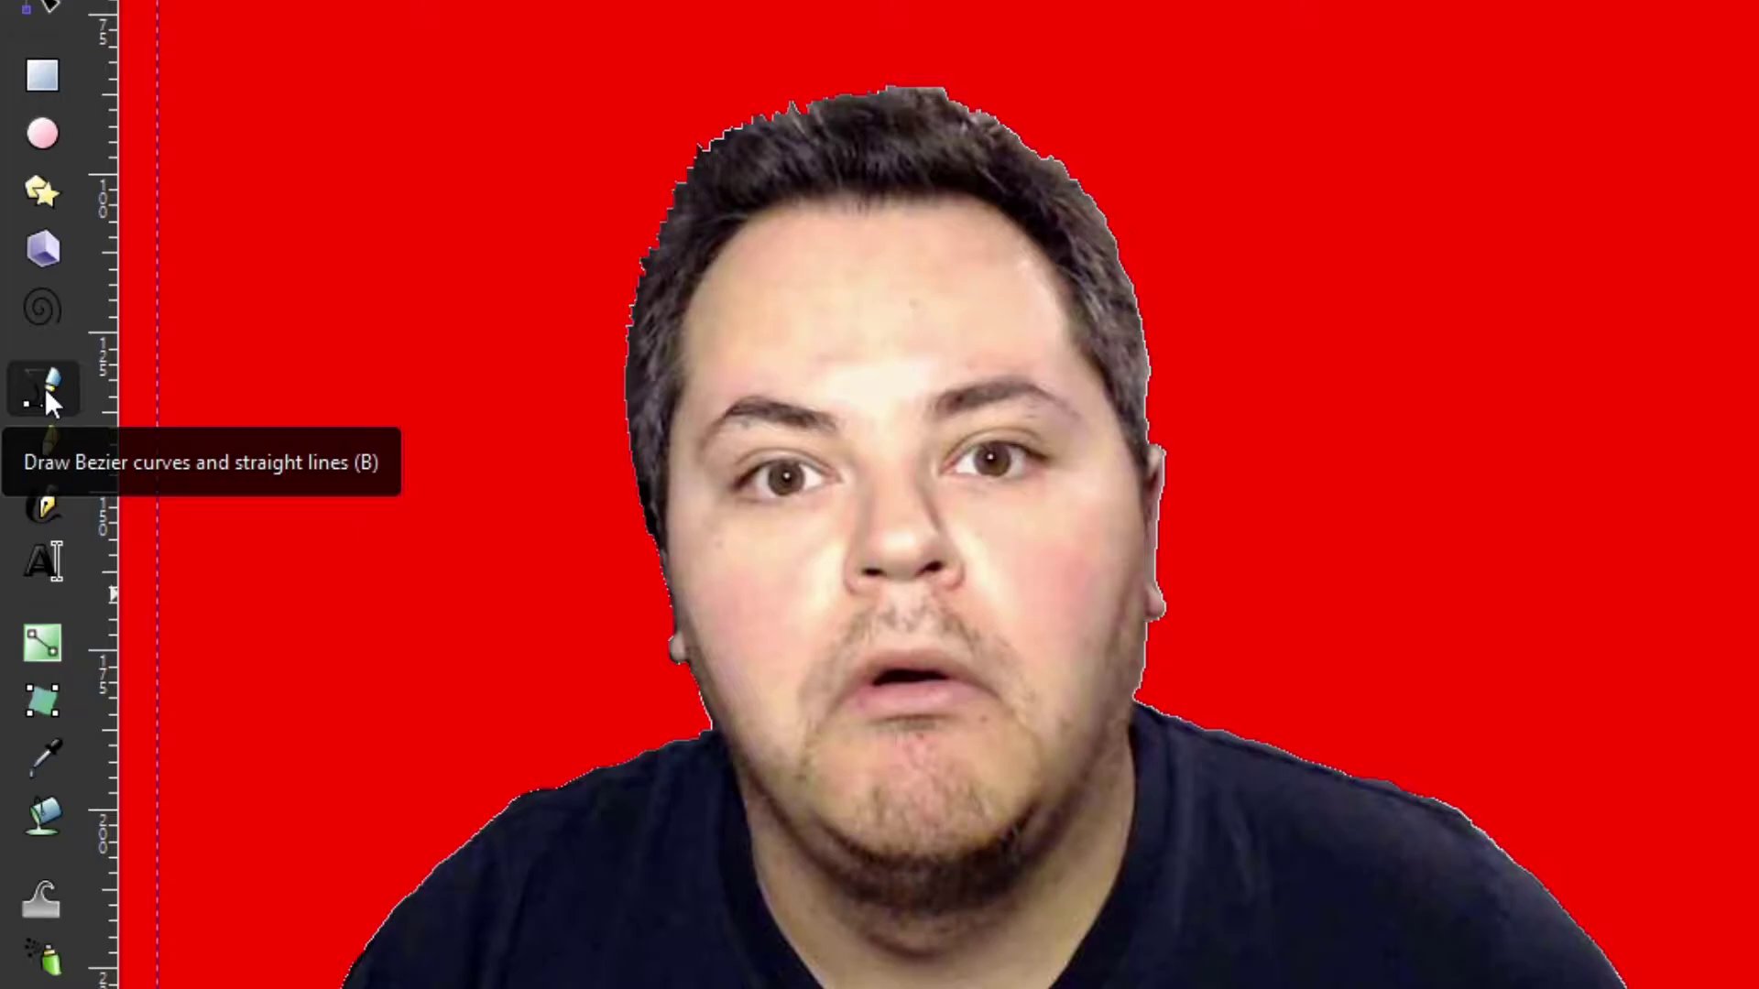
pyautogui.scroll(7, 247, 980)
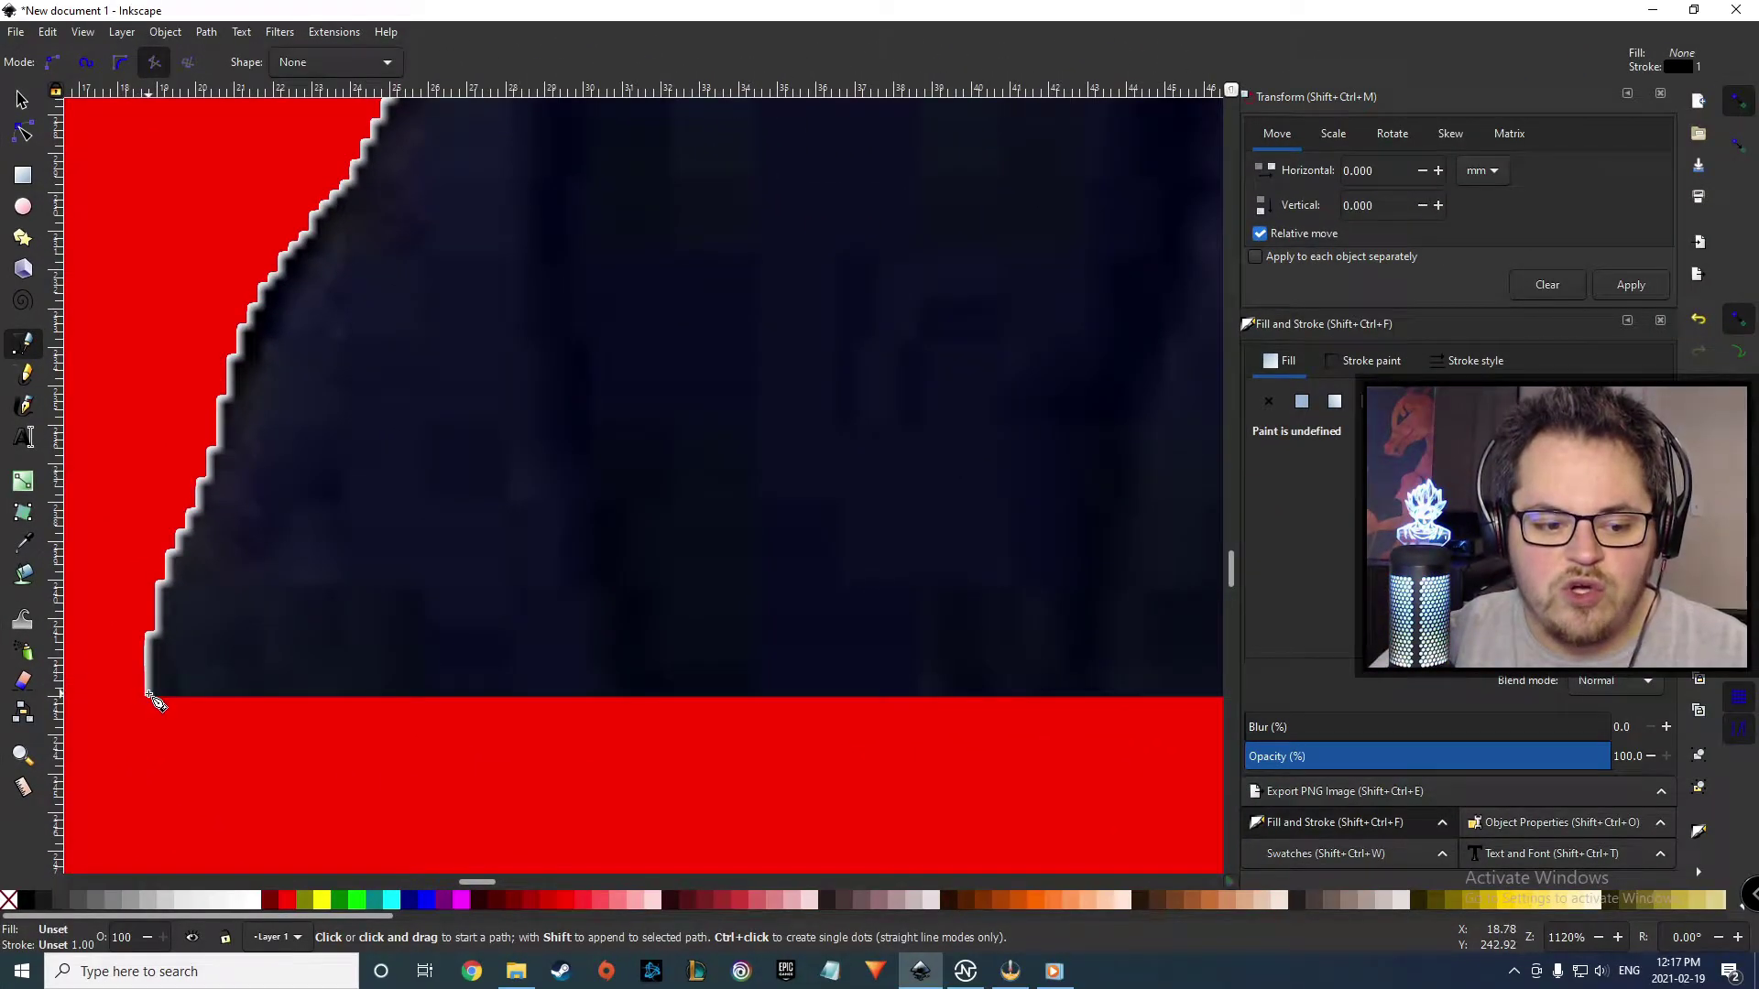
pyautogui.click(147, 695)
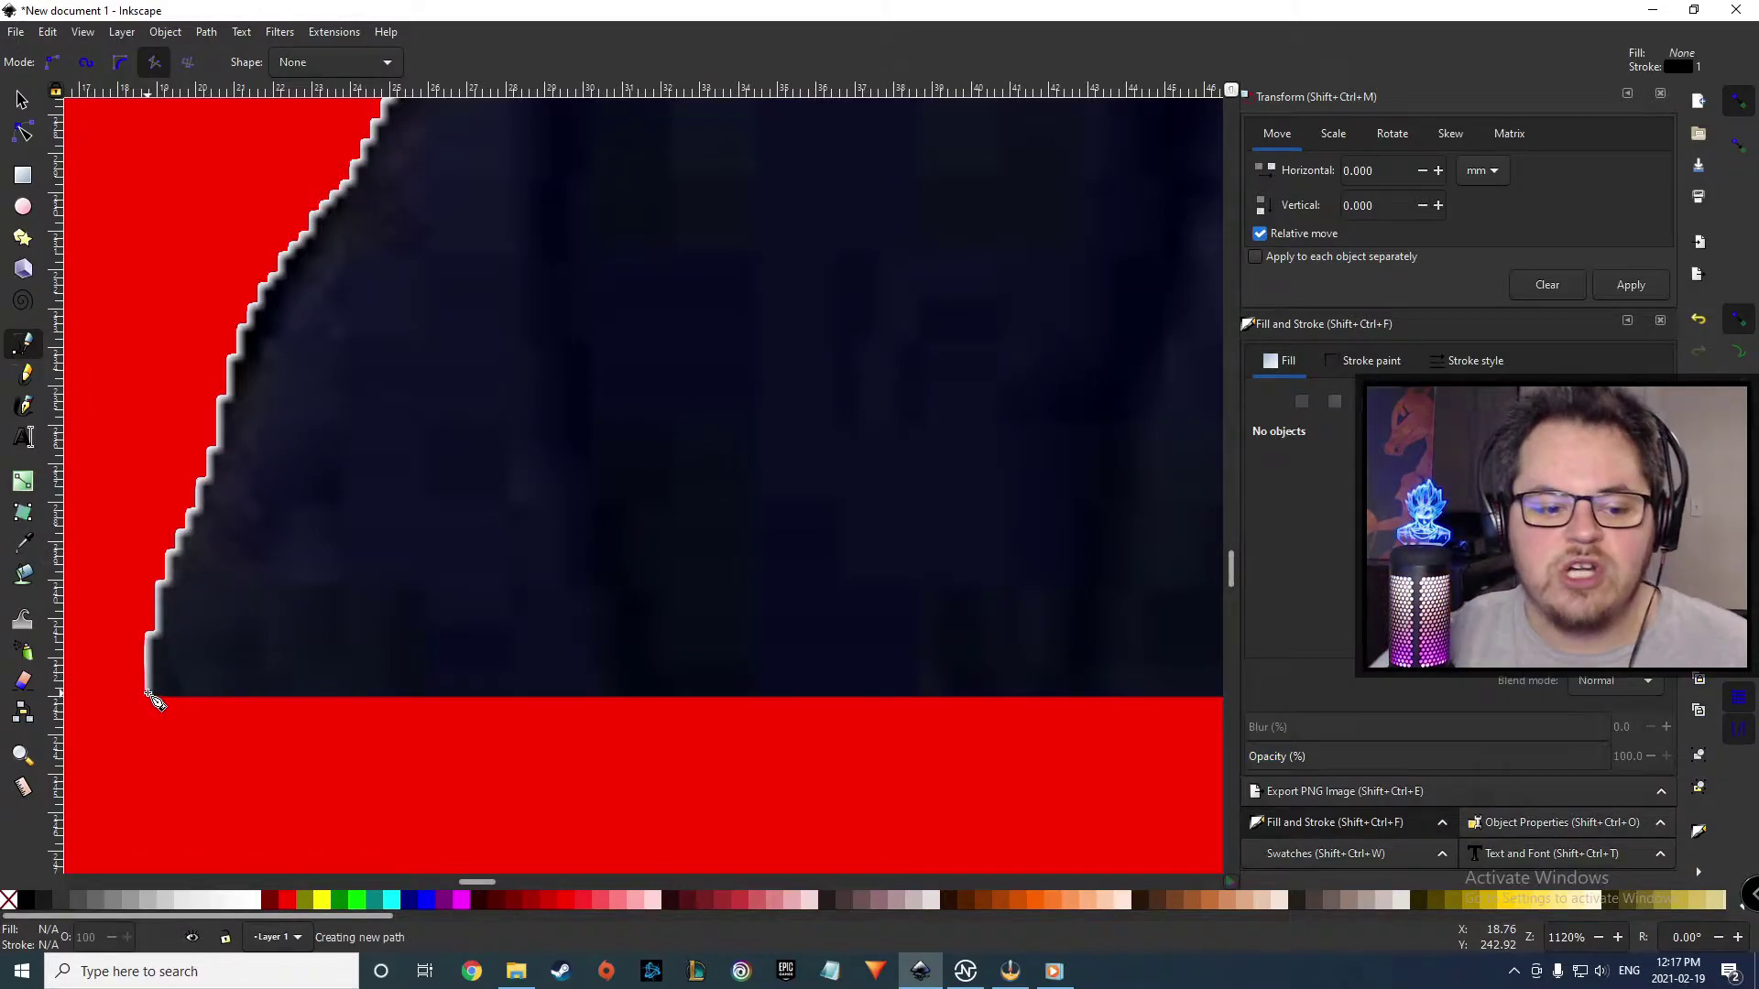
pyautogui.click(149, 636)
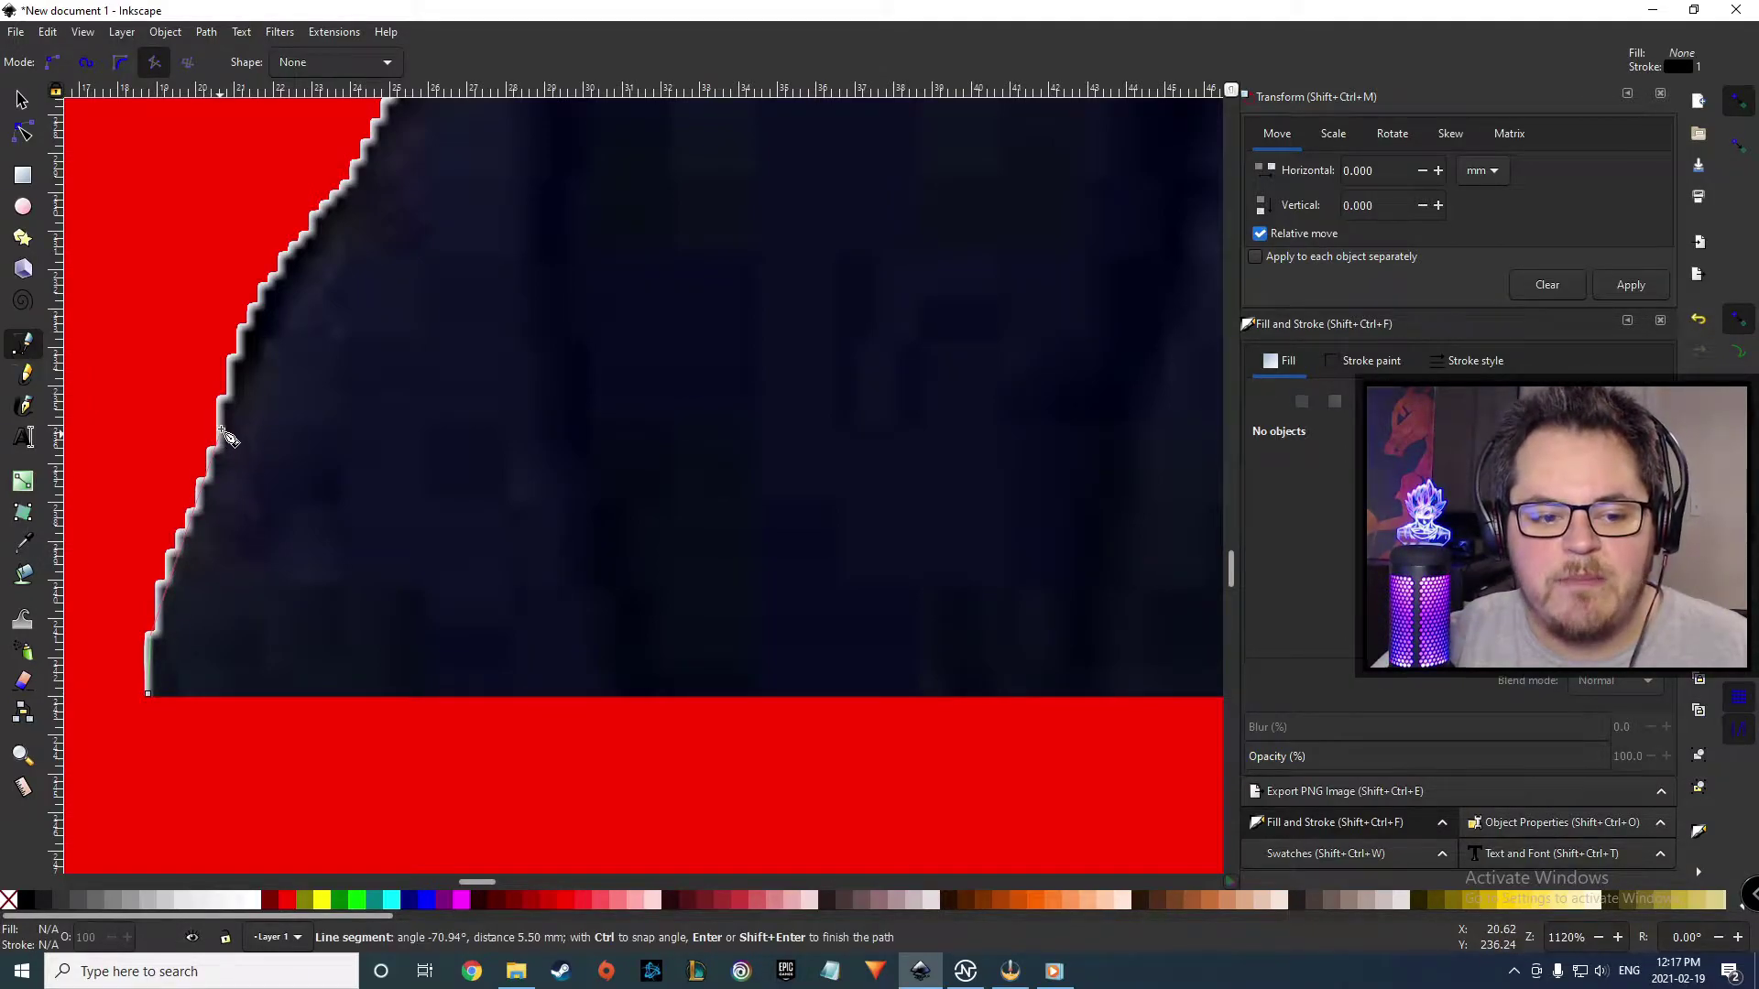
pyautogui.click(221, 436)
pyautogui.click(286, 255)
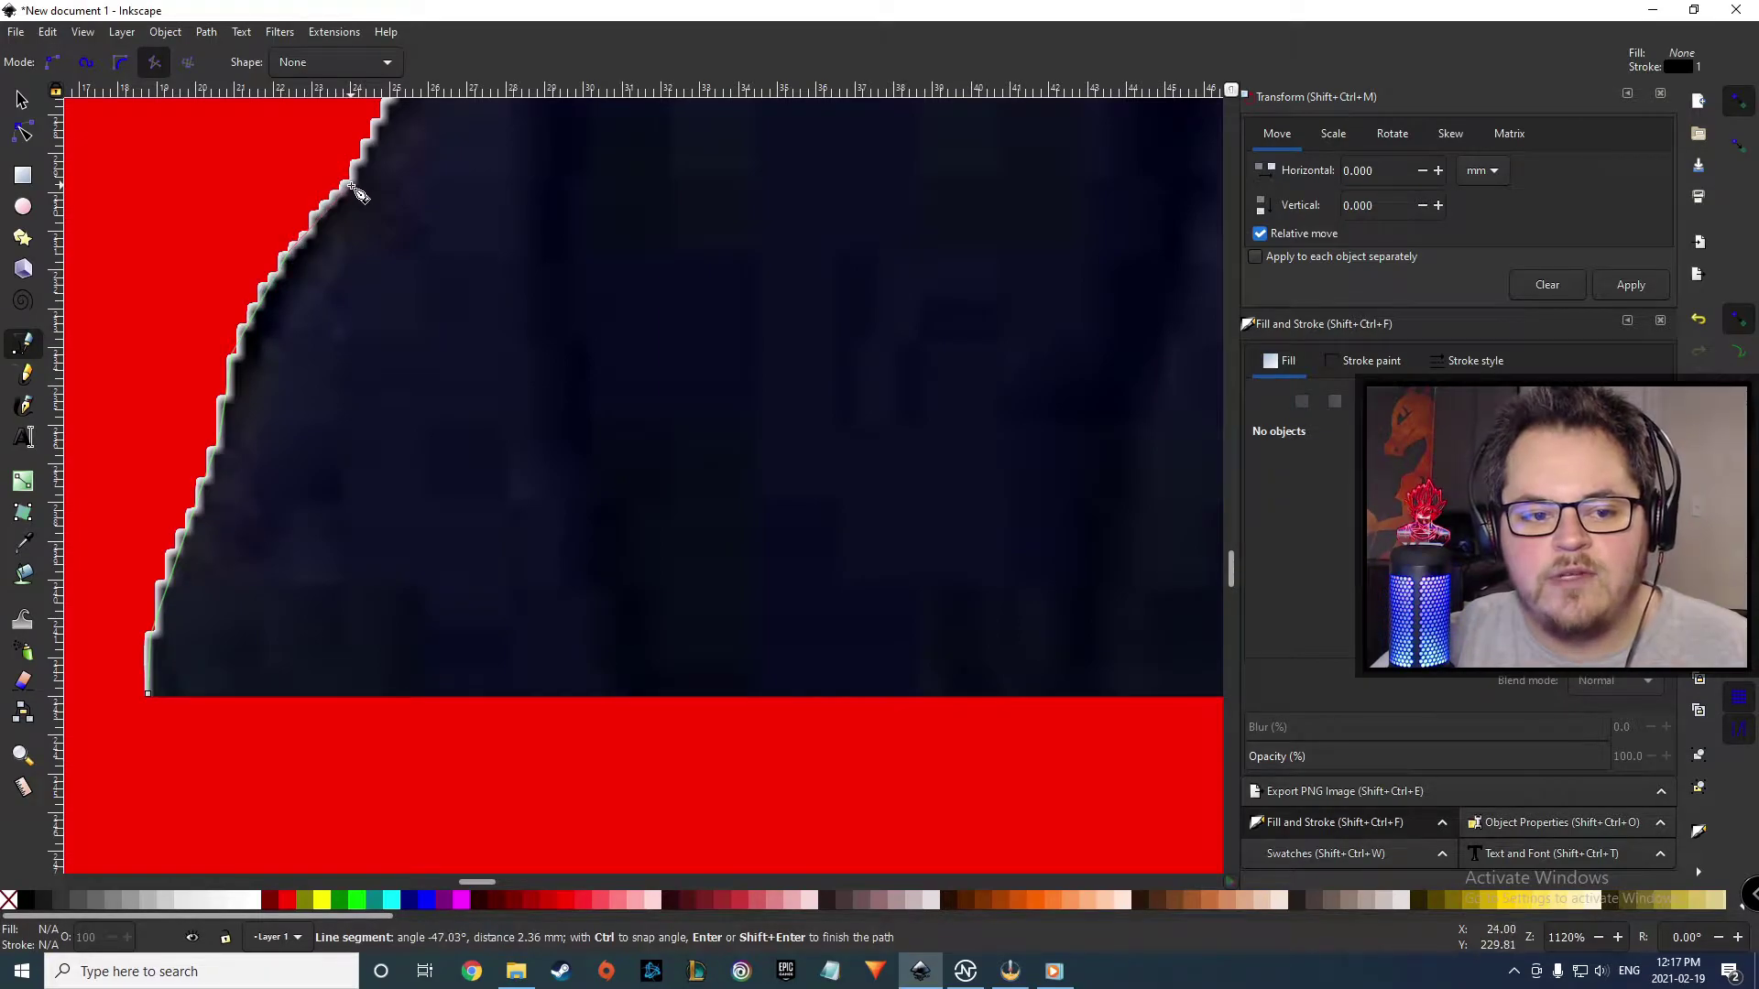
pyautogui.click(351, 186)
pyautogui.scroll(6, 357, 197)
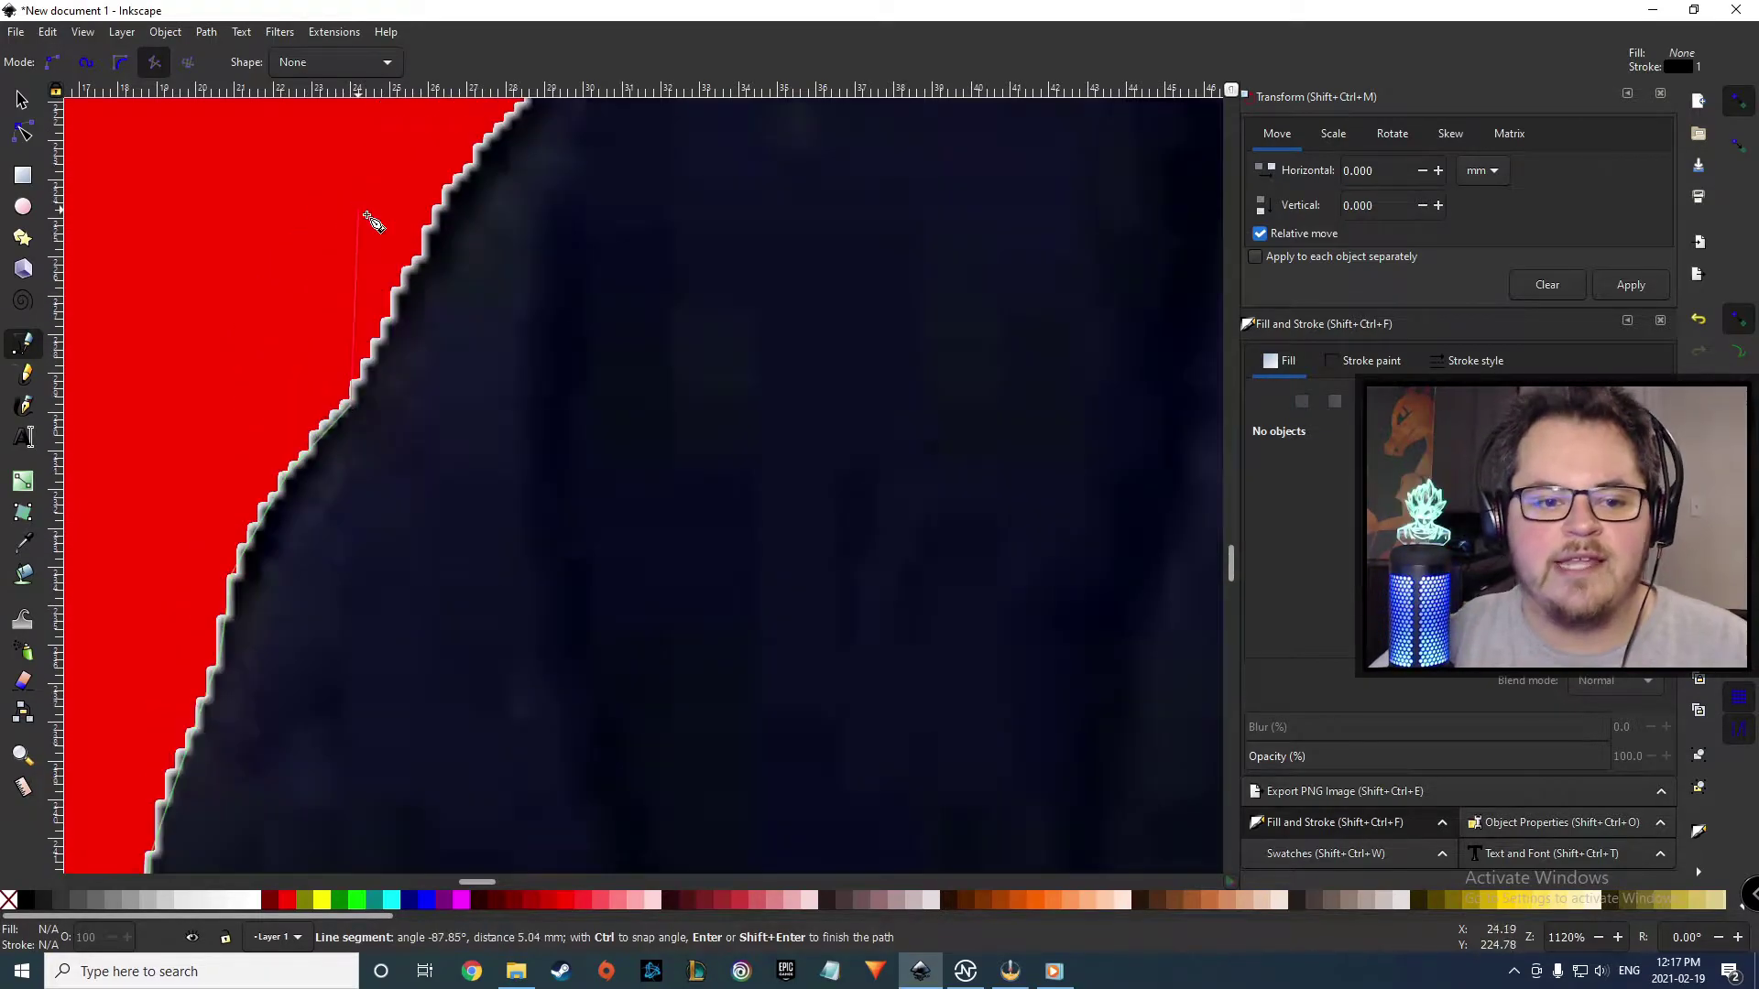
pyautogui.click(431, 233)
pyautogui.scroll(-3, 432, 233)
# - Remove the misplaced outline node beside the shirt's lower-right corner and place a node exactly on that corner
pyautogui.scroll(6, 472, 313)
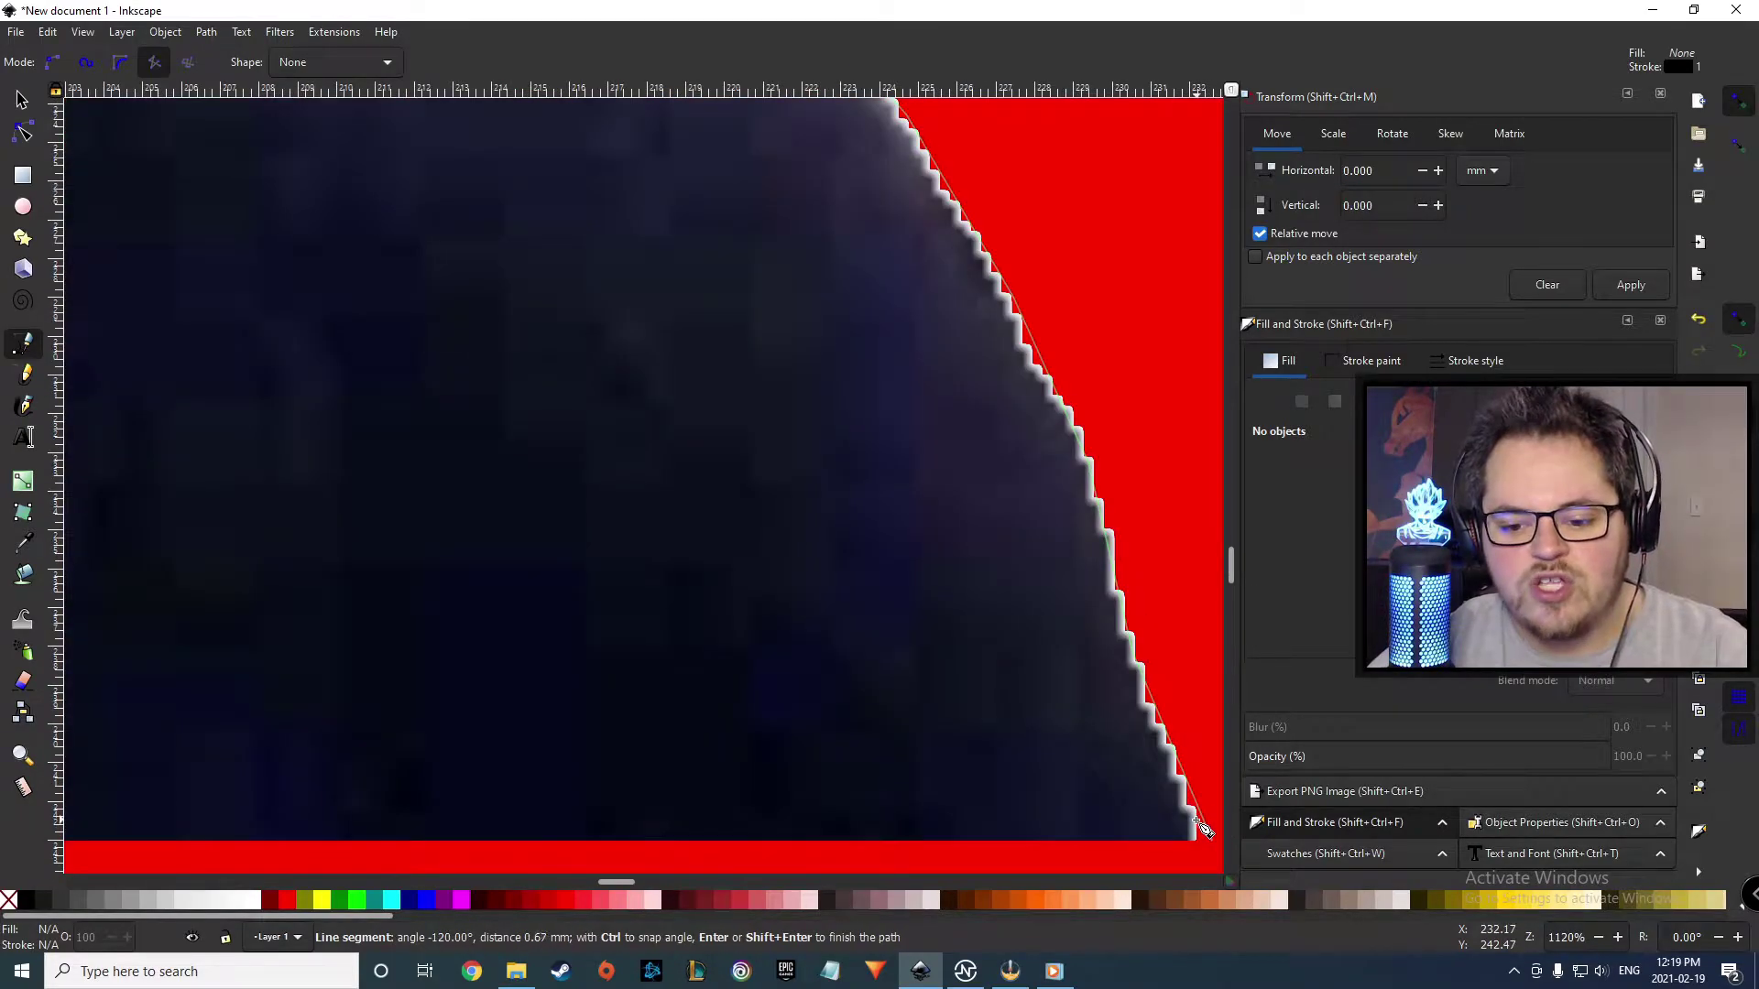
pyautogui.scroll(3, 1202, 829)
pyautogui.scroll(-4, 1116, 771)
pyautogui.hscroll(4, 1123, 740)
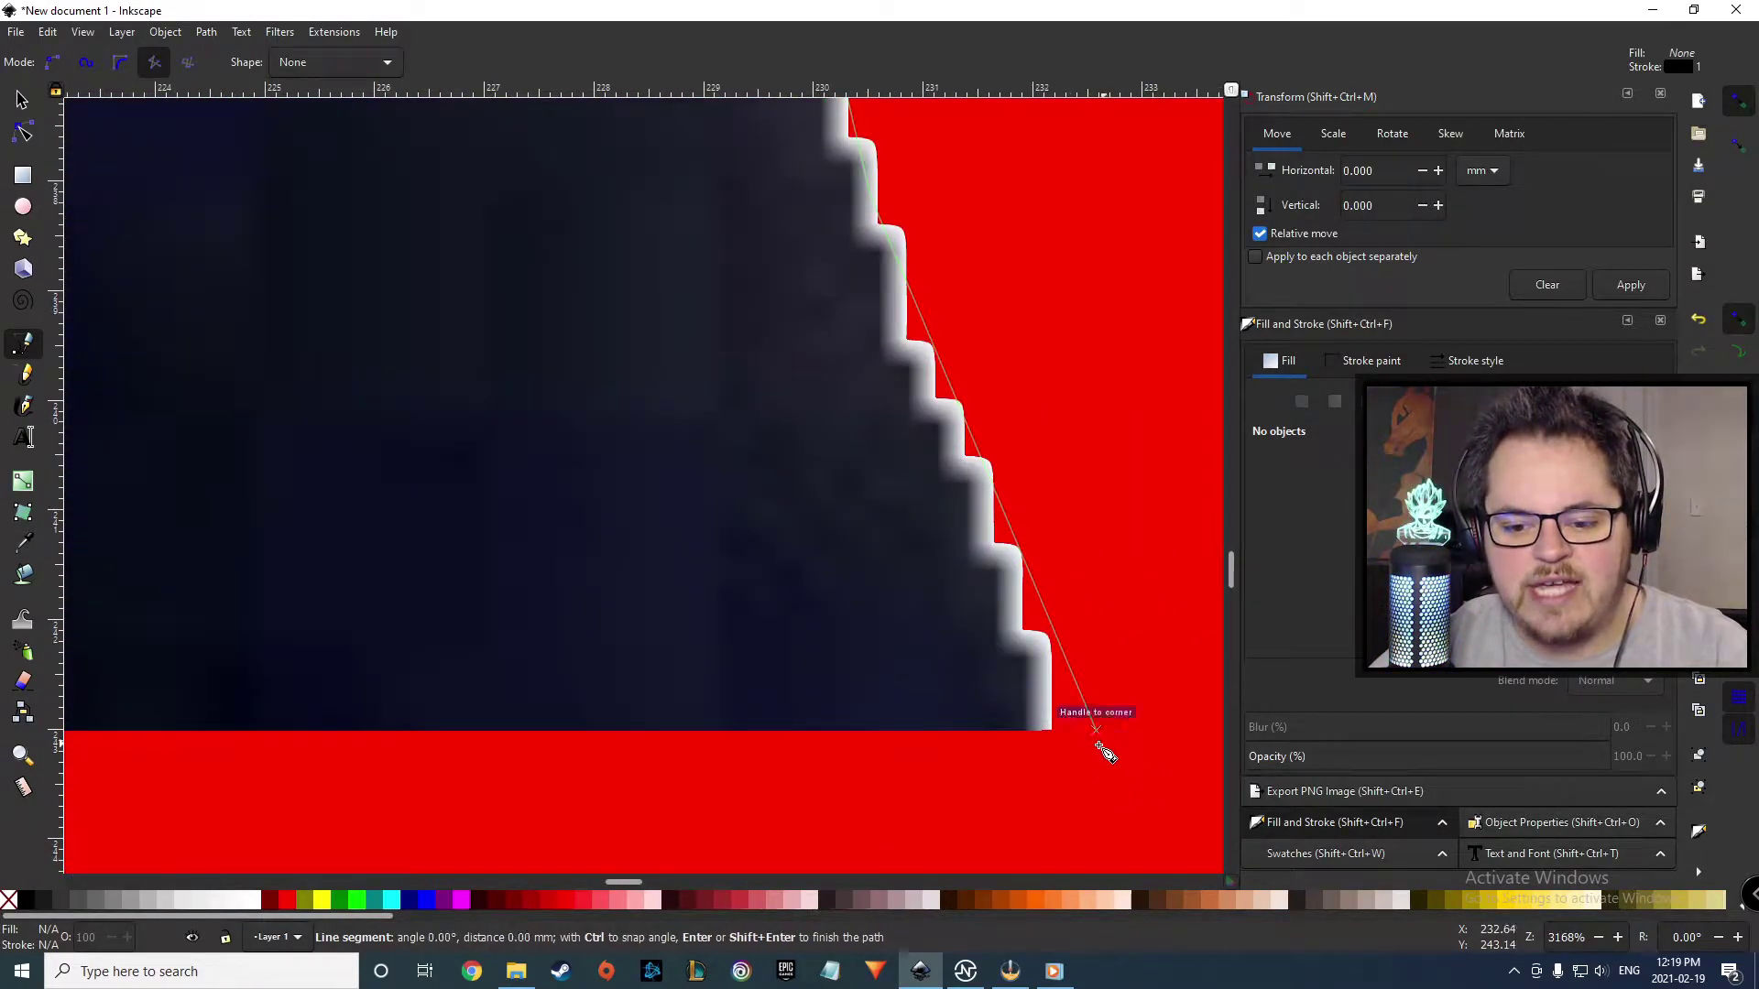
pyautogui.press('BackSpace')
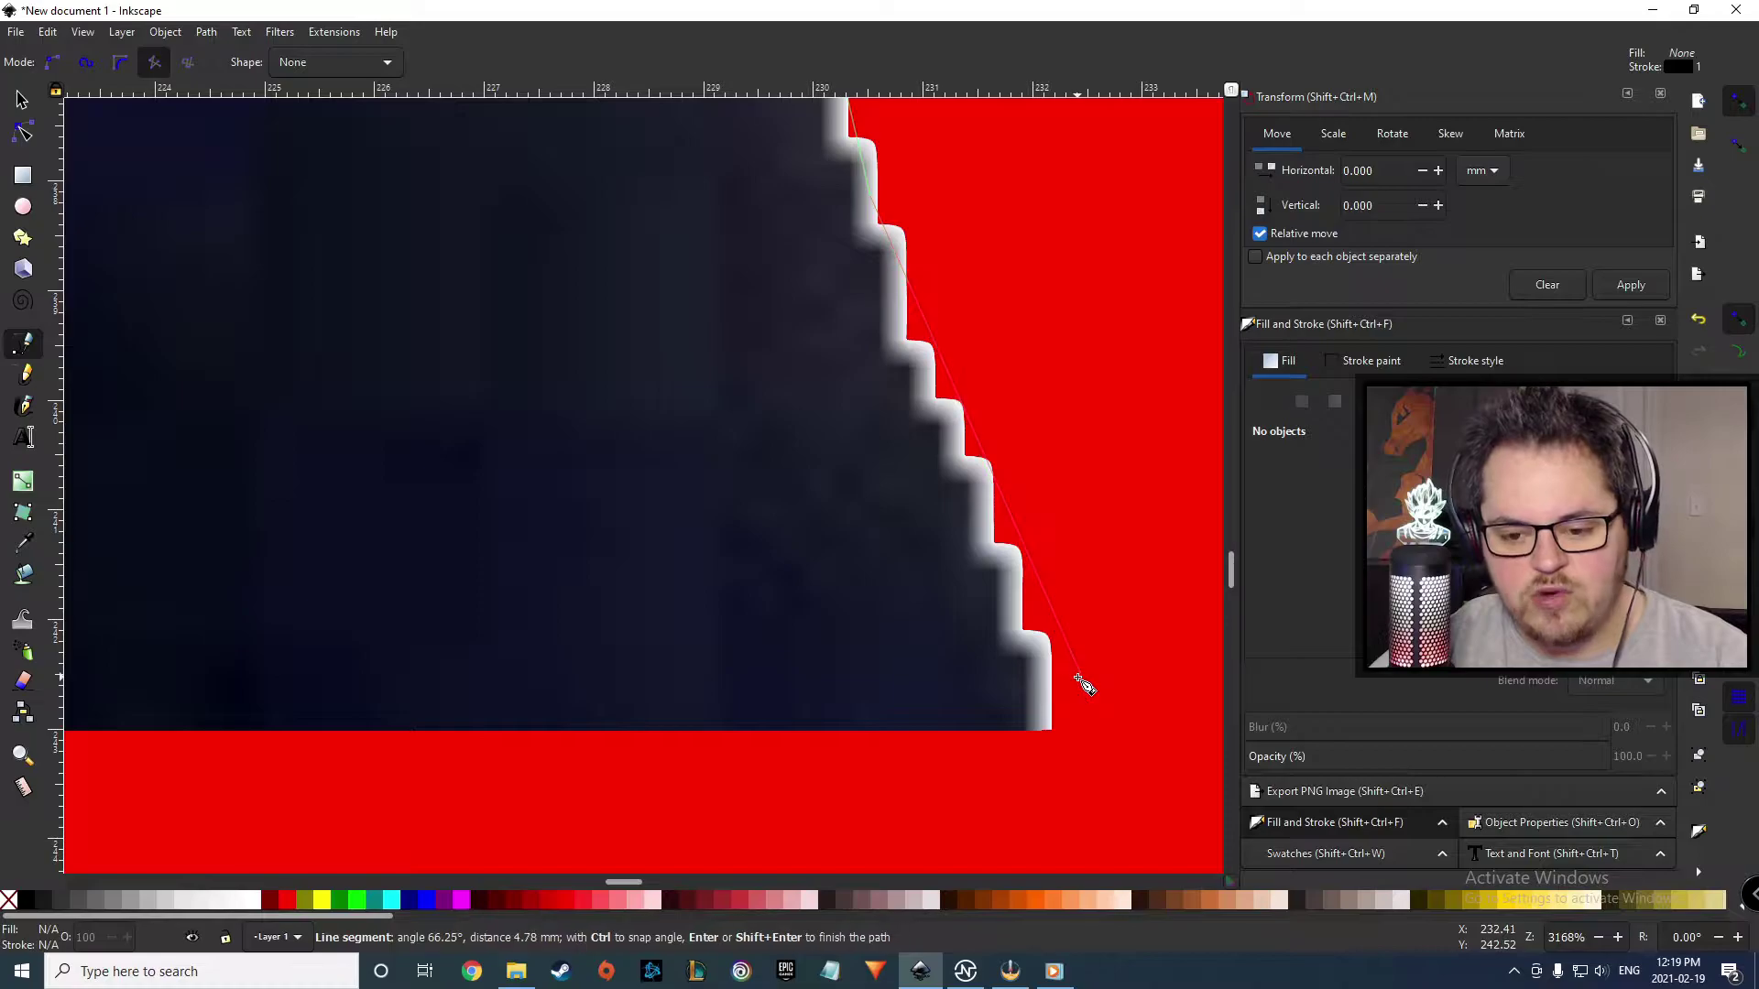
pyautogui.click(1049, 730)
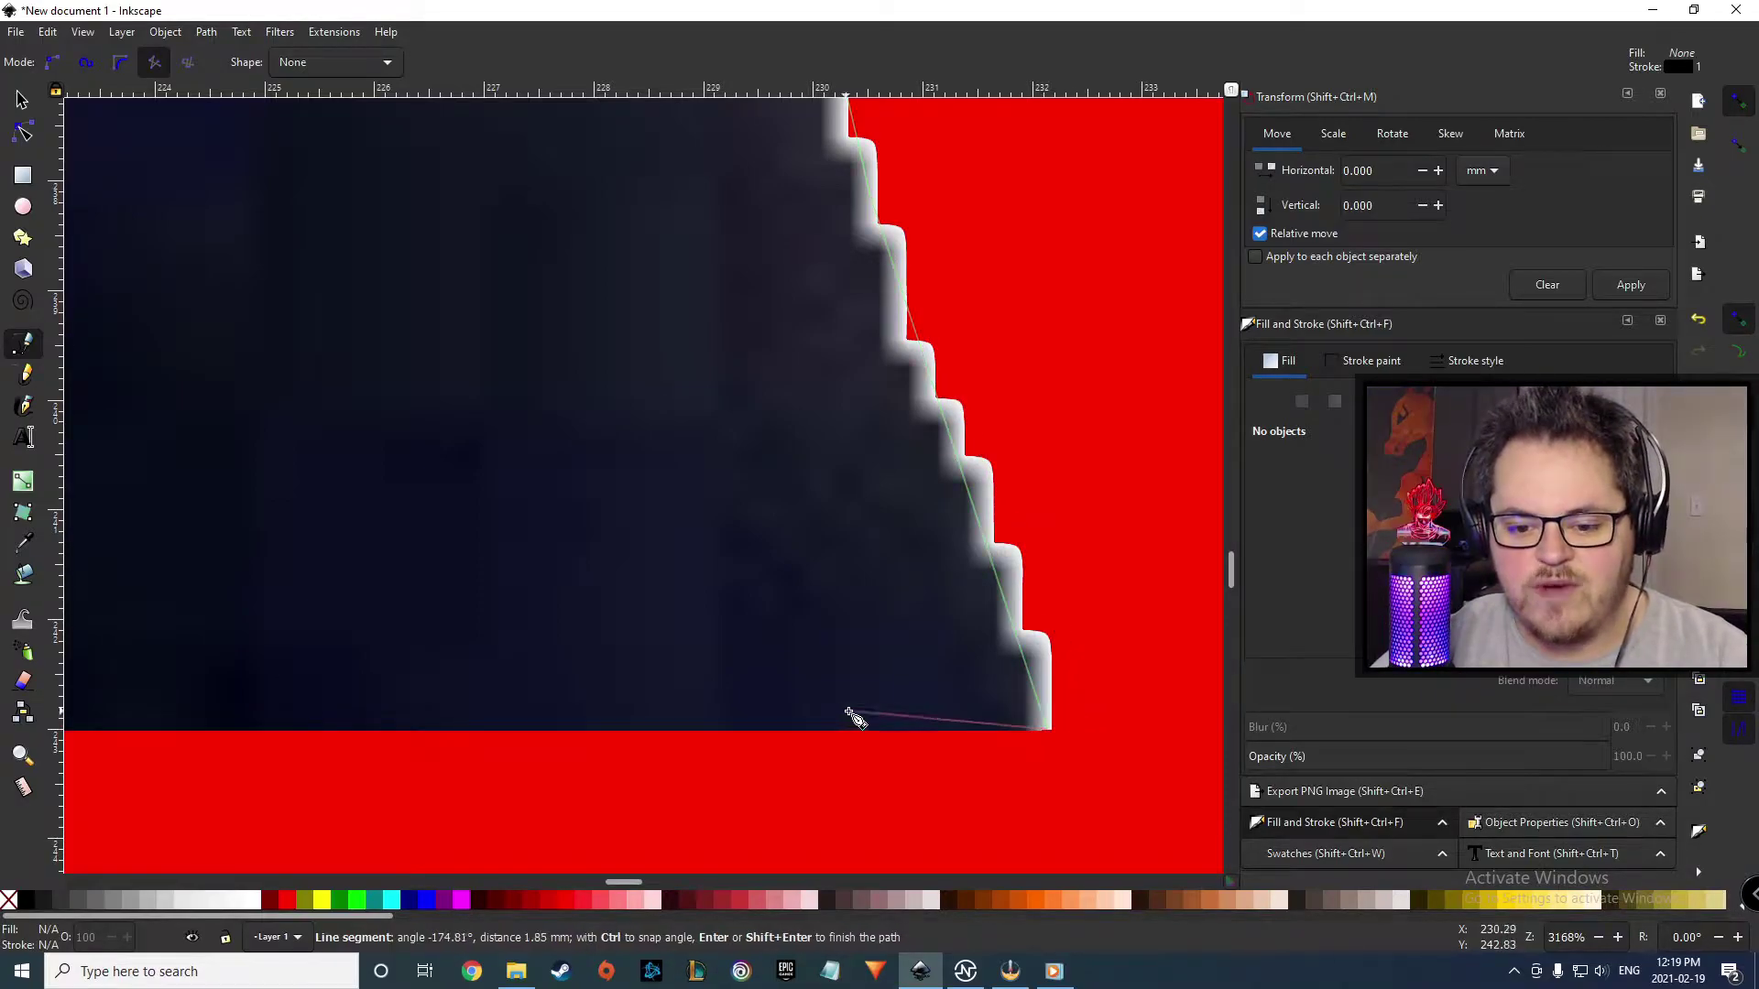
# - Run the outline straight along the shirt's bottom edge and close the path at its starting node in the lower-left corner
pyautogui.scroll(-5, 612, 730)
pyautogui.scroll(-3, 442, 735)
pyautogui.hscroll(-20, 256, 756)
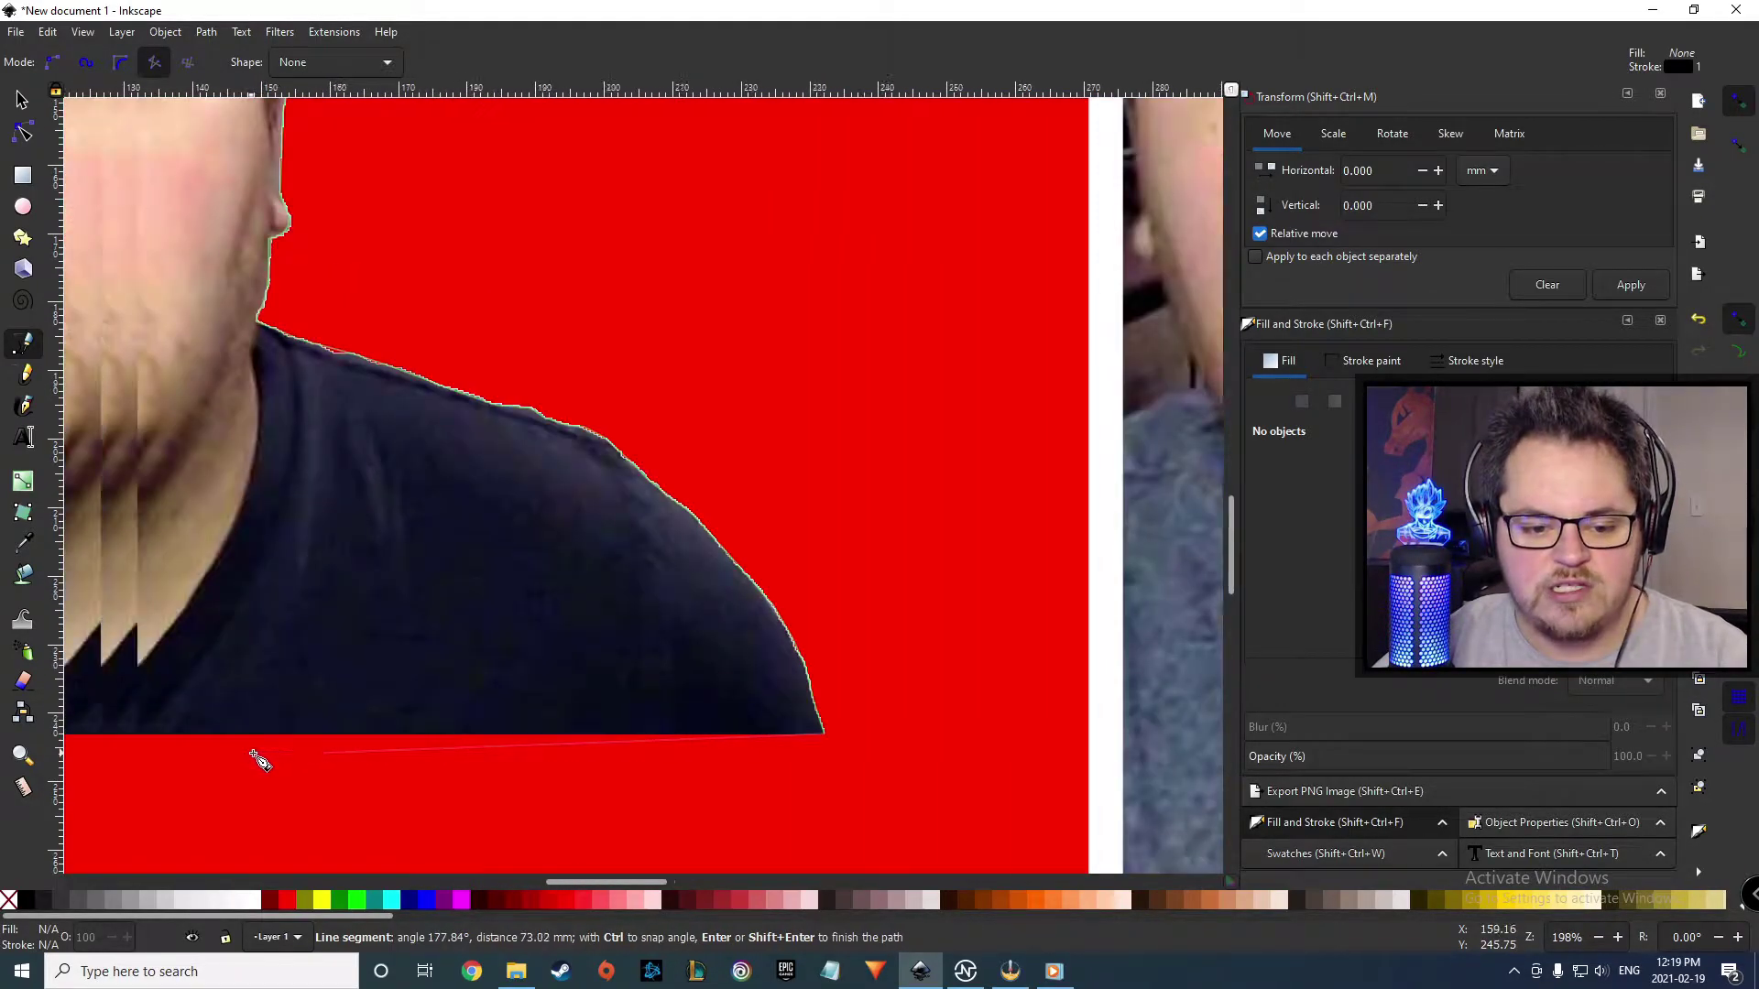
pyautogui.hscroll(-8, 263, 758)
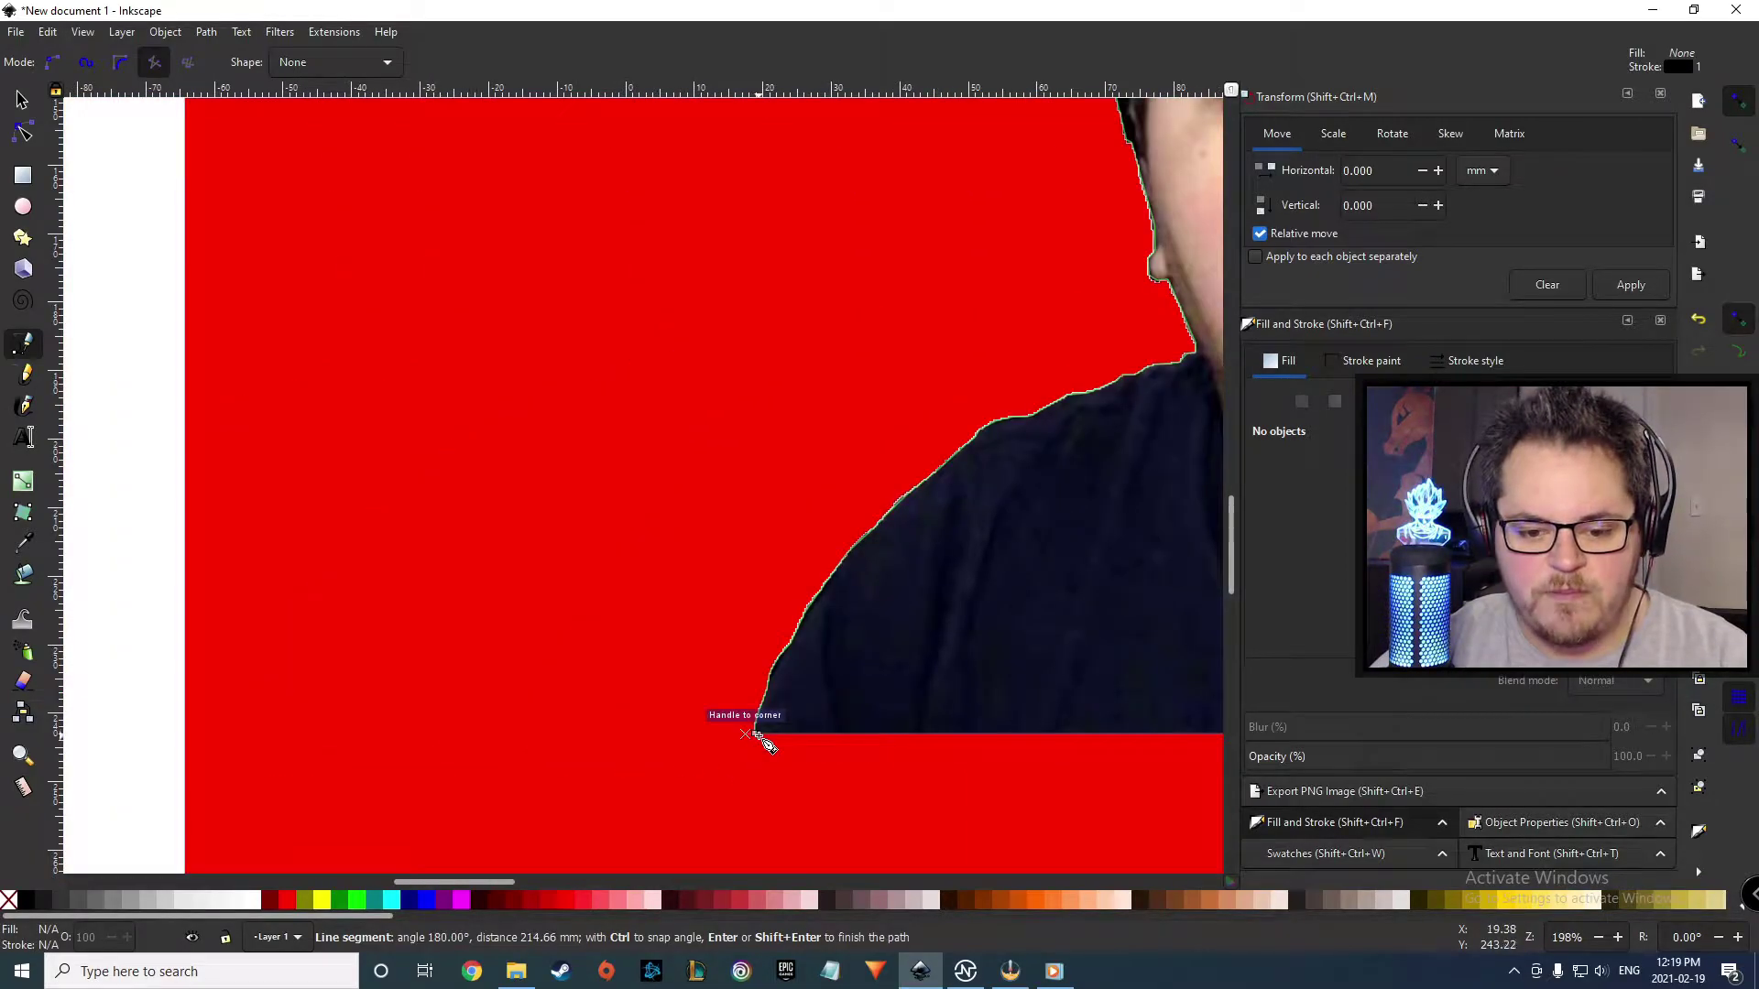
pyautogui.scroll(6, 757, 739)
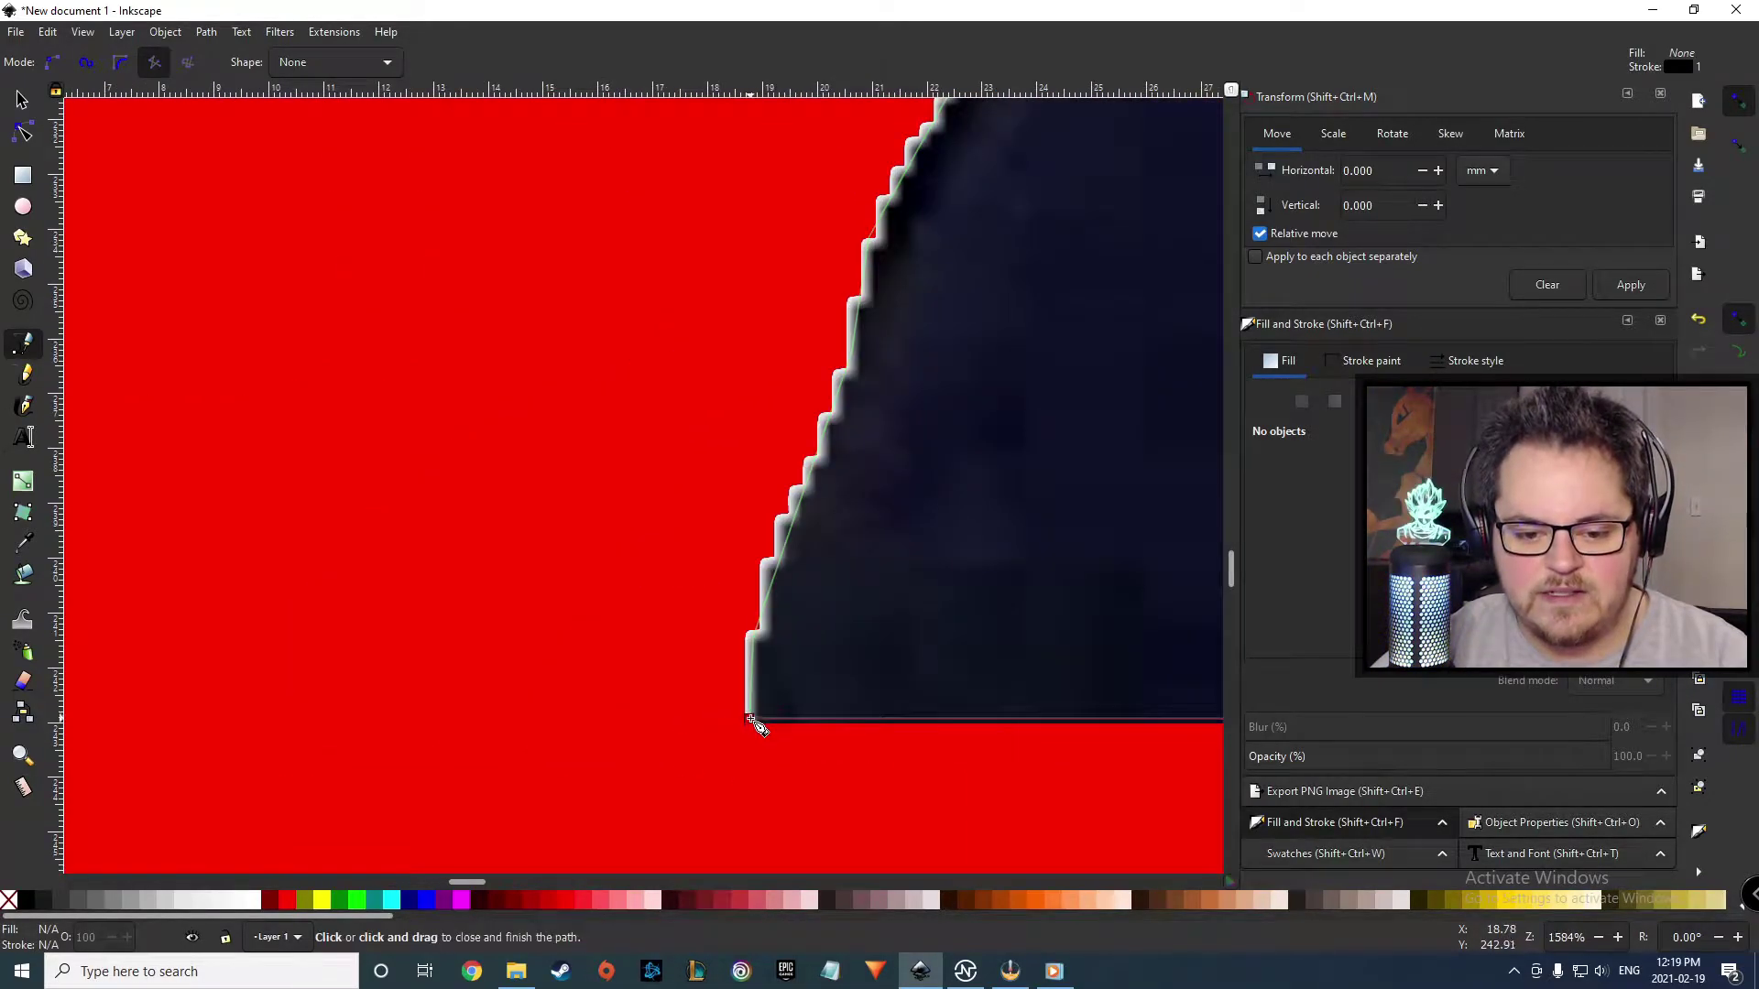
pyautogui.click(750, 722)
# - Set the traced outline's stroke width to 5 and its stroke colour to white
pyautogui.scroll(-3, 939, 662)
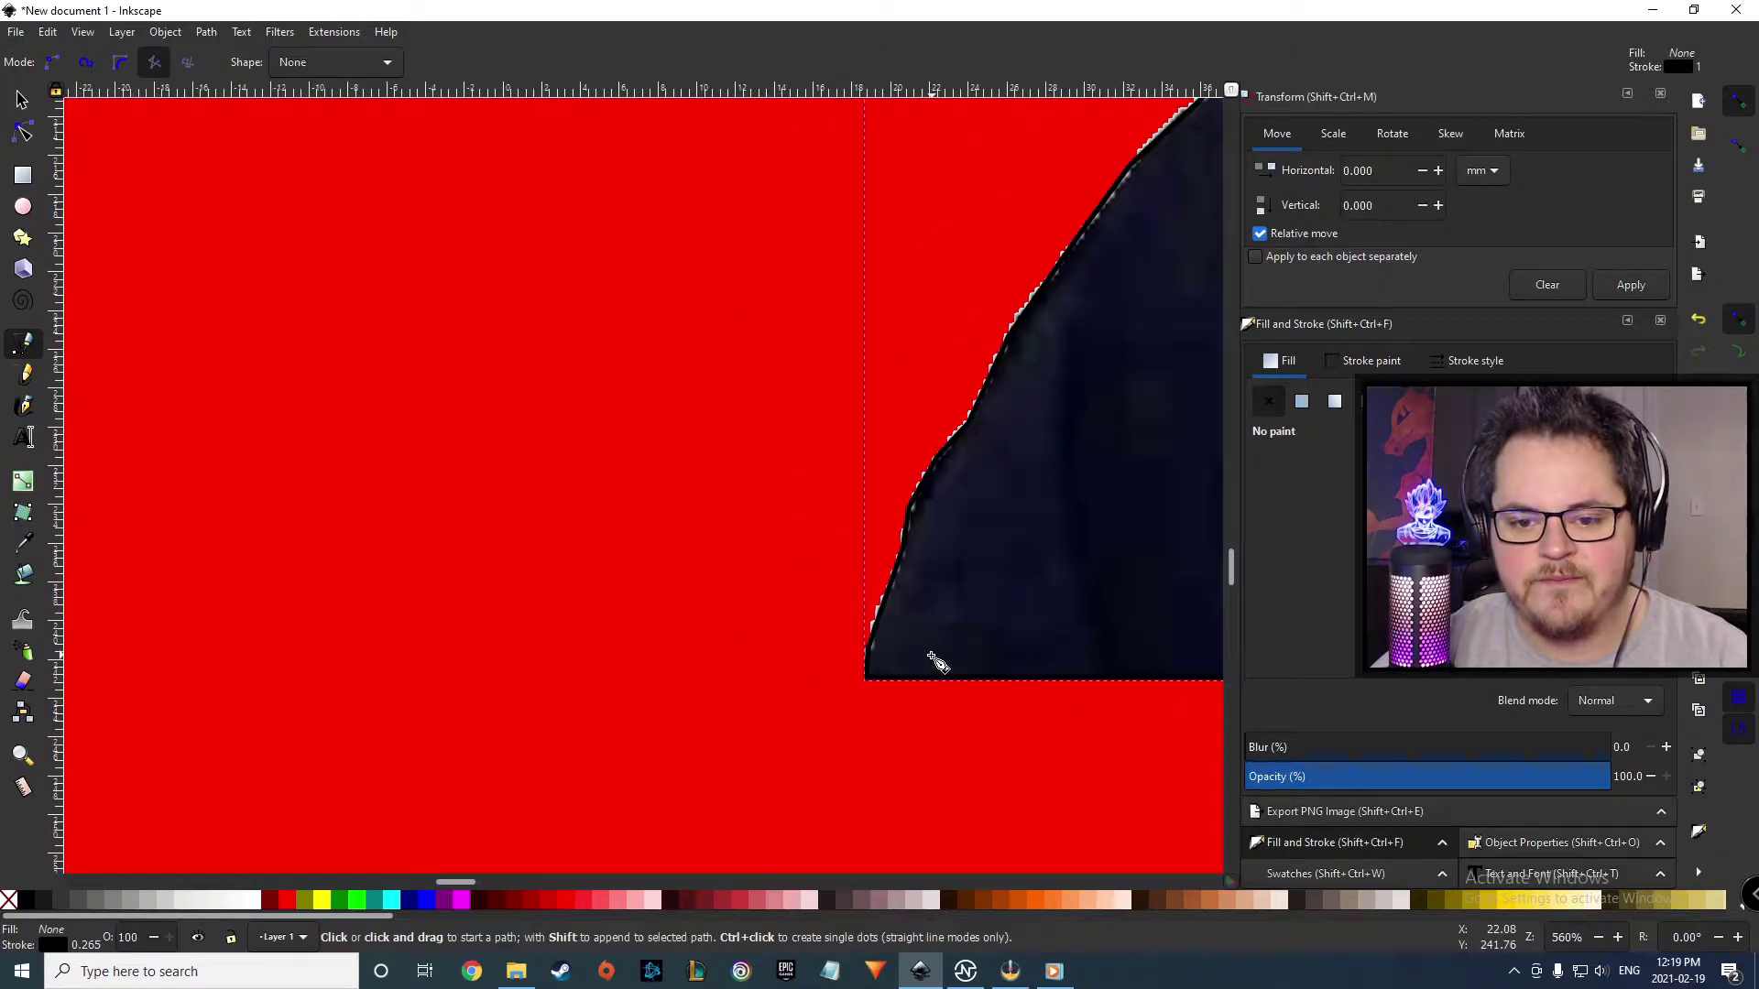
pyautogui.scroll(-5, 948, 644)
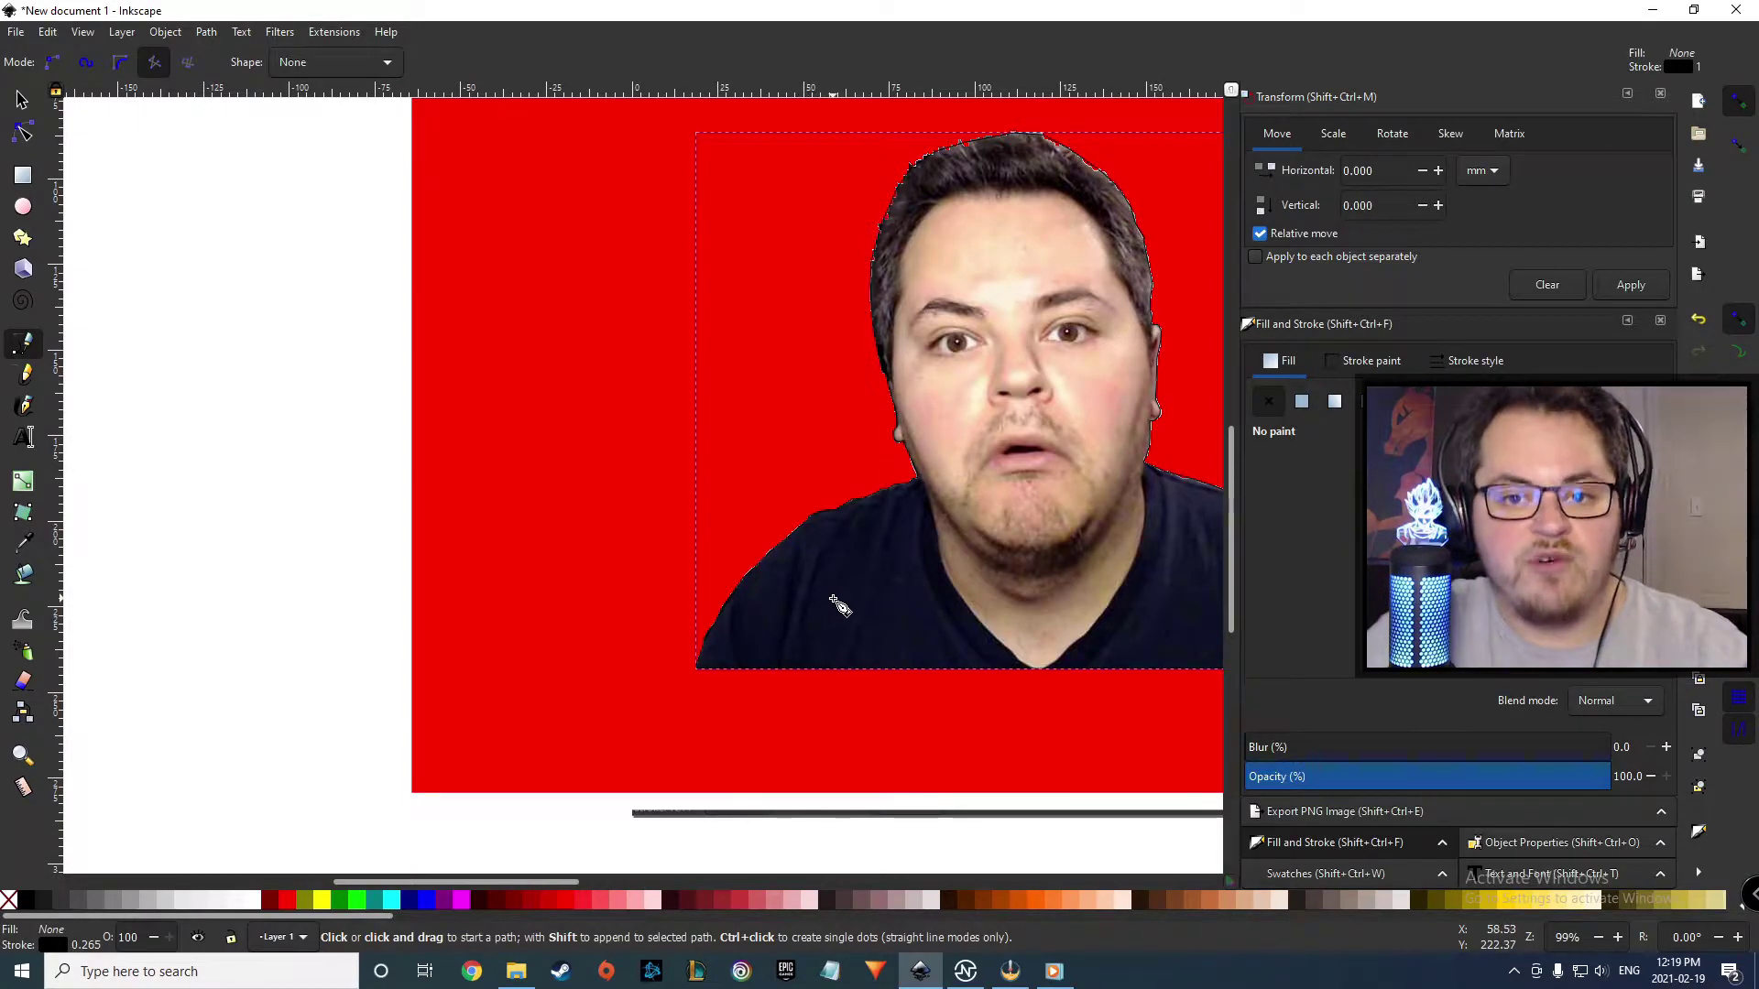
pyautogui.click(1475, 361)
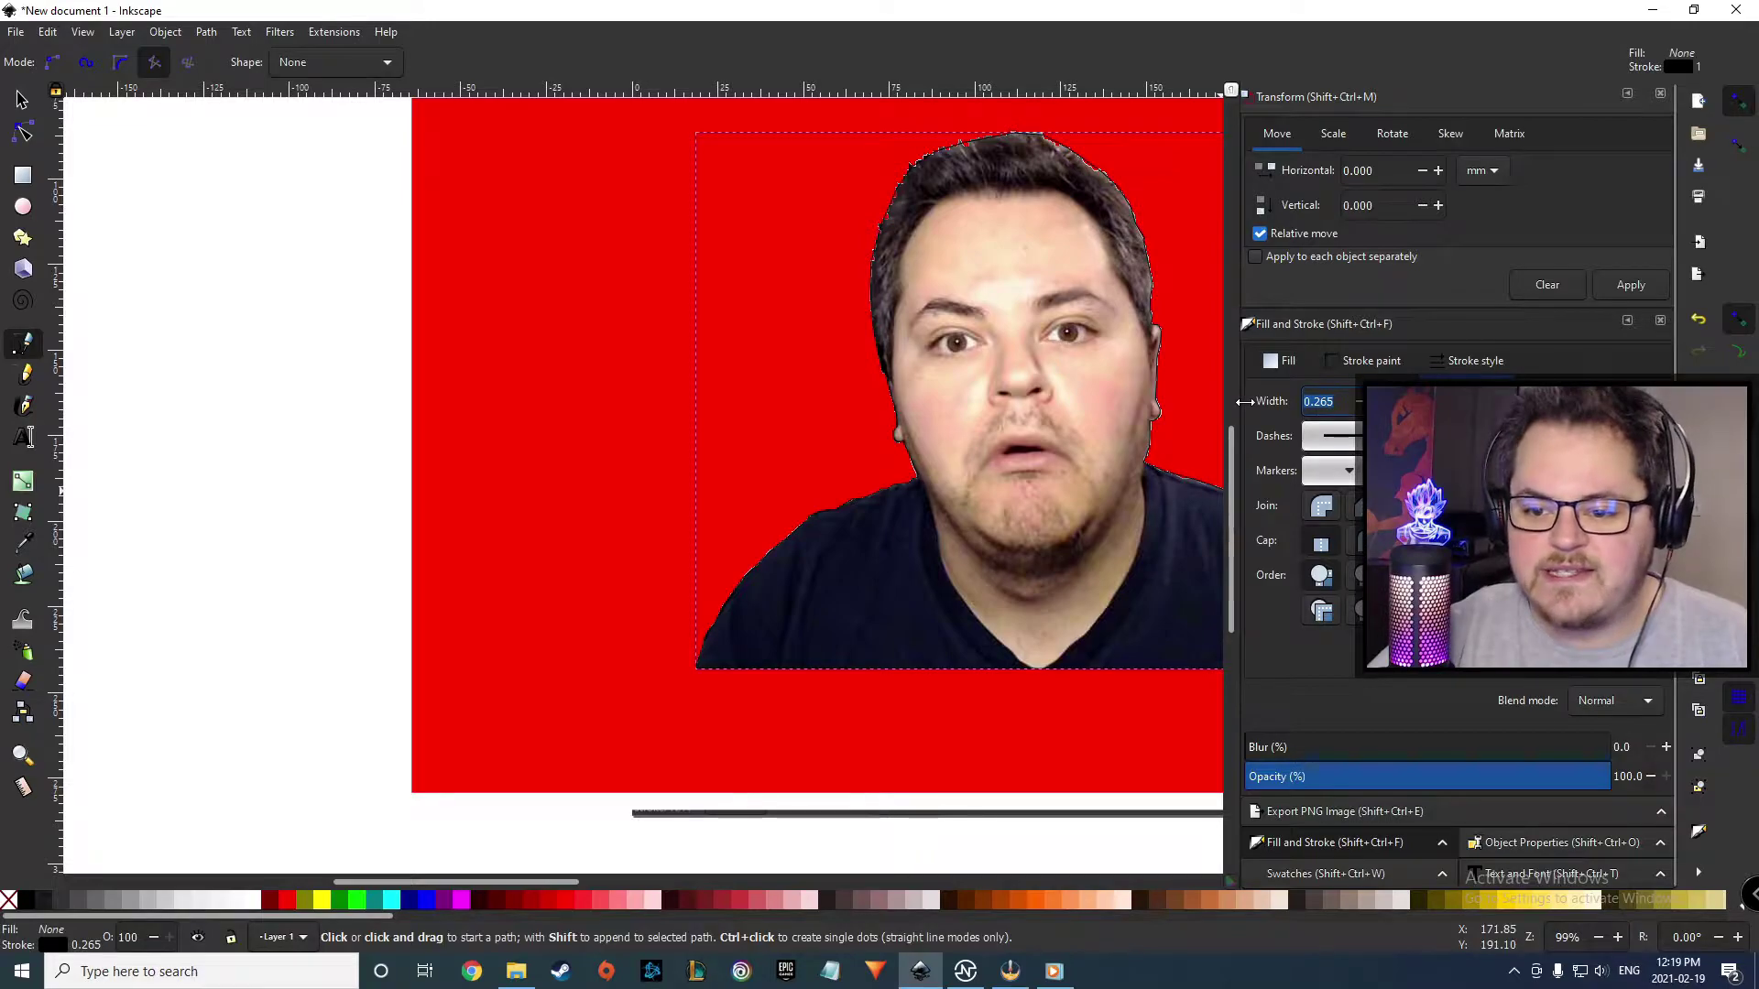
pyautogui.write('5')
pyautogui.press('Return')
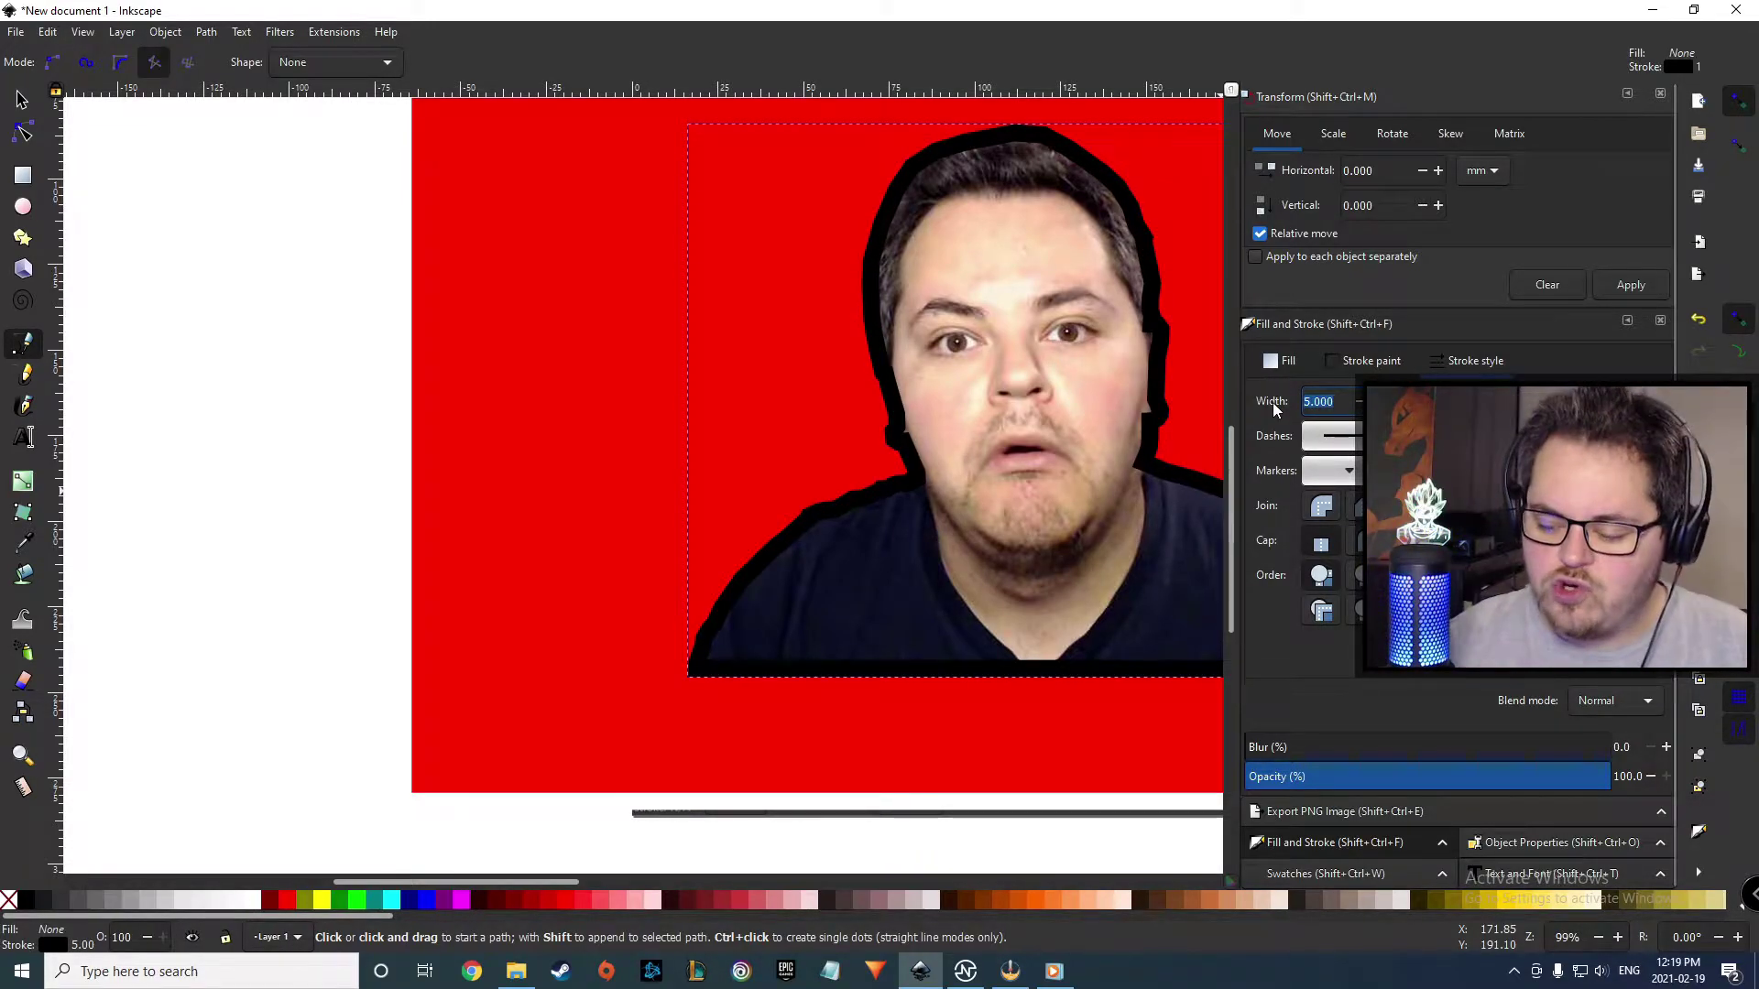
pyautogui.click(1372, 362)
pyautogui.moveTo(1430, 558); pyautogui.dragTo(1581, 558)
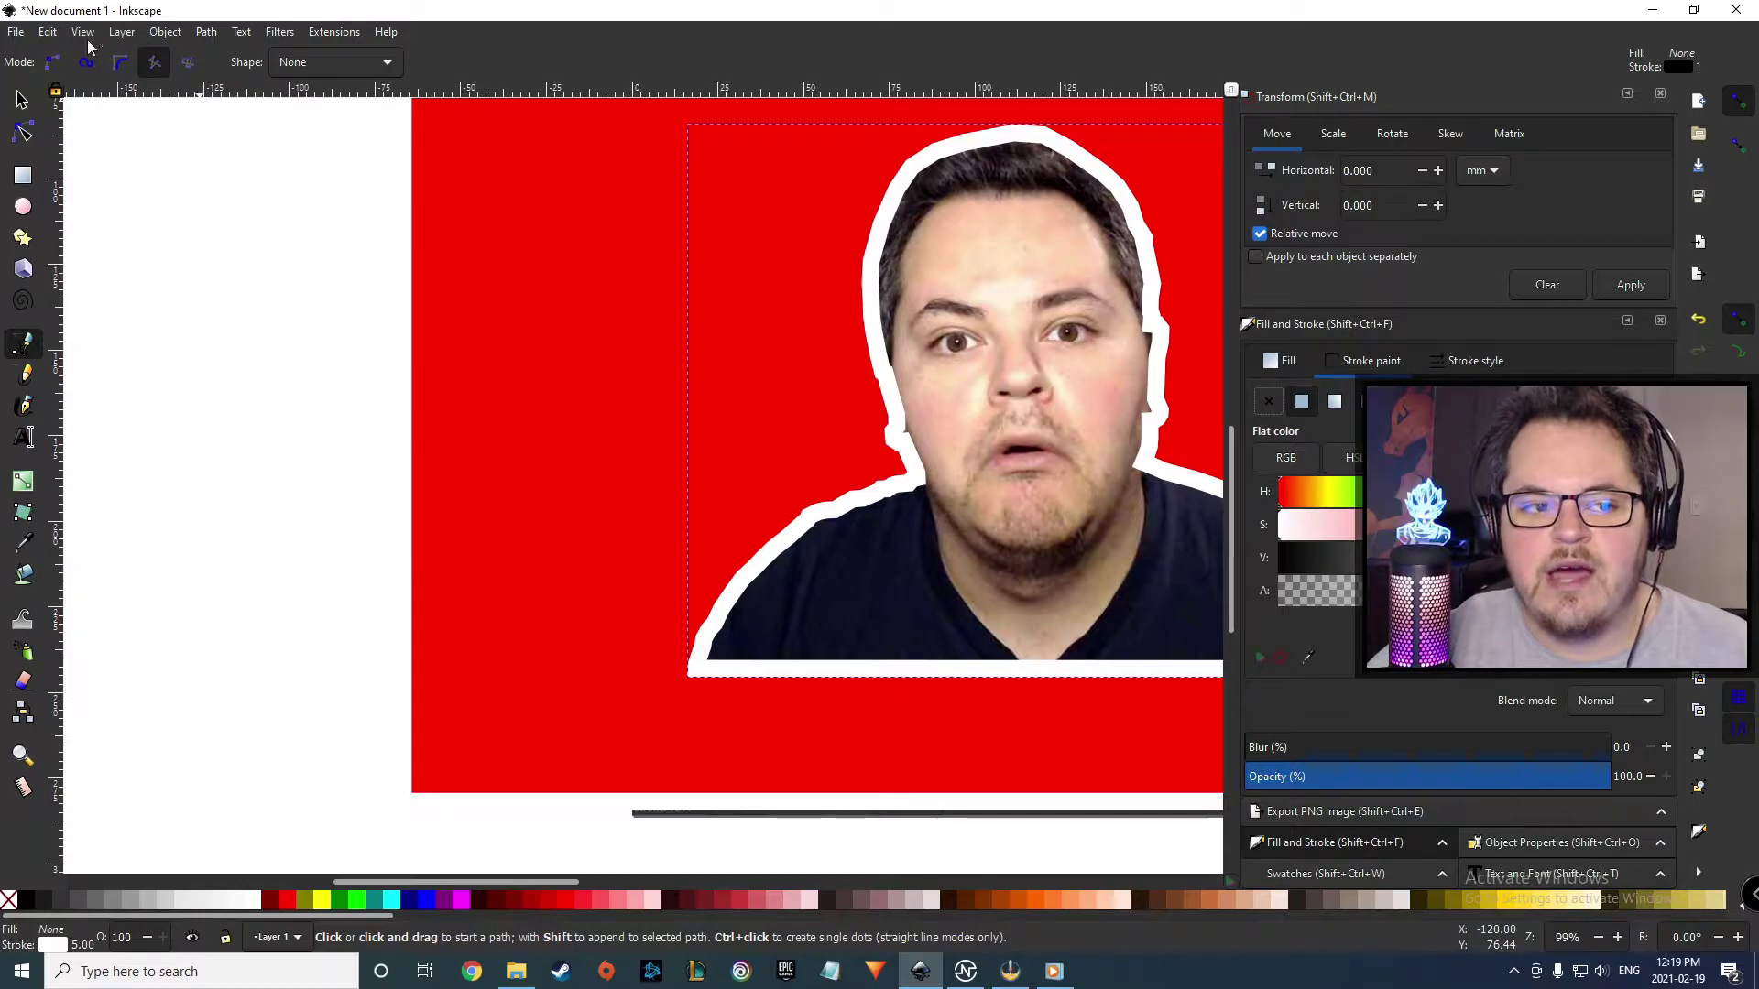
# - Lower the white outline one step behind the portrait and raise it back in front
pyautogui.click(19, 103)
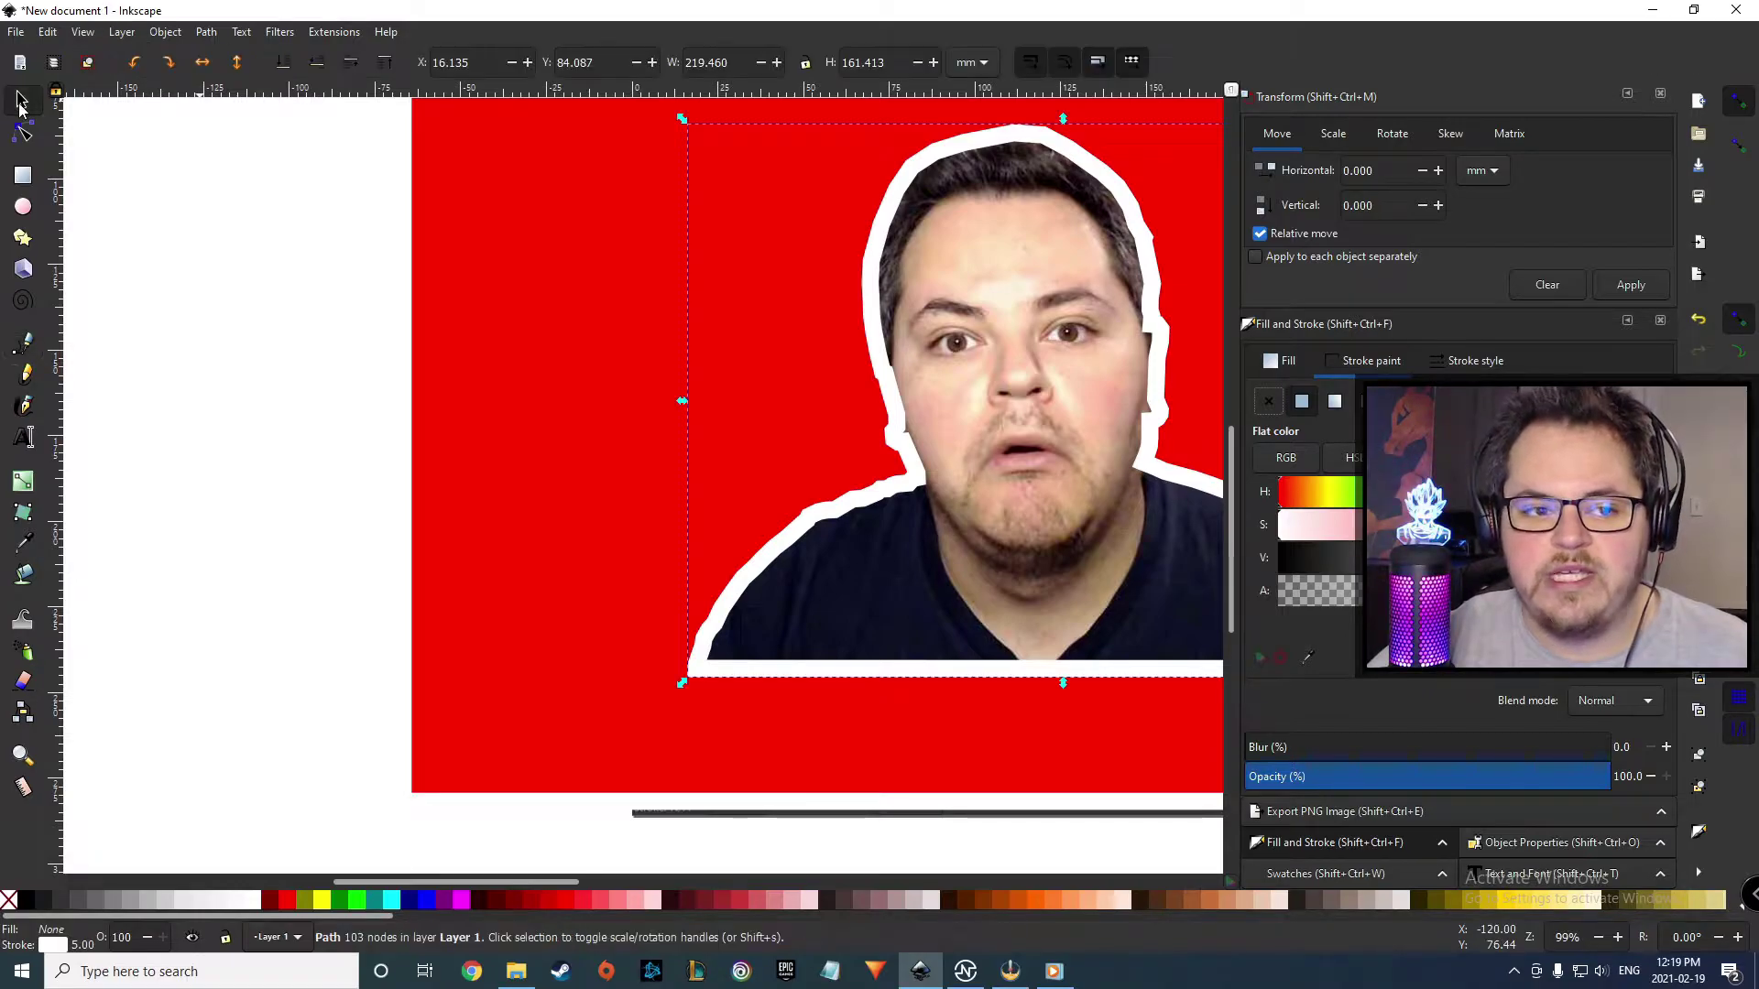
pyautogui.click(318, 68)
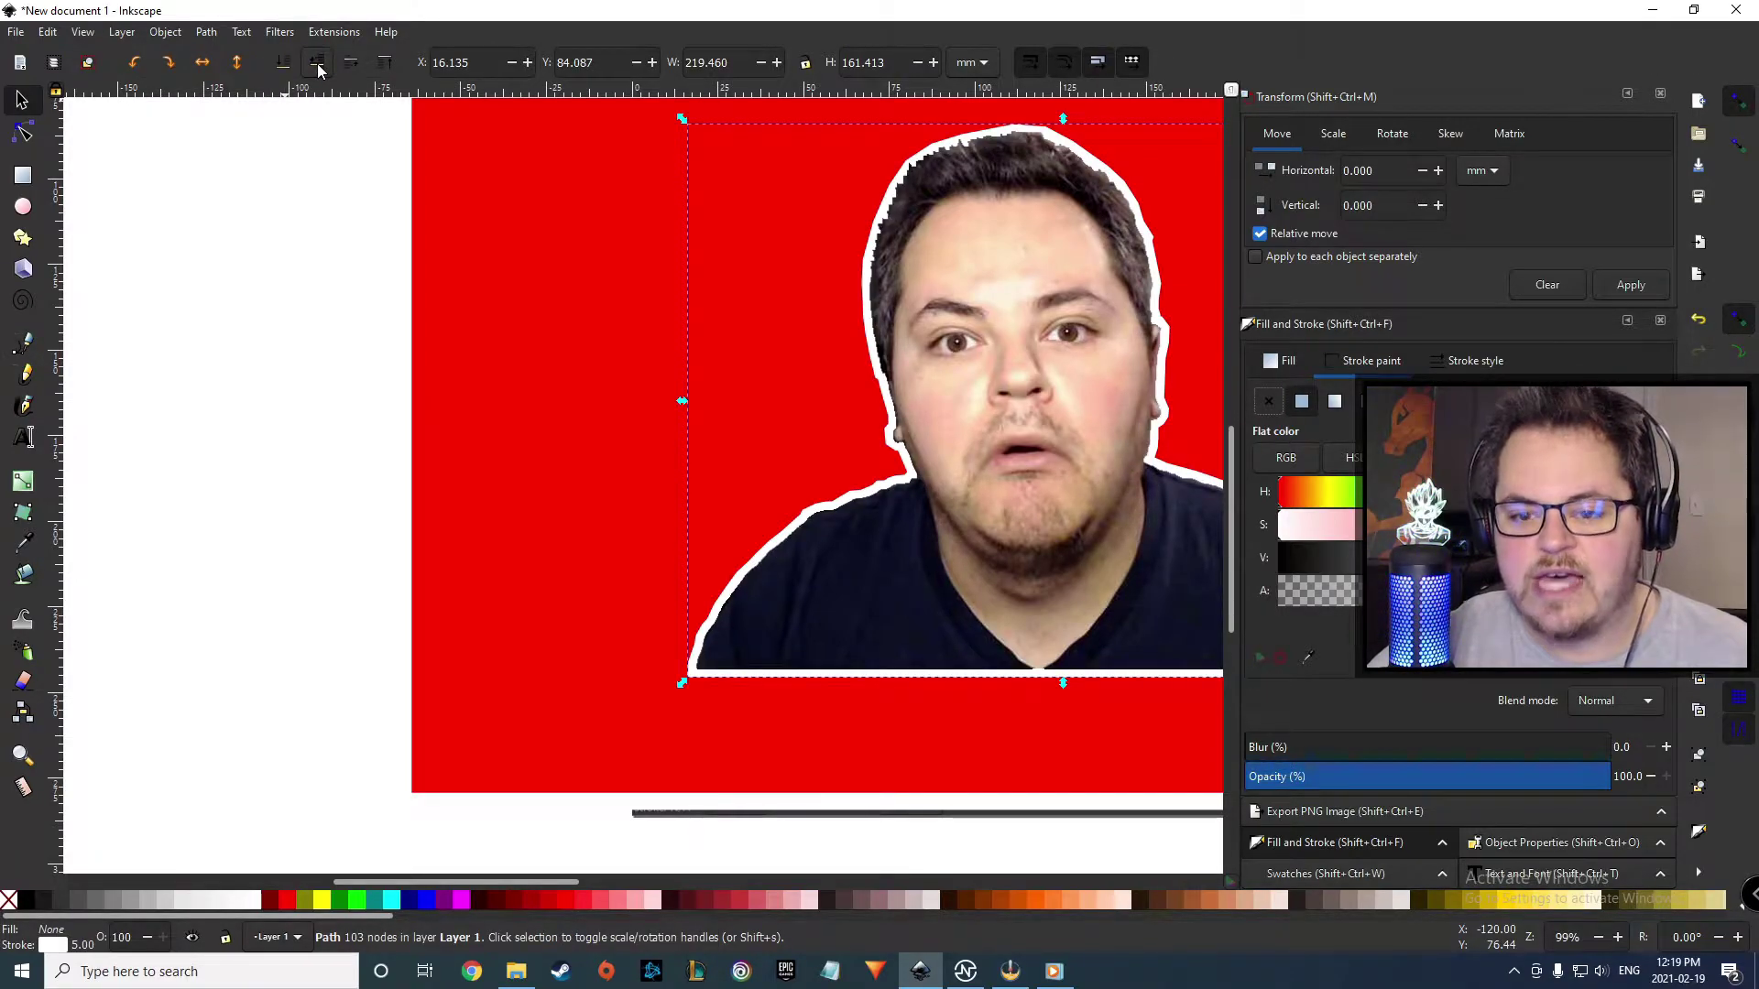
pyautogui.hscroll(6, 818, 546)
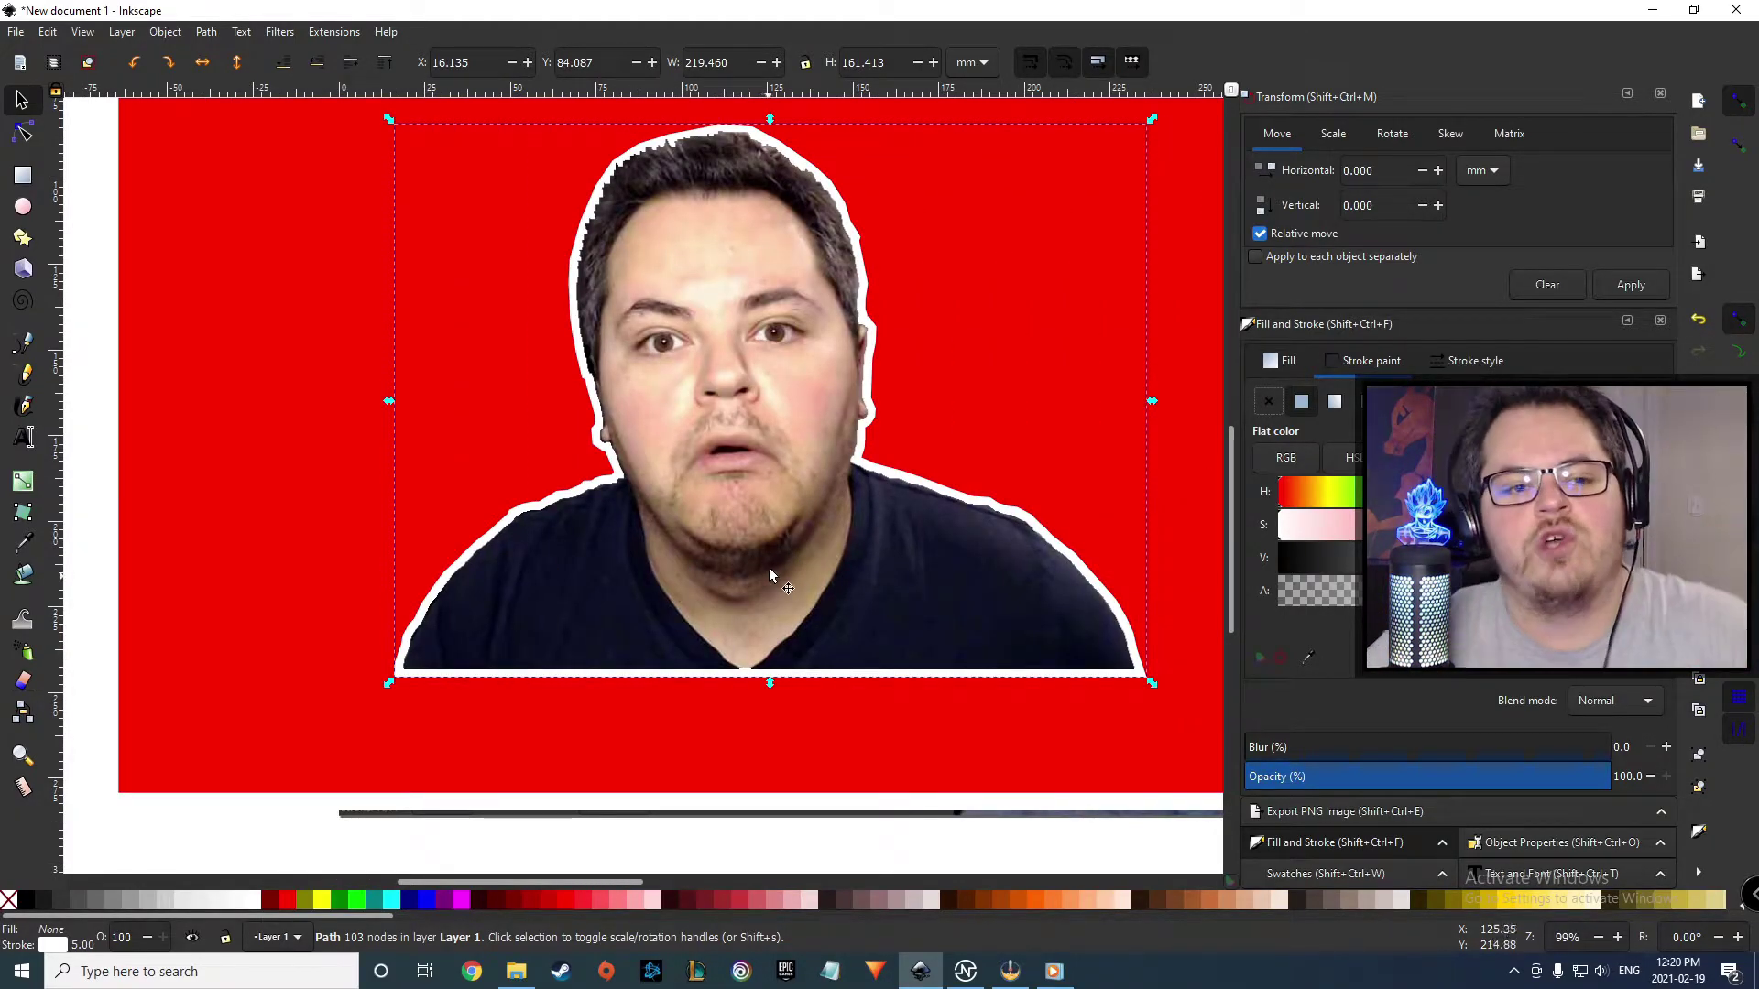
pyautogui.click(351, 64)
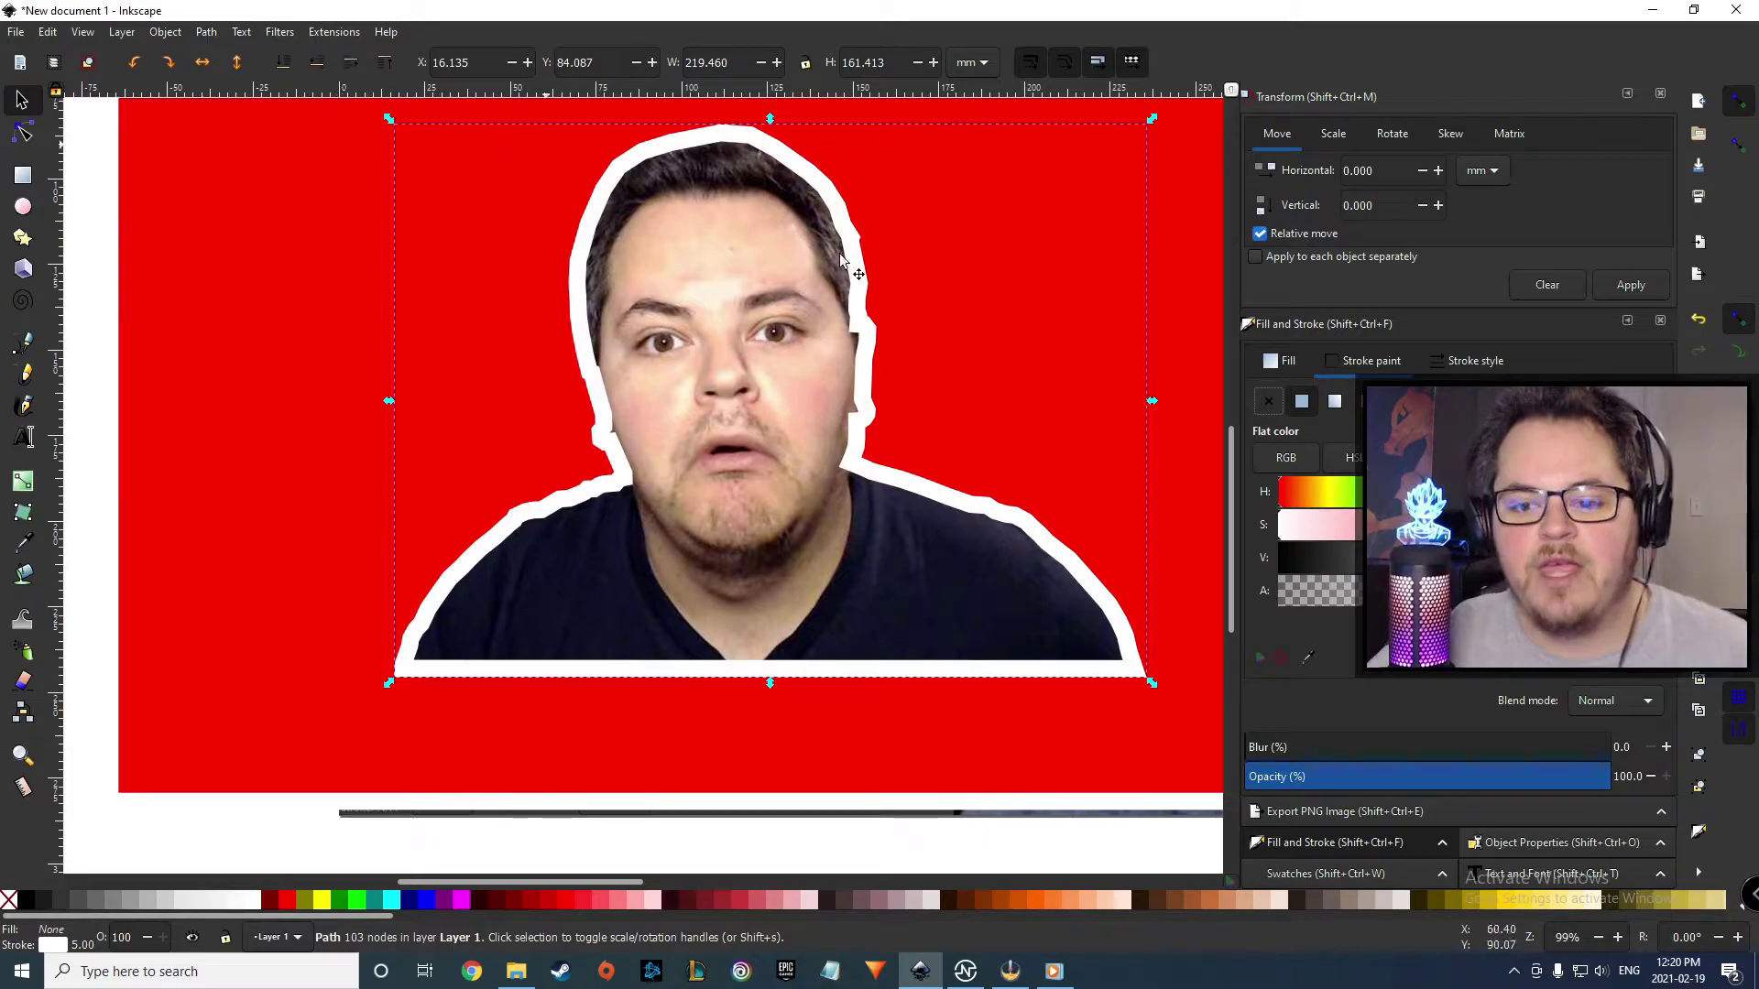
# - Give the traced outline a flat white fill and lower it one step behind the portrait
pyautogui.click(1280, 362)
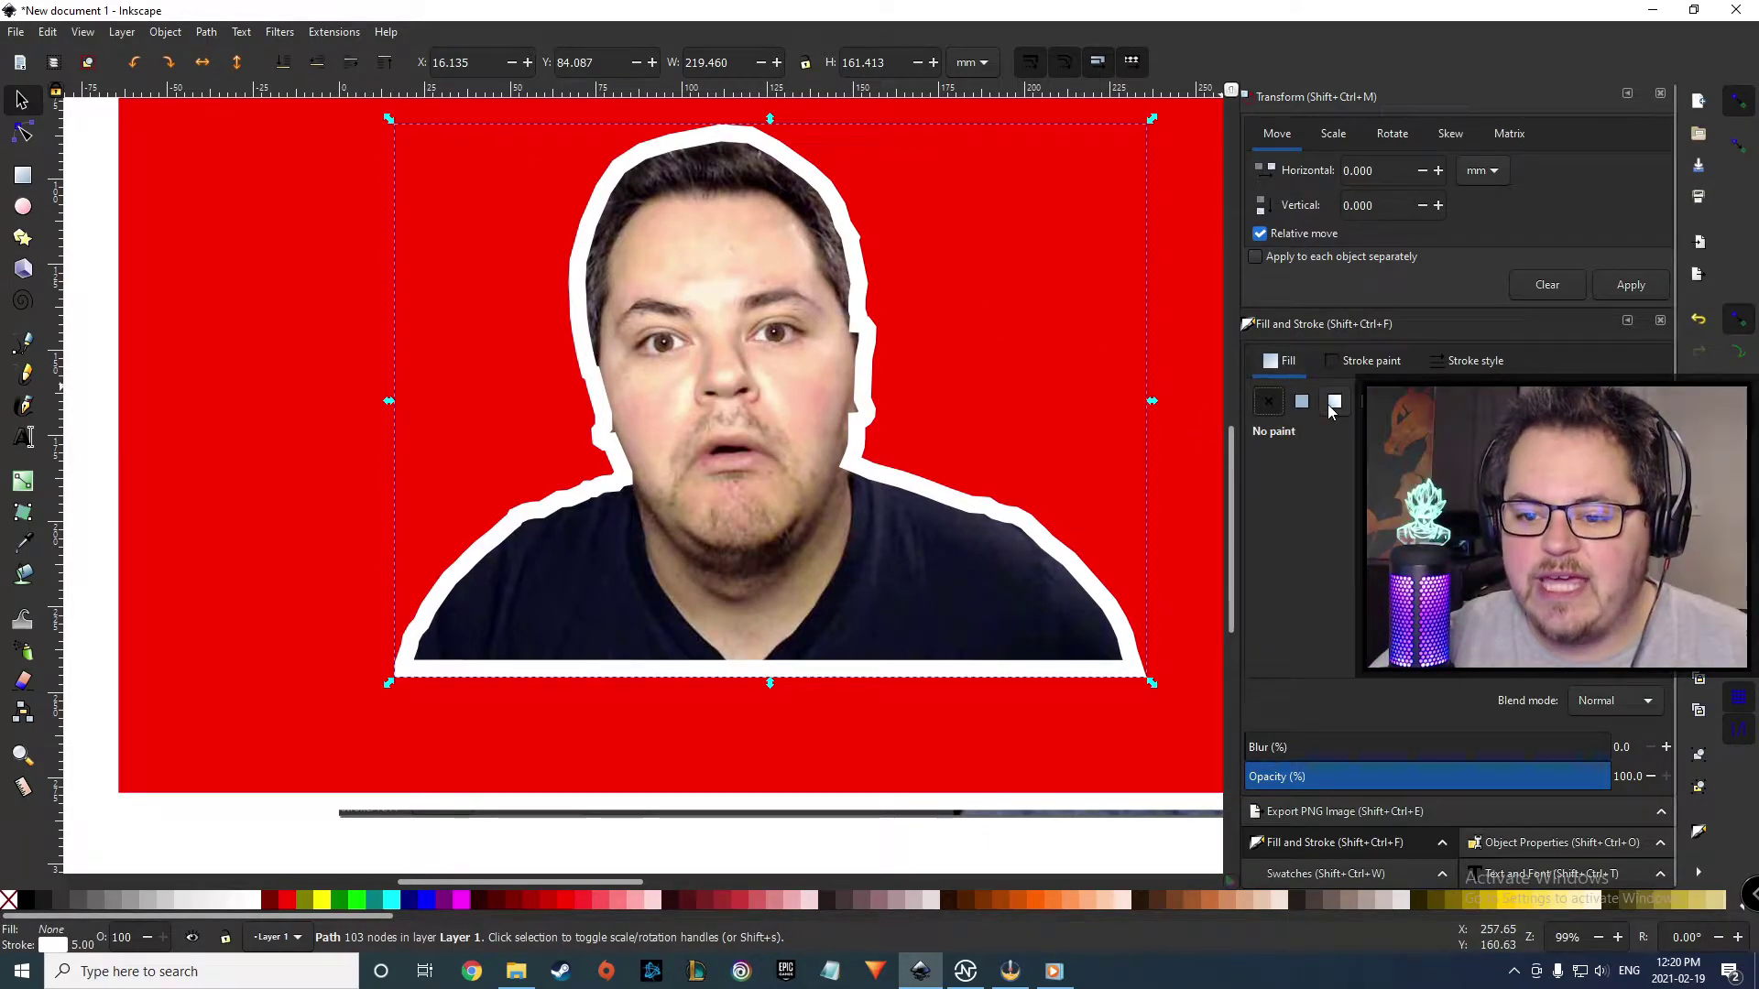
pyautogui.click(1301, 403)
pyautogui.moveTo(1324, 526); pyautogui.dragTo(1151, 523)
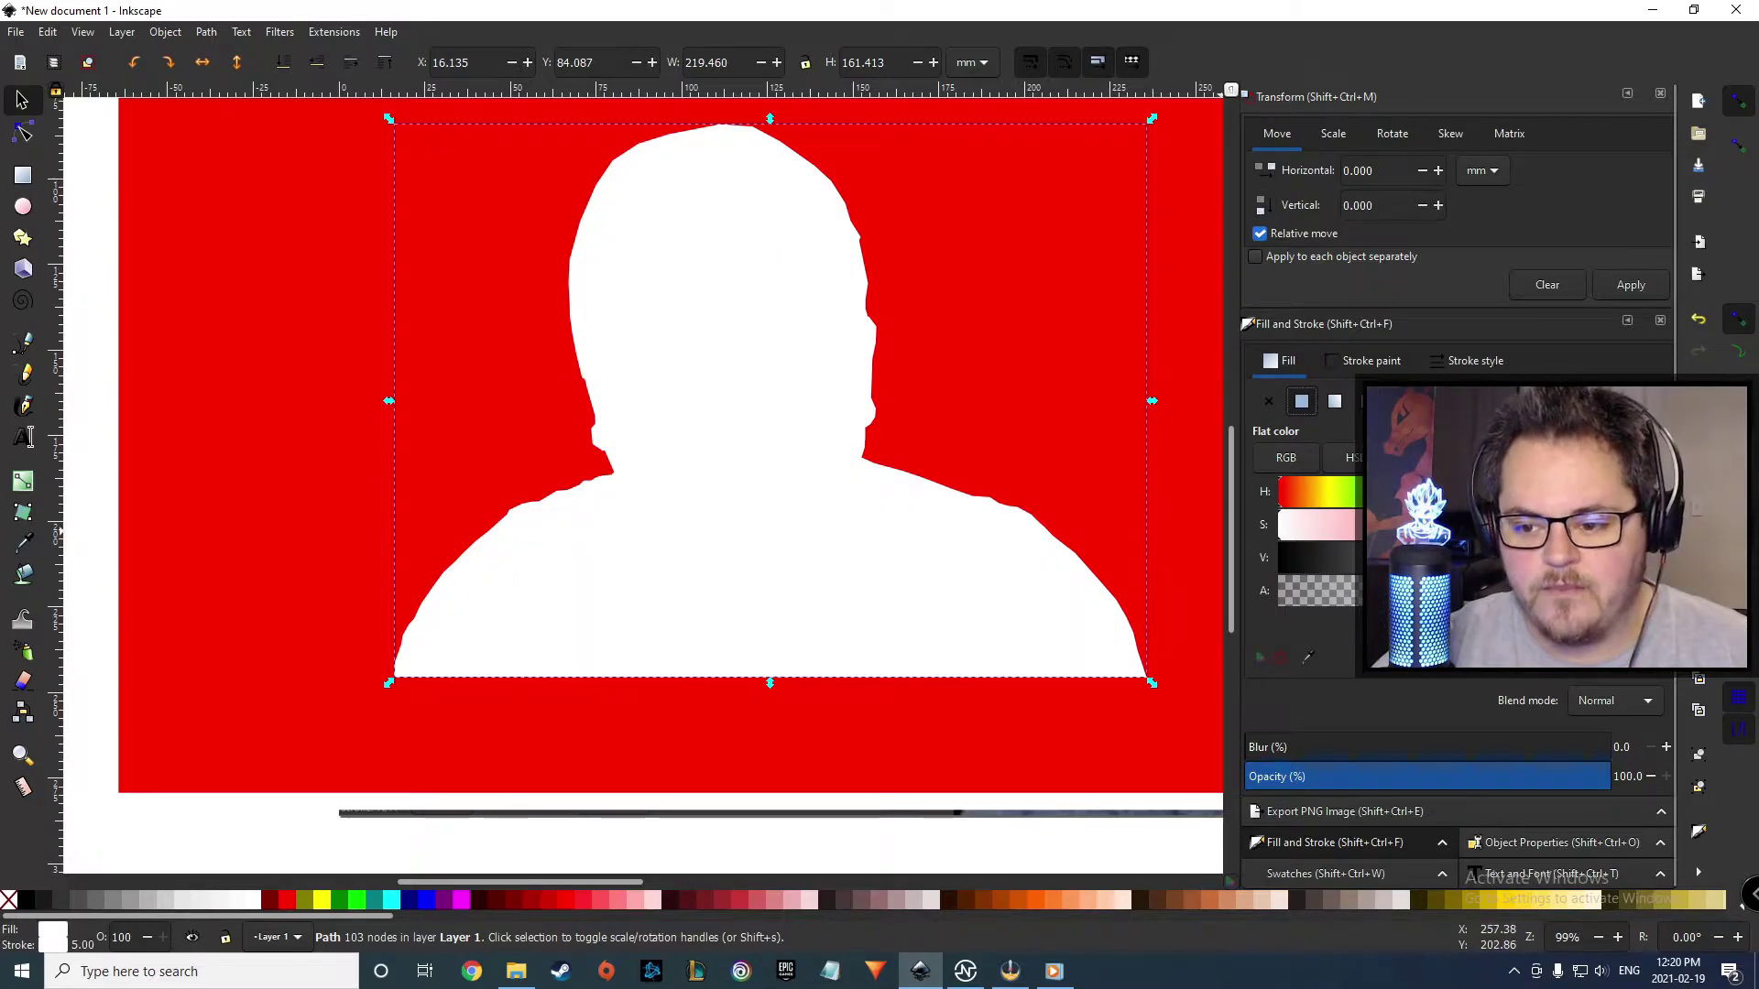
pyautogui.click(316, 64)
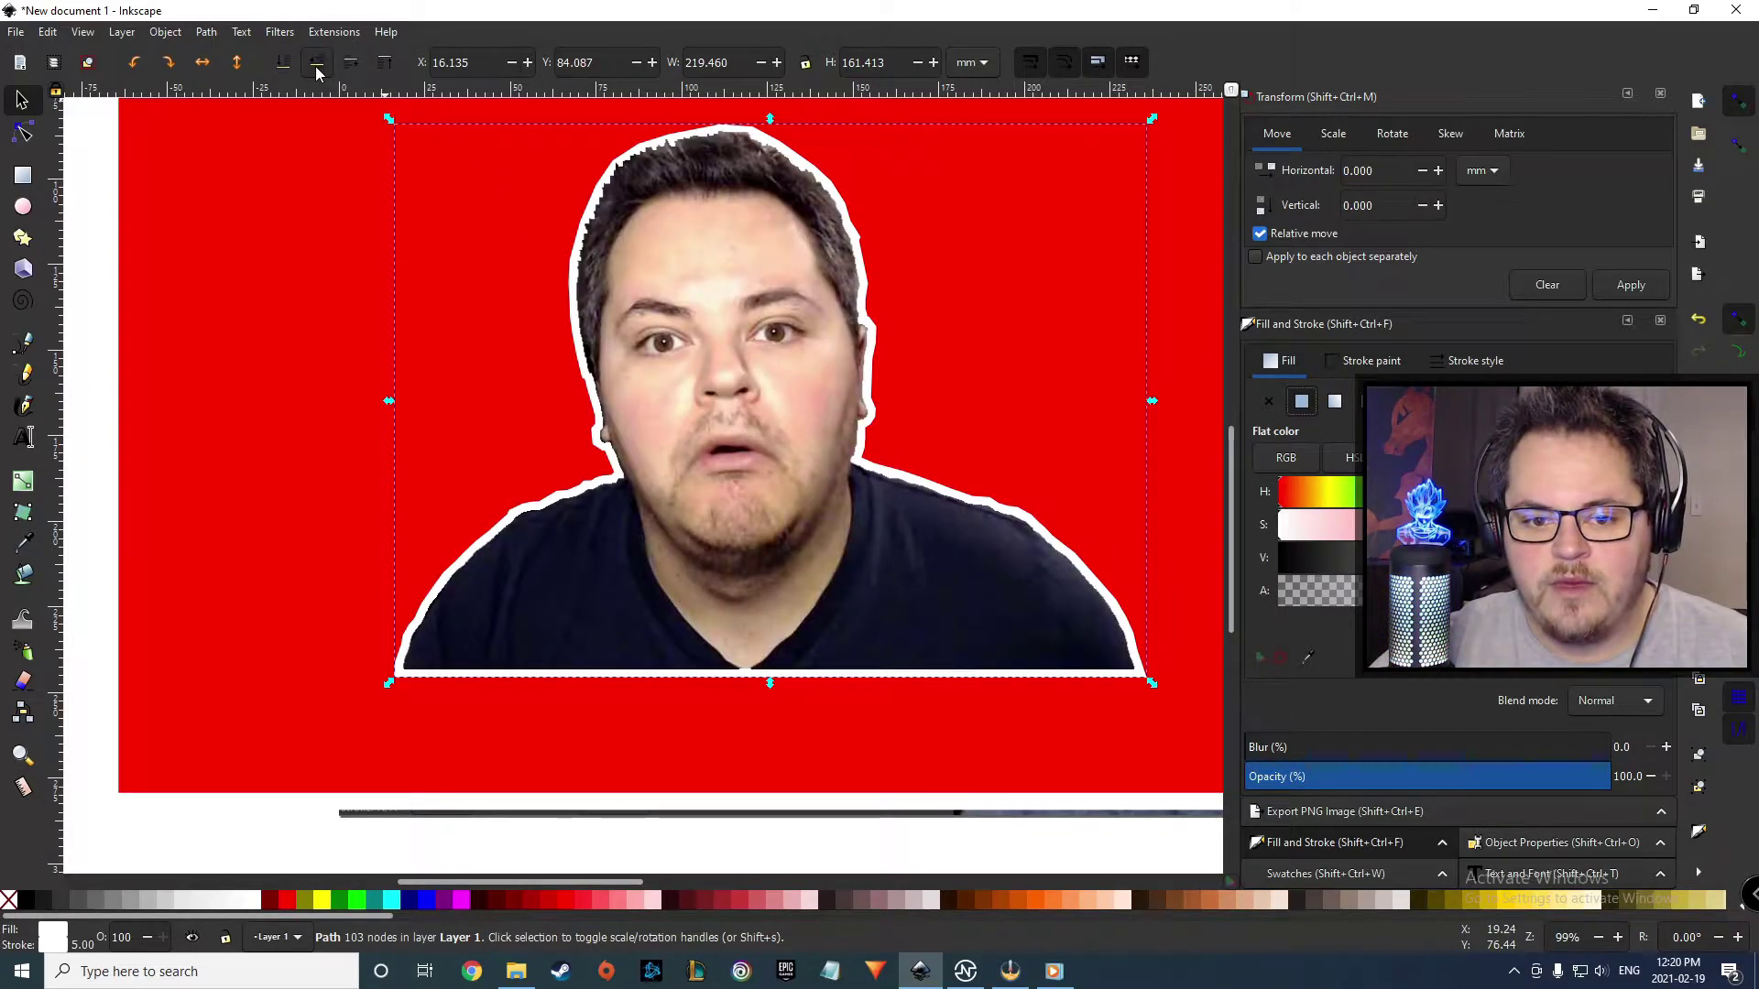
# - Blur the white silhouette by 24.7%, check it along the hair edge, and reduce the blur to 9.7%
pyautogui.moveTo(1259, 749); pyautogui.dragTo(1334, 747)
pyautogui.keyDown('ctrl'); pyautogui.scroll(5, 645, 179); pyautogui.keyUp('ctrl')
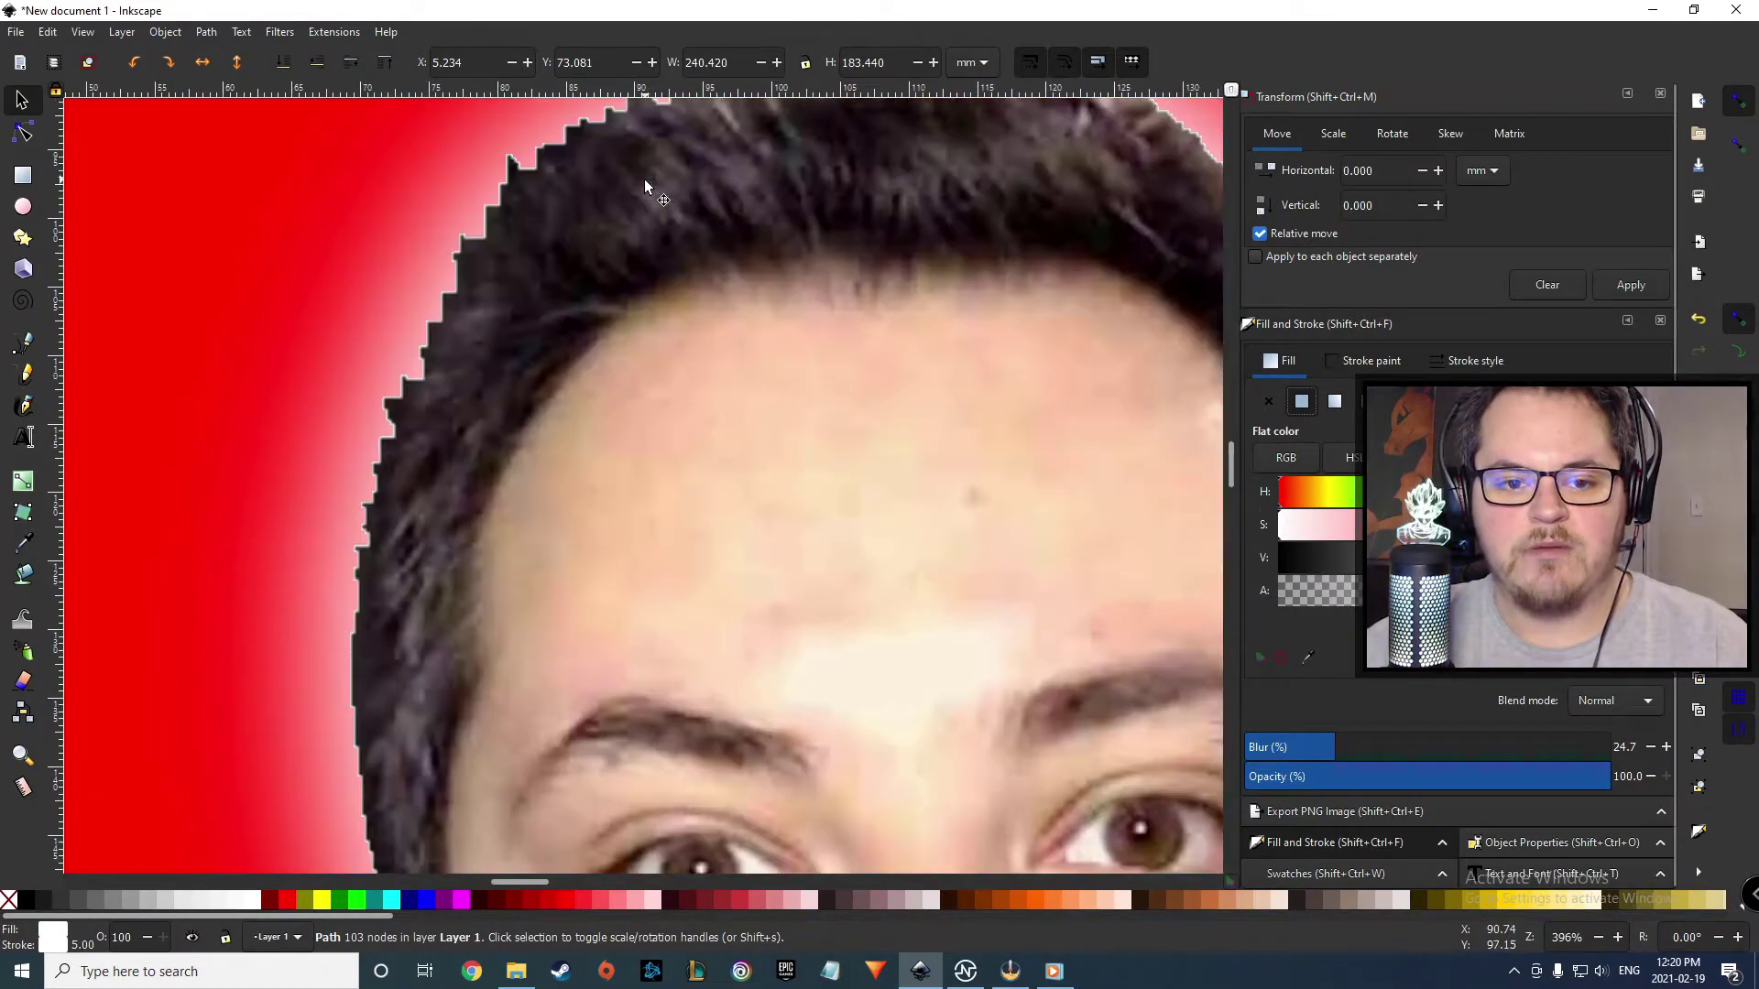
pyautogui.scroll(4, 639, 187)
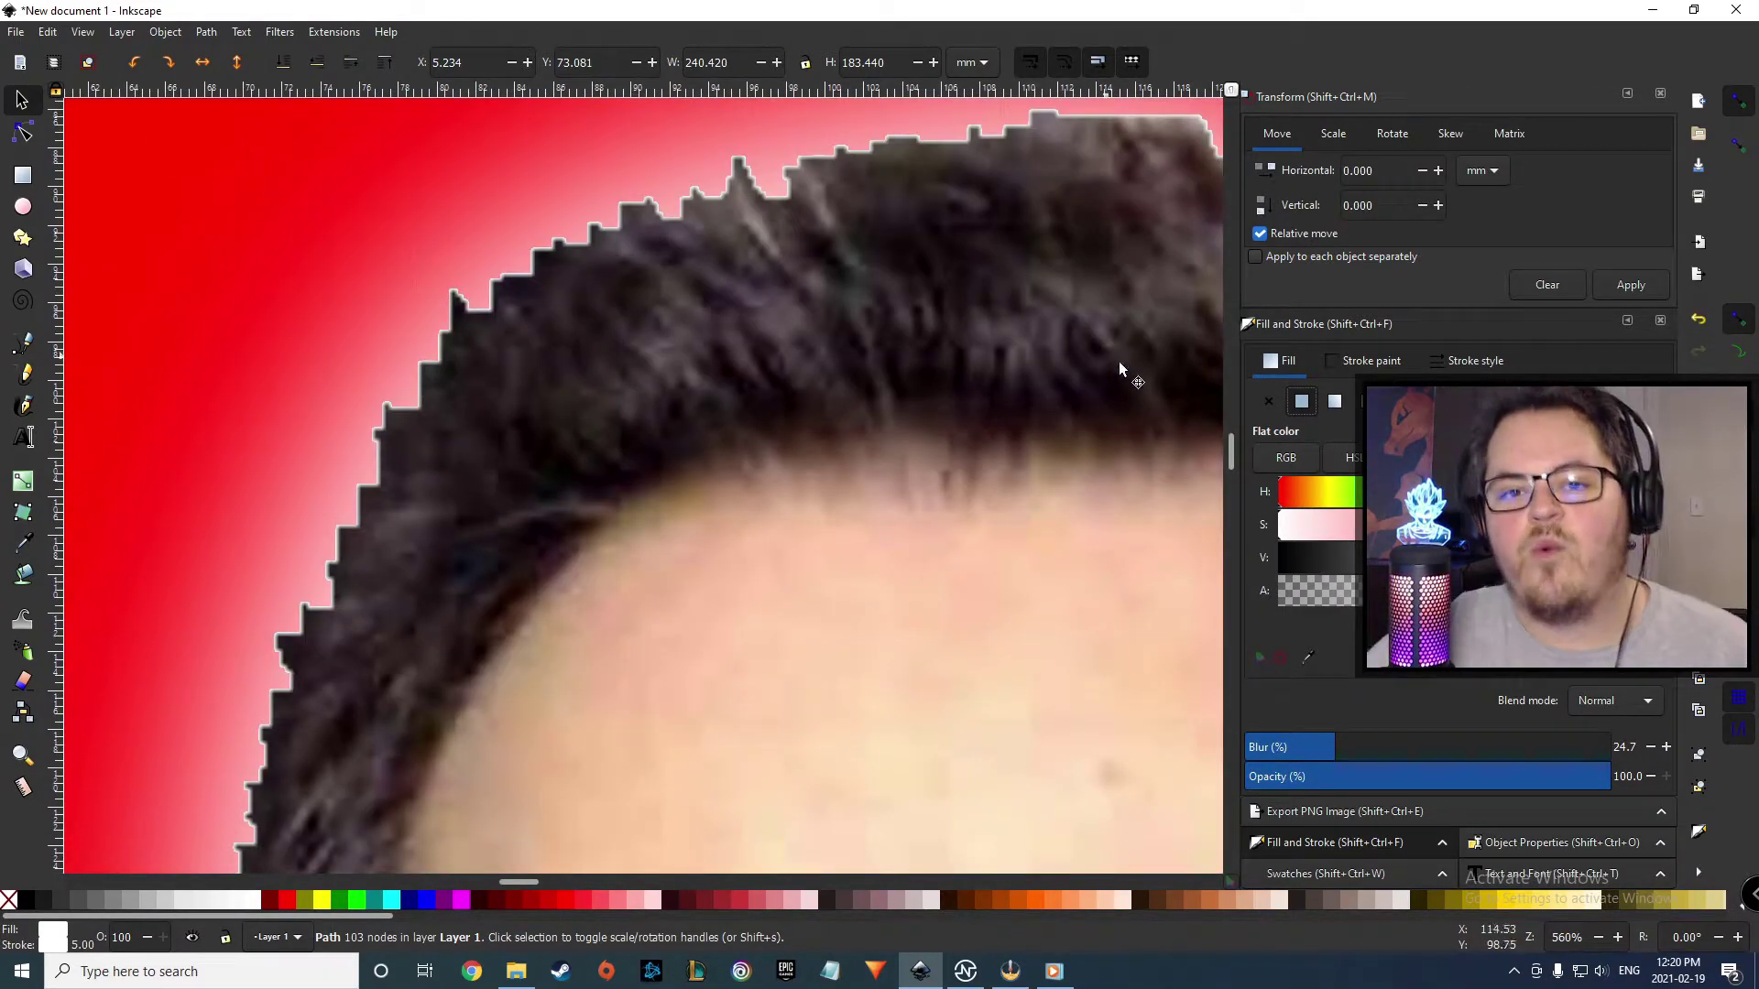
pyautogui.moveTo(1328, 753); pyautogui.dragTo(1281, 751)
pyautogui.scroll(-5, 976, 760)
pyautogui.scroll(-6, 1035, 767)
pyautogui.hscroll(6, 973, 672)
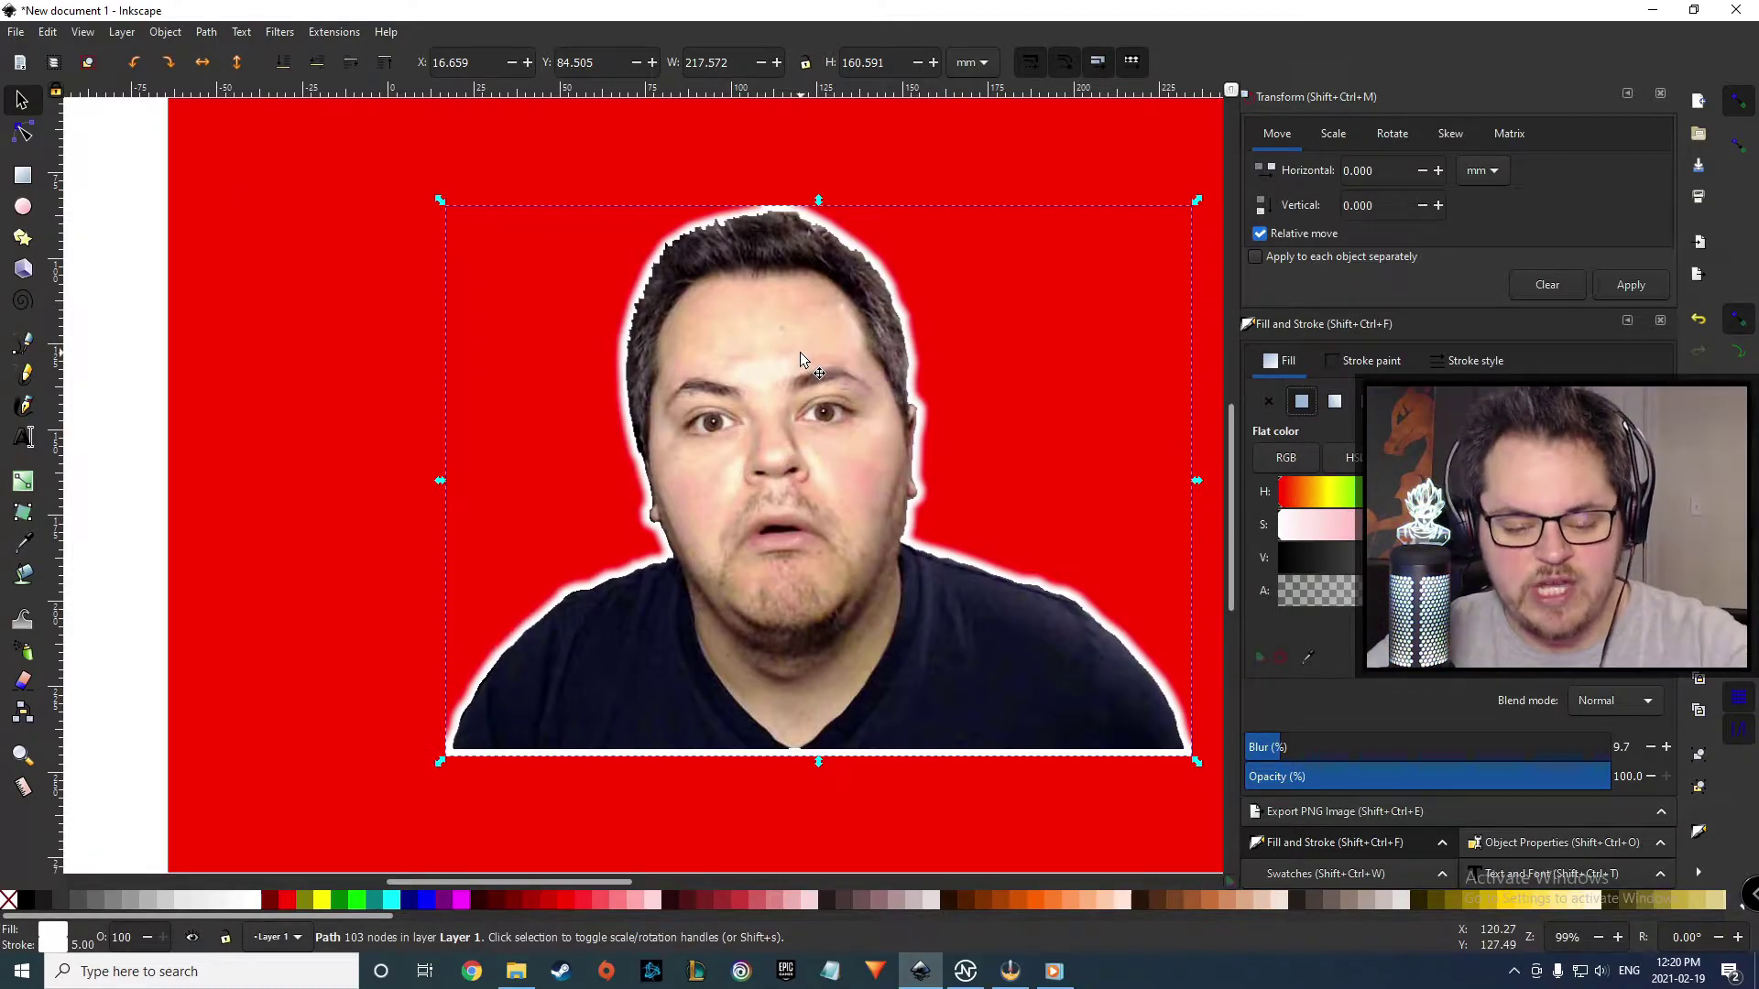
pyautogui.hotkey('ctrl', 'a')
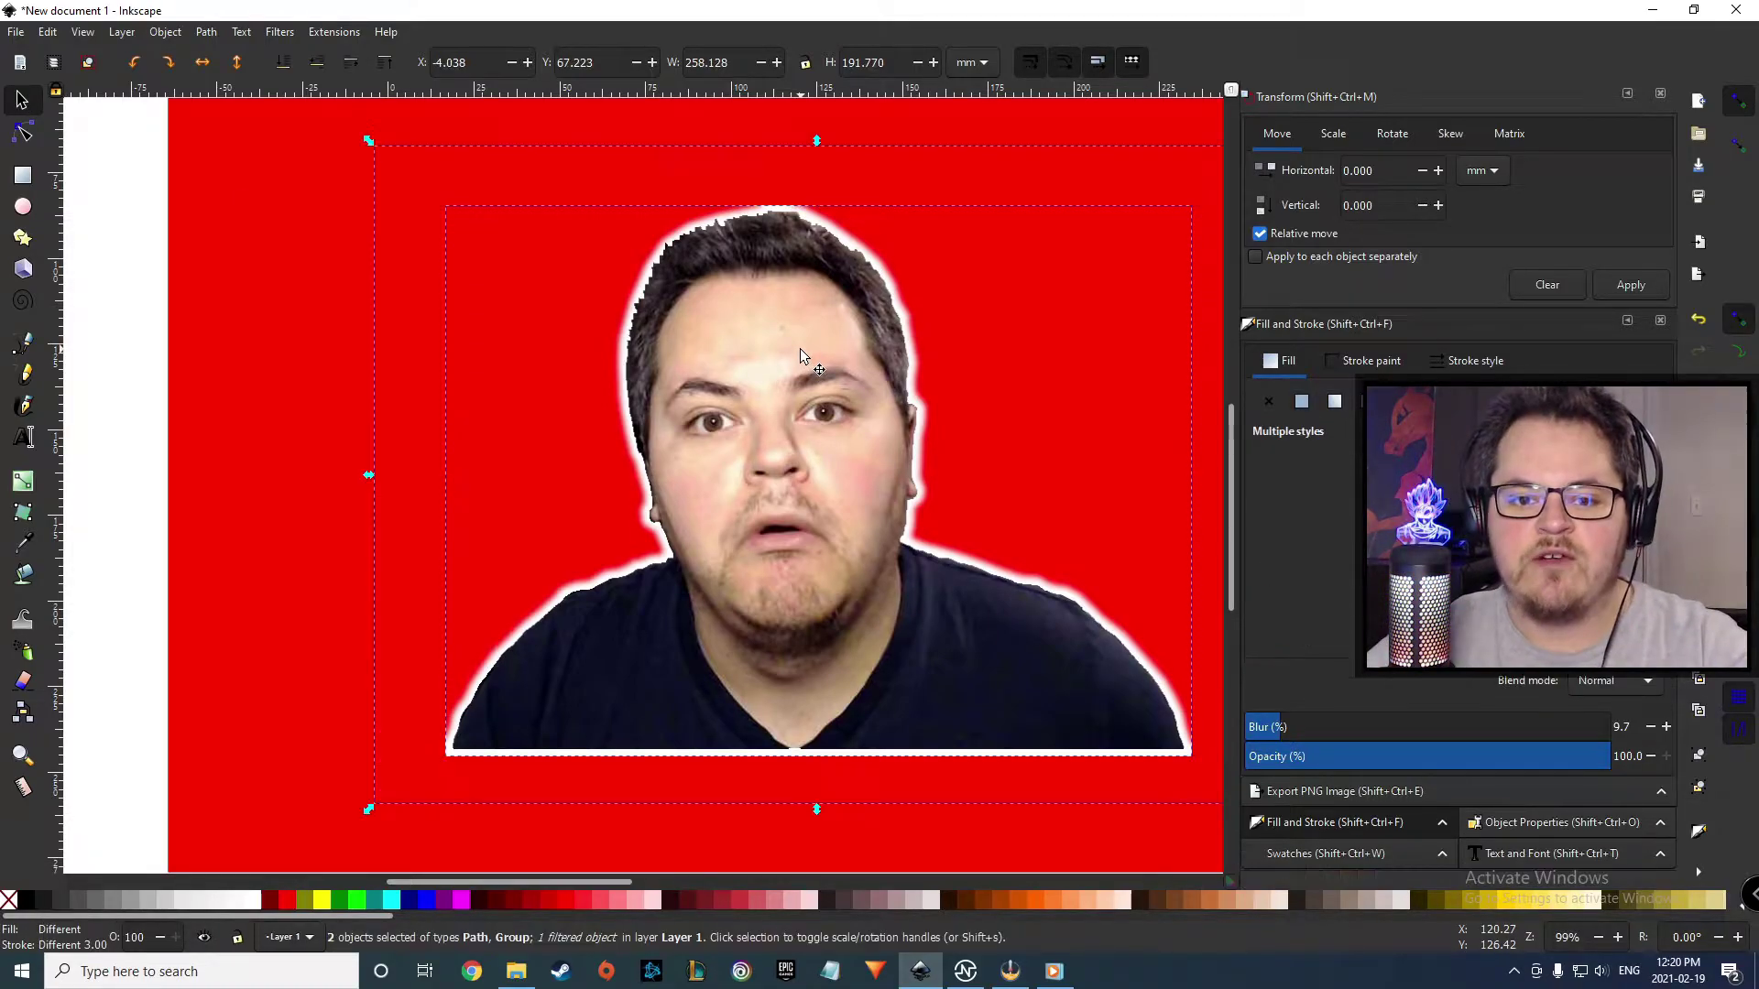
pyautogui.click(165, 32)
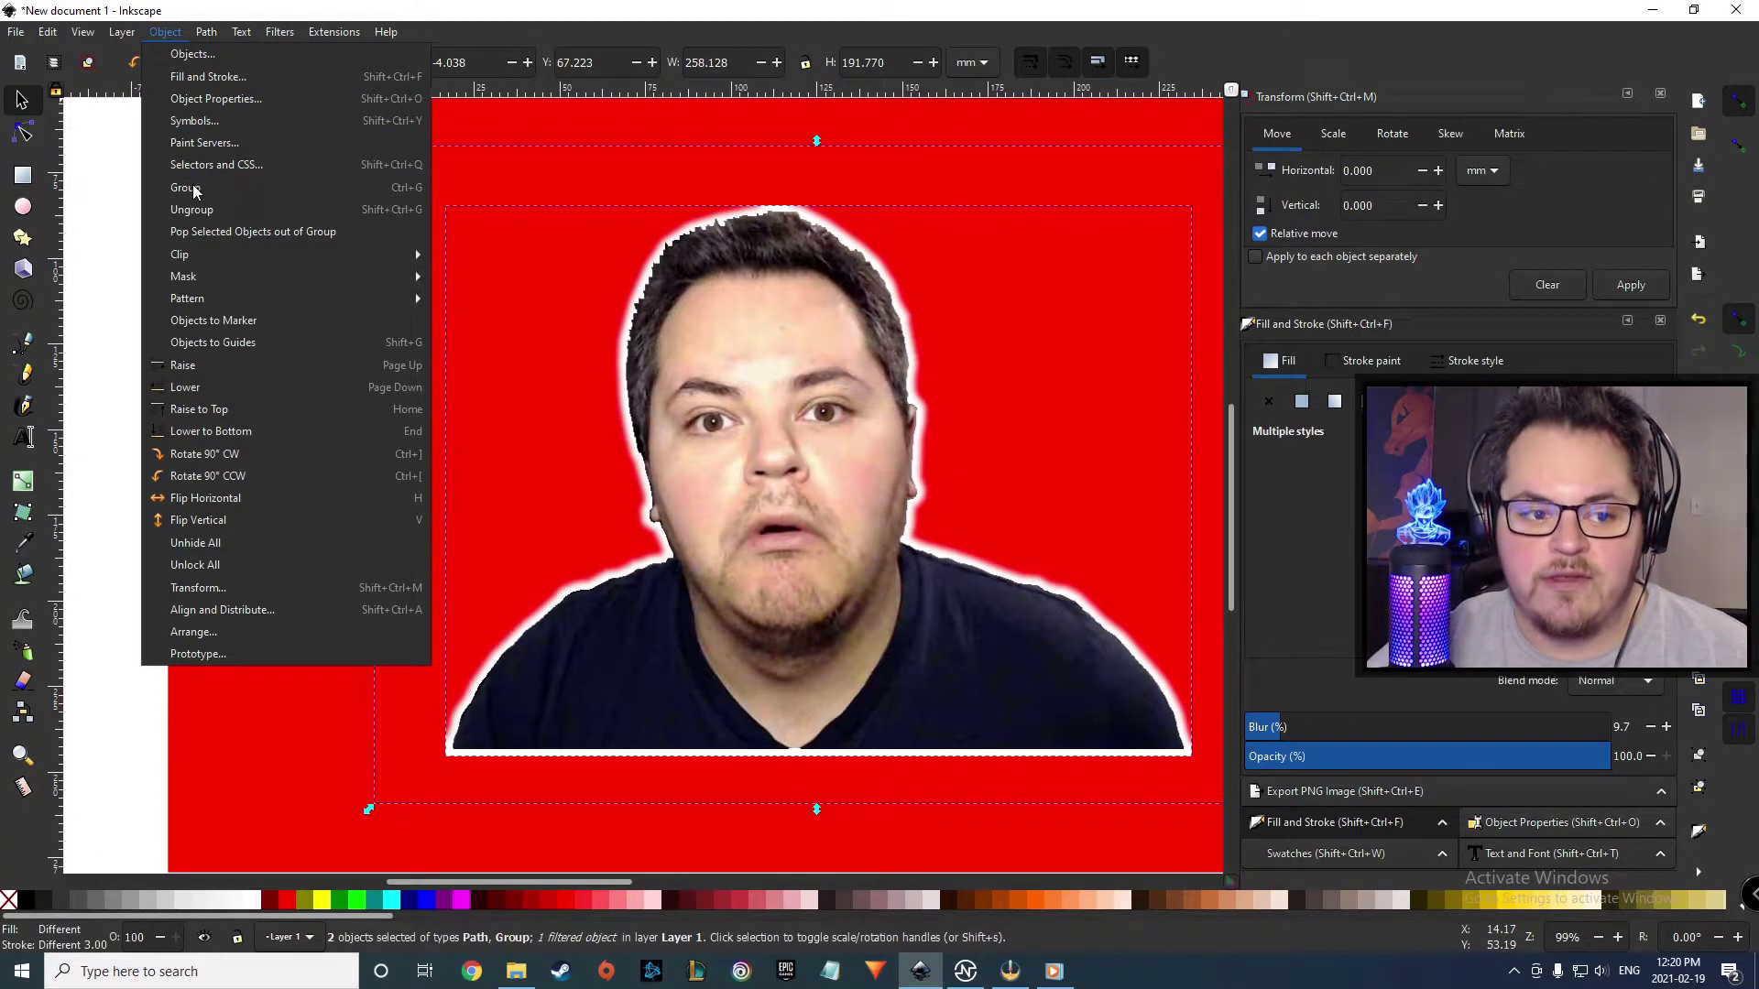
pyautogui.click(300, 9)
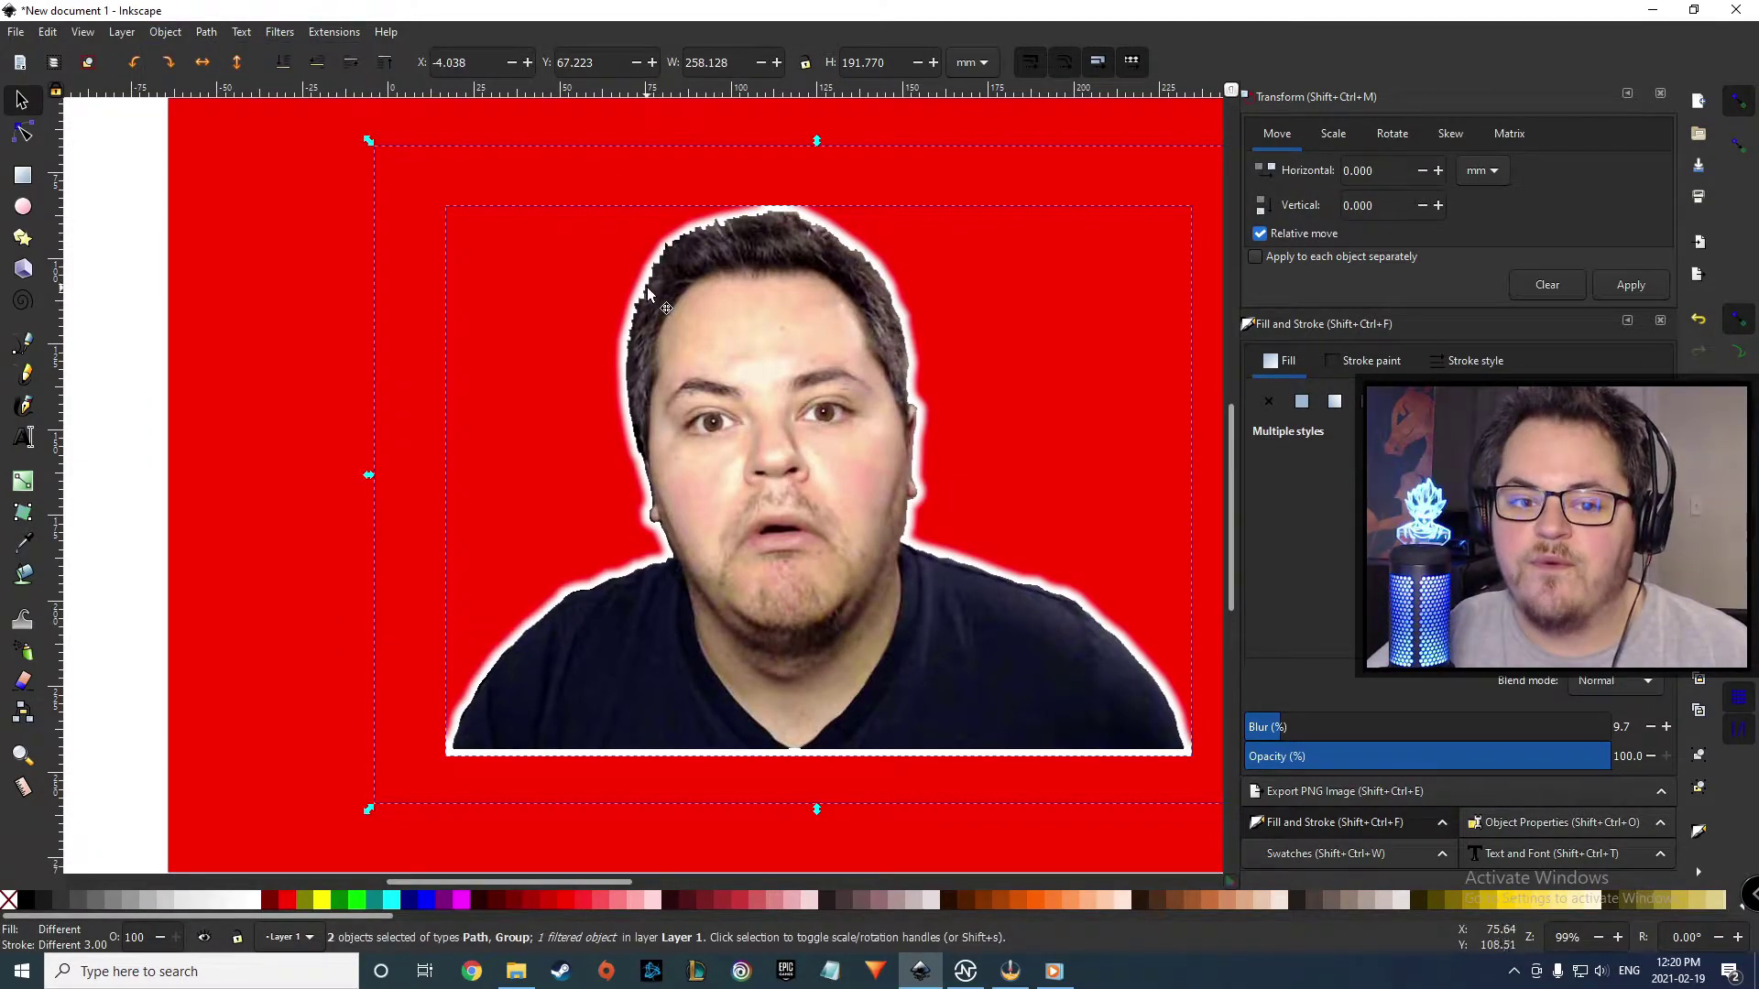
# - Try moving the portrait separately from its blurred white silhouette, undo the move, and clear the selection
pyautogui.click(846, 432)
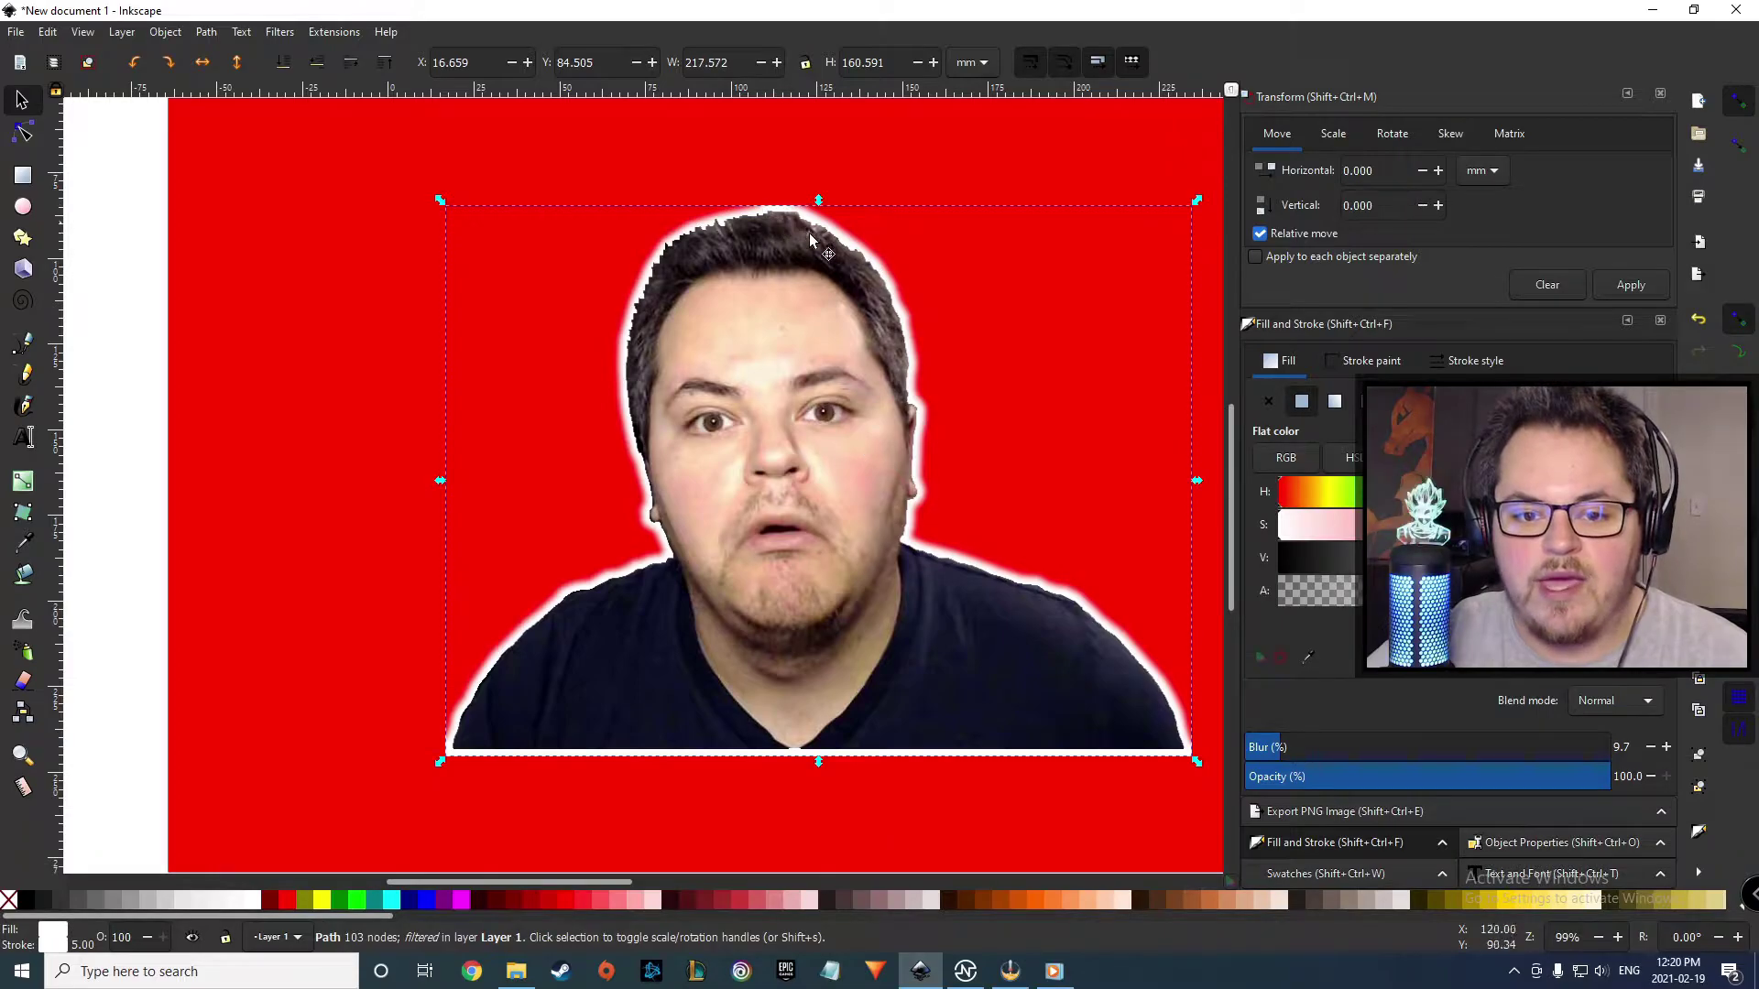
pyautogui.moveTo(978, 423); pyautogui.dragTo(944, 478)
pyautogui.hotkey('ctrl', 'z')
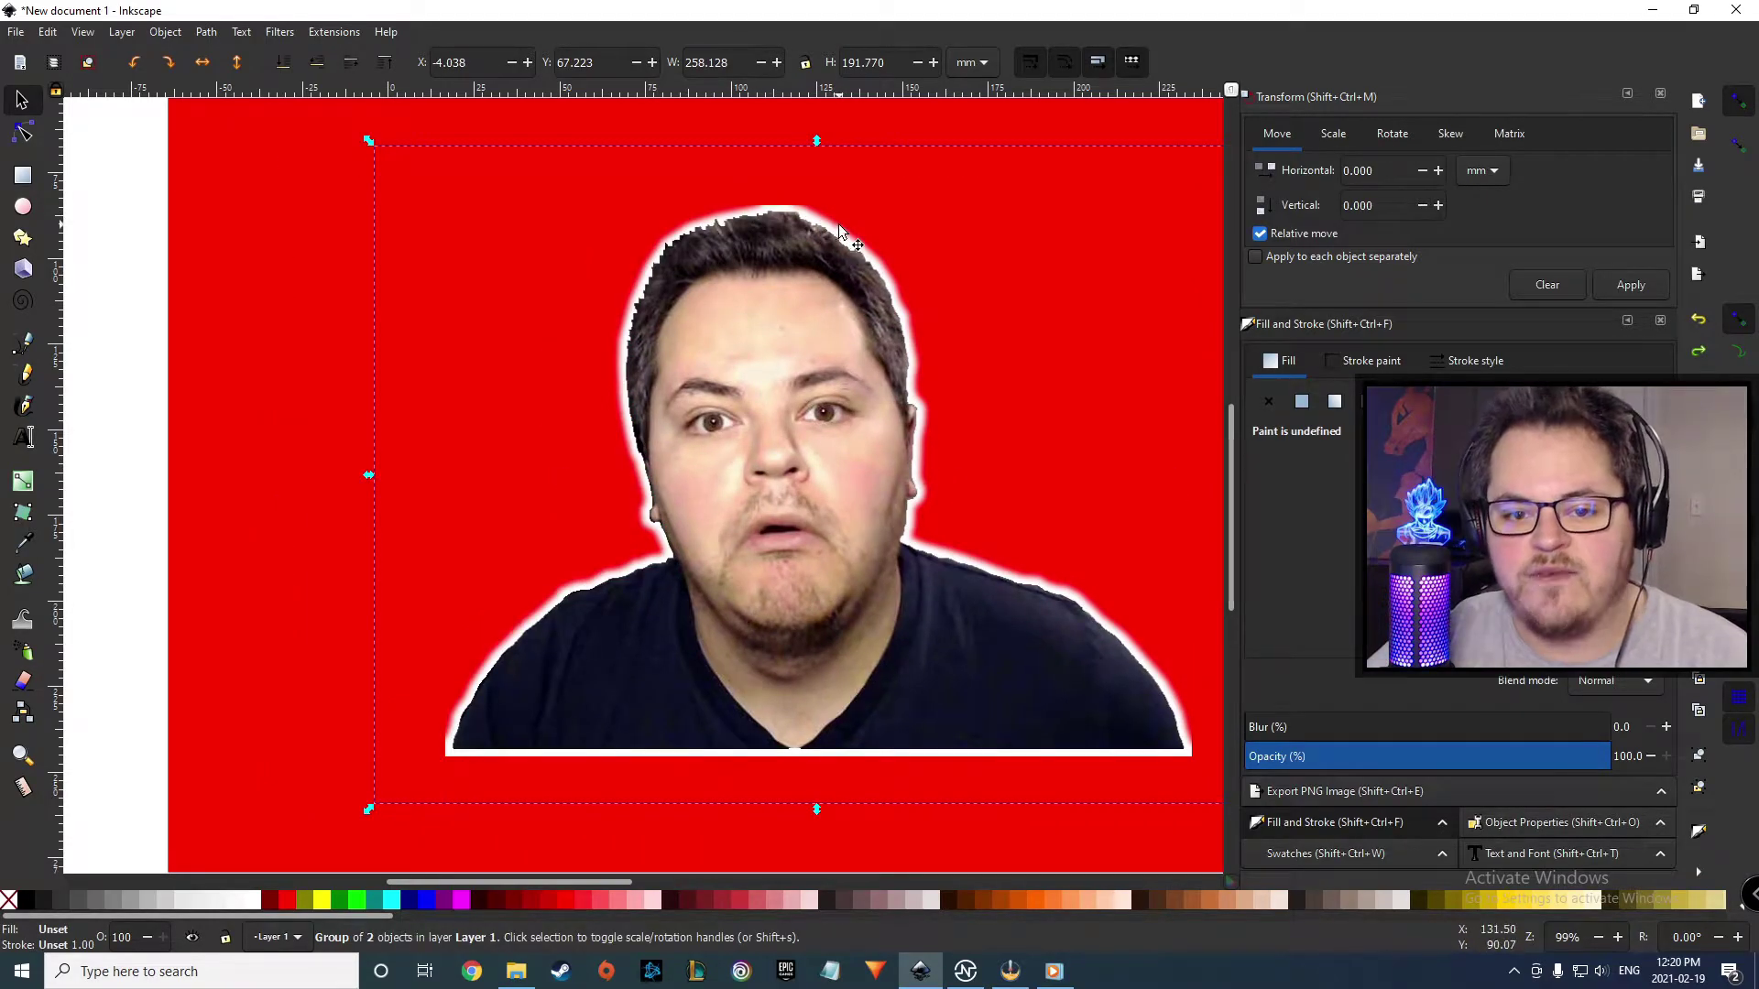
pyautogui.press('Escape')
pyautogui.click(831, 272)
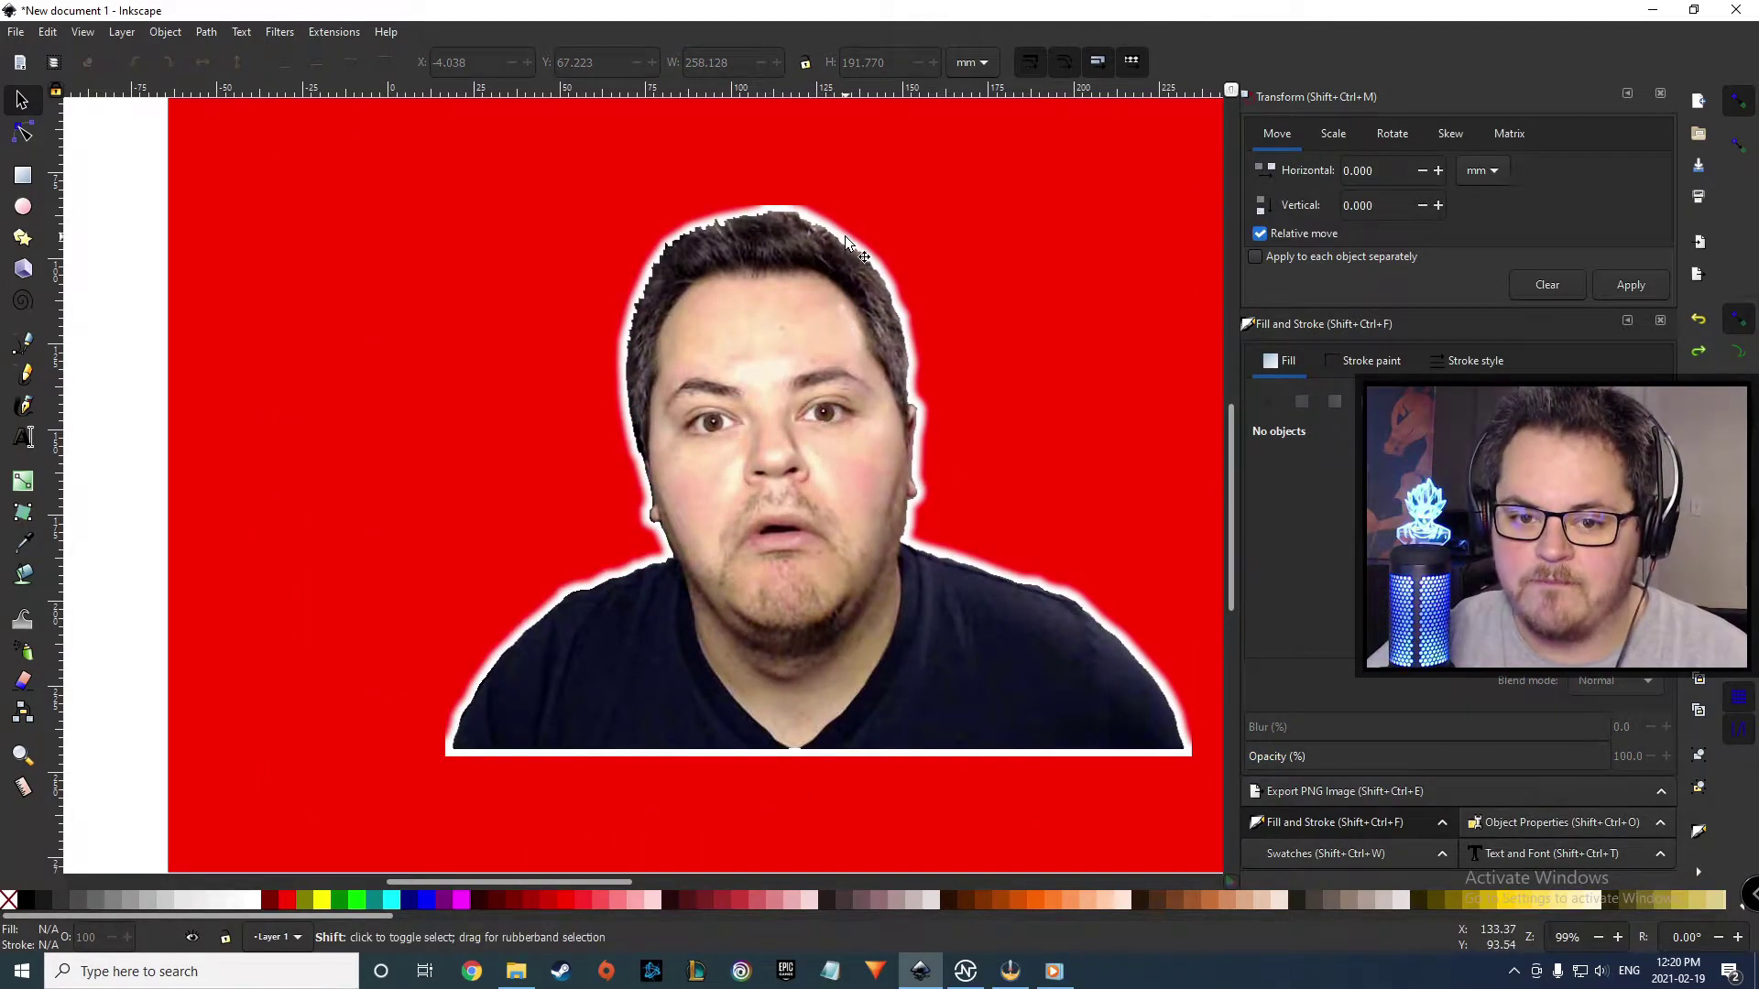
pyautogui.press('Escape')
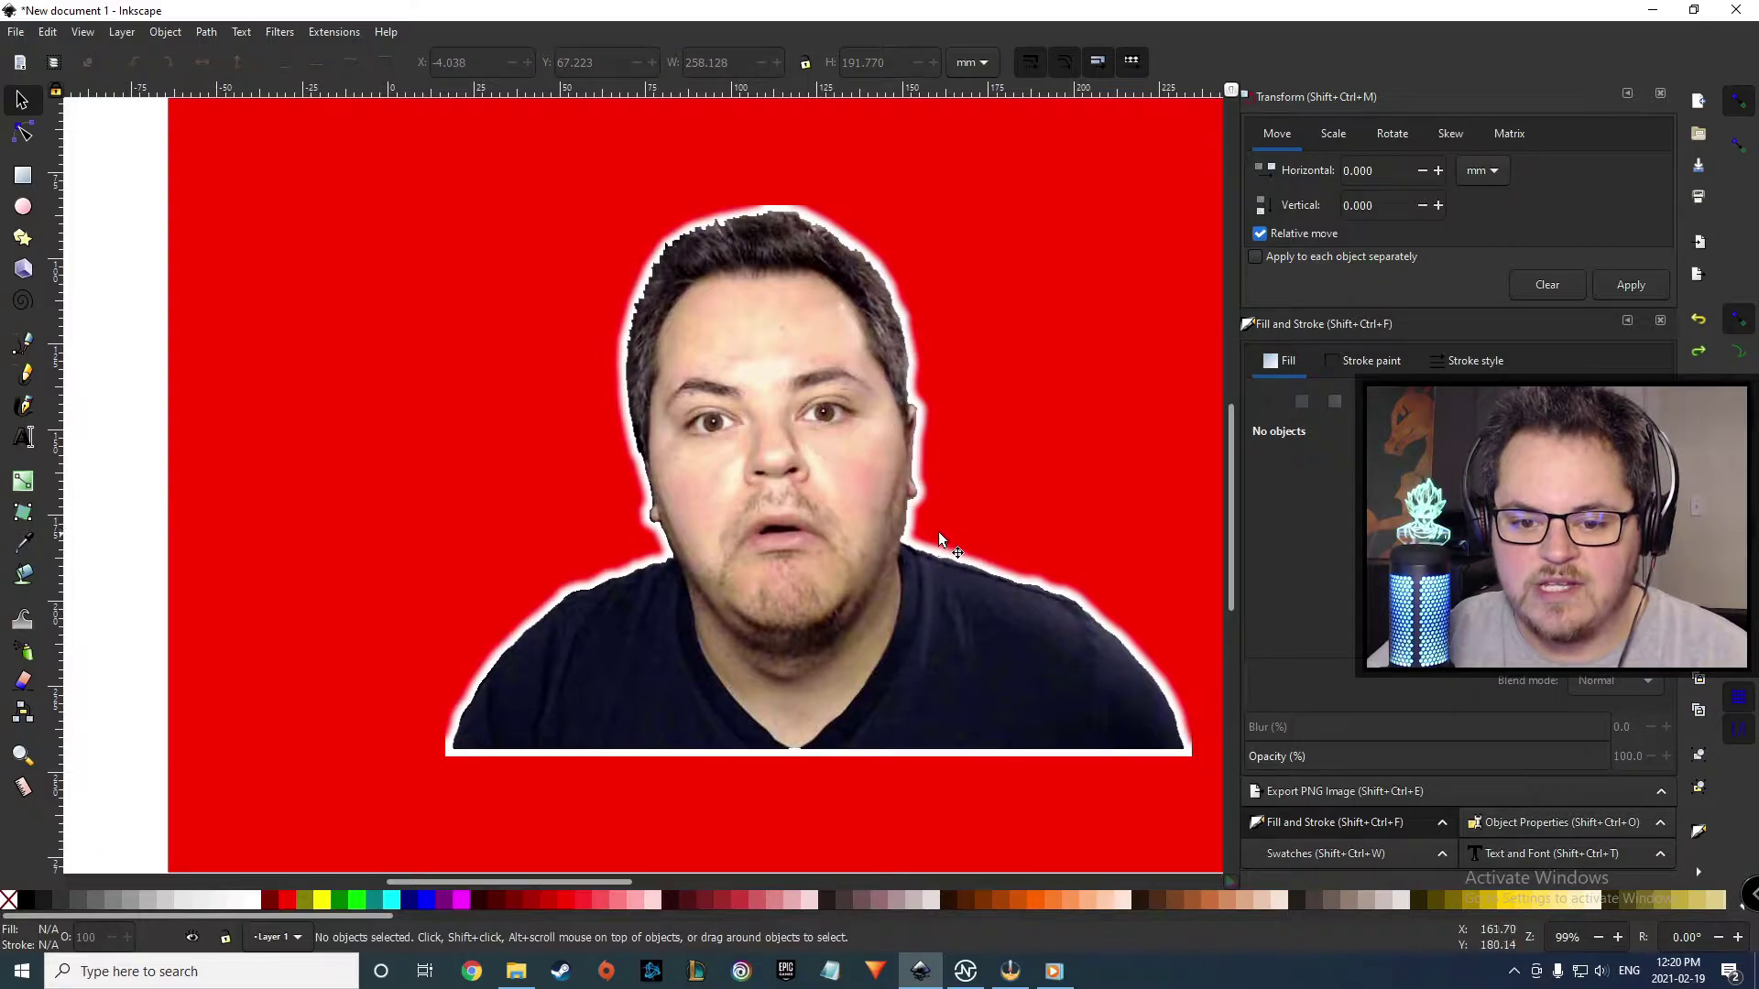
# - Lower the portrait behind its white silhouette, and lower the silhouette again so the portrait is back in front
pyautogui.click(980, 562)
pyautogui.press('Escape')
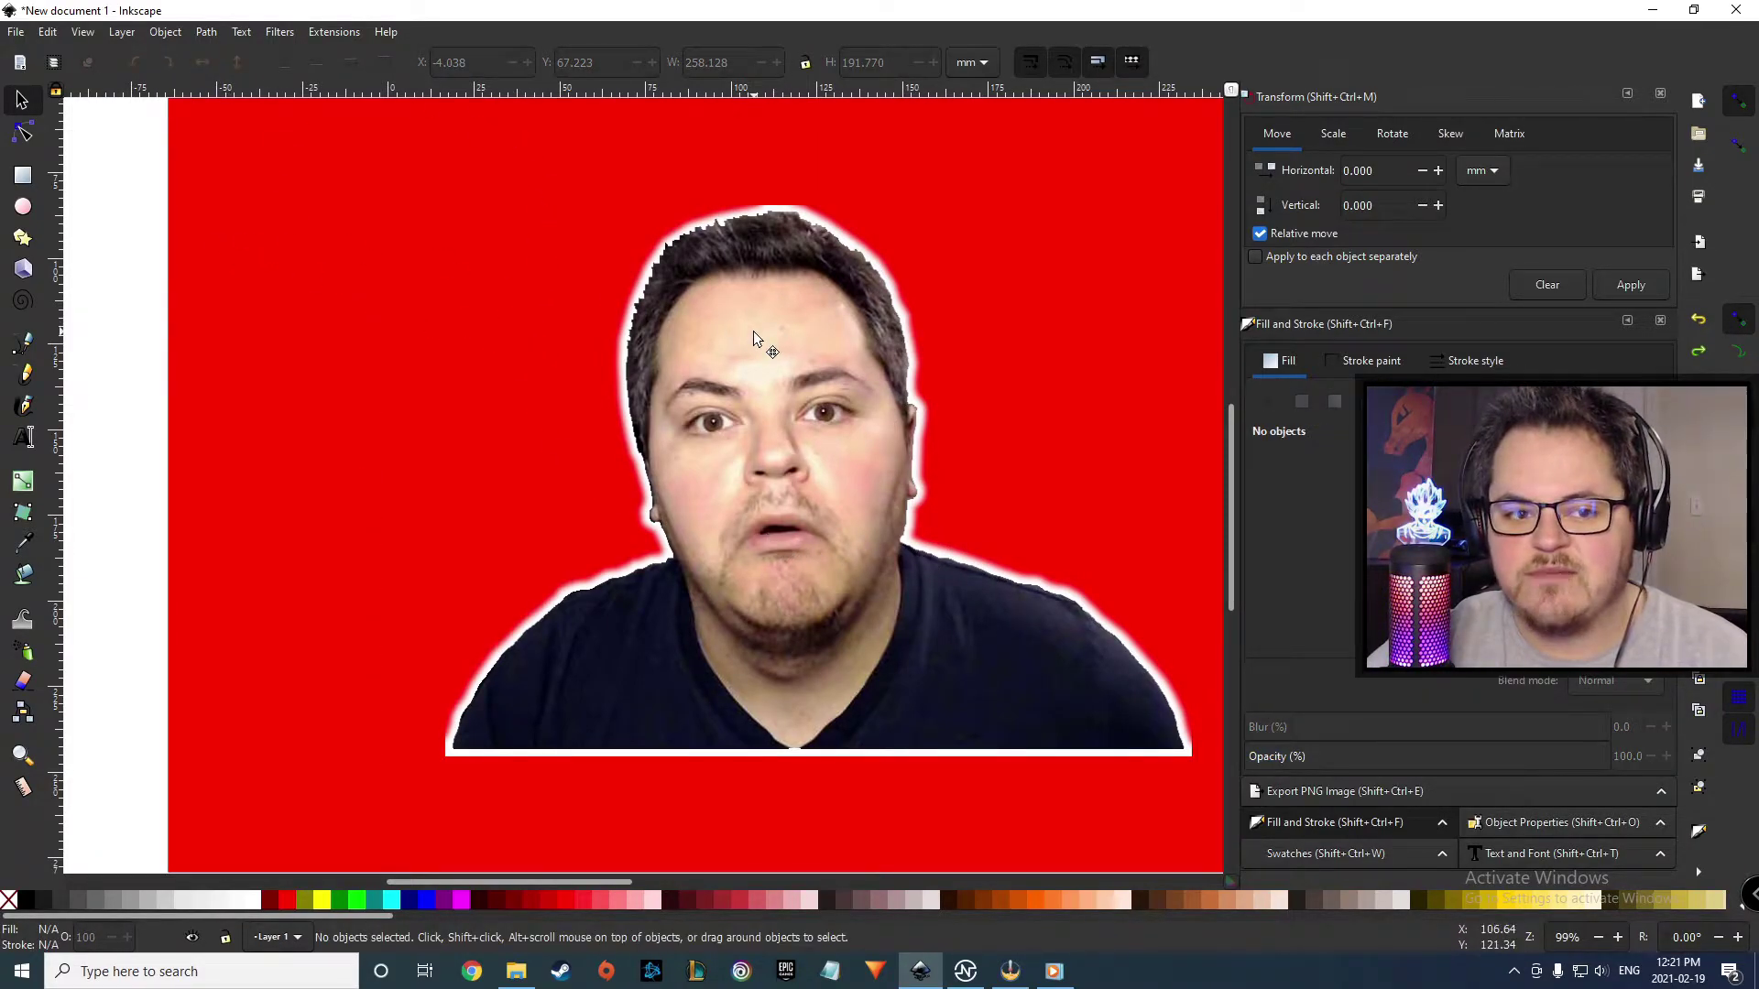
pyautogui.click(733, 318)
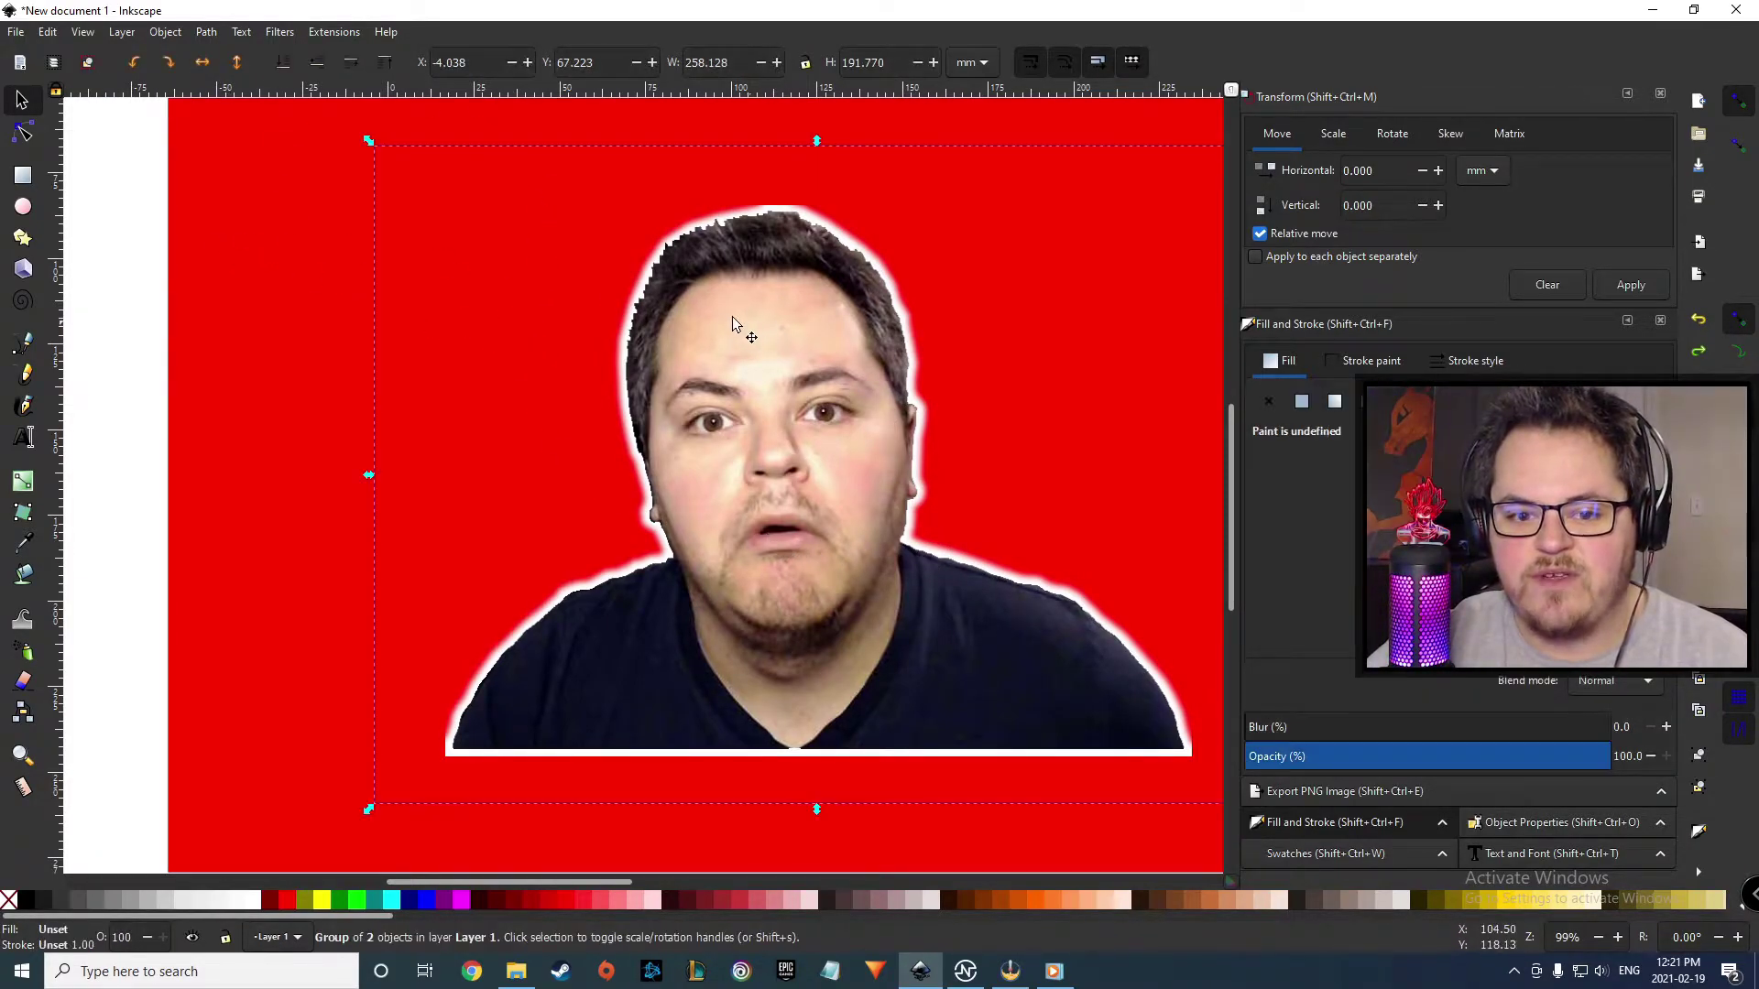
pyautogui.click(318, 66)
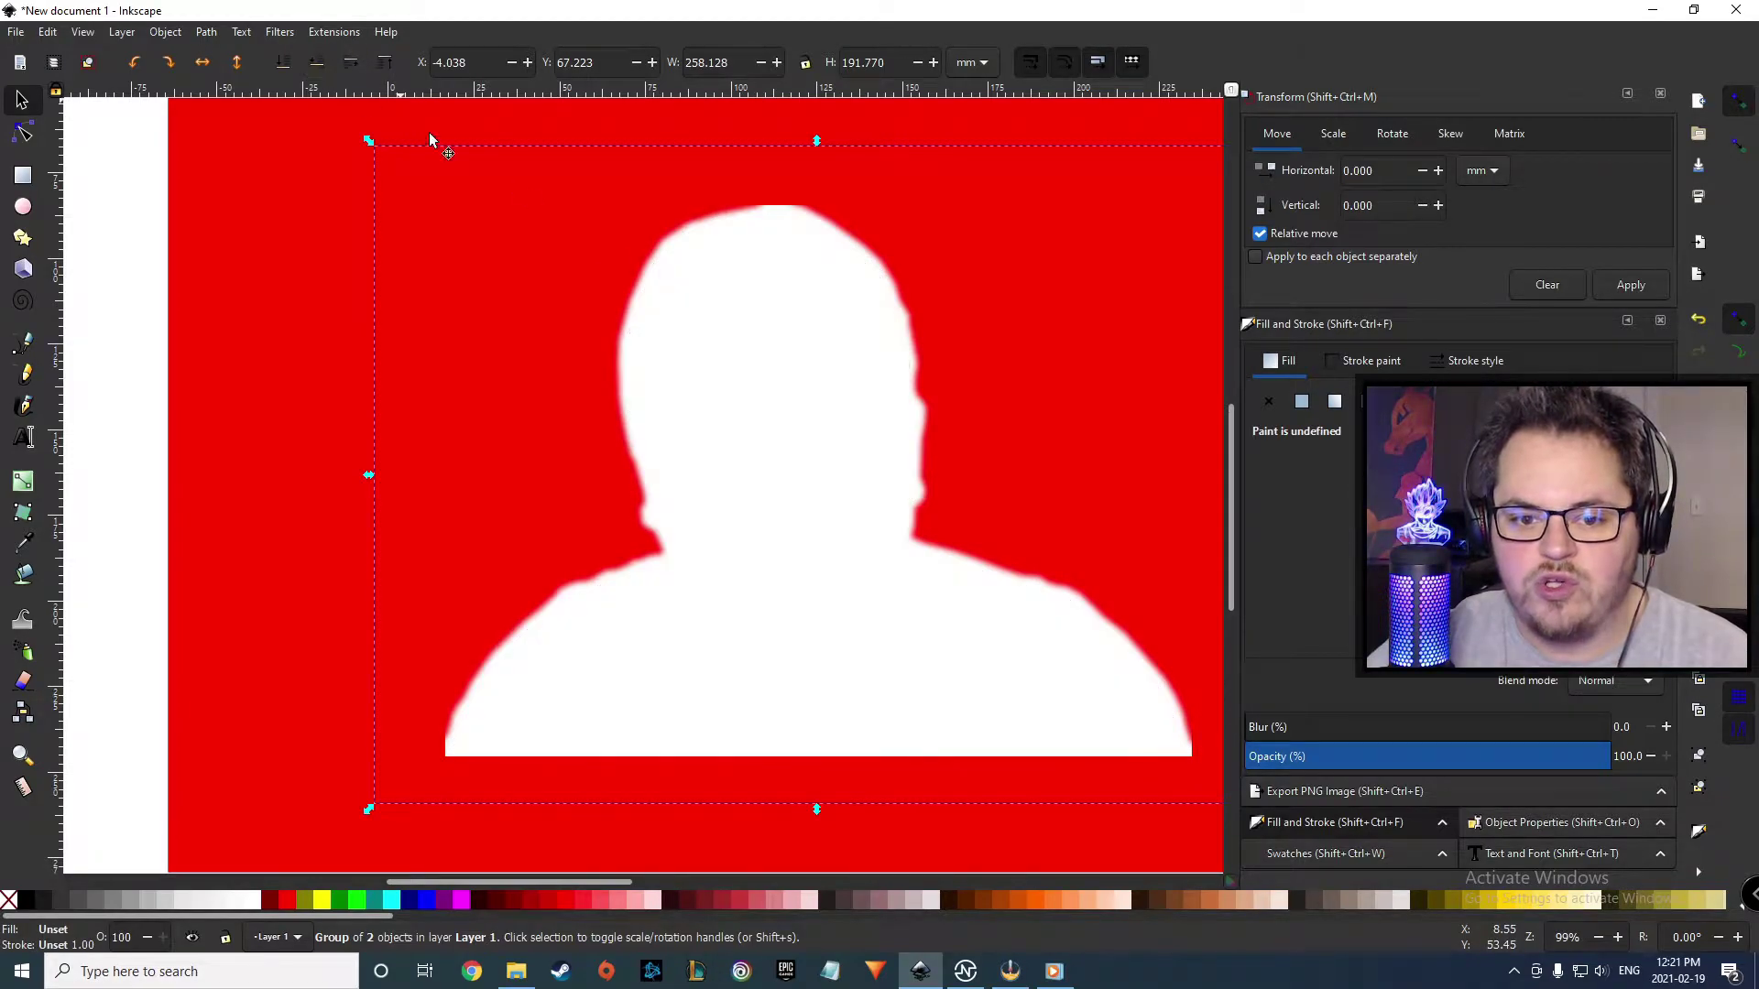
pyautogui.click(751, 354)
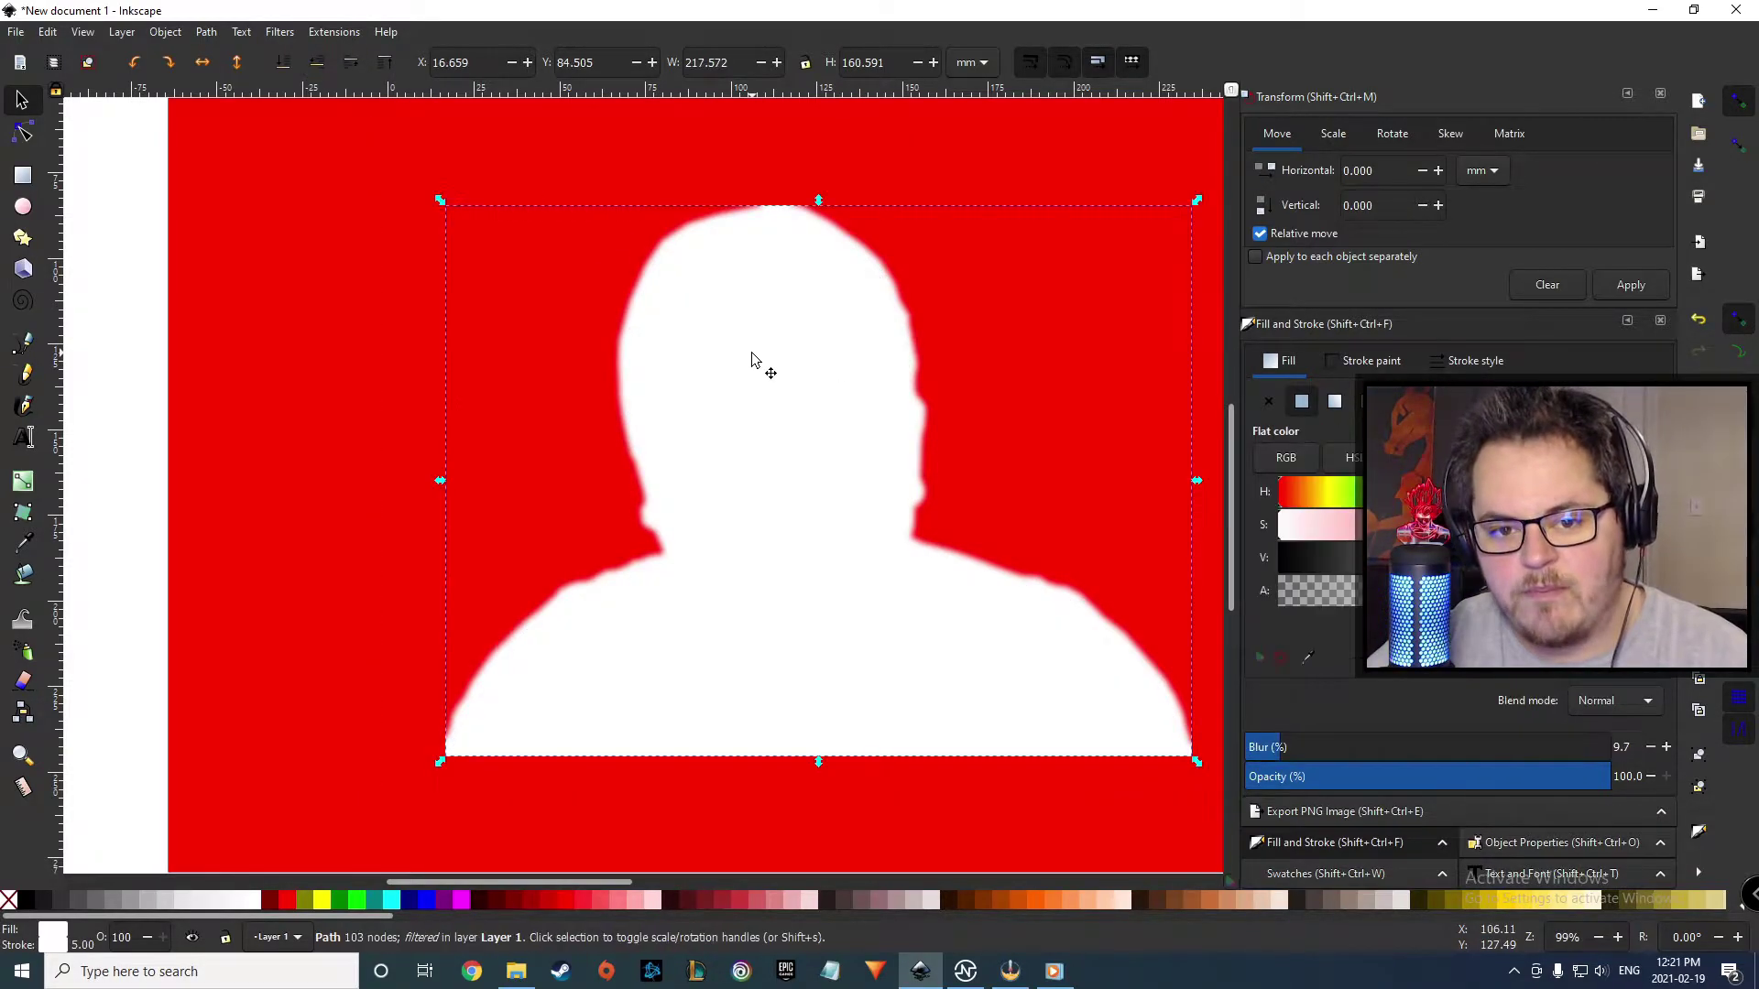
pyautogui.click(319, 64)
# - Group the portrait with its blurred white silhouette and shift the group slightly on the red background
pyautogui.keyDown('shift'); pyautogui.click(806, 352); pyautogui.keyUp('shift')
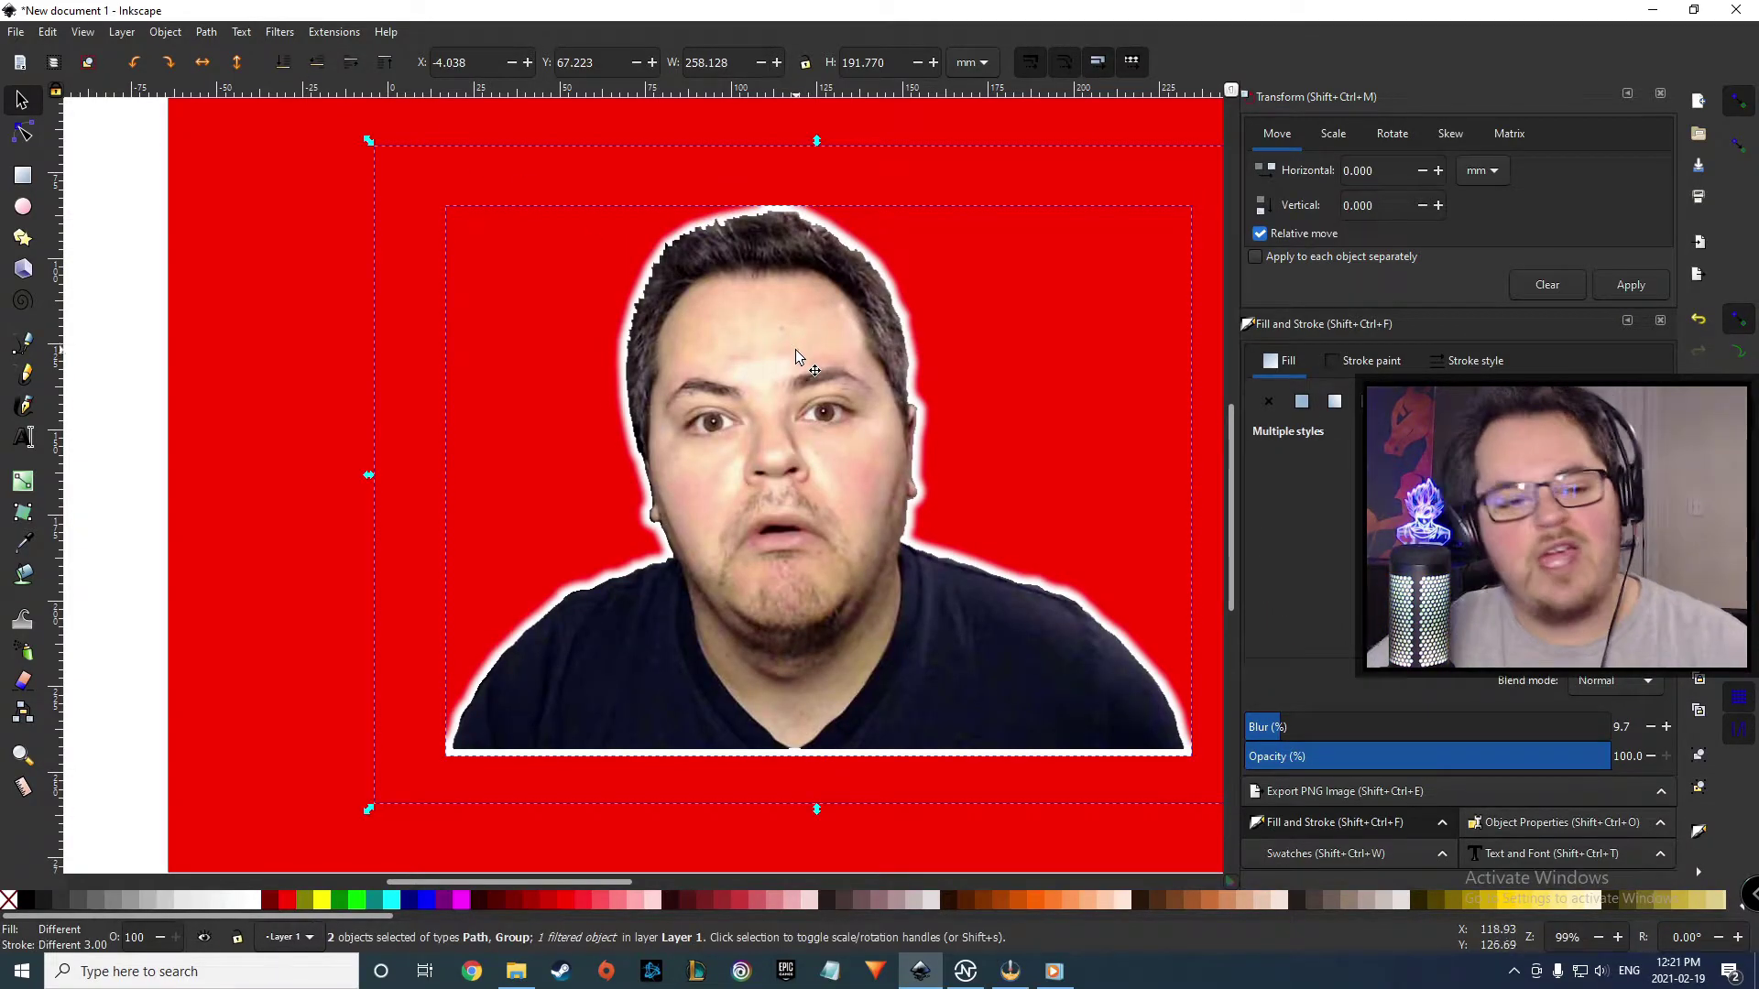
pyautogui.click(166, 33)
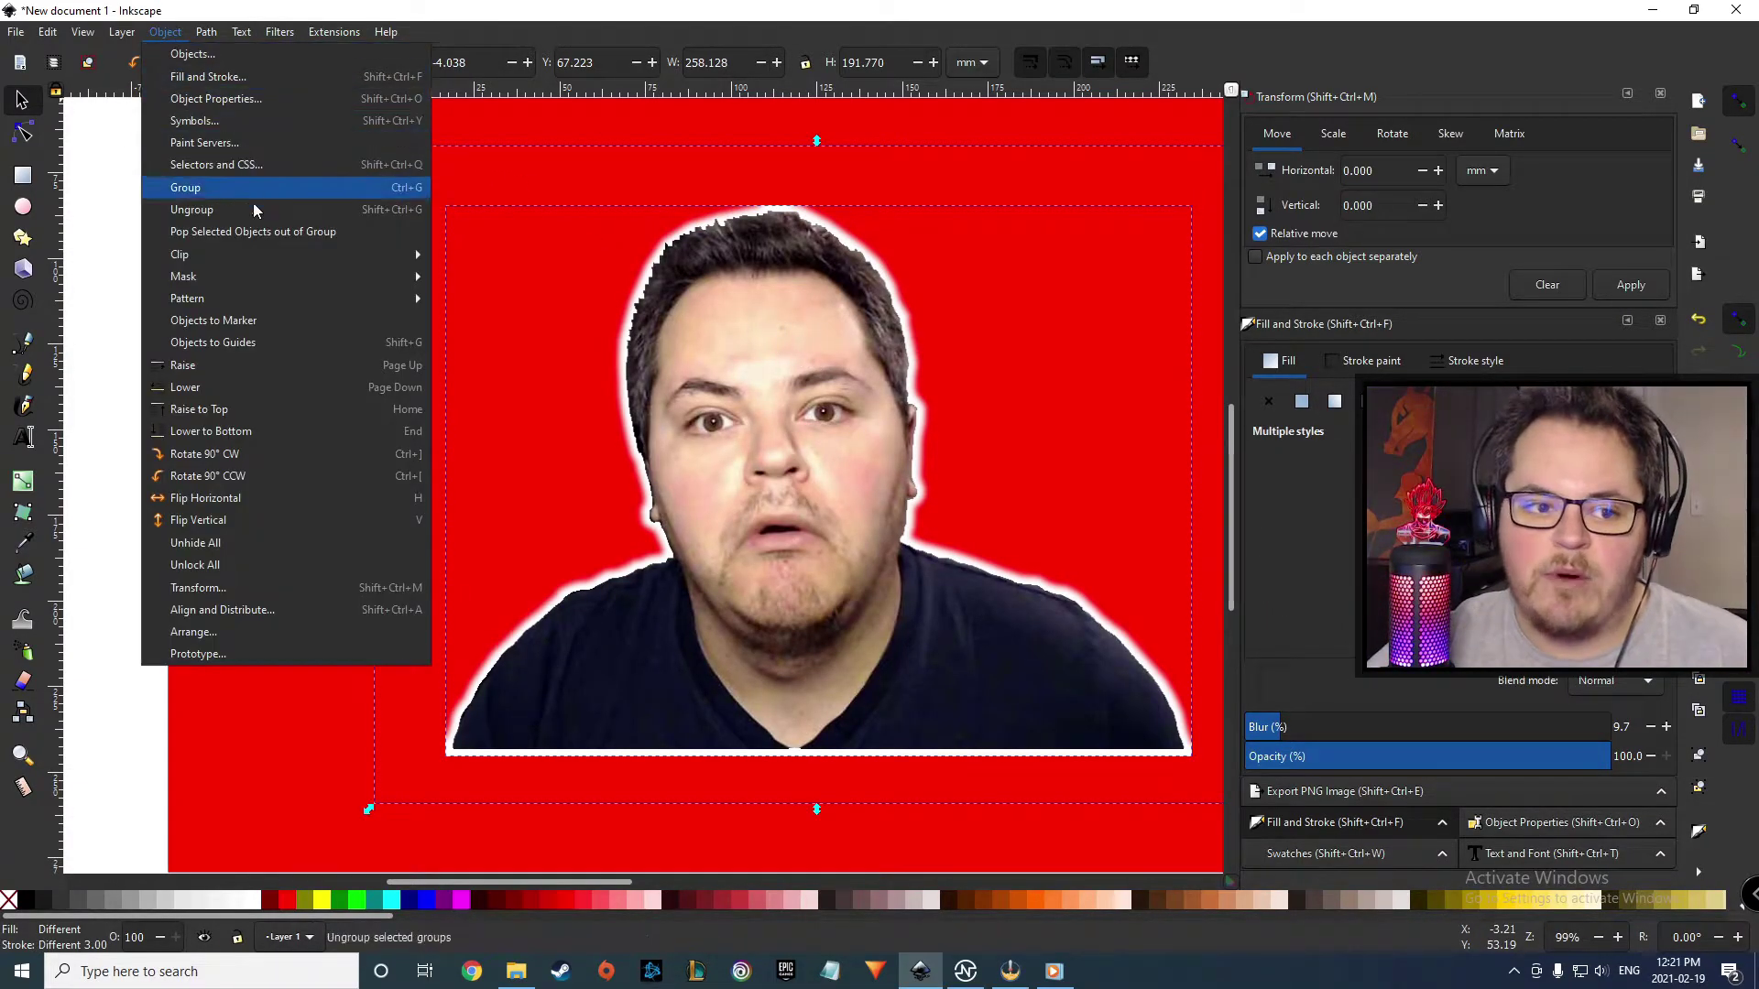
pyautogui.click(209, 189)
pyautogui.moveTo(721, 449); pyautogui.dragTo(844, 472)
# - Delete the original webcam photo beside the portrait and the red background rectangle
pyautogui.scroll(-4, 930, 491)
pyautogui.click(1124, 522)
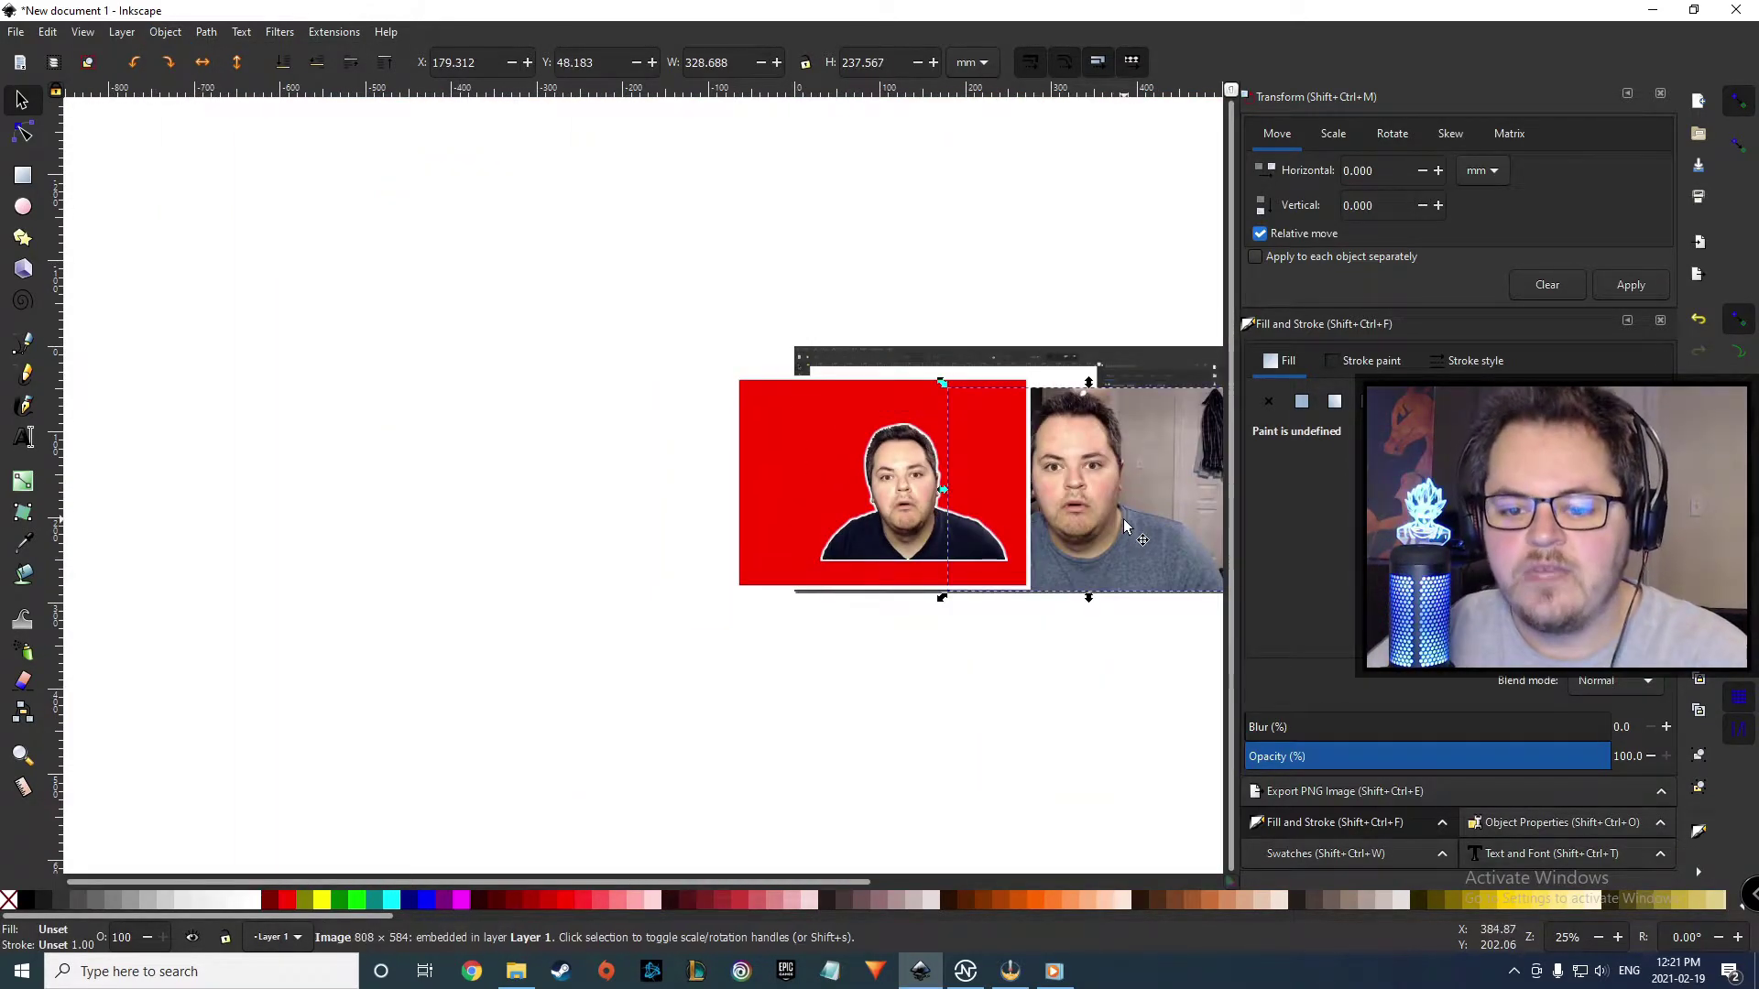
pyautogui.press('Delete')
pyautogui.click(760, 411)
pyautogui.press('Delete')
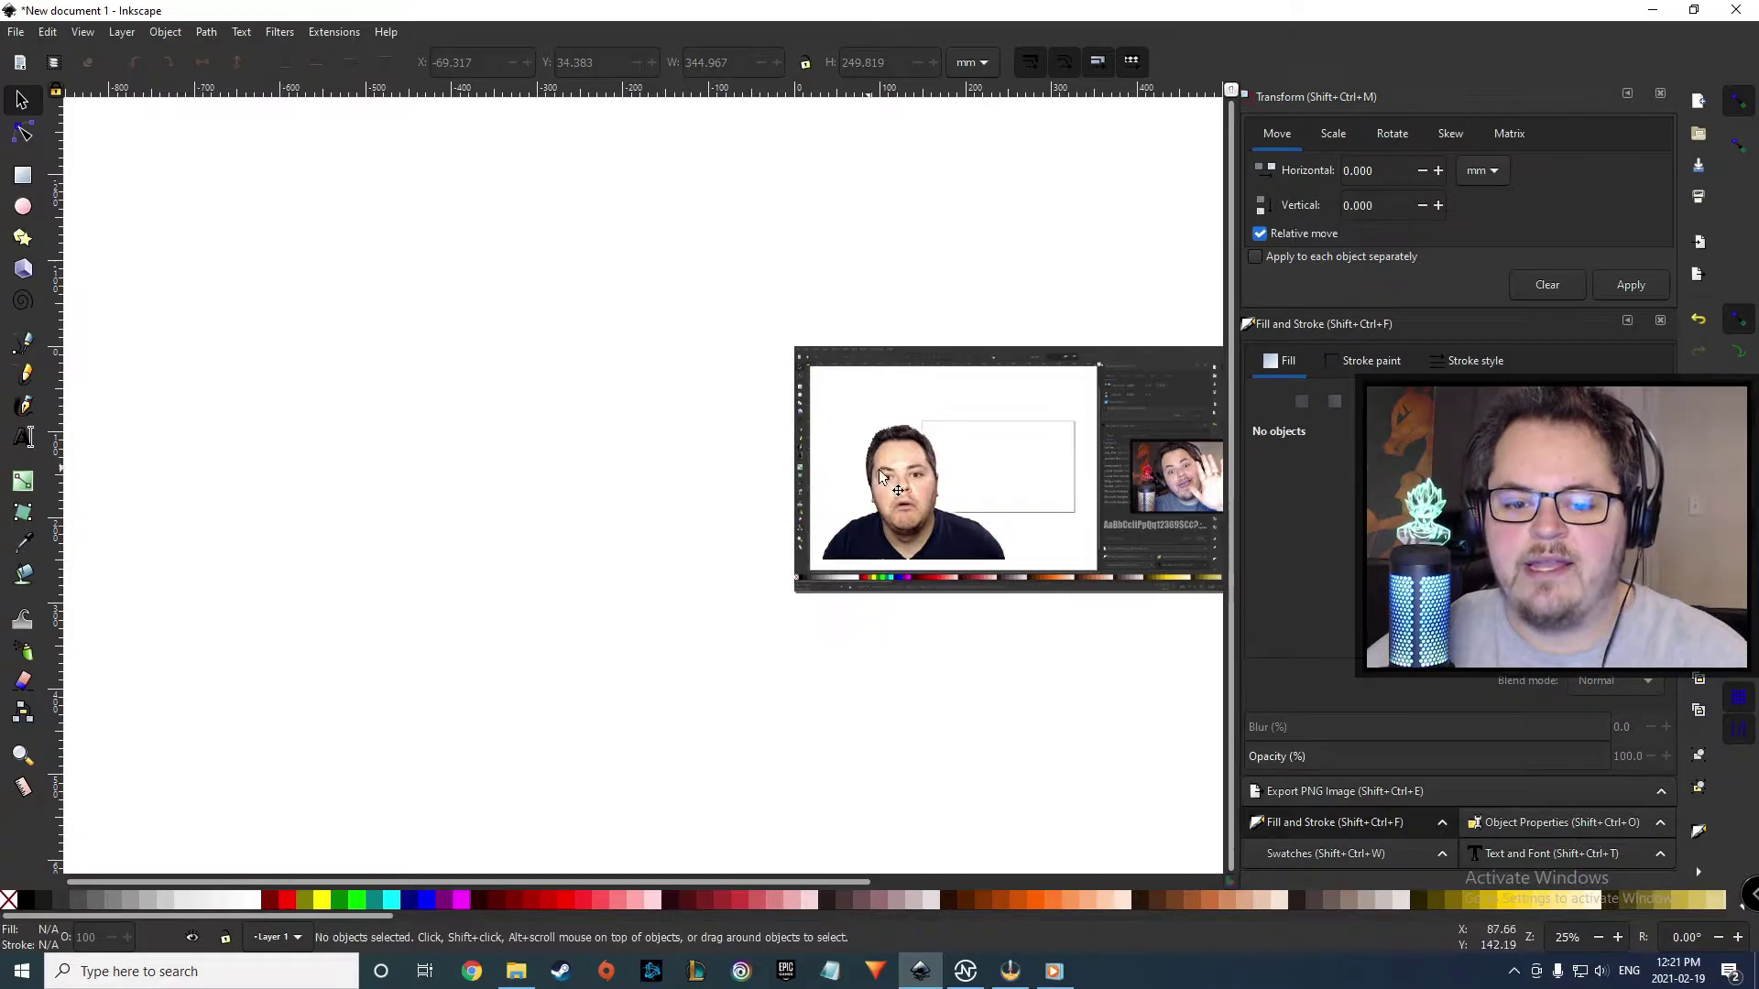
# - Enlarge the portrait group to about 453 mm wide and place it over the screenshot image
pyautogui.moveTo(899, 511); pyautogui.dragTo(1134, 542)
pyautogui.moveTo(1026, 437); pyautogui.dragTo(944, 372)
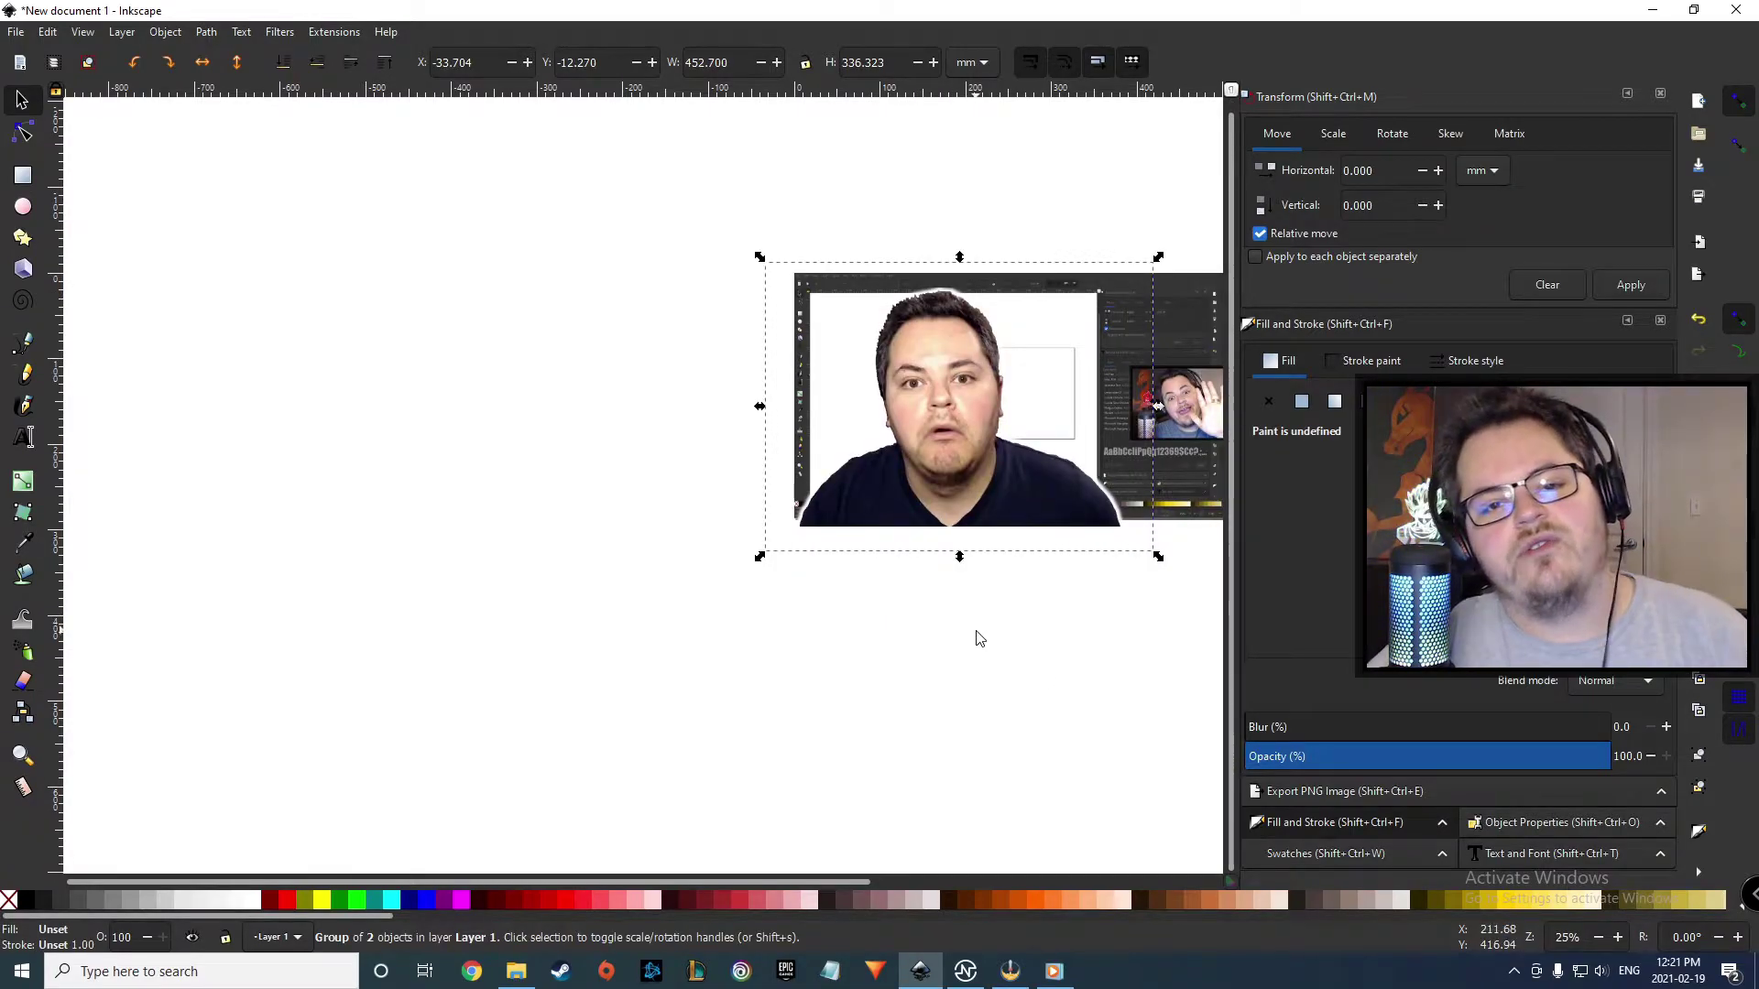
pyautogui.scroll(-2, 981, 639)
pyautogui.scroll(4, 968, 631)
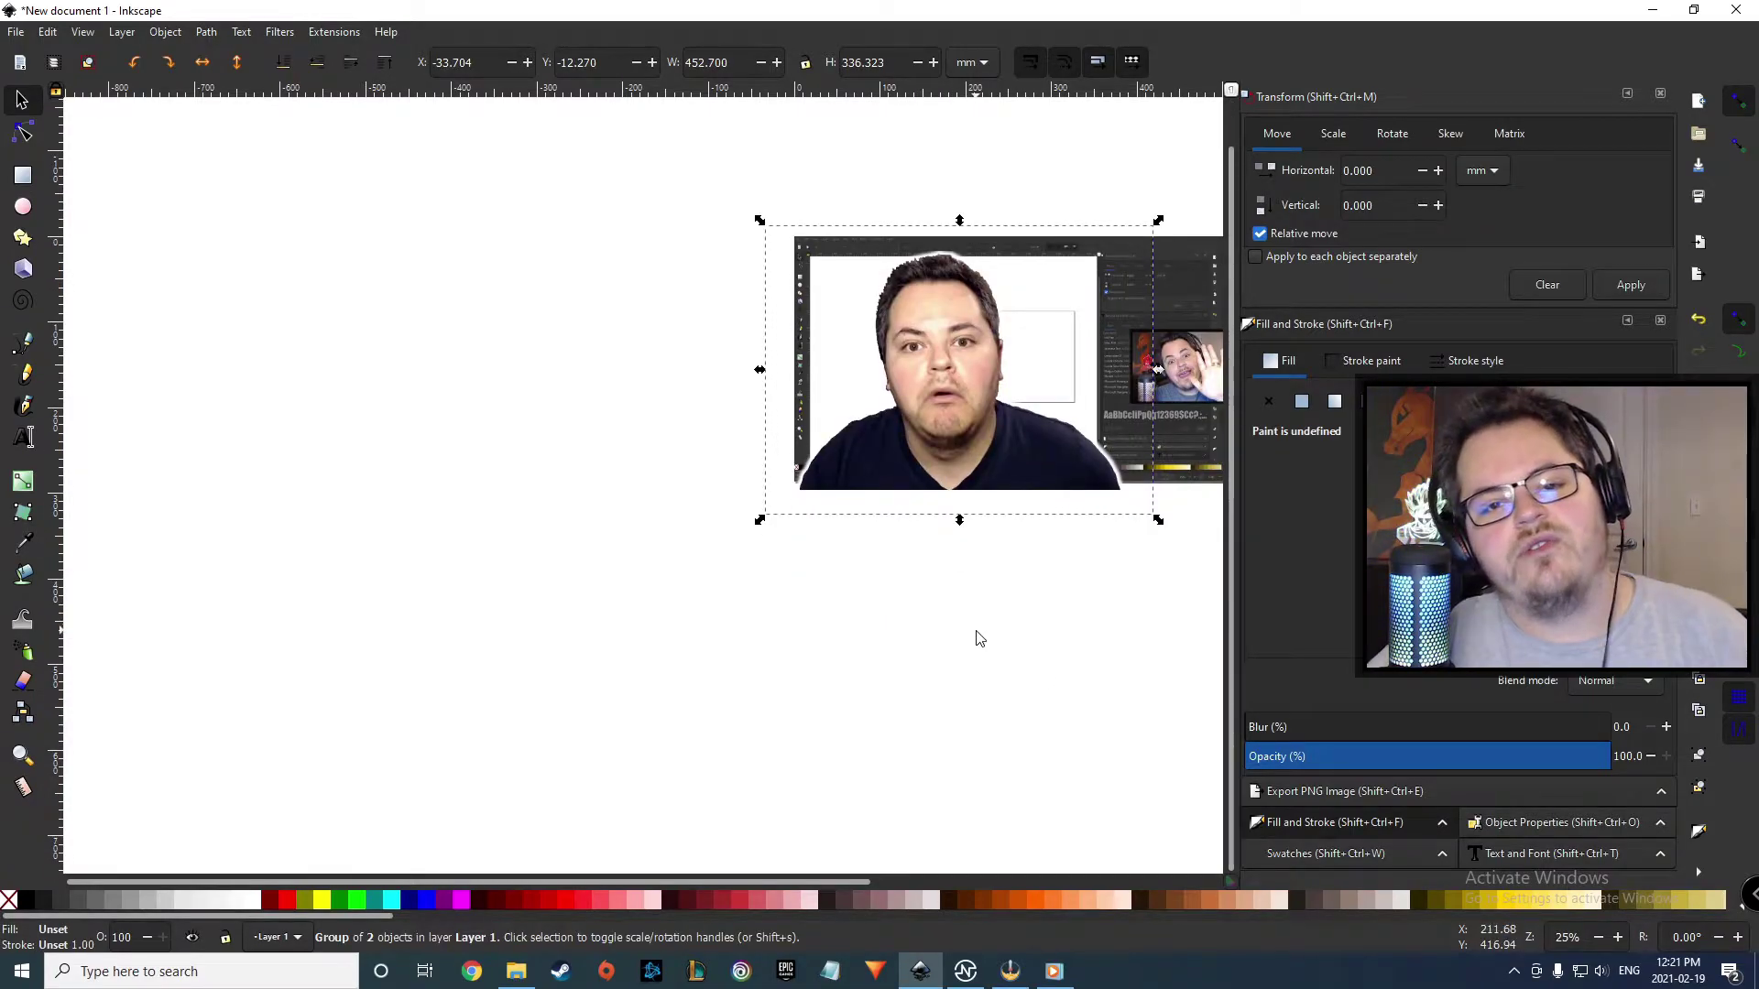
pyautogui.hscroll(4, 823, 612)
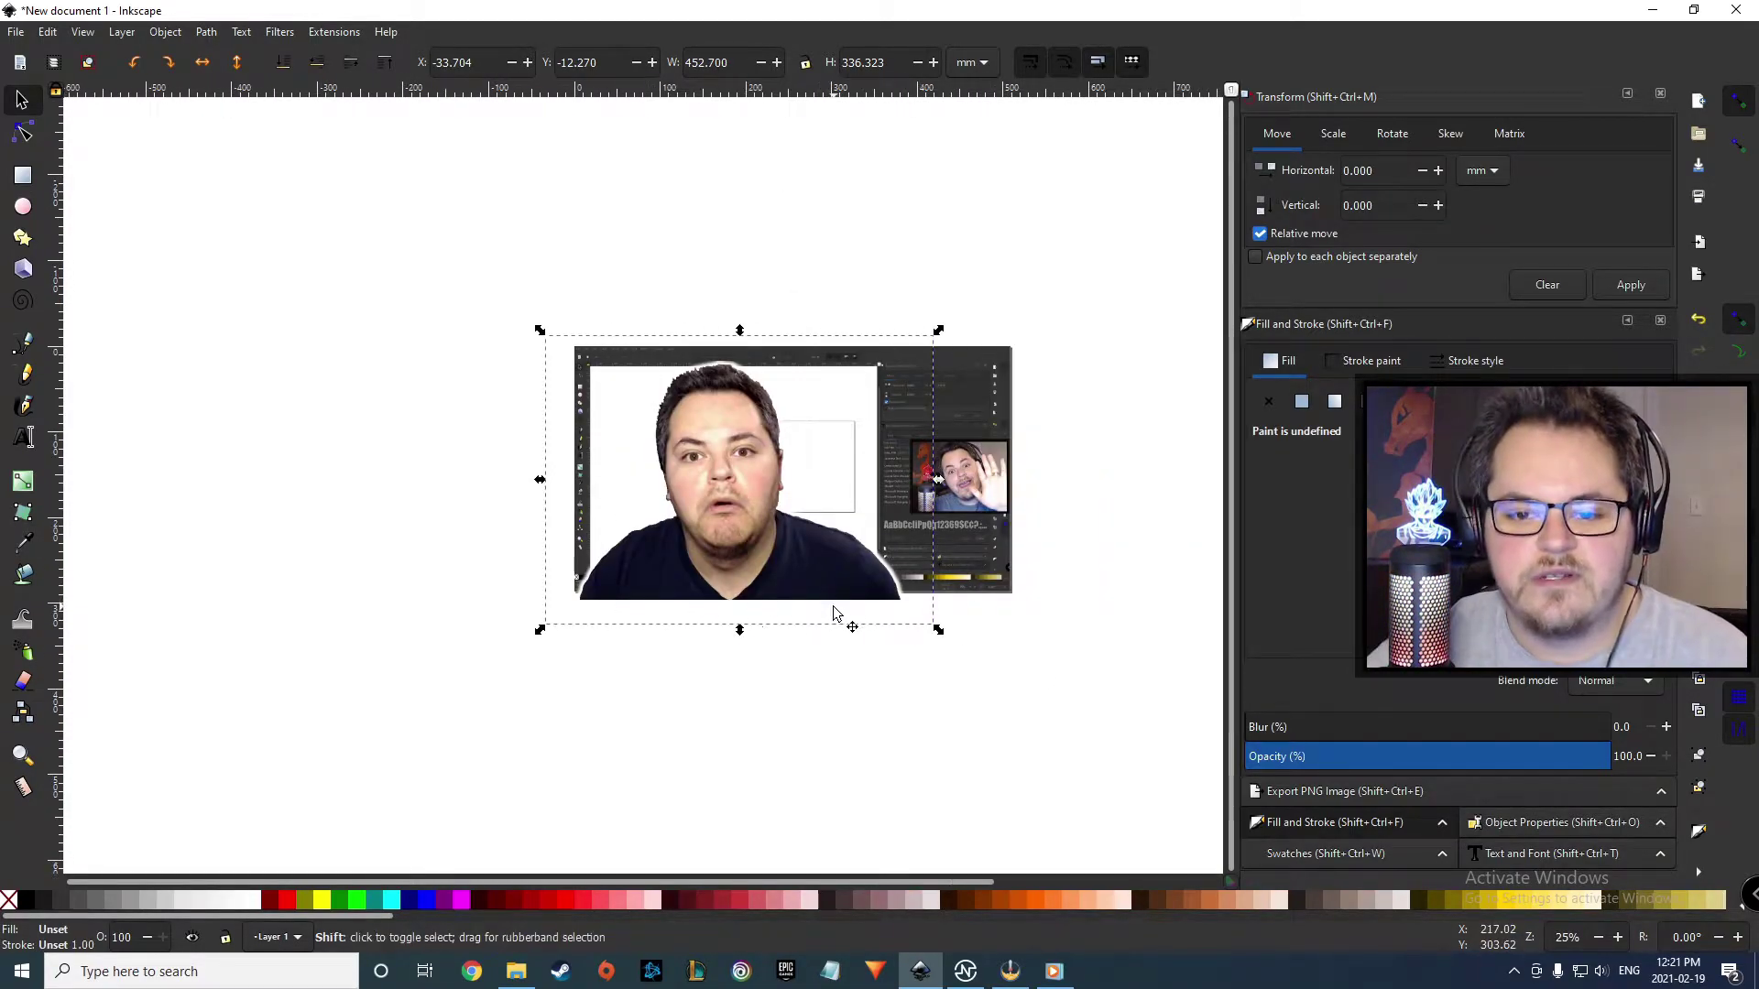
# - Try the portrait further right on the screenshot, place it back along the screenshot's left edge, and clear the selection
pyautogui.moveTo(735, 486); pyautogui.dragTo(805, 492)
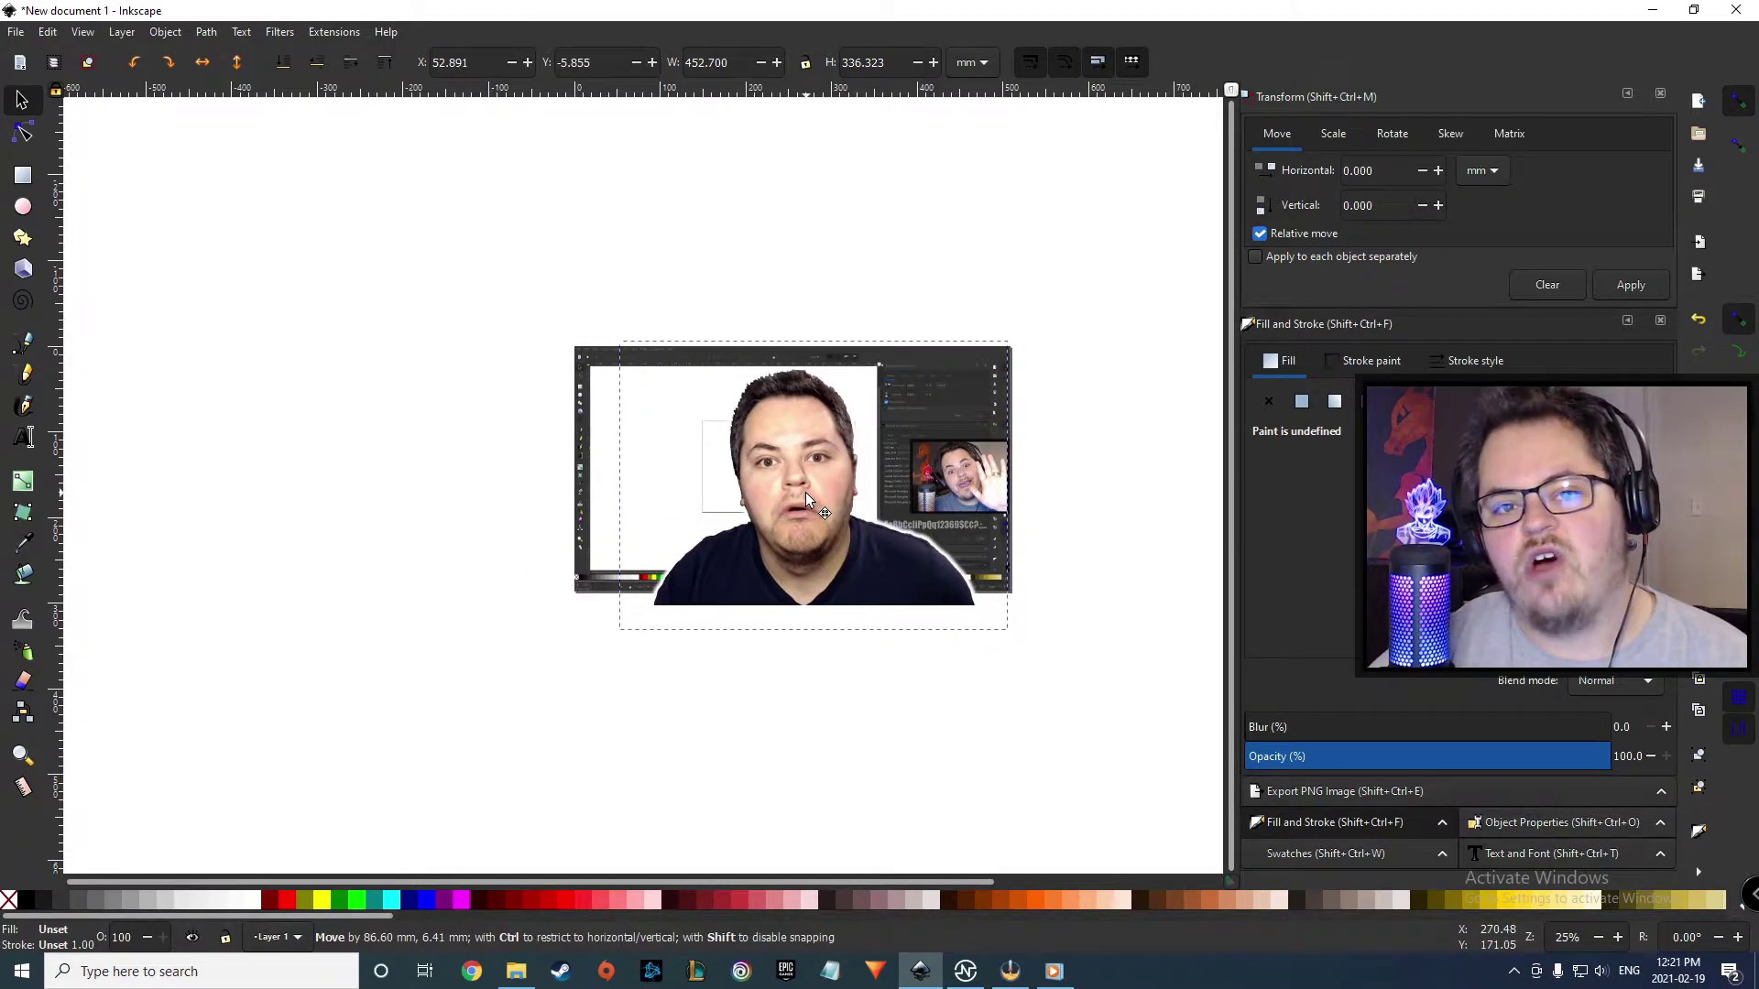
pyautogui.moveTo(805, 492); pyautogui.dragTo(717, 492)
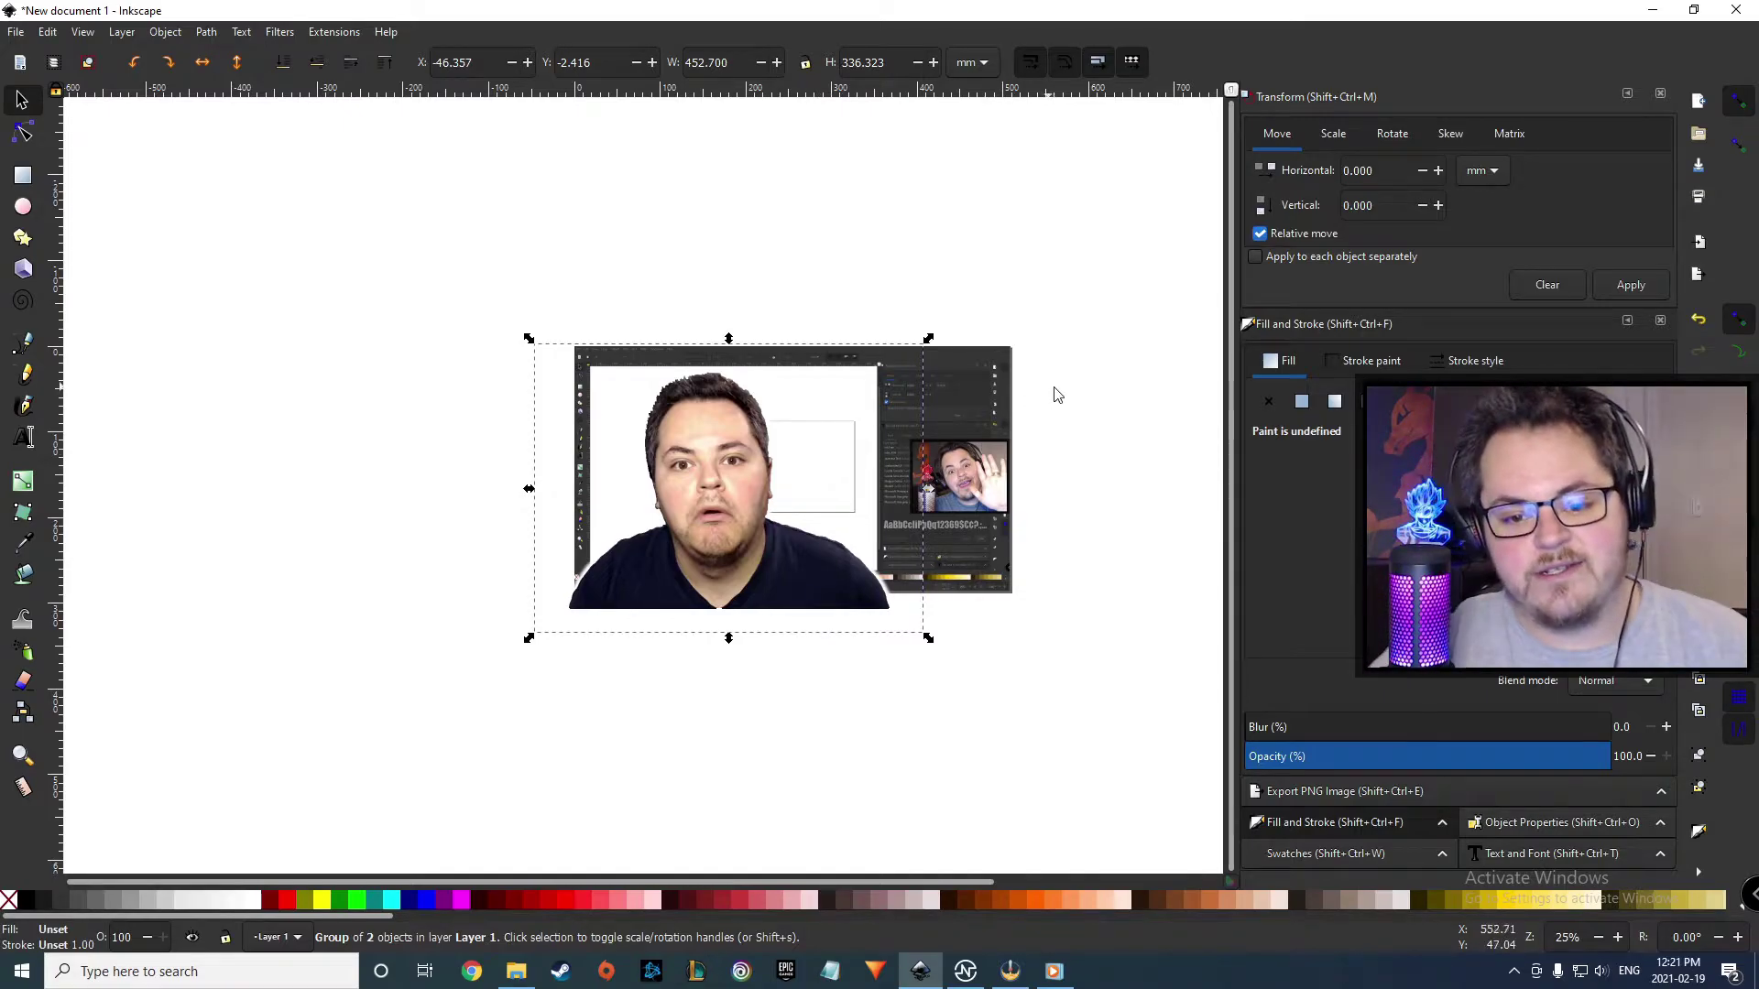
pyautogui.click(1073, 401)
pyautogui.click(727, 472)
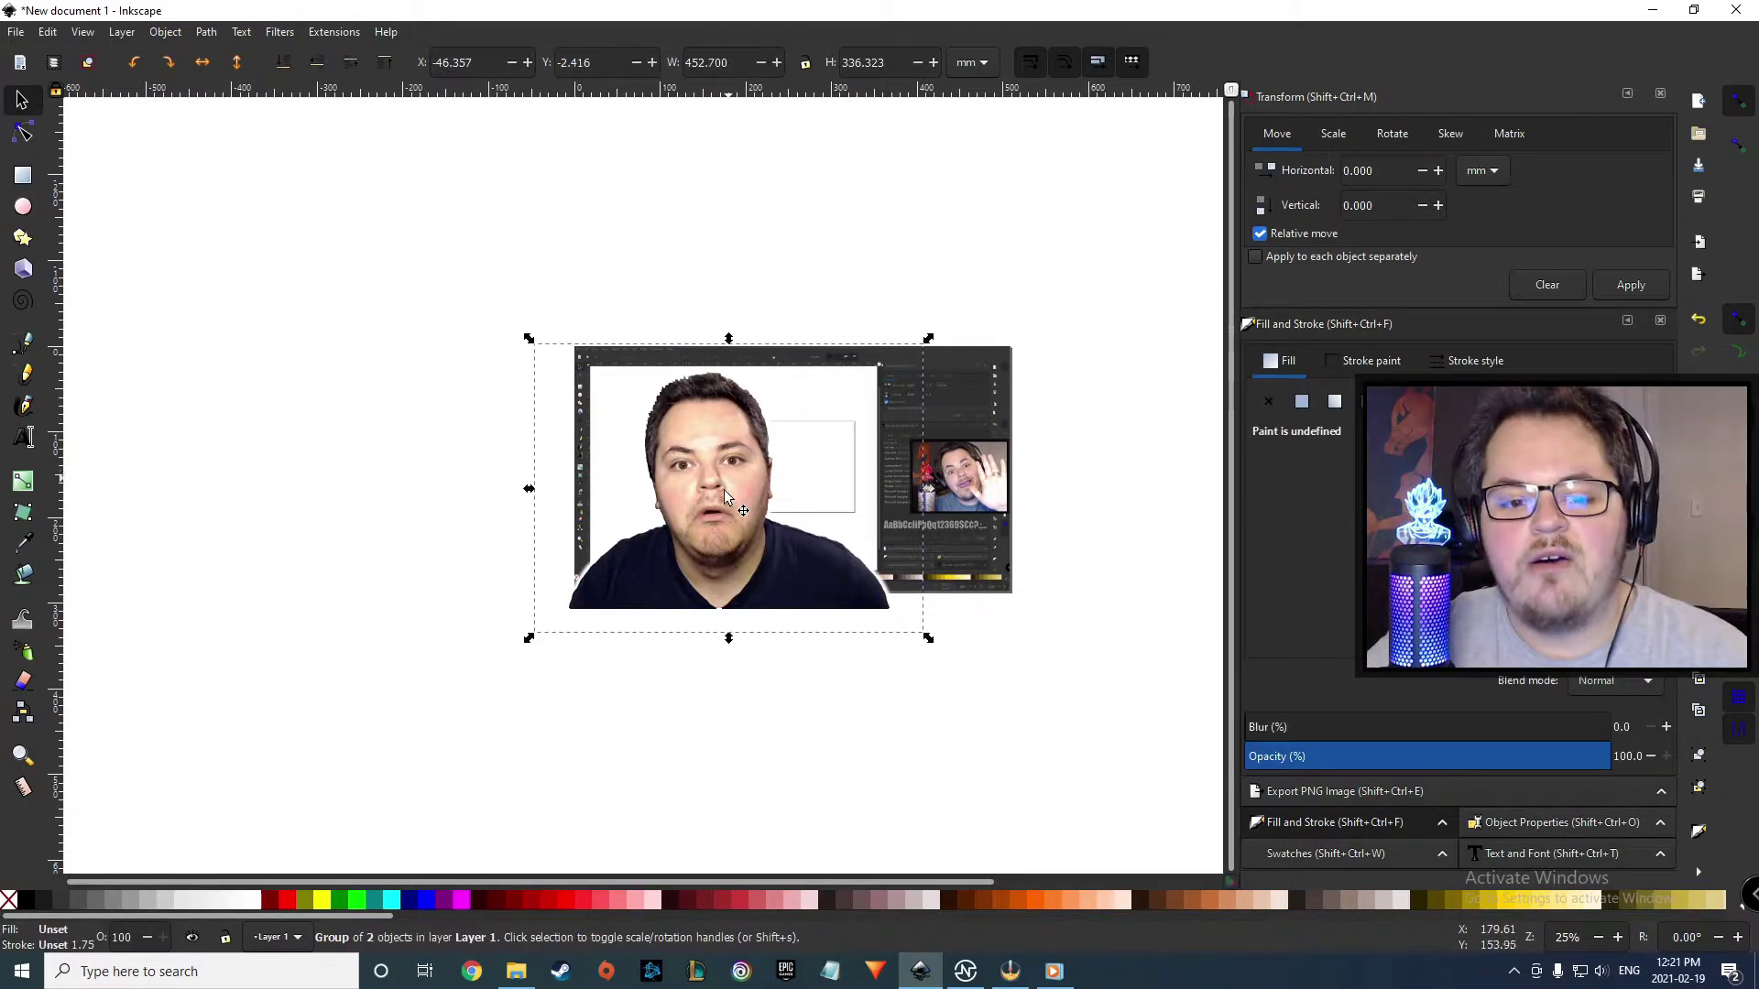
pyautogui.moveTo(703, 511); pyautogui.dragTo(715, 504)
pyautogui.click(955, 276)
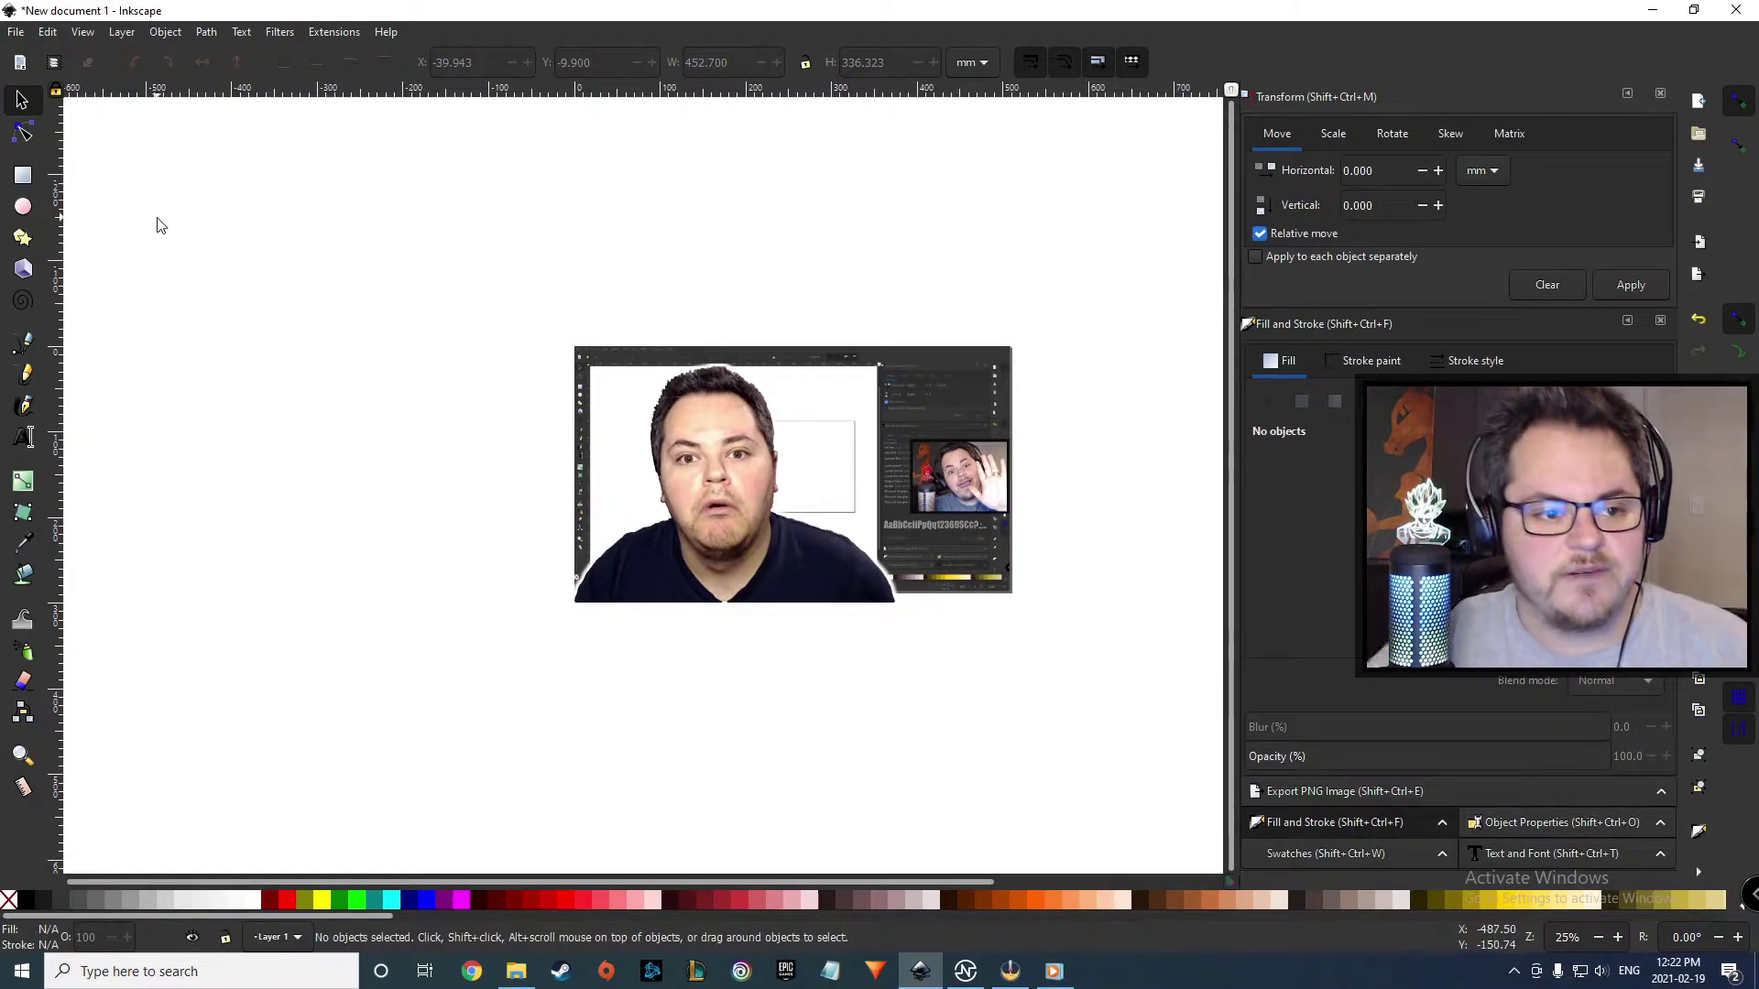
# - Draw a closed rectangular path about 287 mm wide around the portrait's head and shoulders with the Pen tool
pyautogui.click(25, 342)
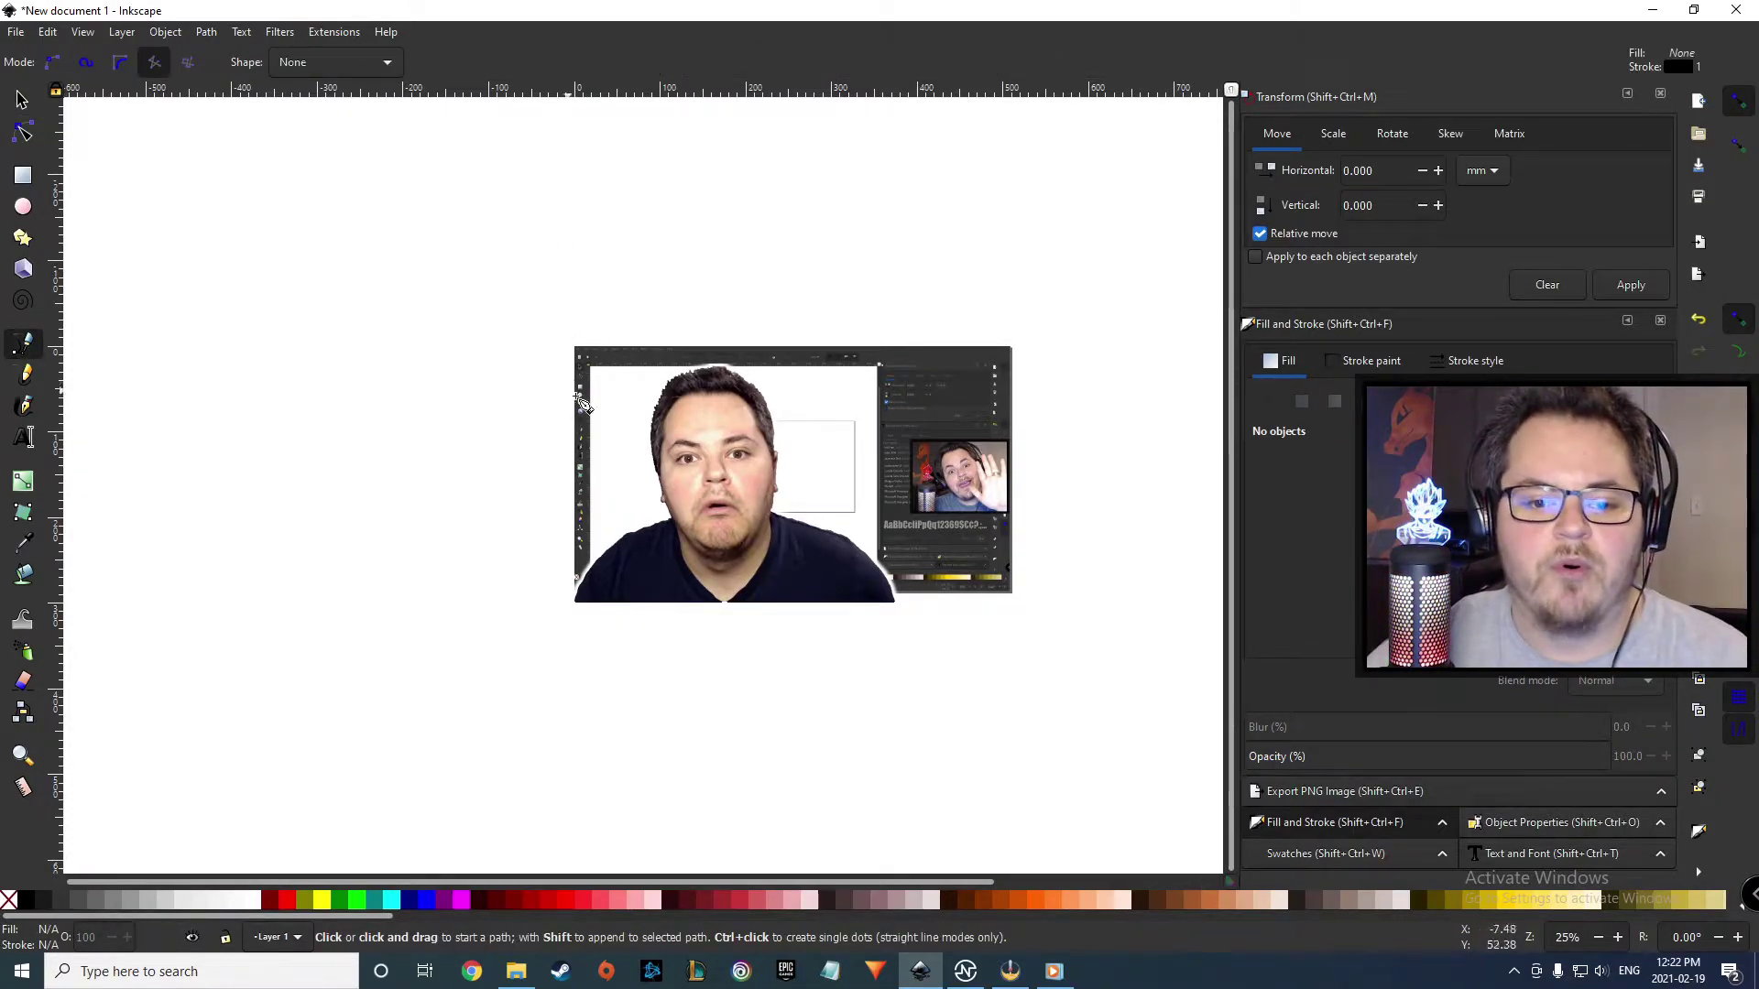
pyautogui.scroll(1, 625, 393)
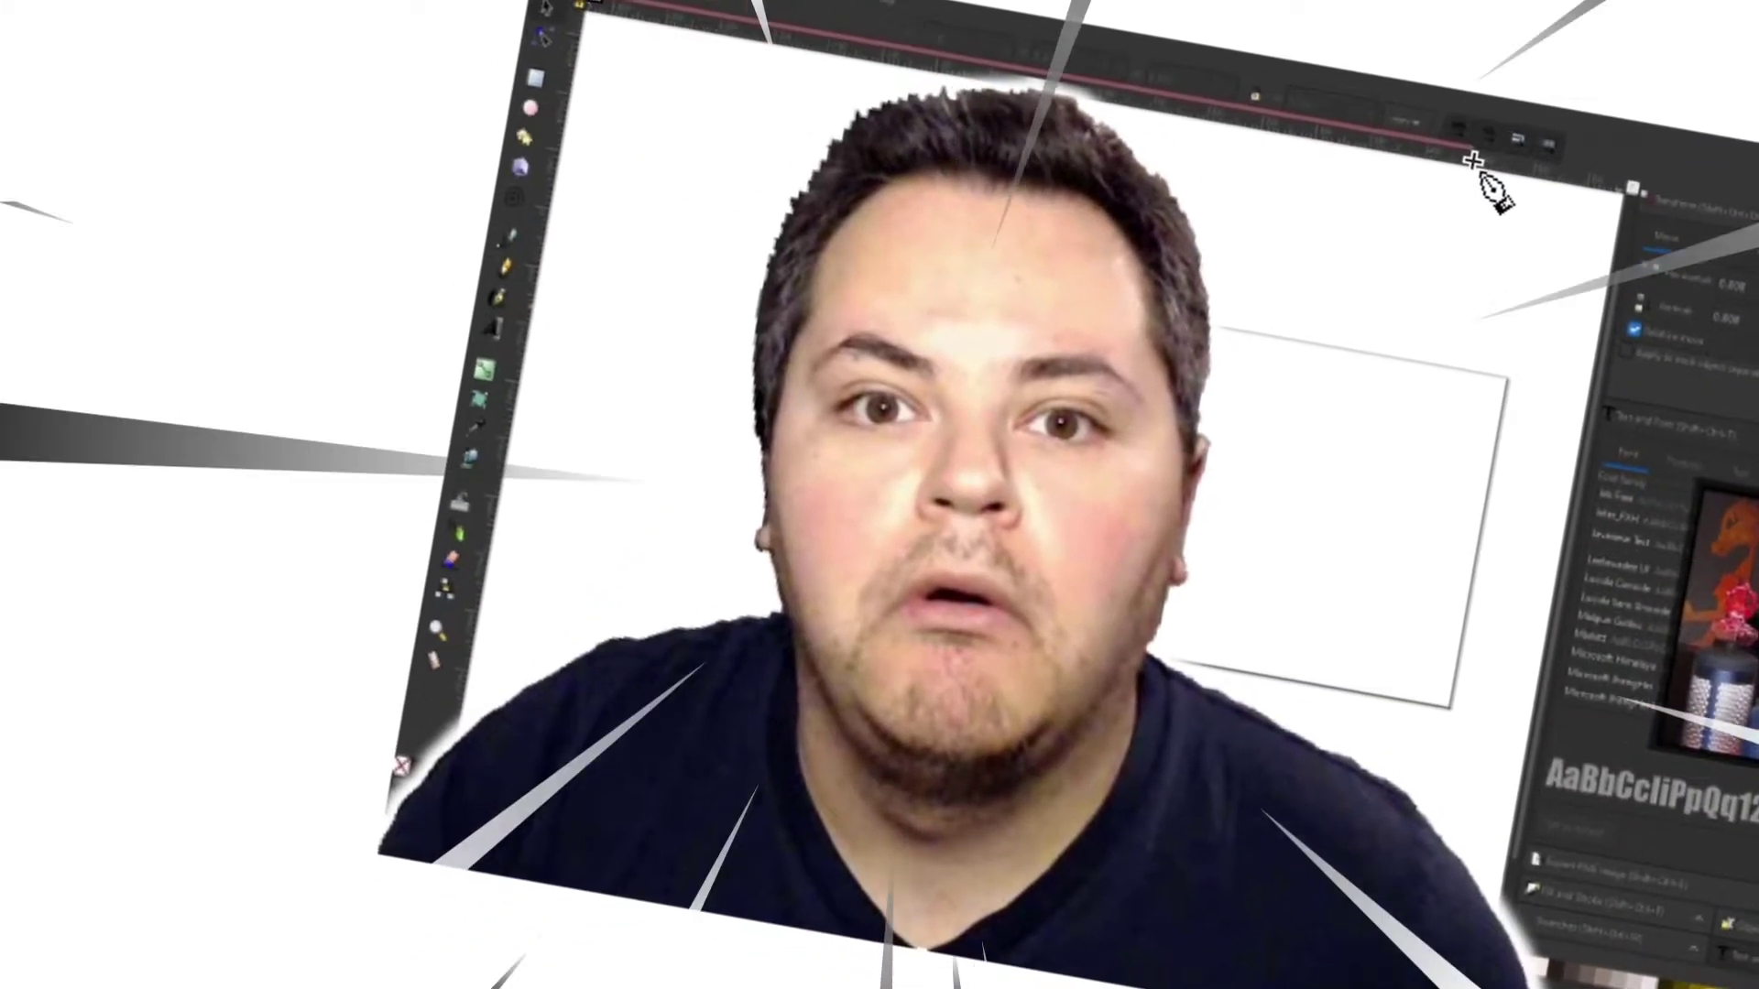
pyautogui.click(1488, 152)
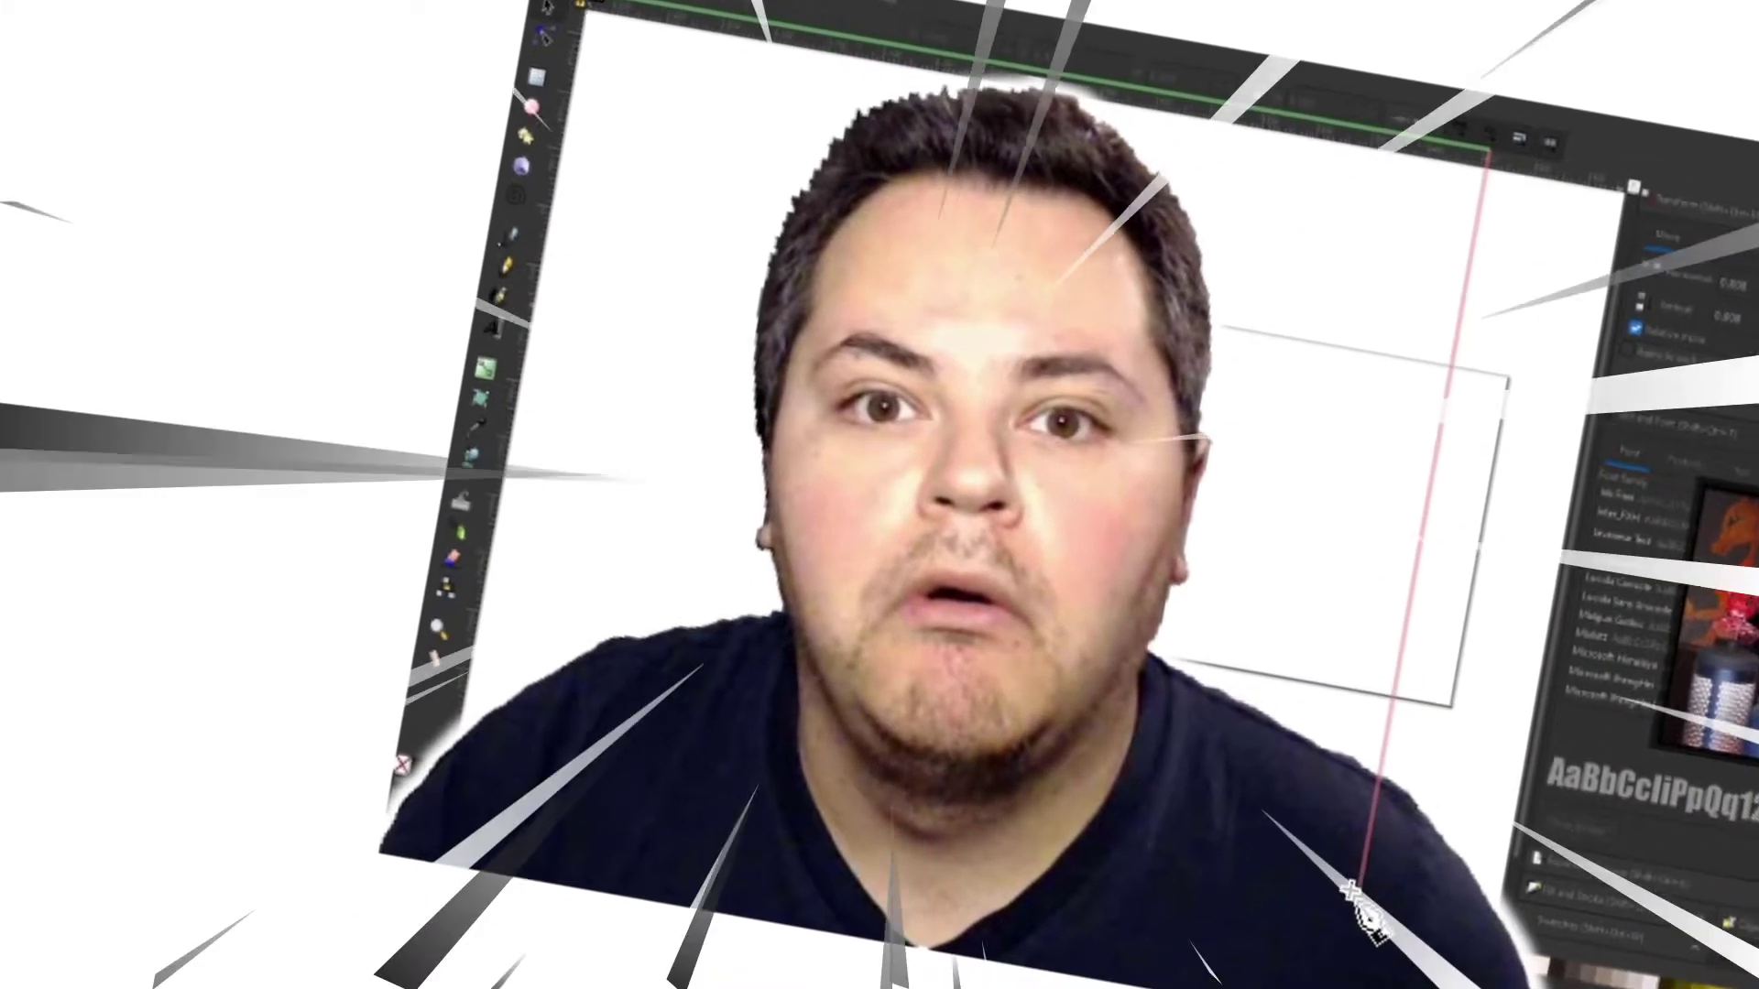
pyautogui.keyDown('ctrl'); pyautogui.click(1352, 891); pyautogui.keyUp('ctrl')
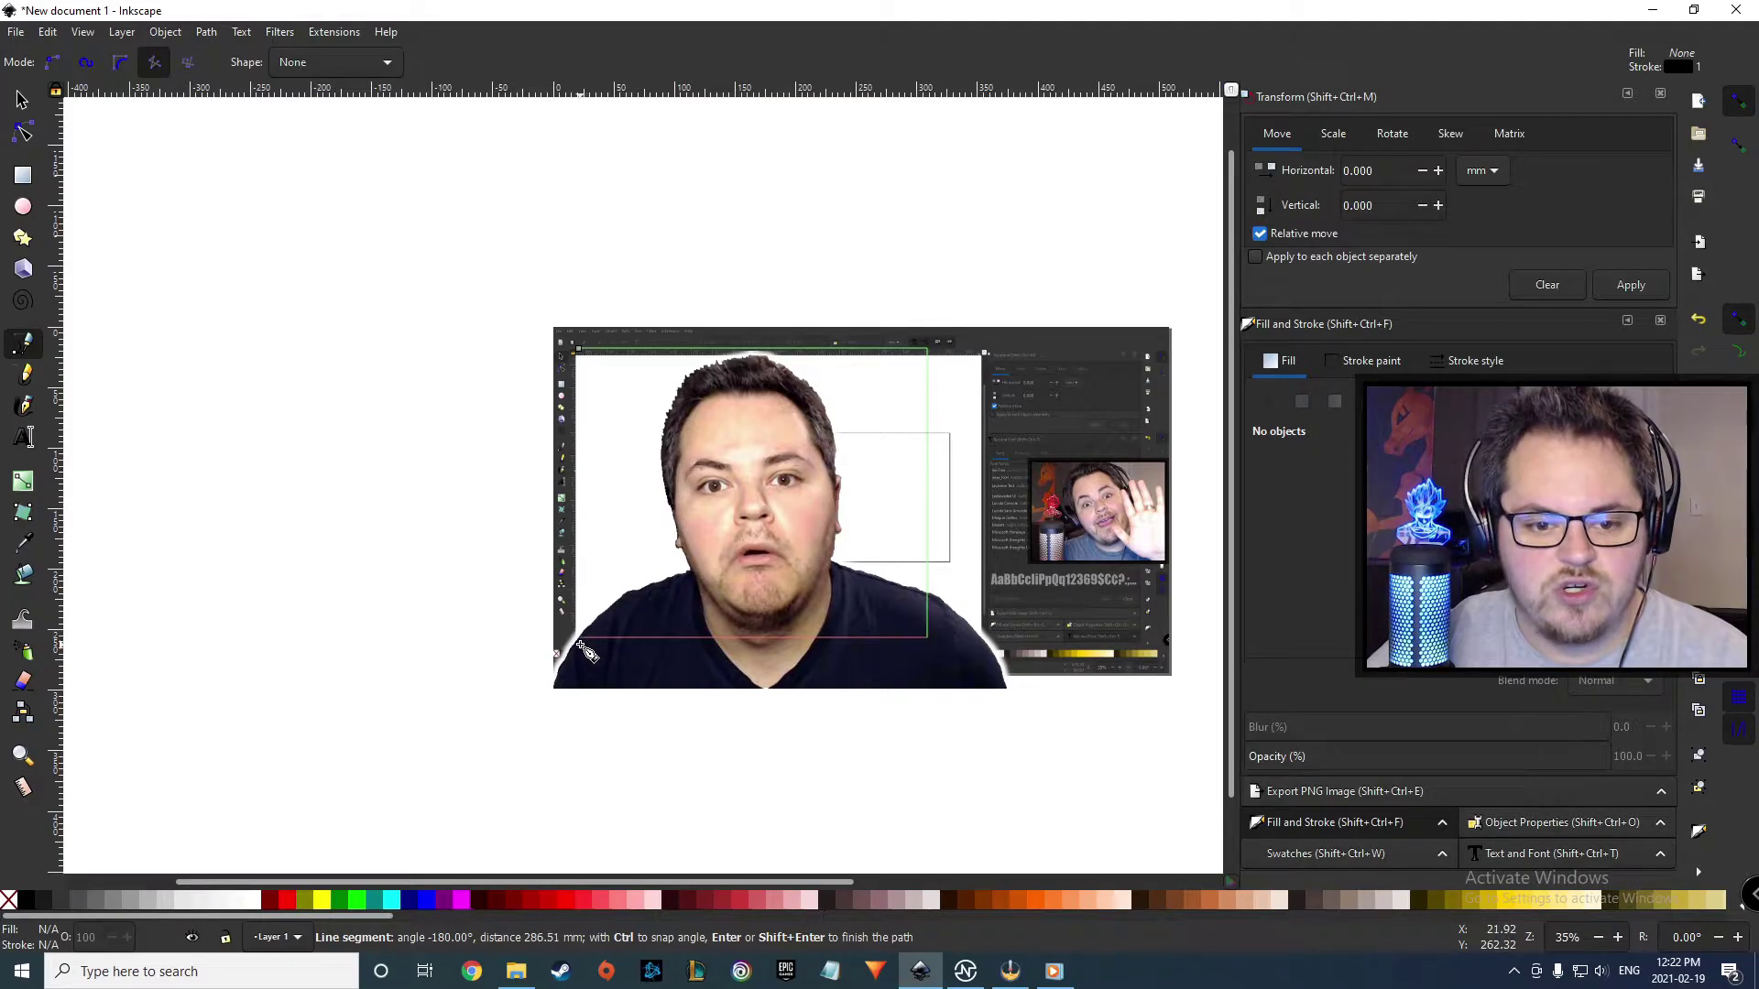
pyautogui.keyDown('ctrl'); pyautogui.click(579, 640); pyautogui.keyUp('ctrl')
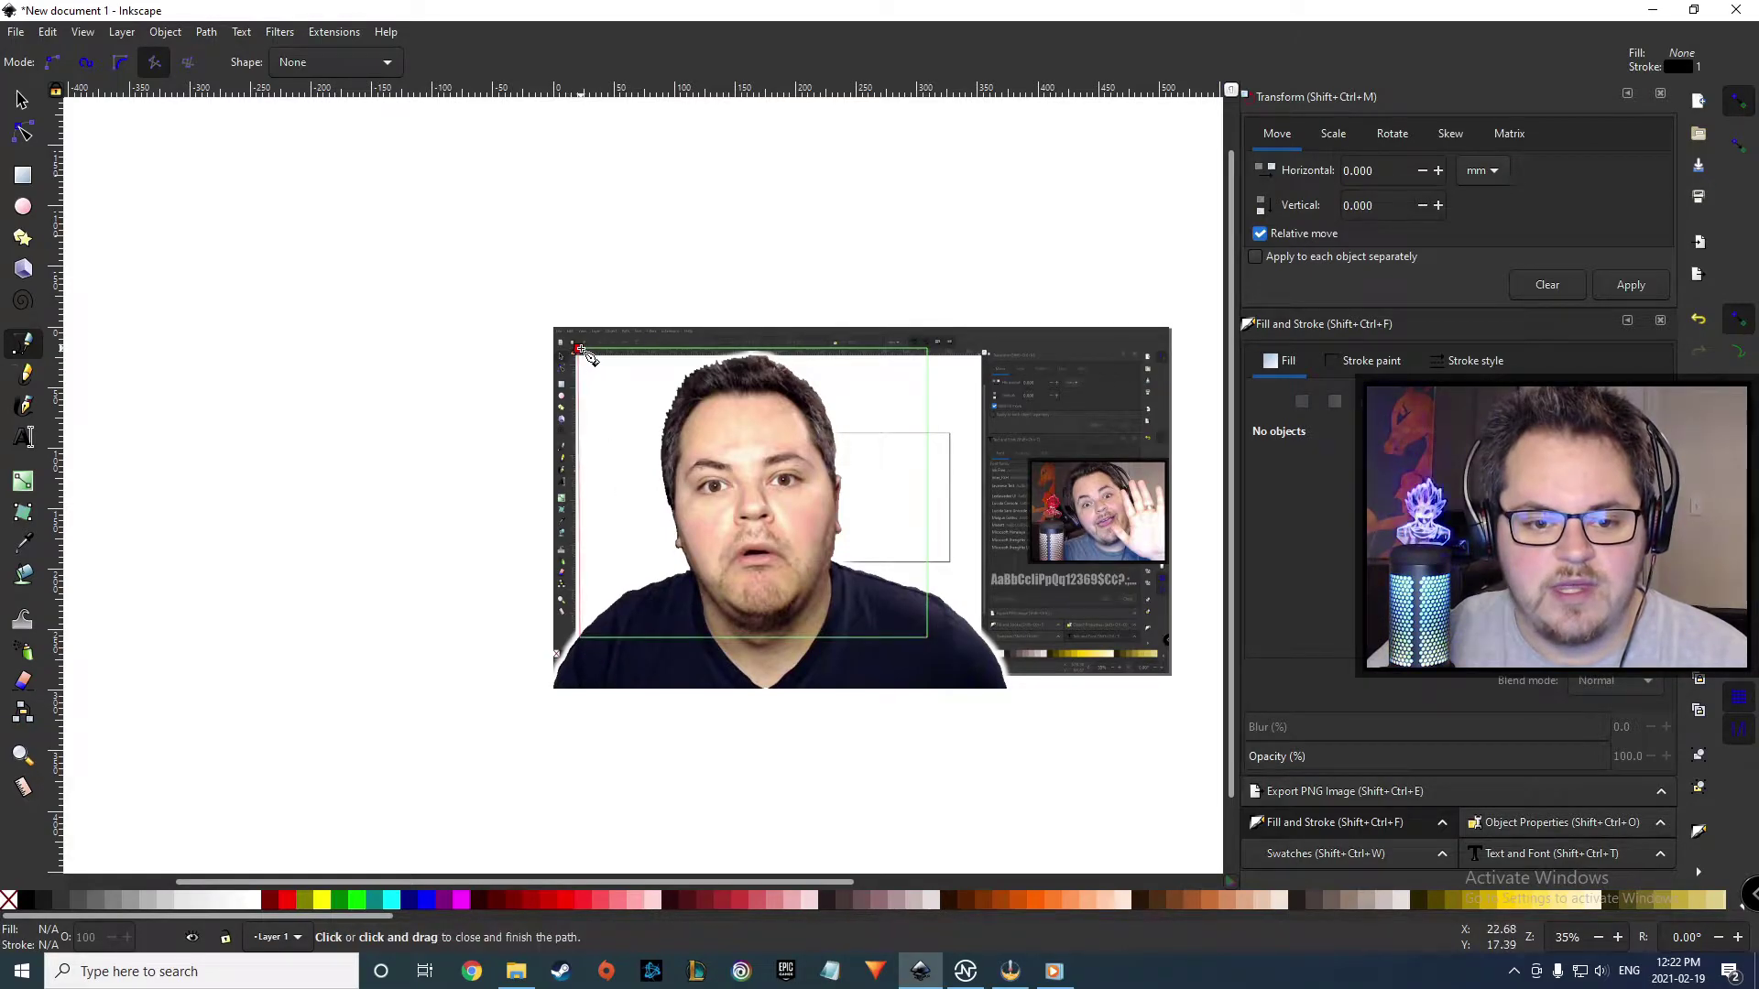
pyautogui.click(579, 350)
# - Try stroke widths of 32 and 3 on the rectangular frame, and set the width to 4
pyautogui.click(1472, 362)
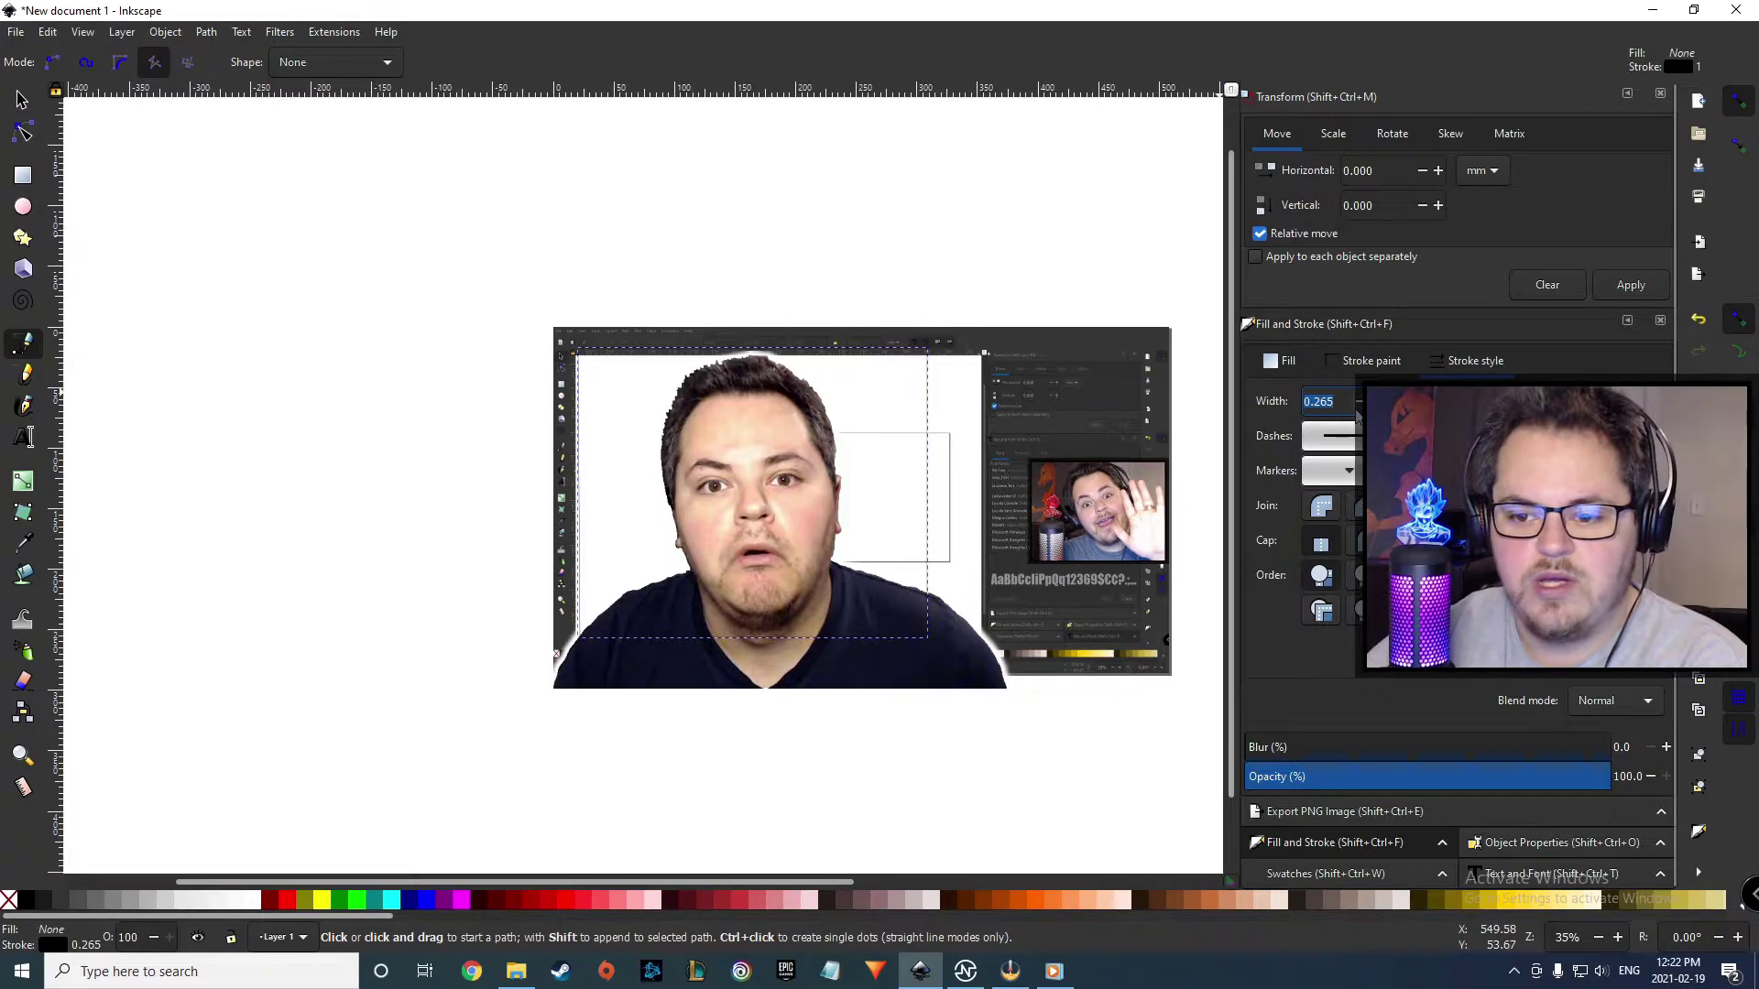
pyautogui.write('32')
pyautogui.press('Return')
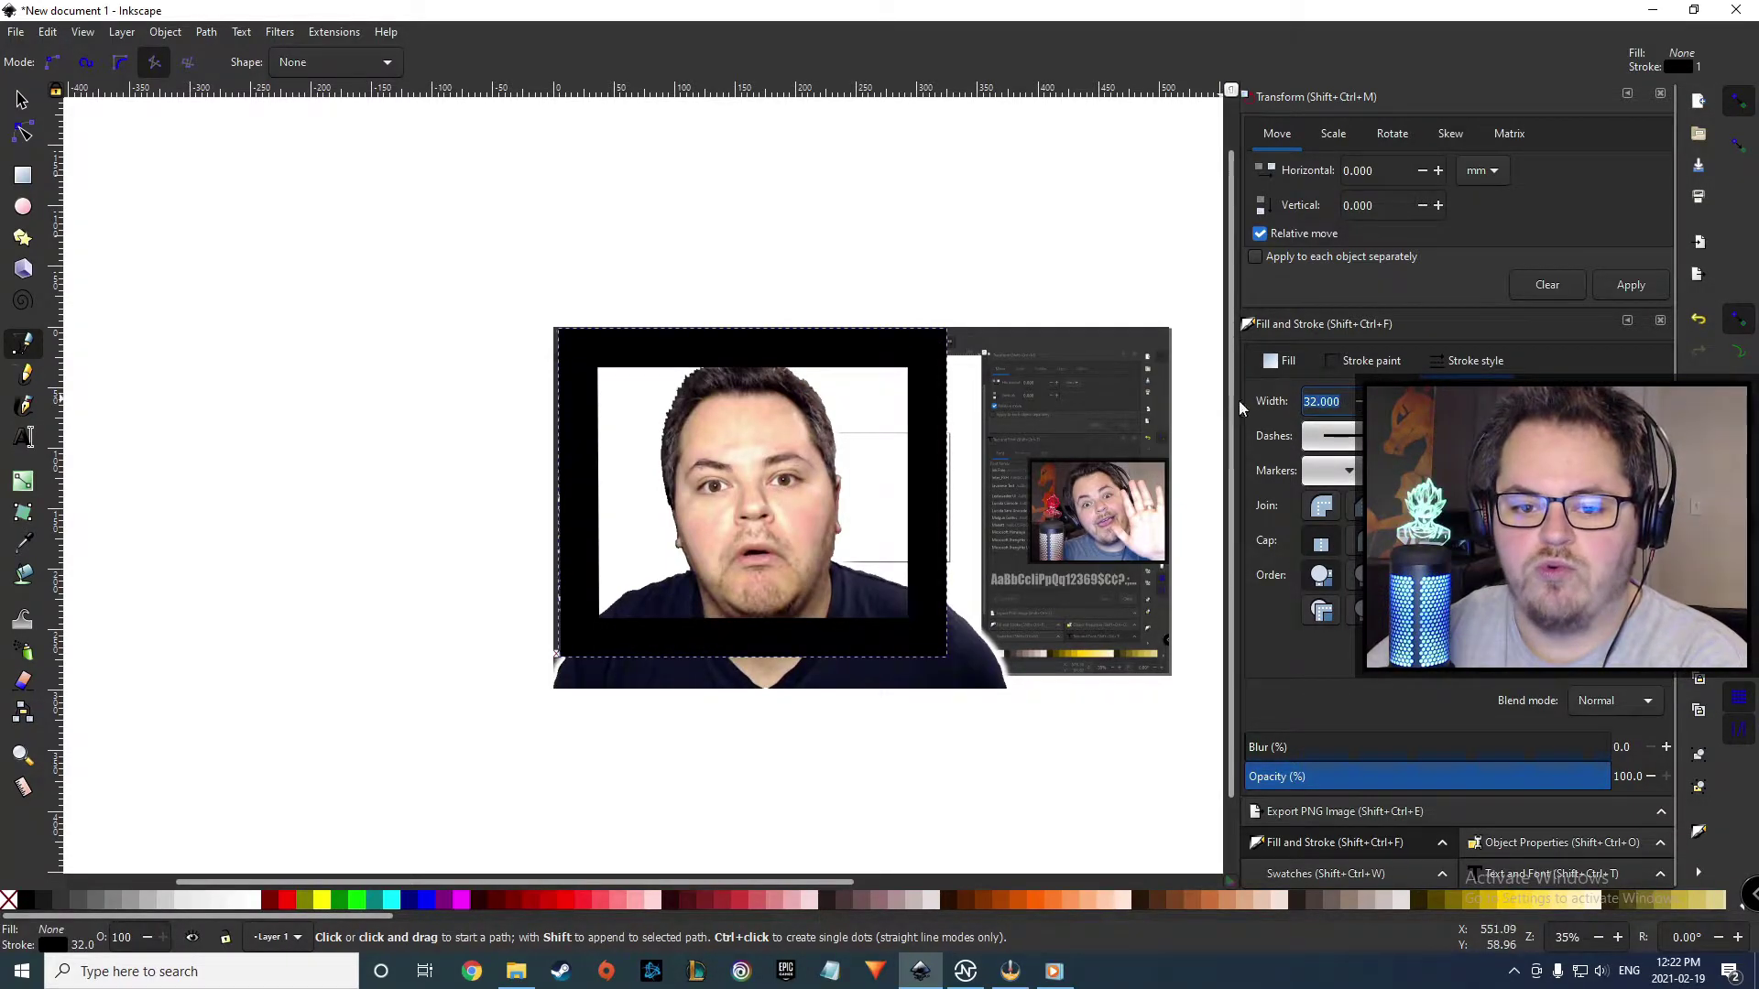
pyautogui.write('3')
pyautogui.press('Return')
pyautogui.moveTo(1336, 402); pyautogui.dragTo(1273, 404)
pyautogui.write('4')
pyautogui.press('Return')
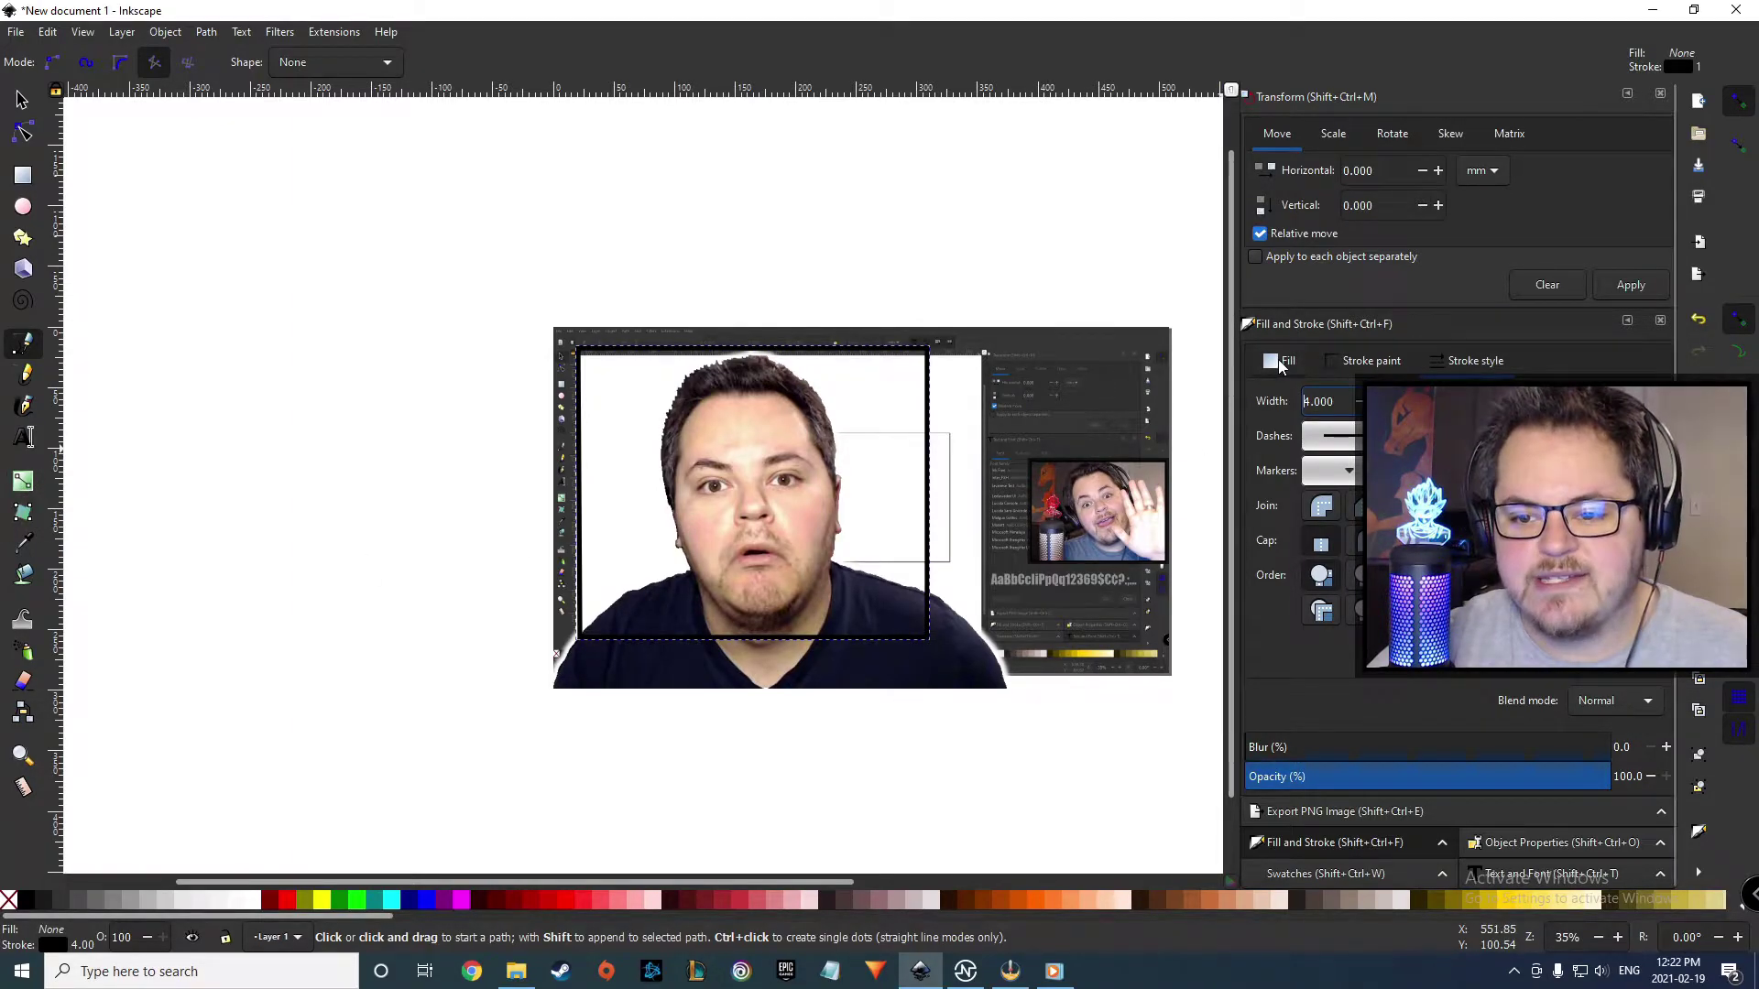
# - Give the frame's stroke a flat paint and start the Gradient tool on it
pyautogui.click(1372, 361)
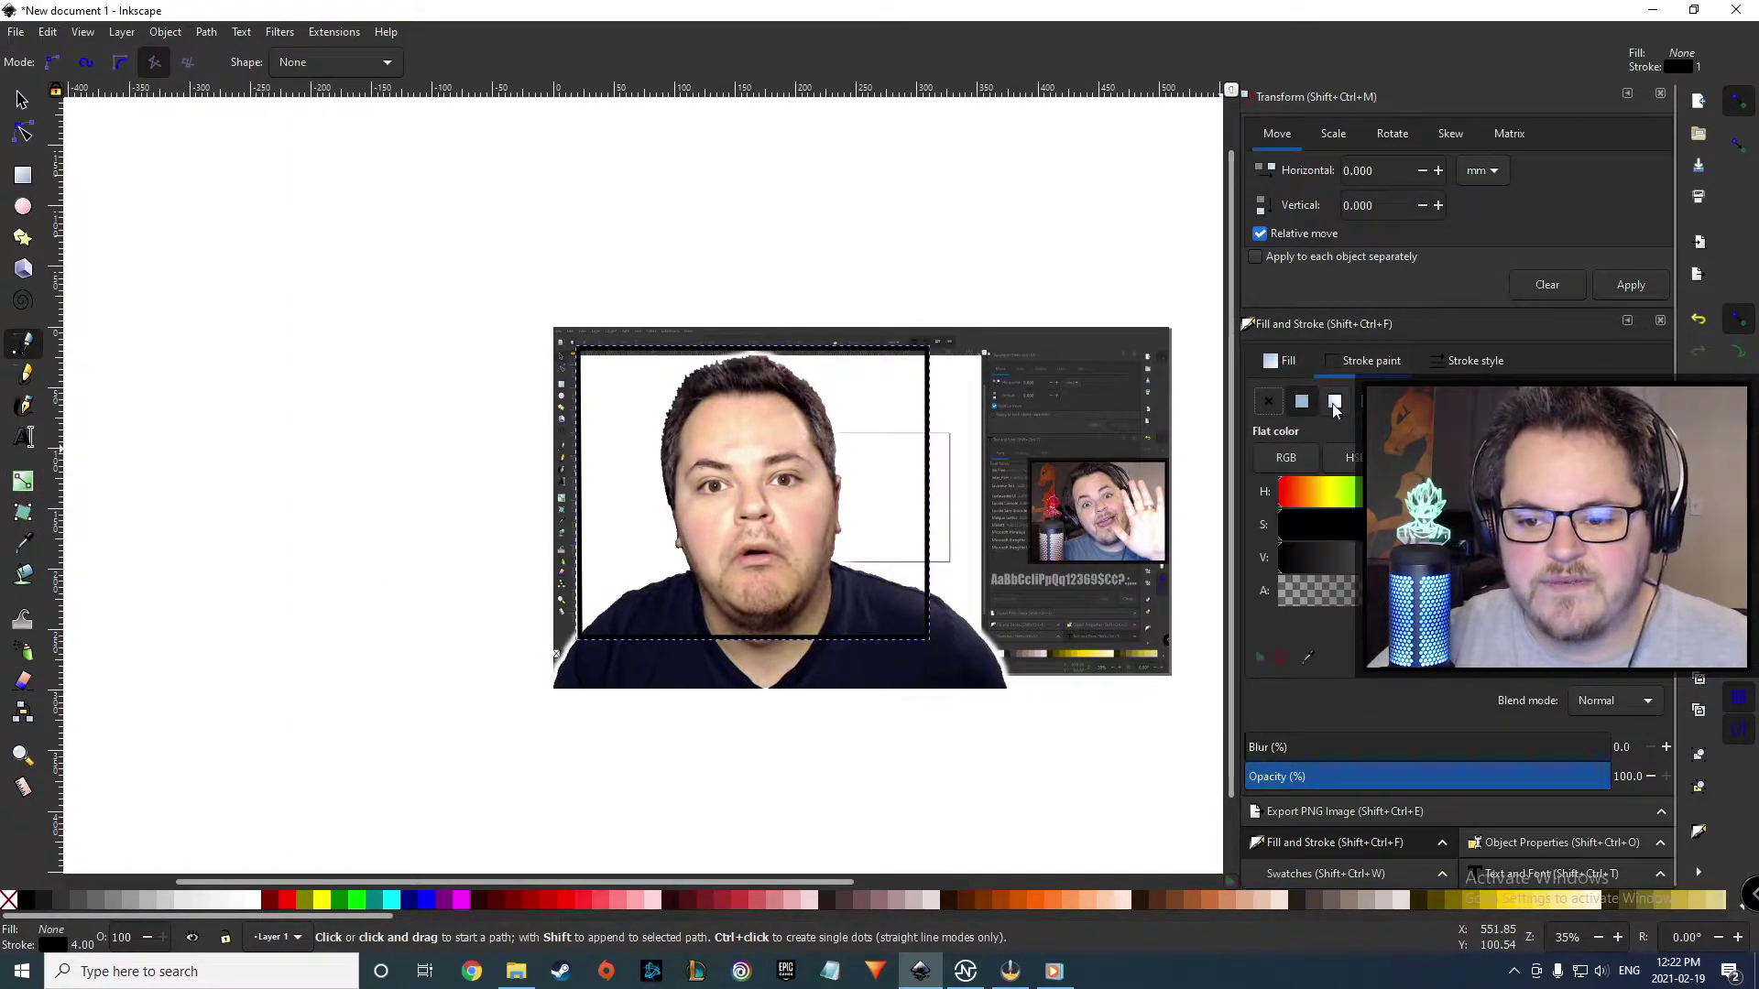
pyautogui.click(1301, 401)
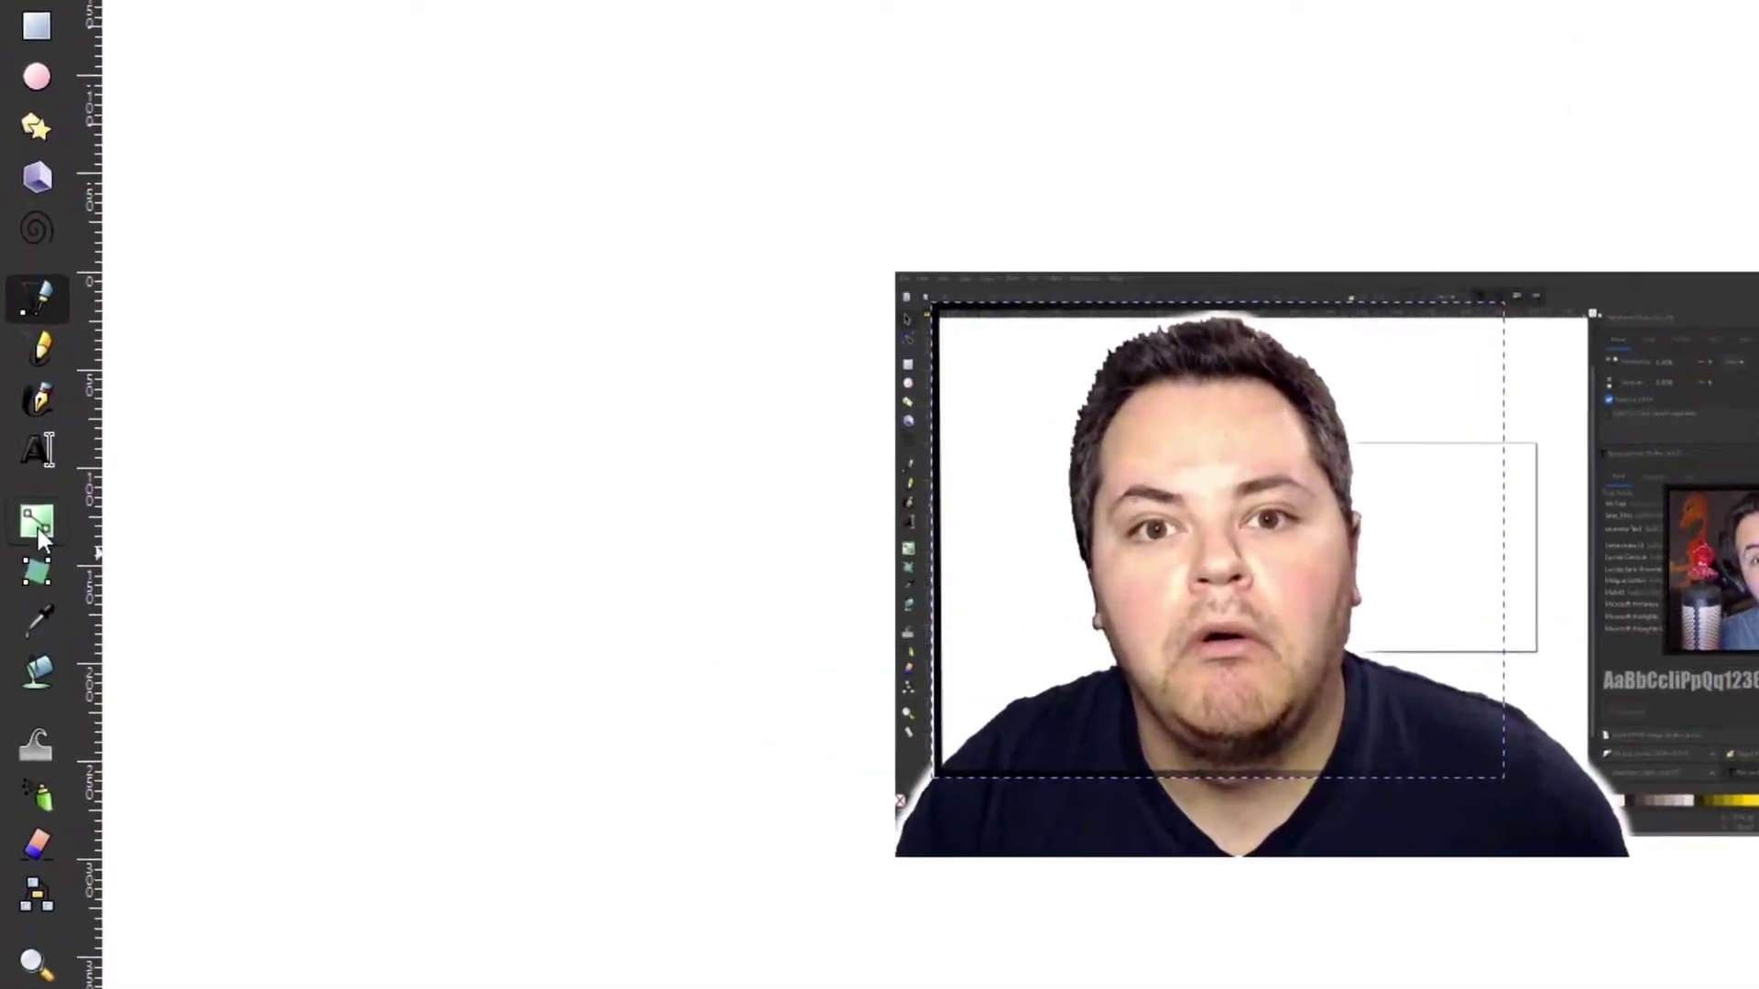
pyautogui.click(26, 489)
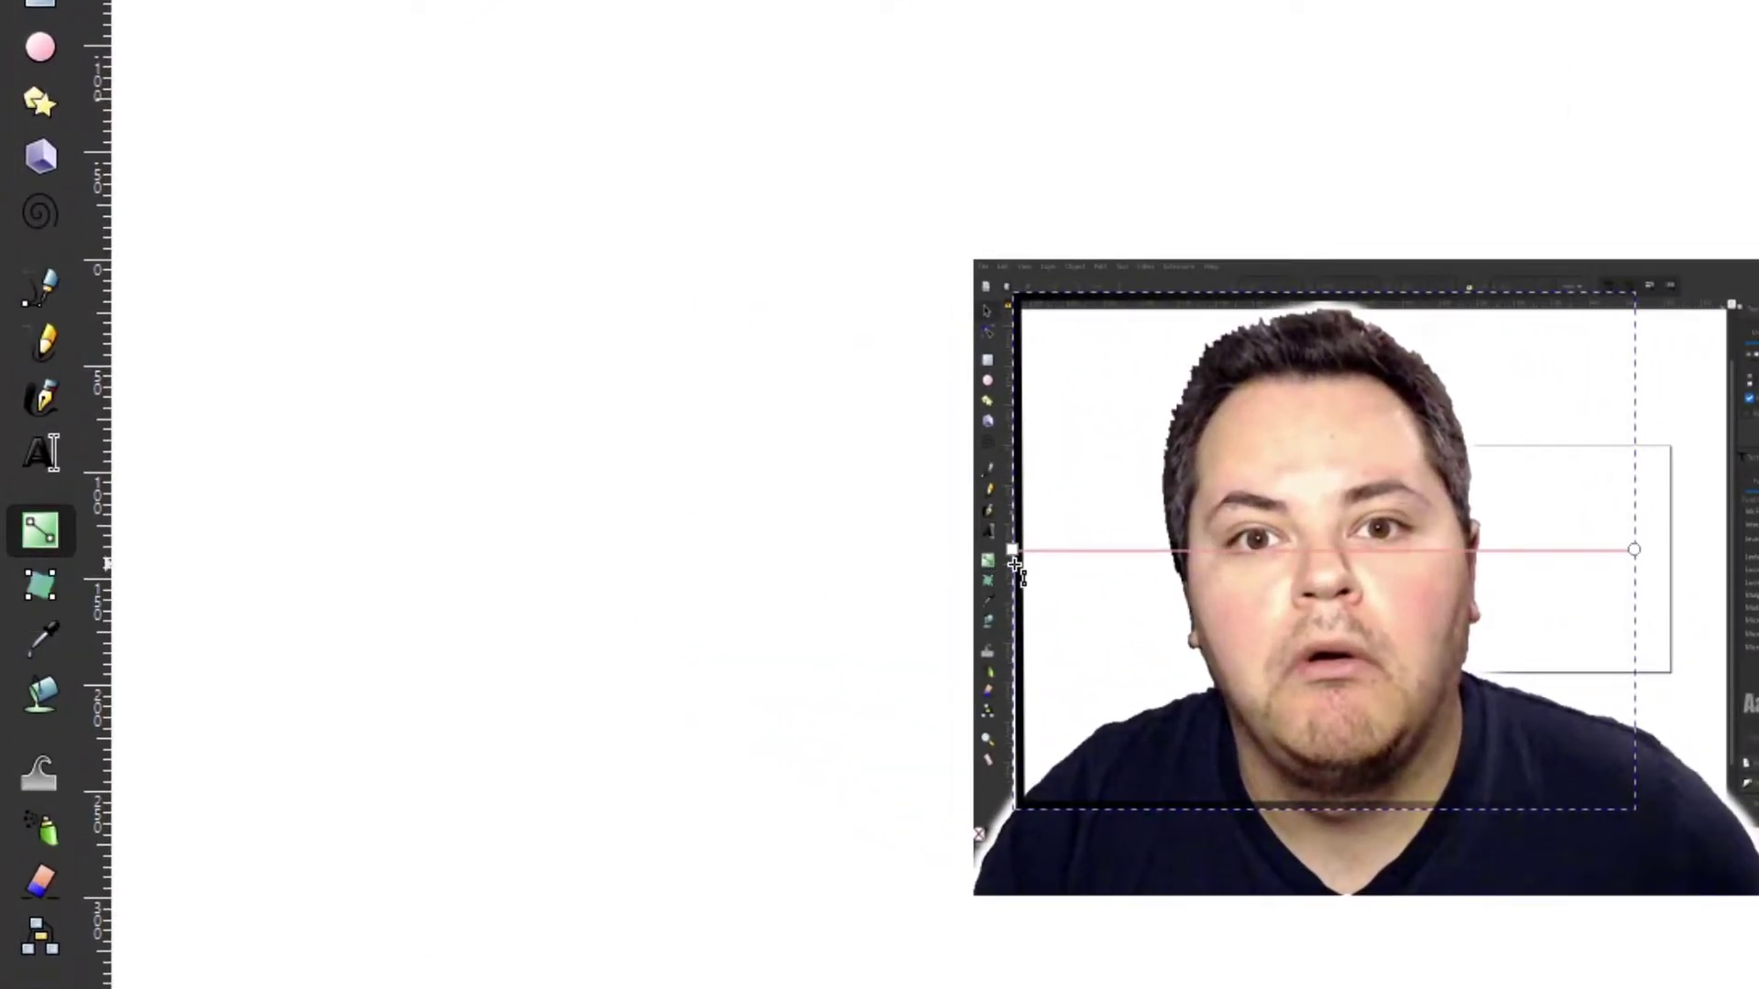
# - Run the frame's stroke gradient vertically, starting at the middle of the top edge and ending at the bottom edge
pyautogui.moveTo(1014, 565); pyautogui.dragTo(1468, 273)
pyautogui.scroll(3, 1320, 306)
pyautogui.scroll(-1, 1436, 546)
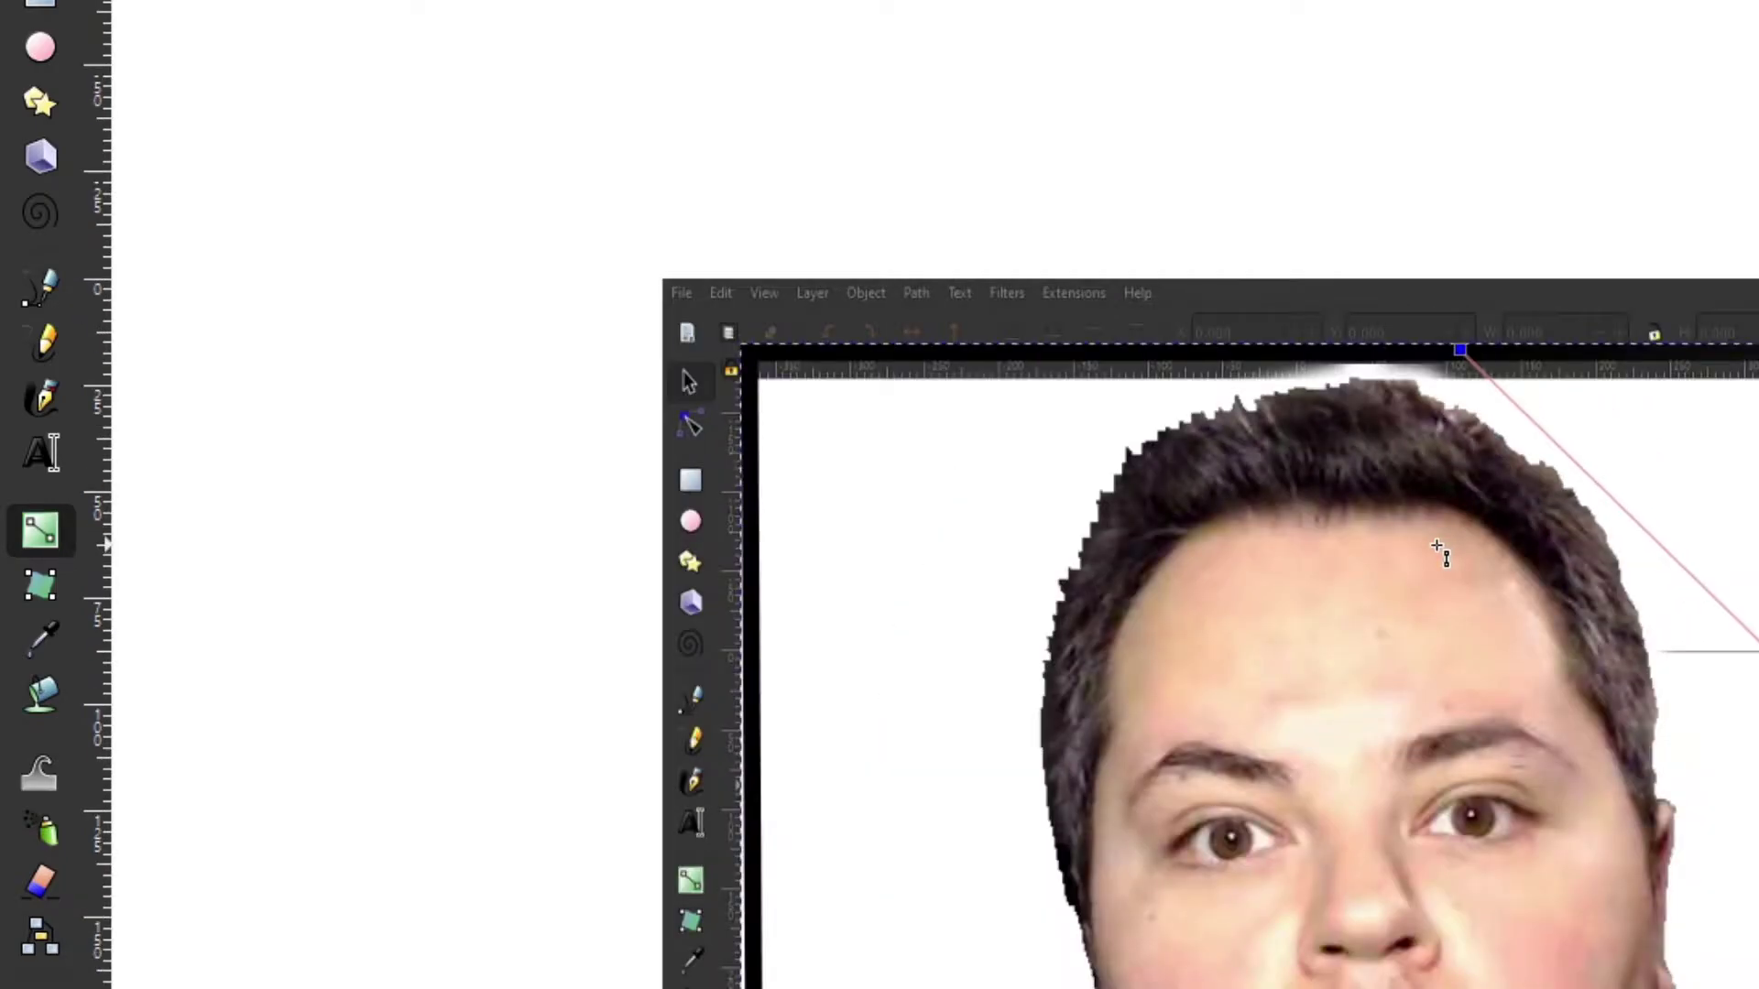
pyautogui.moveTo(1466, 351); pyautogui.dragTo(1373, 349)
pyautogui.moveTo(1758, 863); pyautogui.dragTo(779, 833)
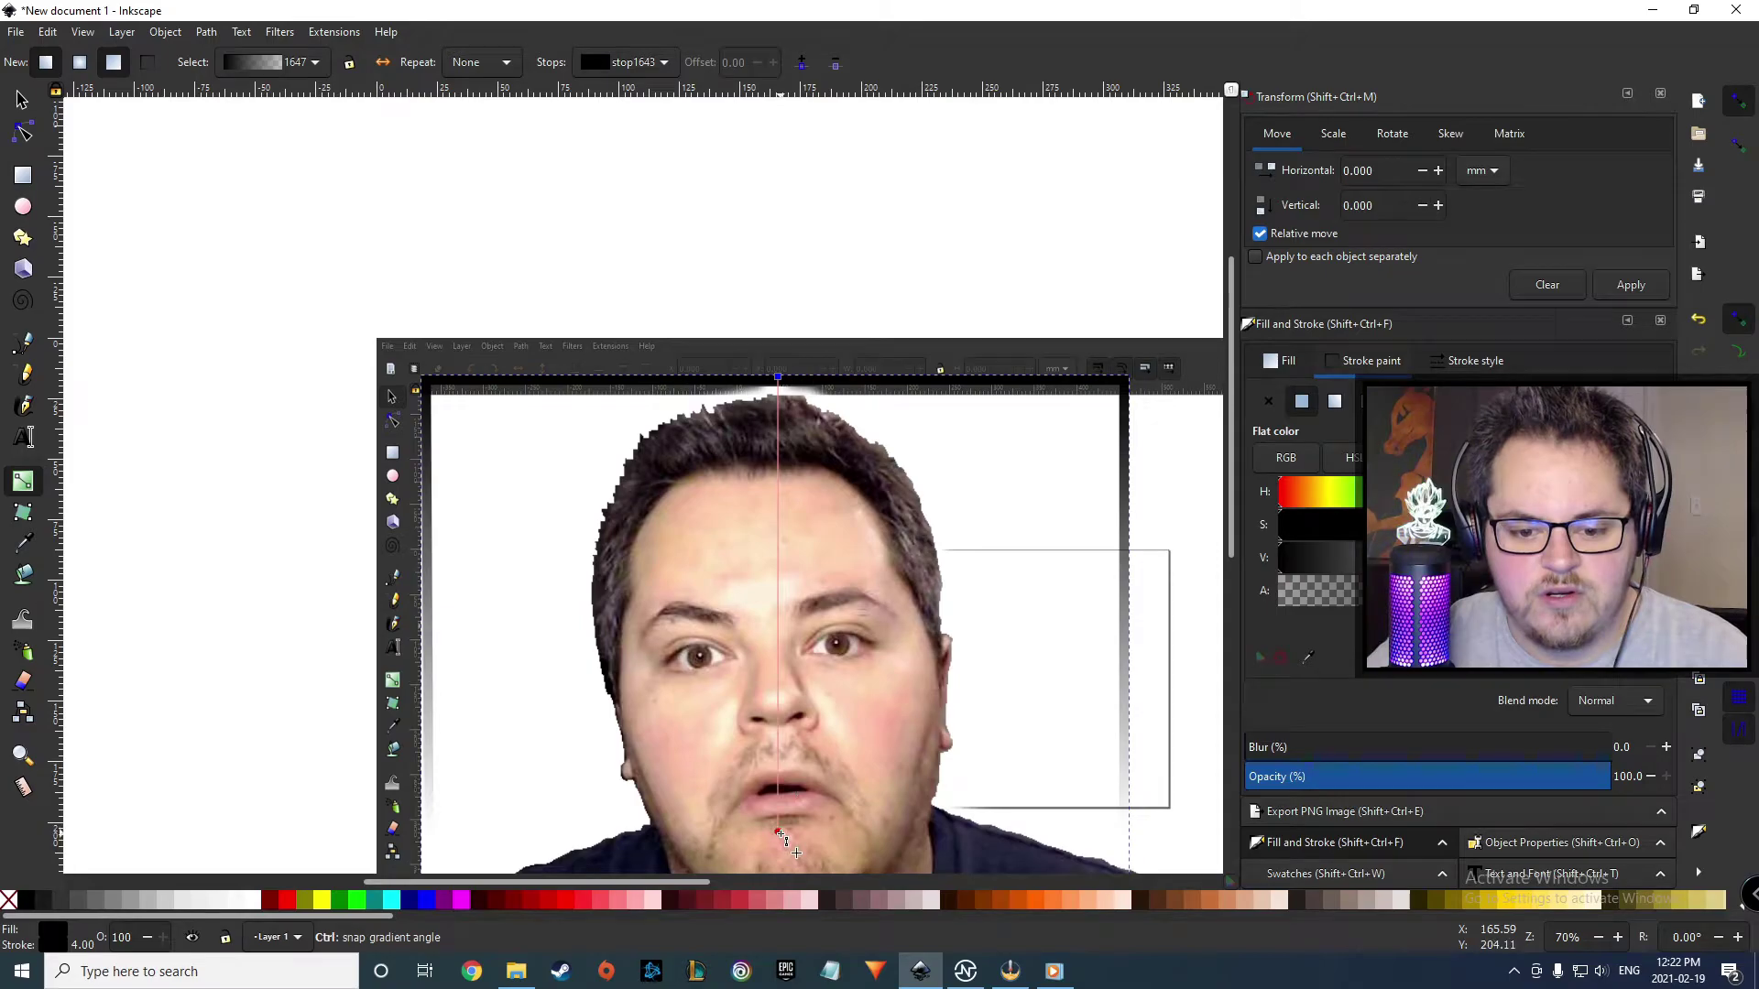
pyautogui.scroll(-2, 779, 833)
pyautogui.moveTo(780, 696); pyautogui.dragTo(777, 822)
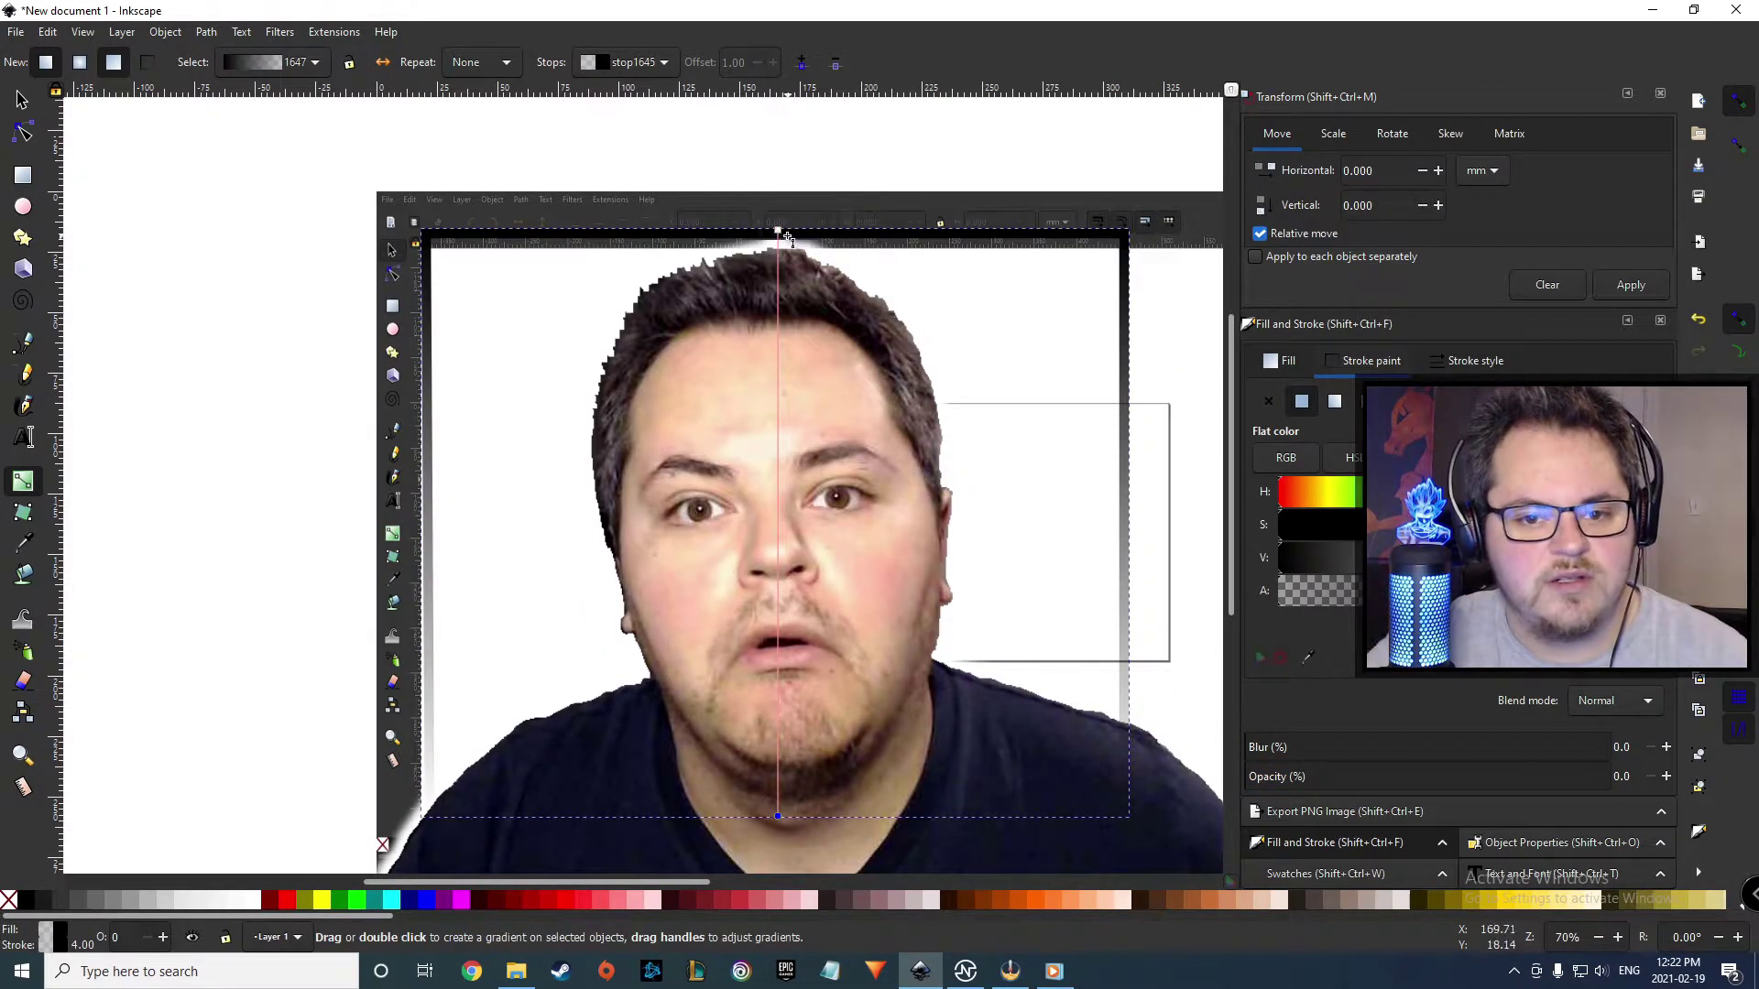
# - Colour the stroke gradient's top stop green and select the transparent bottom stop
pyautogui.click(777, 229)
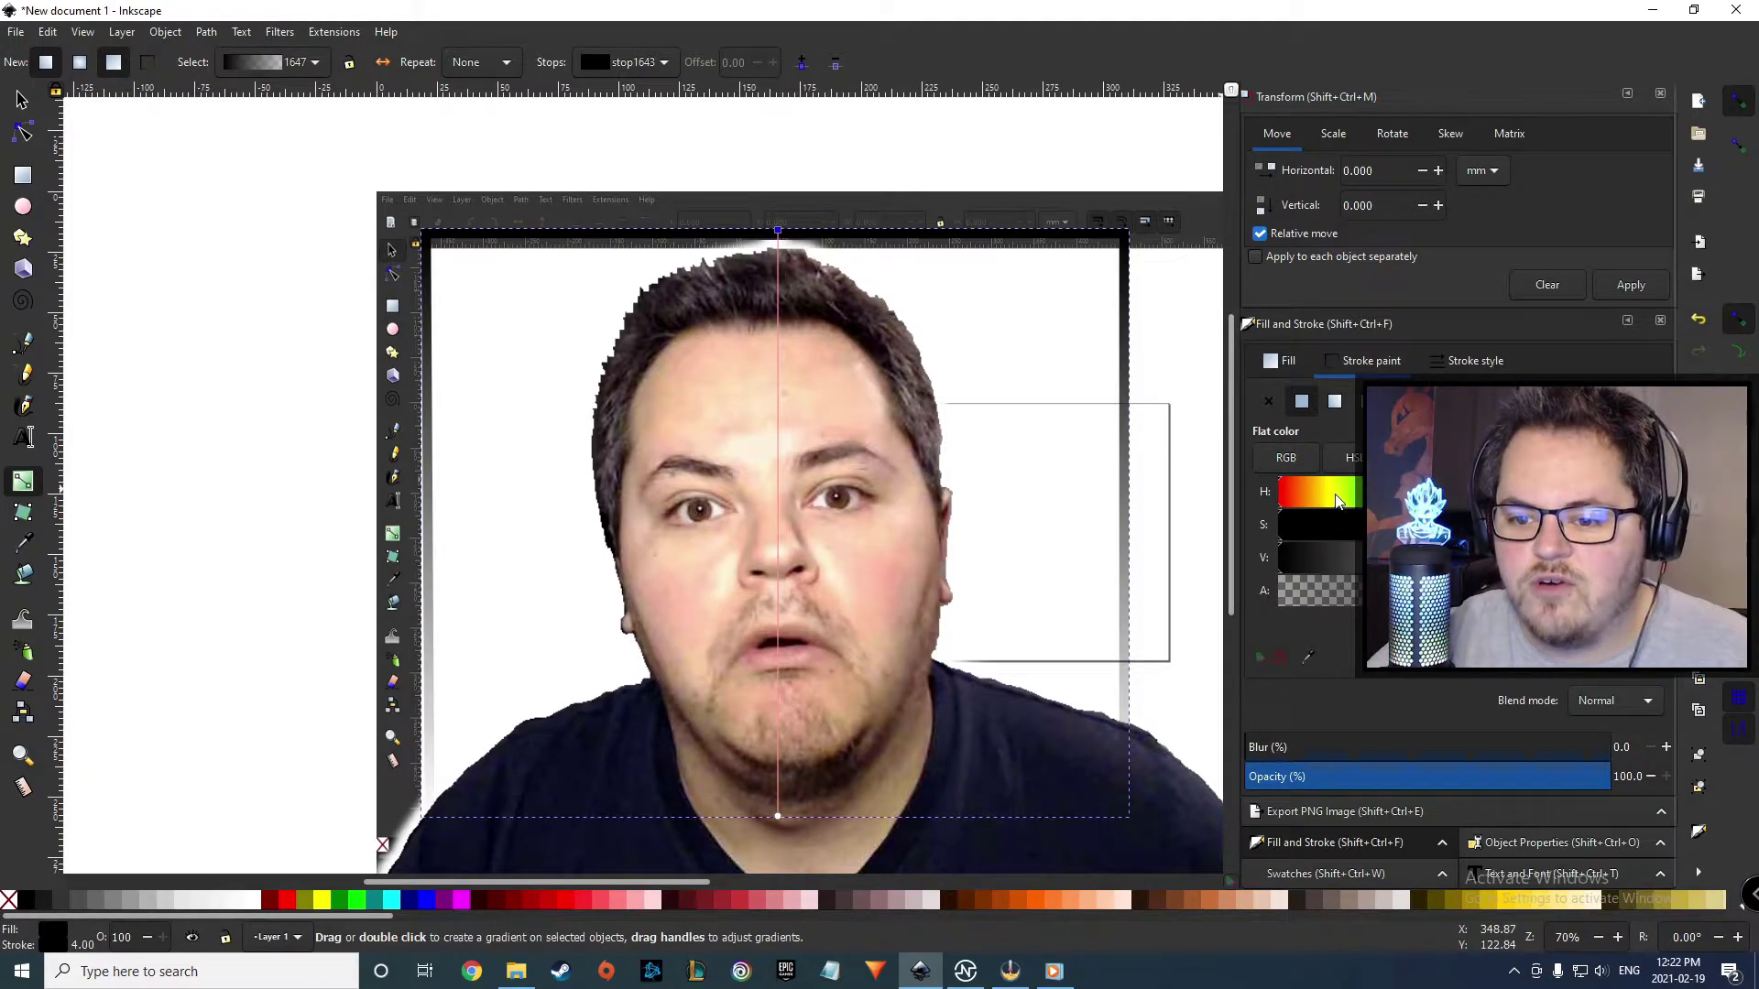
pyautogui.click(357, 901)
pyautogui.click(339, 901)
pyautogui.moveTo(1431, 558); pyautogui.dragTo(1451, 558)
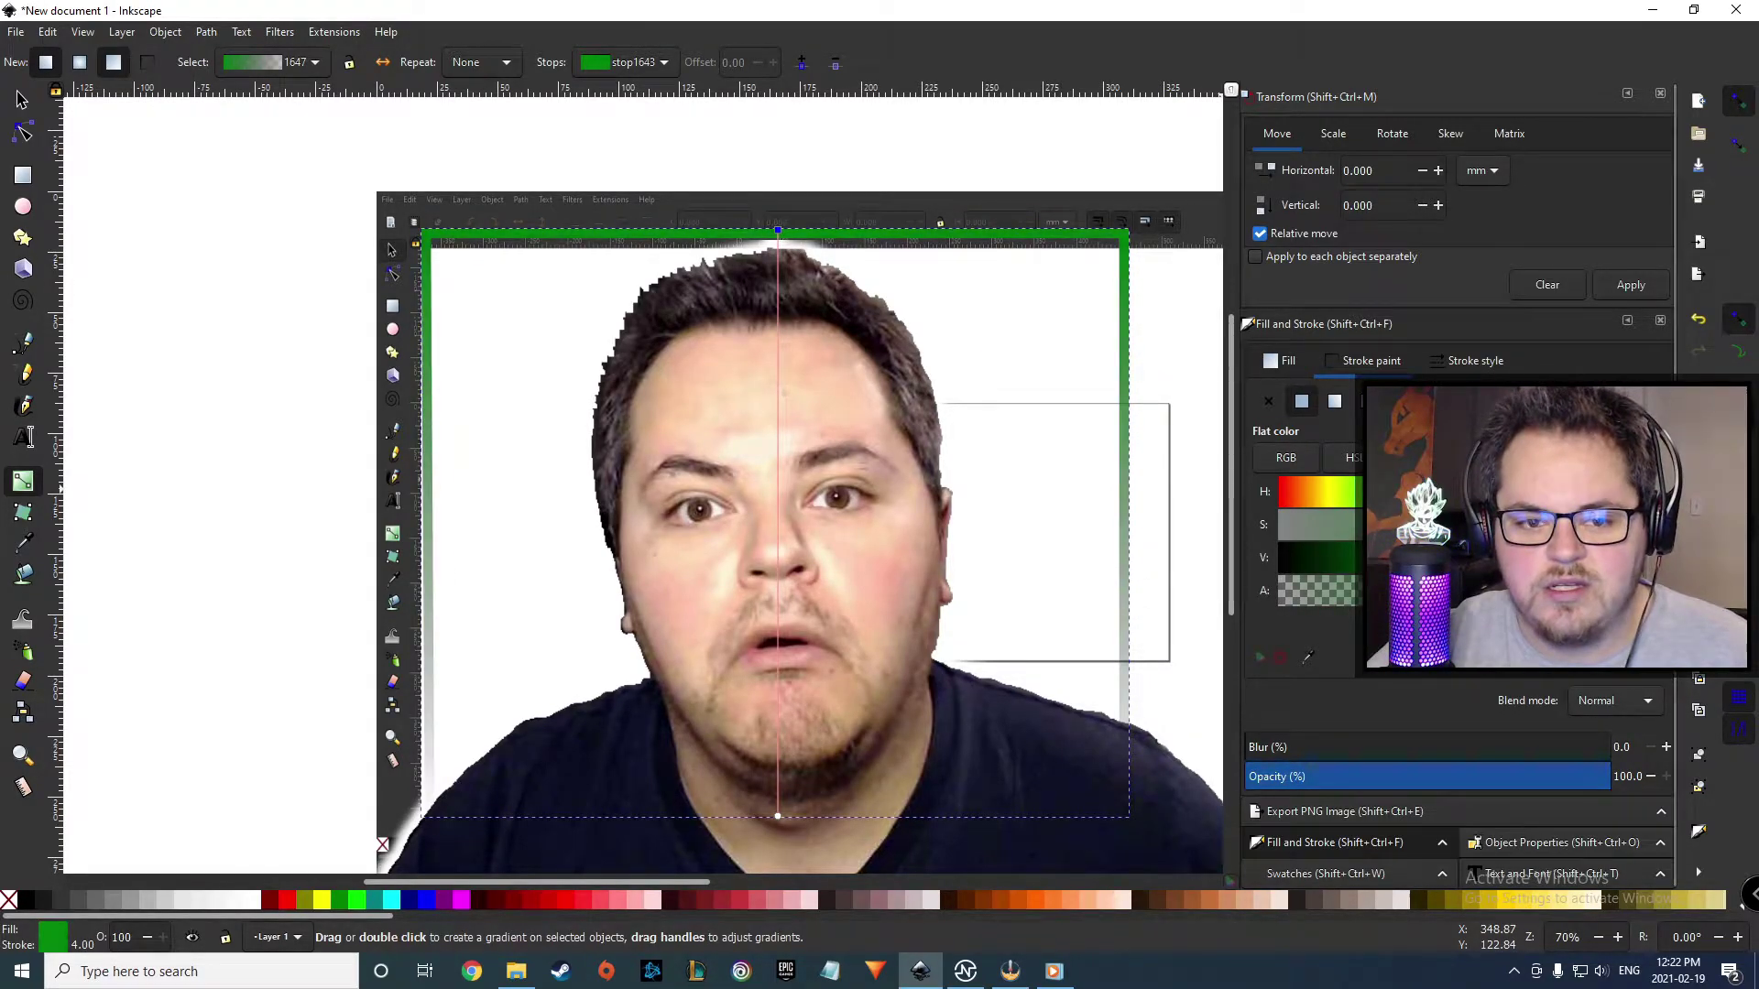
pyautogui.click(777, 816)
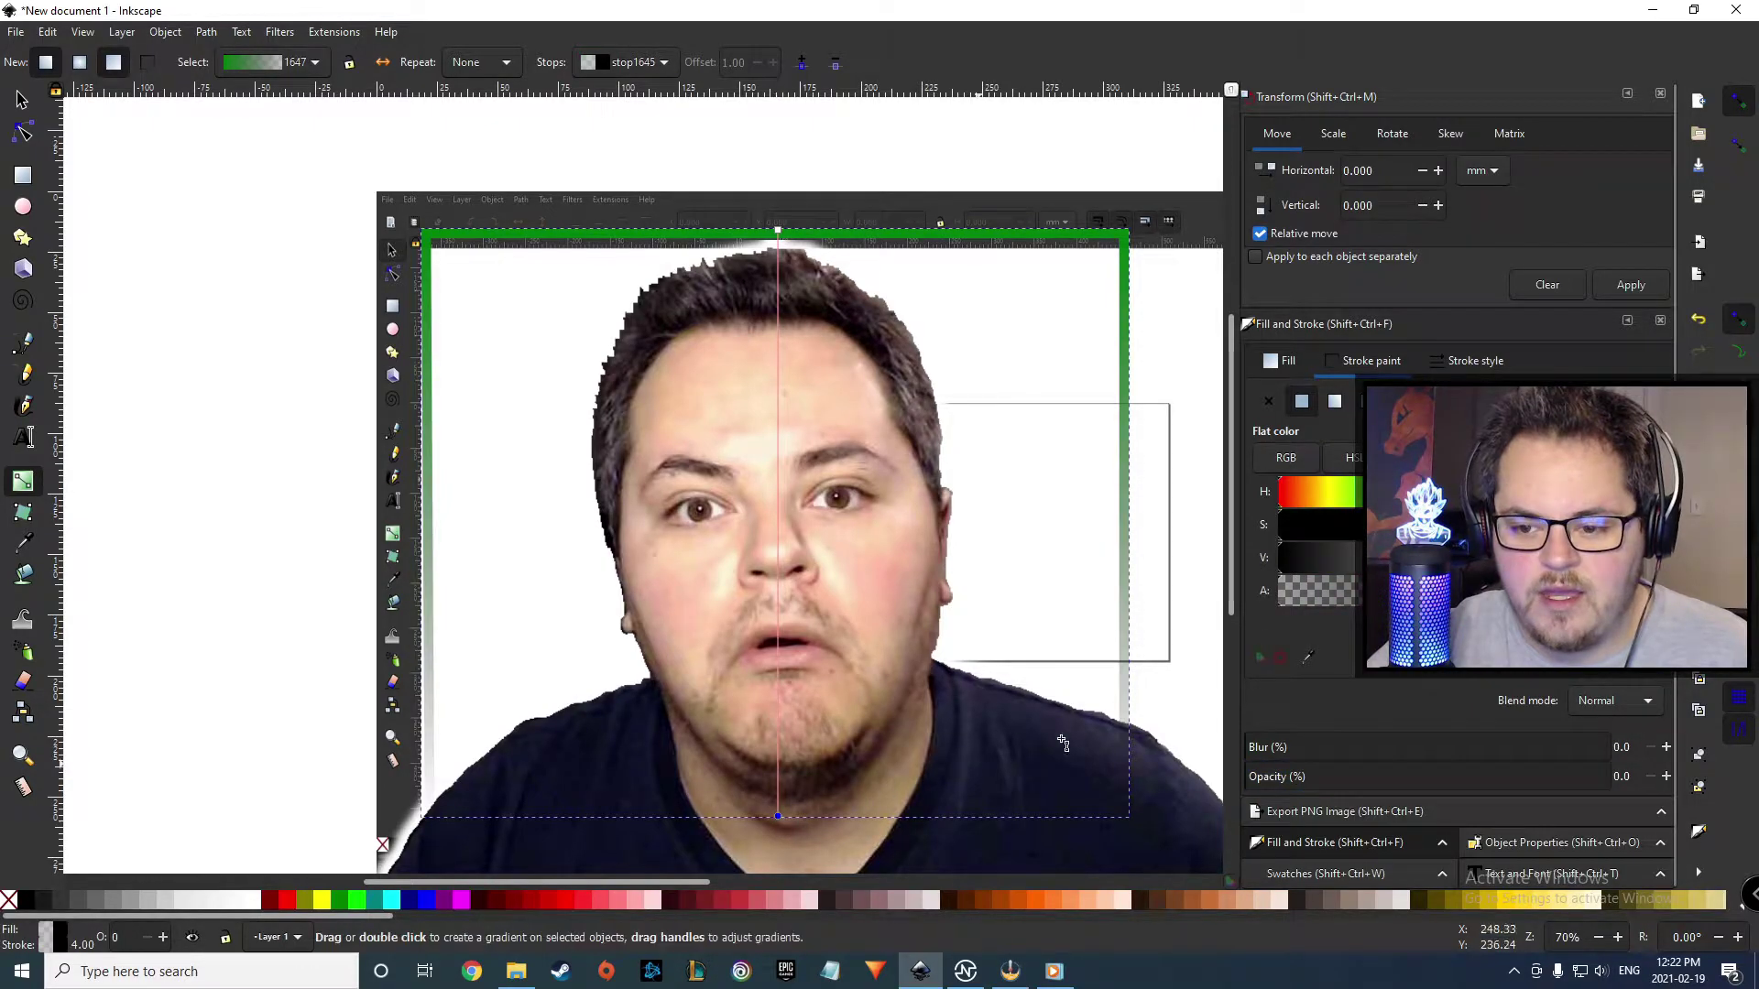
# - Change the hue of the gradient's top stop to purple and select the bottom stop
pyautogui.click(778, 229)
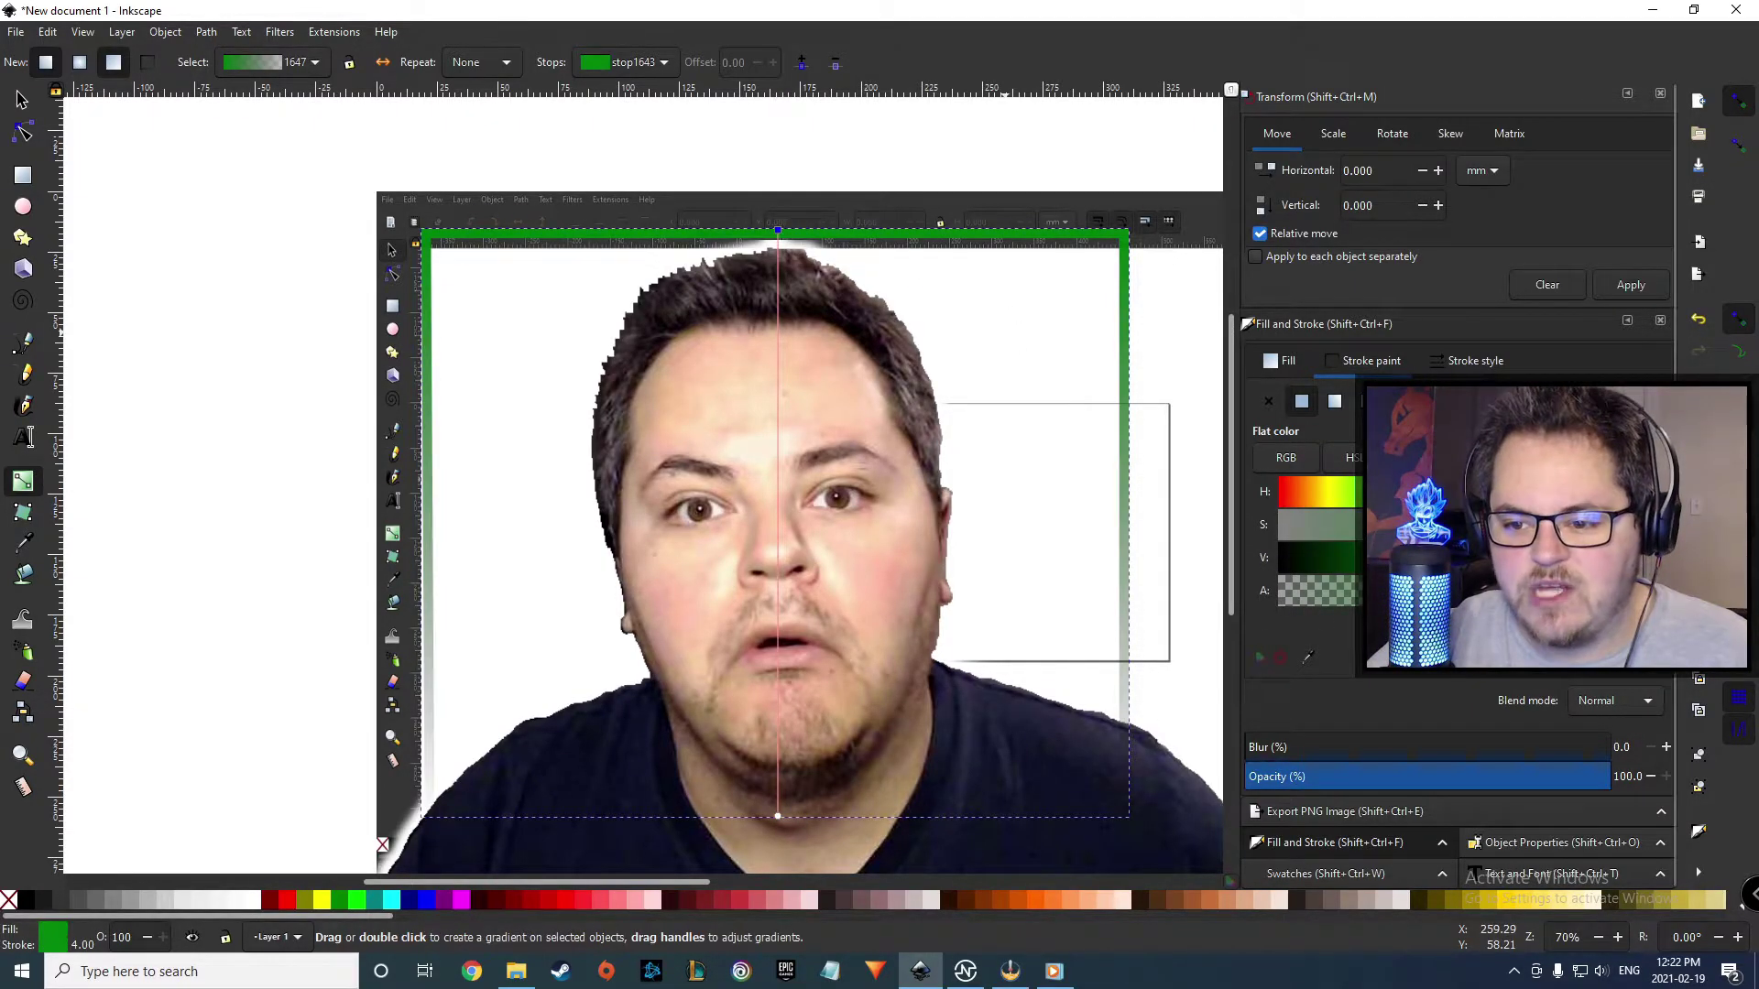
pyautogui.click(1548, 492)
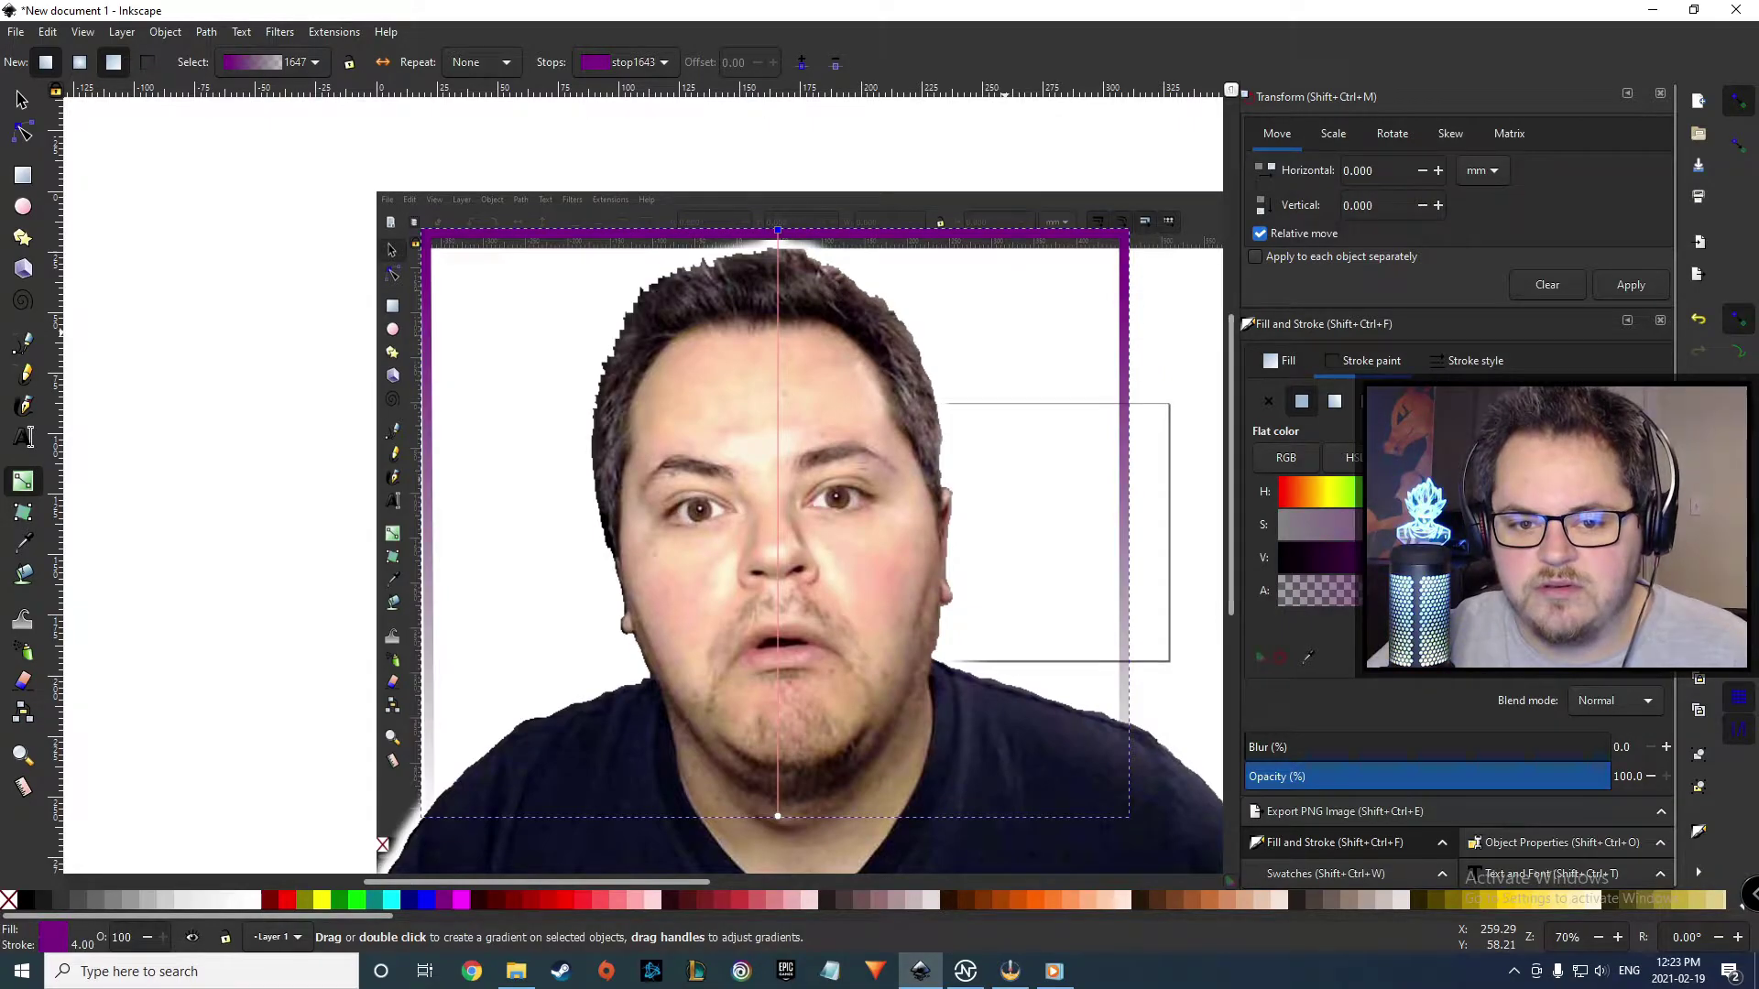
pyautogui.click(778, 816)
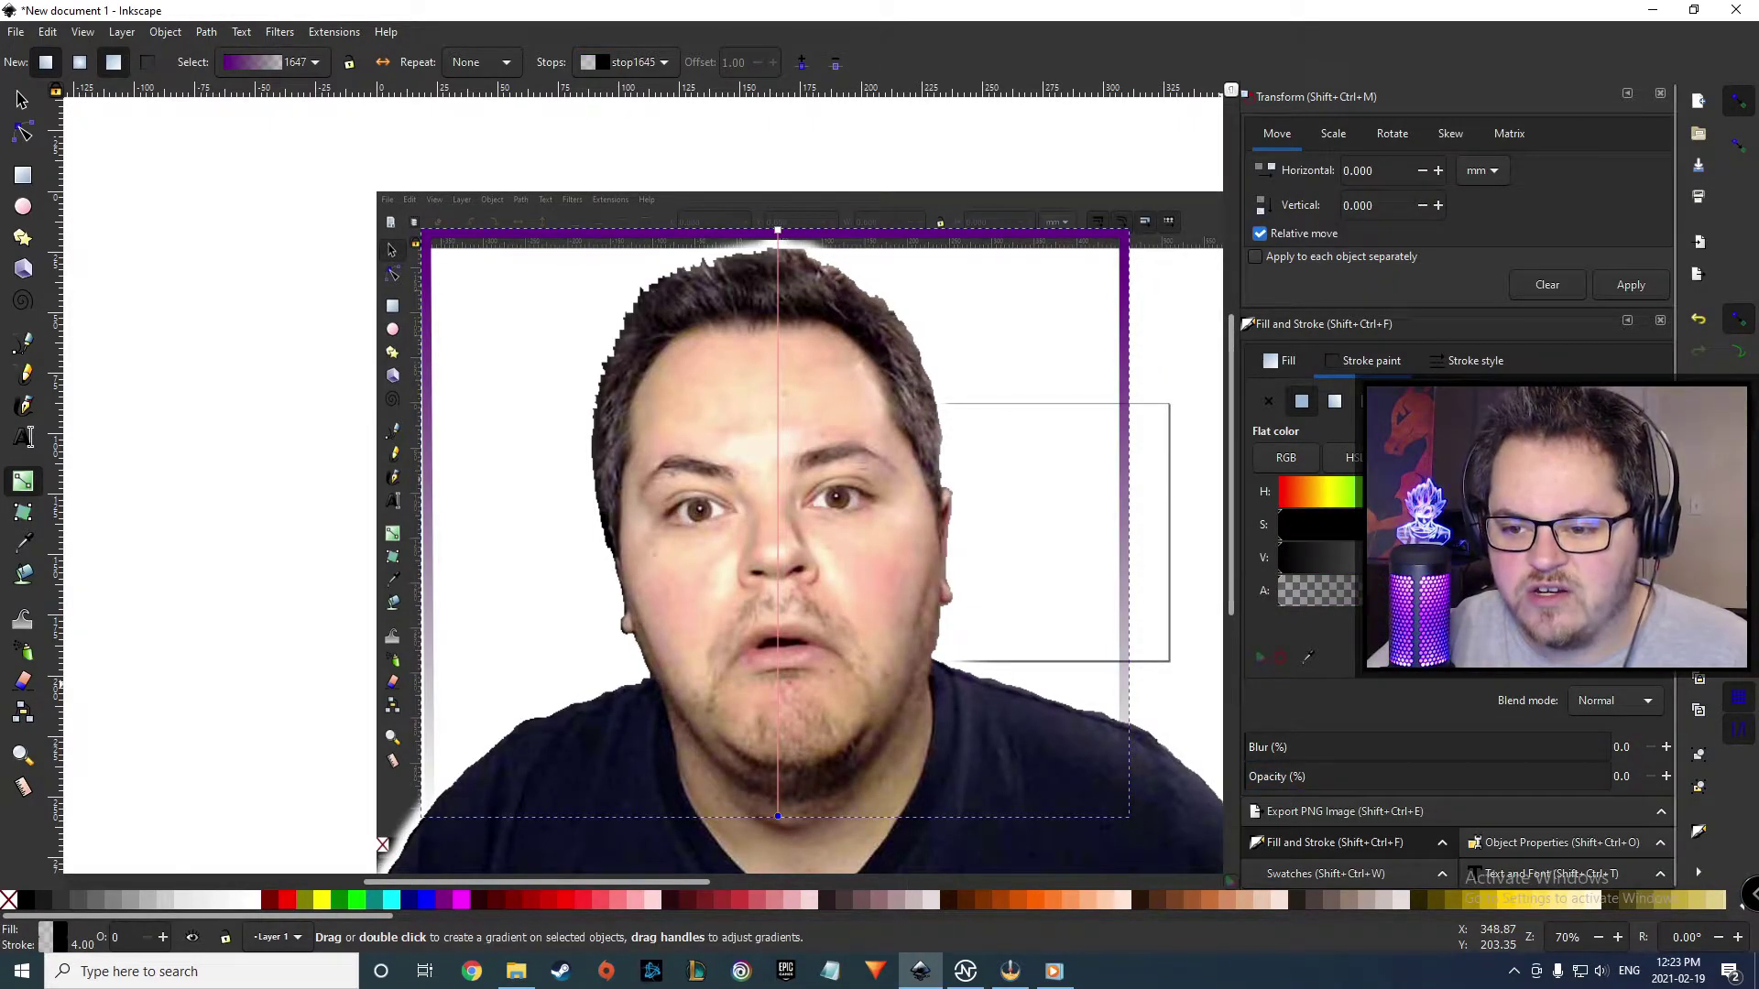
# - Colour the frame gradient's bottom stop magenta at 100% opacity and deselect the frame
pyautogui.click(1563, 558)
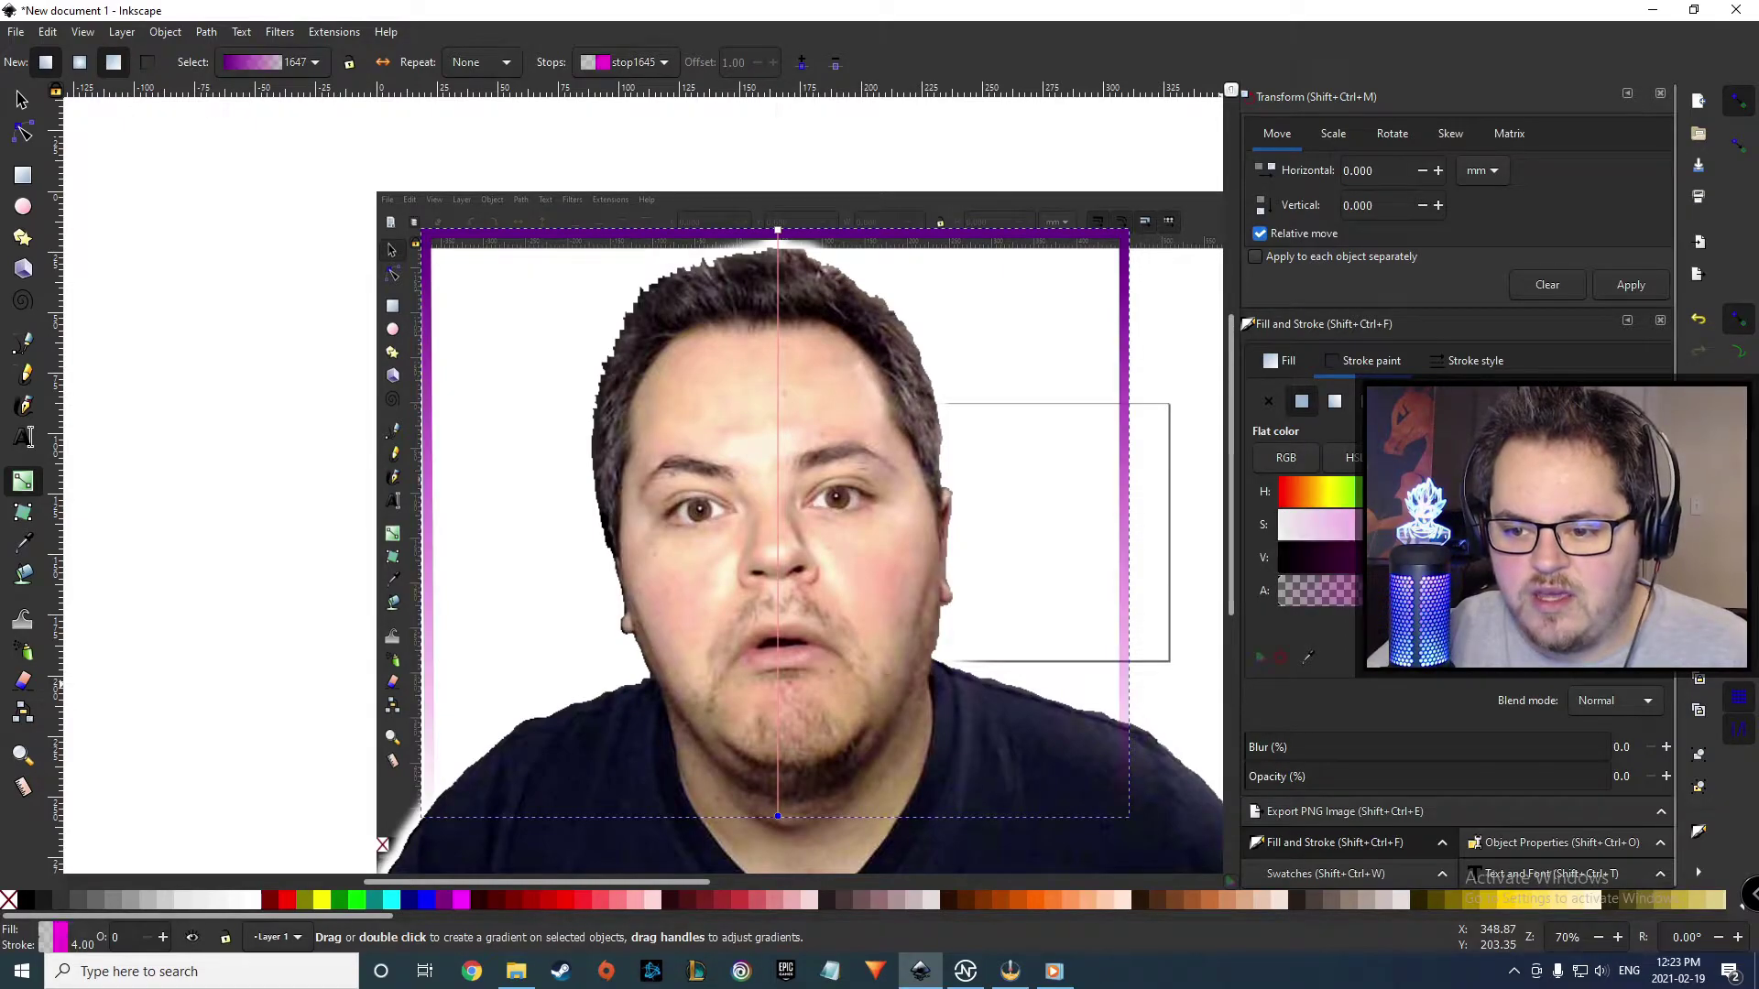
pyautogui.moveTo(1502, 591); pyautogui.dragTo(1585, 591)
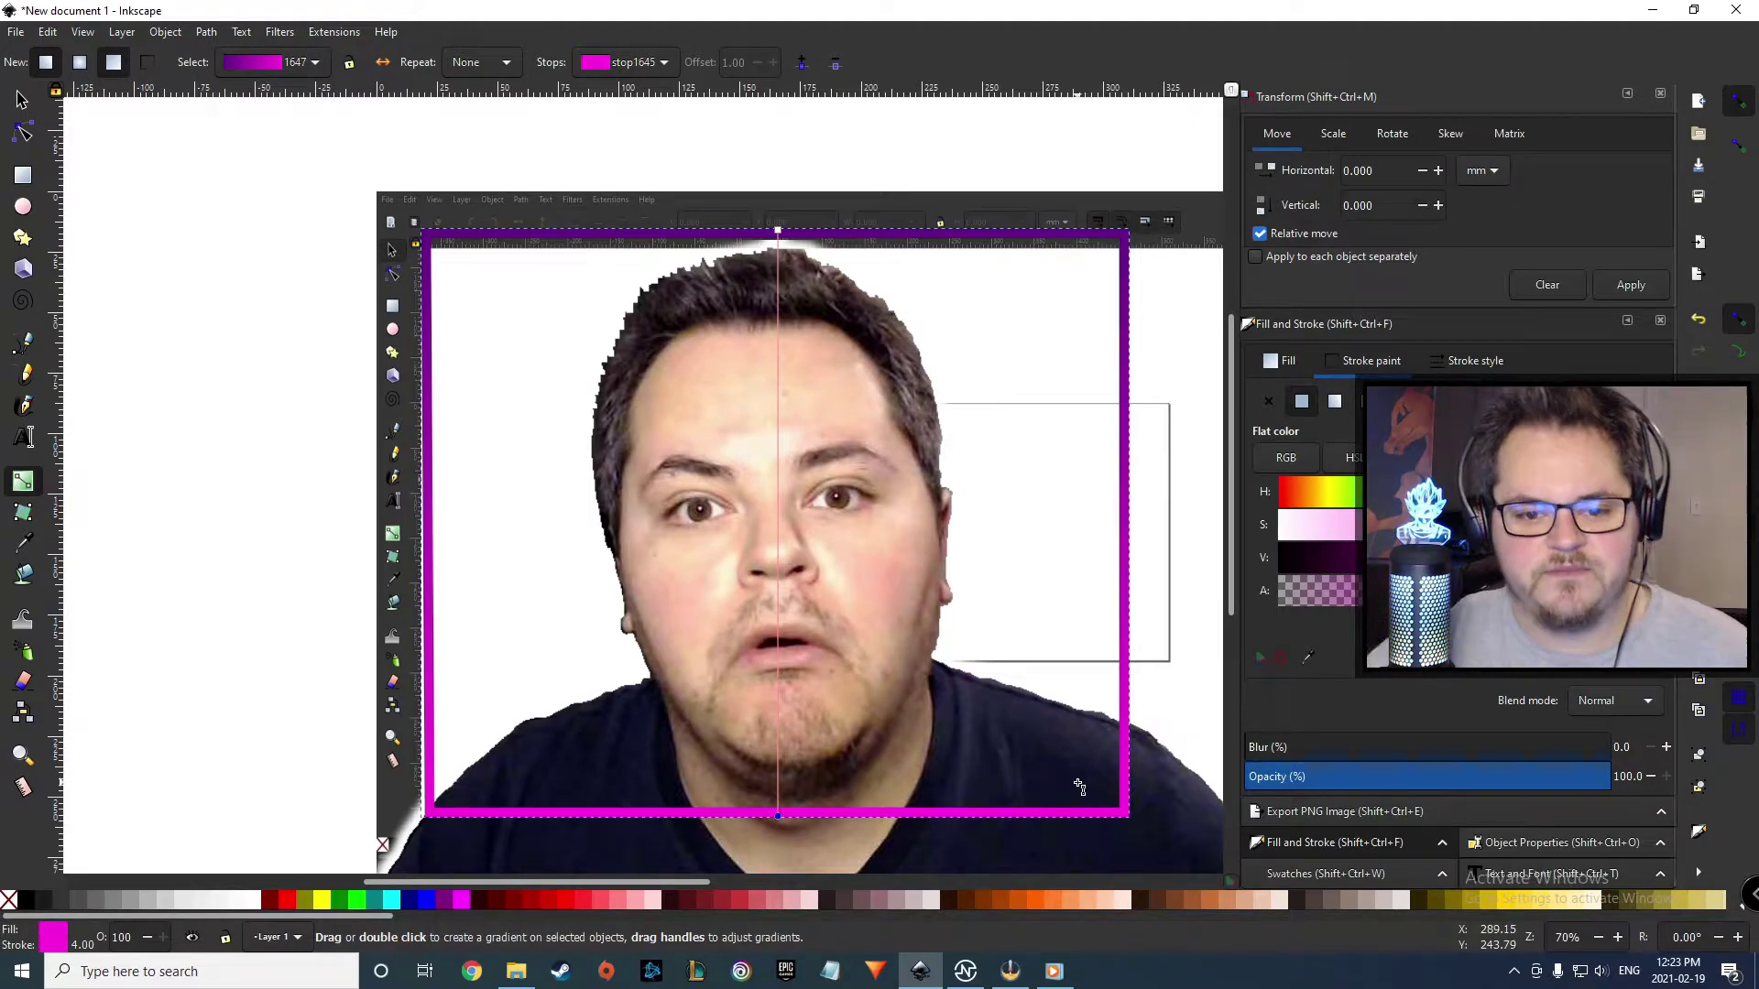
pyautogui.scroll(-3, 401, 516)
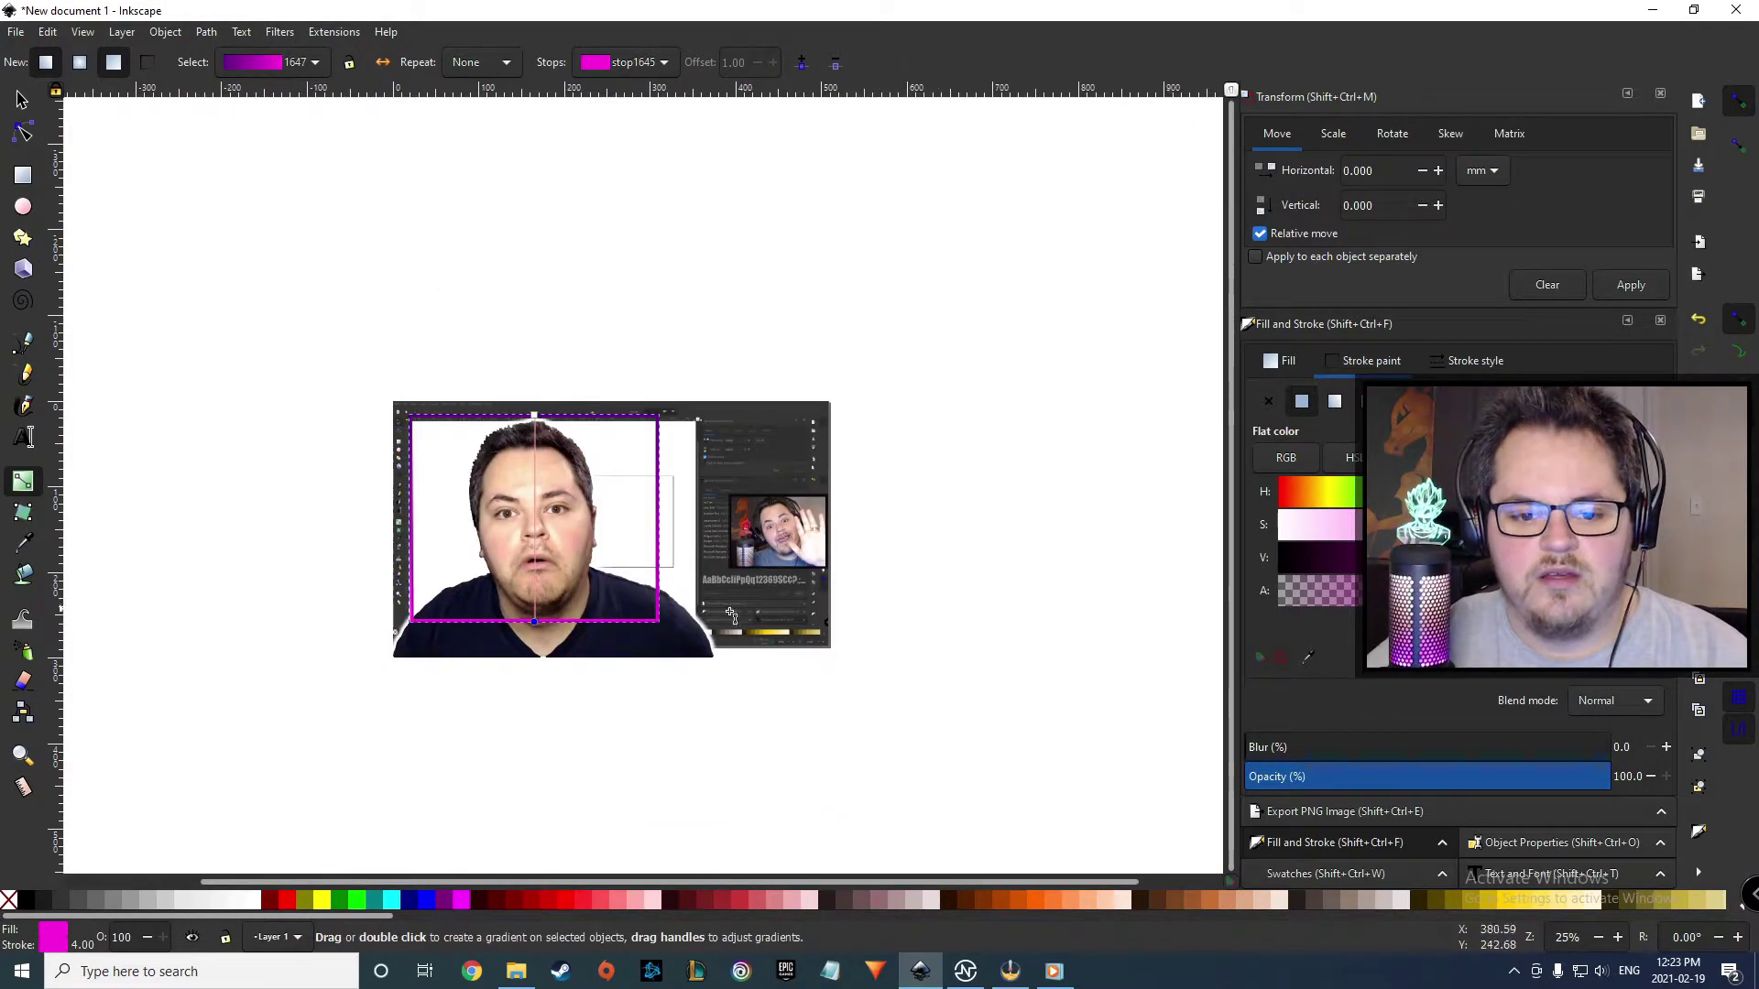
pyautogui.click(20, 103)
pyautogui.click(342, 265)
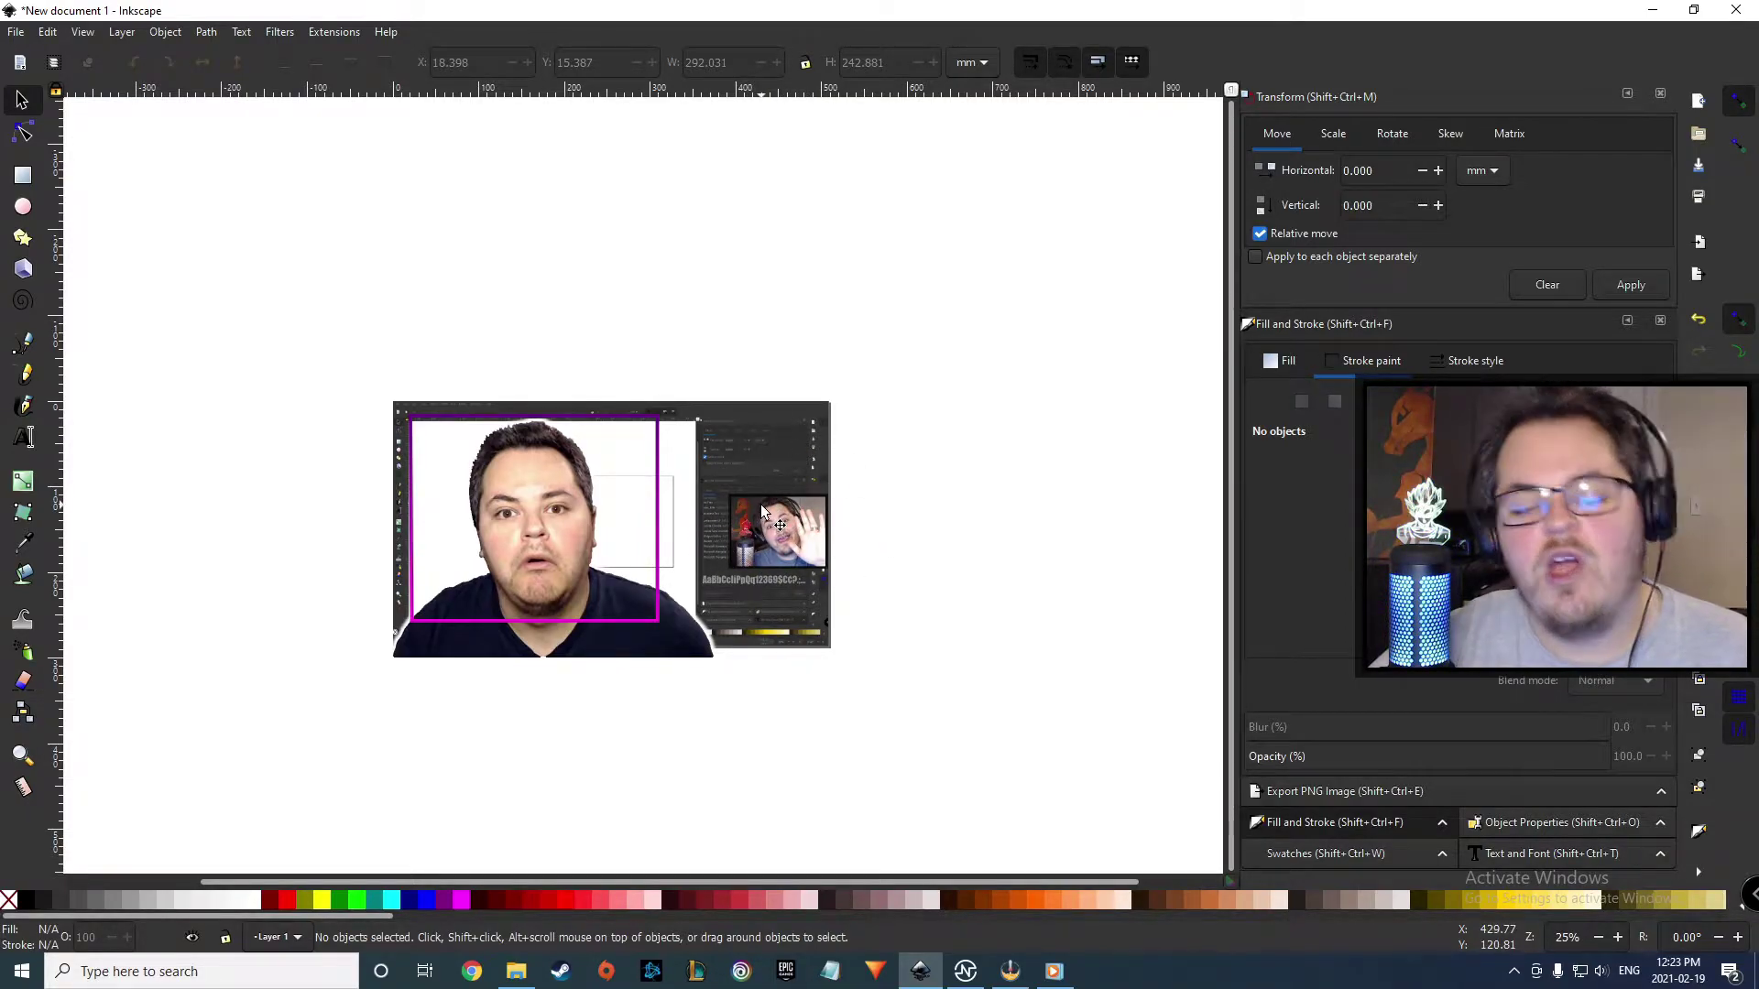
# - Apply a slight blur to the background screenshot and deselect it
pyautogui.click(763, 552)
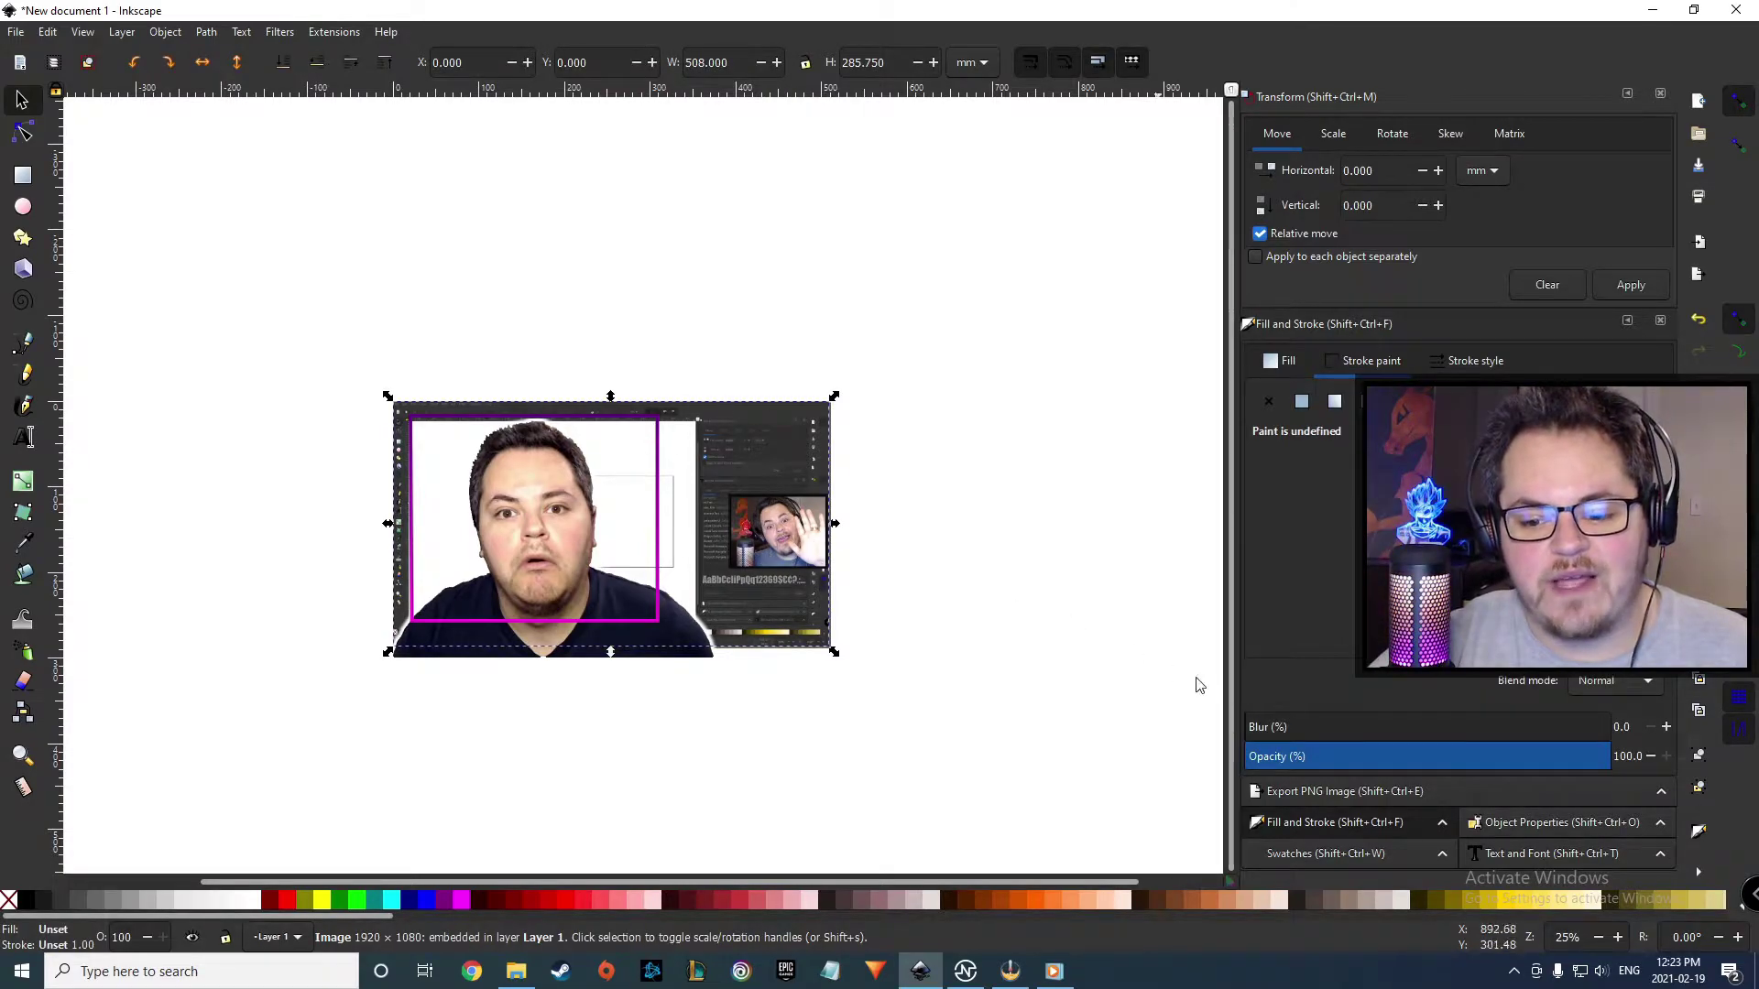
pyautogui.click(1276, 728)
pyautogui.moveTo(1275, 730); pyautogui.dragTo(1279, 730)
pyautogui.click(1013, 679)
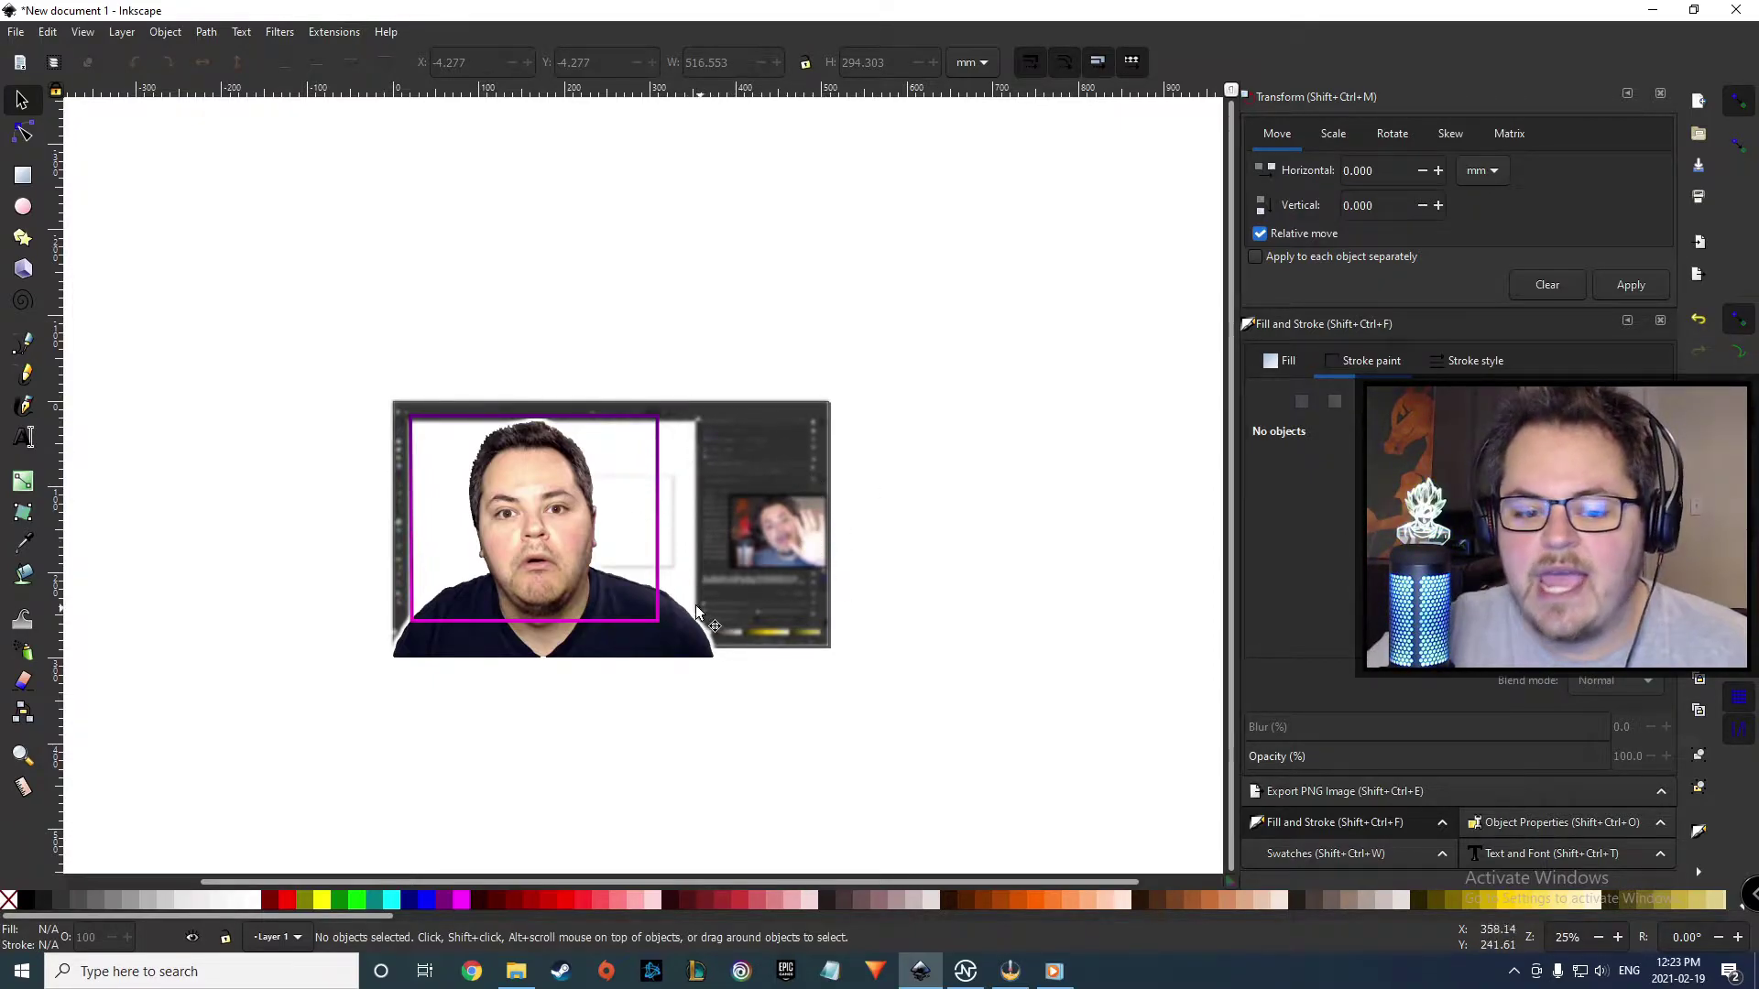
# - Shrink the gradient frame from its lower-left corner to about 284 × 233 mm
pyautogui.click(657, 619)
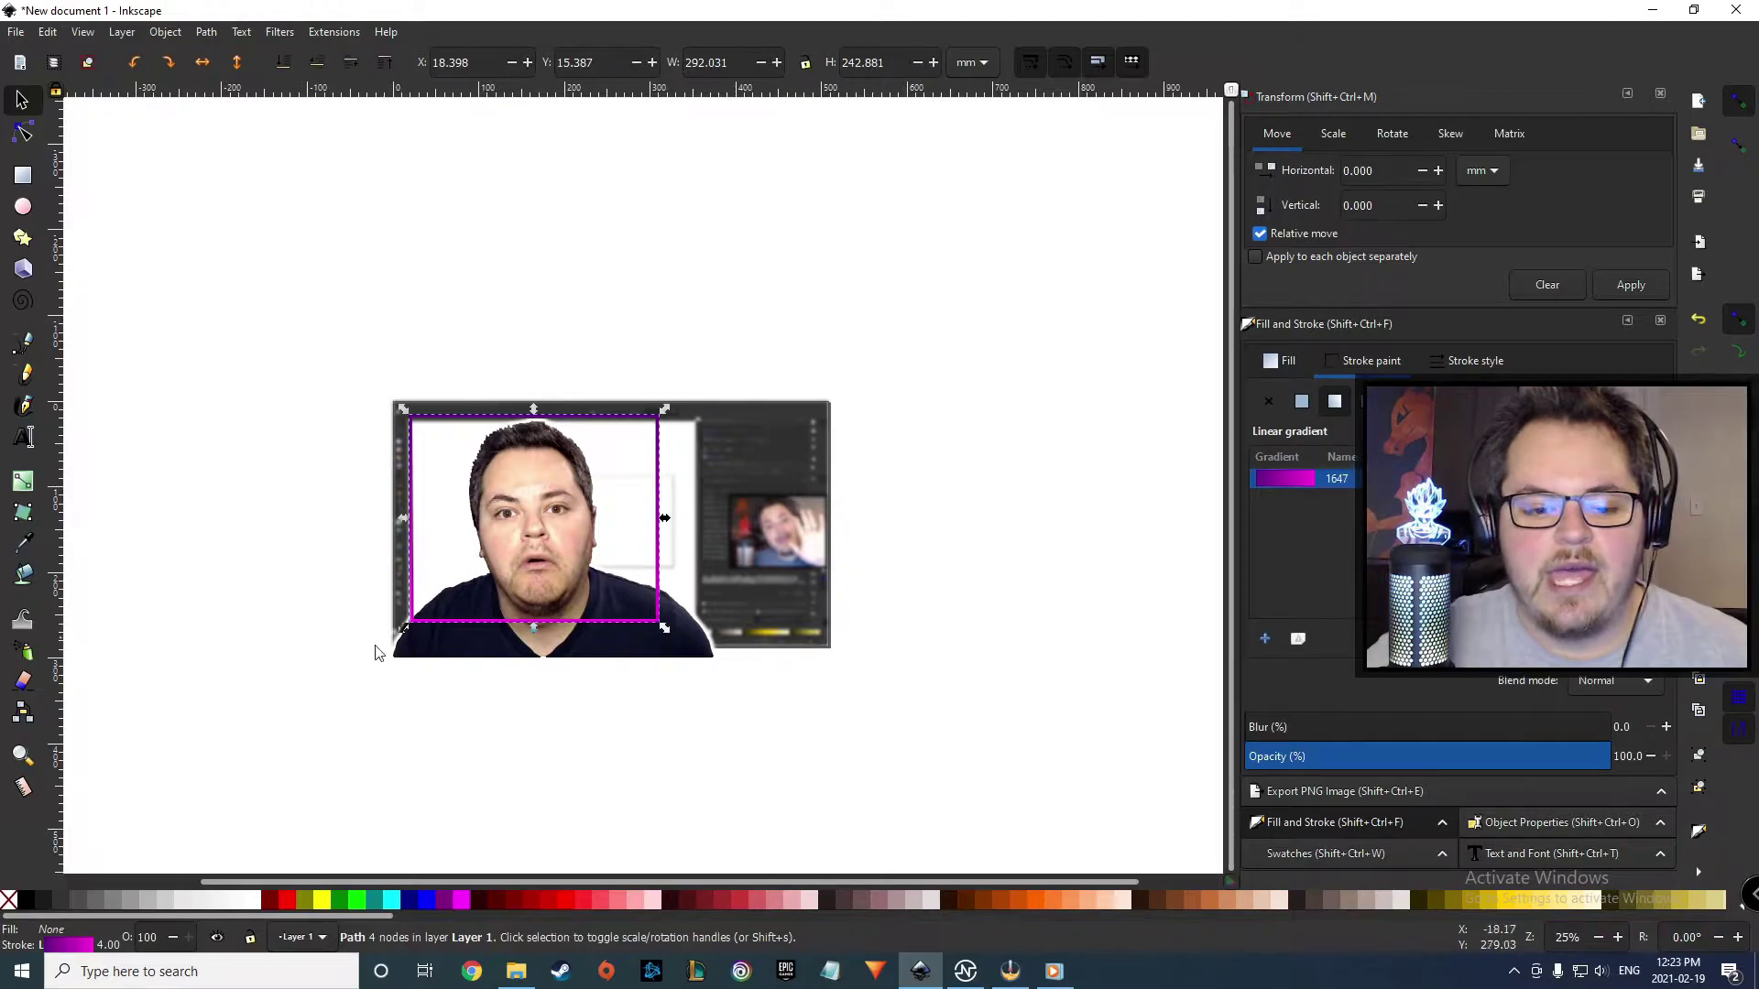
pyautogui.moveTo(404, 631); pyautogui.dragTo(421, 628)
pyautogui.click(948, 524)
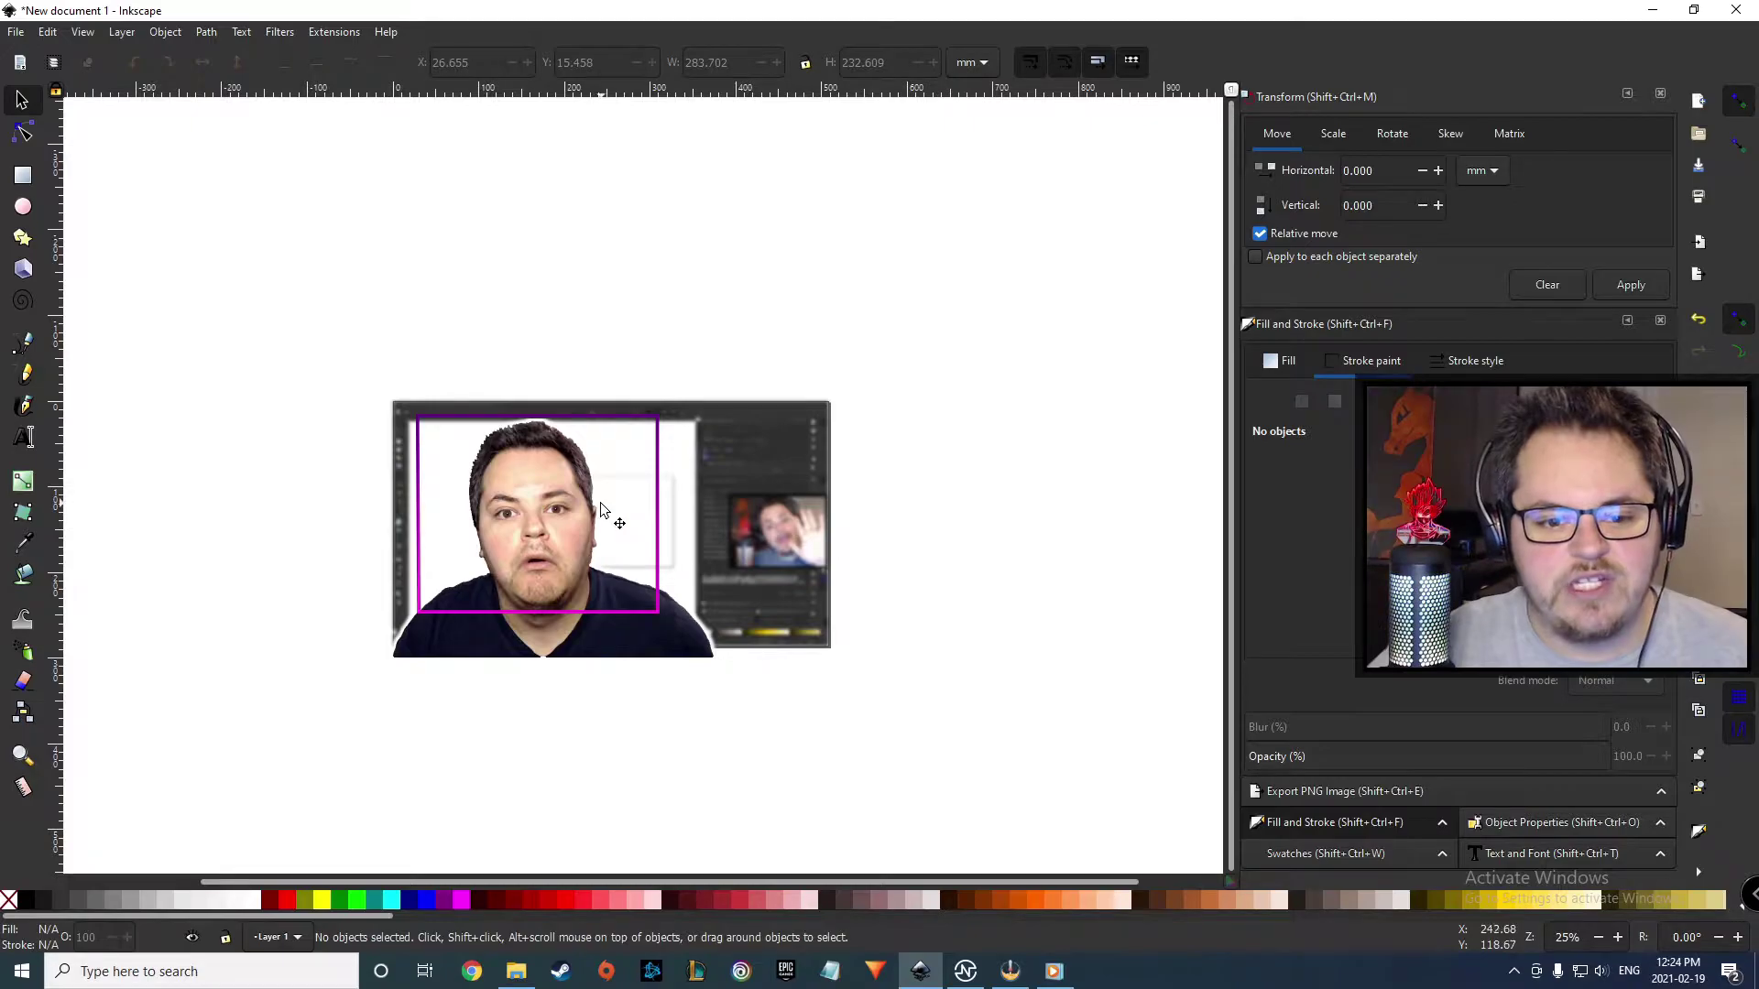
# - Try moving the gradient frame slightly down over the portrait's hair, and undo the move
pyautogui.scroll(3, 588, 494)
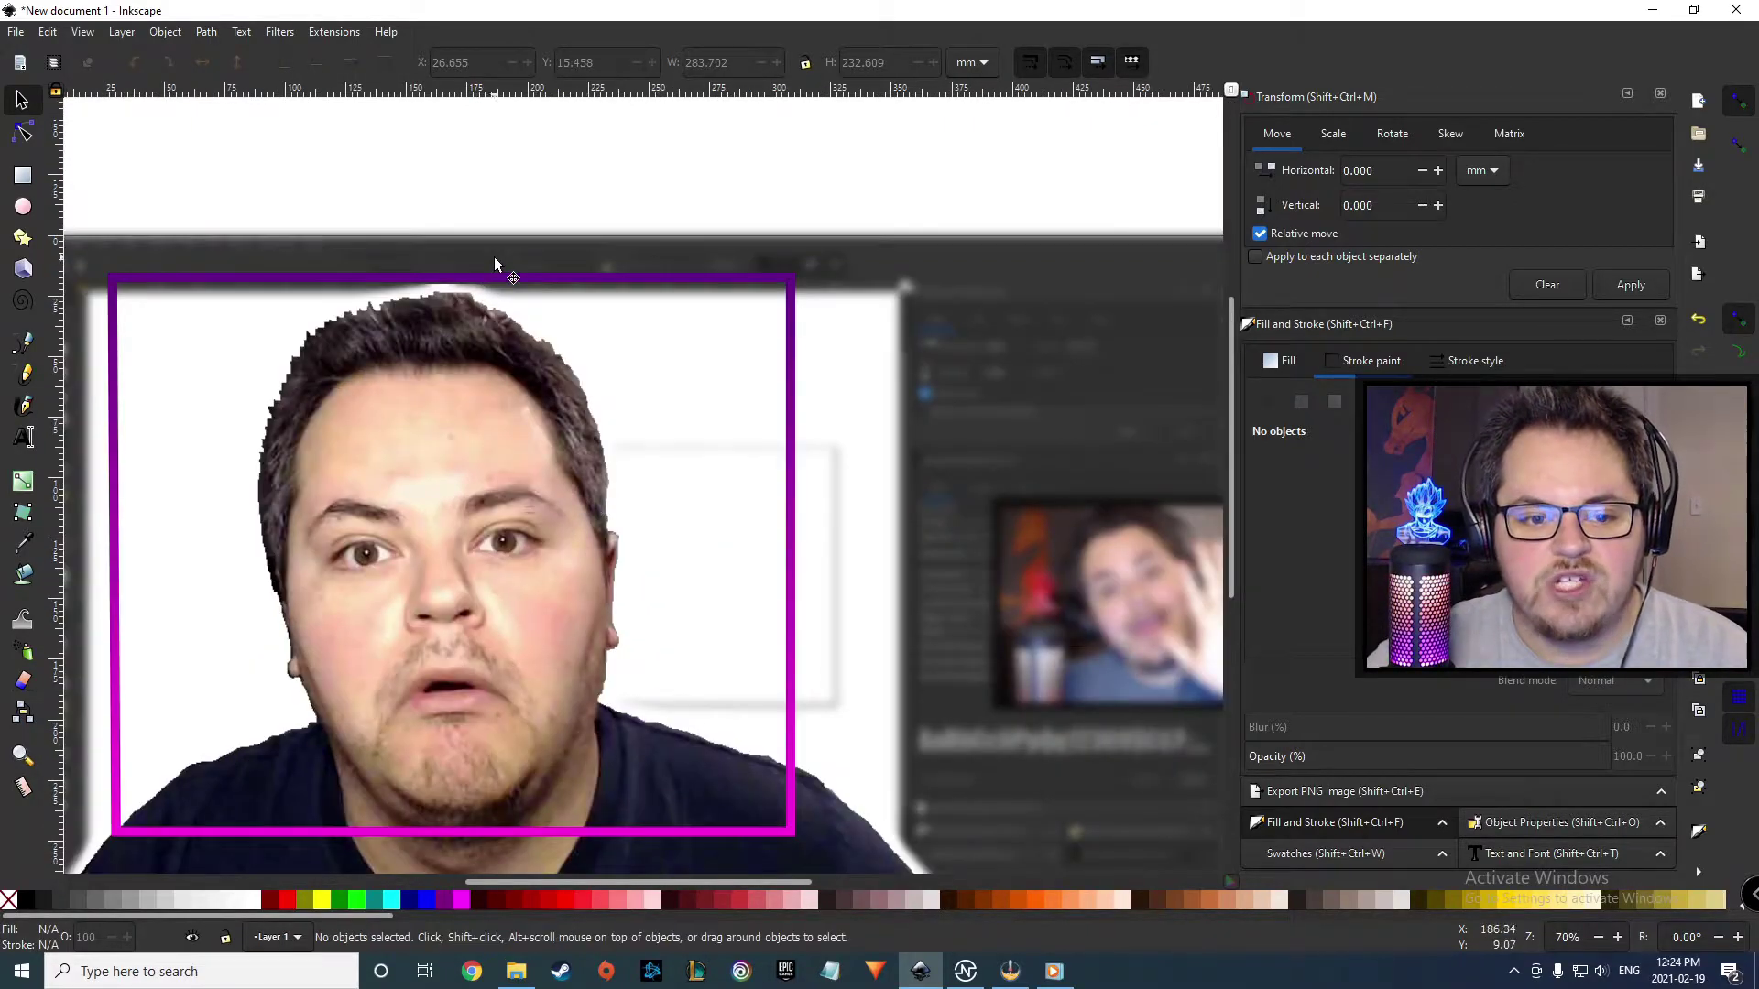
pyautogui.click(532, 282)
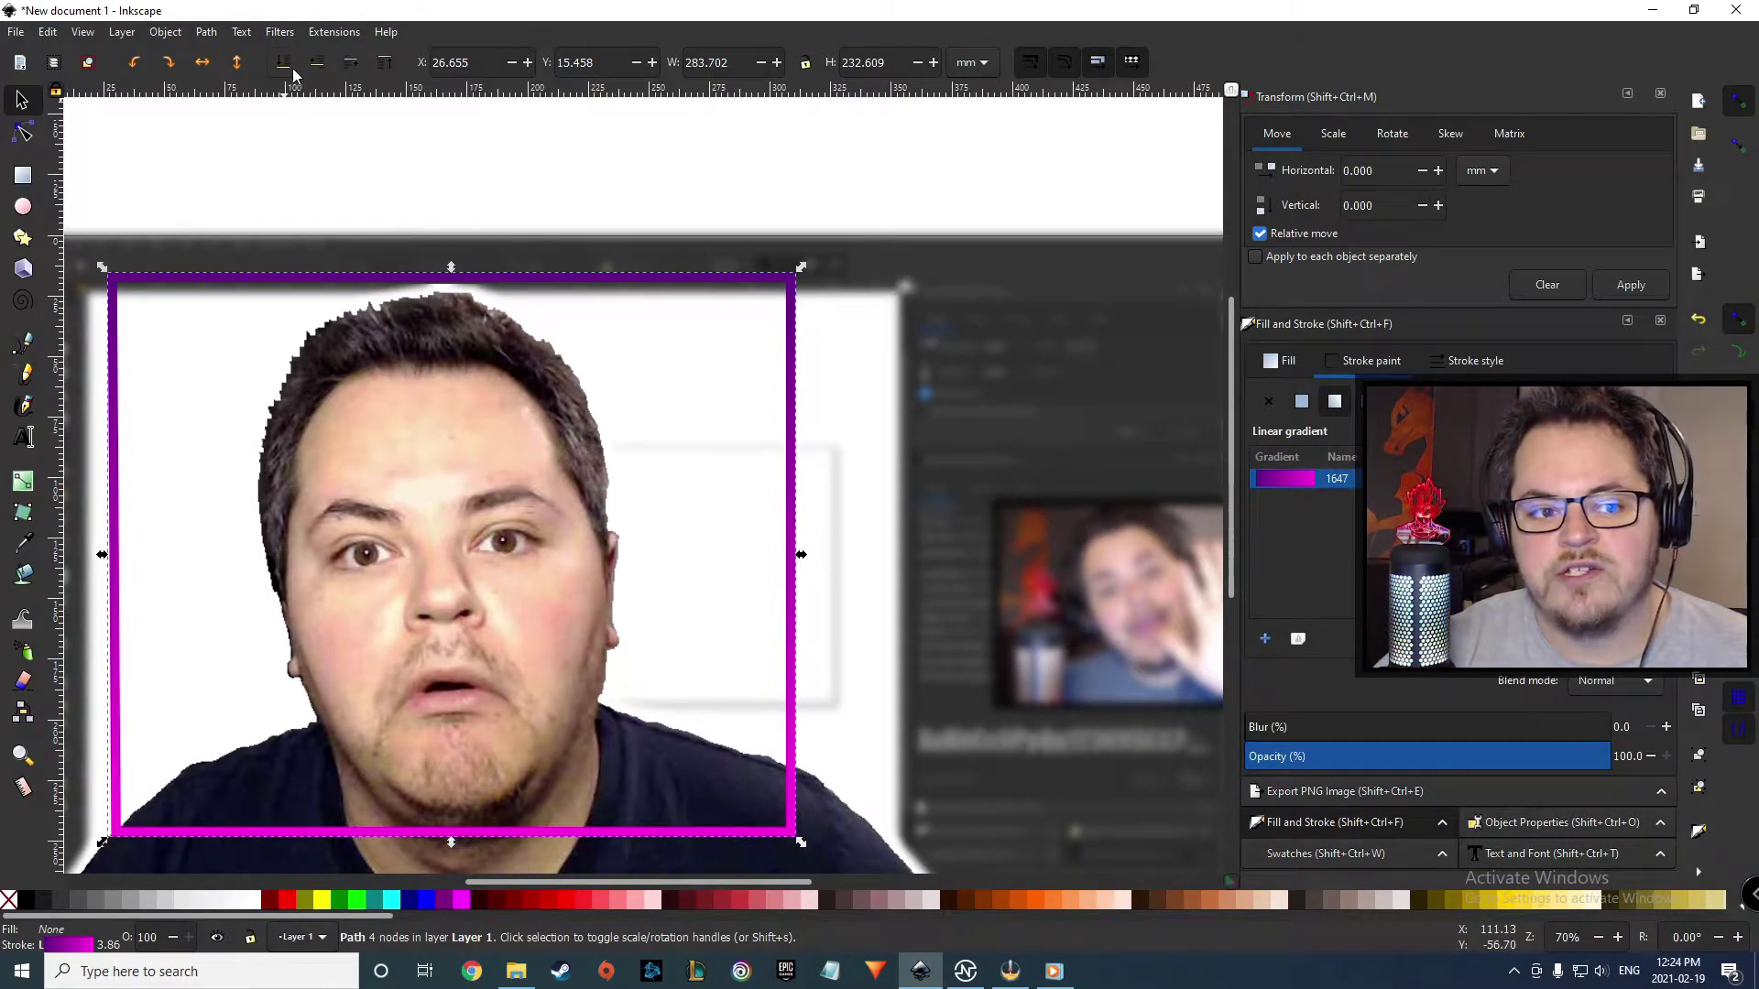
pyautogui.moveTo(669, 285); pyautogui.dragTo(673, 327)
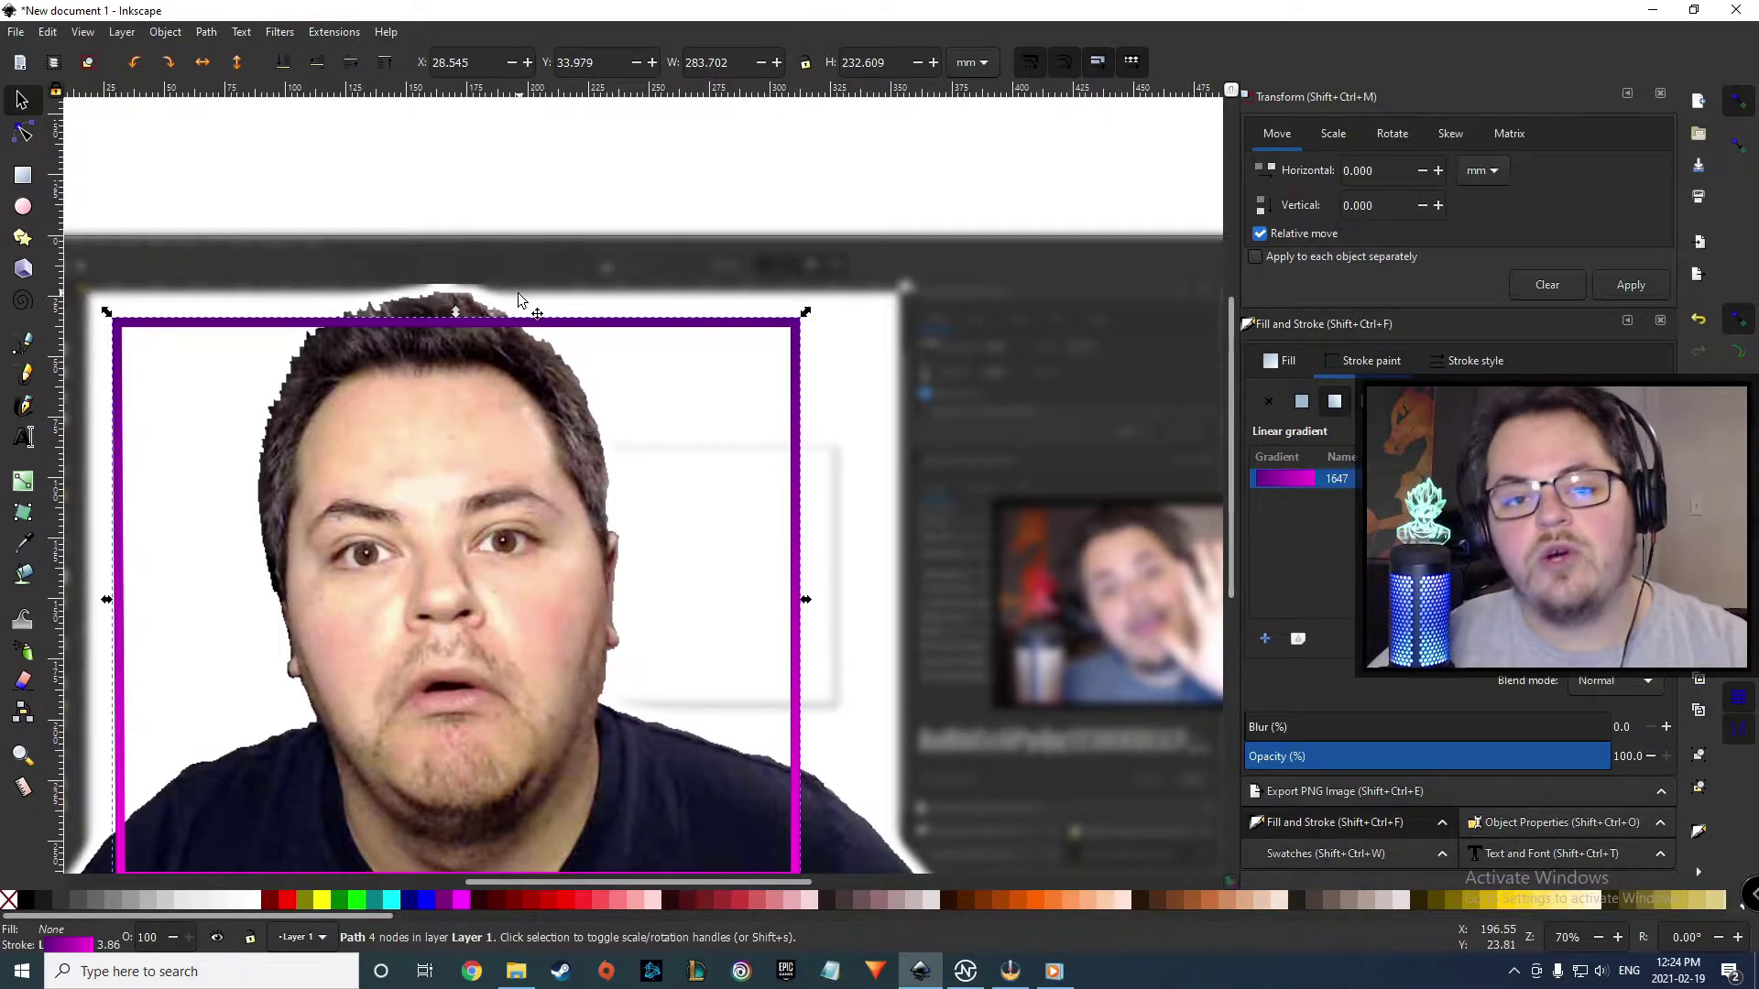
pyautogui.hotkey('ctrl', 'z')
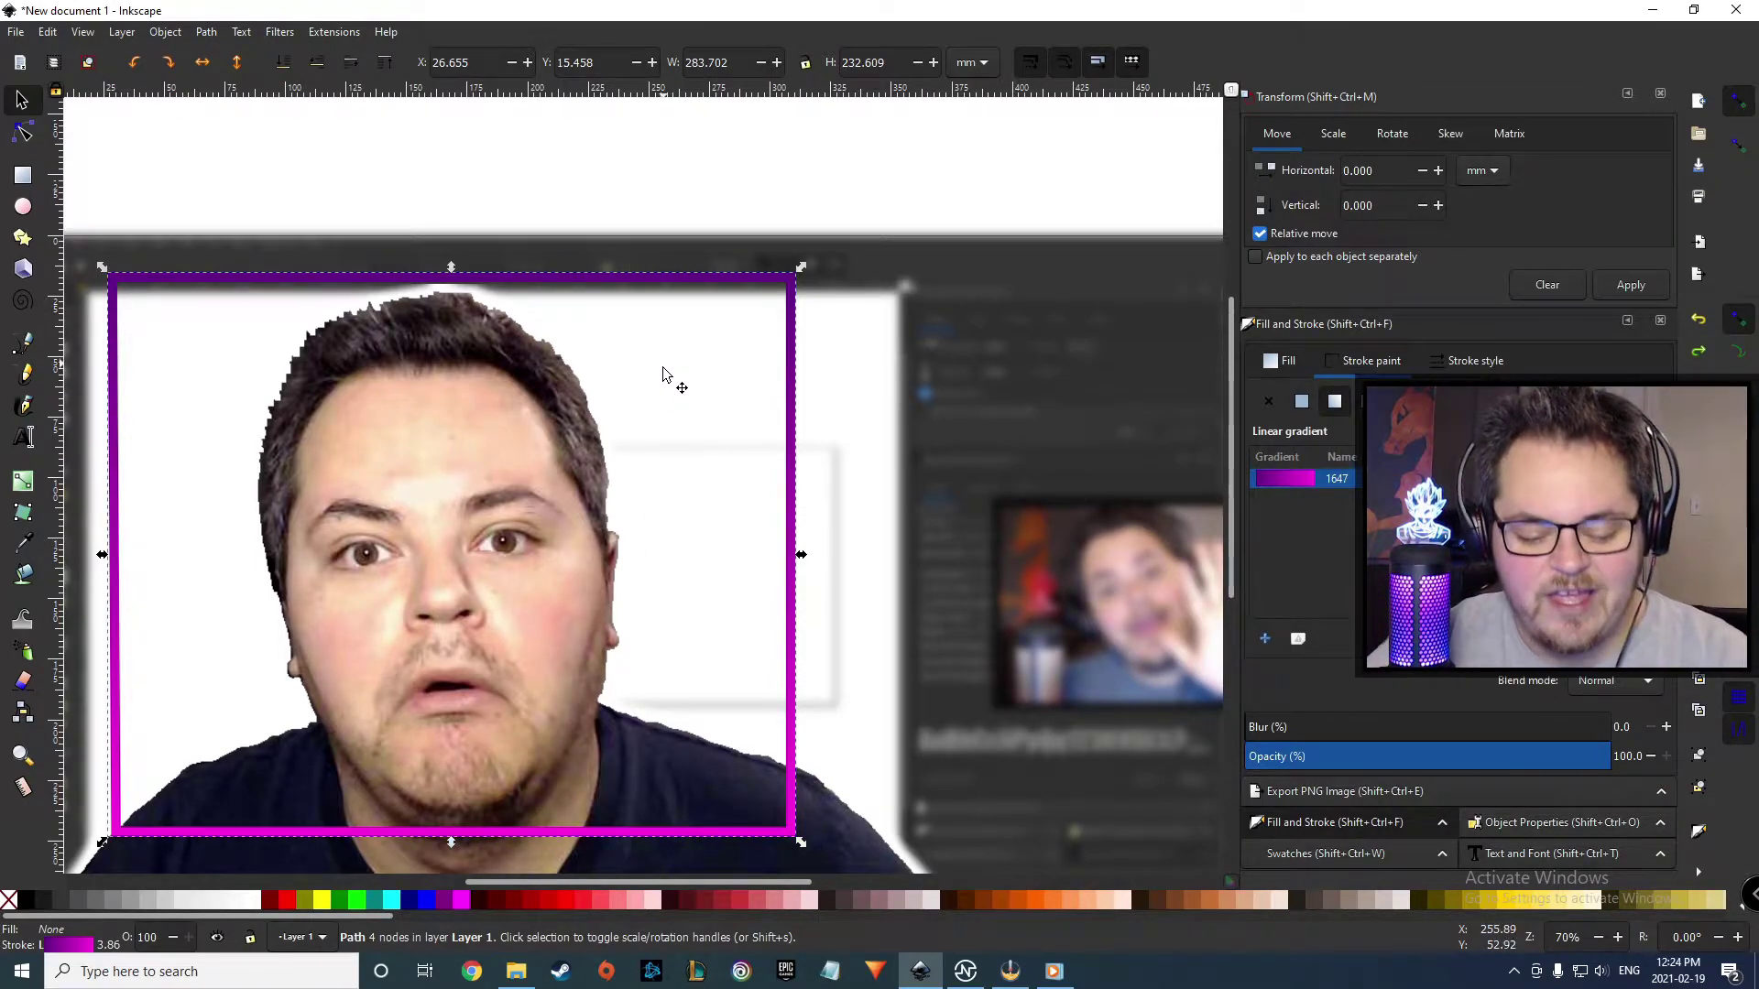
# - Paste a copy of the gradient frame and snap its upper-left corner onto the original frame's corner
pyautogui.hscroll(-4, 480, 590)
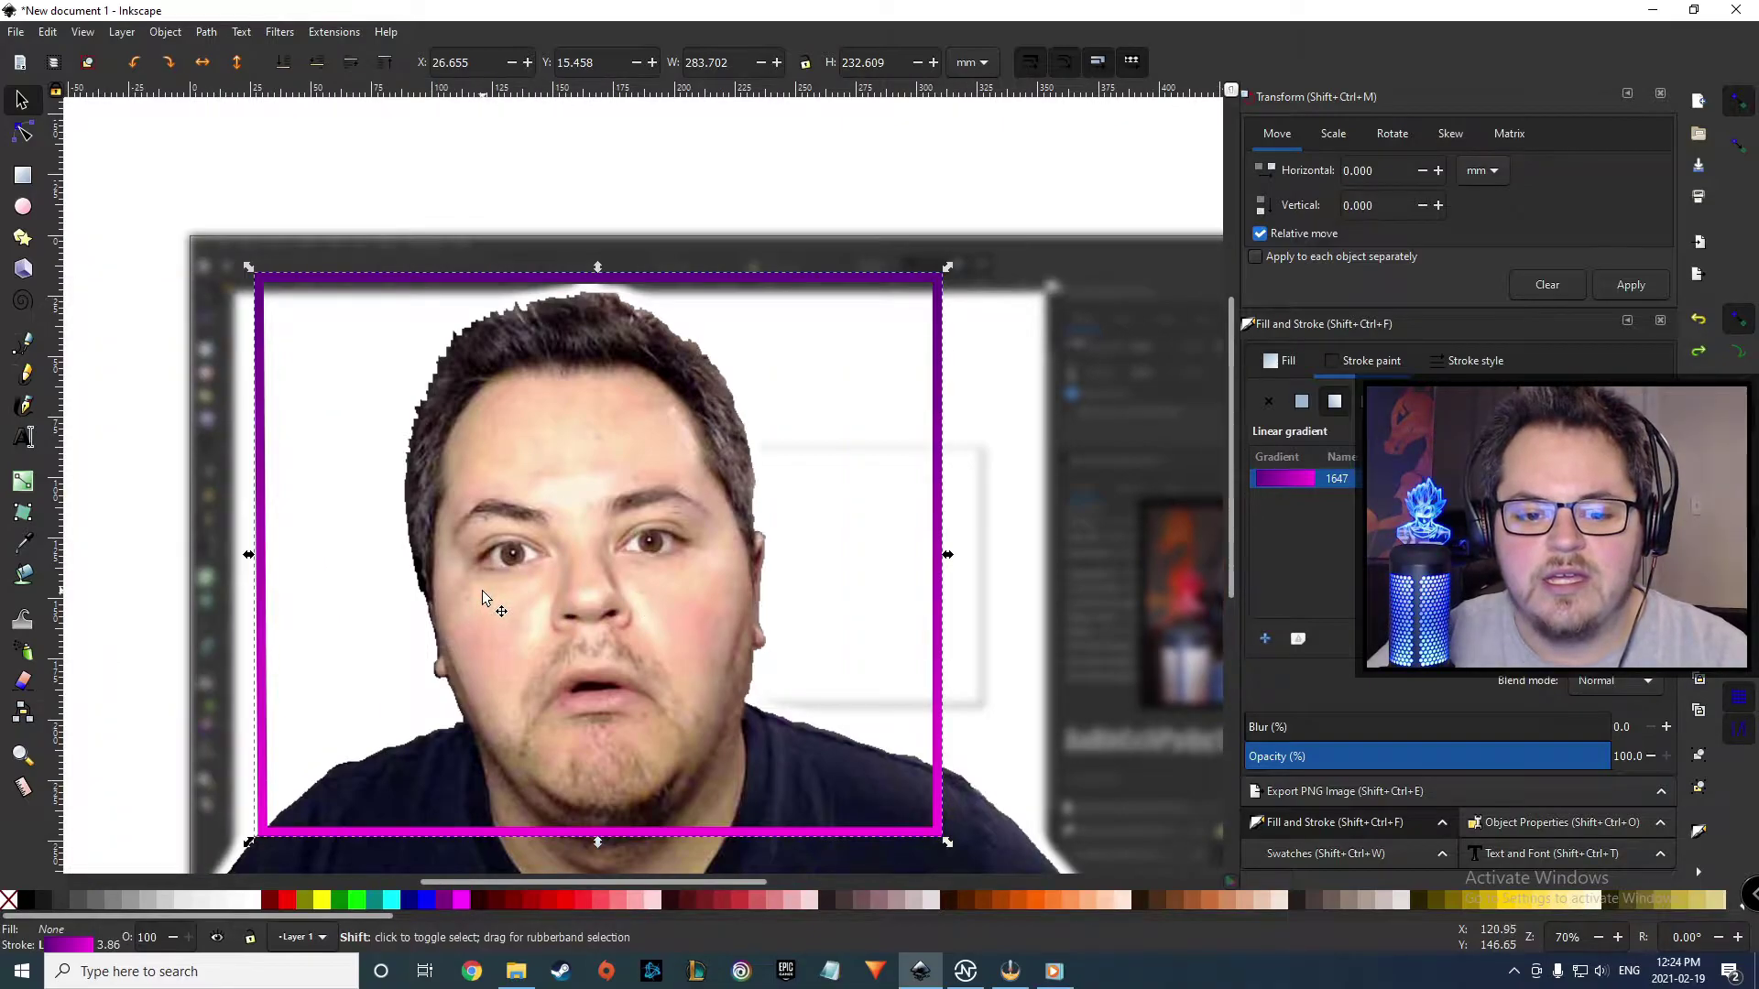
pyautogui.hotkey('ctrl', 'v')
pyautogui.moveTo(115, 191); pyautogui.dragTo(236, 252)
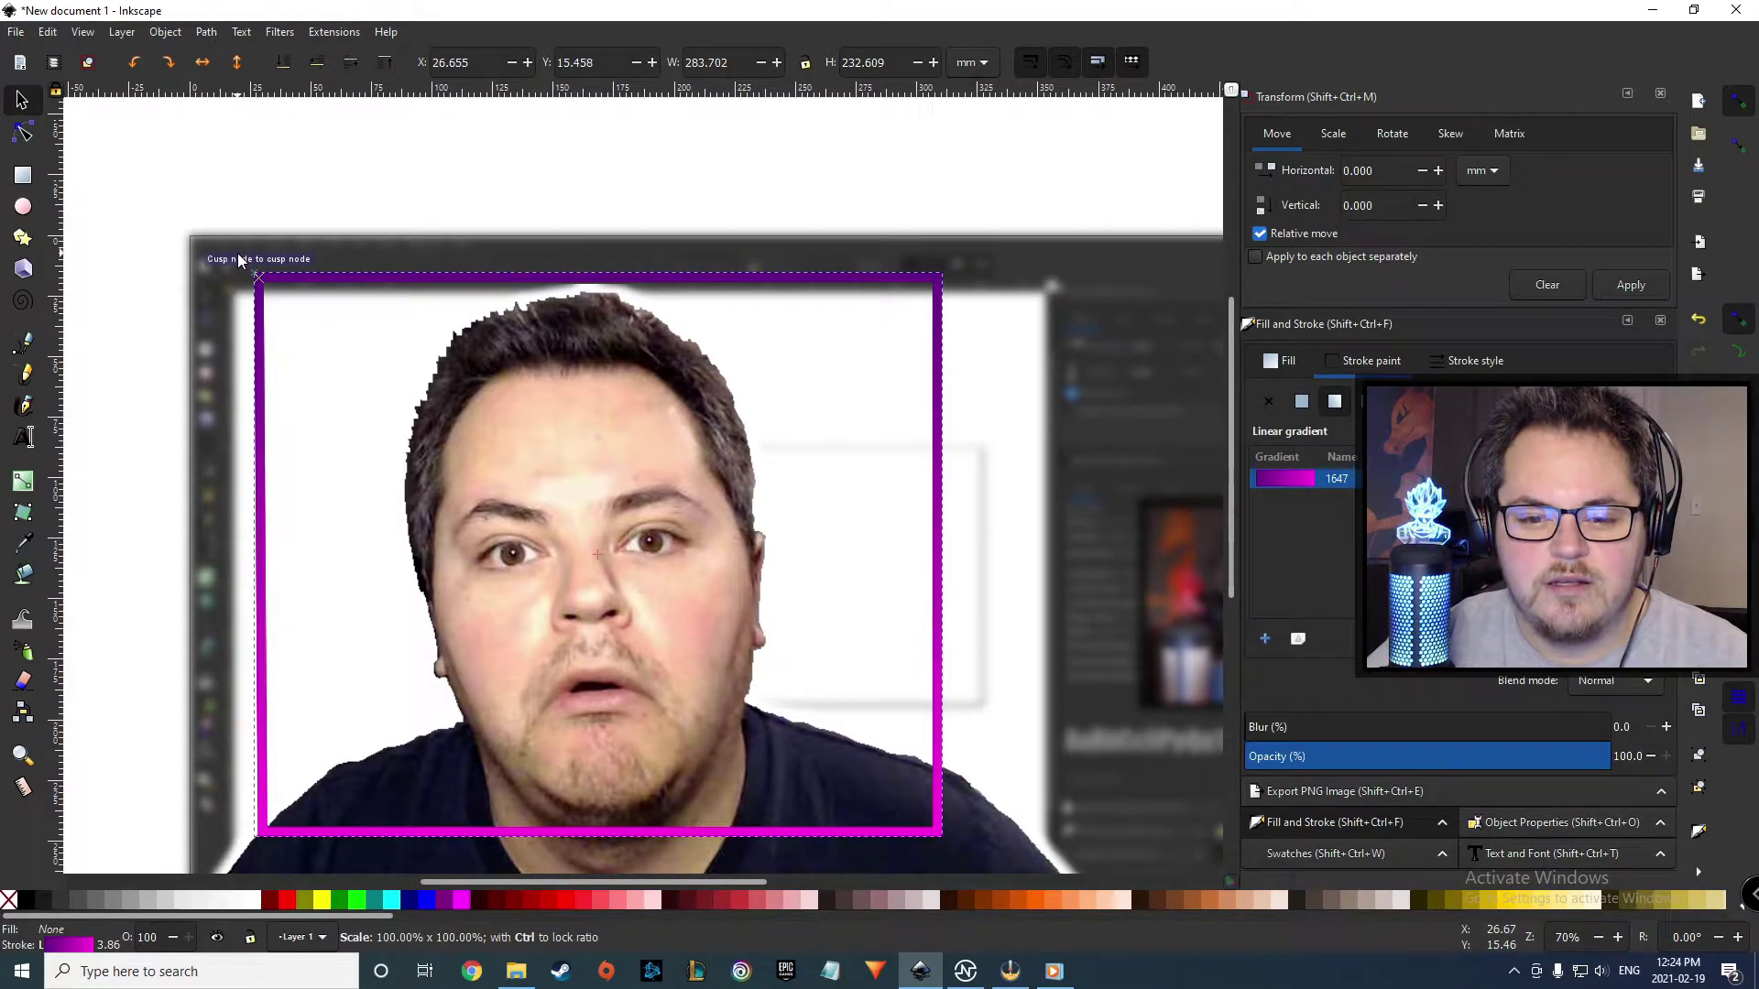
pyautogui.moveTo(238, 260); pyautogui.dragTo(239, 261)
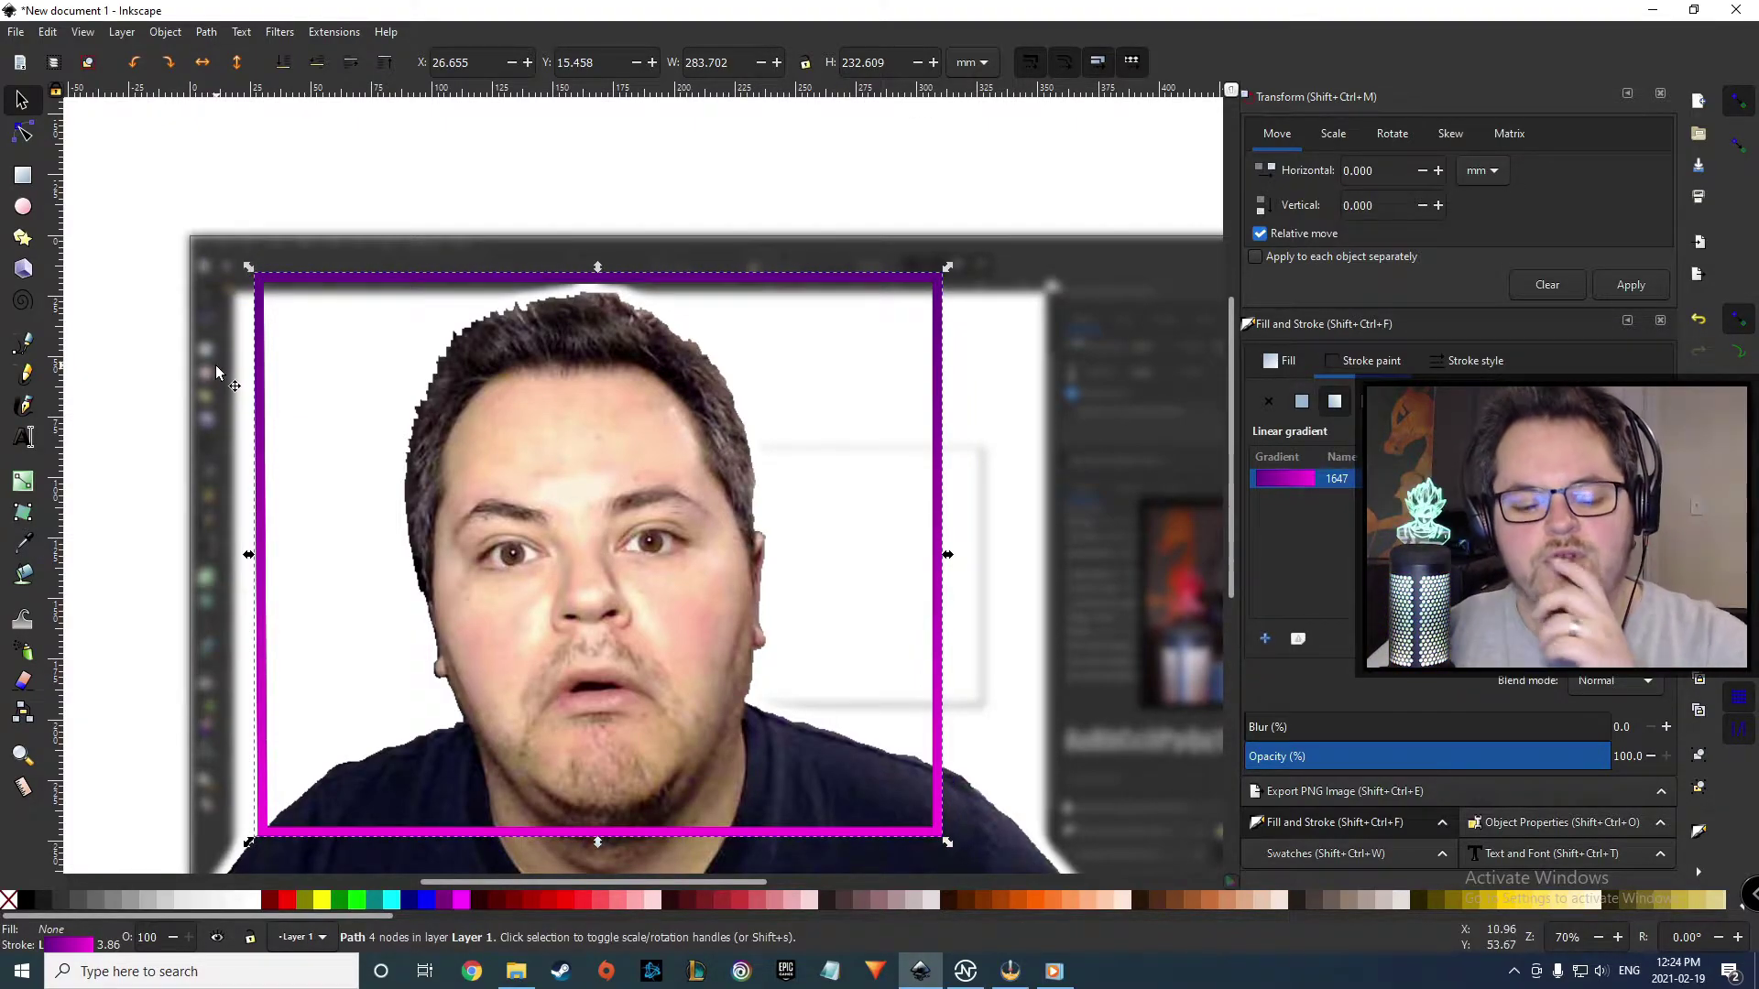
# - Give the frame copy a black stroke with no fill and blur it 13%
pyautogui.click(28, 903)
pyautogui.rightClick(29, 903)
pyautogui.click(10, 900)
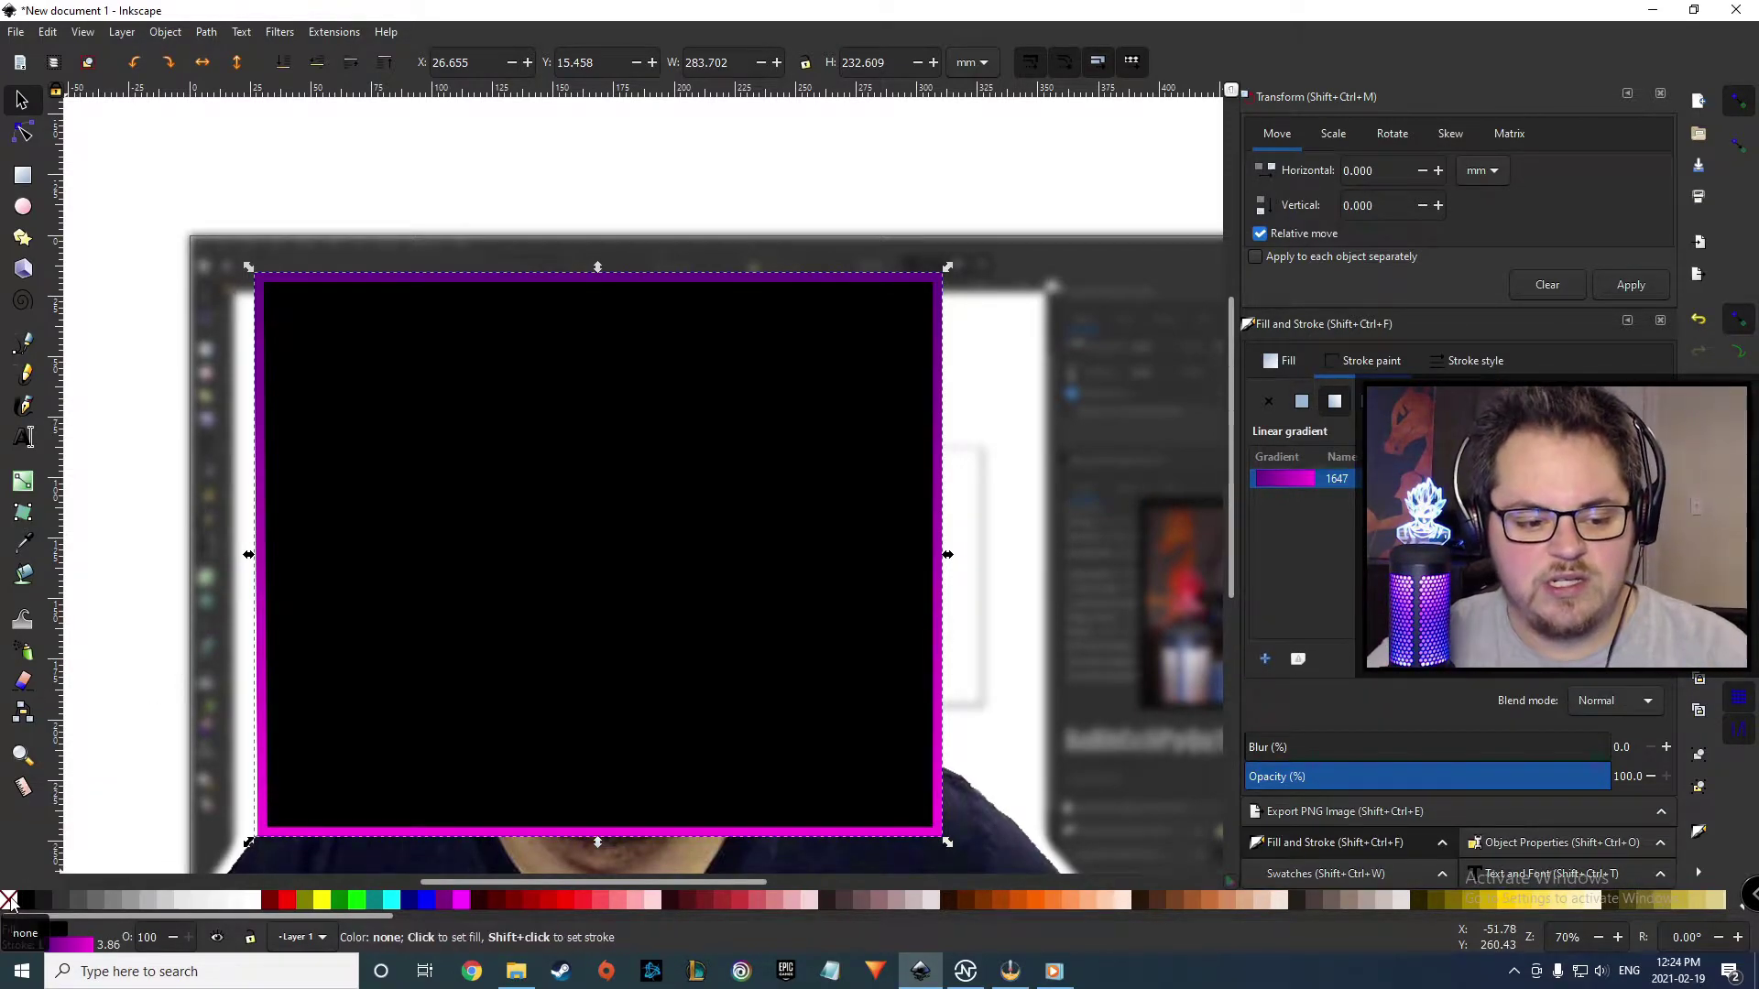
pyautogui.click(10, 900)
pyautogui.rightClick(32, 904)
pyautogui.click(69, 819)
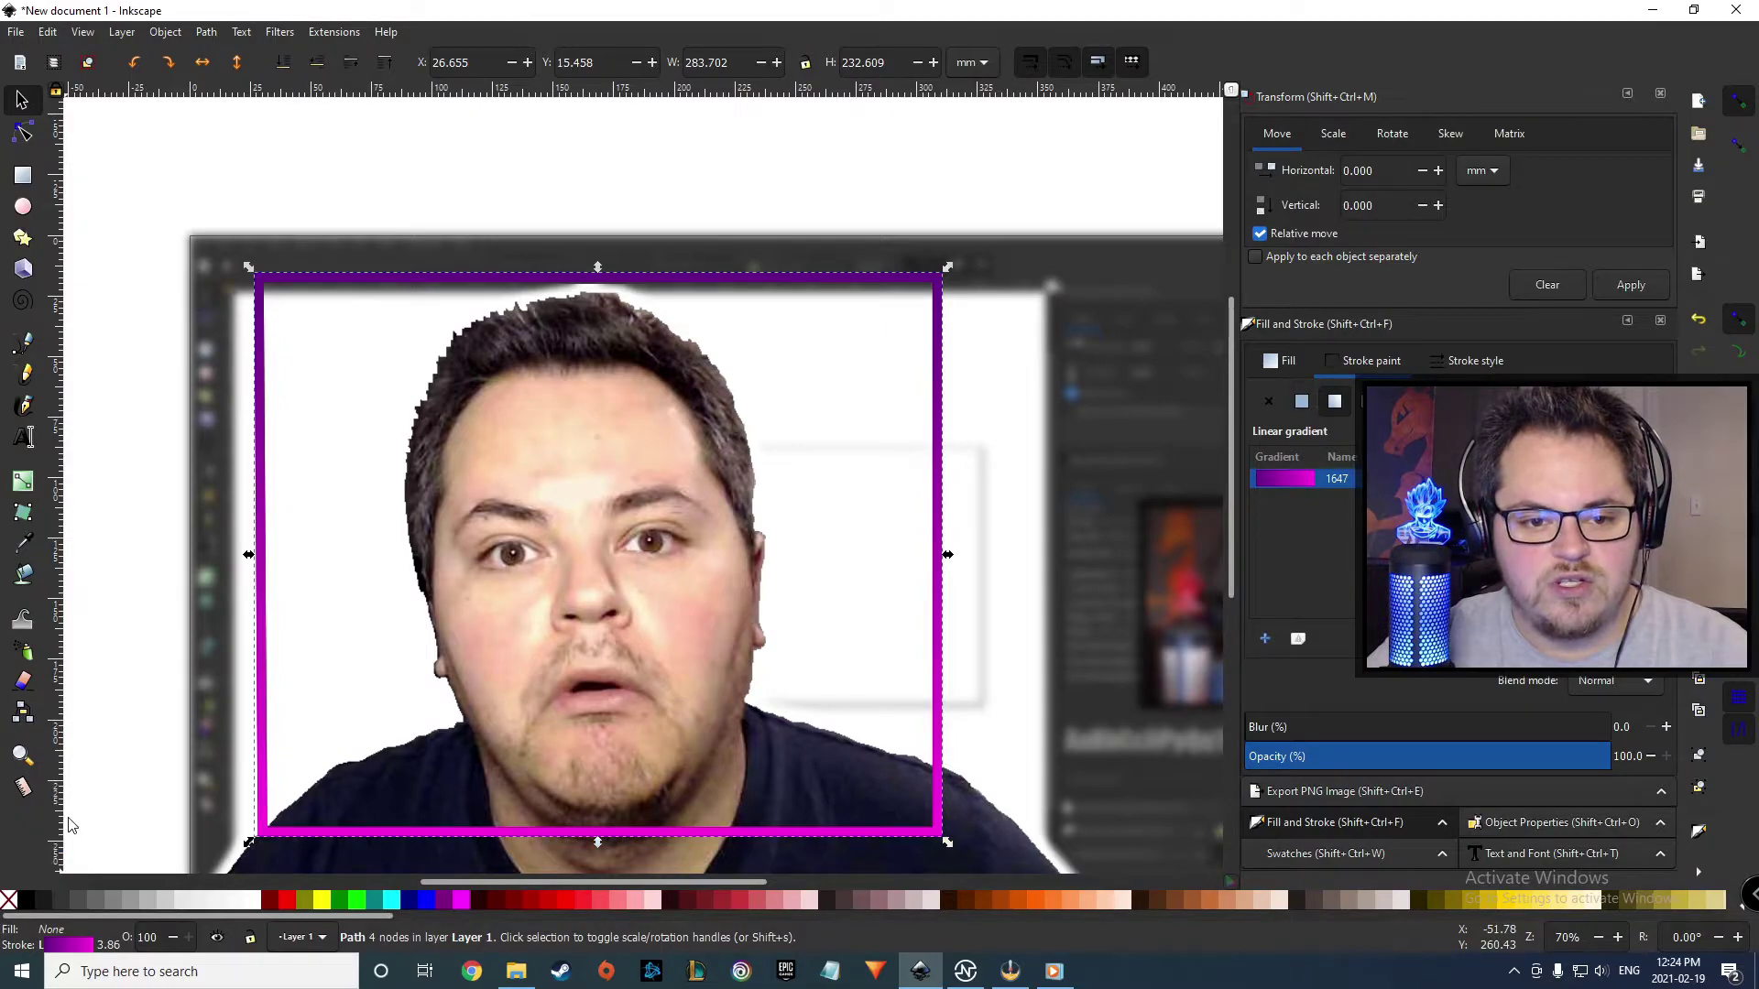
pyautogui.moveTo(1262, 748); pyautogui.dragTo(1290, 748)
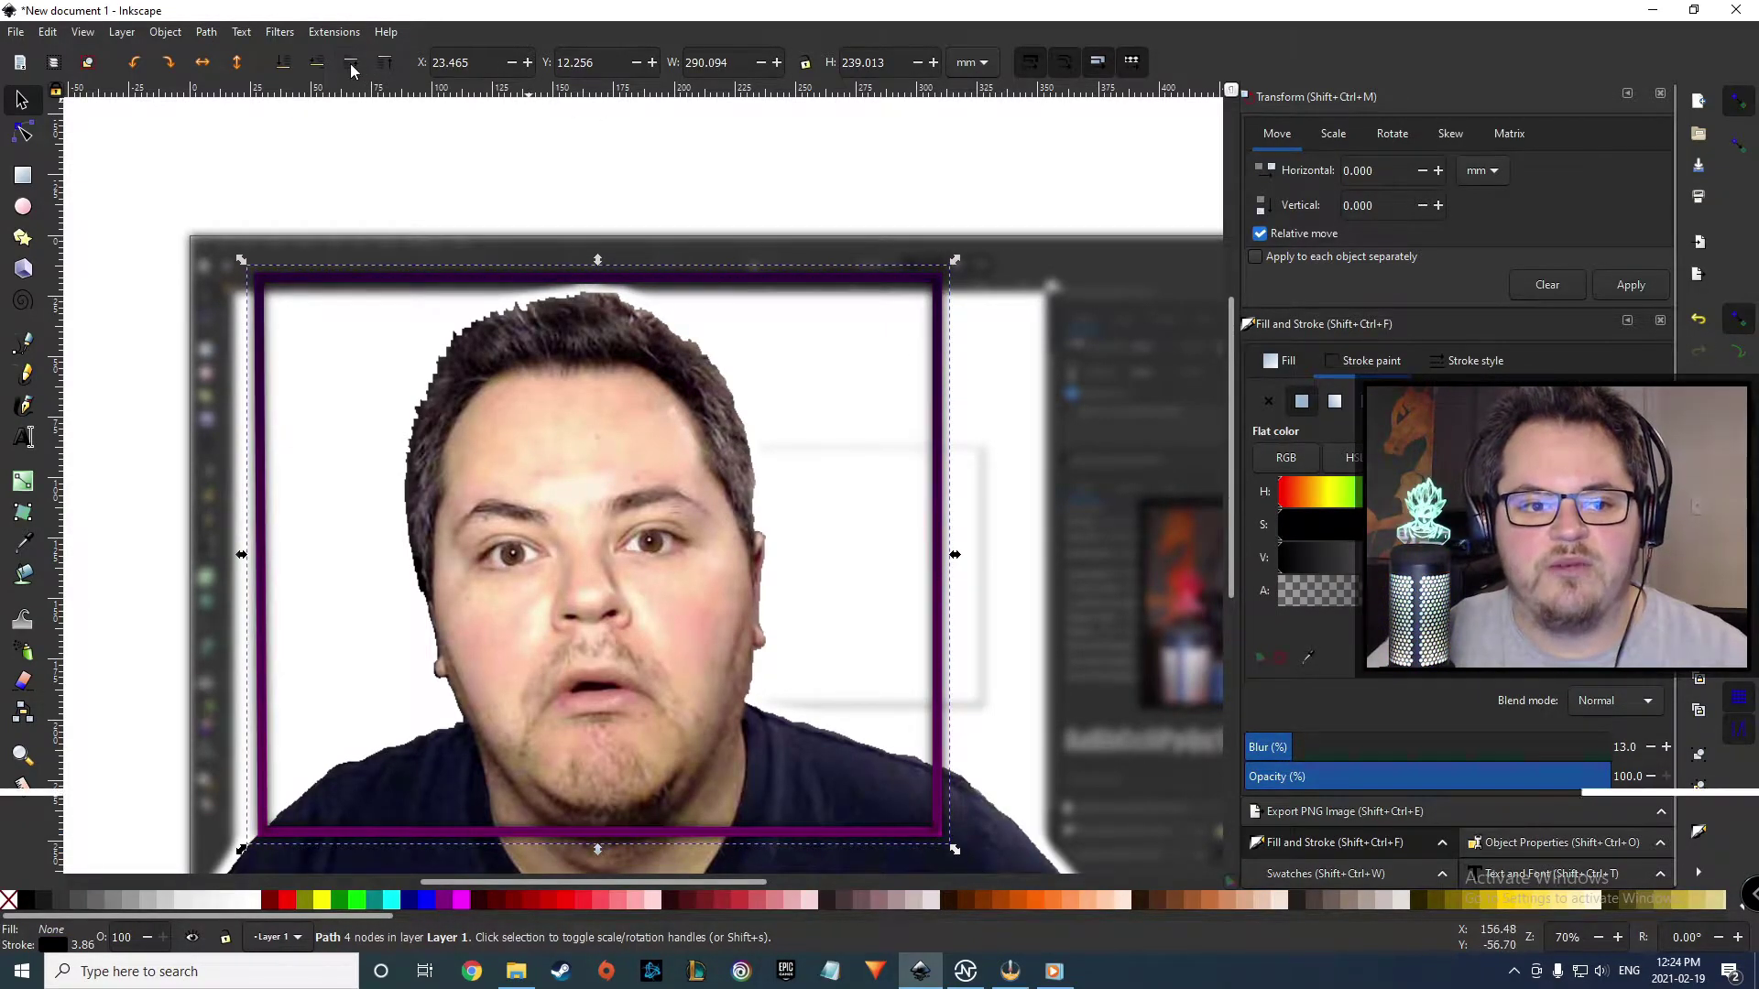
# - Lower the blurred frame copy behind the gradient frame and change its stroke colour to white
pyautogui.click(319, 64)
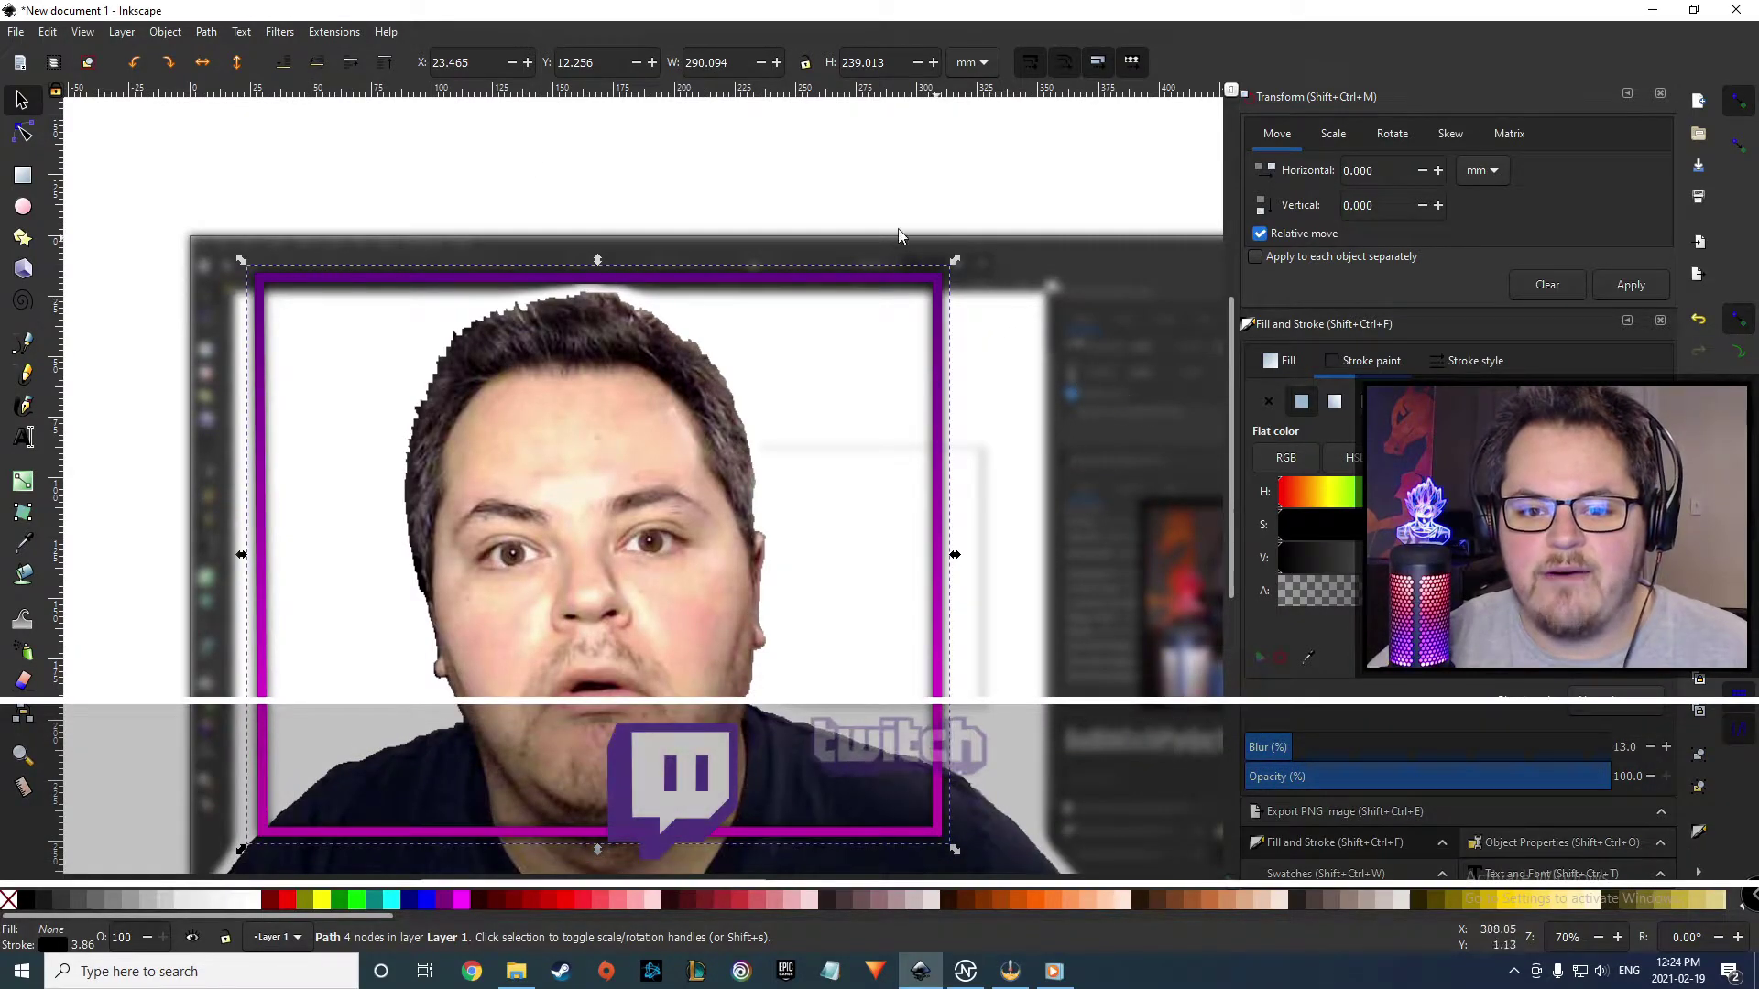
pyautogui.click(1558, 558)
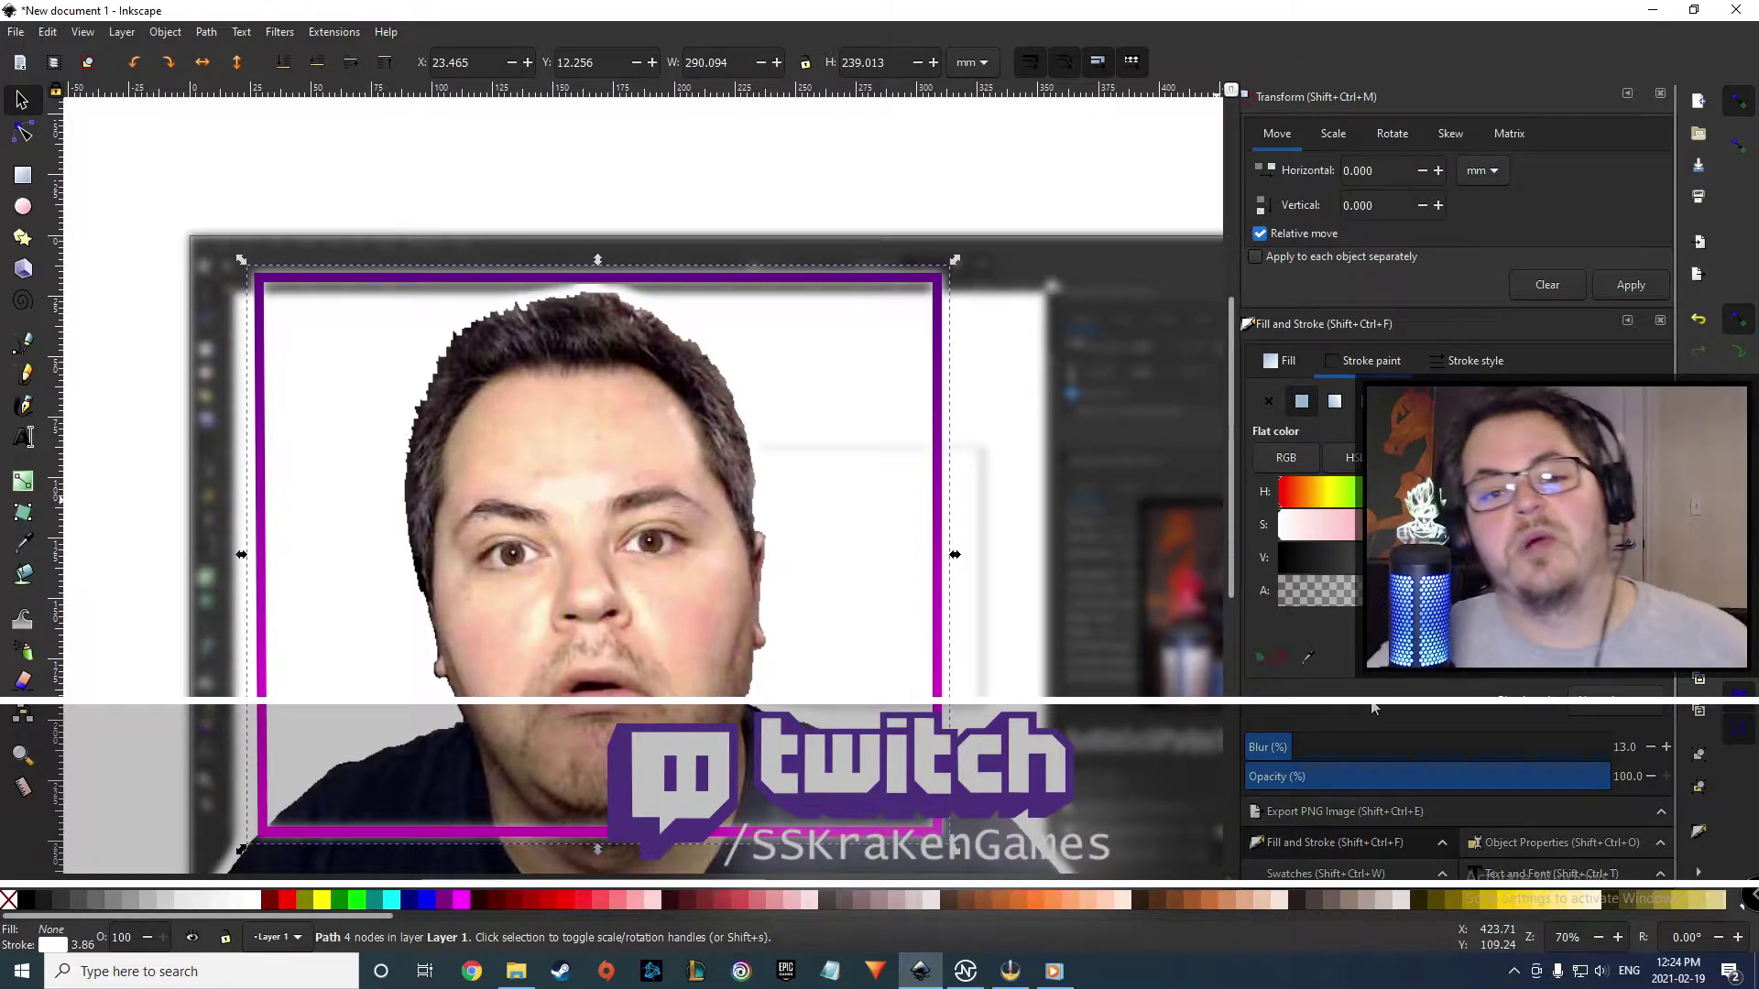
pyautogui.click(993, 166)
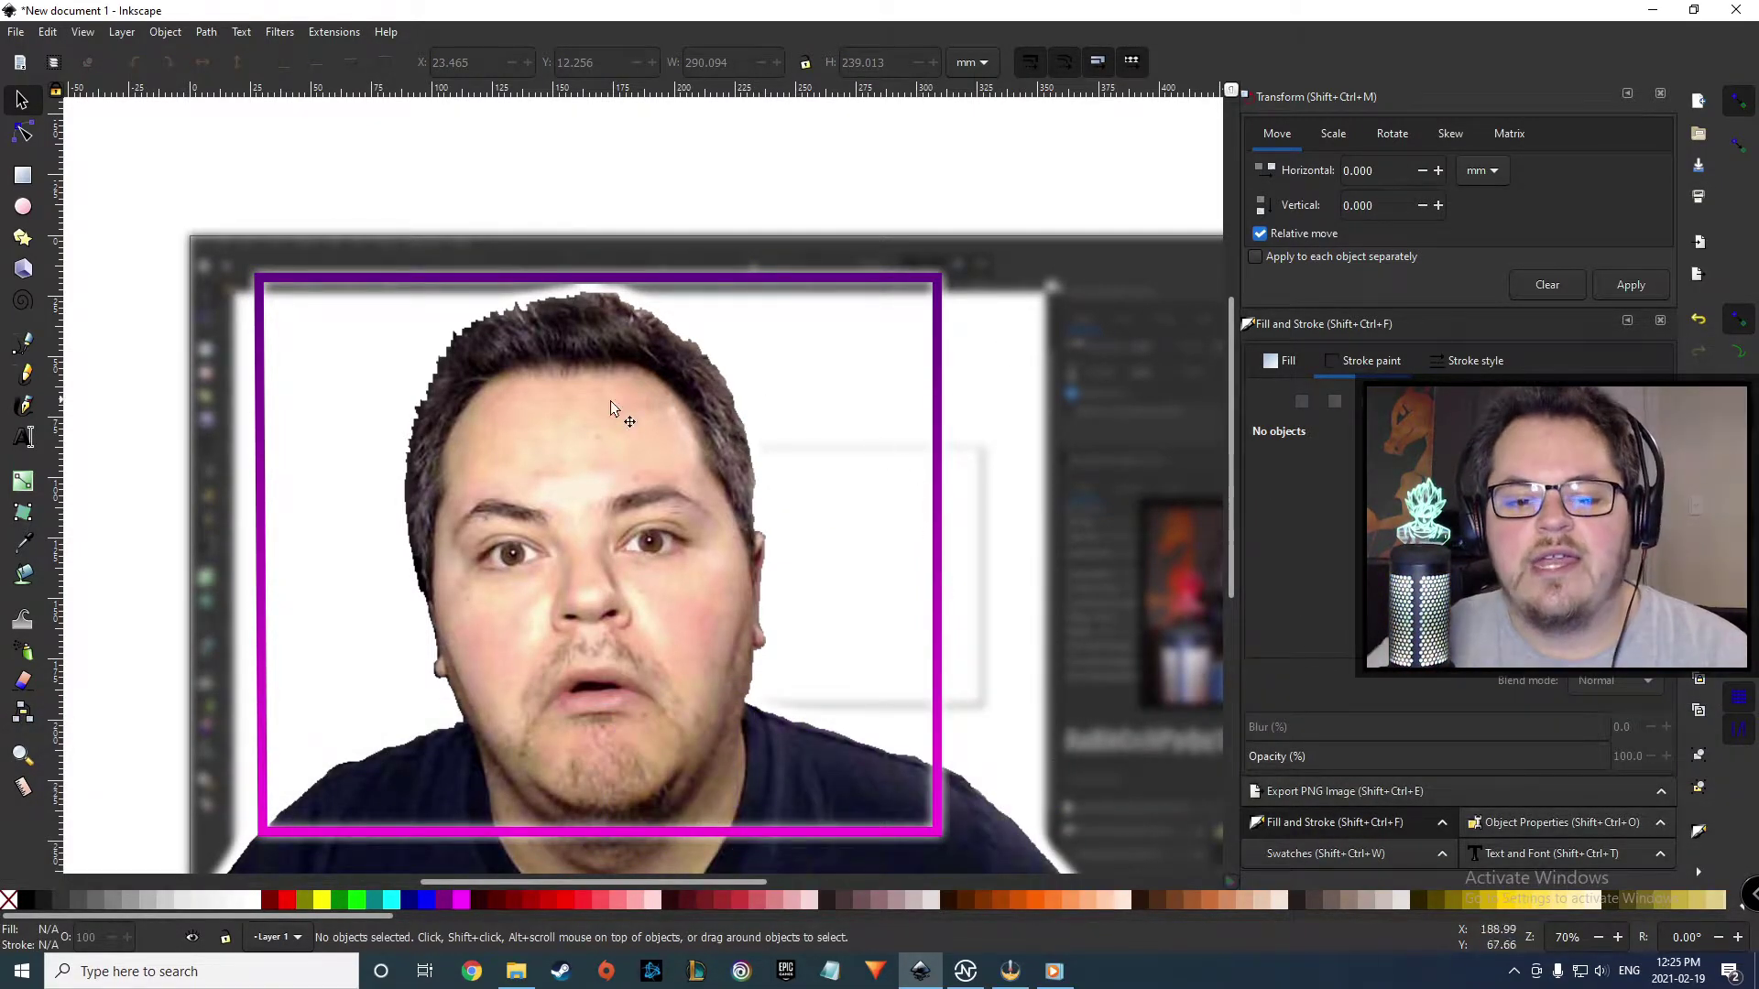
# - Import the second portrait photo and place it above the composition, enlarged to about 403 × 291 mm
pyautogui.hscroll(4, 870, 662)
pyautogui.scroll(-3, 871, 662)
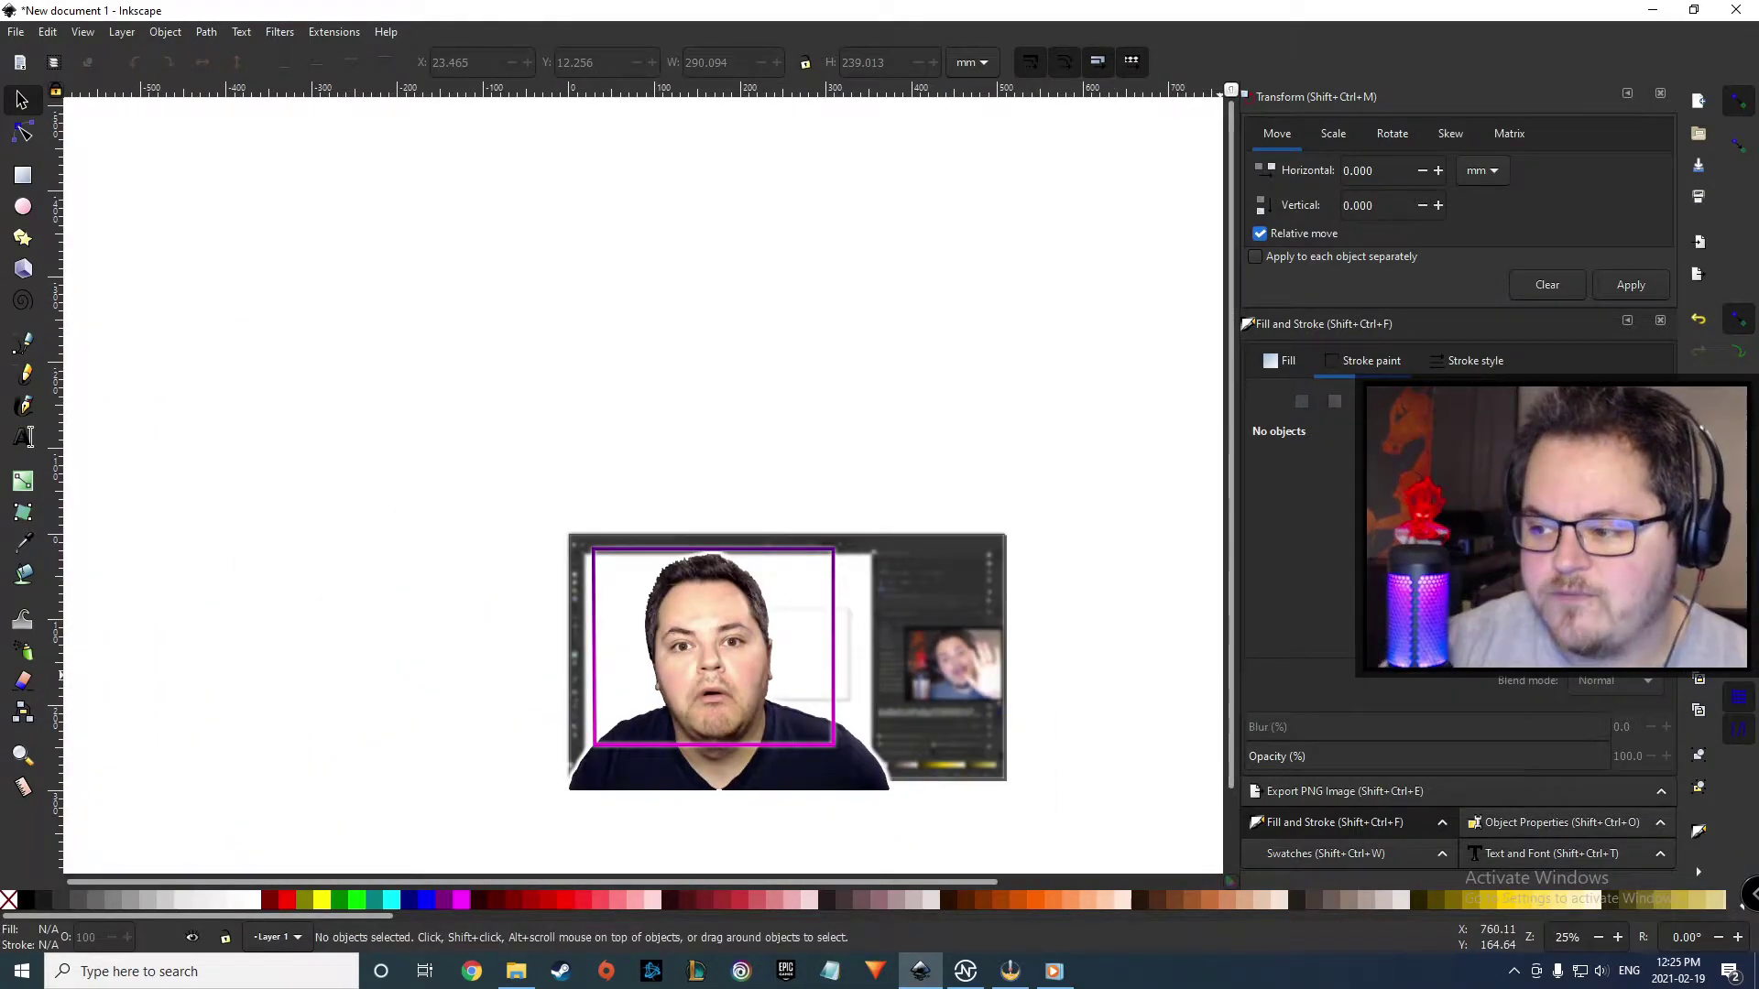
pyautogui.moveTo(924, 617); pyautogui.dragTo(718, 426)
pyautogui.click(989, 602)
pyautogui.moveTo(817, 360); pyautogui.dragTo(914, 303)
pyautogui.moveTo(758, 430); pyautogui.dragTo(825, 370)
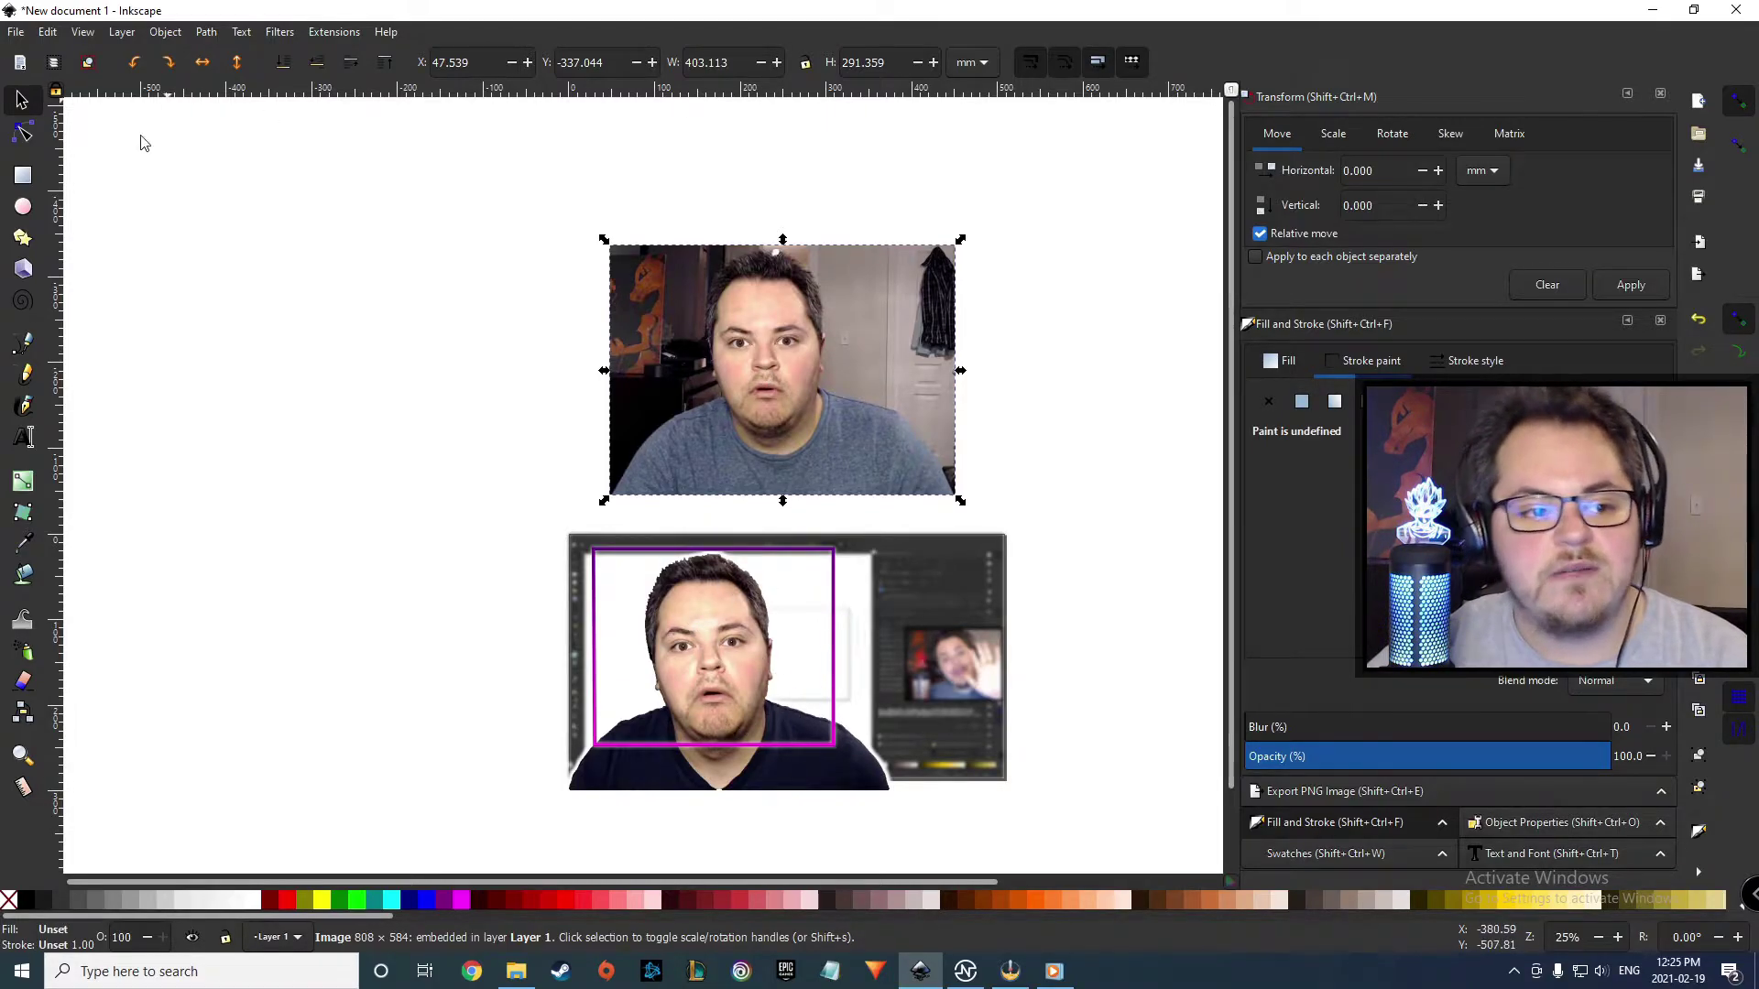
# - Start a Pen tool outline where the blue shirt meets the new photo's lower-left edge and trace it up the arm
pyautogui.click(23, 352)
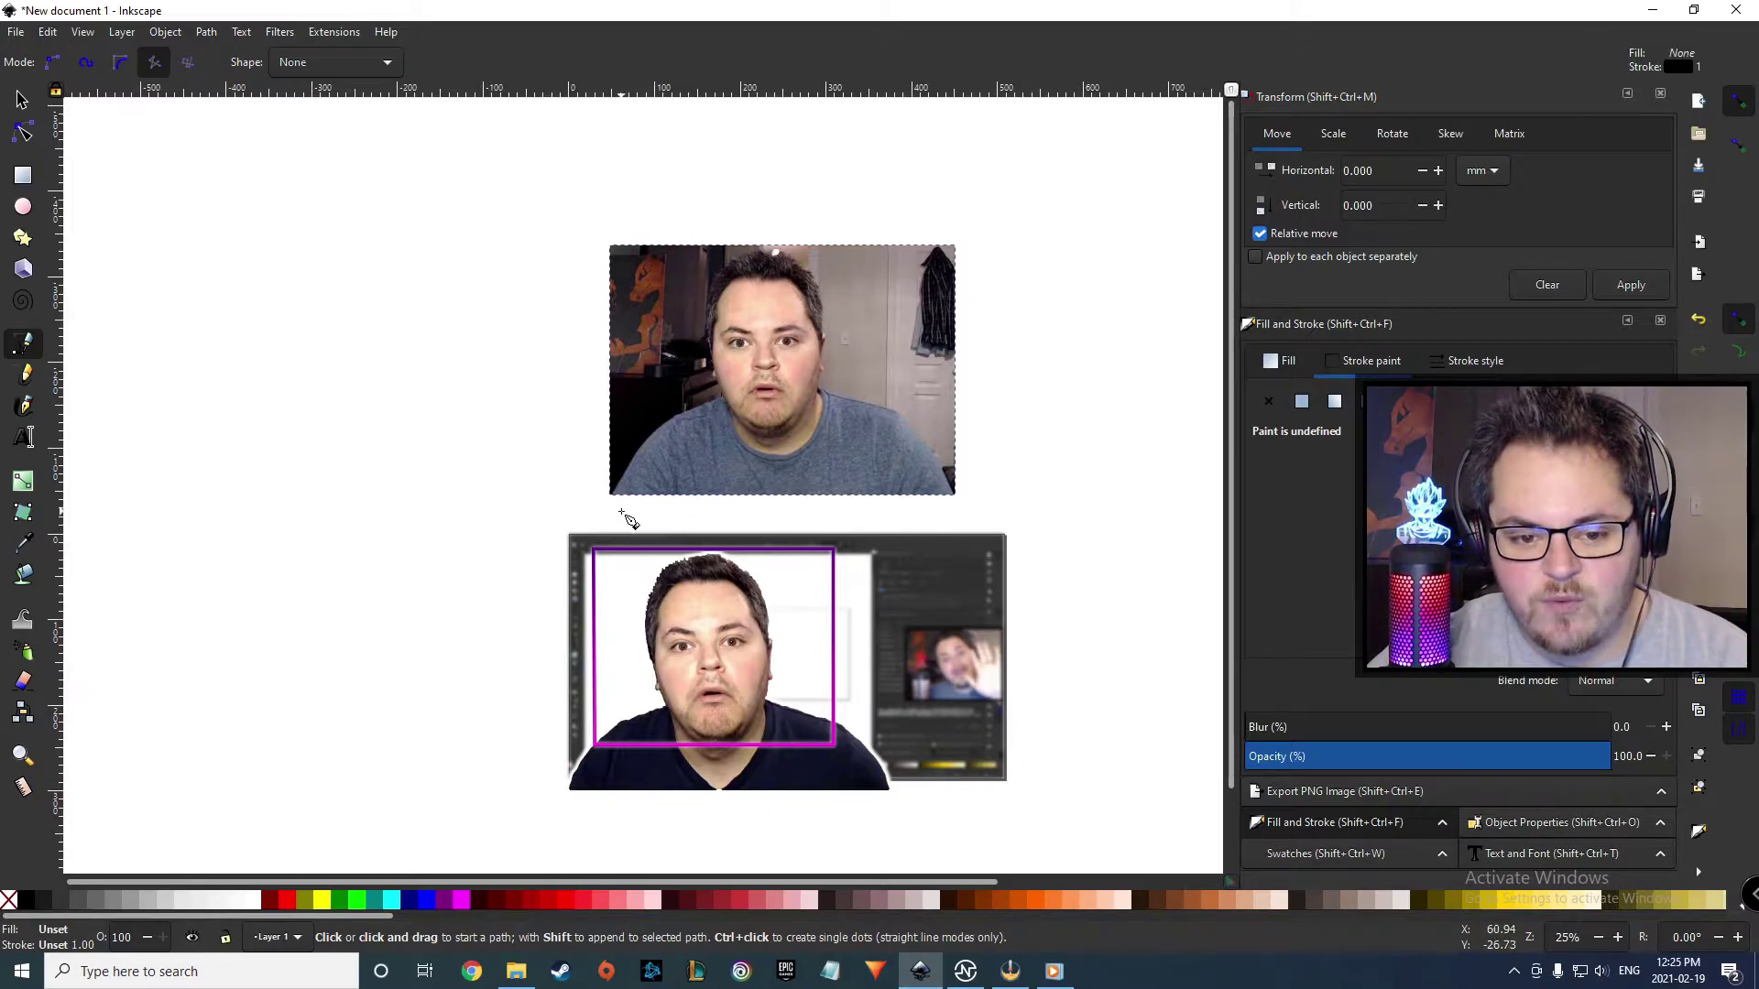
pyautogui.scroll(6, 614, 495)
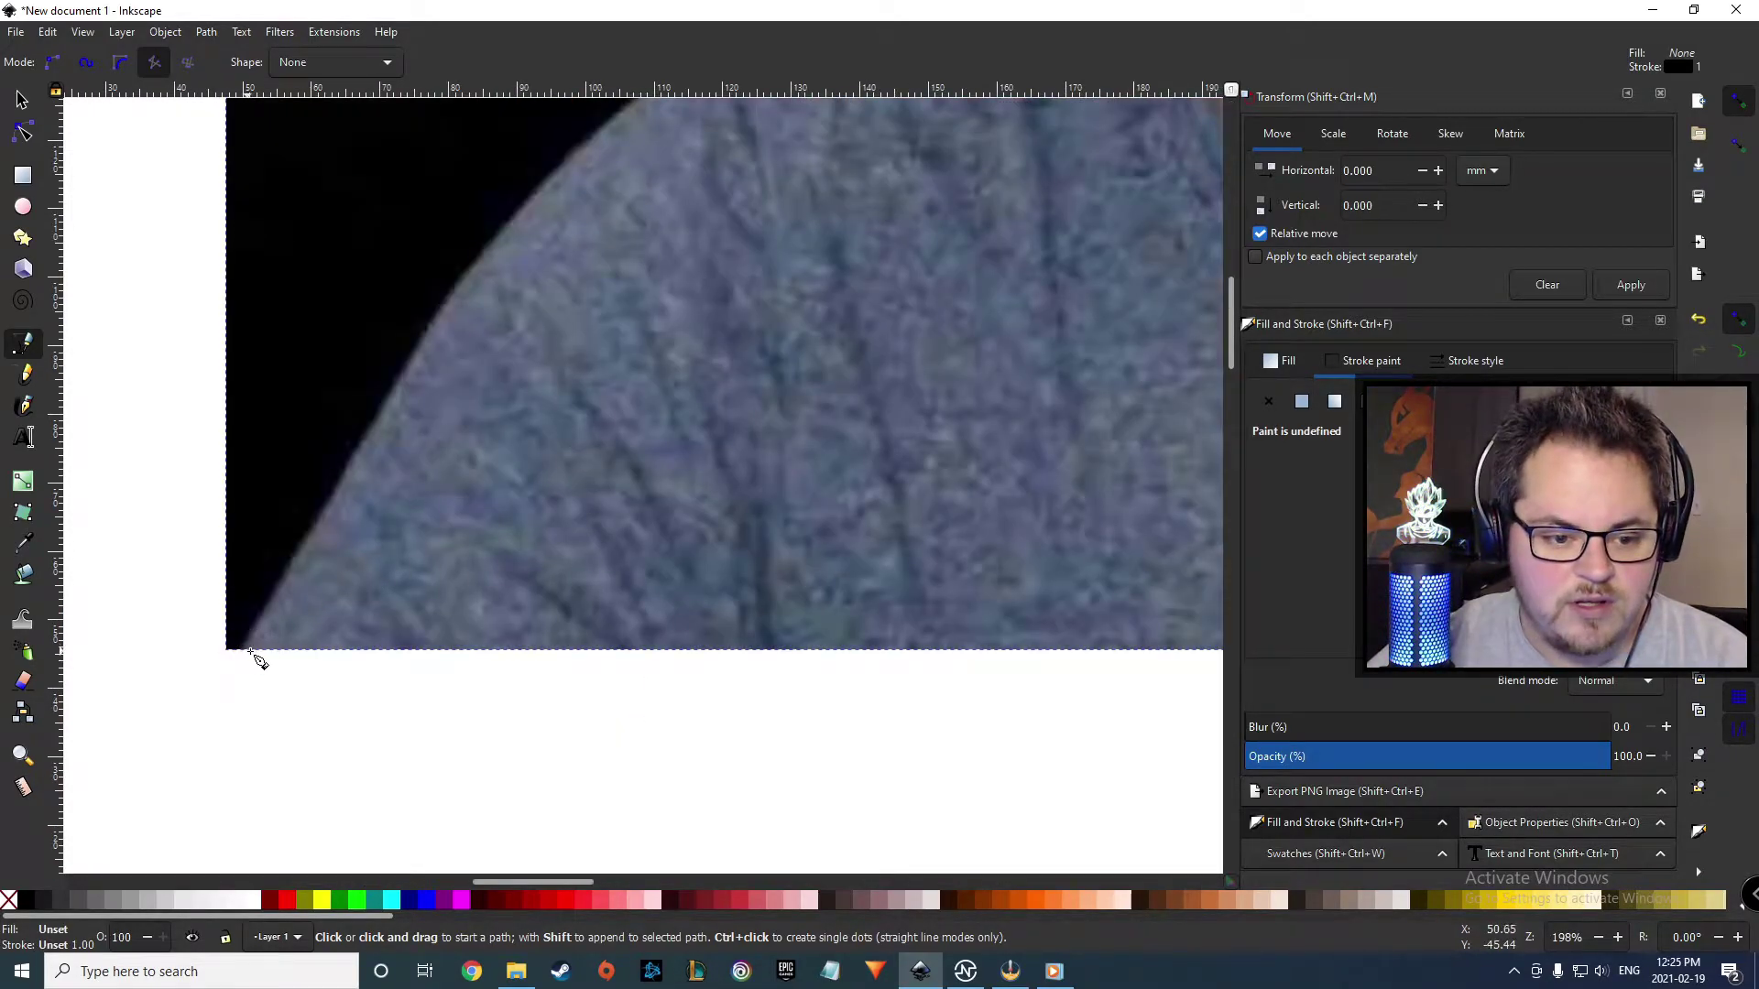
pyautogui.scroll(6, 256, 659)
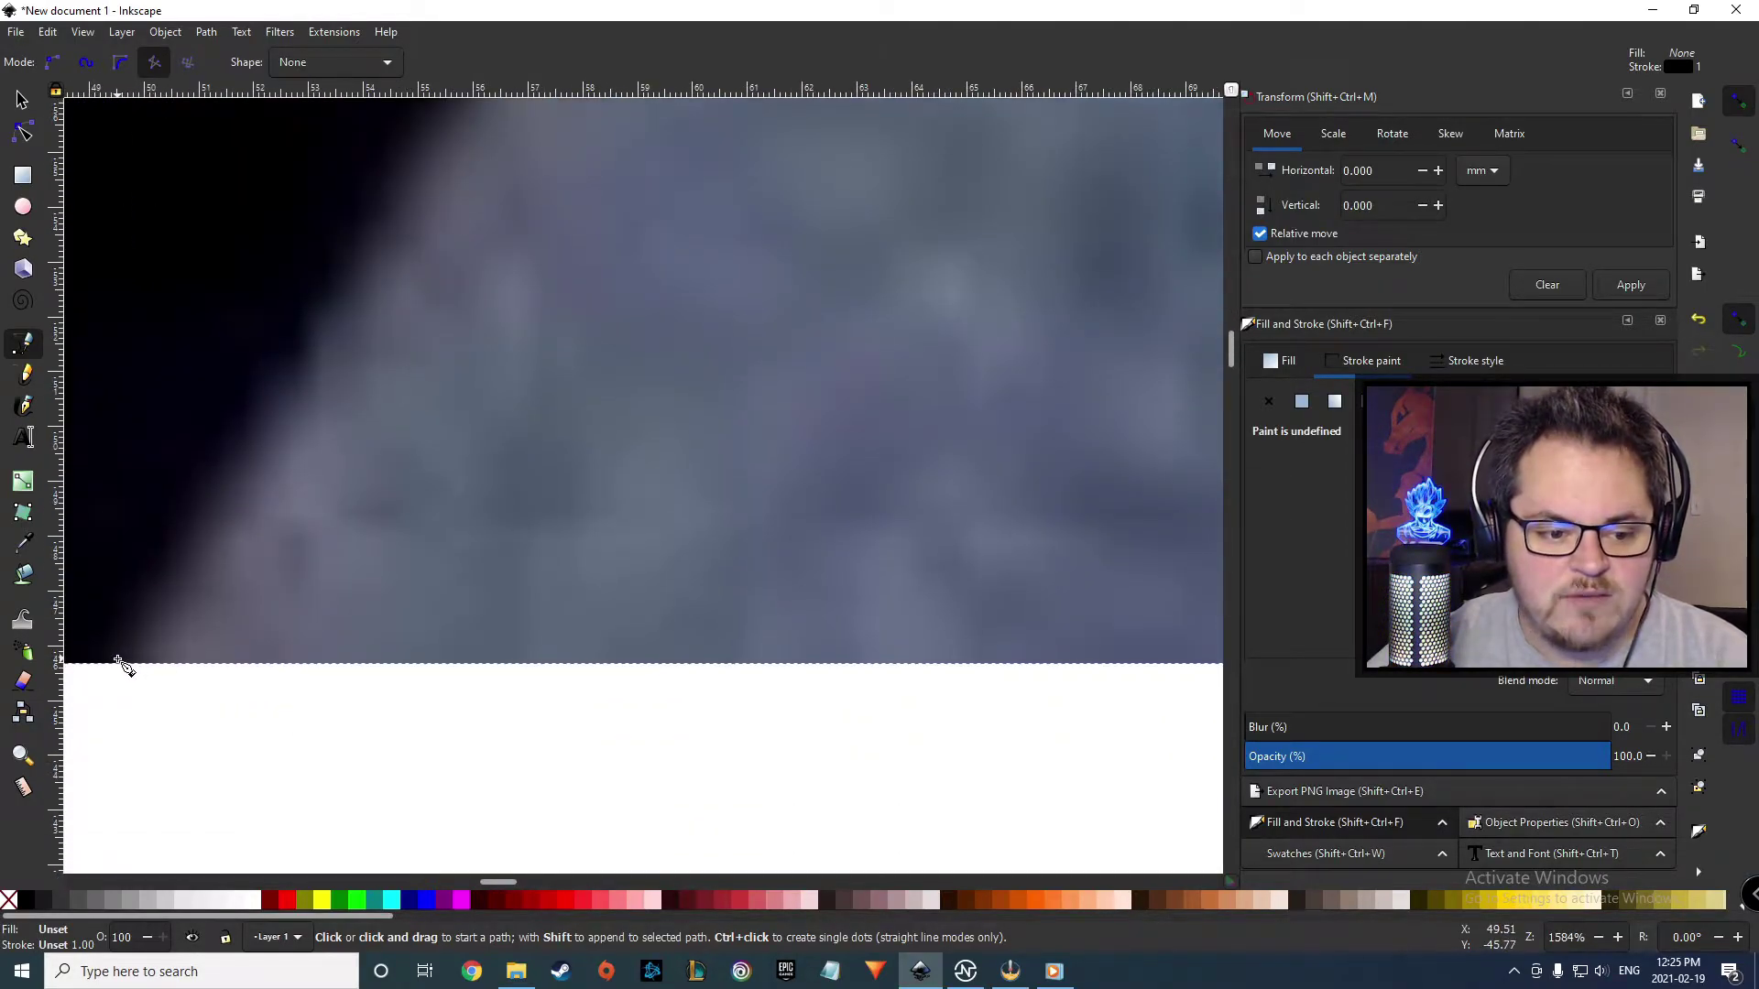
pyautogui.click(117, 662)
pyautogui.scroll(-5, 234, 541)
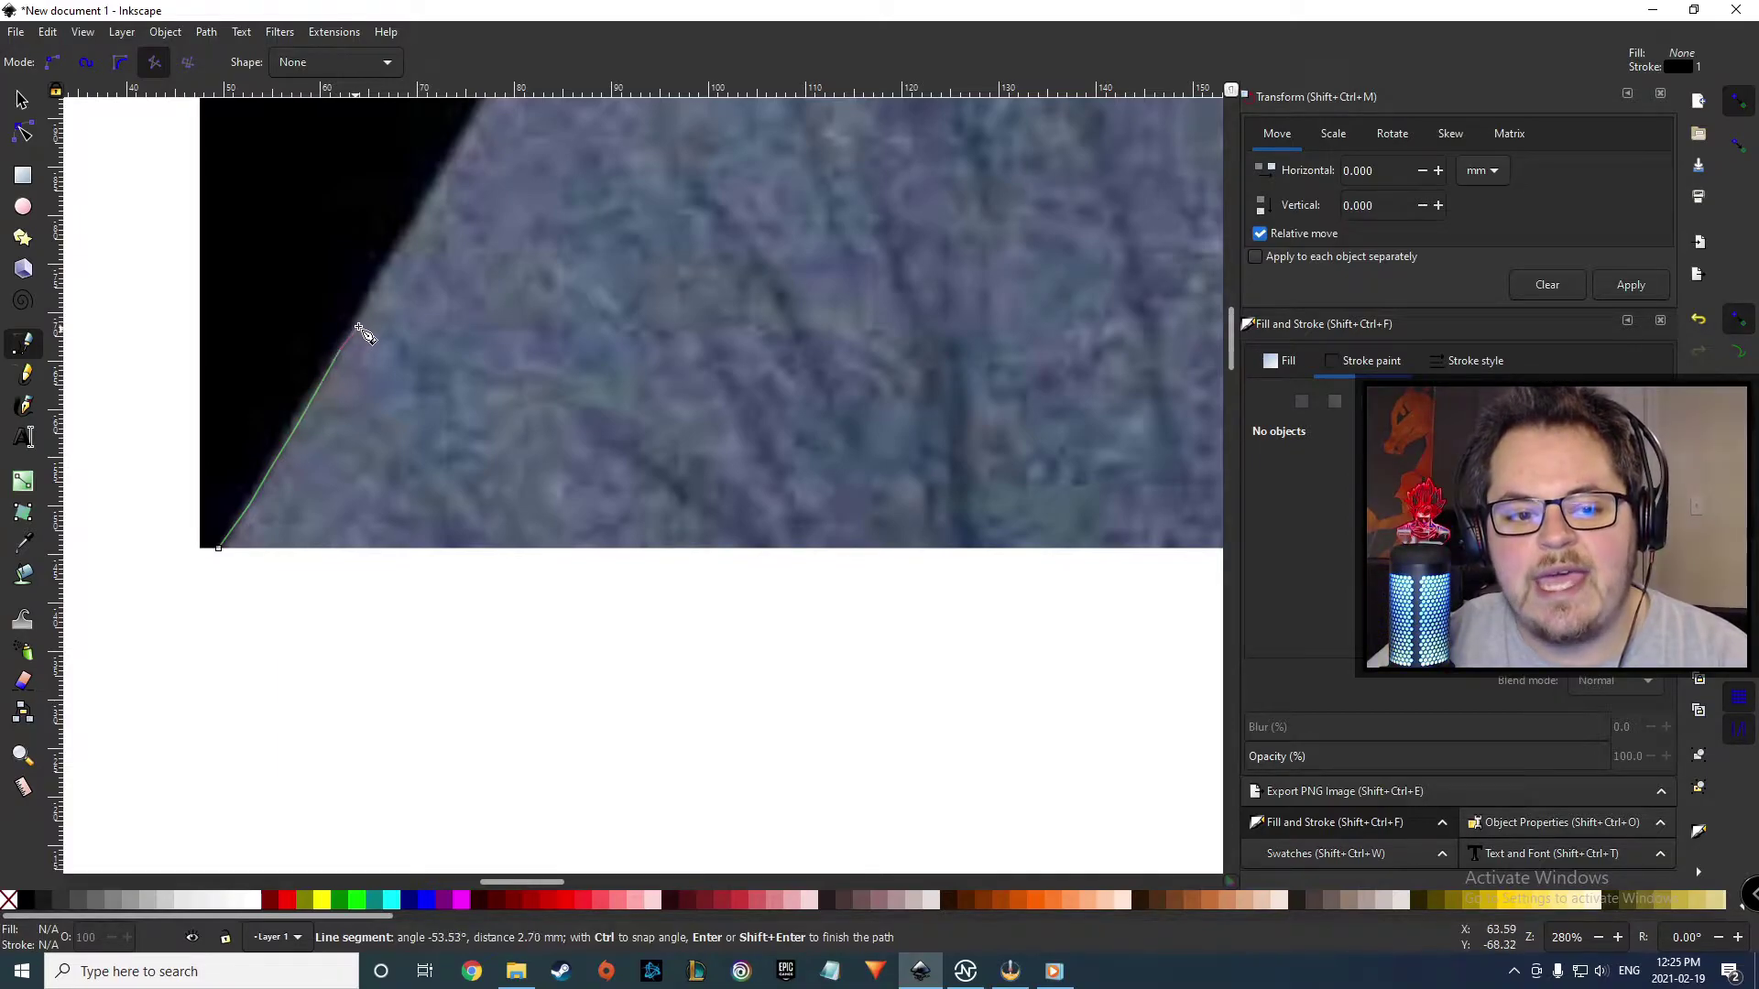
pyautogui.scroll(6, 413, 260)
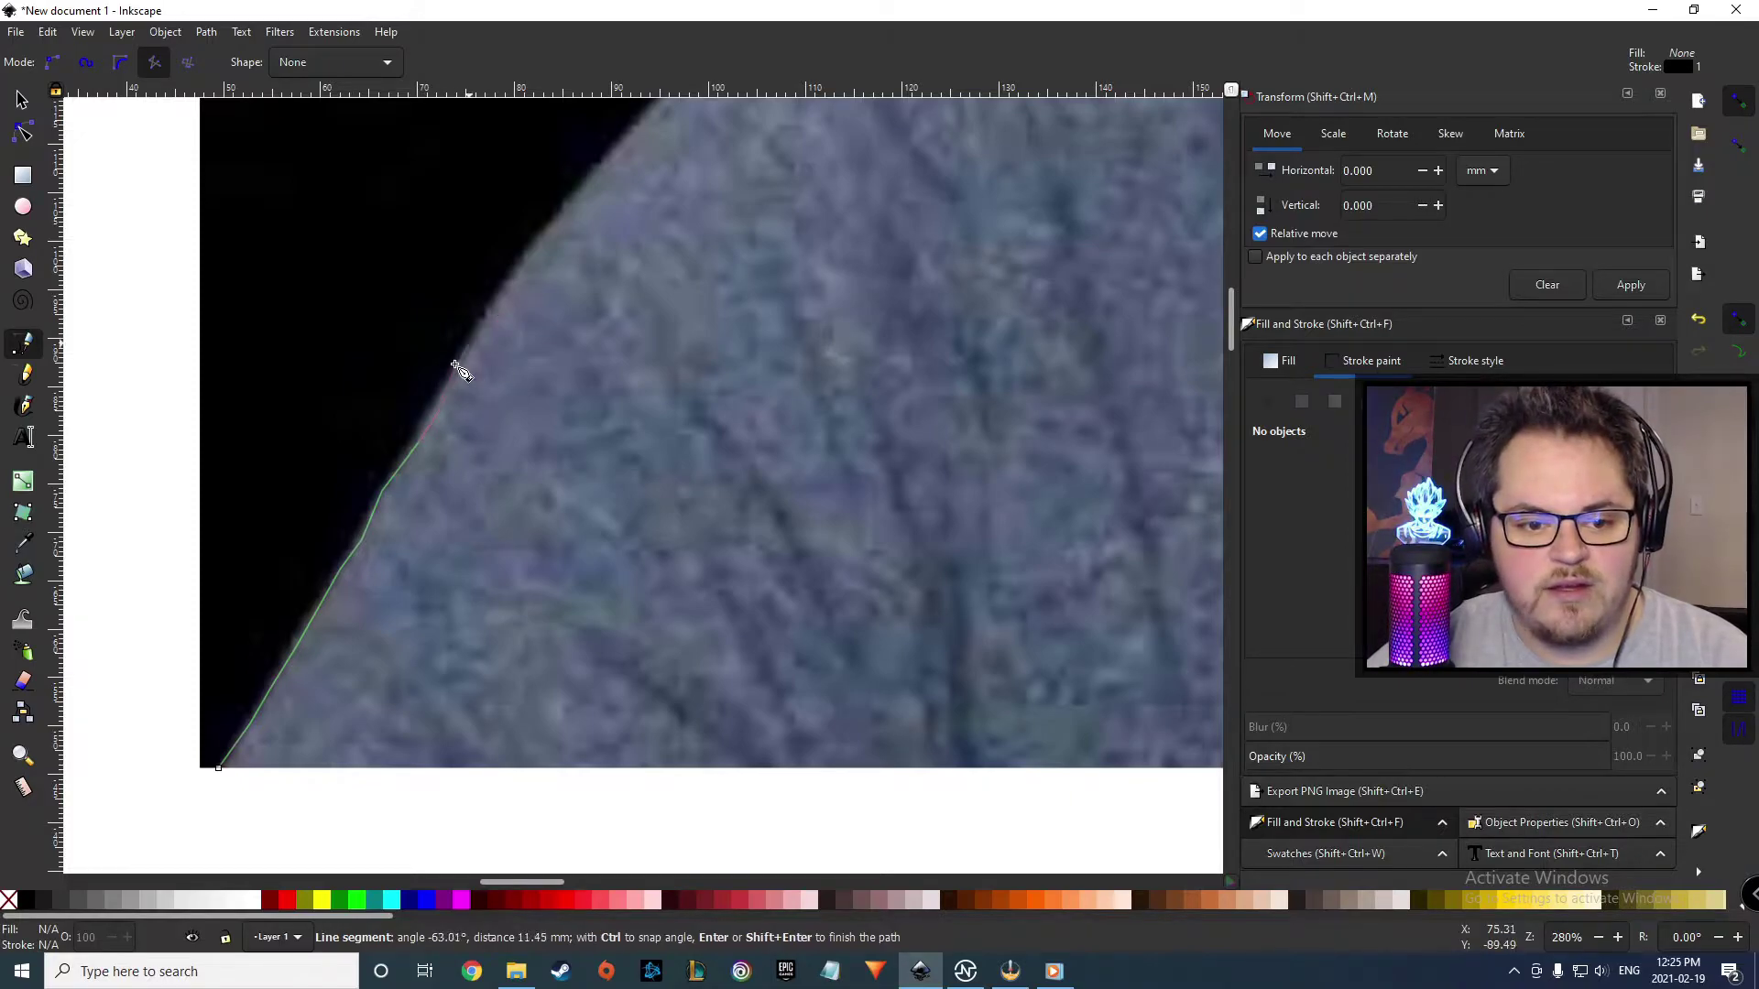
pyautogui.click(441, 395)
pyautogui.click(483, 328)
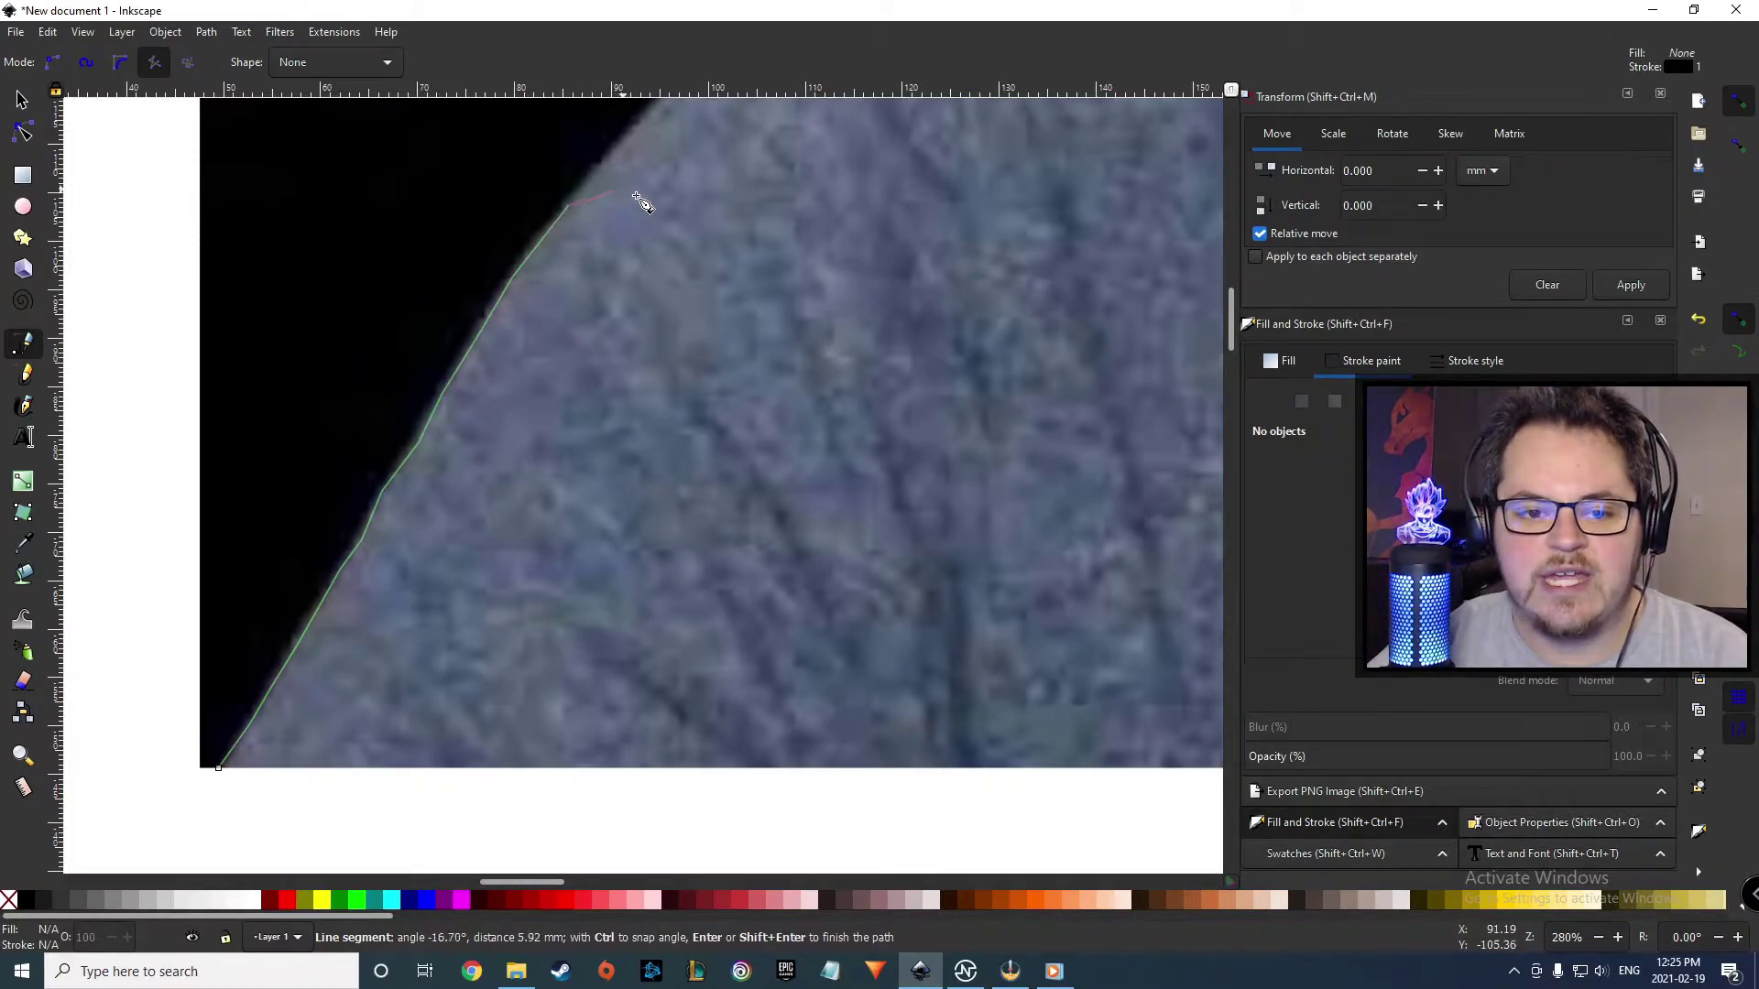
# - Continue the outline over the shoulder and around the head and other shoulder, closing the path along the photo's bottom edge
pyautogui.scroll(5, 632, 199)
pyautogui.click(611, 344)
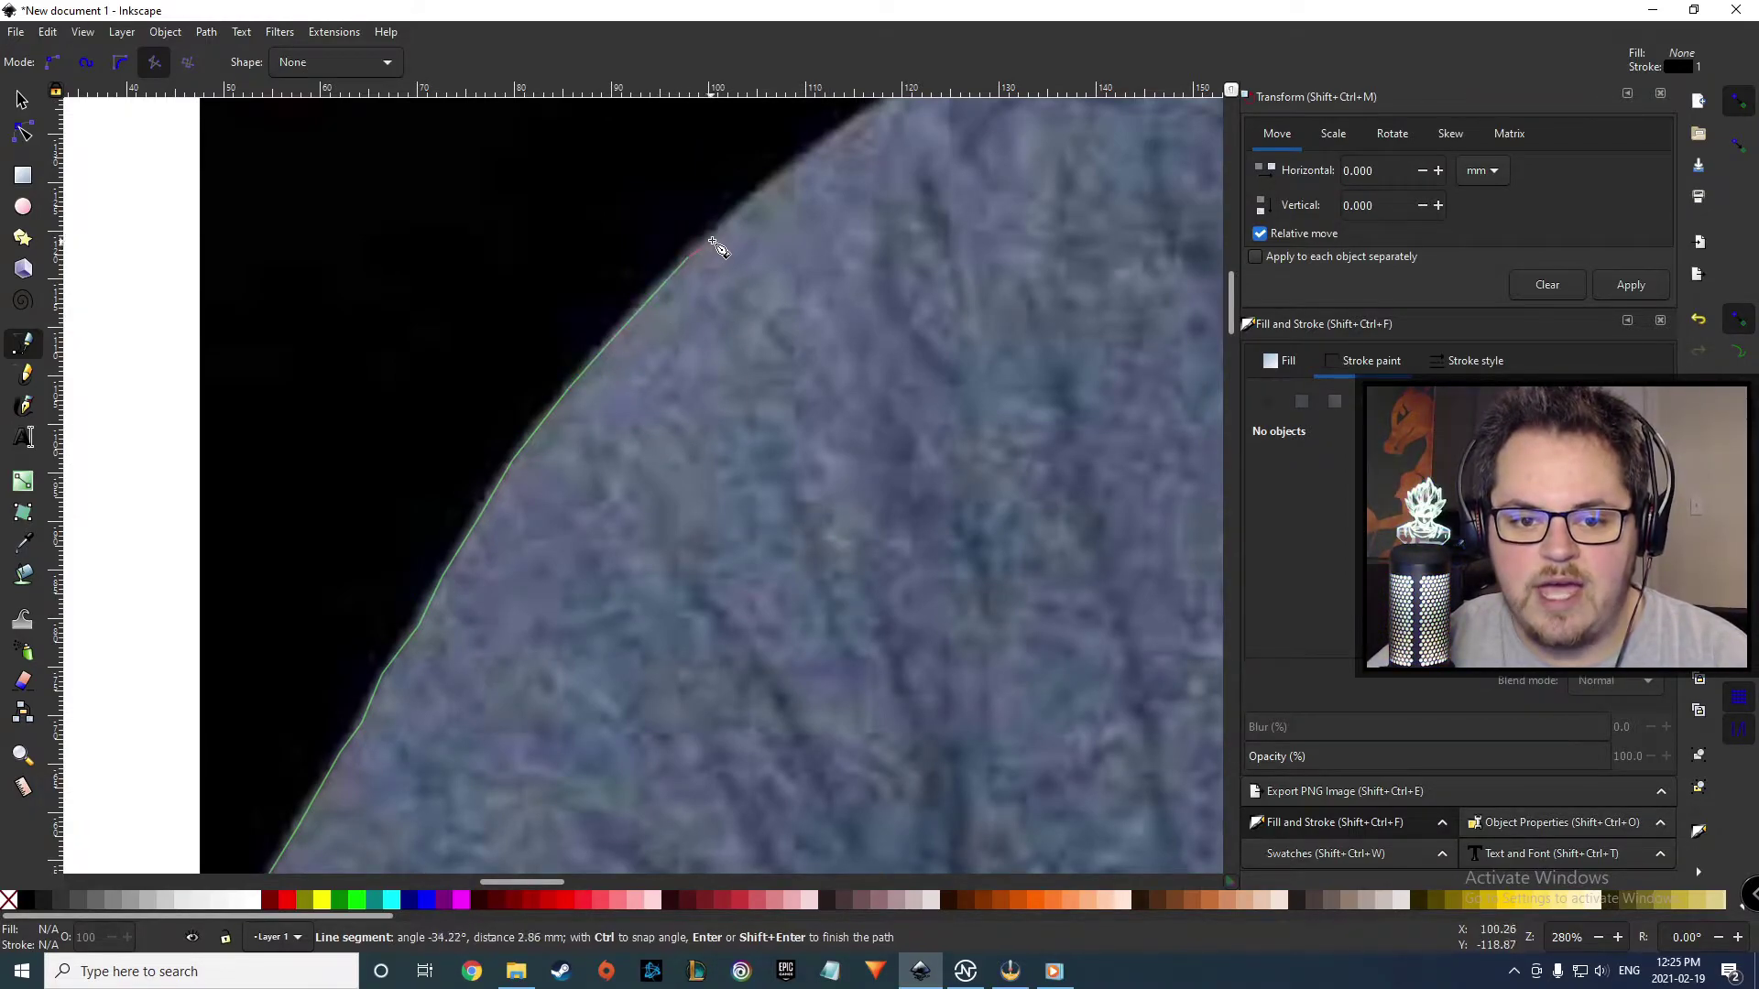
pyautogui.click(772, 186)
pyautogui.scroll(4, 943, 275)
pyautogui.hscroll(2, 744, 282)
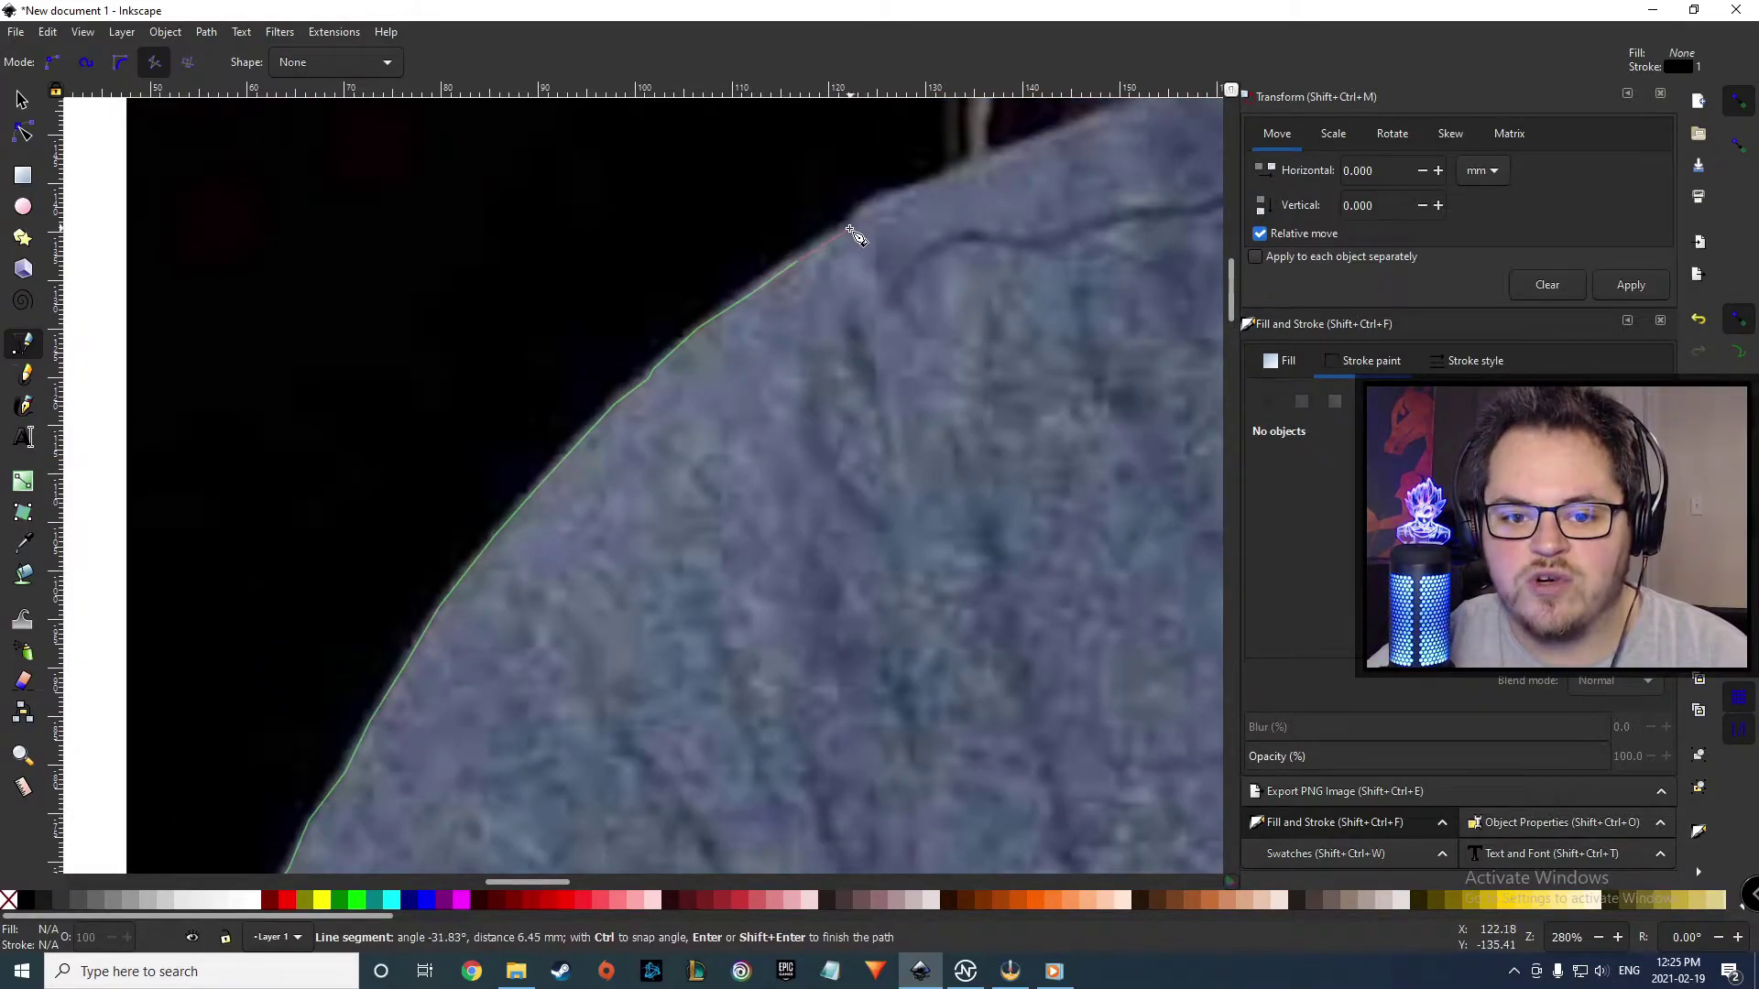
pyautogui.click(922, 187)
pyautogui.scroll(4, 1054, 238)
pyautogui.scroll(-5, 934, 307)
pyautogui.scroll(6, 921, 293)
pyautogui.hscroll(4, 940, 374)
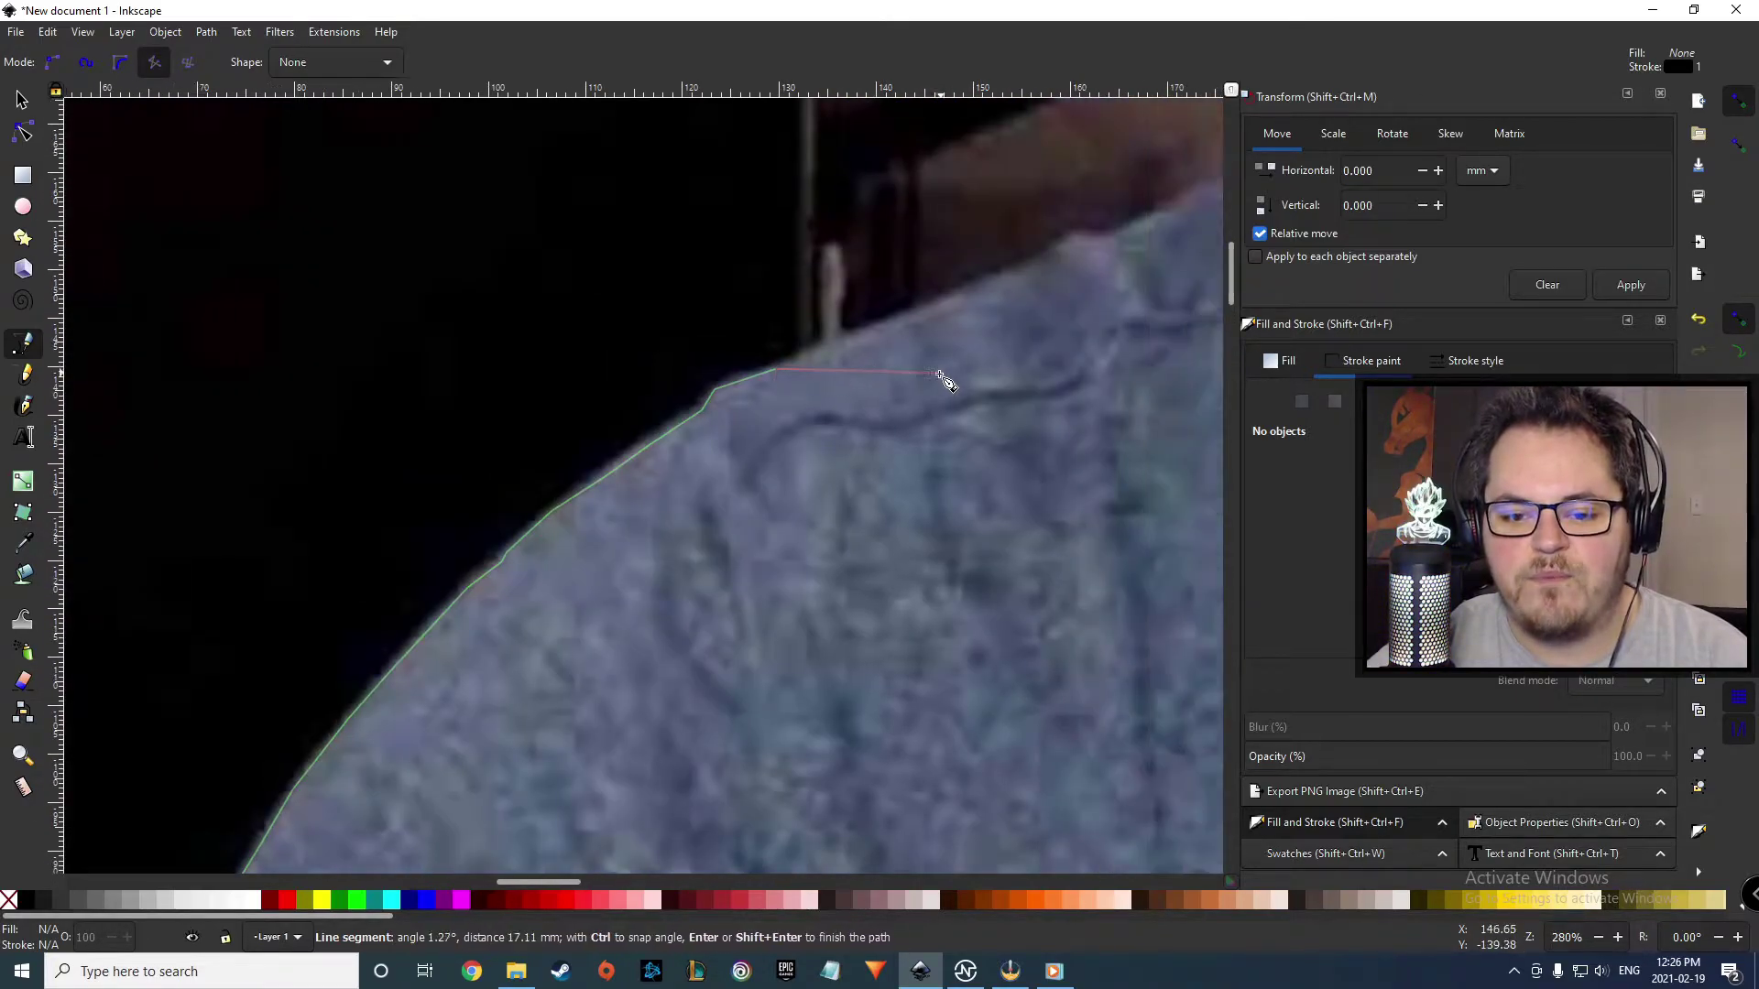
pyautogui.hscroll(1, 942, 376)
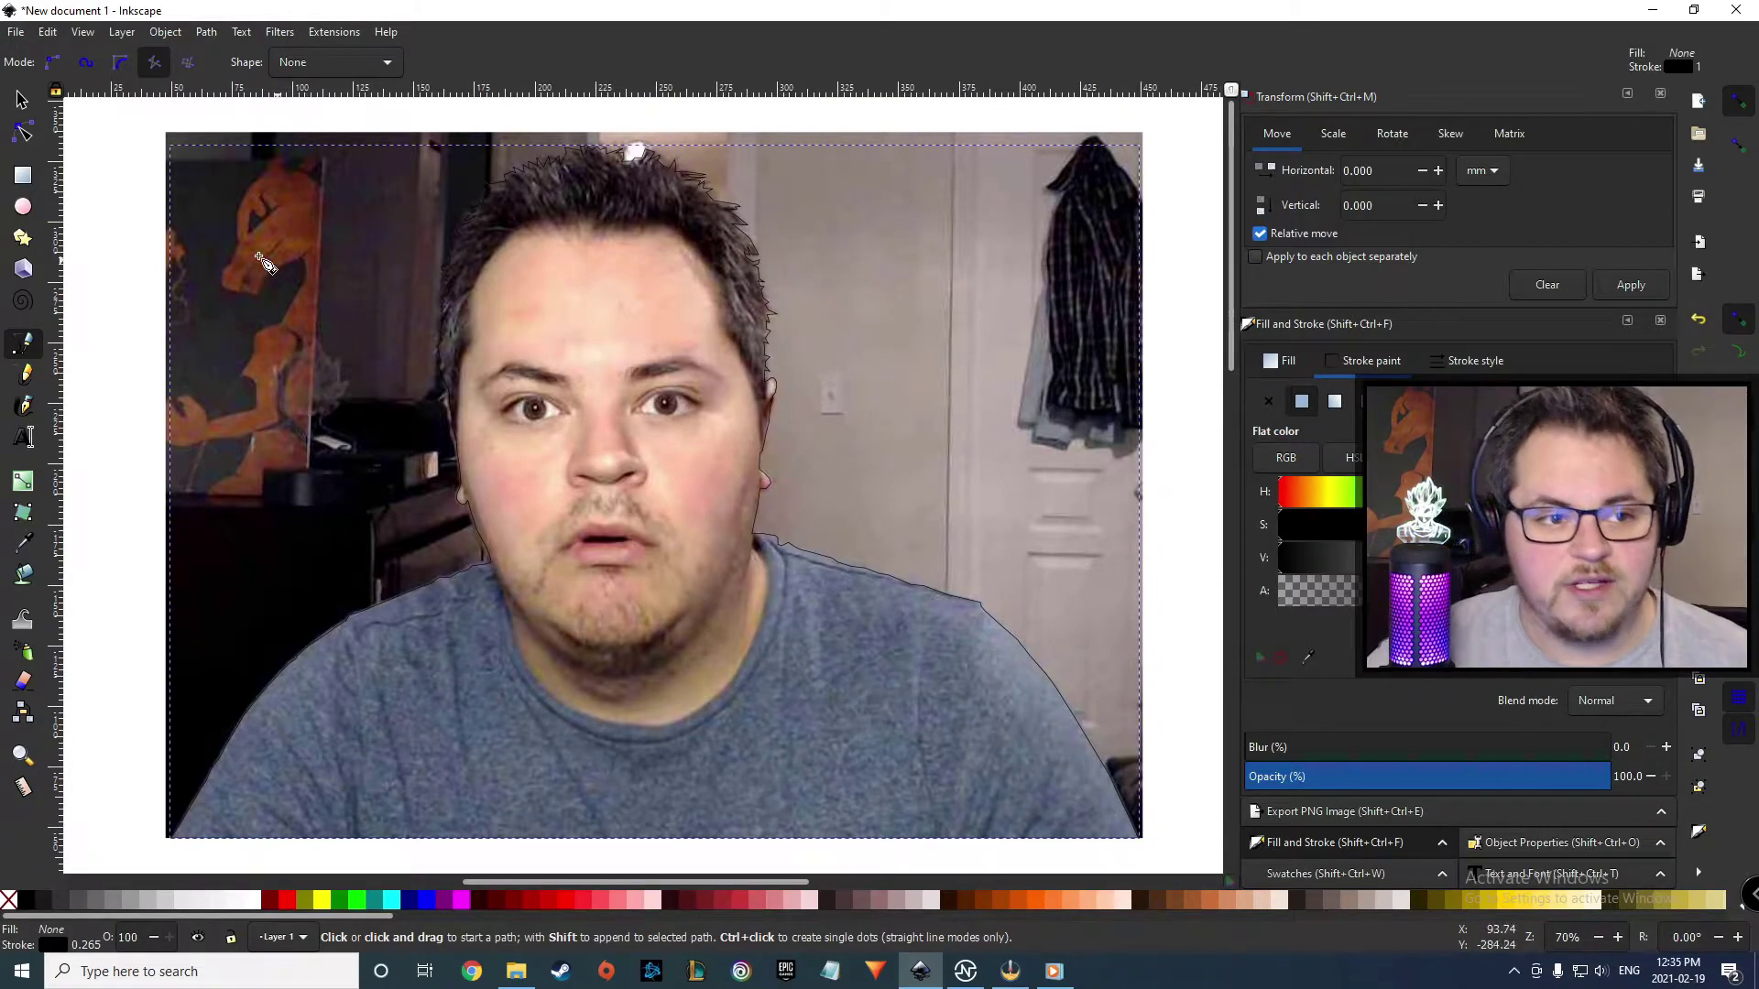
# - Set the stroke width of the traced outline around the second portrait to 0
pyautogui.click(22, 104)
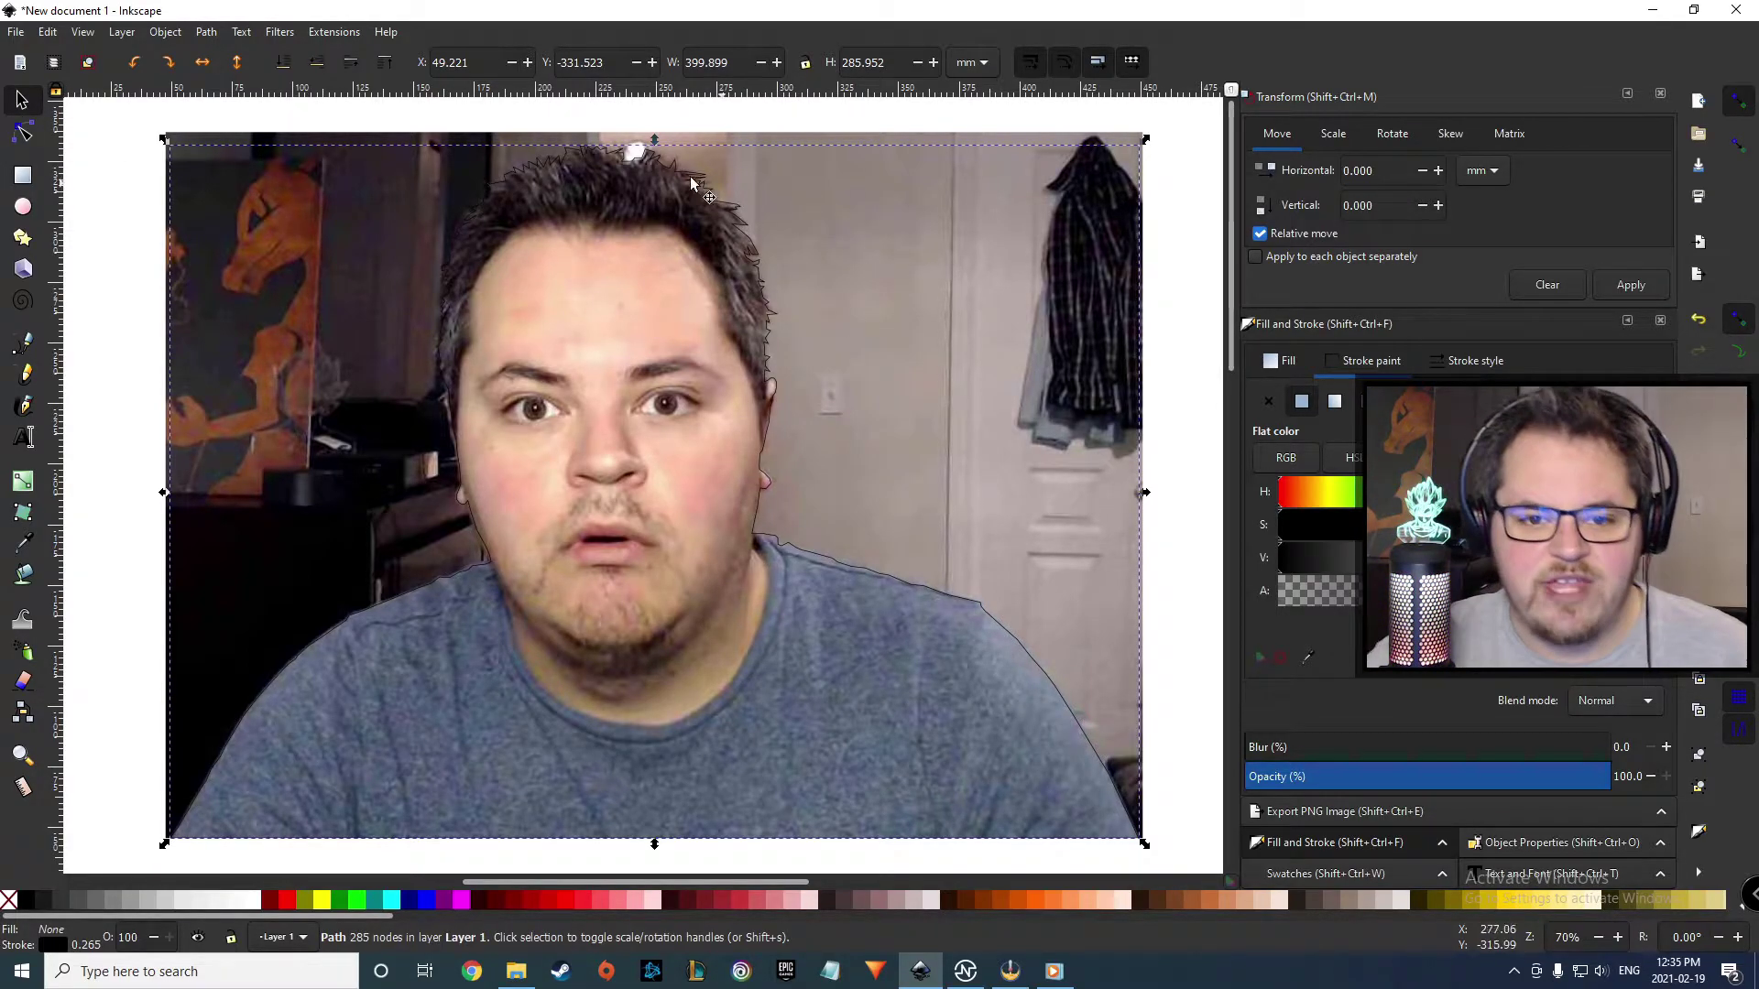
pyautogui.scroll(3, 768, 436)
pyautogui.scroll(-6, 780, 447)
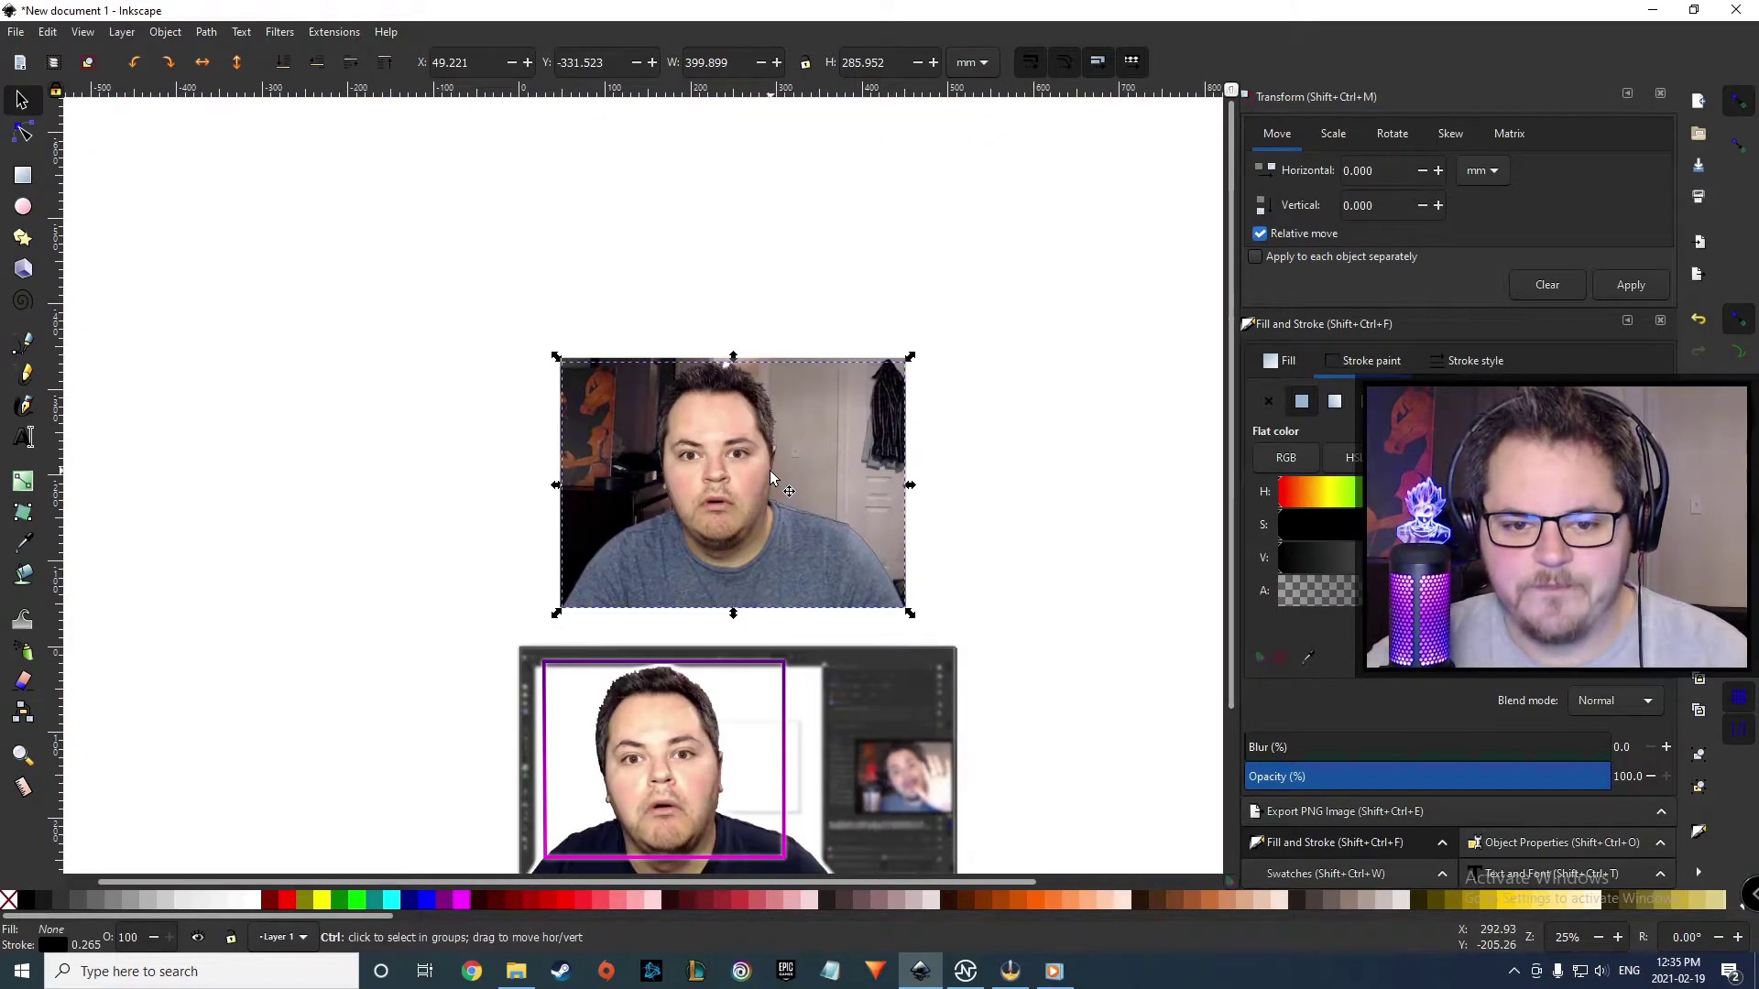
pyautogui.scroll(4, 747, 470)
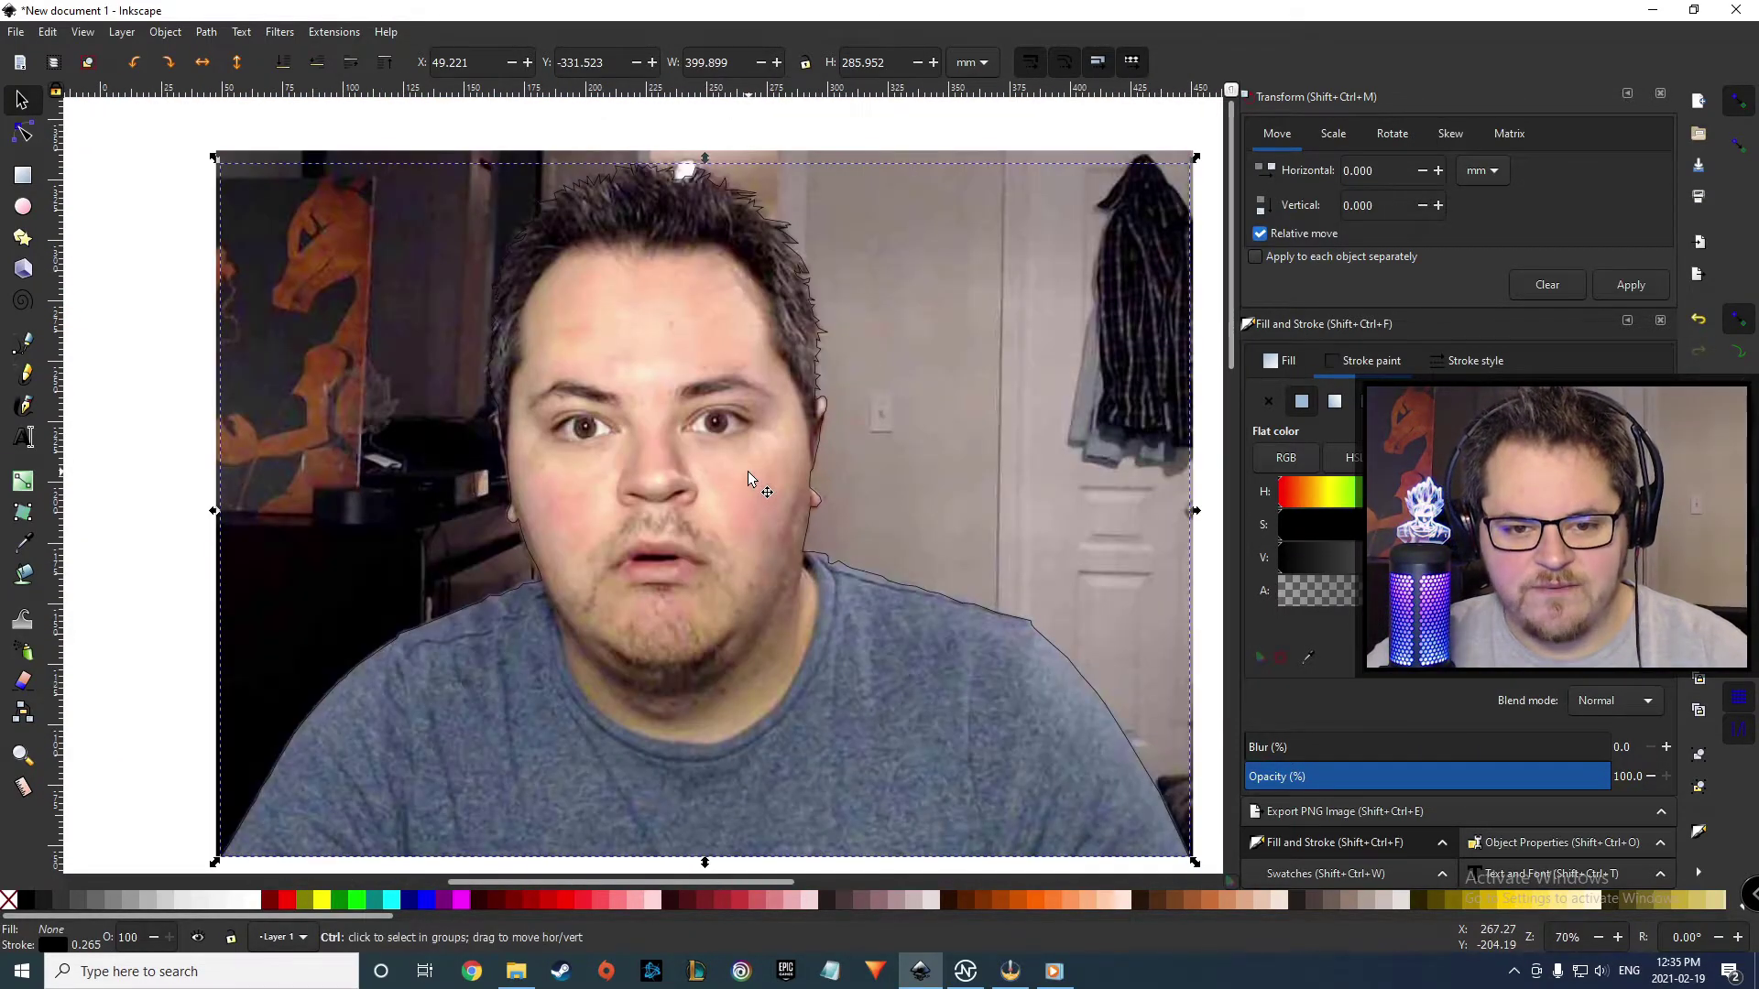
pyautogui.scroll(-1, 747, 470)
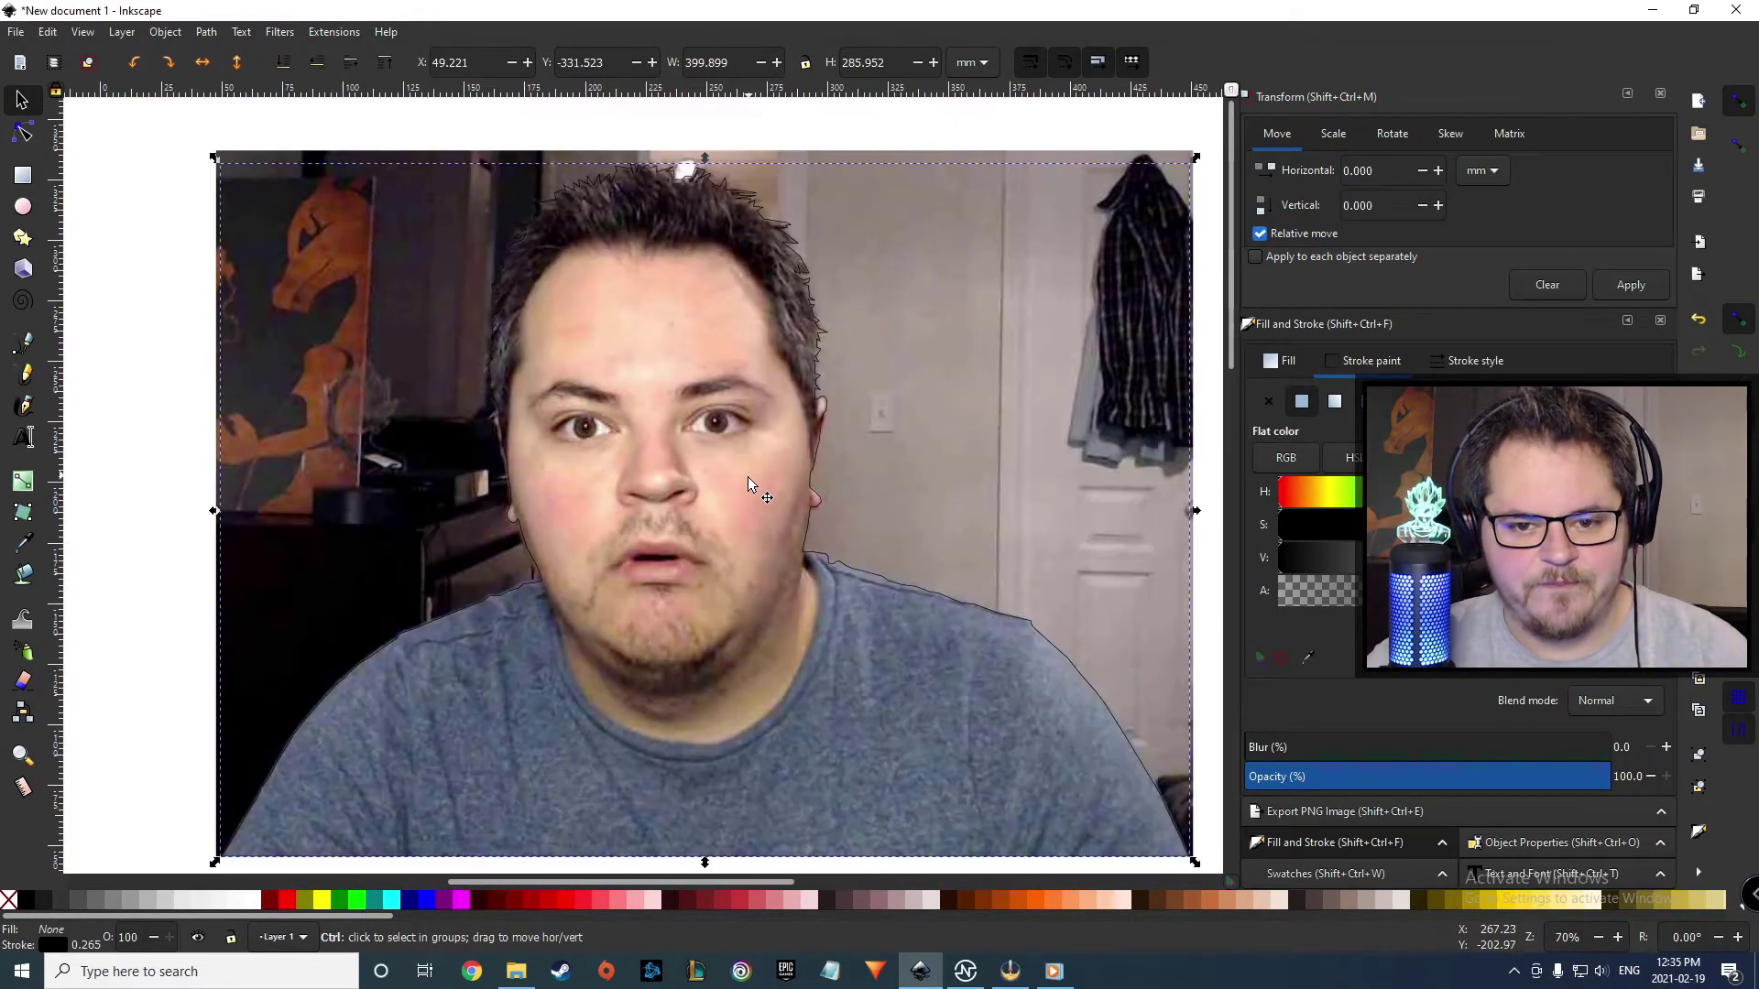
pyautogui.click(1485, 368)
pyautogui.doubleClick(1338, 405)
pyautogui.write('0')
pyautogui.press('Return')
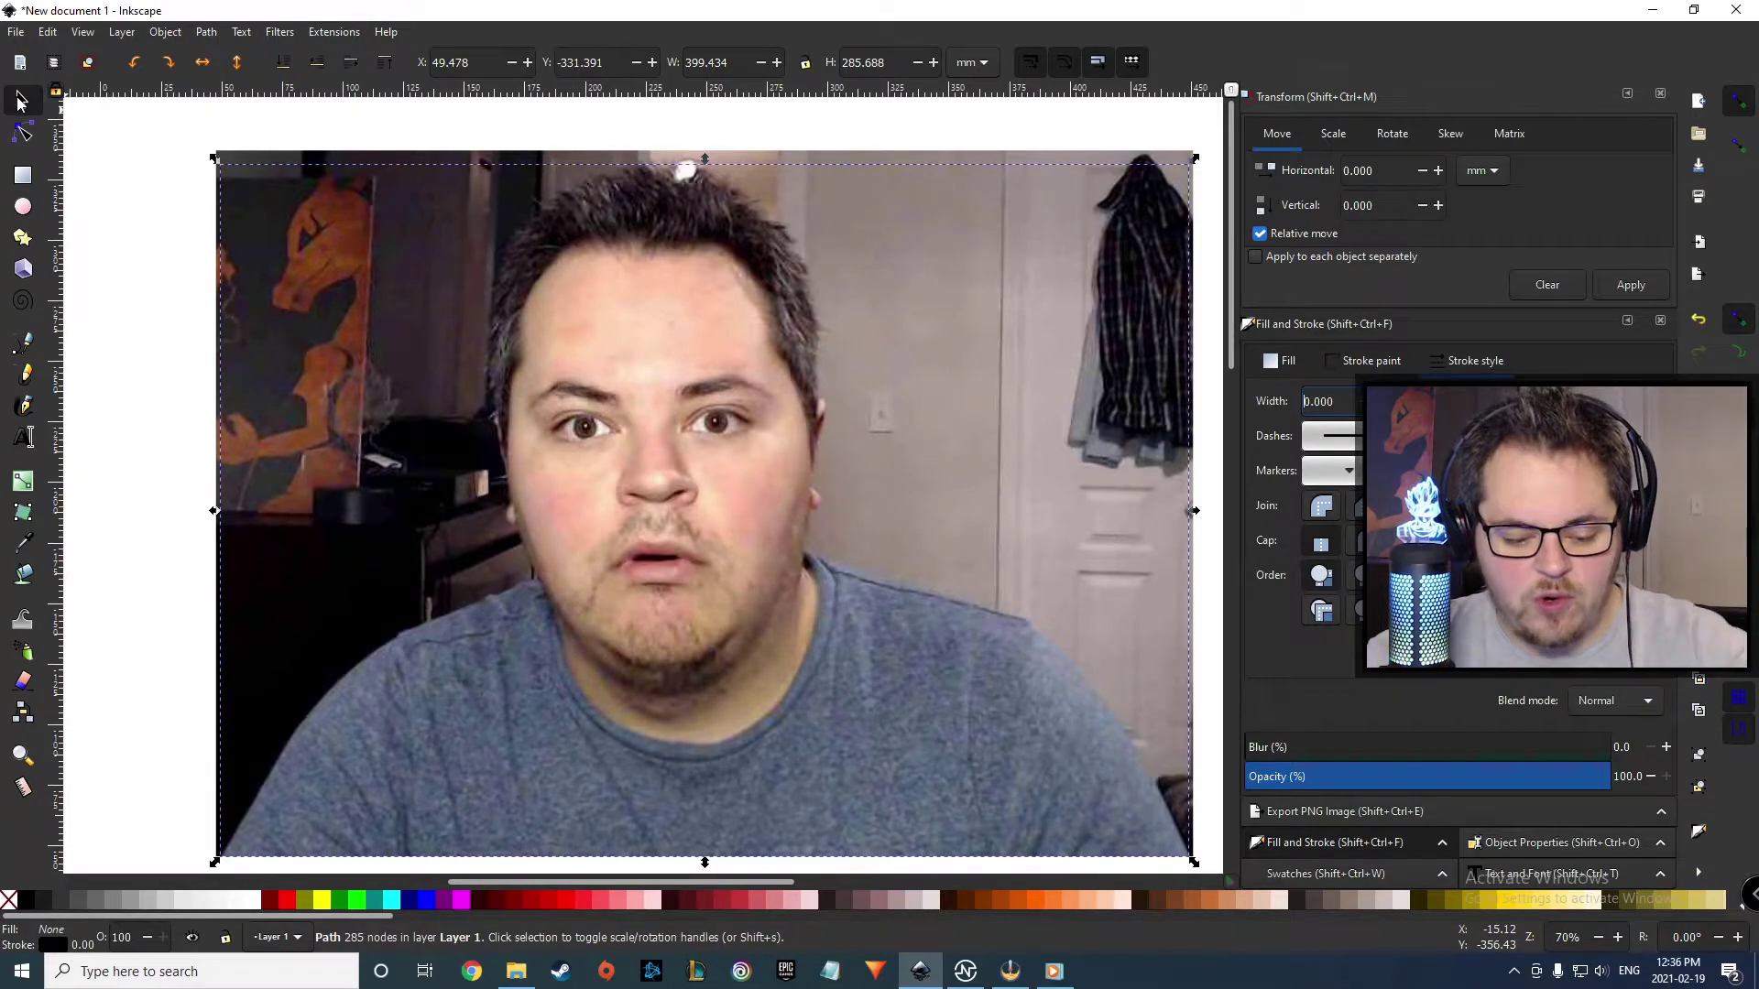
# - Add the second portrait photo to the selected outline and clip the photo to that outline
pyautogui.keyDown('shift'); pyautogui.click(691, 333); pyautogui.keyUp('shift')
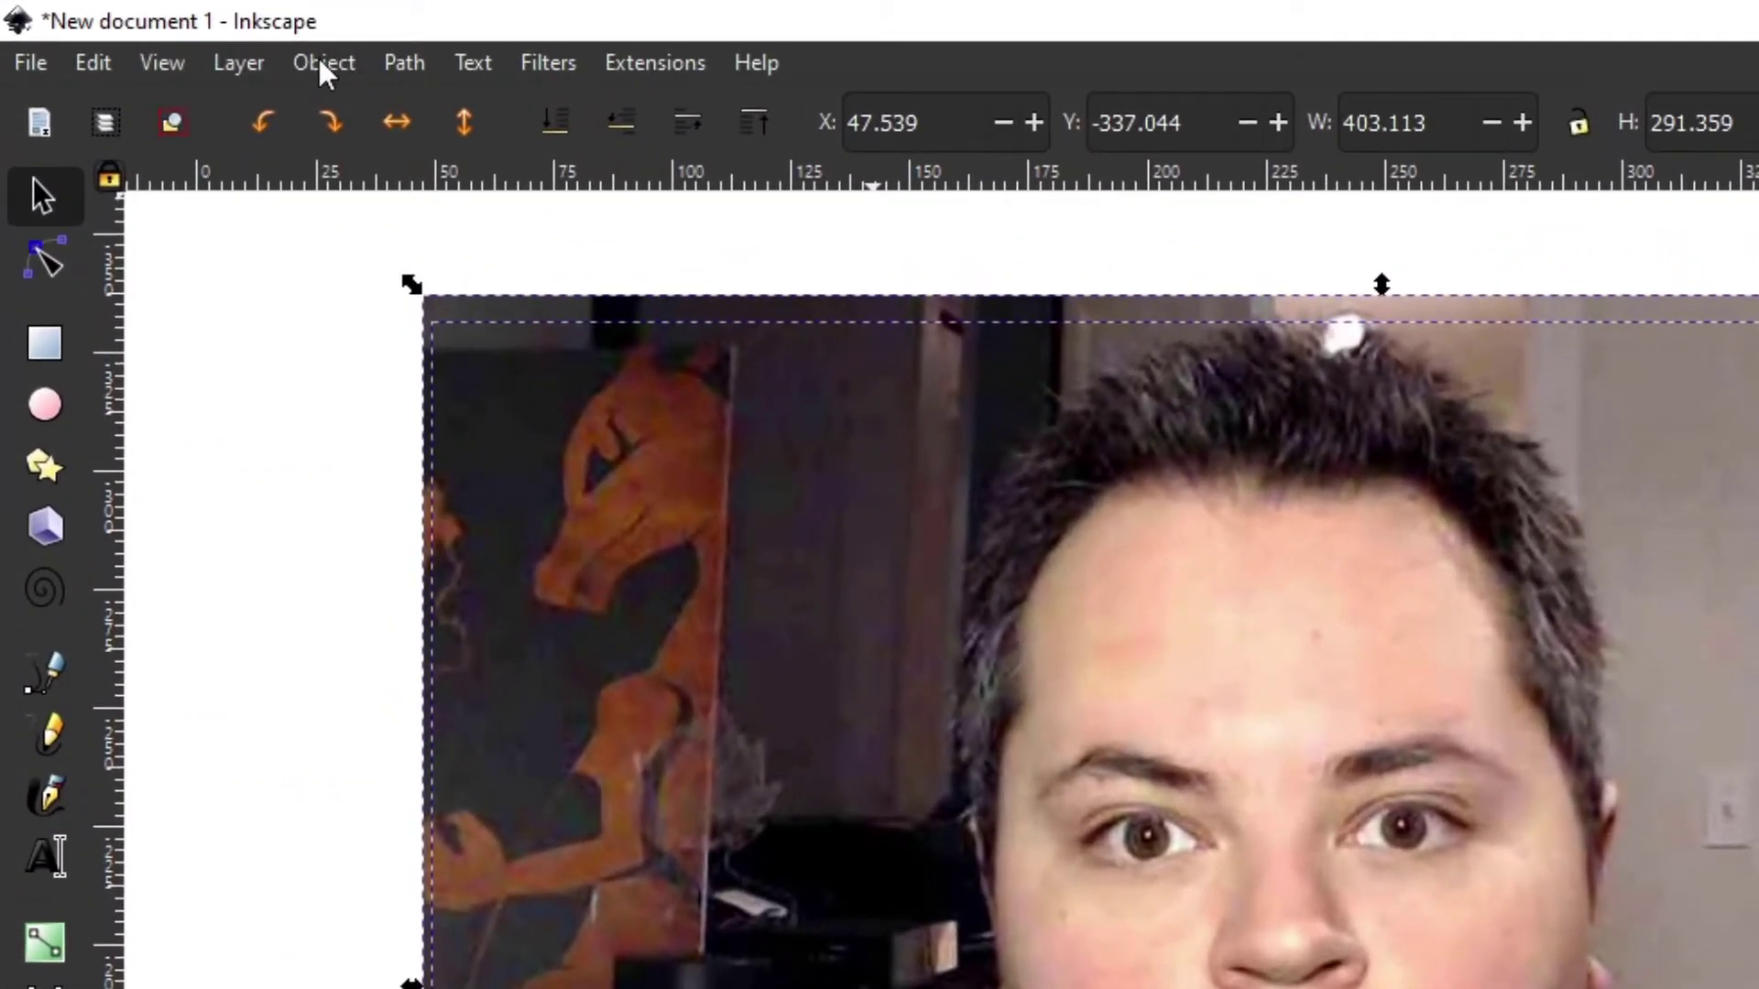
pyautogui.click(164, 34)
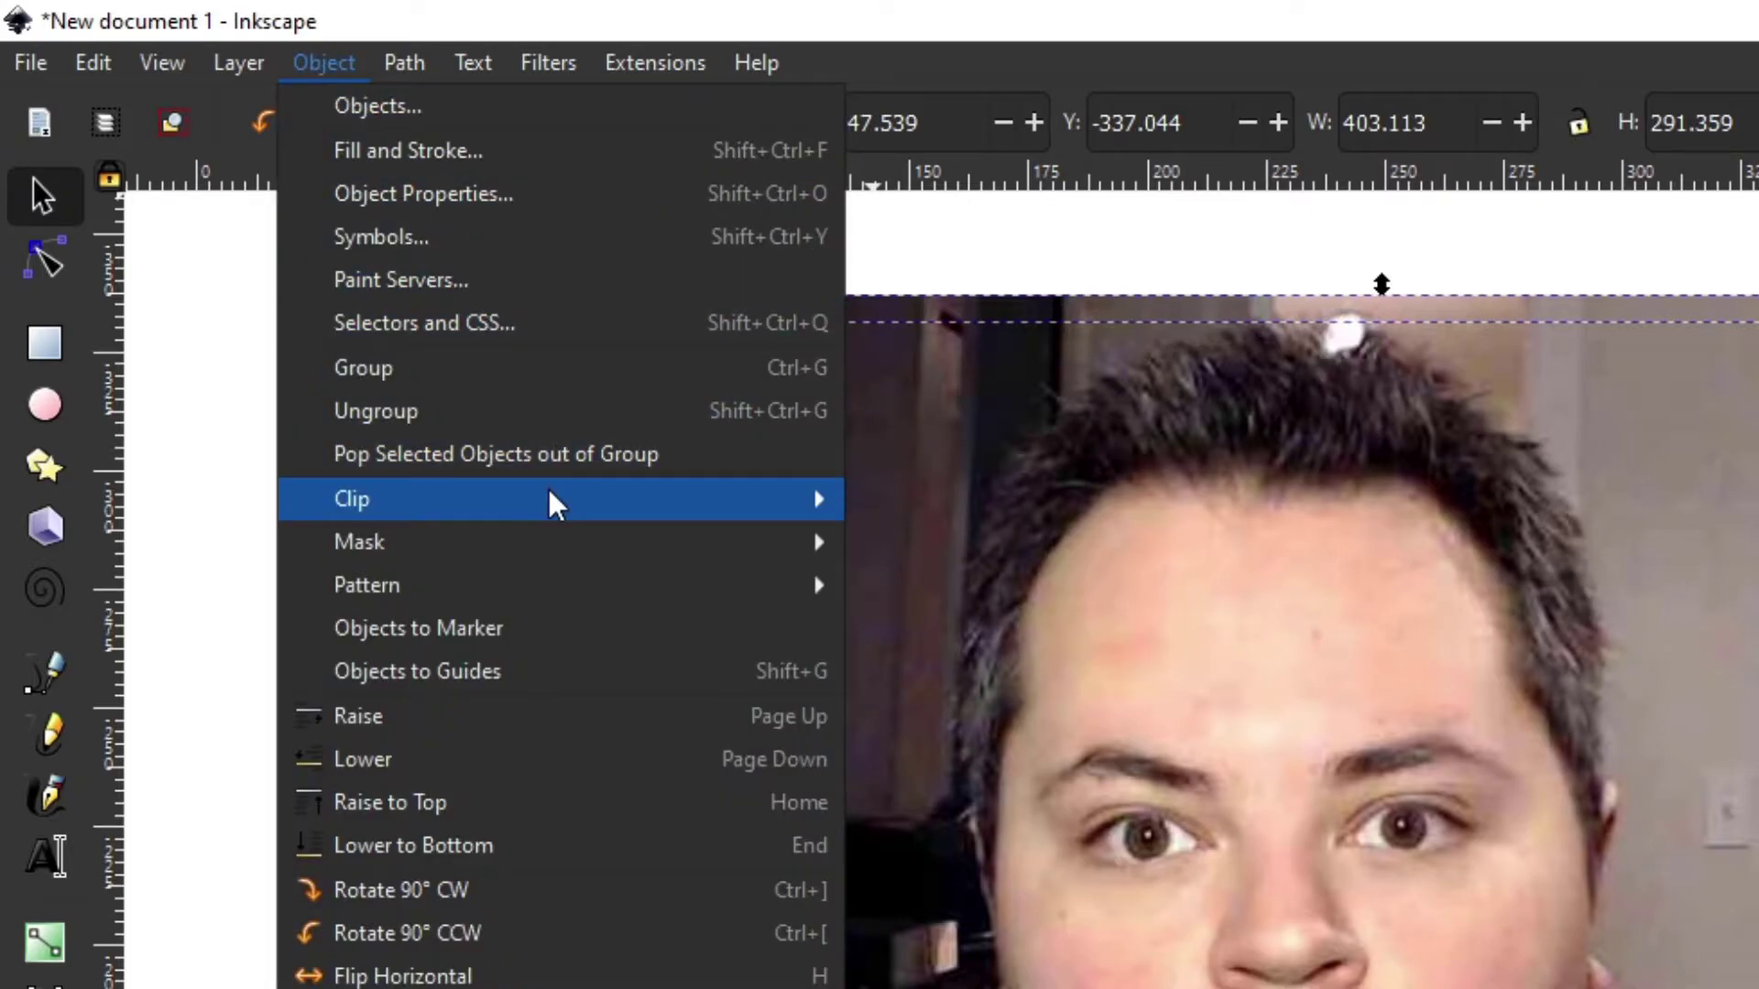
pyautogui.moveTo(550, 498)
pyautogui.click(910, 507)
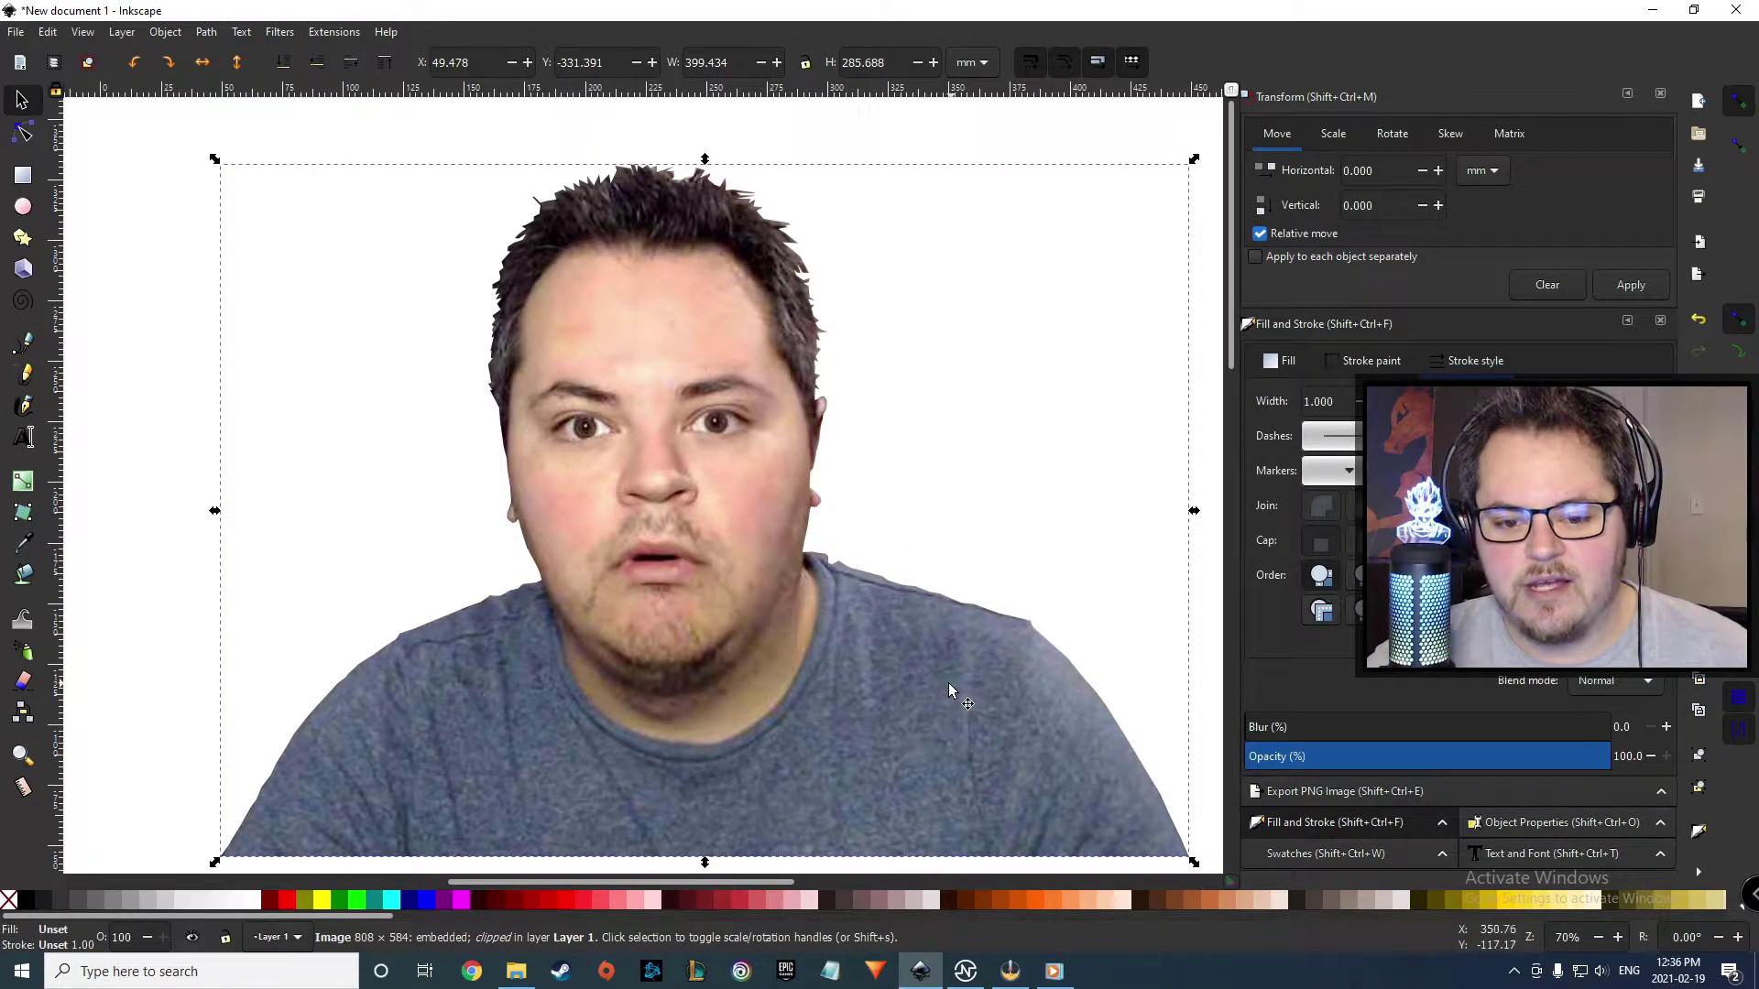
# - Paste a copy of the portrait outline in place over the cut-out and set its stroke width to 4
pyautogui.press('ctrl')
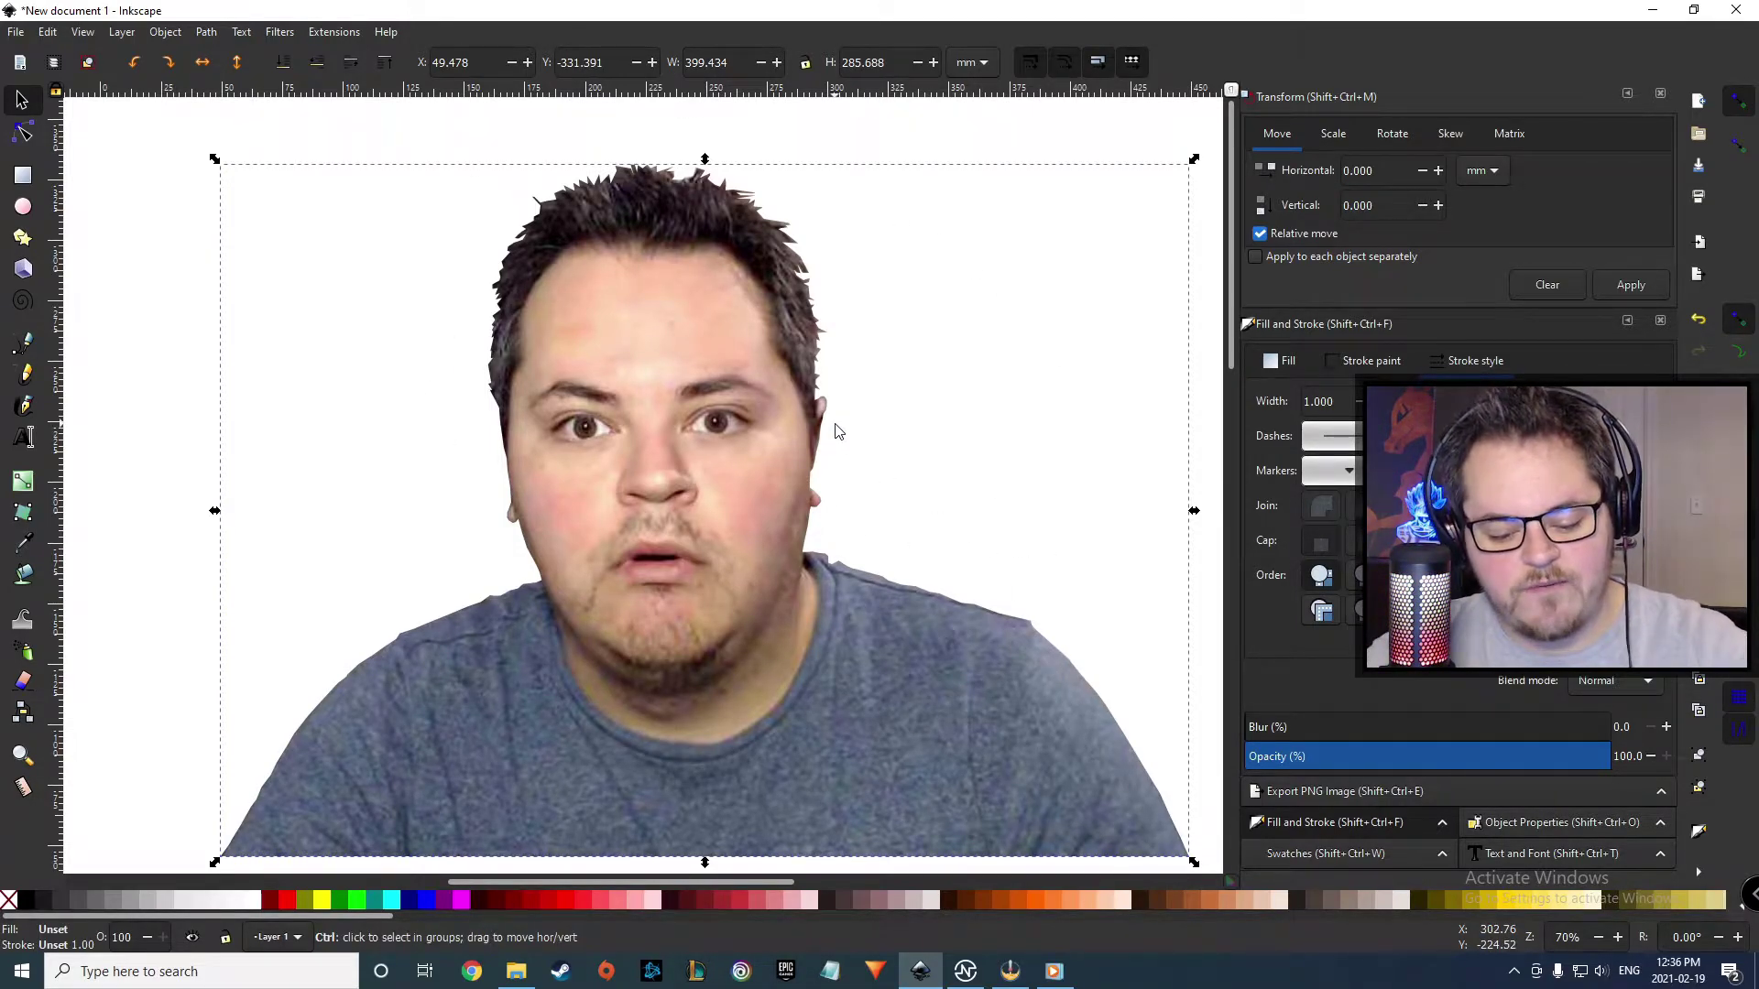
pyautogui.hotkey('ctrl', 'v')
pyautogui.moveTo(944, 452); pyautogui.dragTo(807, 551)
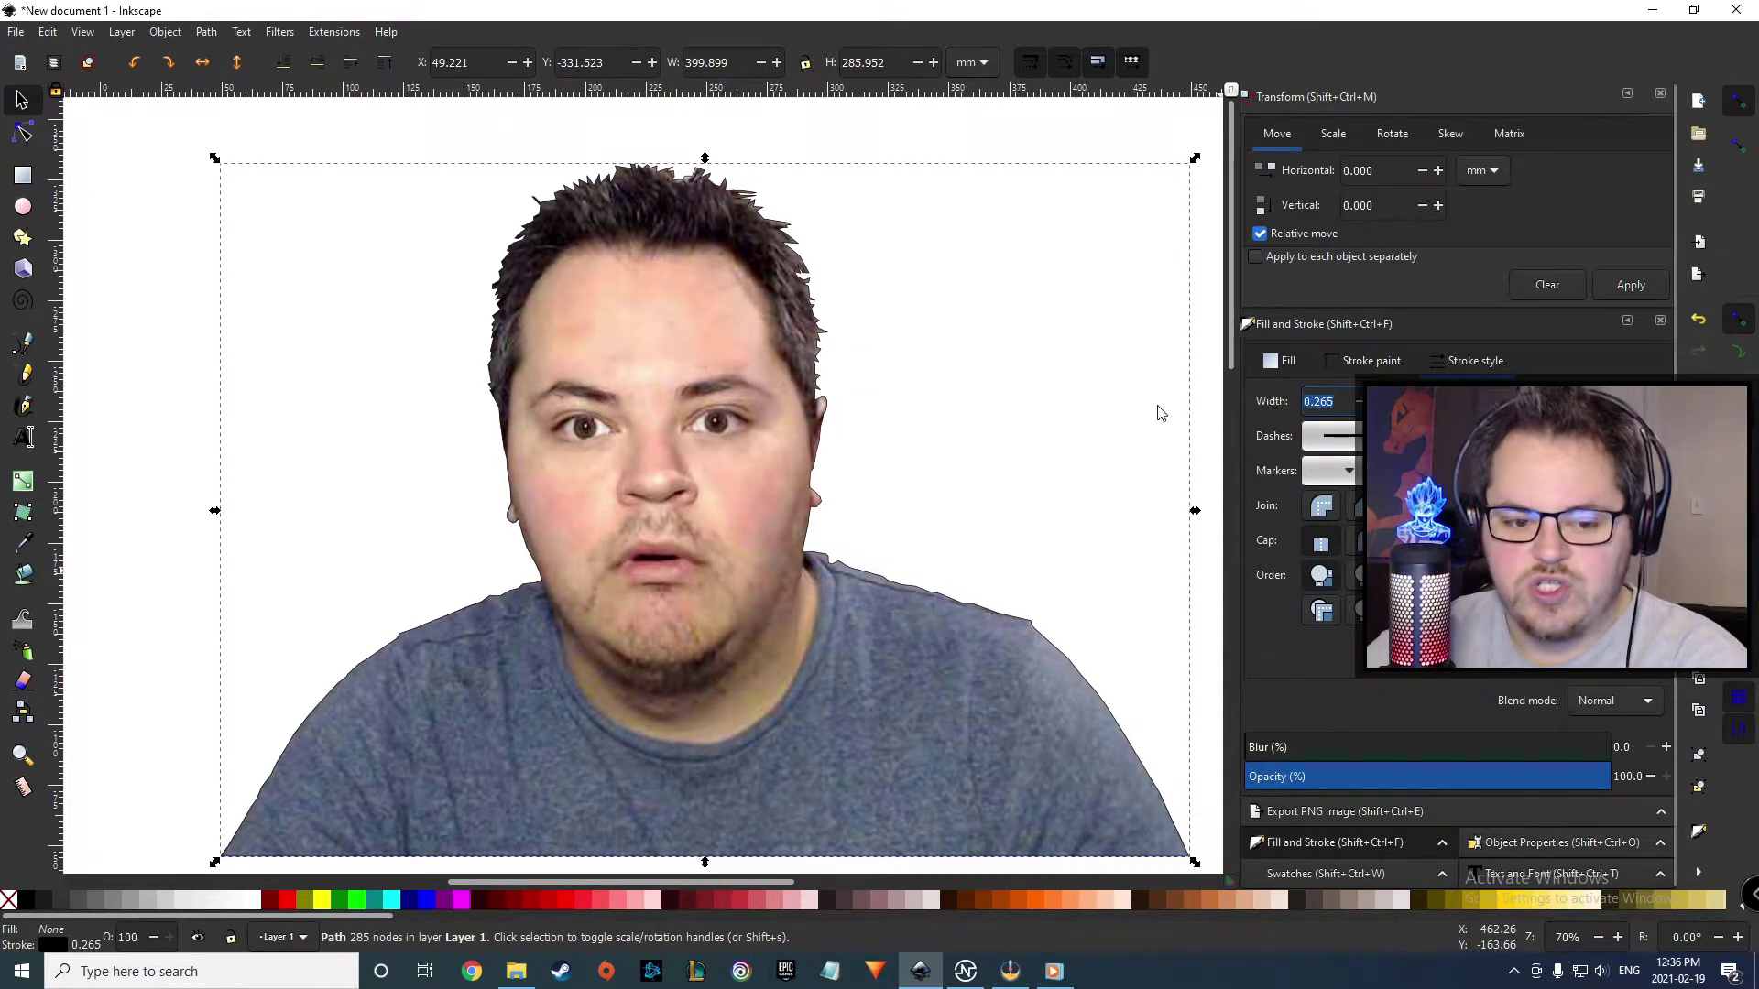
pyautogui.write('3')
pyautogui.press('Return')
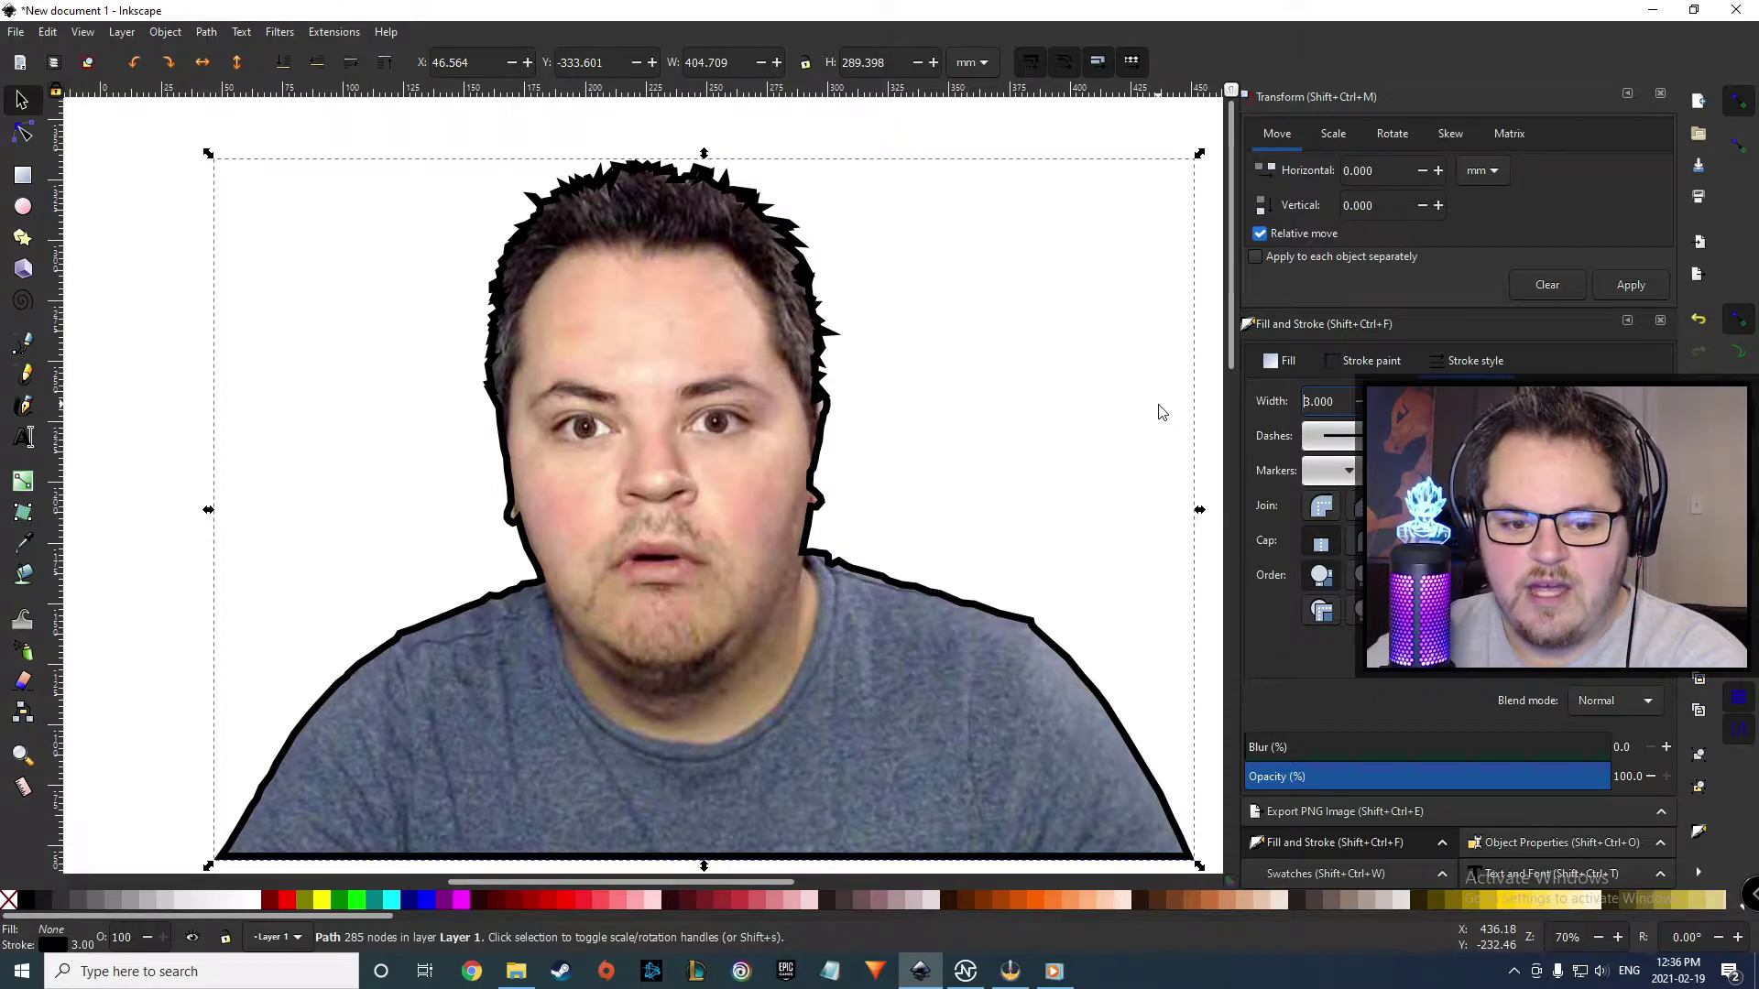
pyautogui.doubleClick(1327, 402)
pyautogui.write('4')
pyautogui.press('Return')
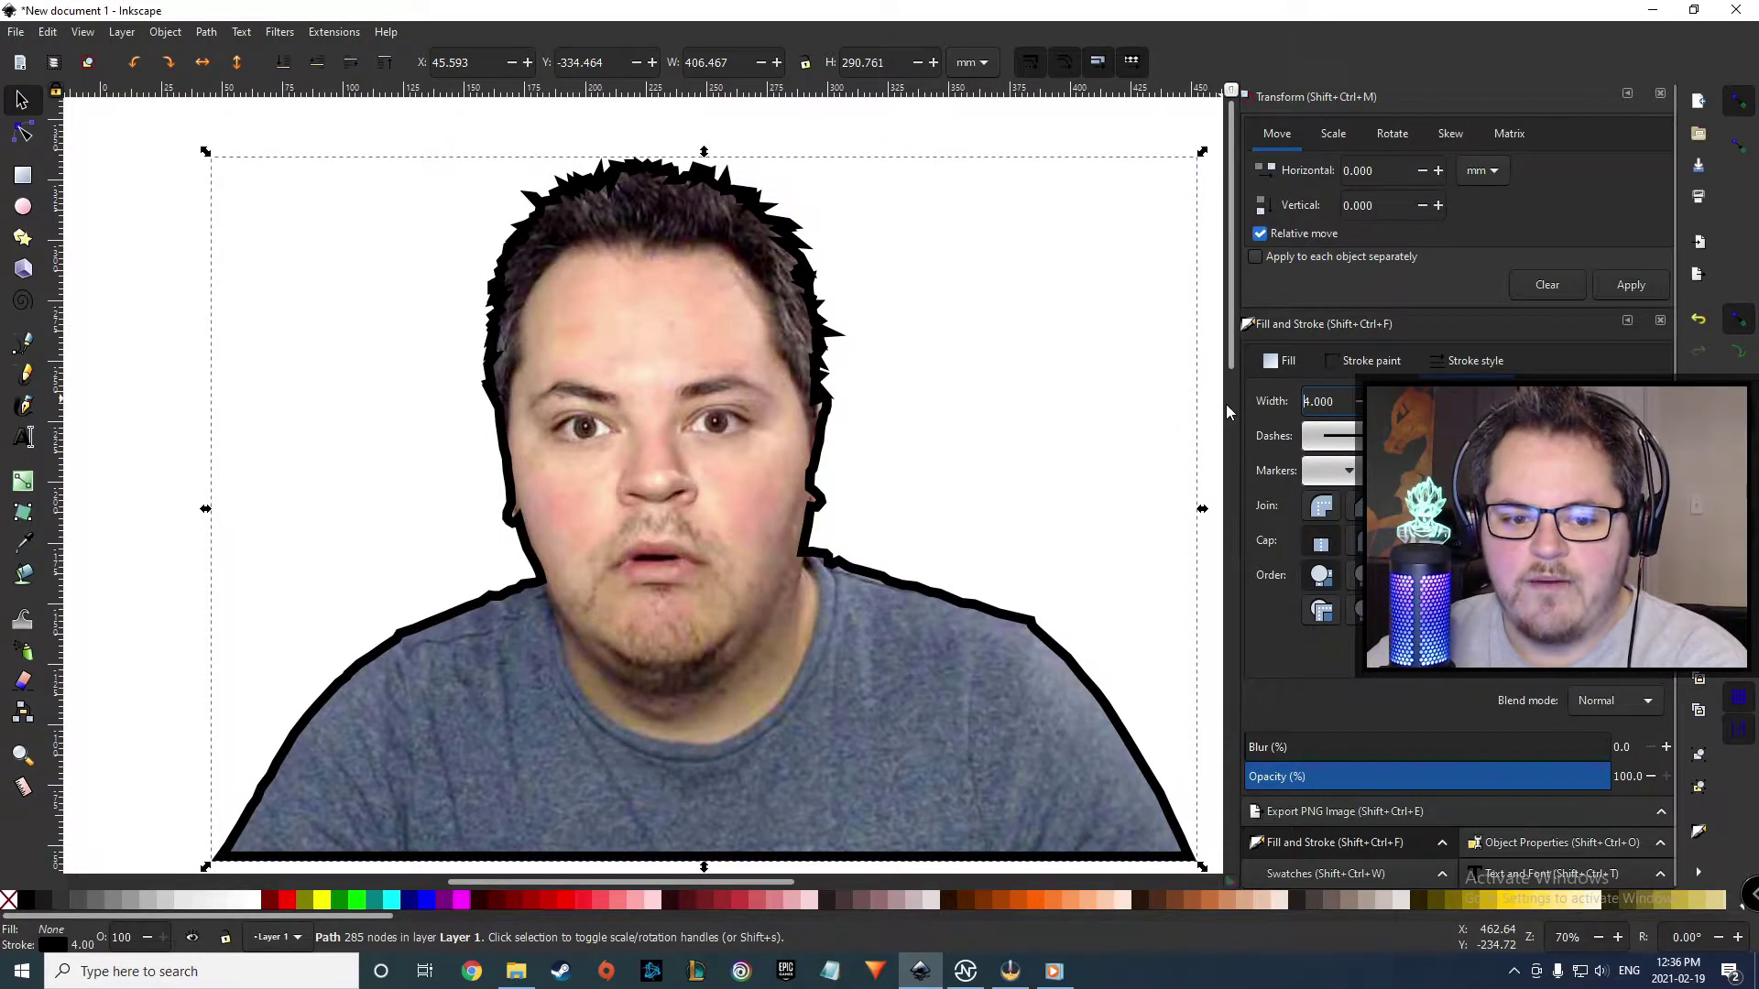
# - Make the pasted outline's stroke and fill white and lower it behind the second cut-out portrait
pyautogui.click(1368, 361)
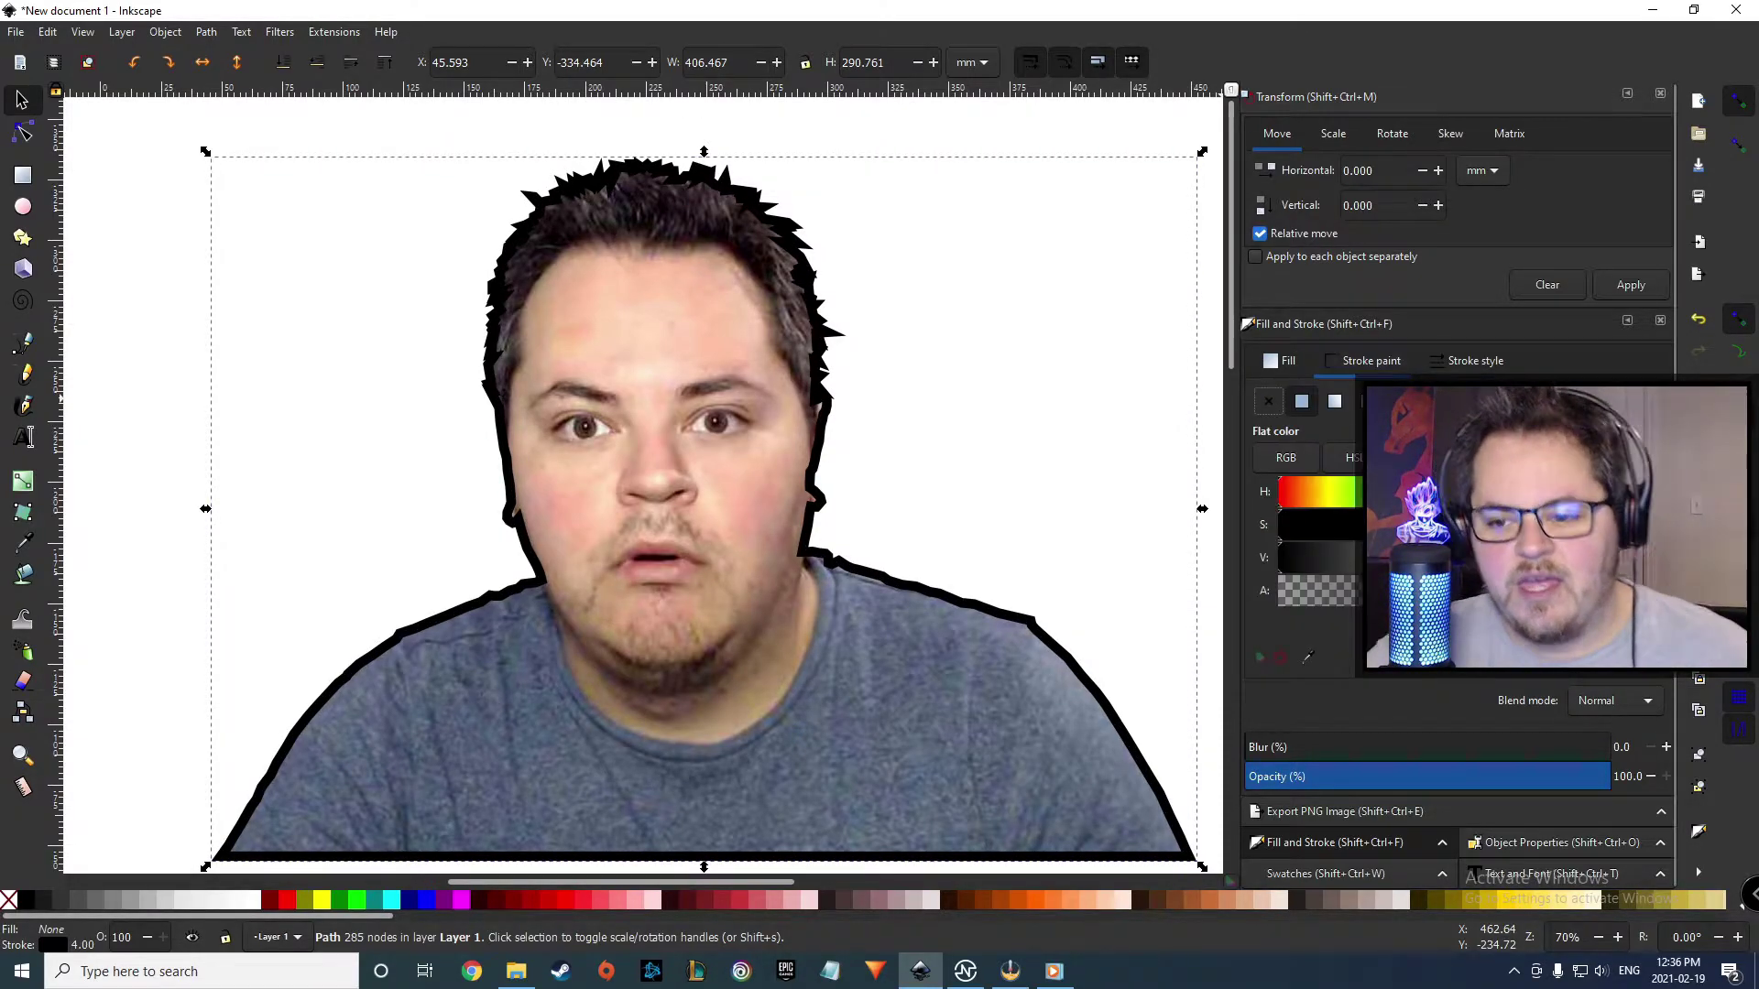
pyautogui.click(1557, 558)
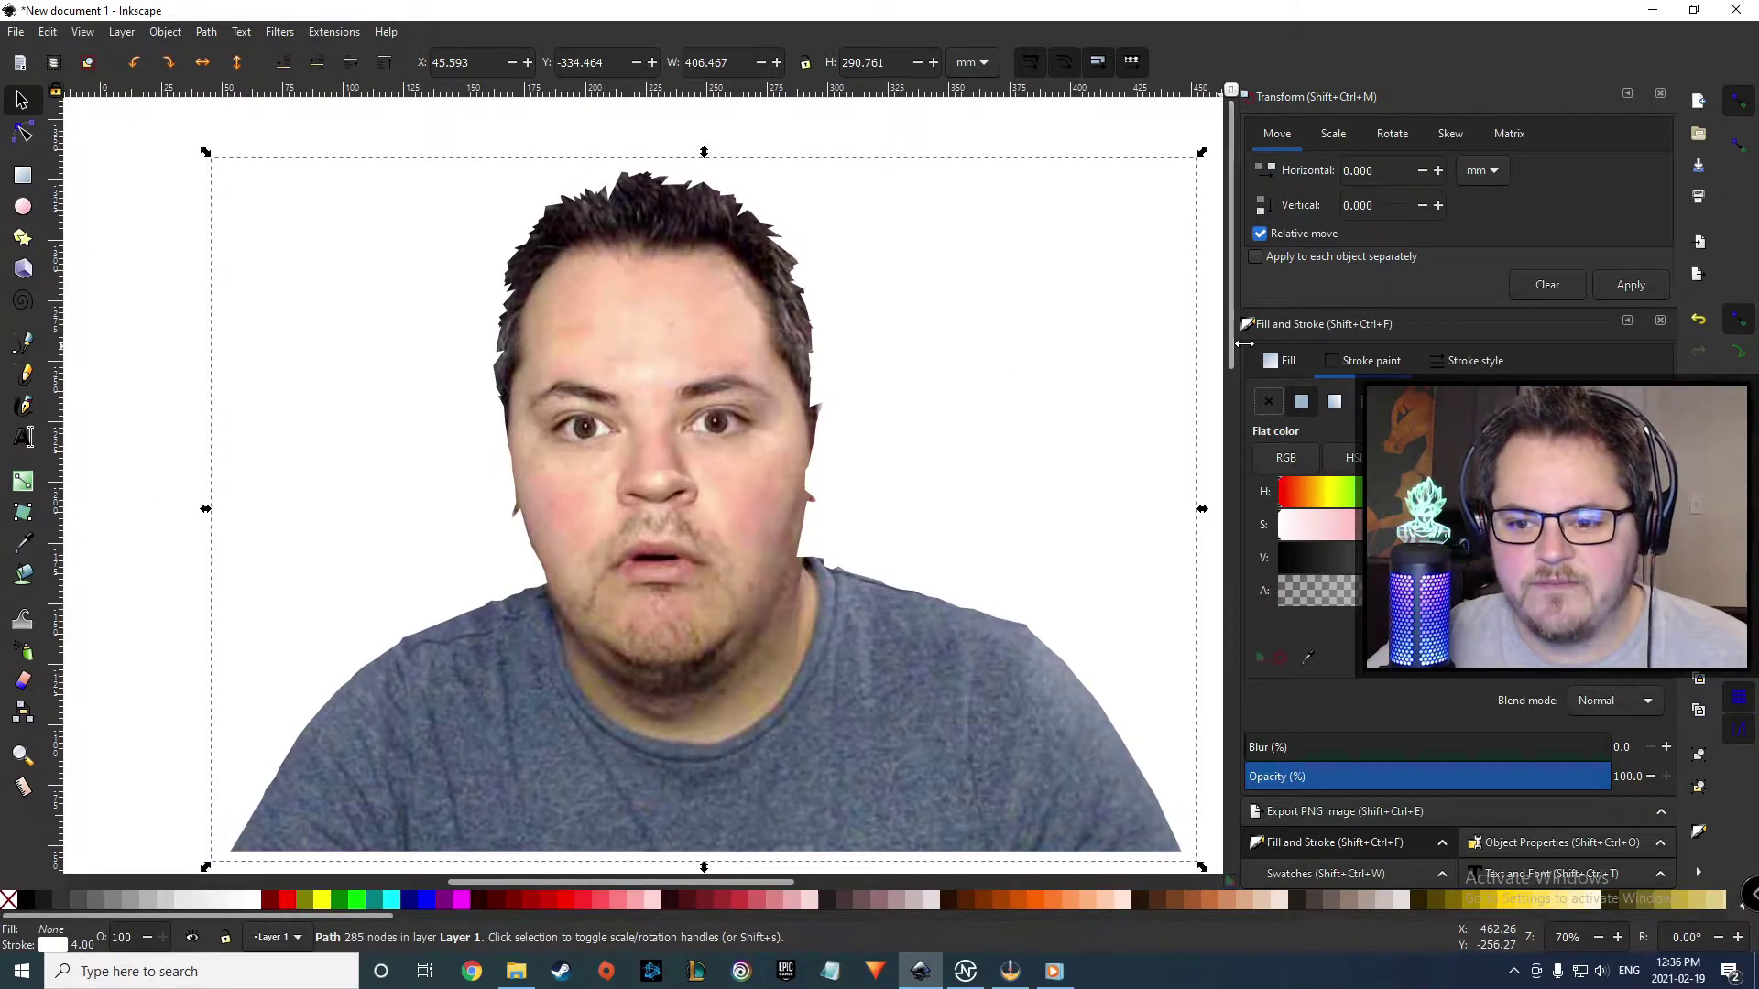
pyautogui.click(1285, 362)
pyautogui.click(1301, 402)
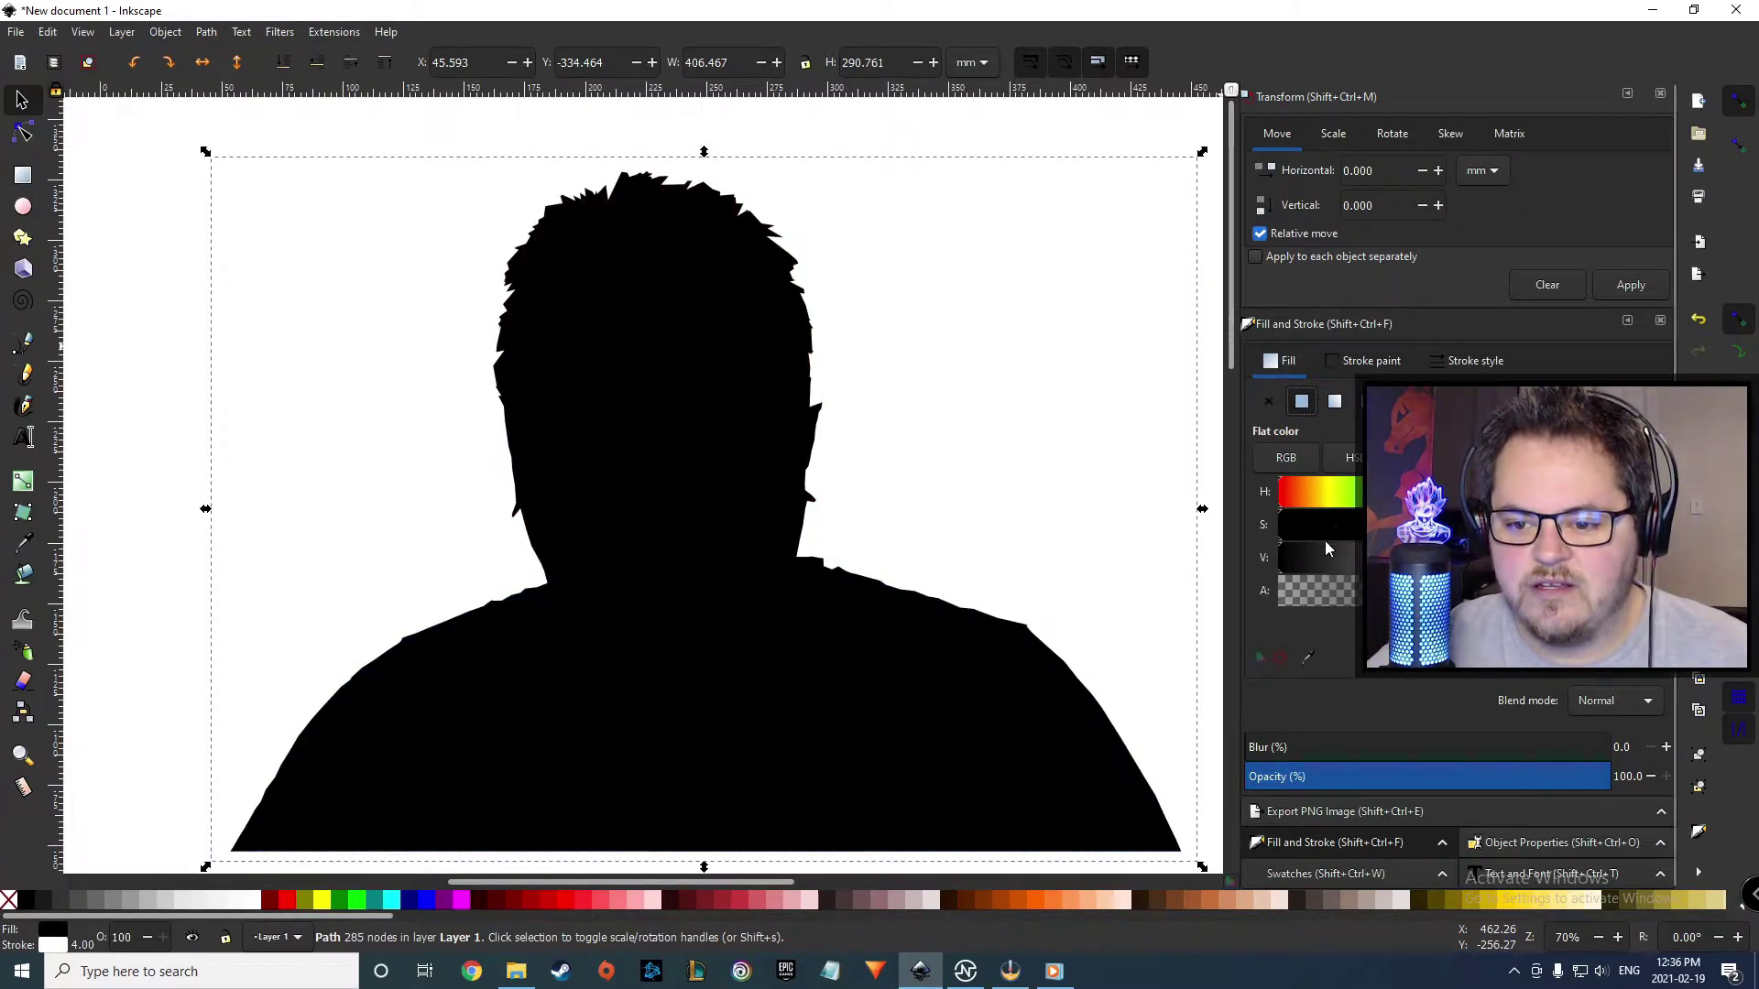
pyautogui.moveTo(1392, 557); pyautogui.dragTo(1594, 558)
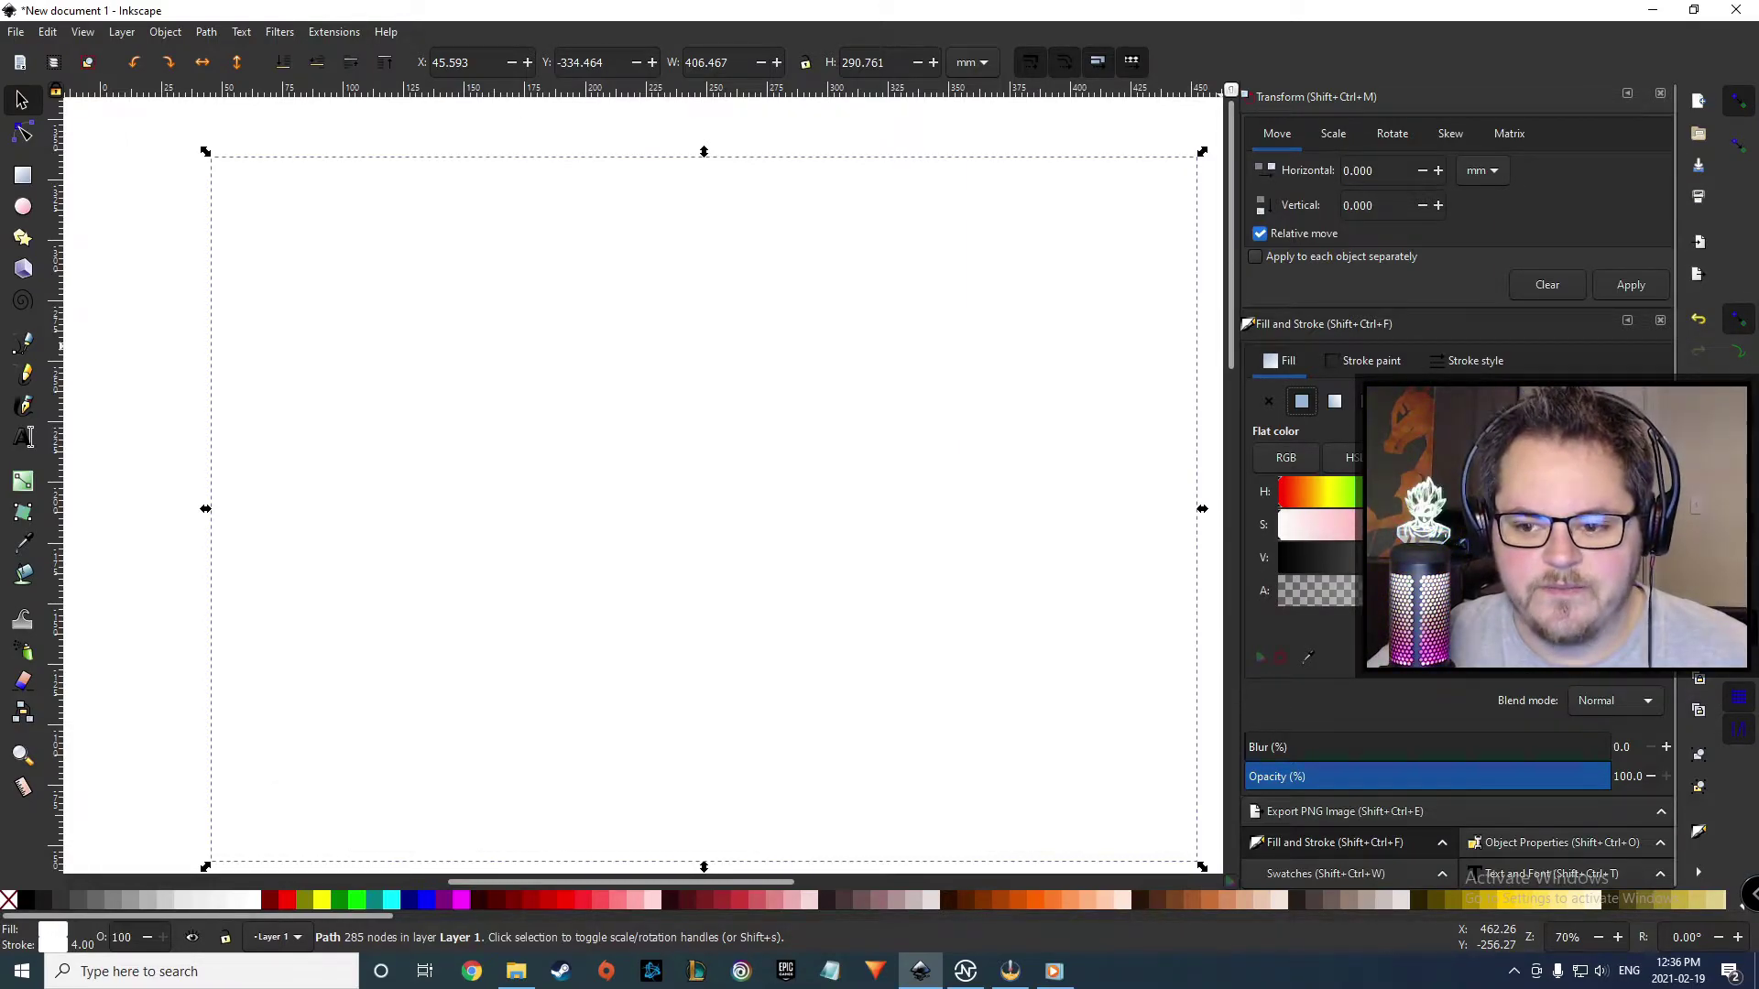
pyautogui.click(316, 69)
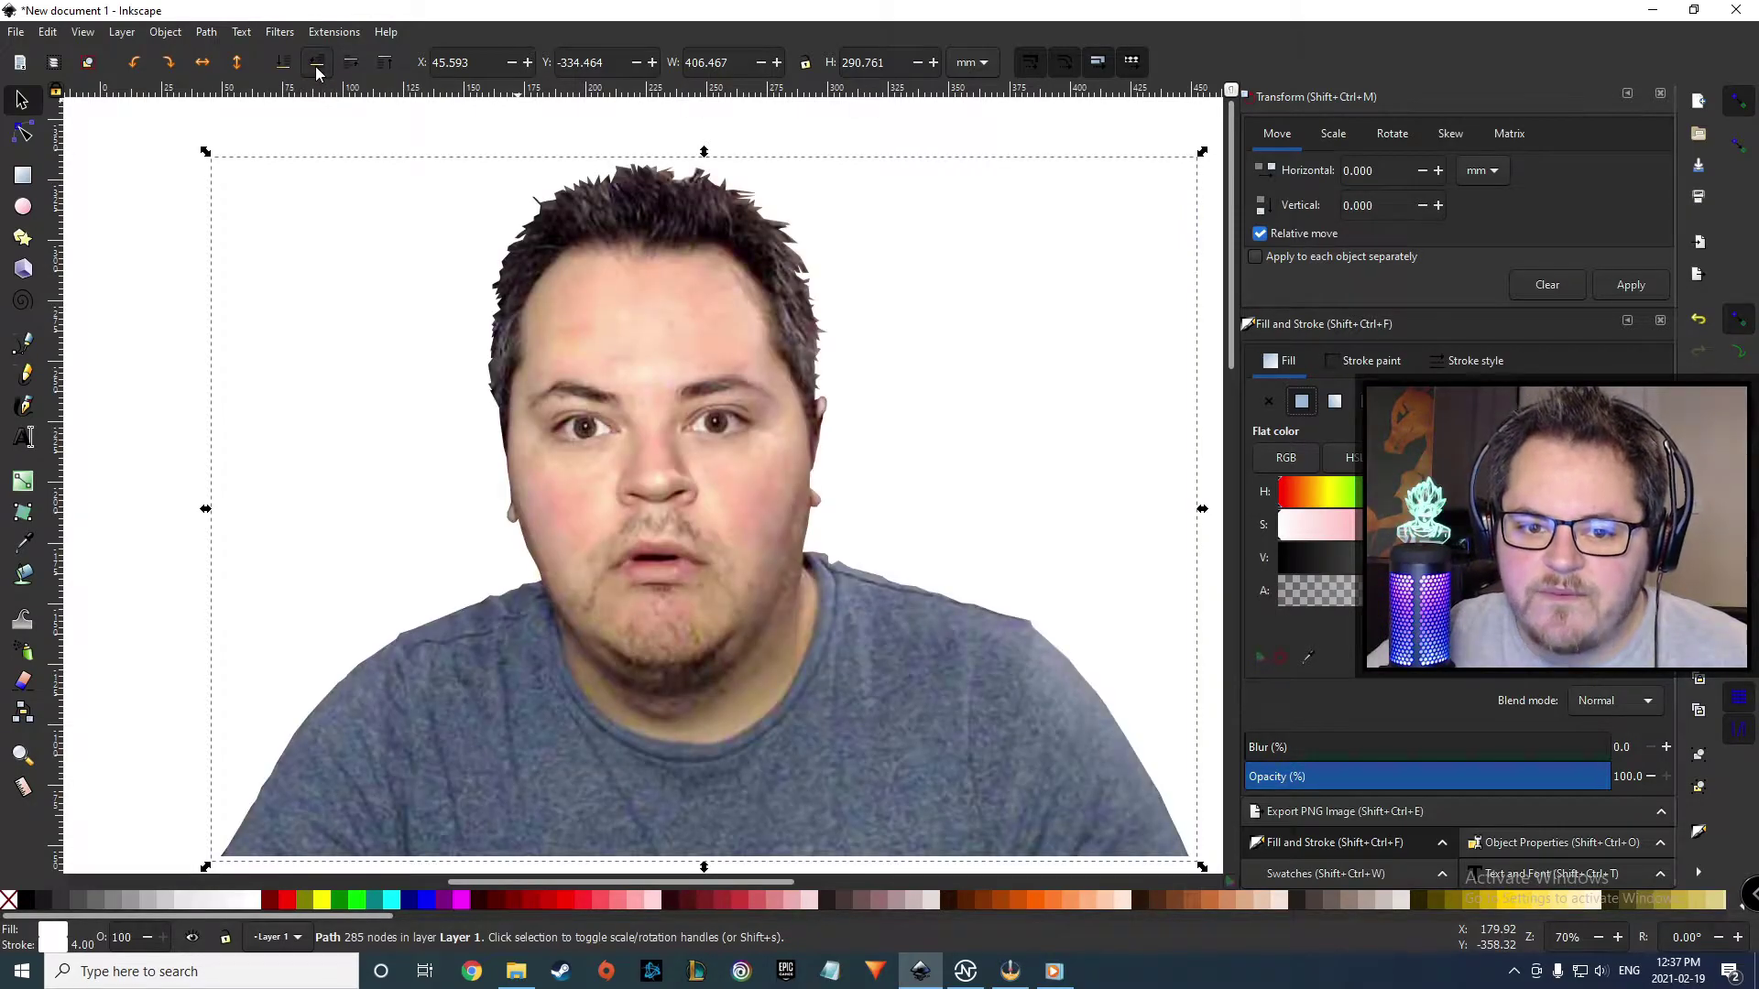
# - Move the cut-out portrait together with its white backing onto the right side of the thumbnail, at about X 242.6, Y 1.6 mm
pyautogui.keyDown('shift'); pyautogui.click(684, 340); pyautogui.keyUp('shift')
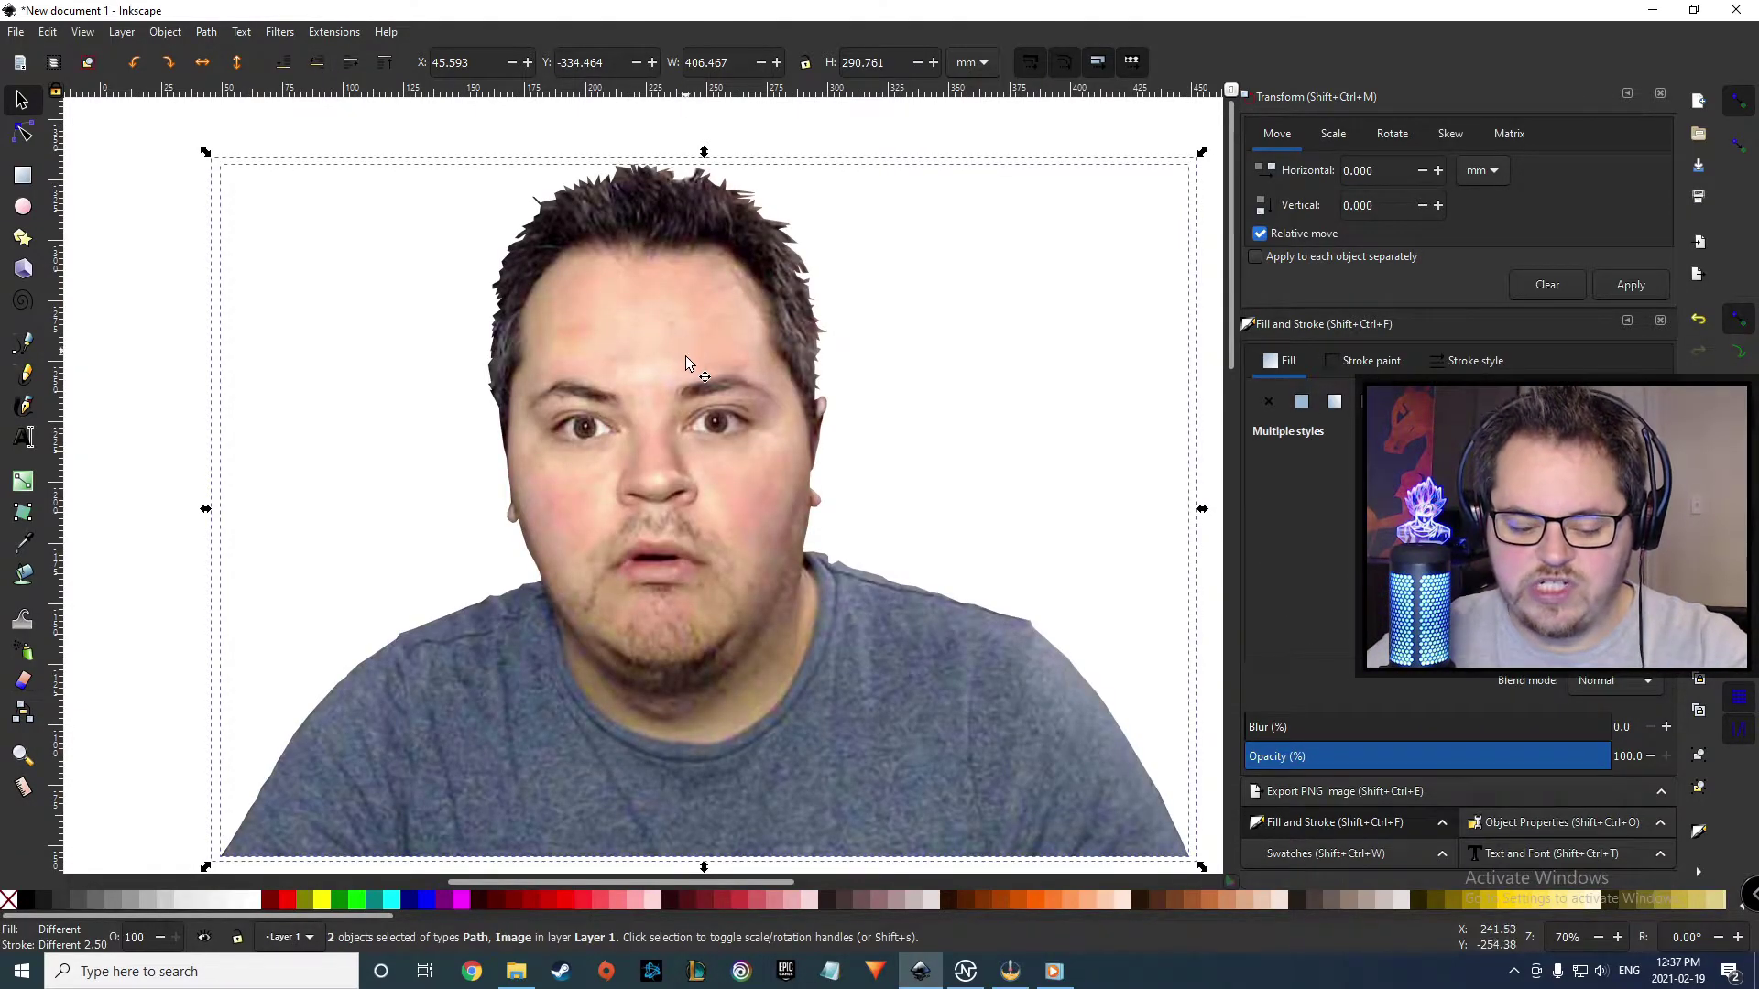
pyautogui.scroll(-3, 781, 478)
pyautogui.moveTo(768, 463); pyautogui.dragTo(938, 764)
pyautogui.scroll(4, 936, 717)
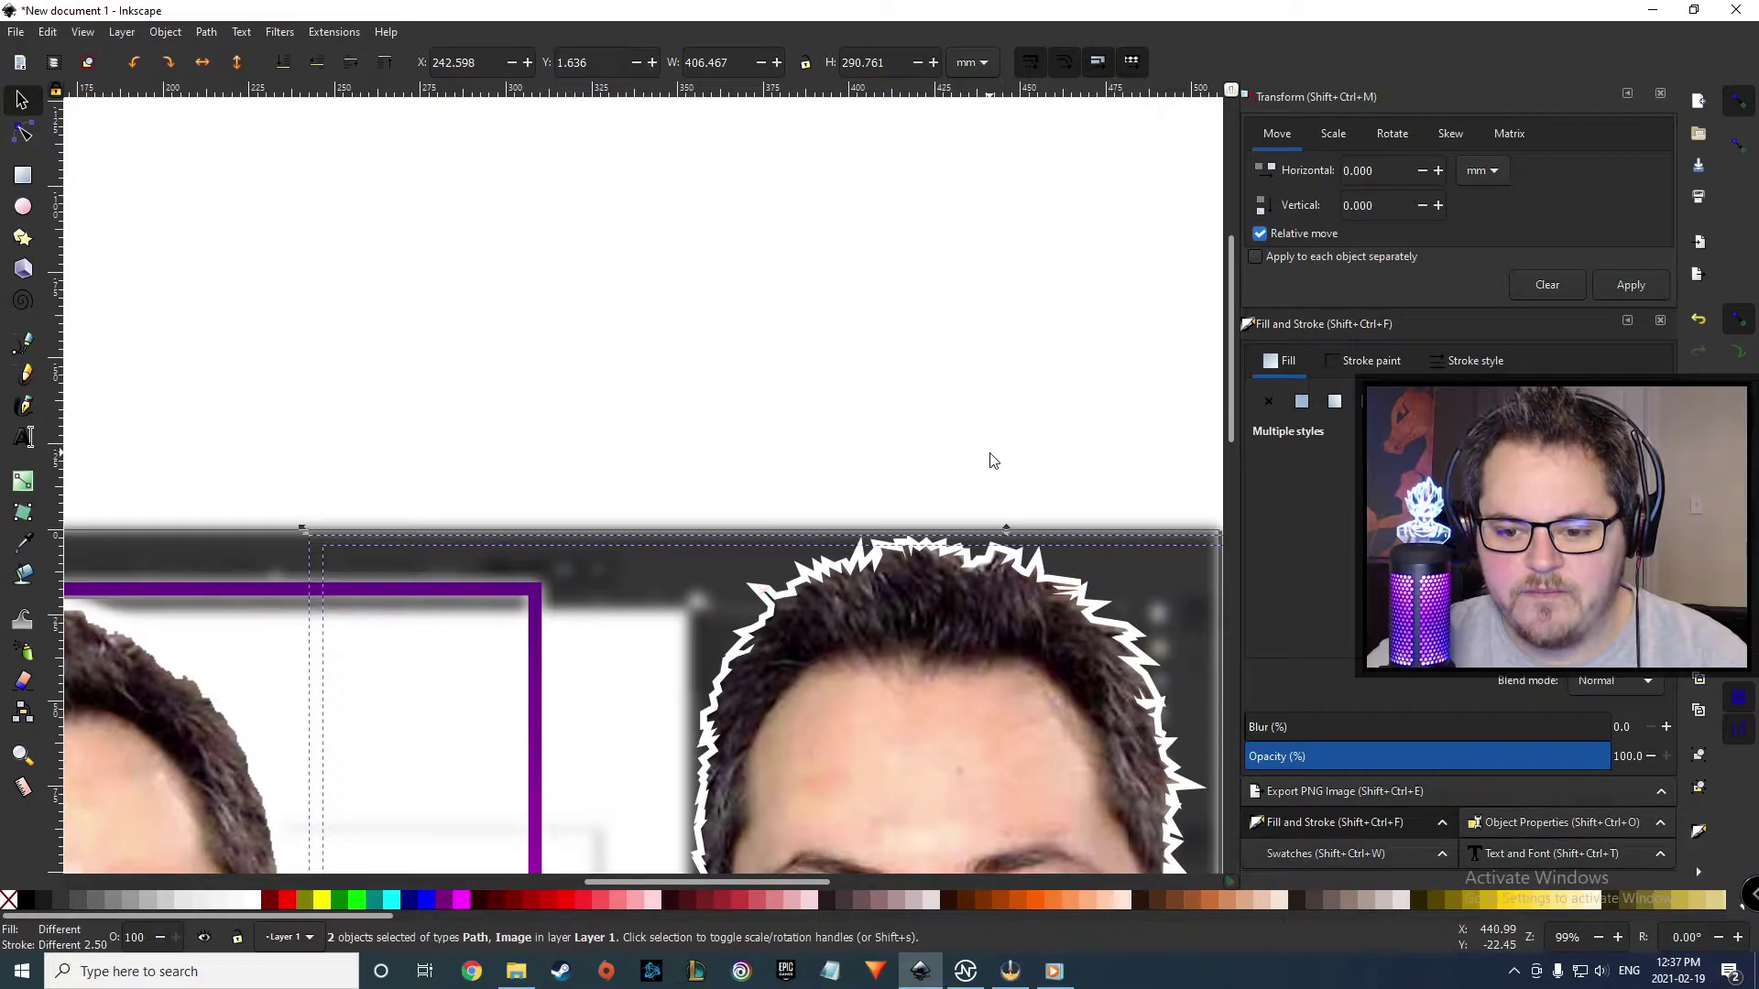
# - Blur the white silhouette behind the second portrait to about 10.7% for a soft glow
pyautogui.scroll(-5, 988, 586)
pyautogui.click(955, 187)
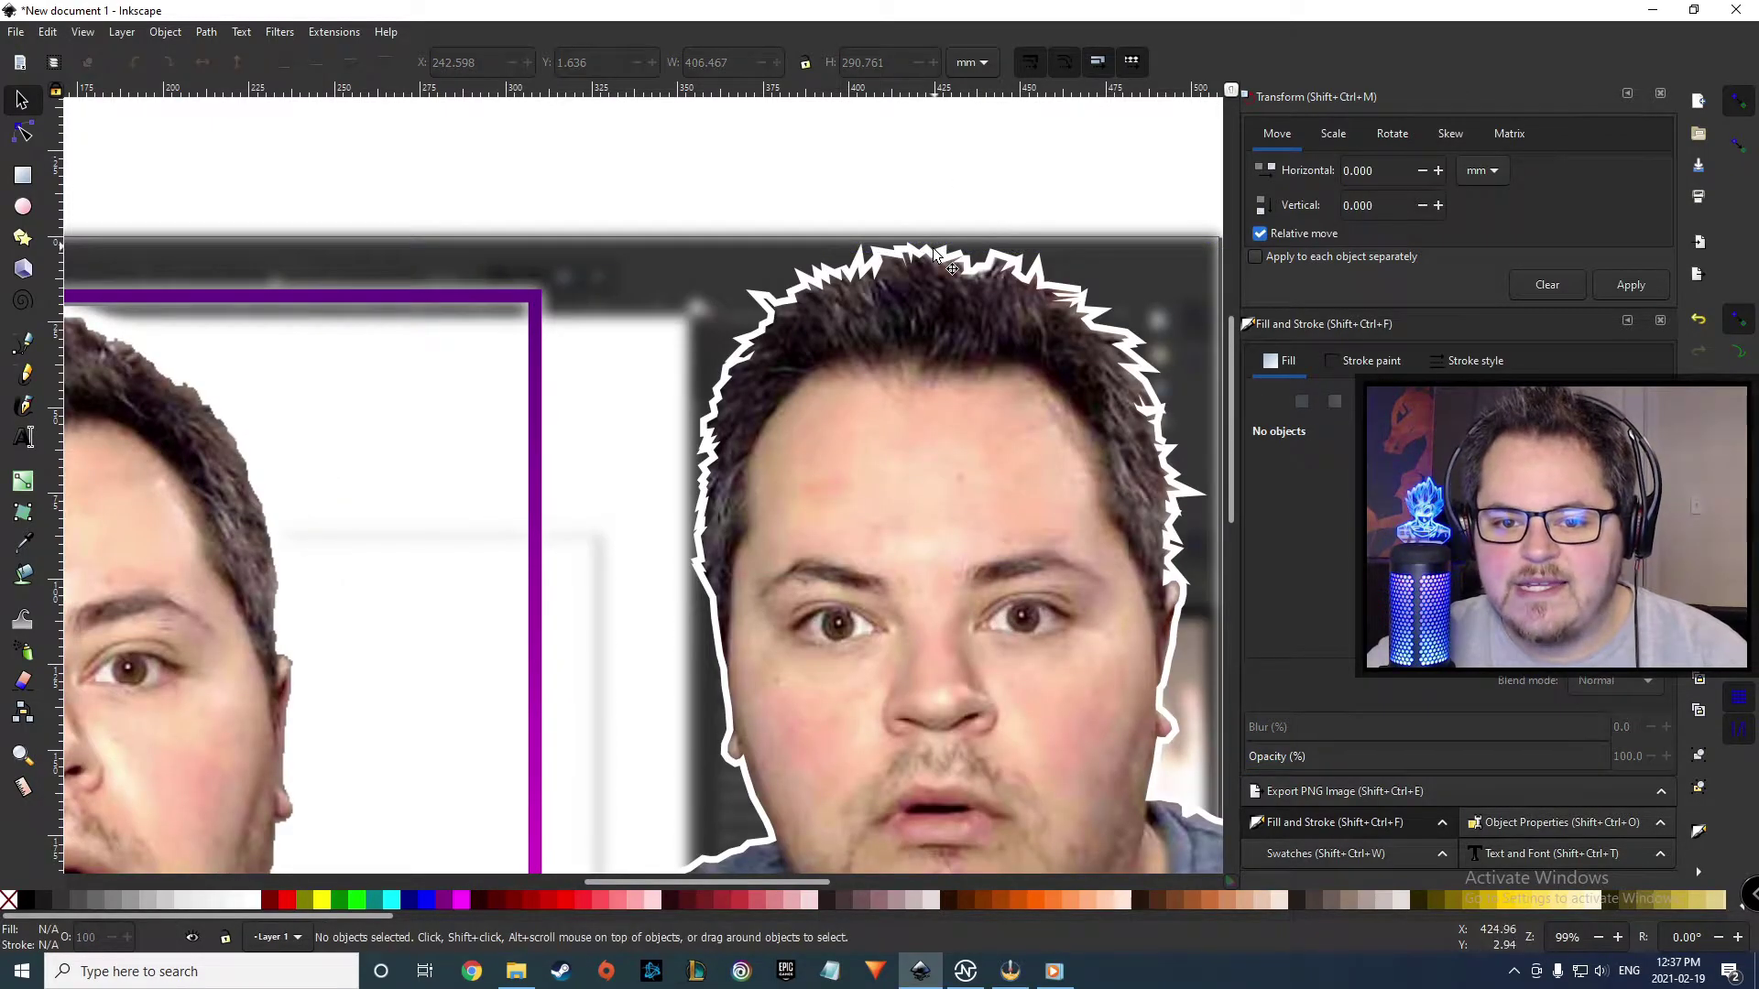
pyautogui.click(935, 249)
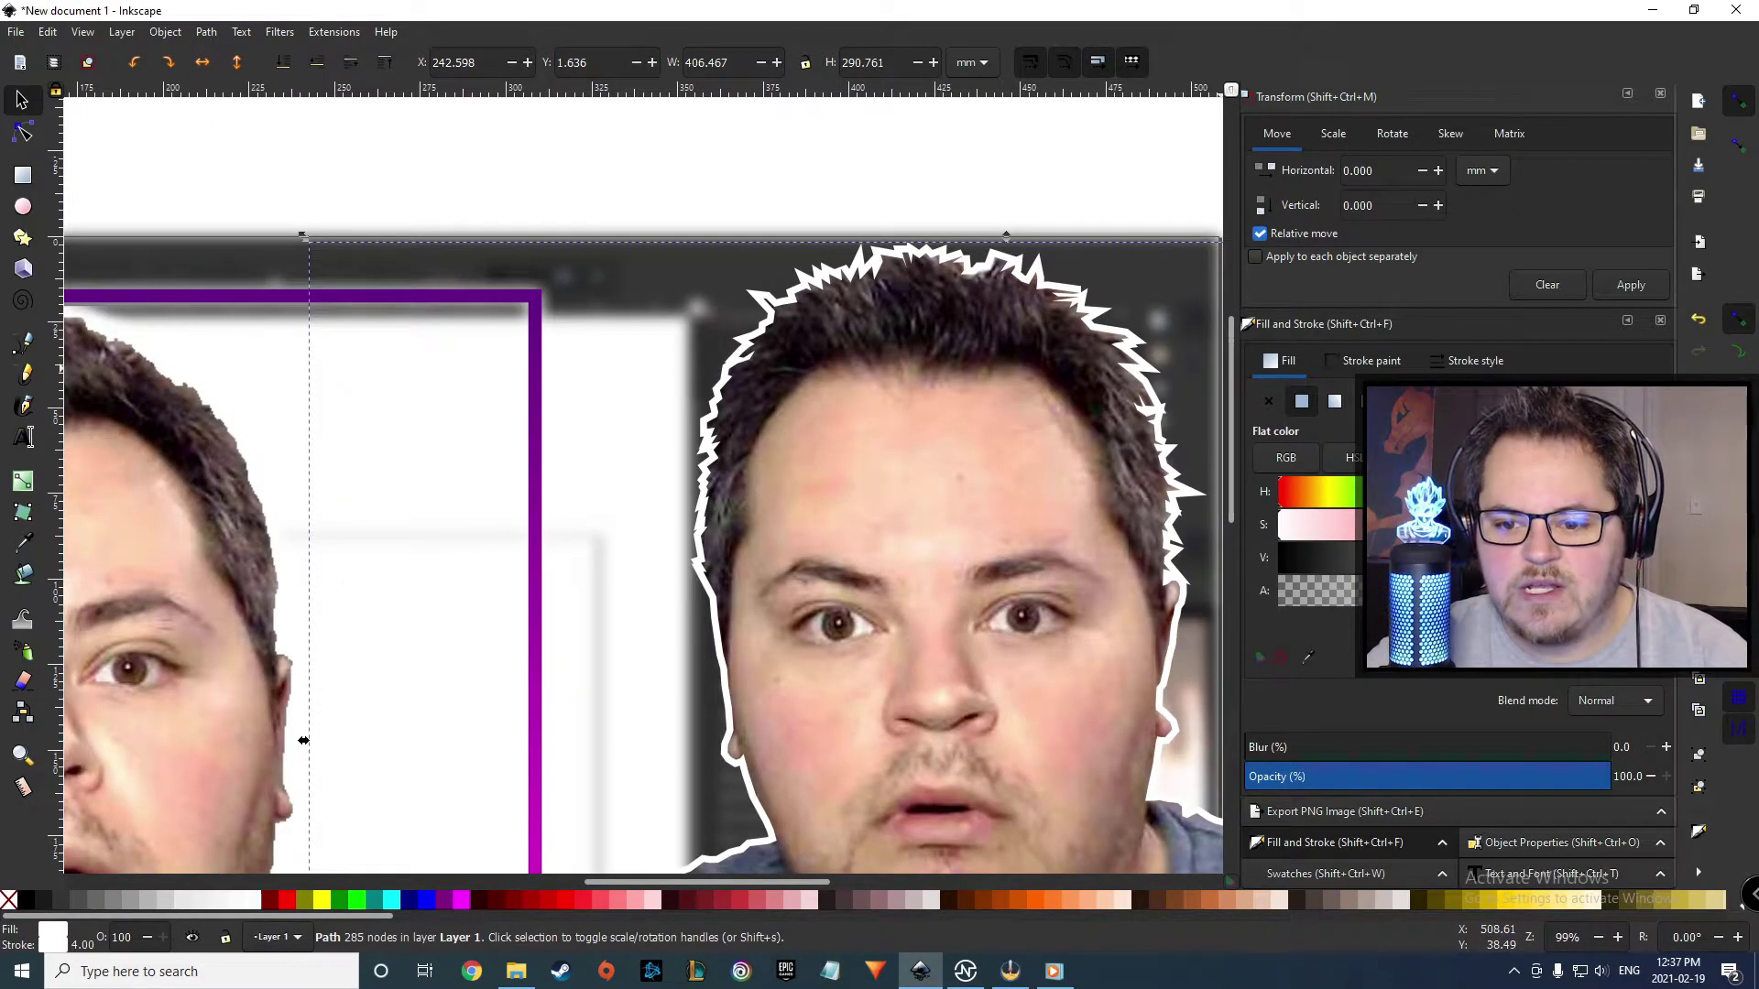
pyautogui.click(1283, 750)
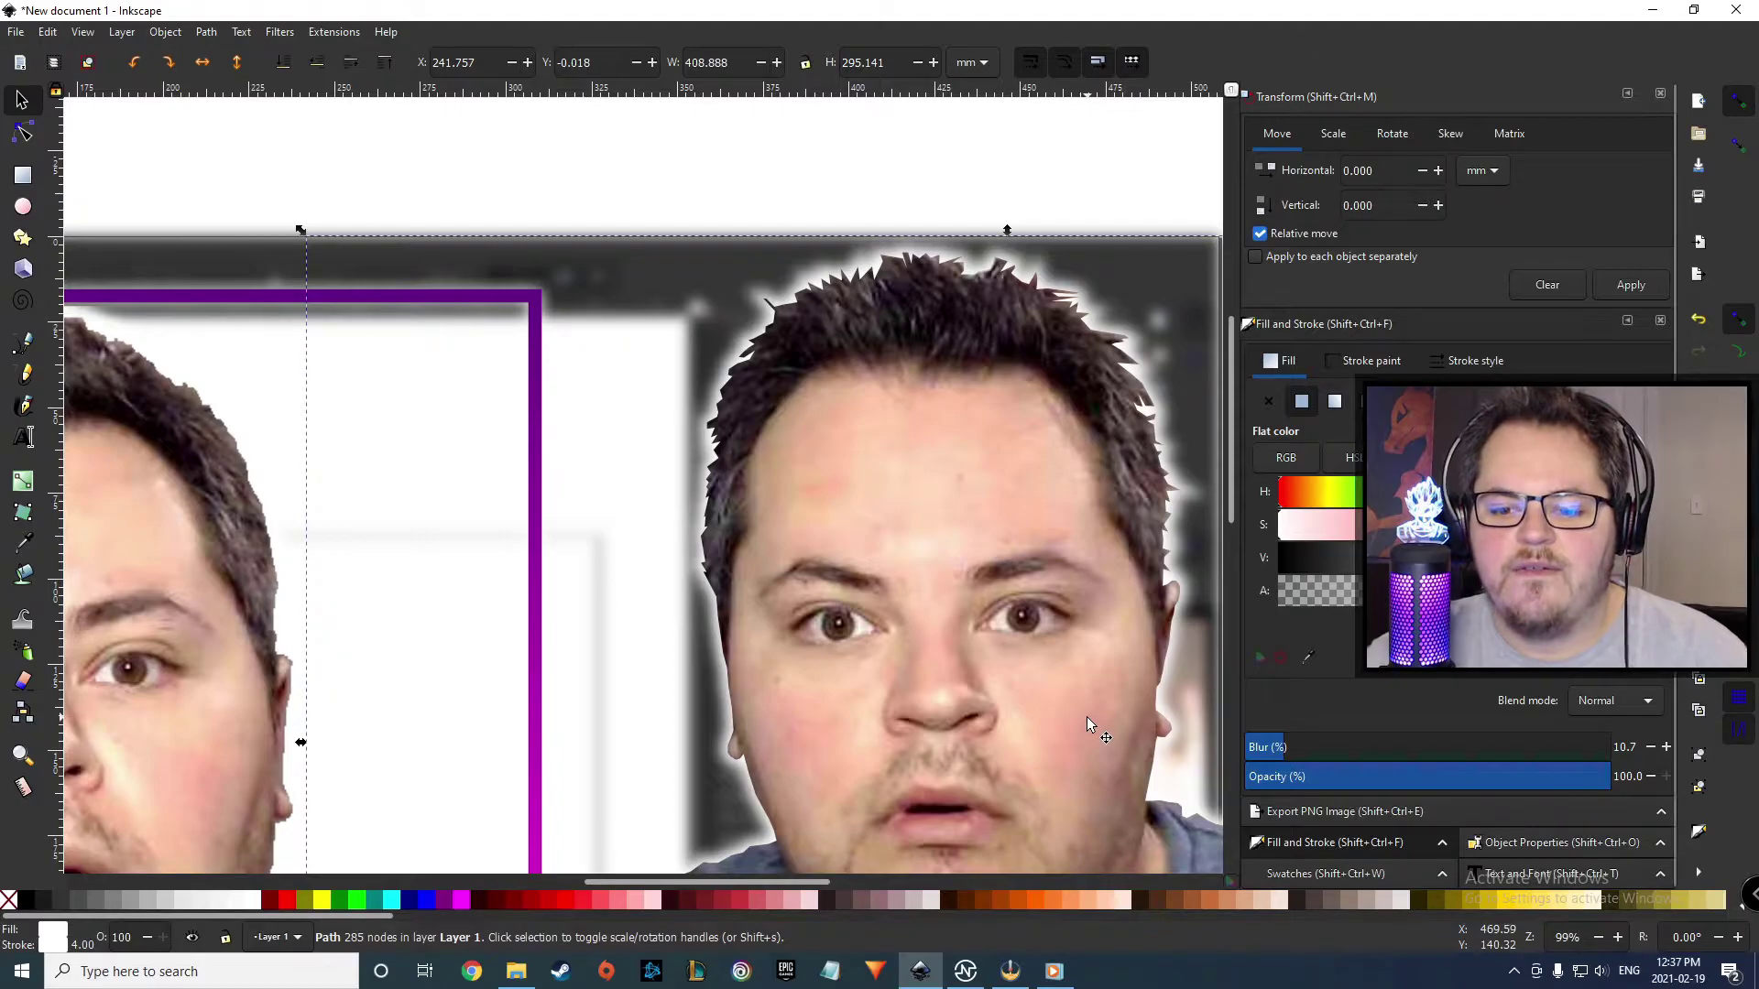
# - Try to move the second cut-out portrait slightly within the composition
pyautogui.scroll(-8, 1081, 717)
pyautogui.scroll(-3, 1075, 713)
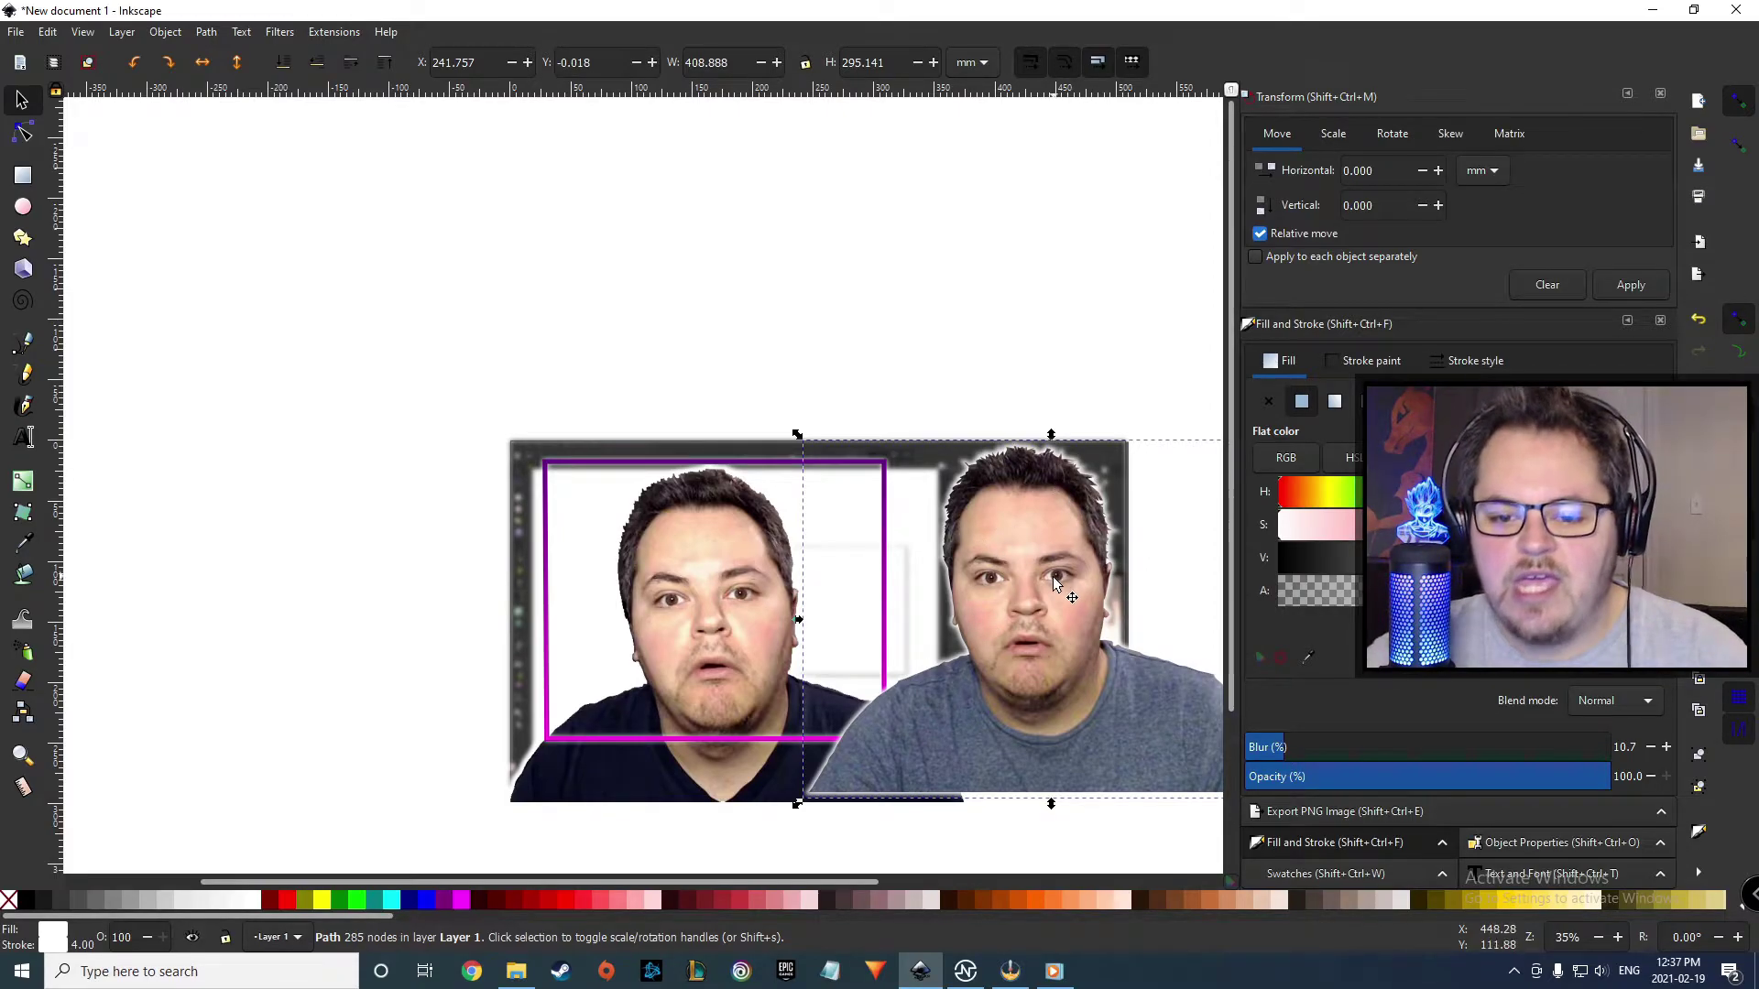
pyautogui.moveTo(1056, 576)
pyautogui.mouseDown()
pyautogui.moveTo(1070, 621)
pyautogui.moveTo(996, 623)
pyautogui.moveTo(1051, 586)
pyautogui.moveTo(1045, 568)
pyautogui.mouseUp()
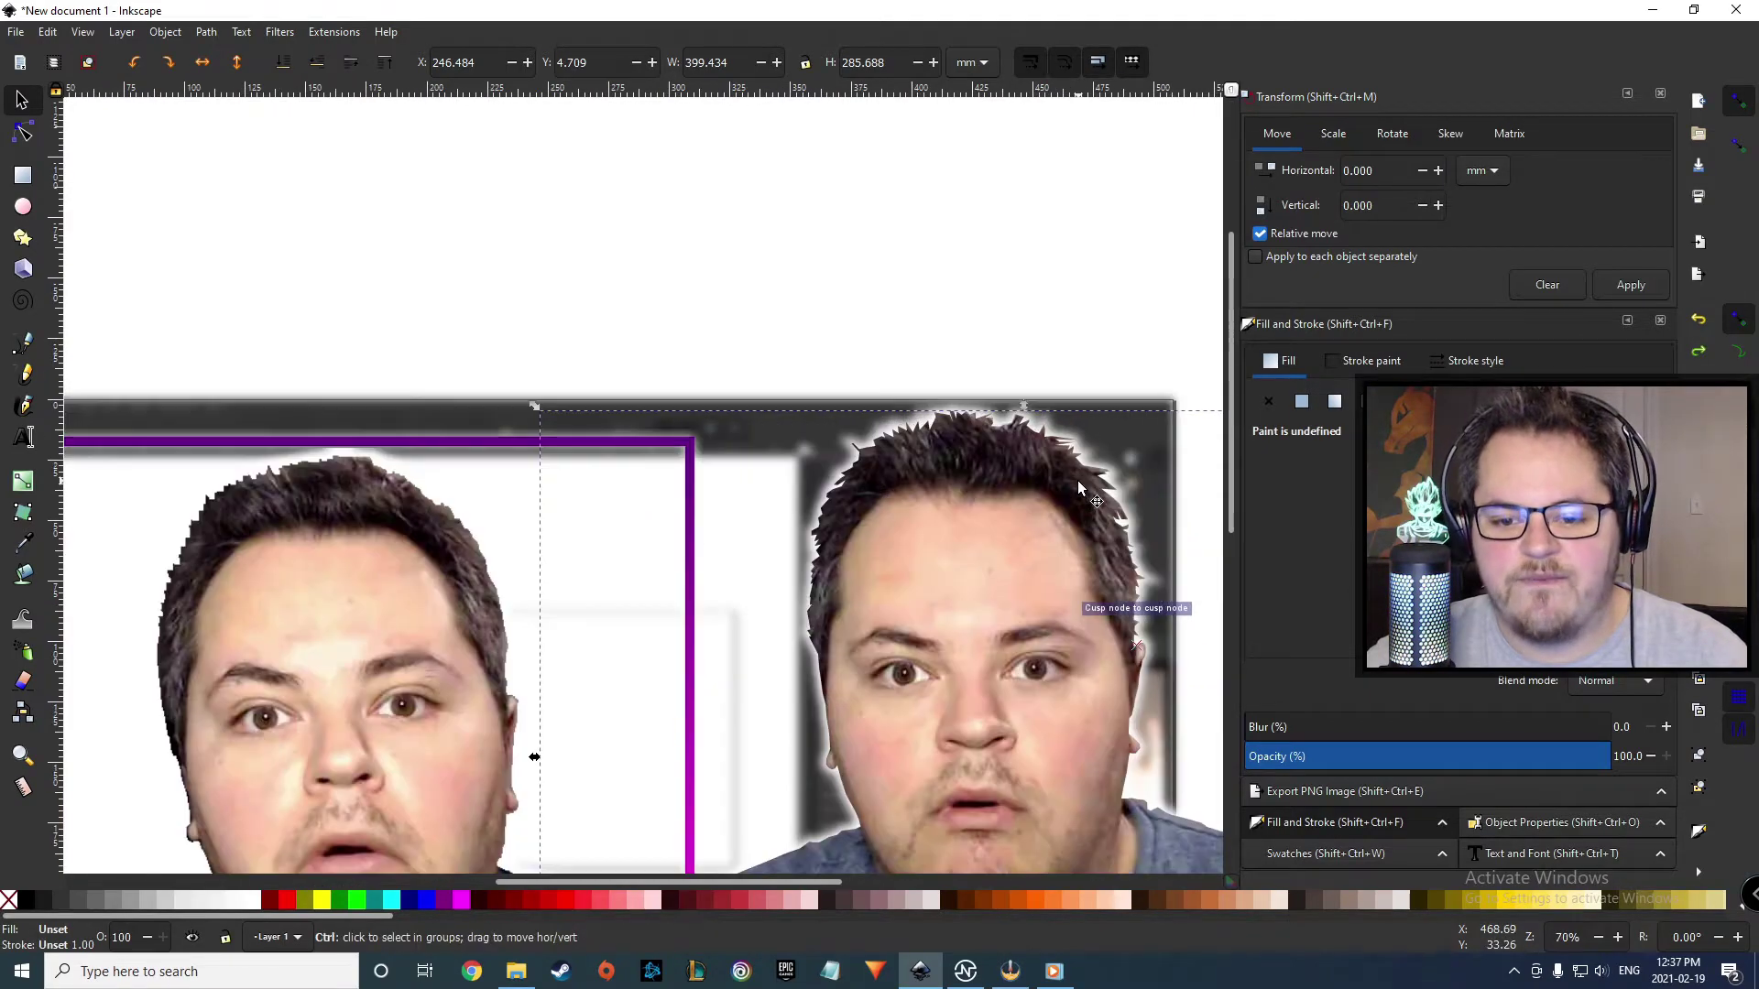
pyautogui.scroll(2, 1080, 488)
pyautogui.keyDown('shift'); pyautogui.click(1074, 438); pyautogui.keyUp('shift')
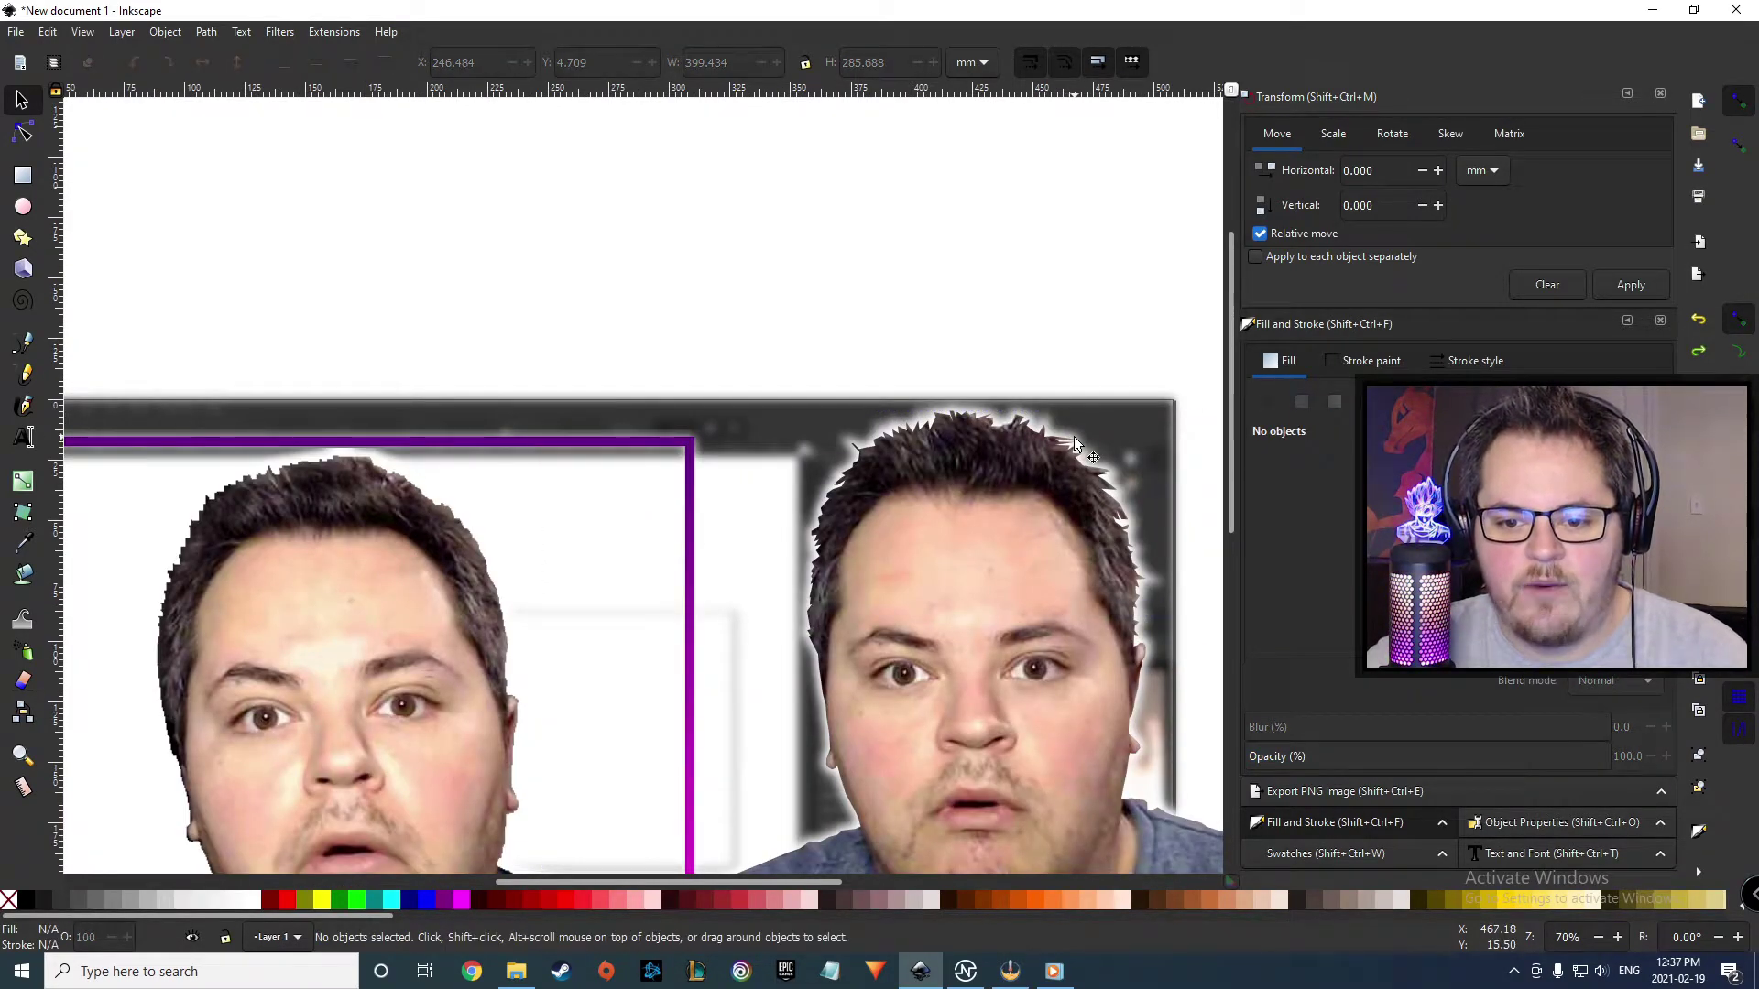
pyautogui.click(1015, 421)
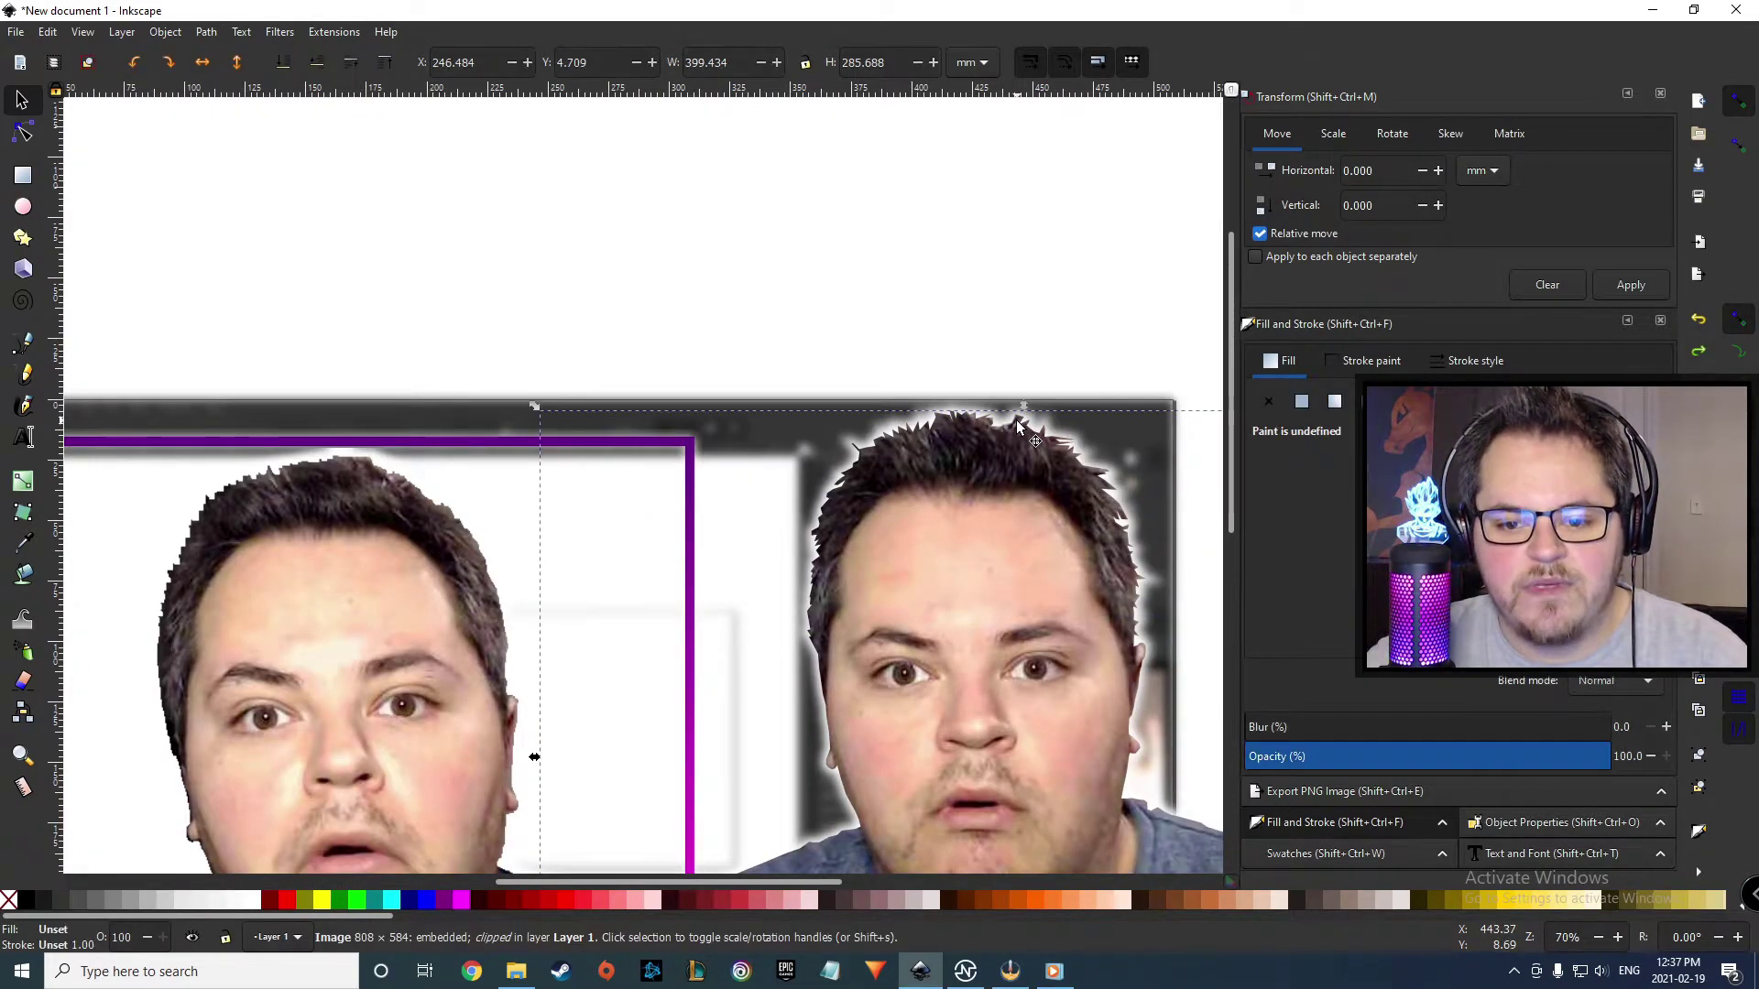
pyautogui.keyDown('shift'); pyautogui.click(967, 409); pyautogui.keyUp('shift')
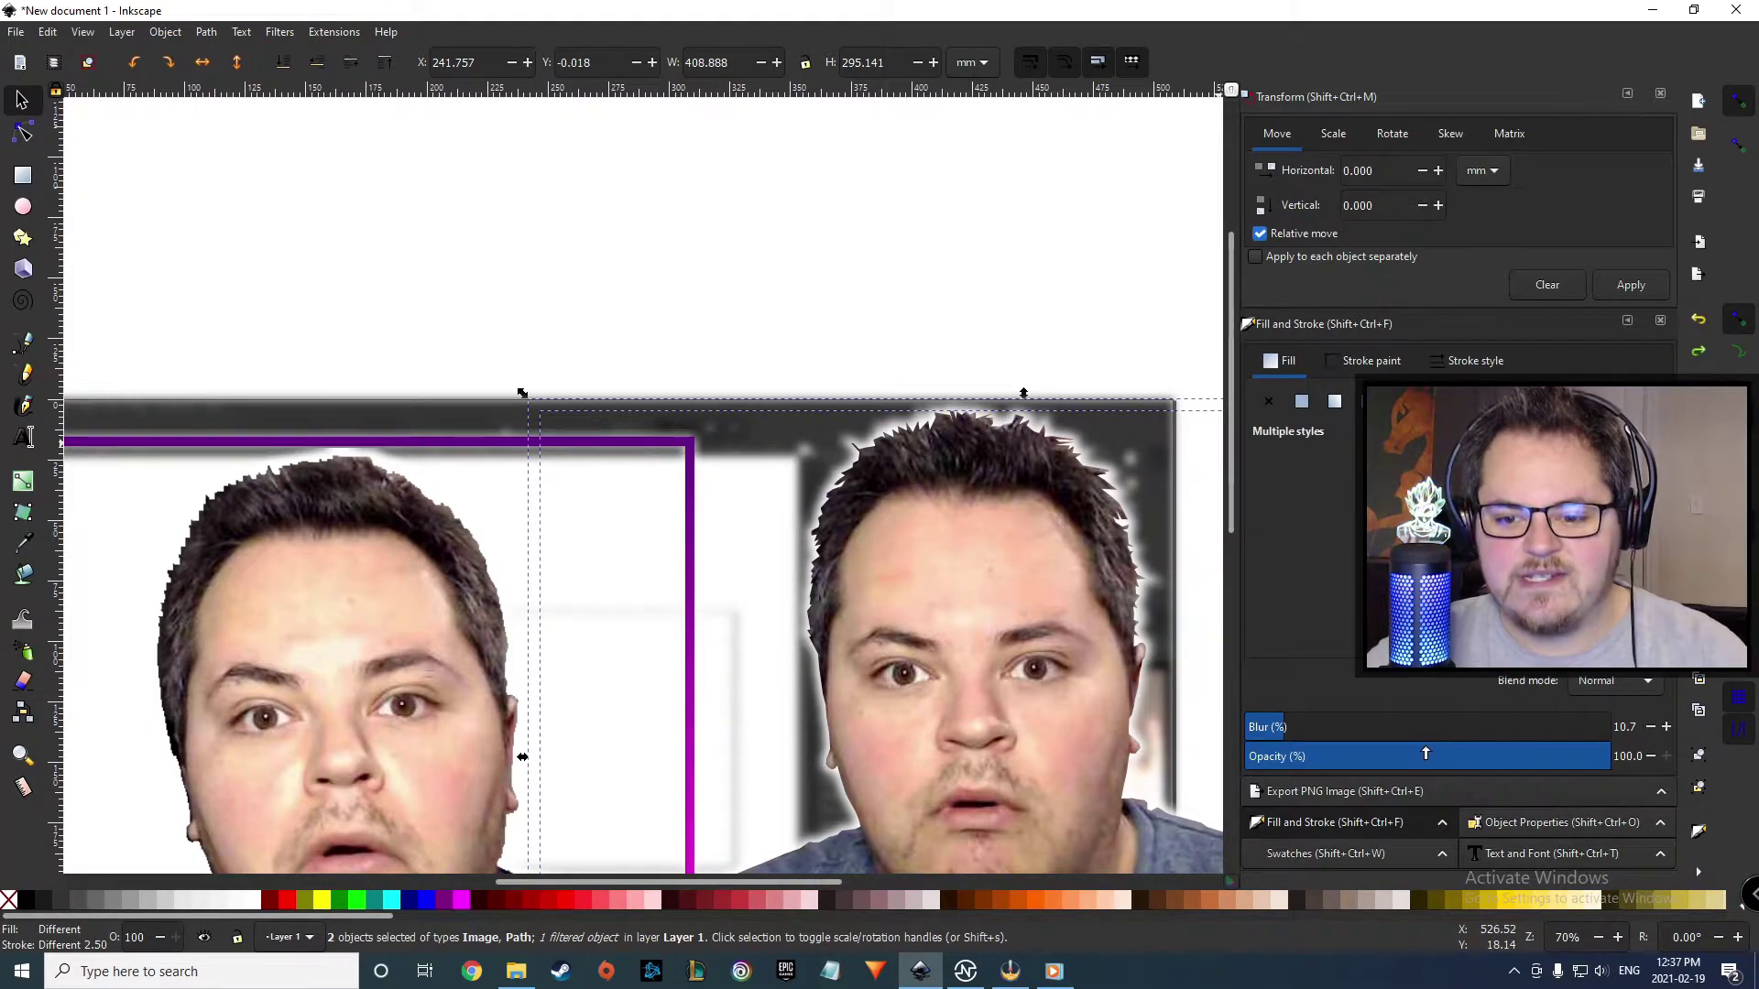
pyautogui.click(207, 32)
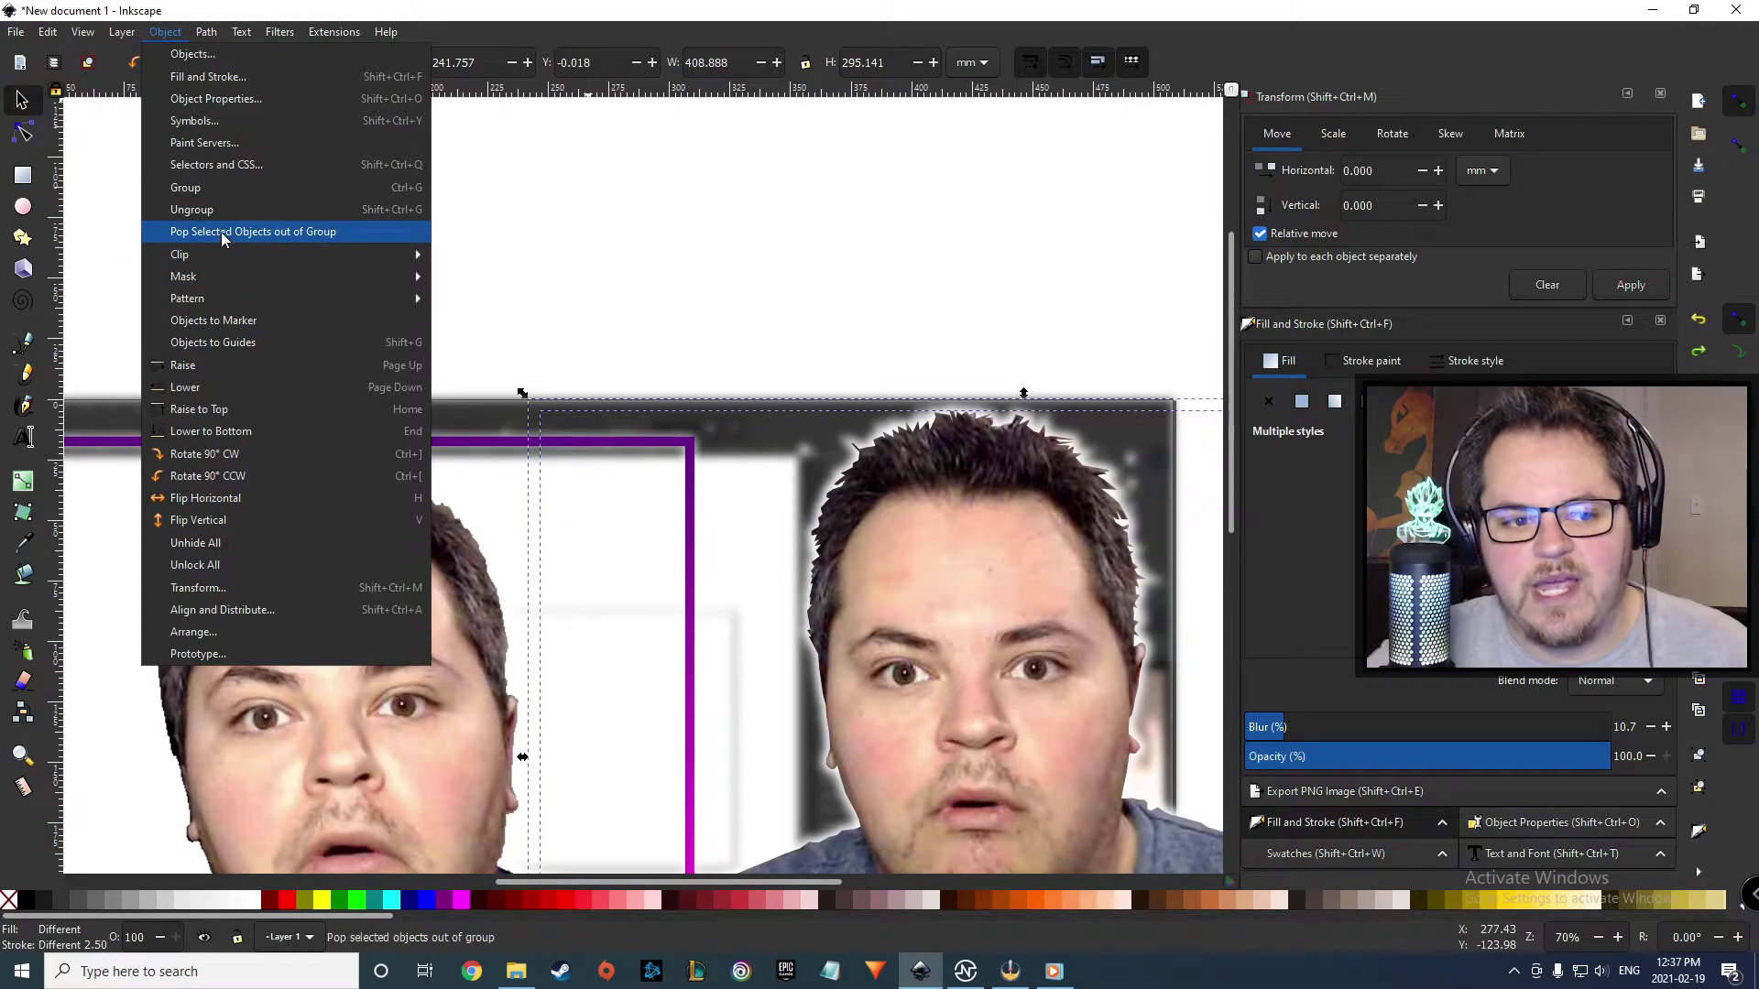
pyautogui.click(810, 240)
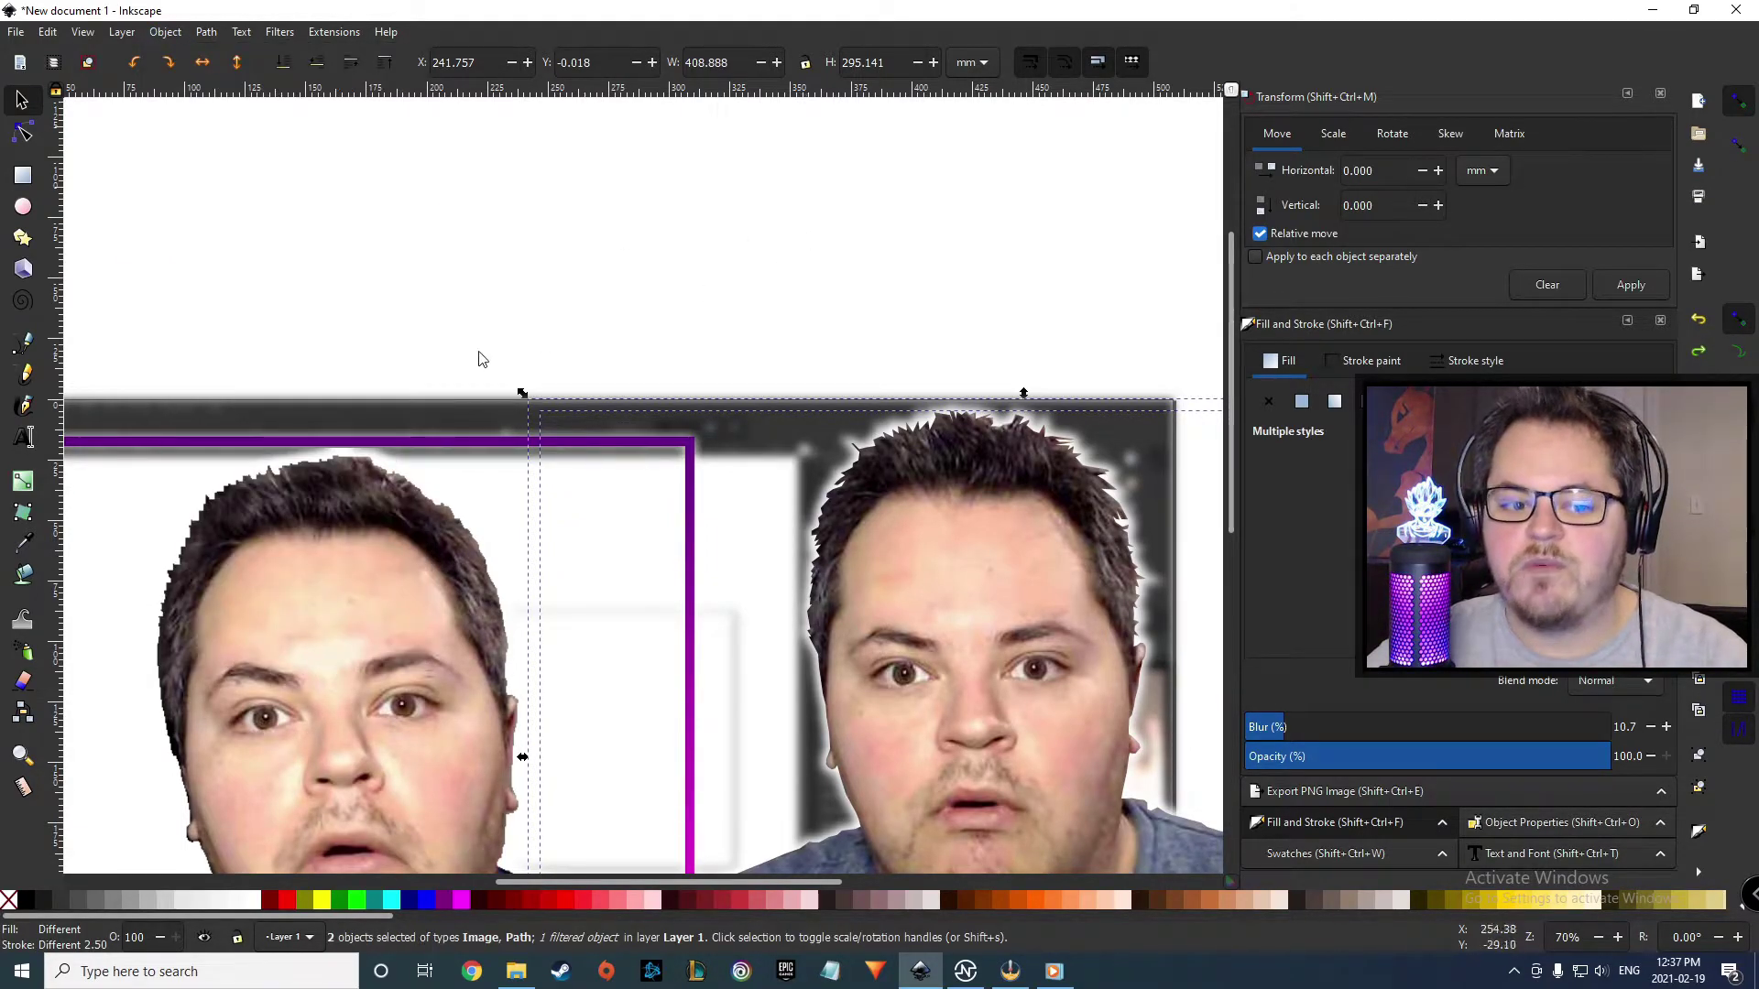
# - Duplicate the purple gradient frame and place the copy behind the second portrait's head, at about X 271.3, Y 11.8 mm
pyautogui.click(395, 441)
pyautogui.keyDown('shift'); pyautogui.click(395, 437); pyautogui.keyUp('shift')
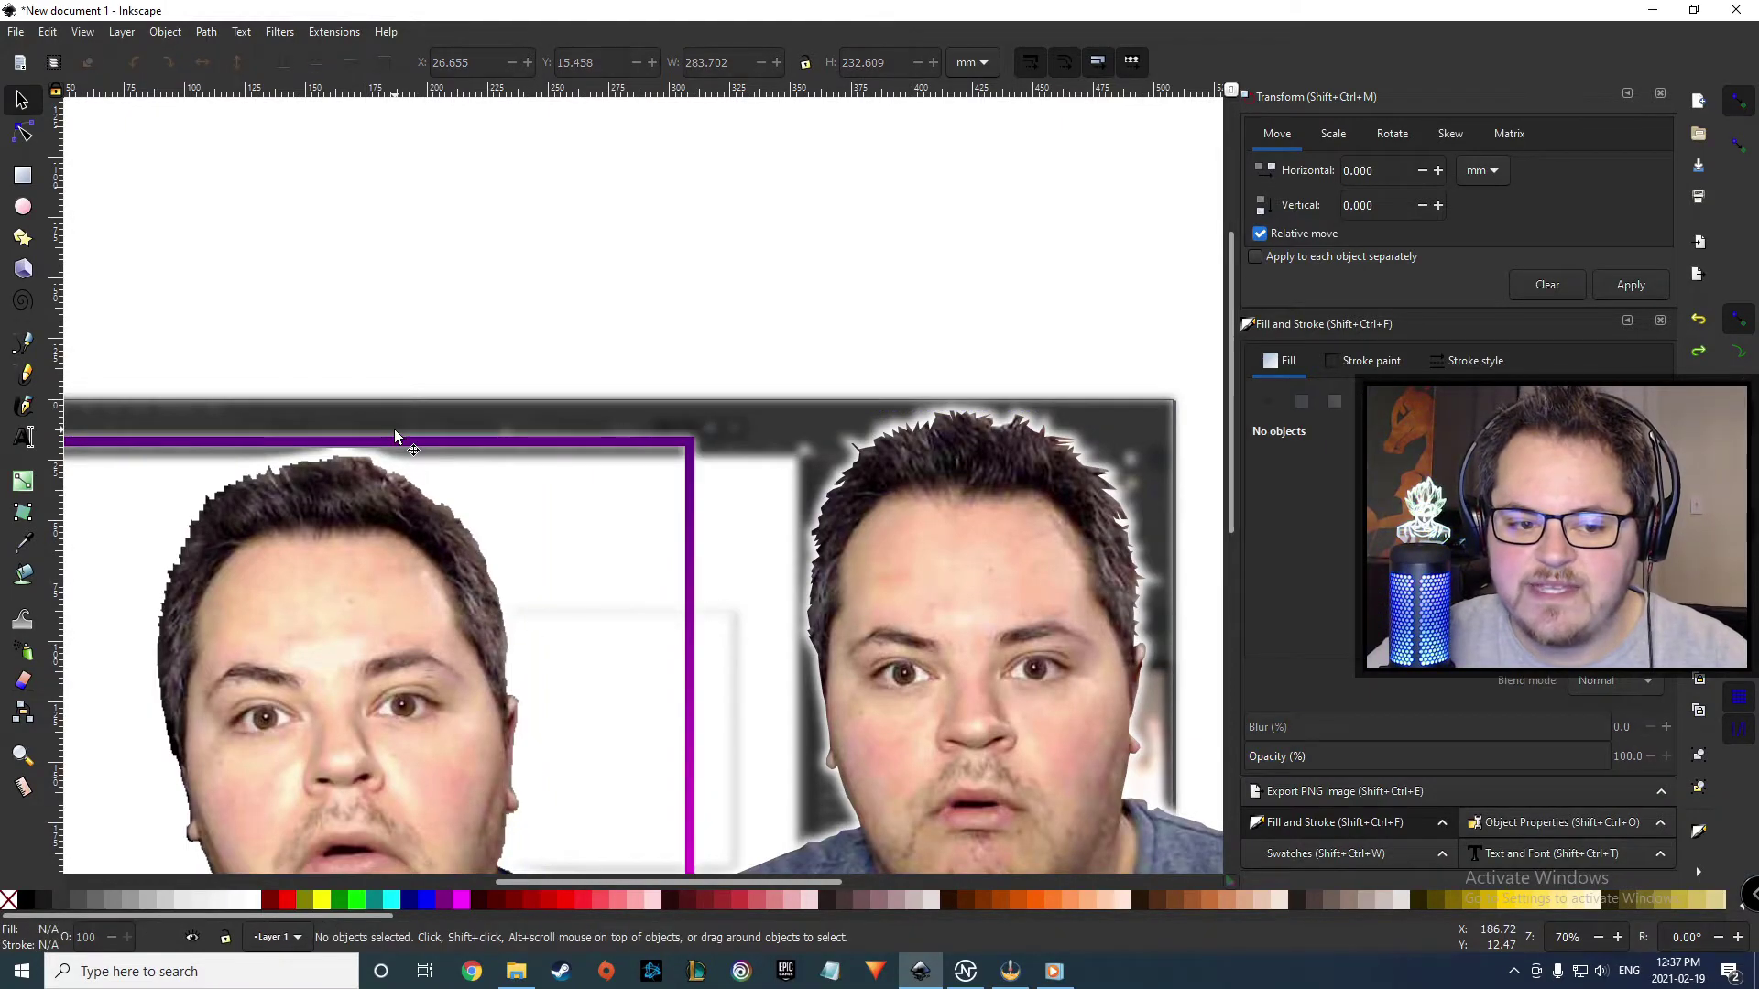
pyautogui.click(392, 439)
pyautogui.keyDown('shift'); pyautogui.click(397, 431); pyautogui.keyUp('shift')
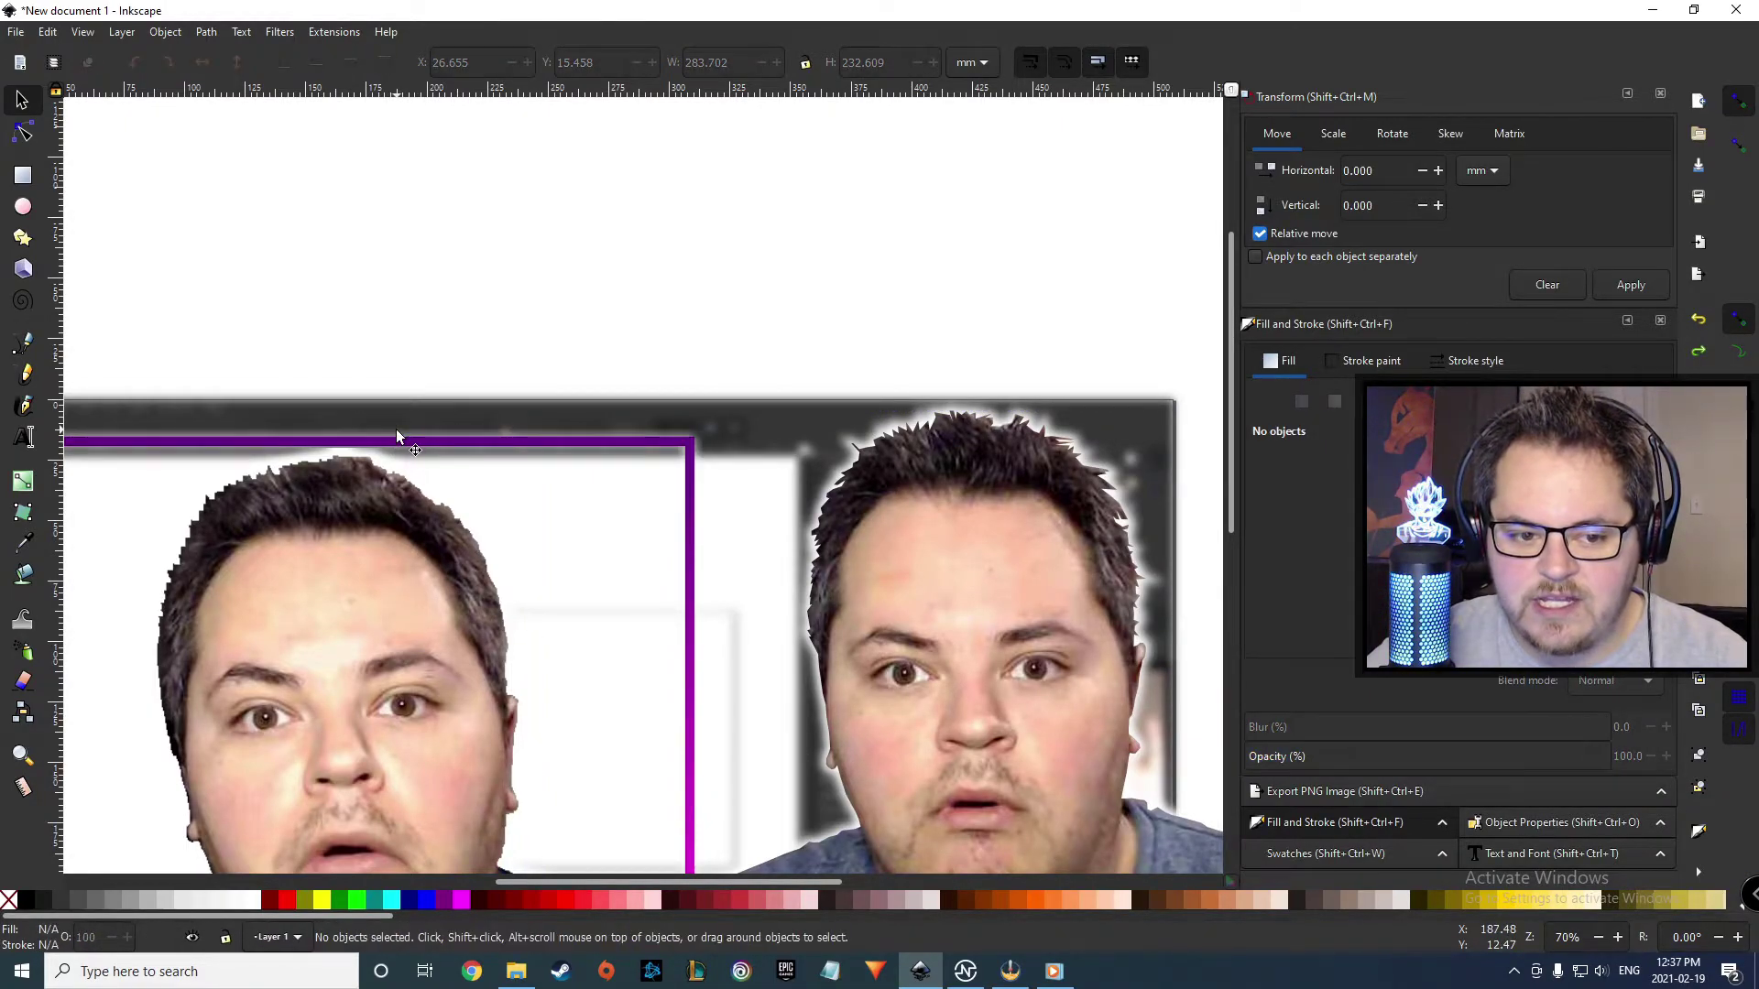
pyautogui.click(396, 434)
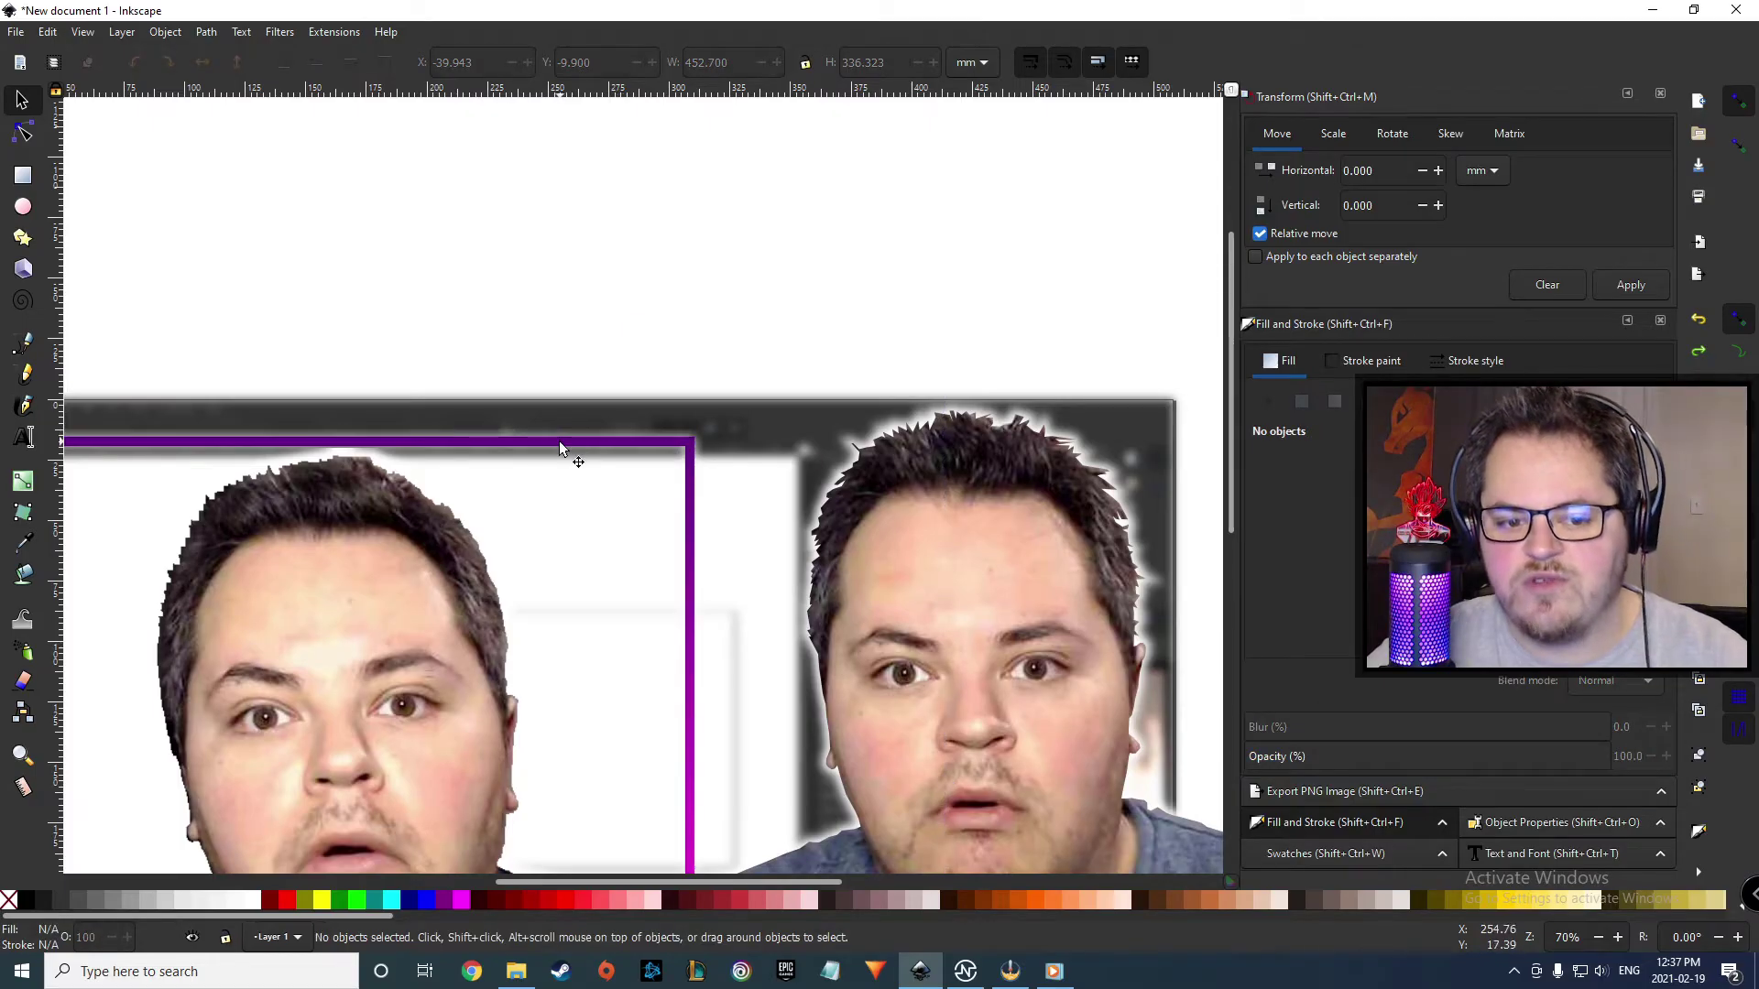
pyautogui.click(559, 442)
pyautogui.moveTo(185, 432); pyautogui.dragTo(964, 441)
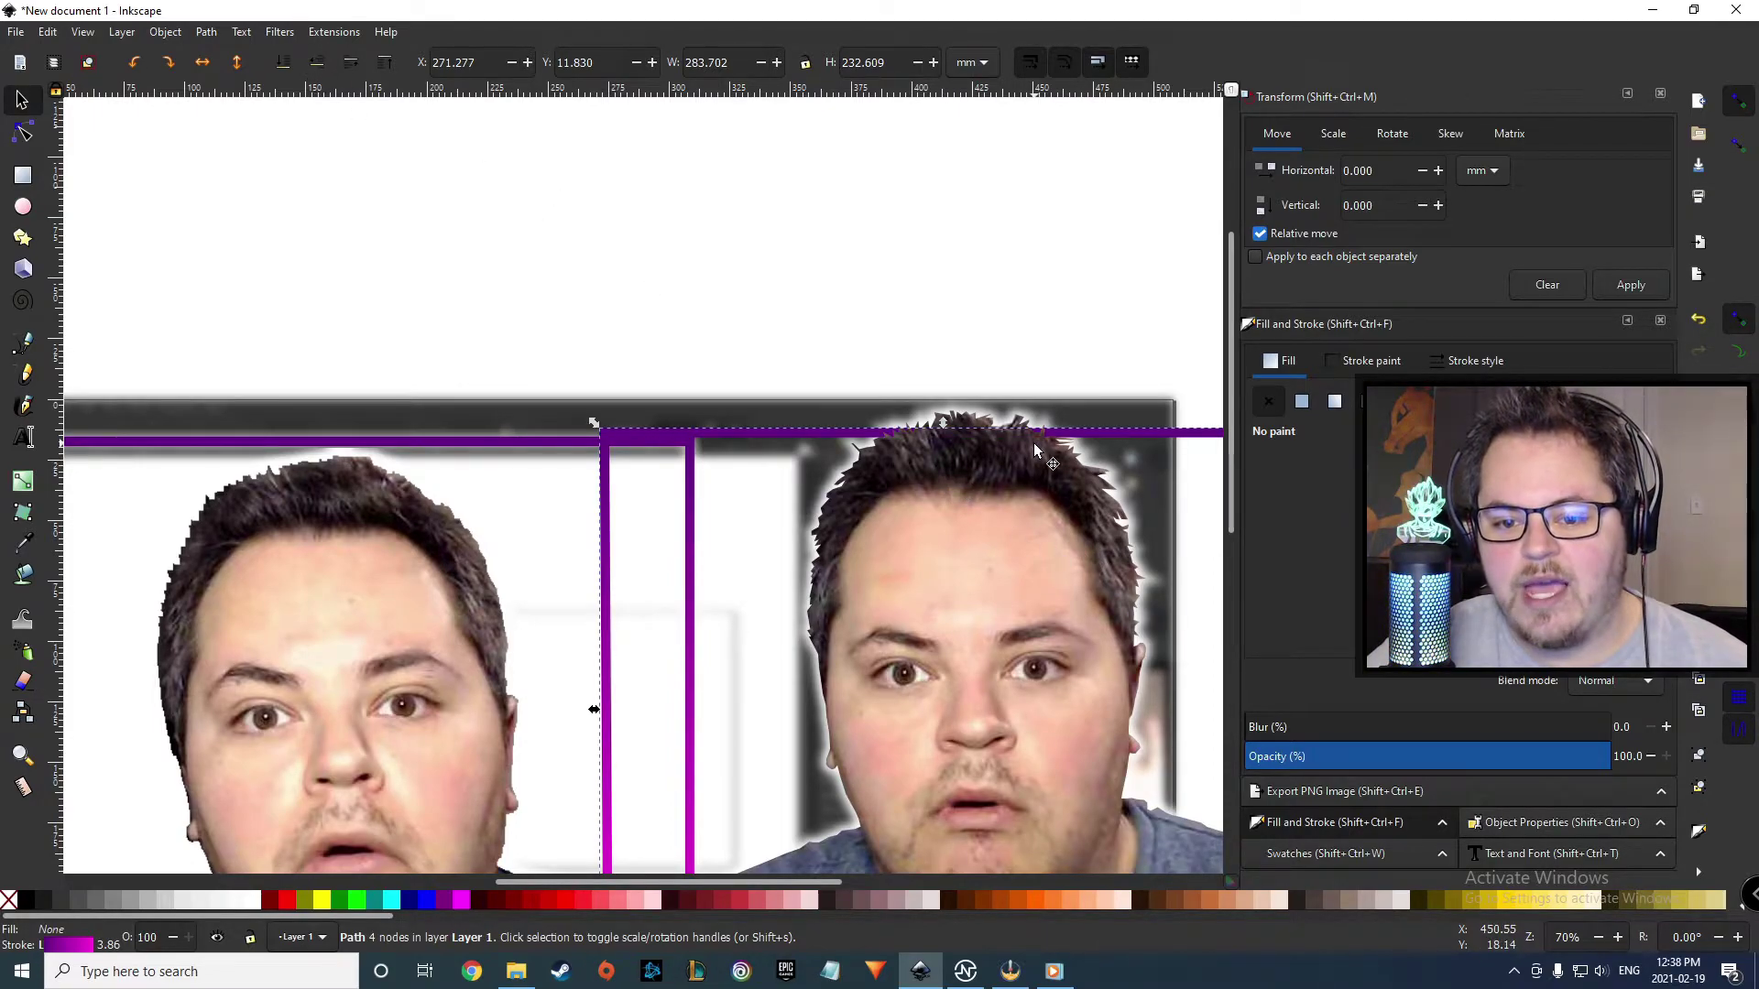
pyautogui.click(901, 344)
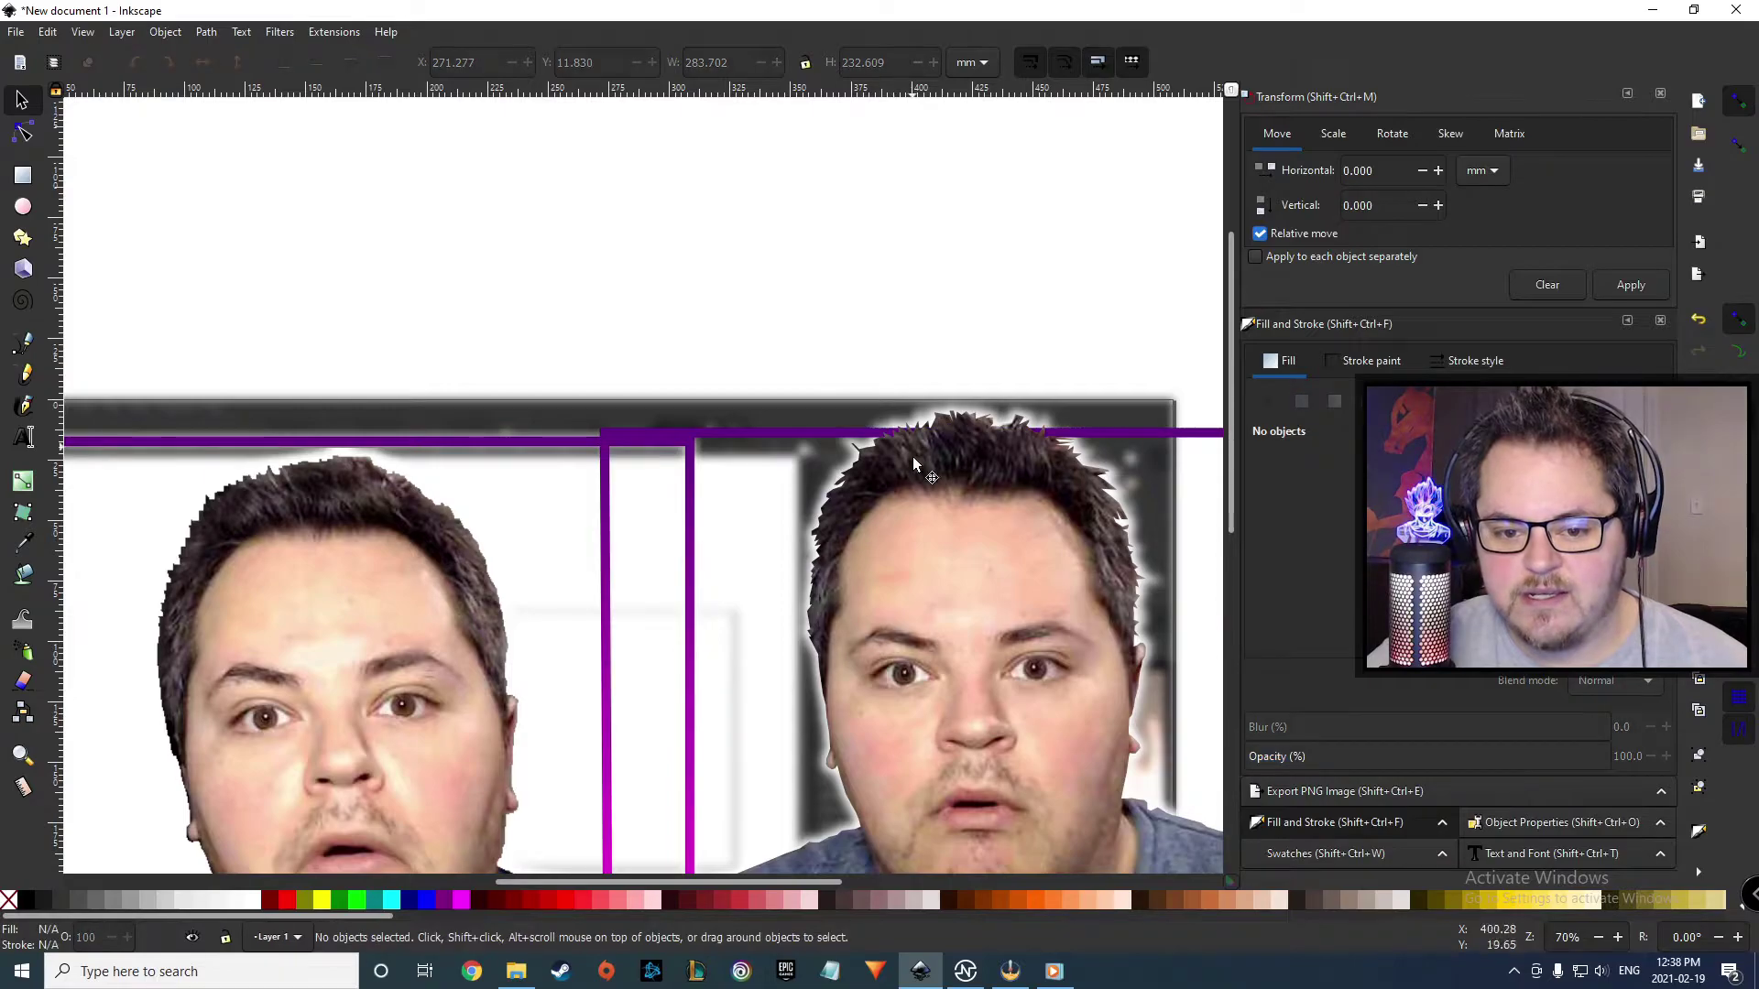
pyautogui.keyDown('ctrl'); pyautogui.scroll(2, 877, 438); pyautogui.keyUp('ctrl')
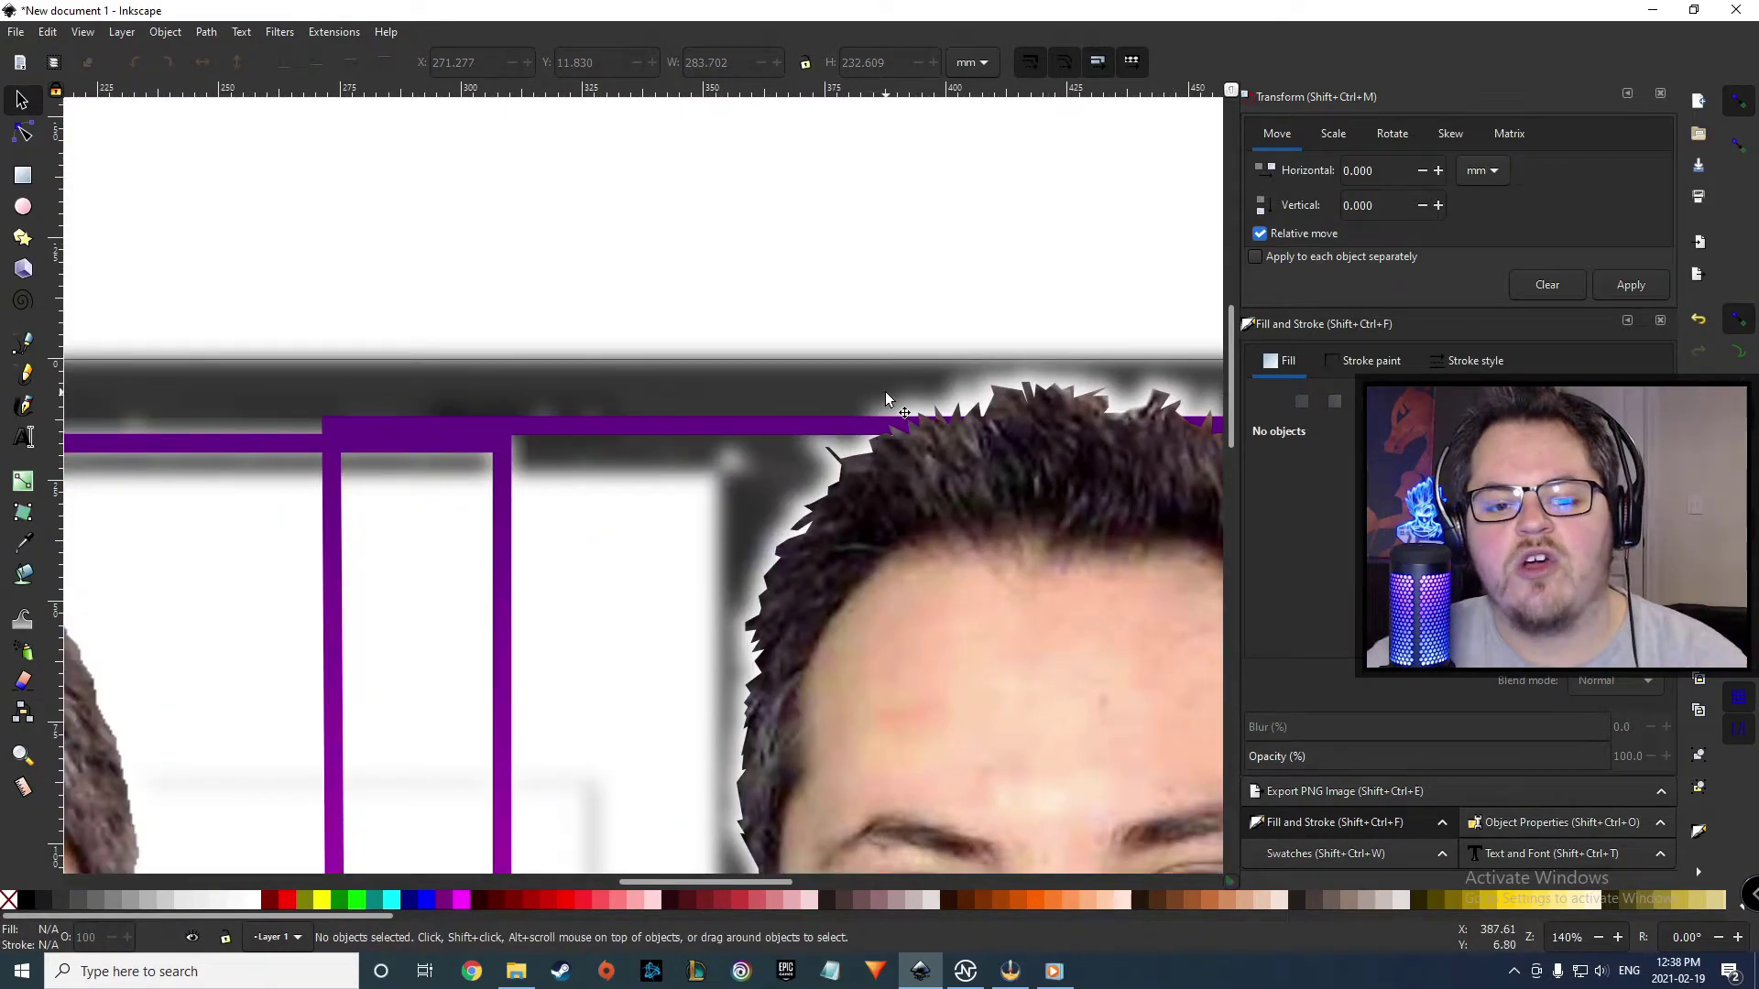
# - Try to lower the copied purple frame one level so it sits behind the second portrait's glow
pyautogui.click(707, 430)
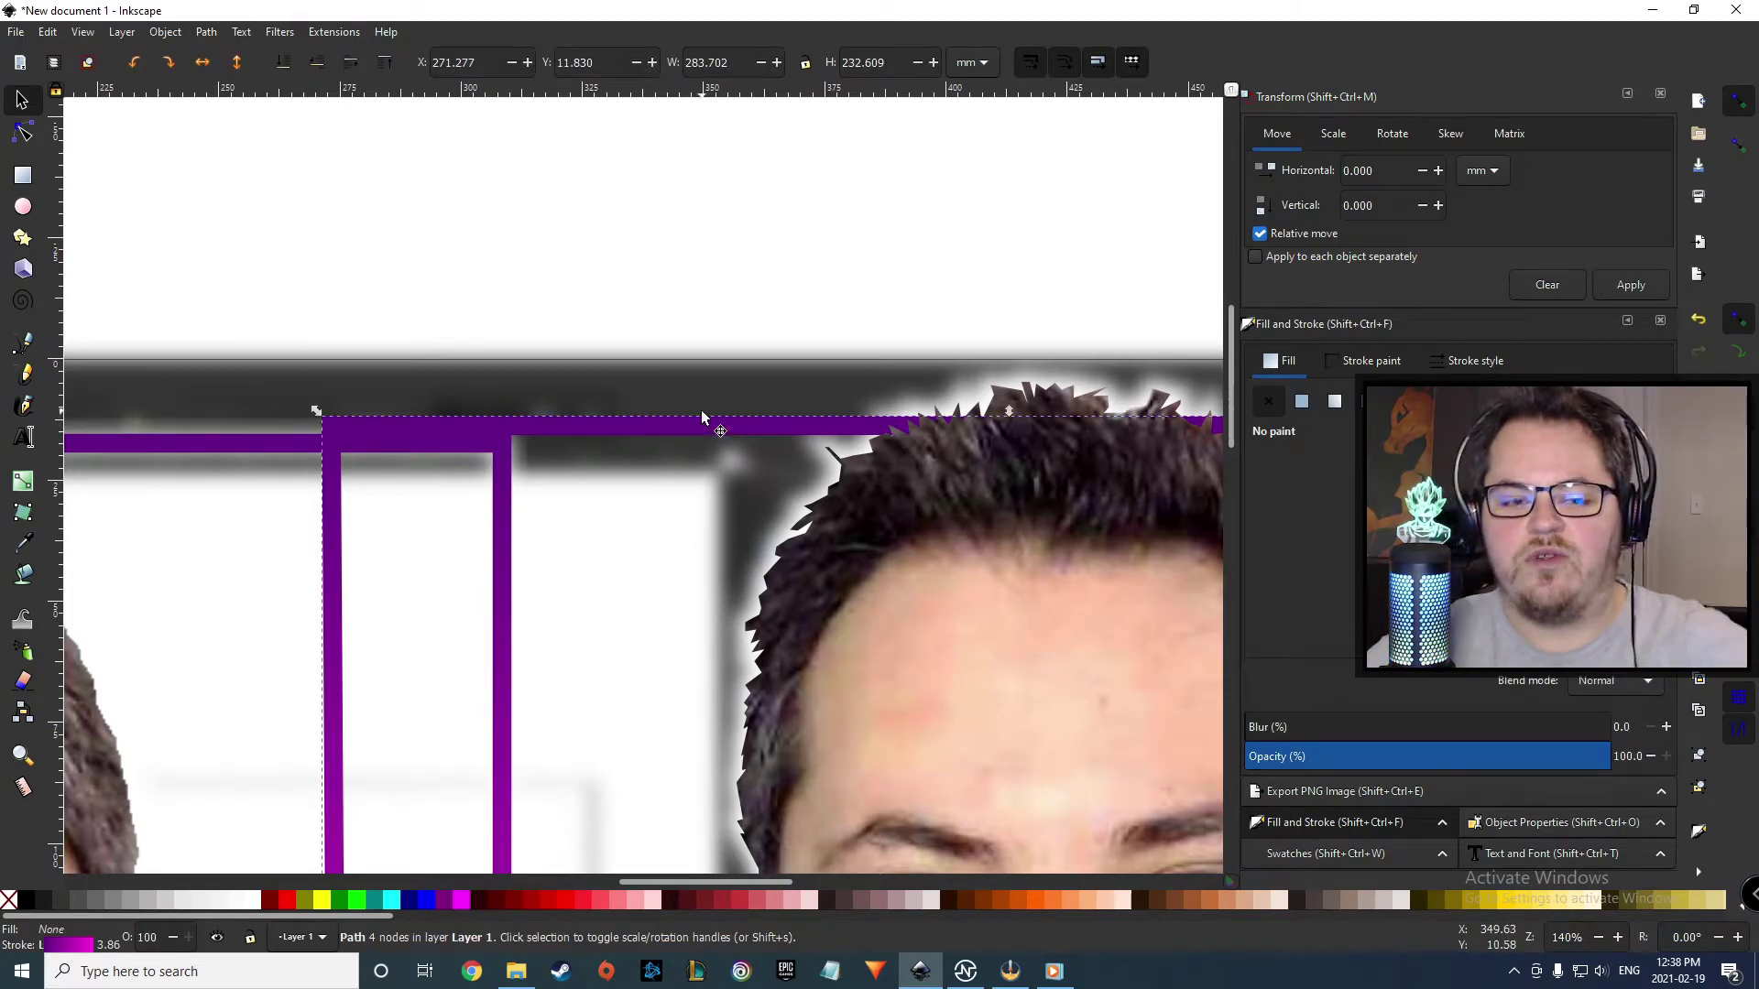
pyautogui.click(318, 63)
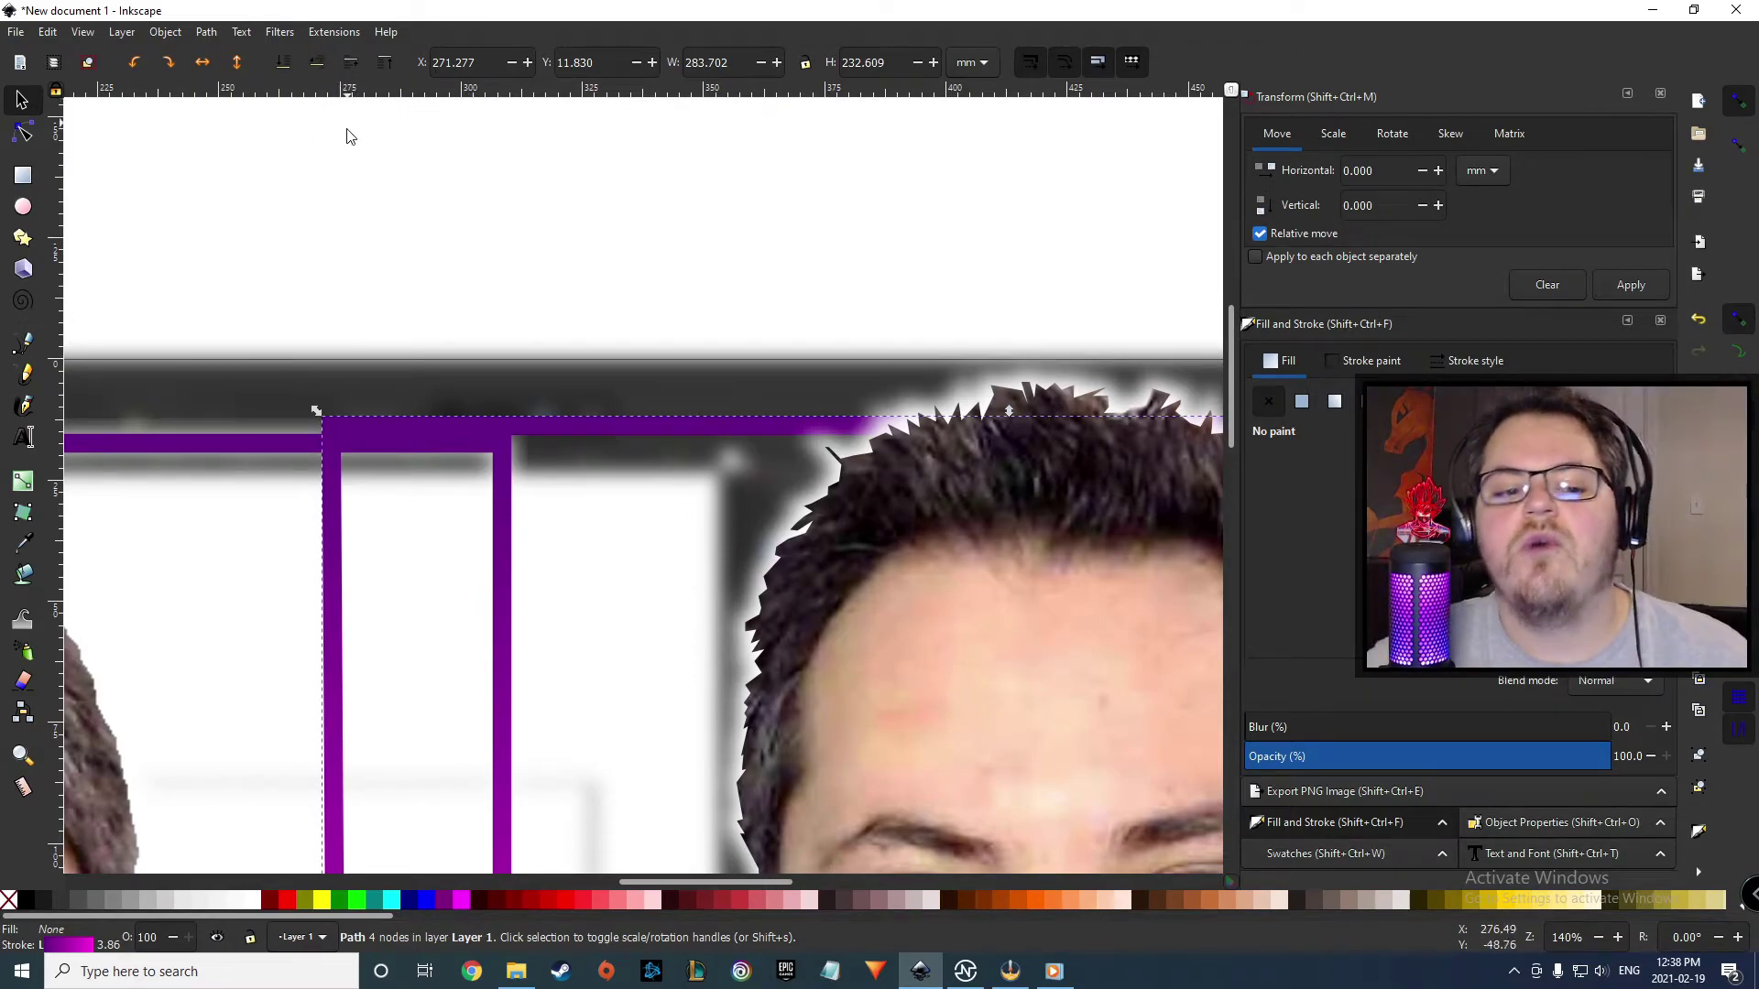
pyautogui.keyDown('ctrl'); pyautogui.scroll(-2, 797, 228); pyautogui.keyUp('ctrl')
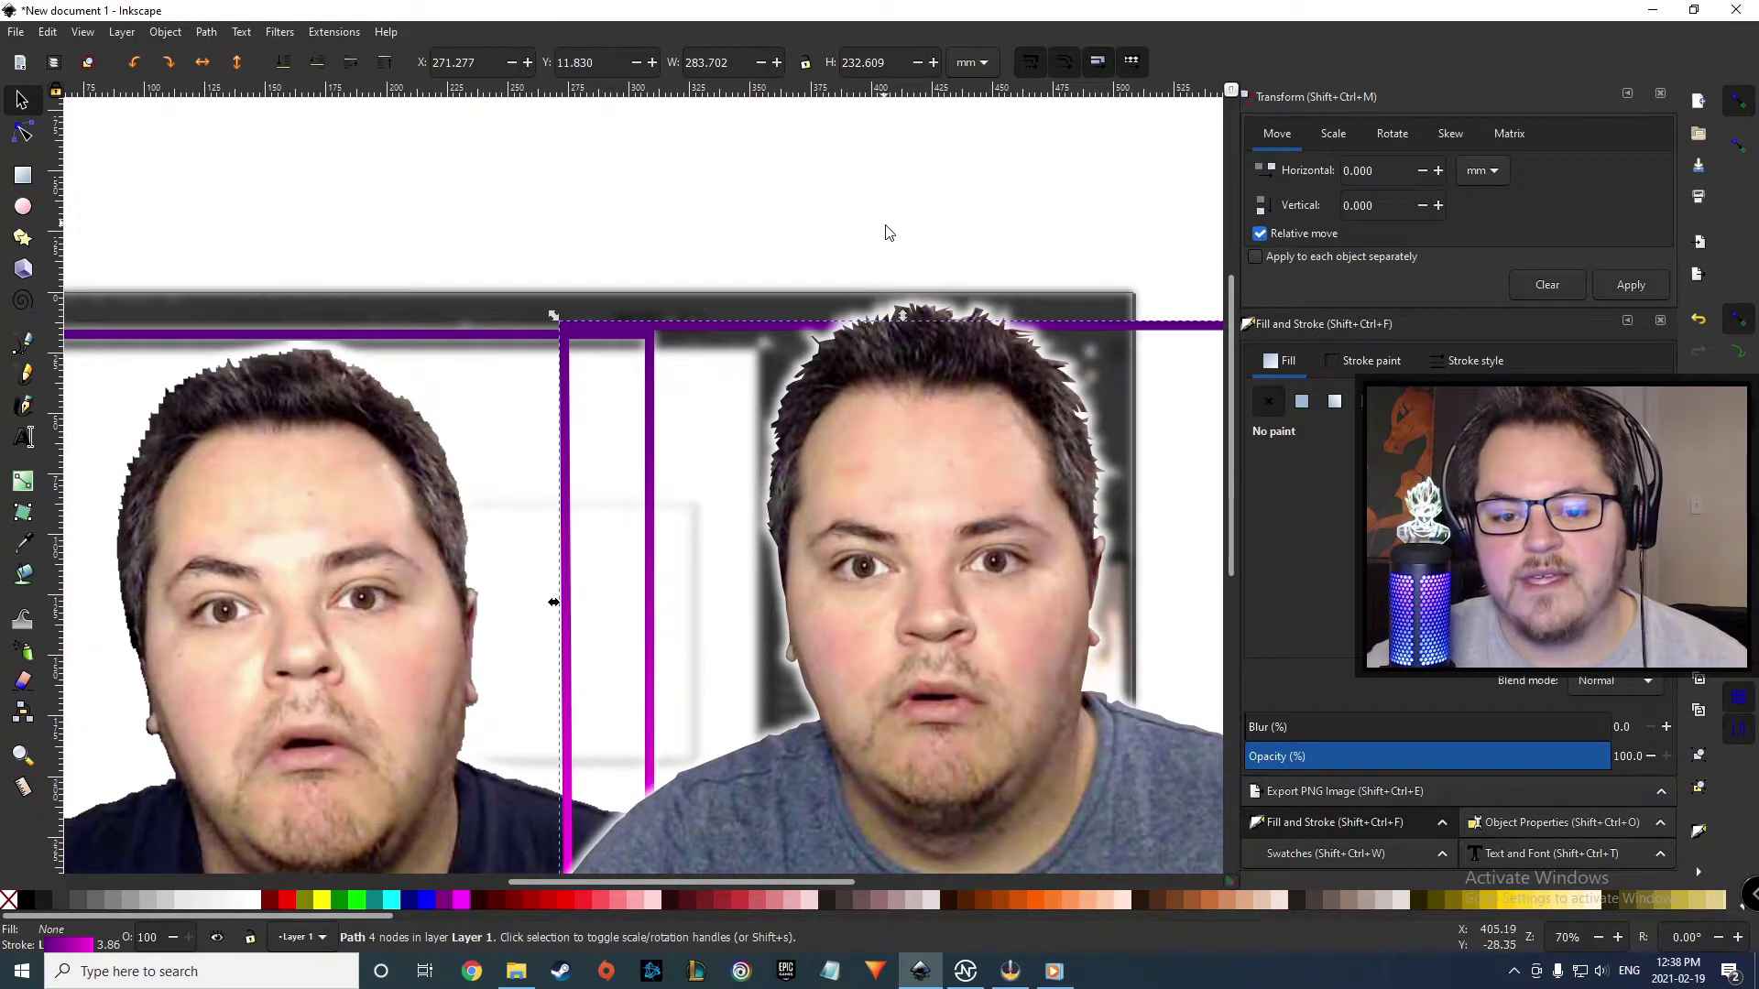
# - Undo the recent changes until the duplicated purple frame is removed
pyautogui.hotkey('ctrl', 'z')
pyautogui.hotkey('ctrl', 'z')
pyautogui.hotkey('ctrl', 'z')
pyautogui.hotkey('ctrl', 'z')
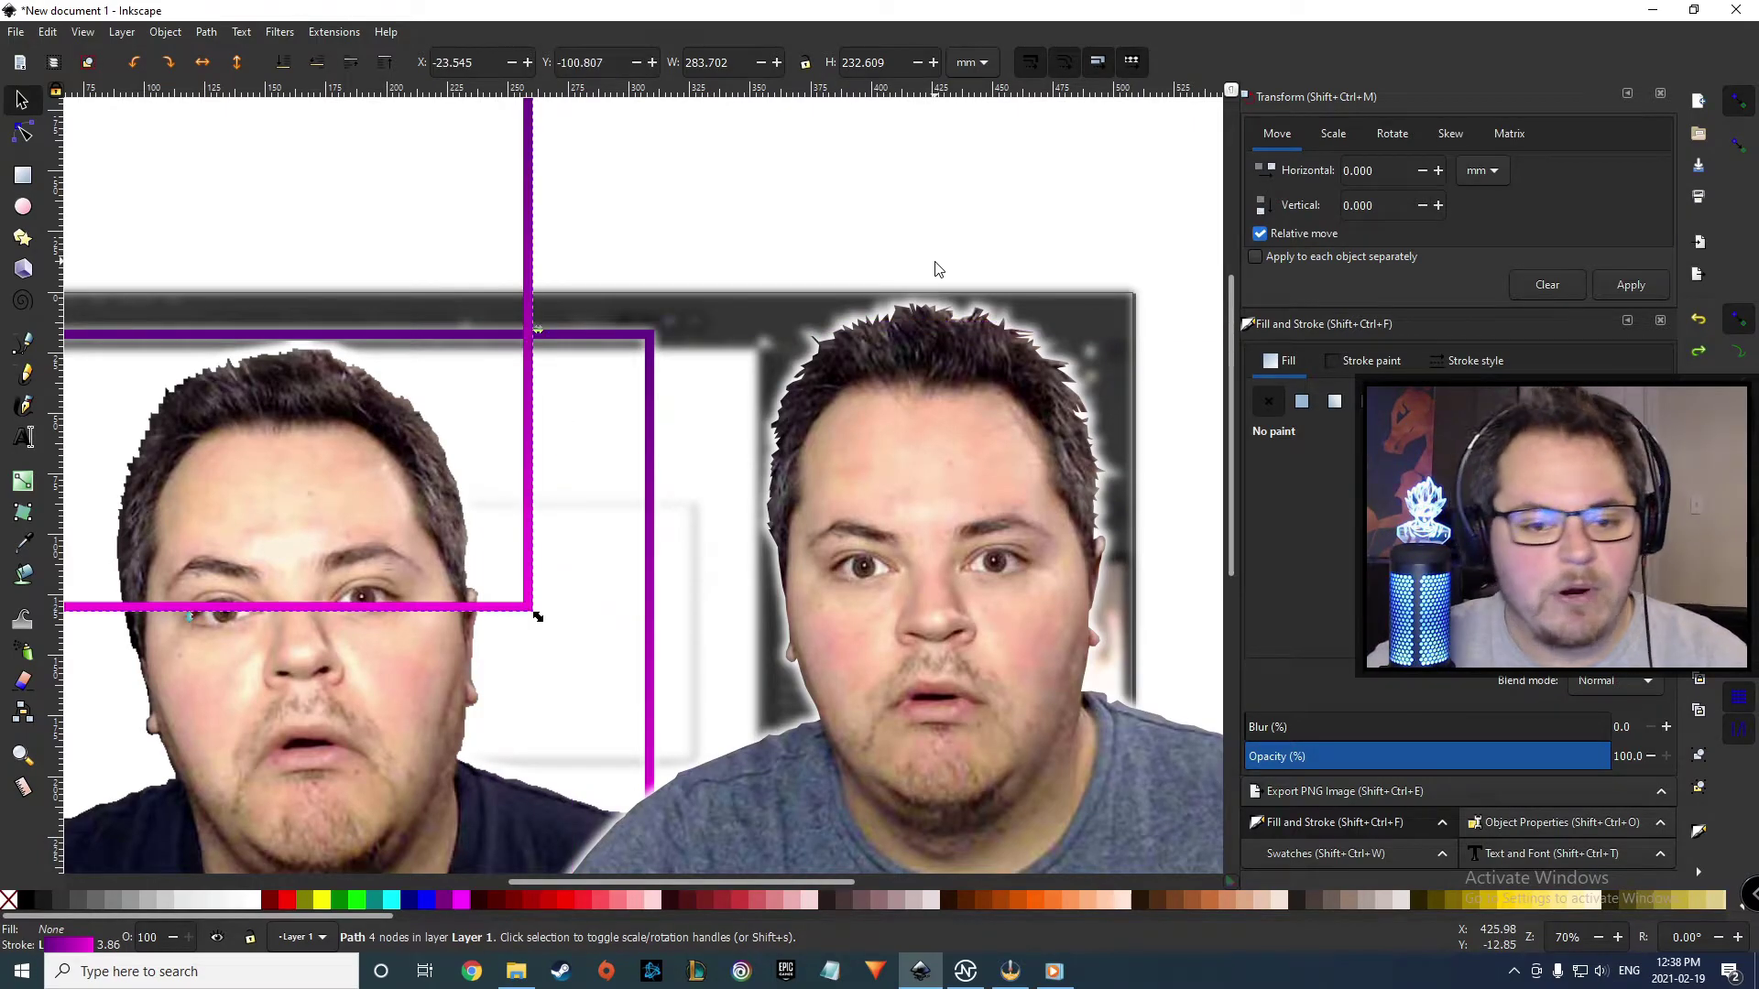
# - Group the second cut-out portrait with its white glow and move the group to about X 201.2, Y 13.4 mm
pyautogui.click(970, 308)
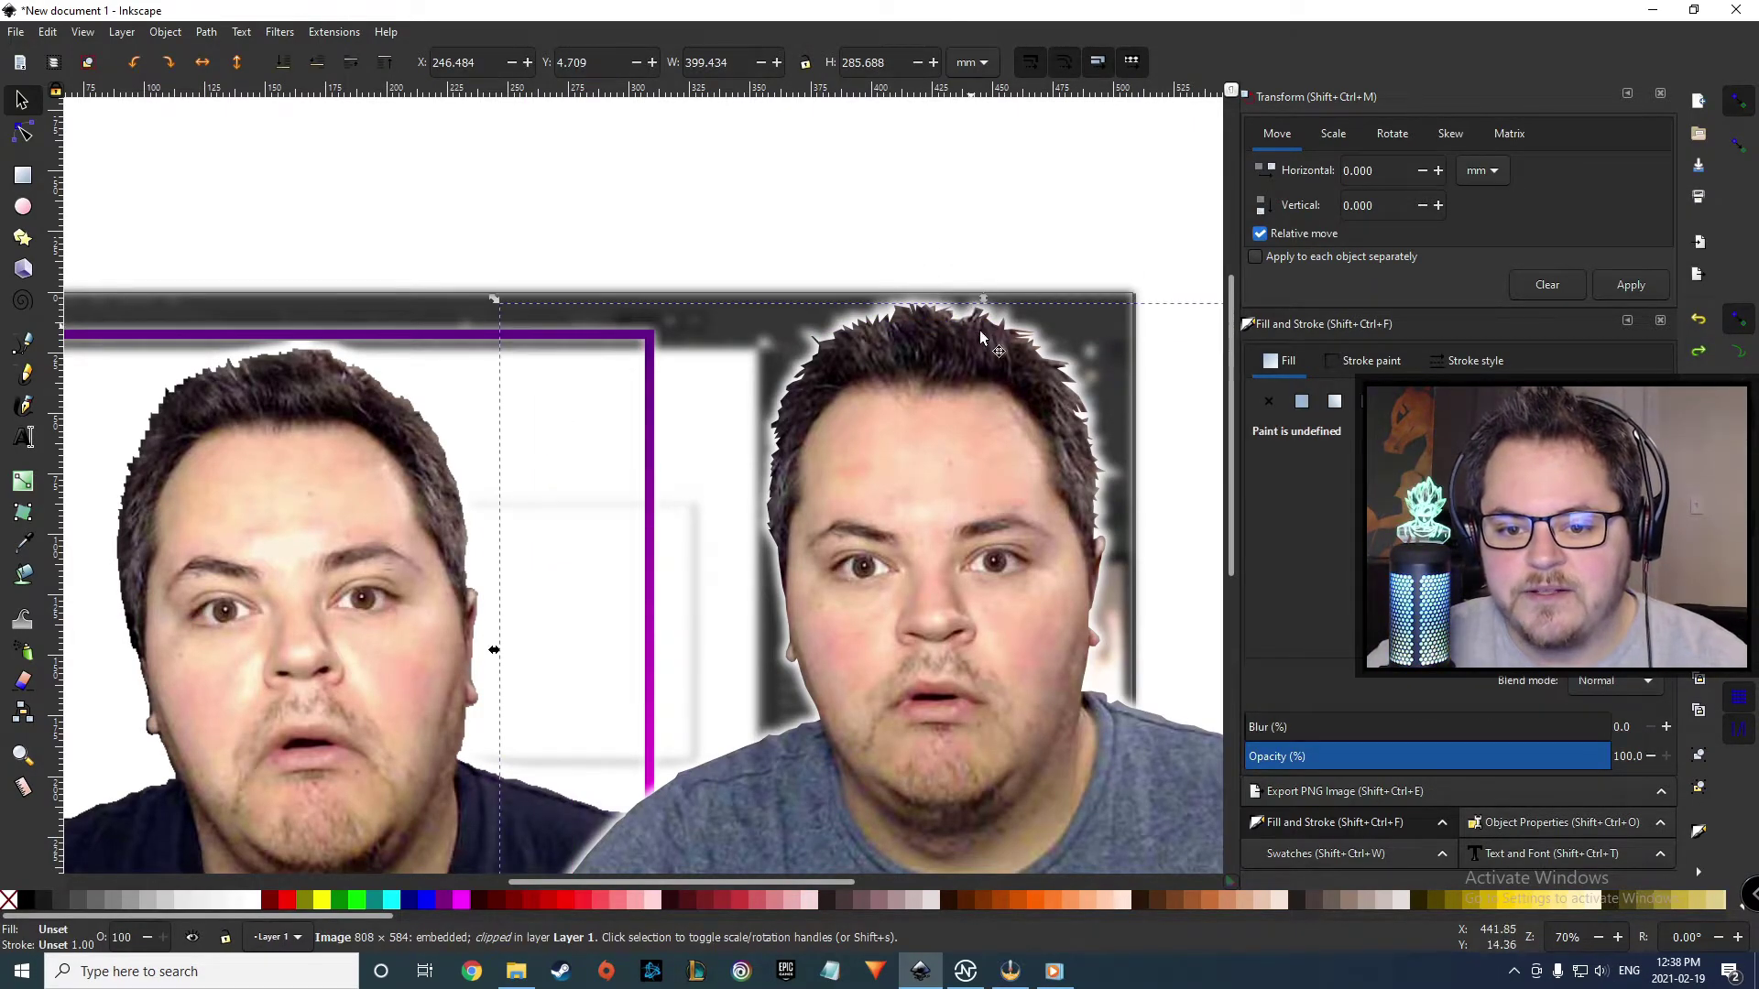
pyautogui.press('Escape')
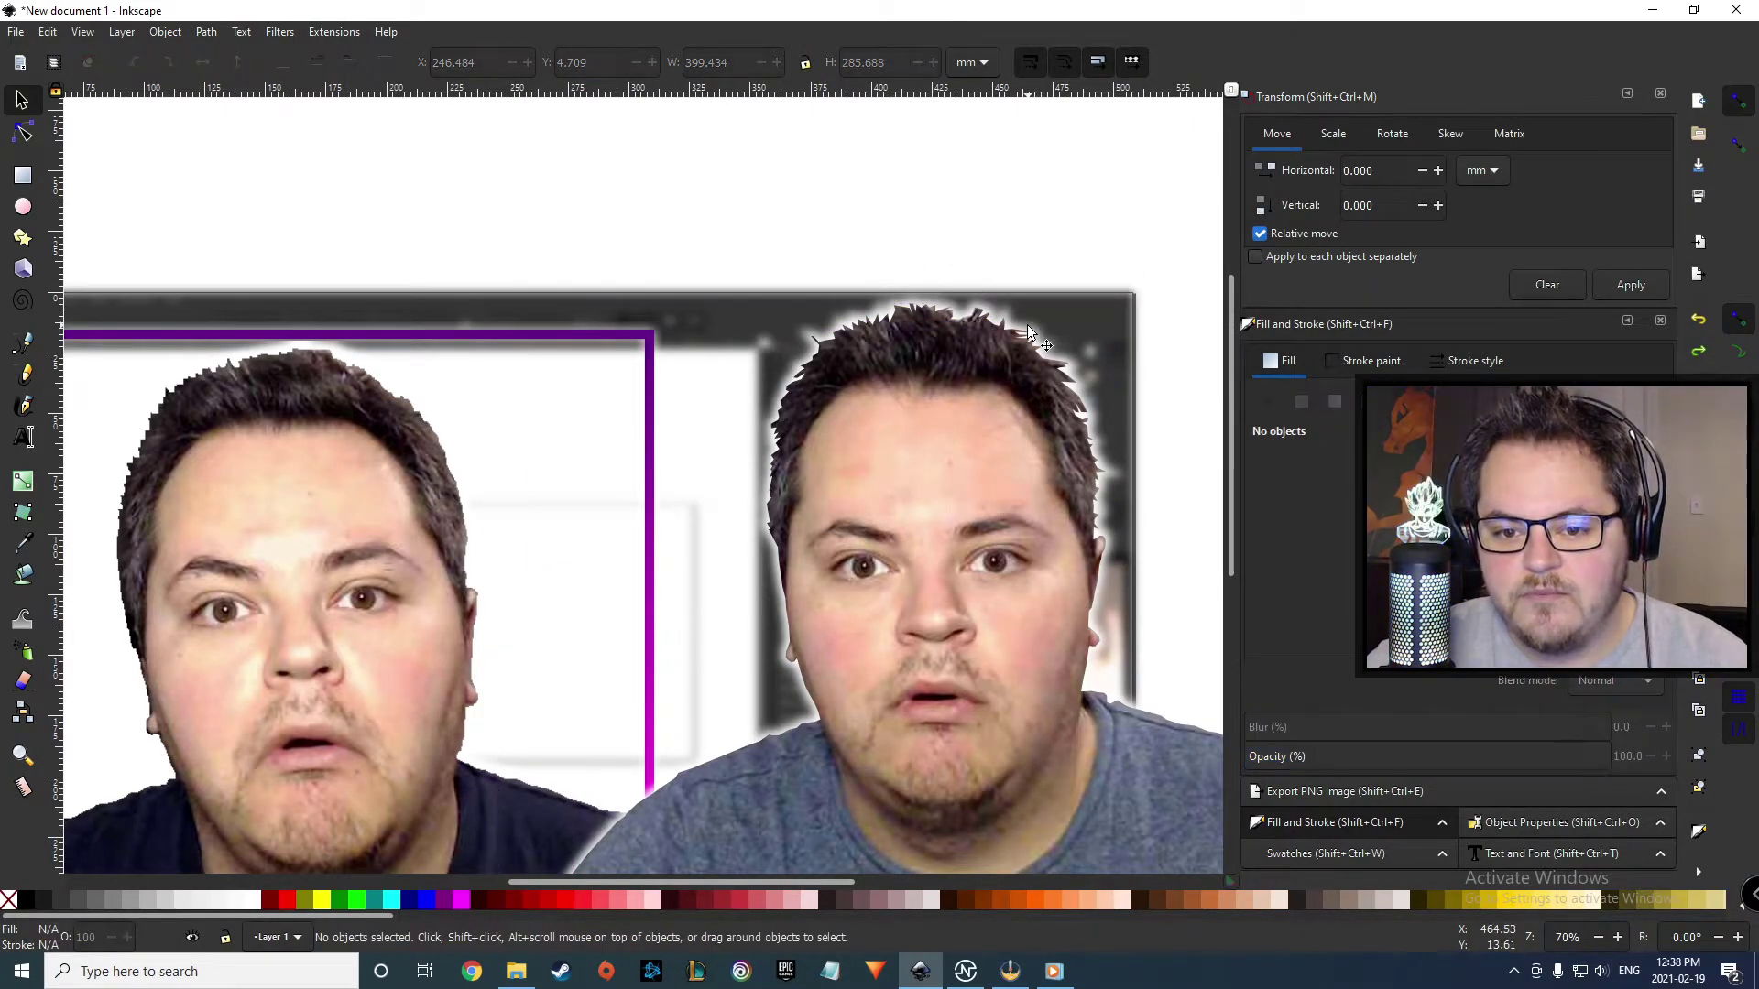
pyautogui.click(975, 297)
pyautogui.keyDown('shift'); pyautogui.click(920, 339); pyautogui.keyUp('shift')
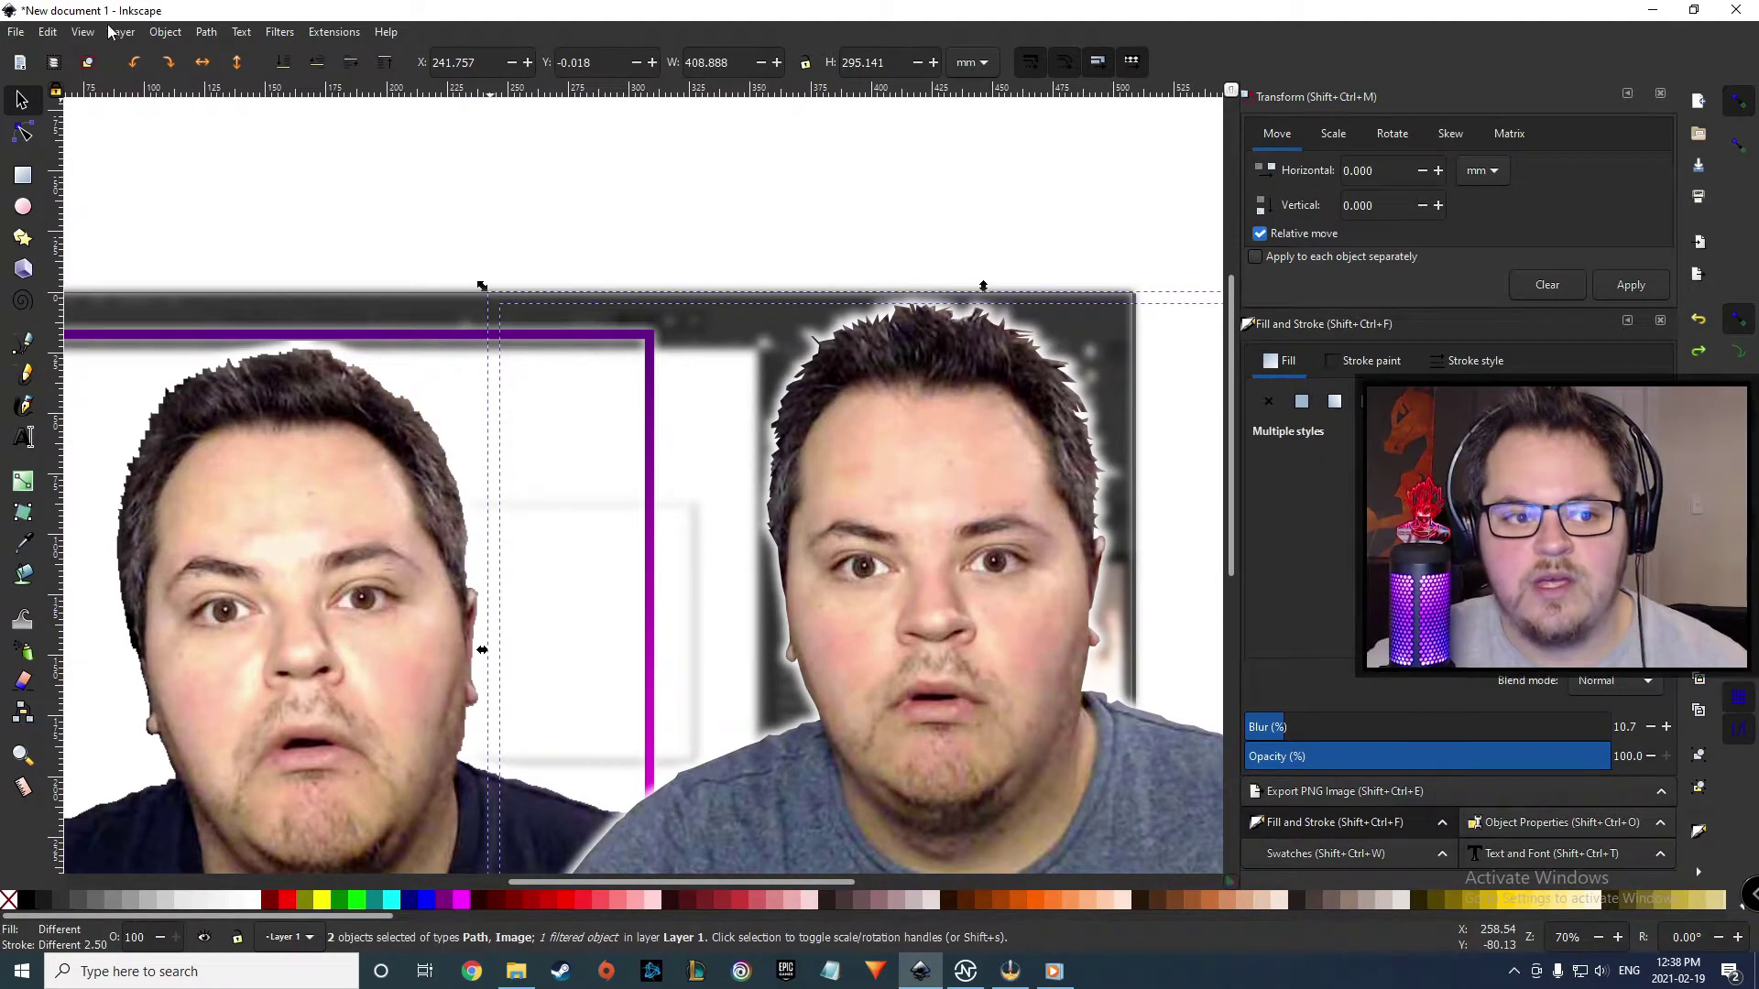
pyautogui.click(164, 32)
pyautogui.click(211, 190)
pyautogui.moveTo(891, 493); pyautogui.dragTo(809, 579)
pyautogui.scroll(-2, 737, 554)
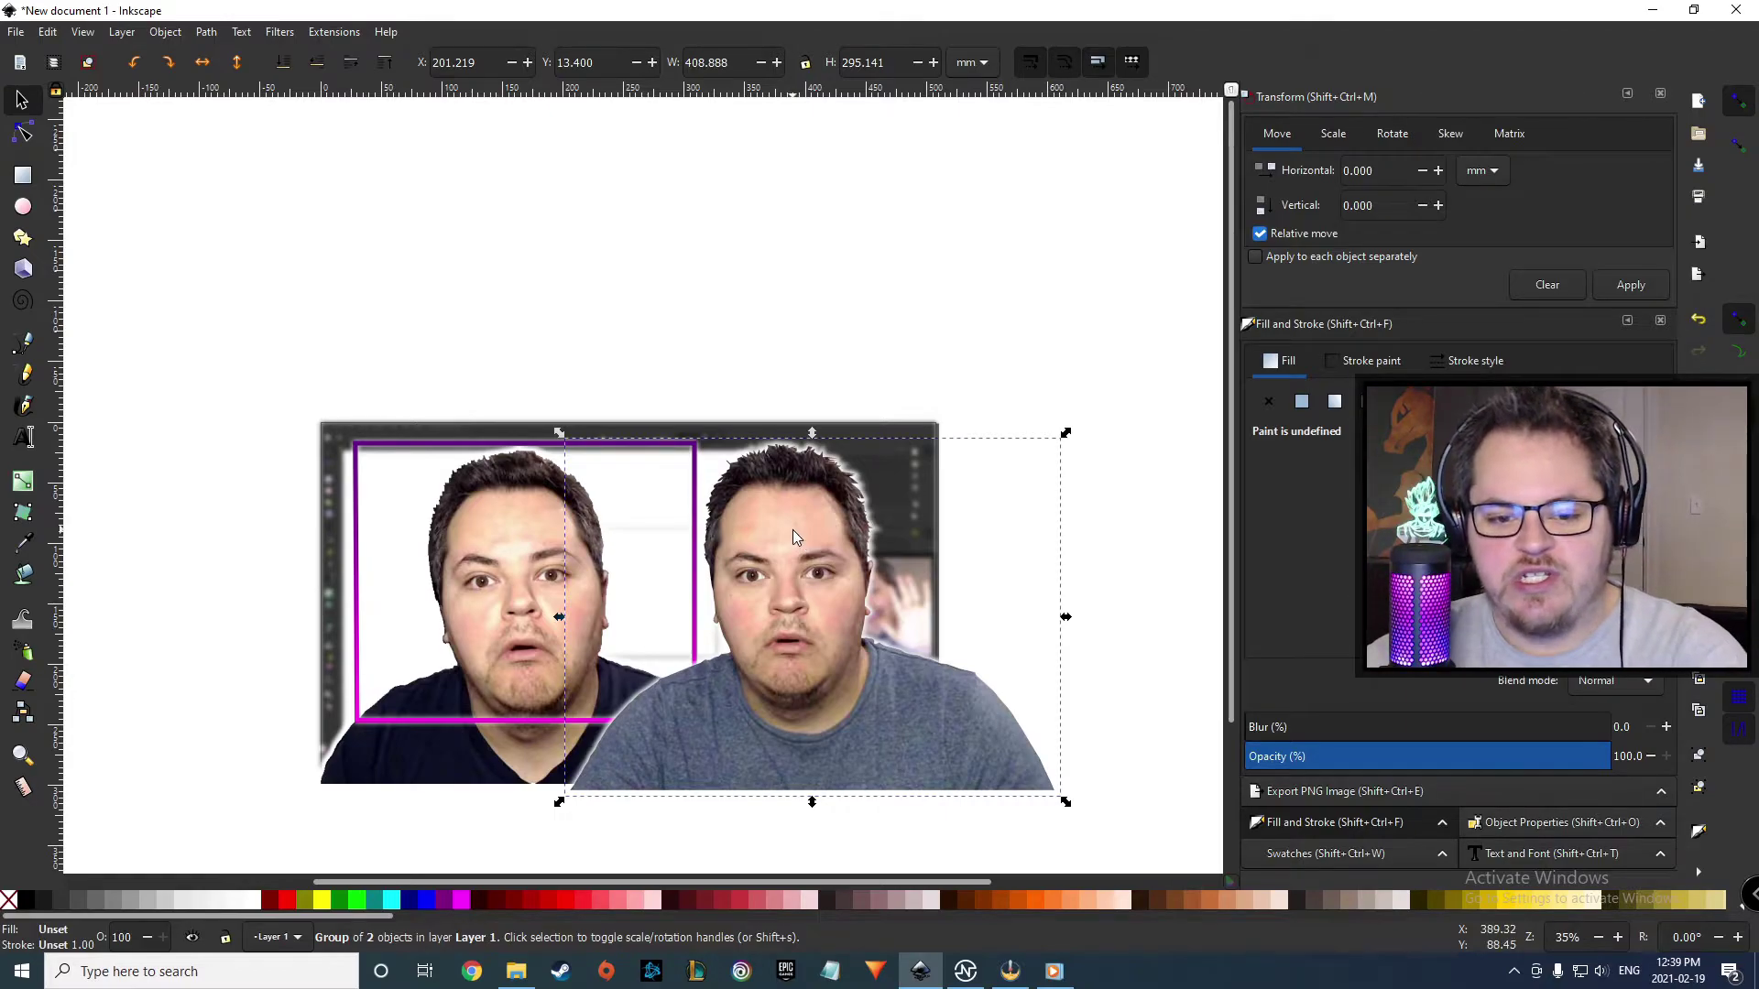
# - Delete the second portrait together with its glow from the composition
pyautogui.press('Delete')
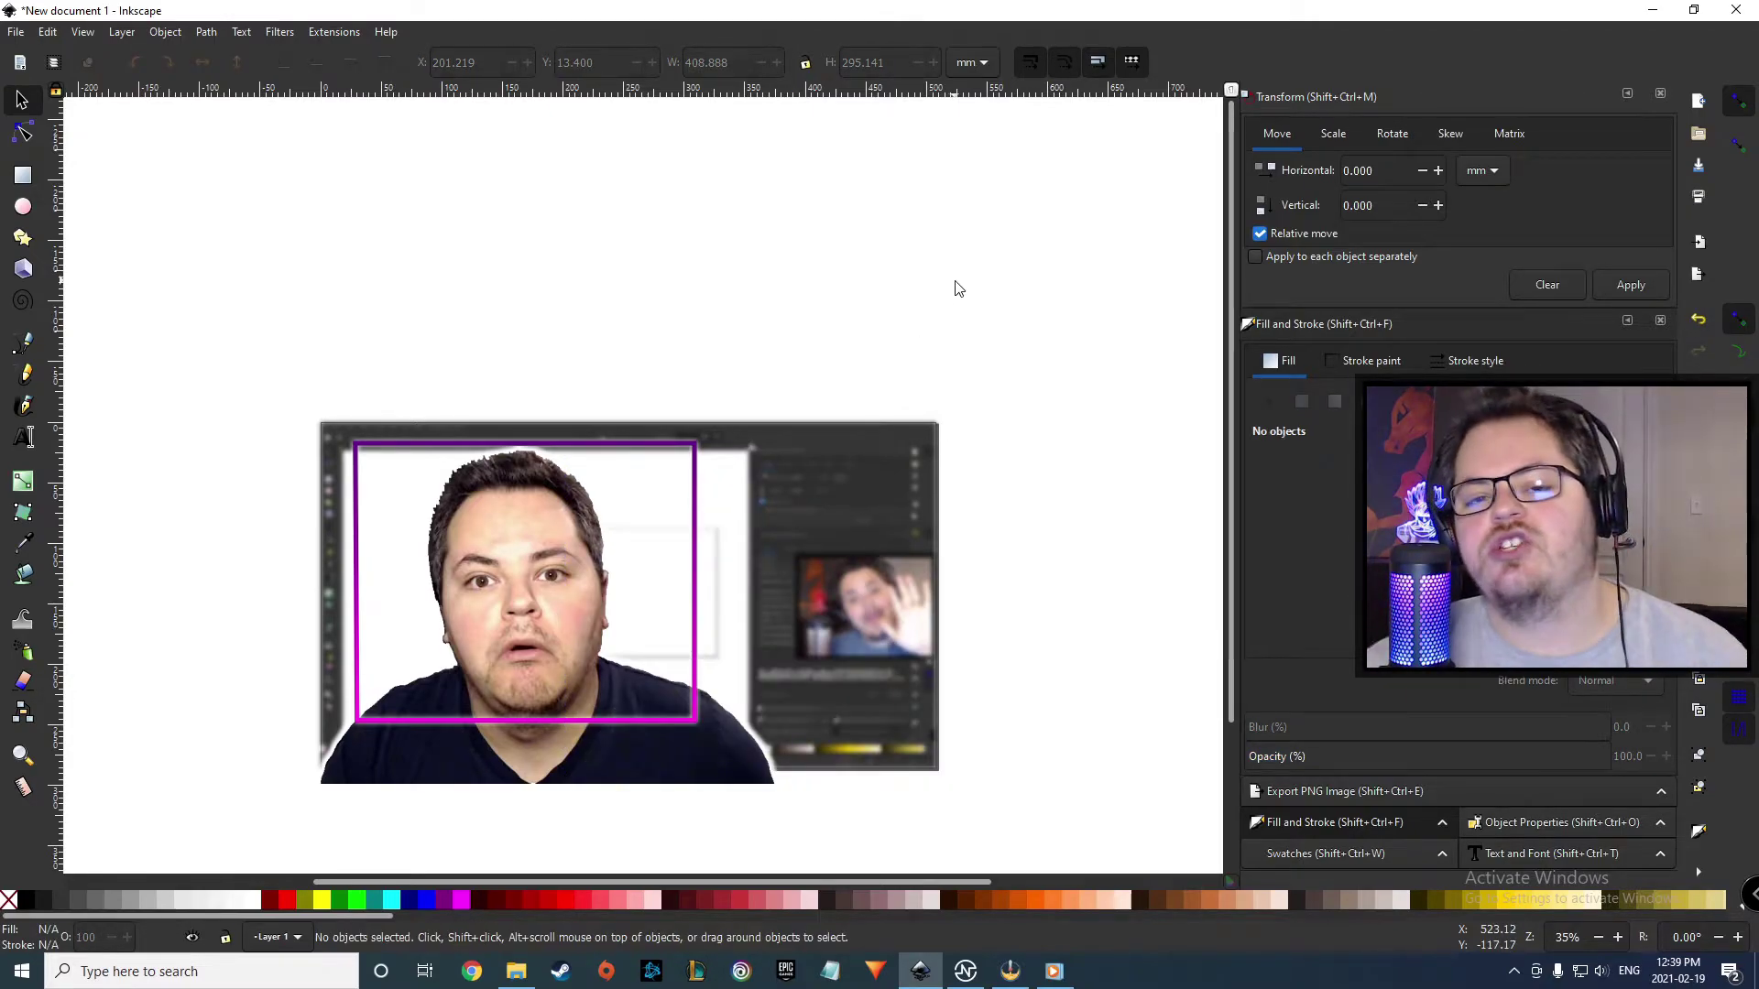
pyautogui.scroll(2, 667, 513)
pyautogui.click(719, 478)
pyautogui.moveTo(1266, 729)
pyautogui.mouseDown()
pyautogui.moveTo(1288, 732)
pyautogui.moveTo(1226, 739)
pyautogui.moveTo(1455, 737)
pyautogui.moveTo(1309, 753)
pyautogui.moveTo(1248, 733)
pyautogui.mouseUp()
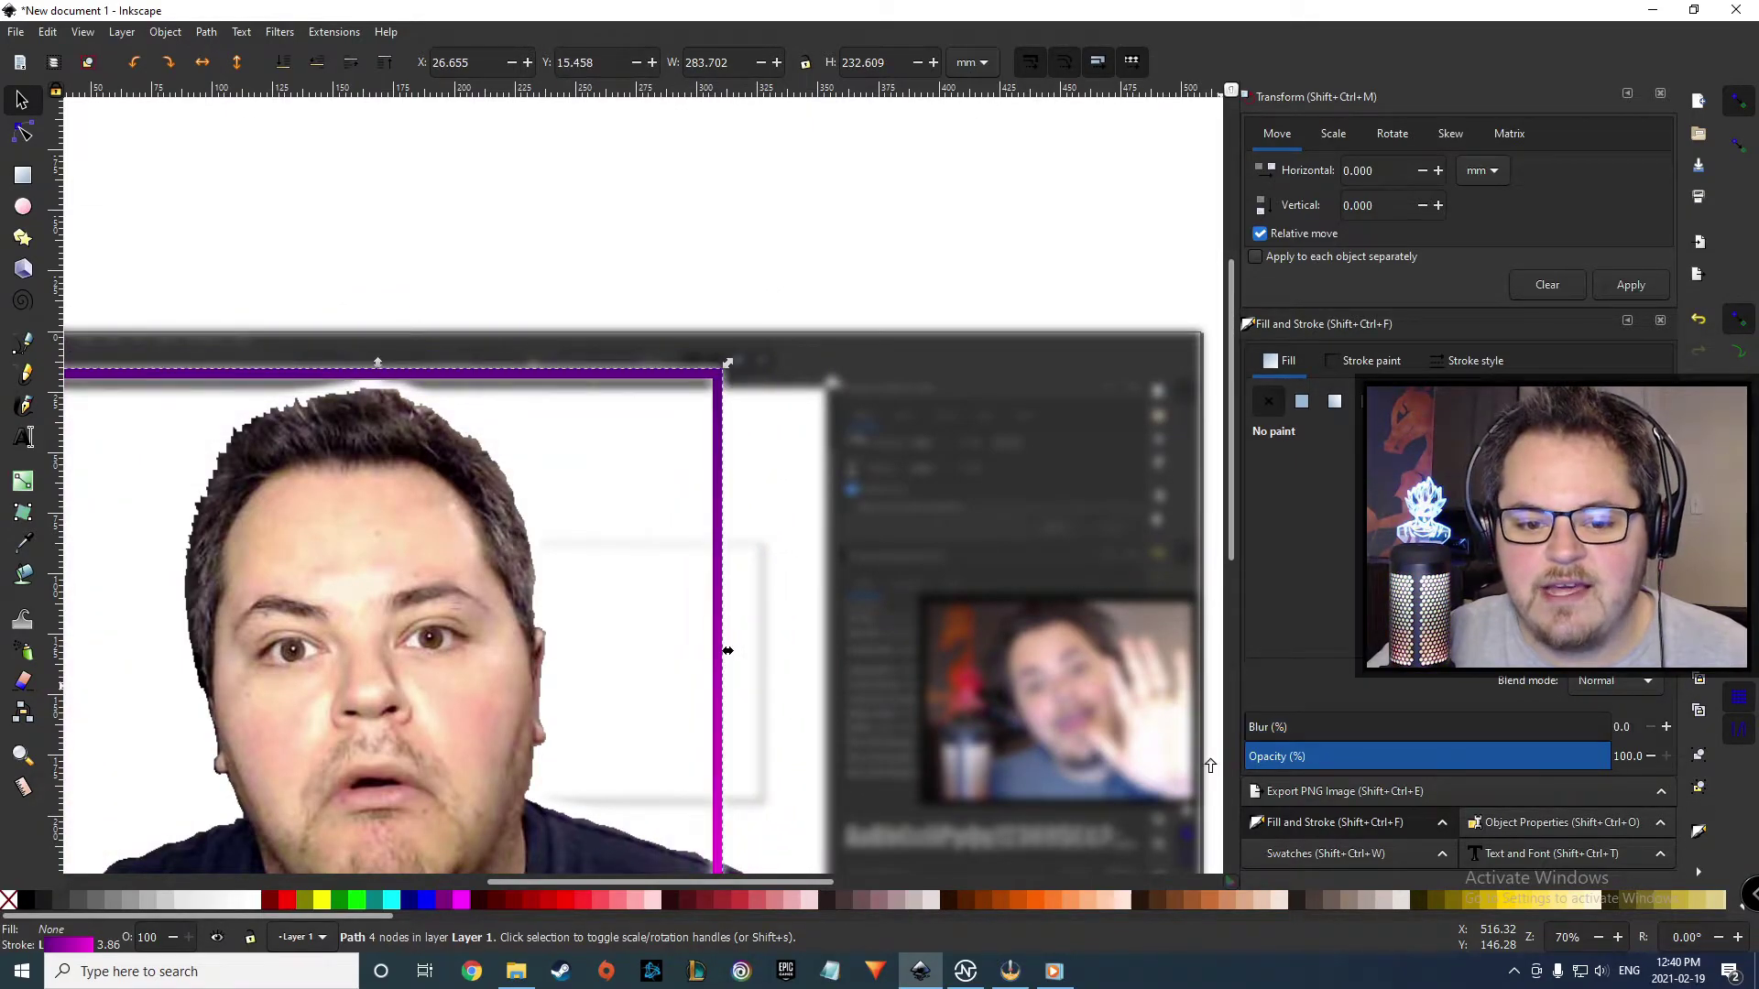
pyautogui.click(857, 222)
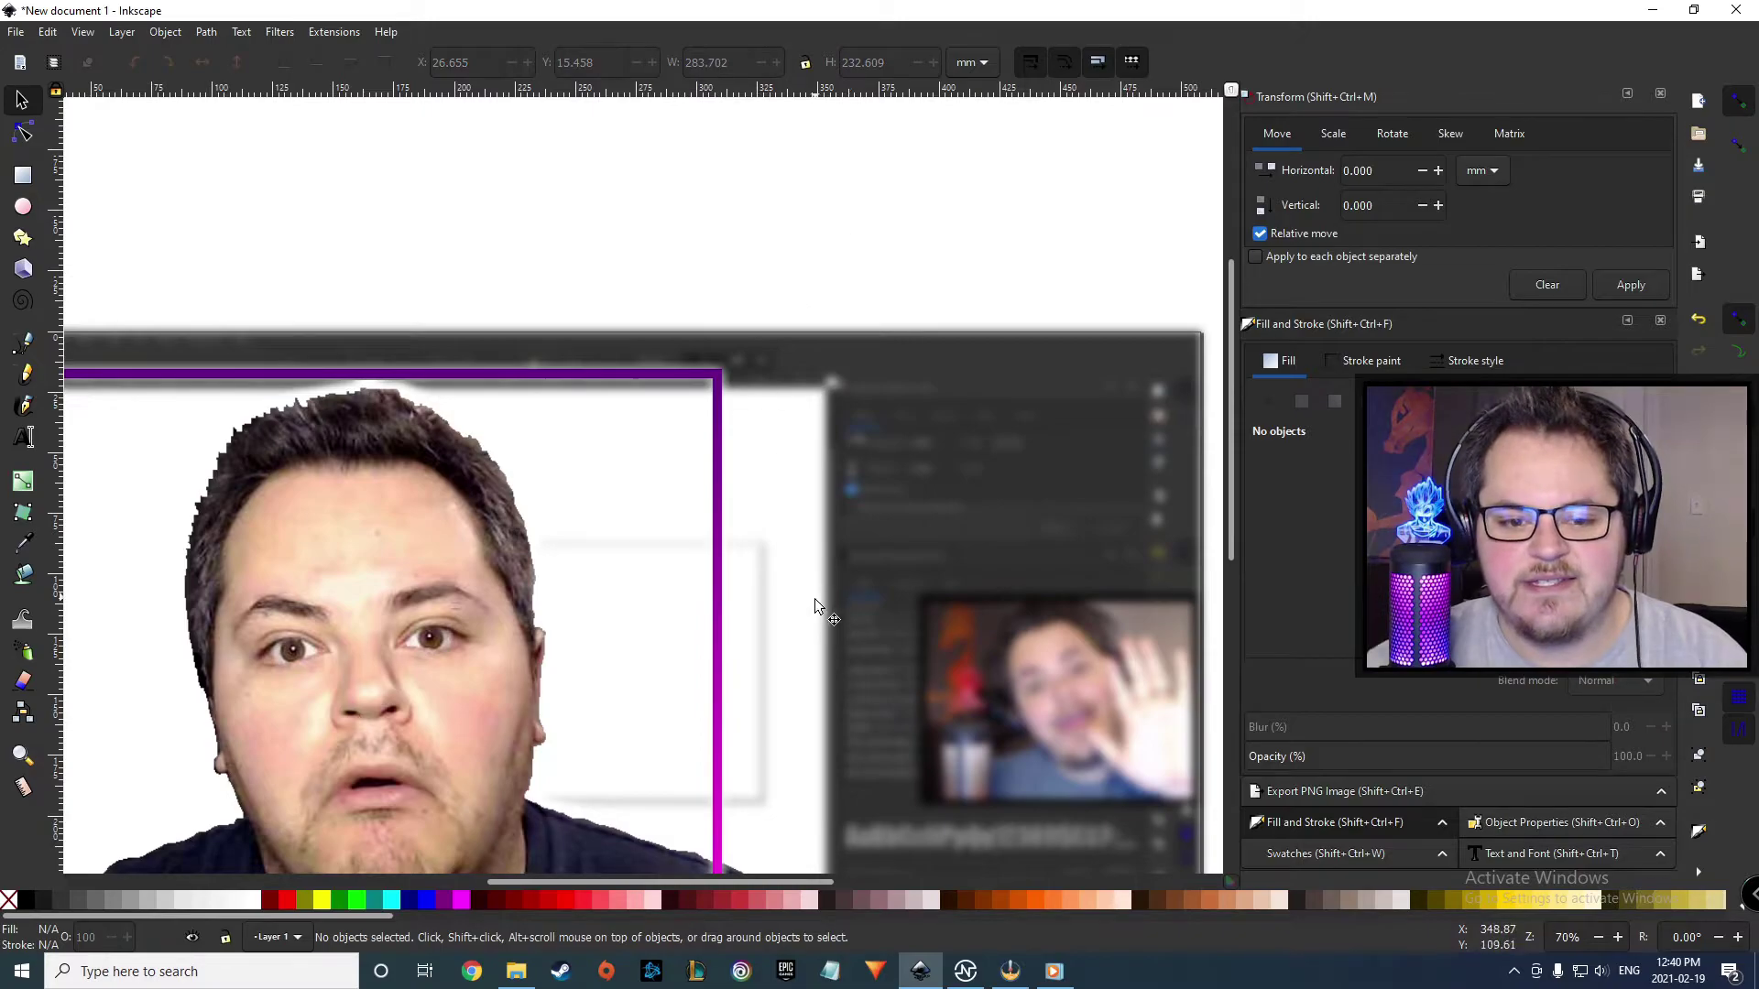
pyautogui.scroll(-1, 816, 601)
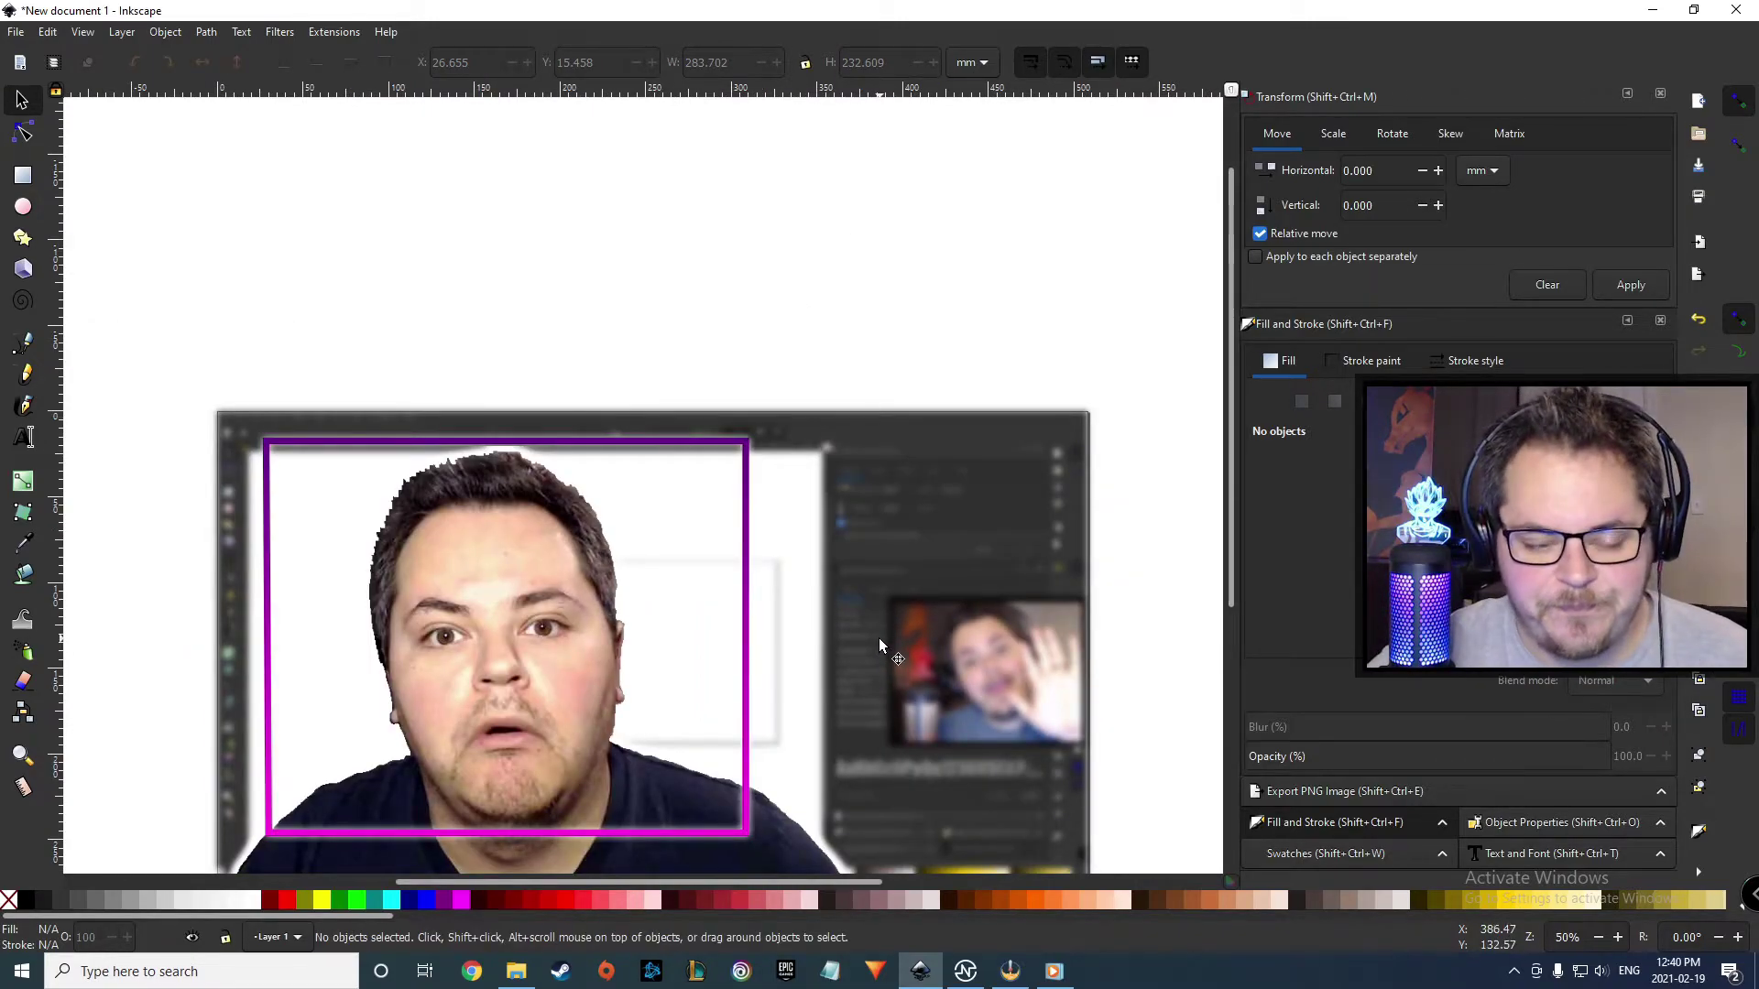
pyautogui.scroll(-4, 878, 646)
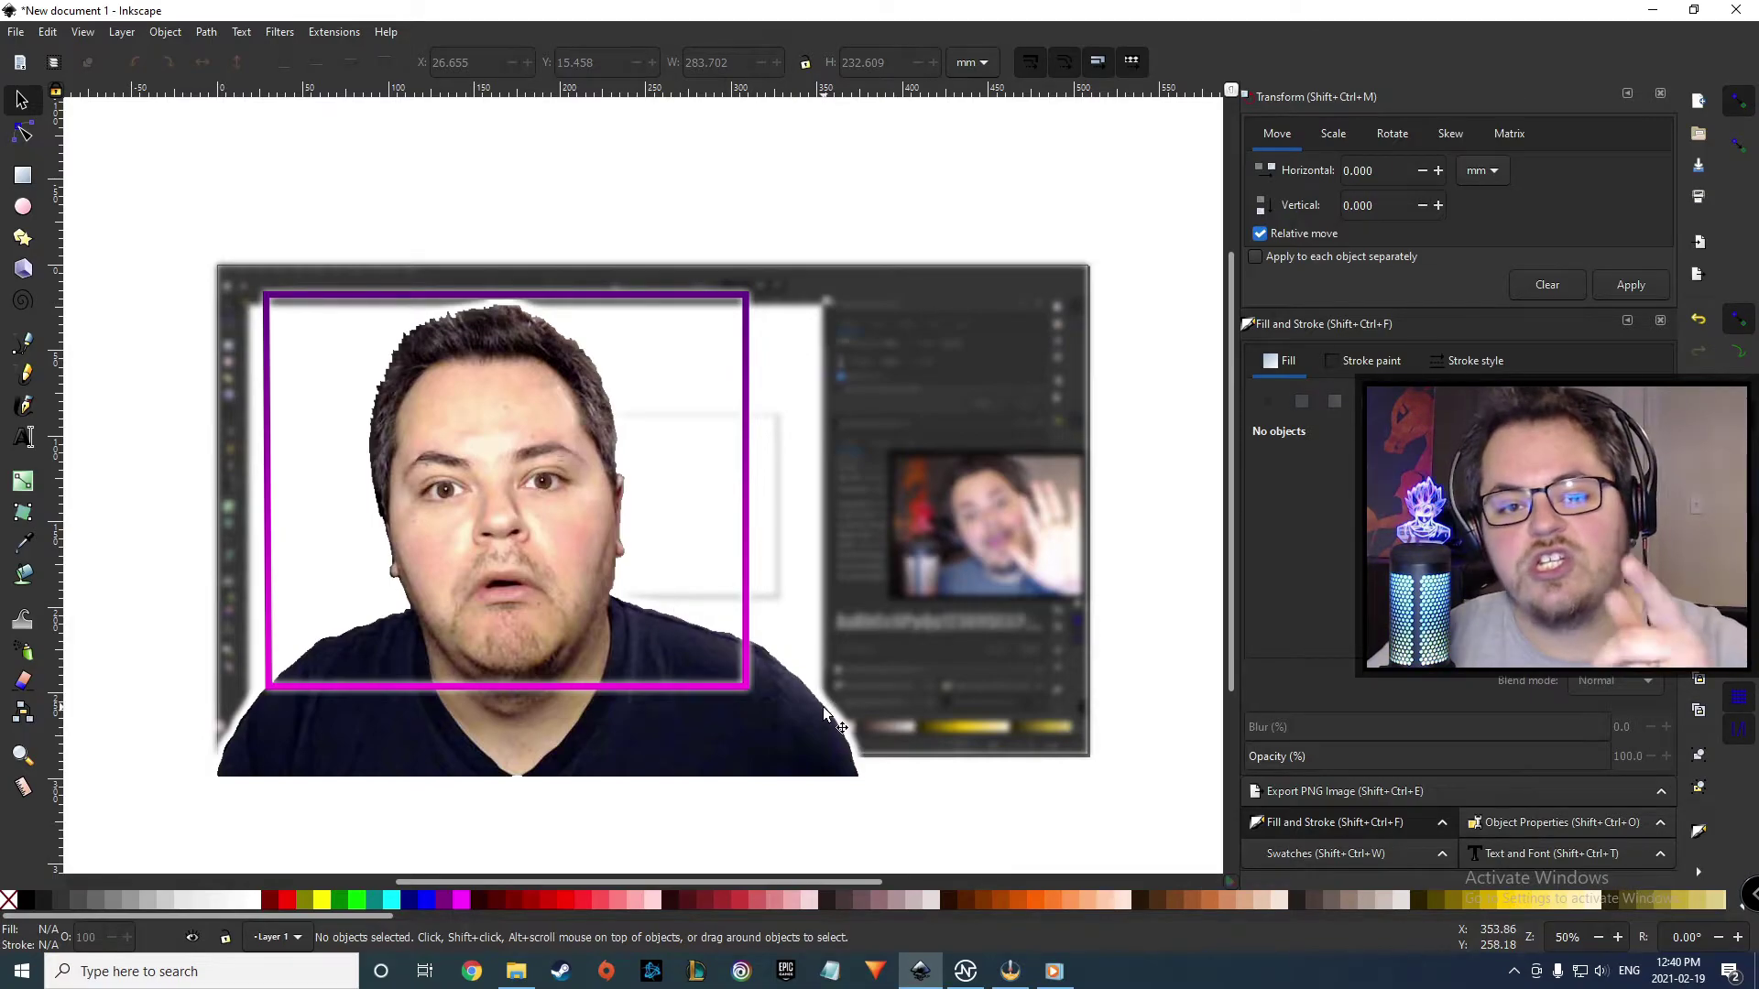
# - Start a Bezier path at the portrait's left shoulder edge, running diagonally across the frame's lower-left corner
pyautogui.press('Escape')
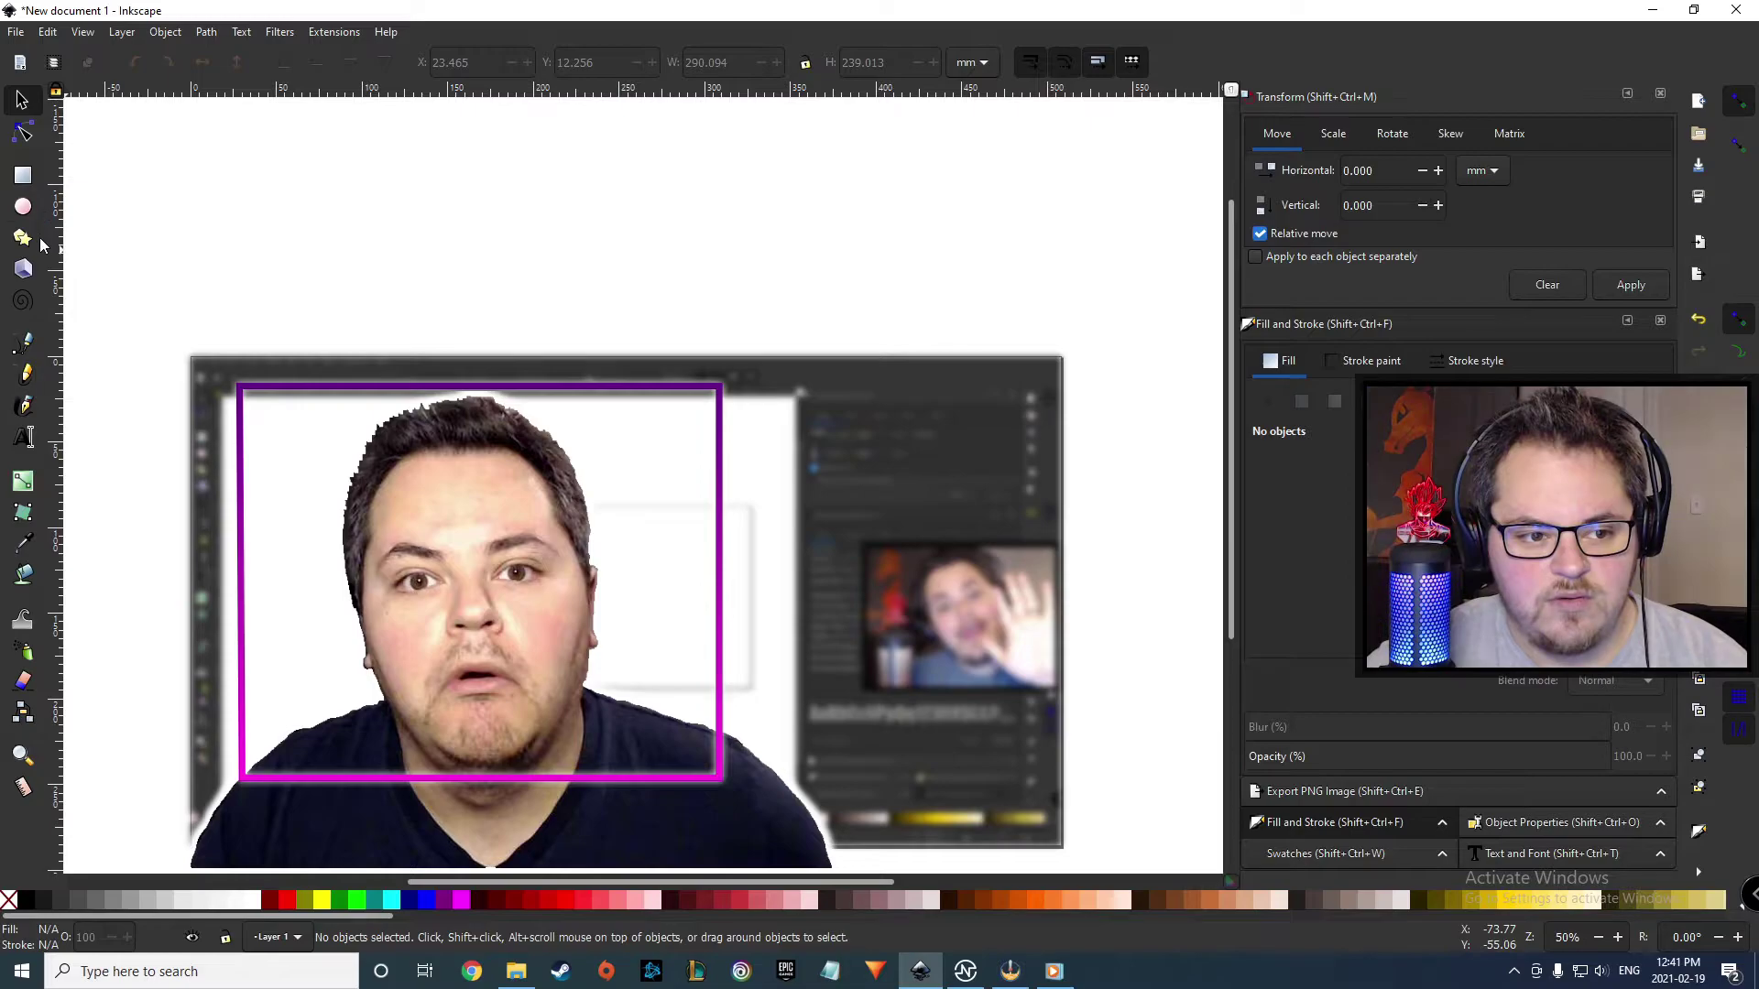
pyautogui.click(24, 346)
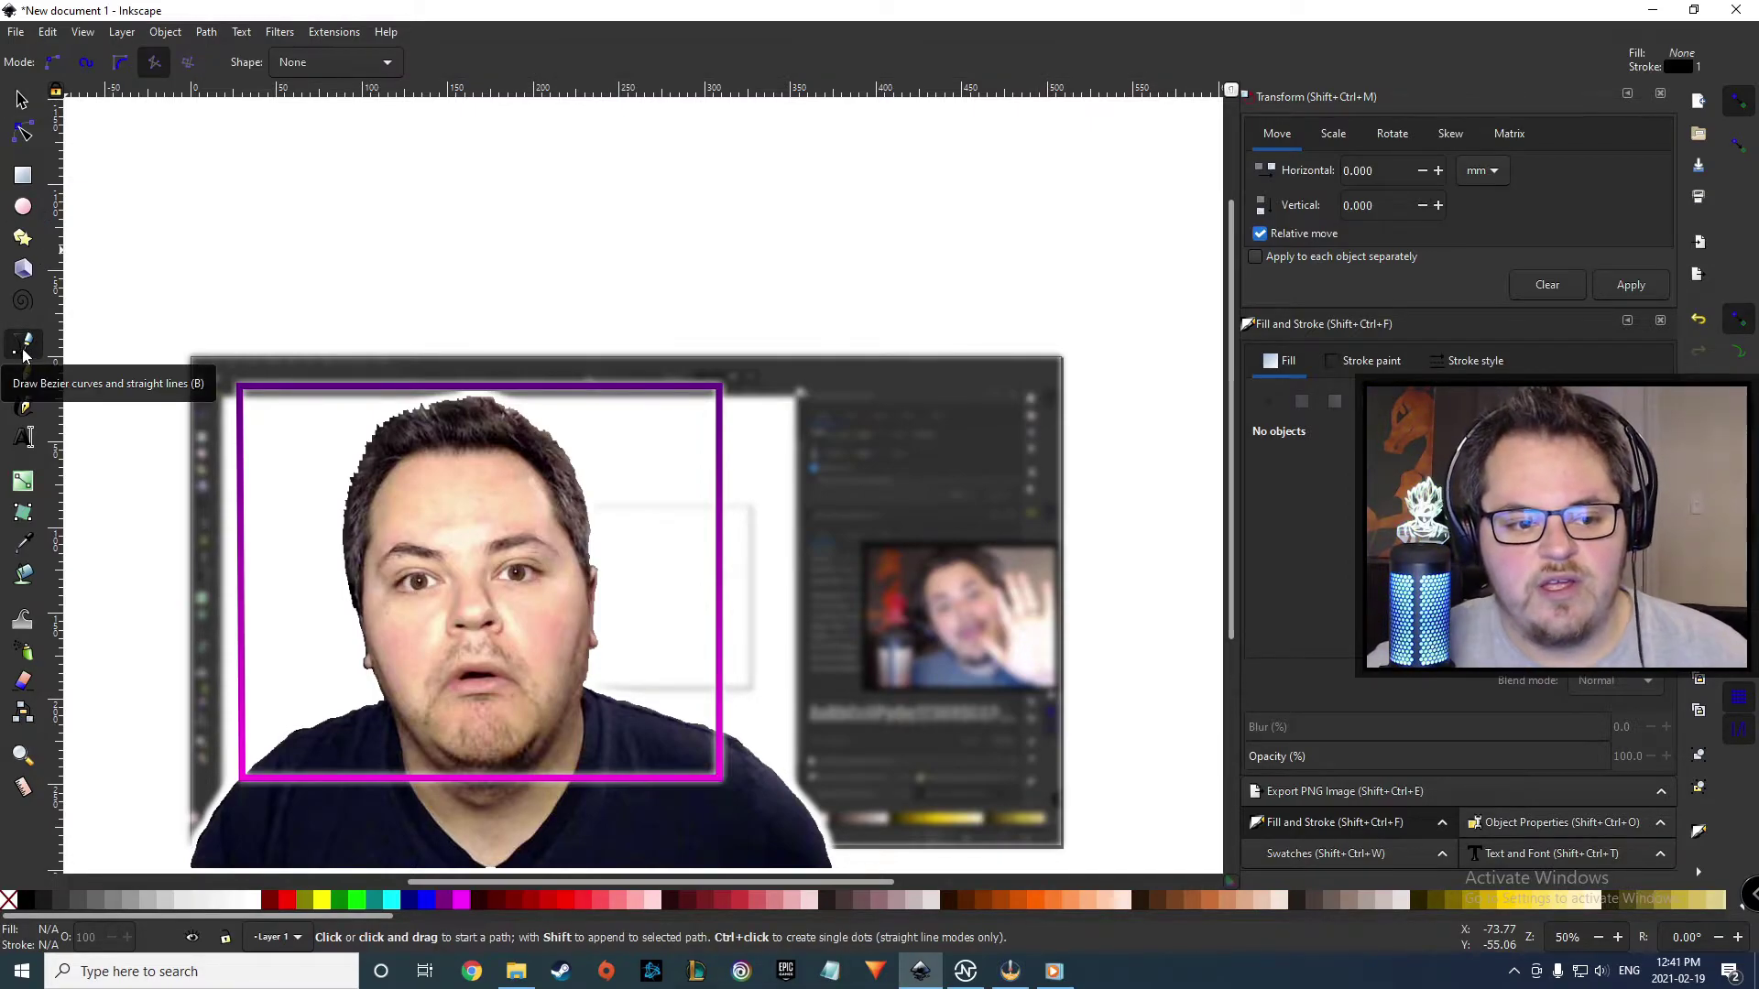
pyautogui.scroll(4, 252, 790)
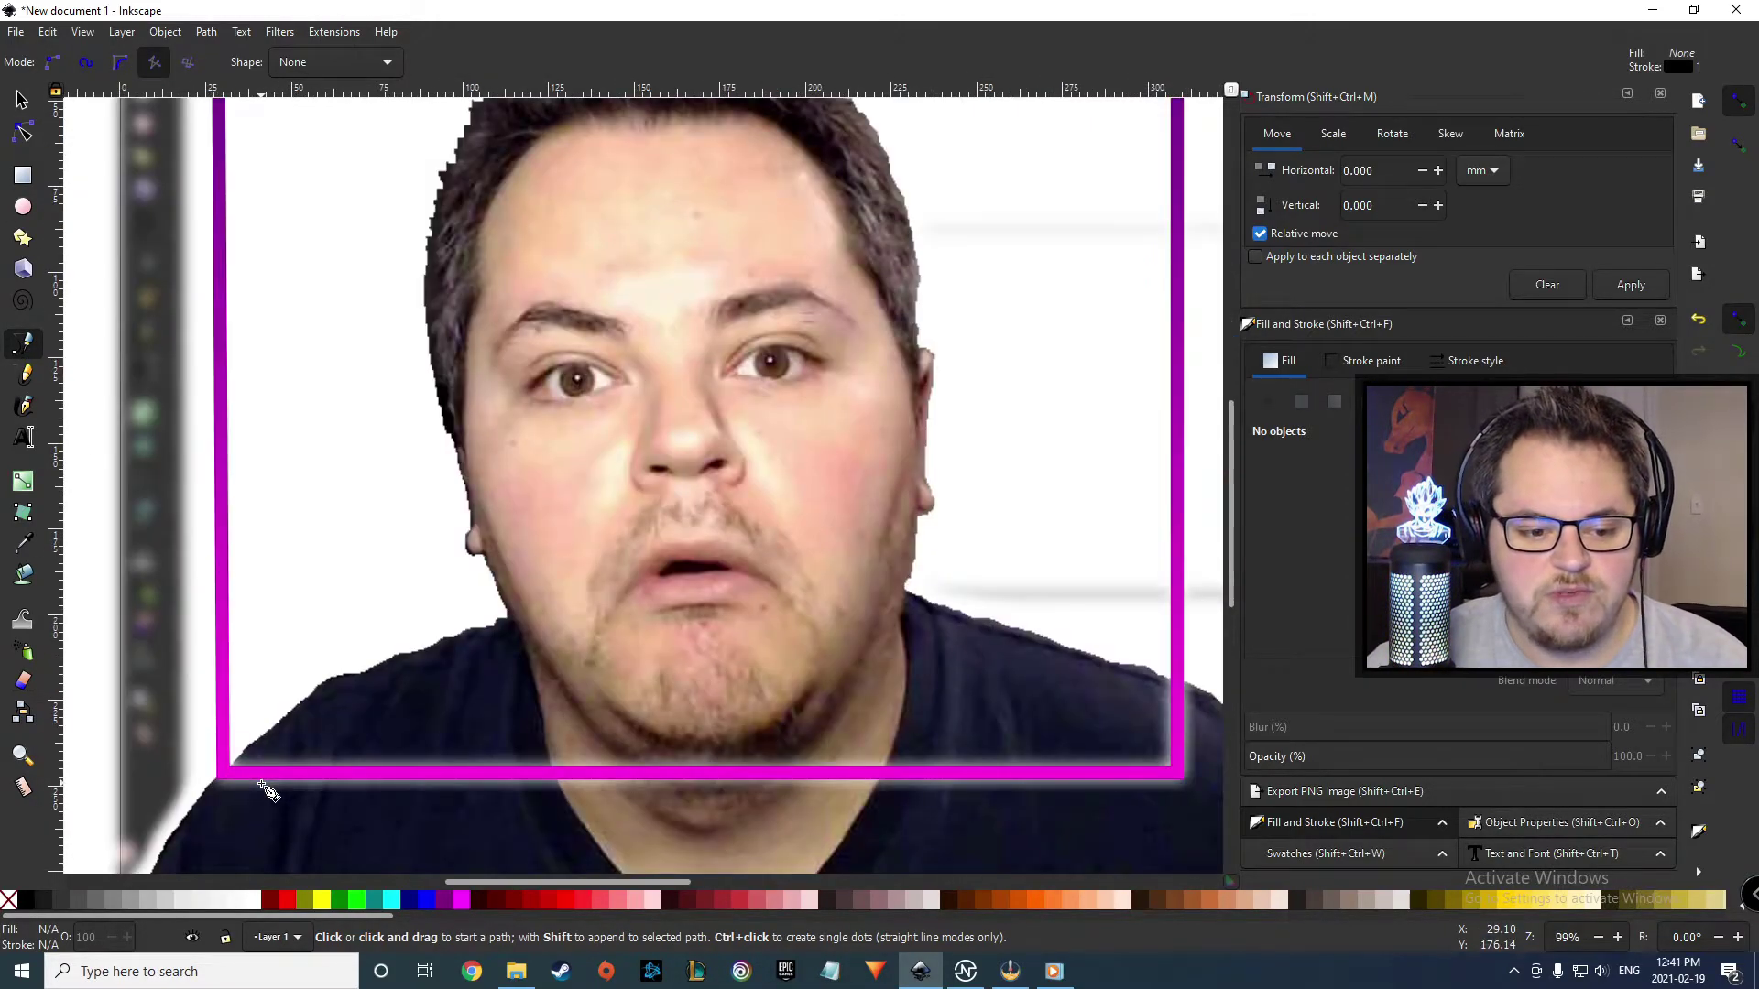
pyautogui.scroll(1, 245, 784)
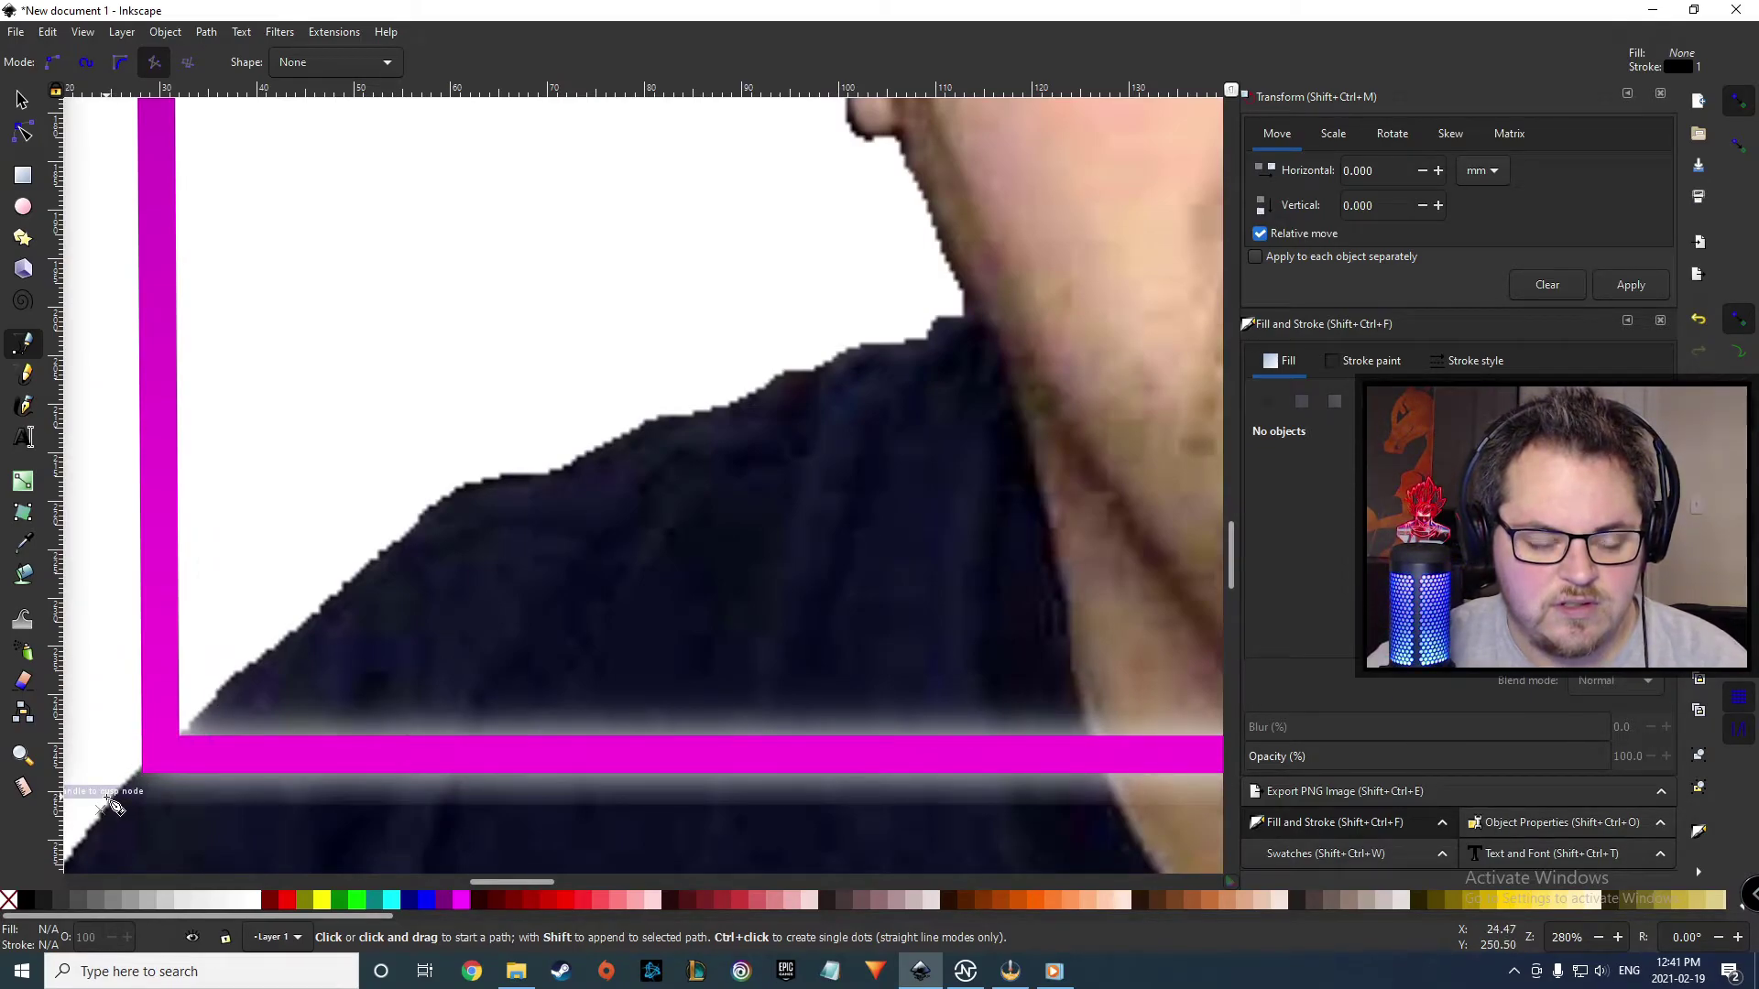
pyautogui.click(107, 799)
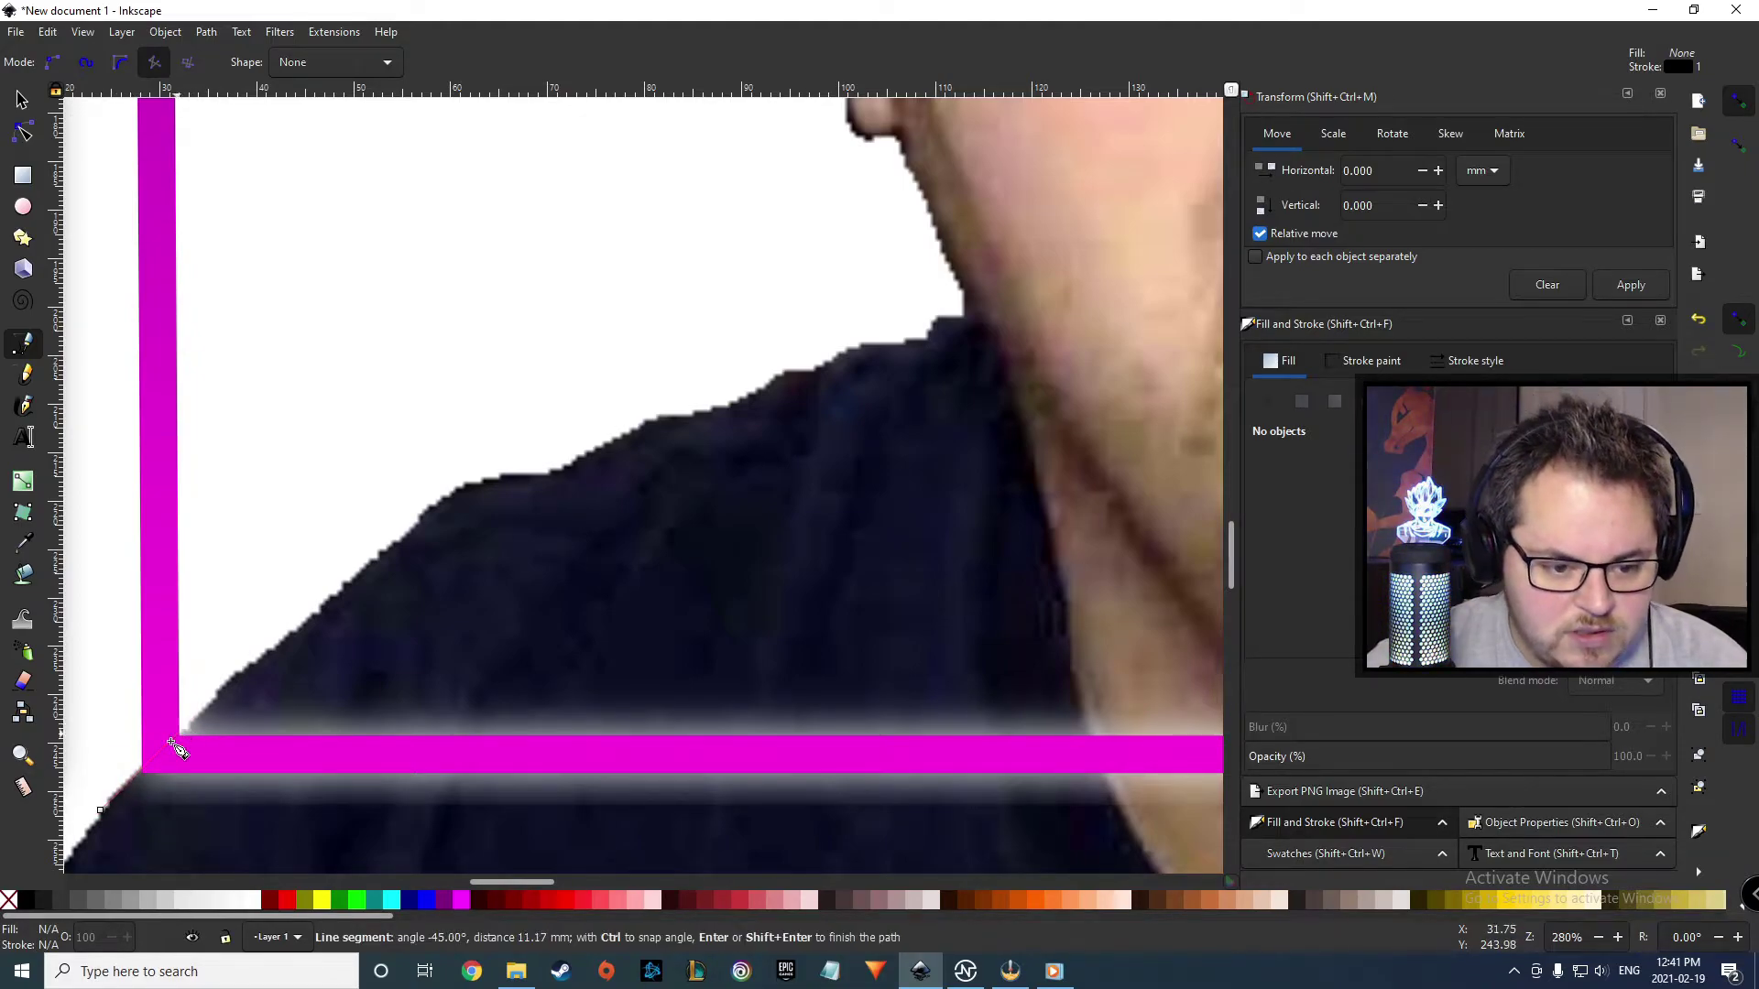
pyautogui.click(223, 688)
# - Extend the path across the chest and trace the right shoulder edge past the frame's vertical side with three nodes
pyautogui.scroll(-6, 493, 656)
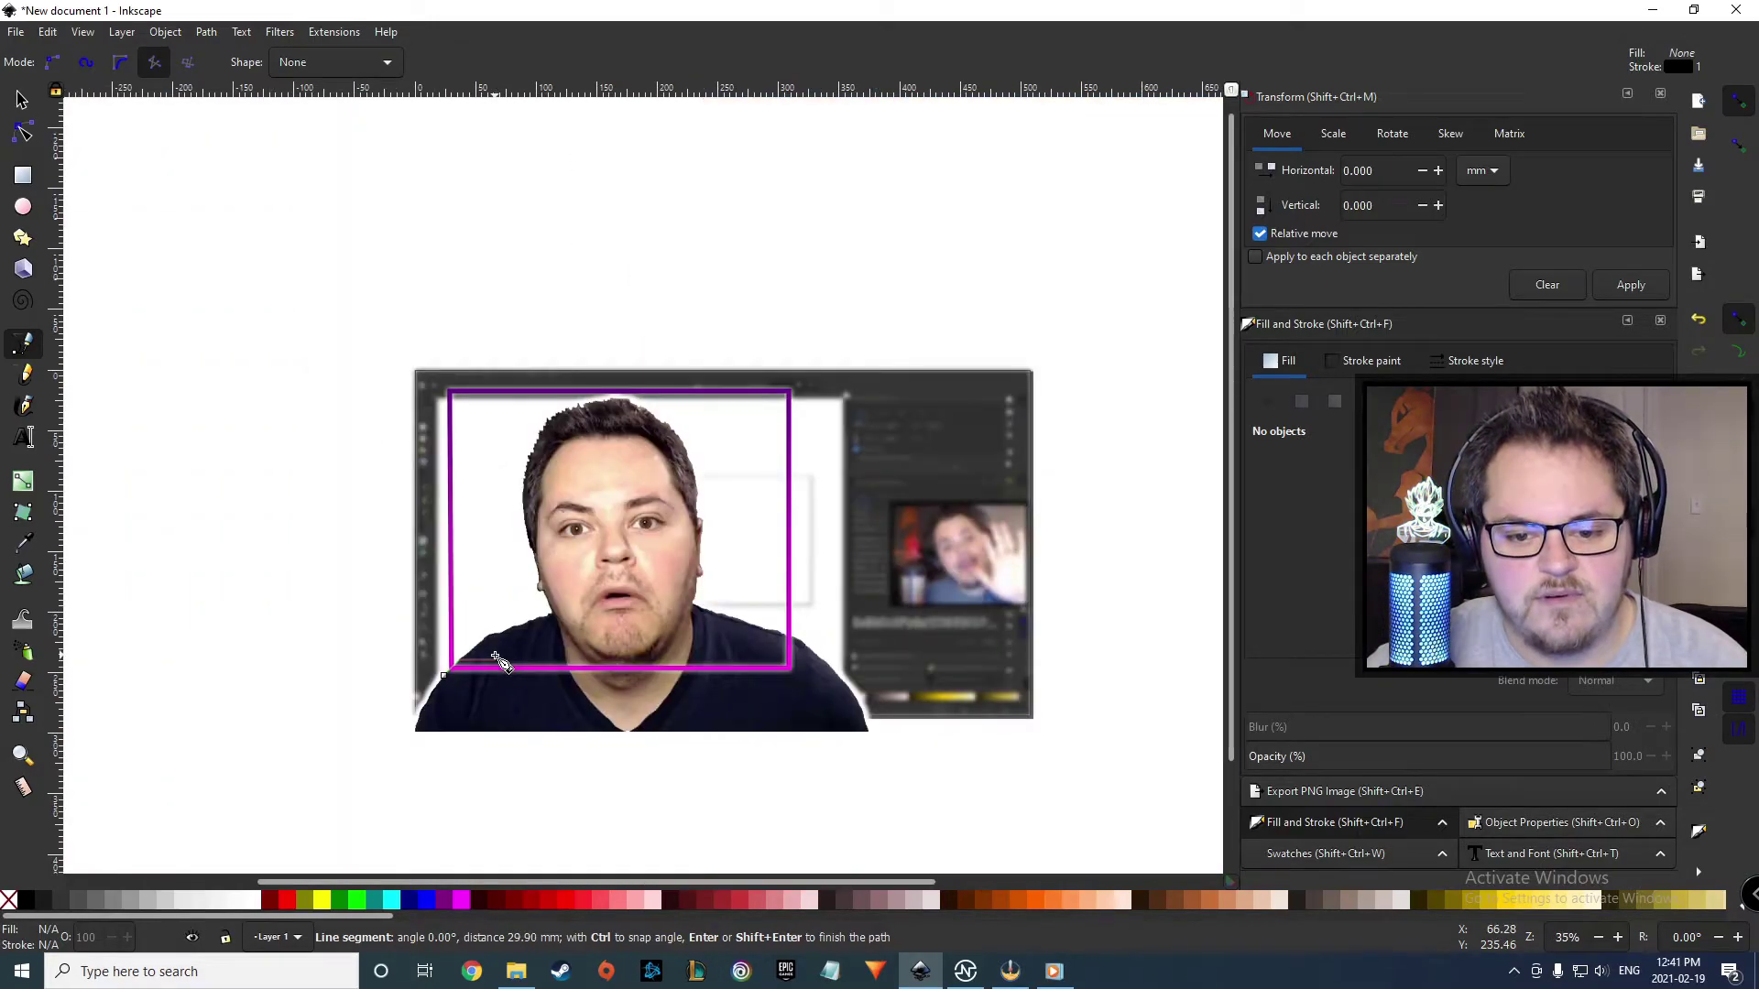
pyautogui.scroll(2, 633, 656)
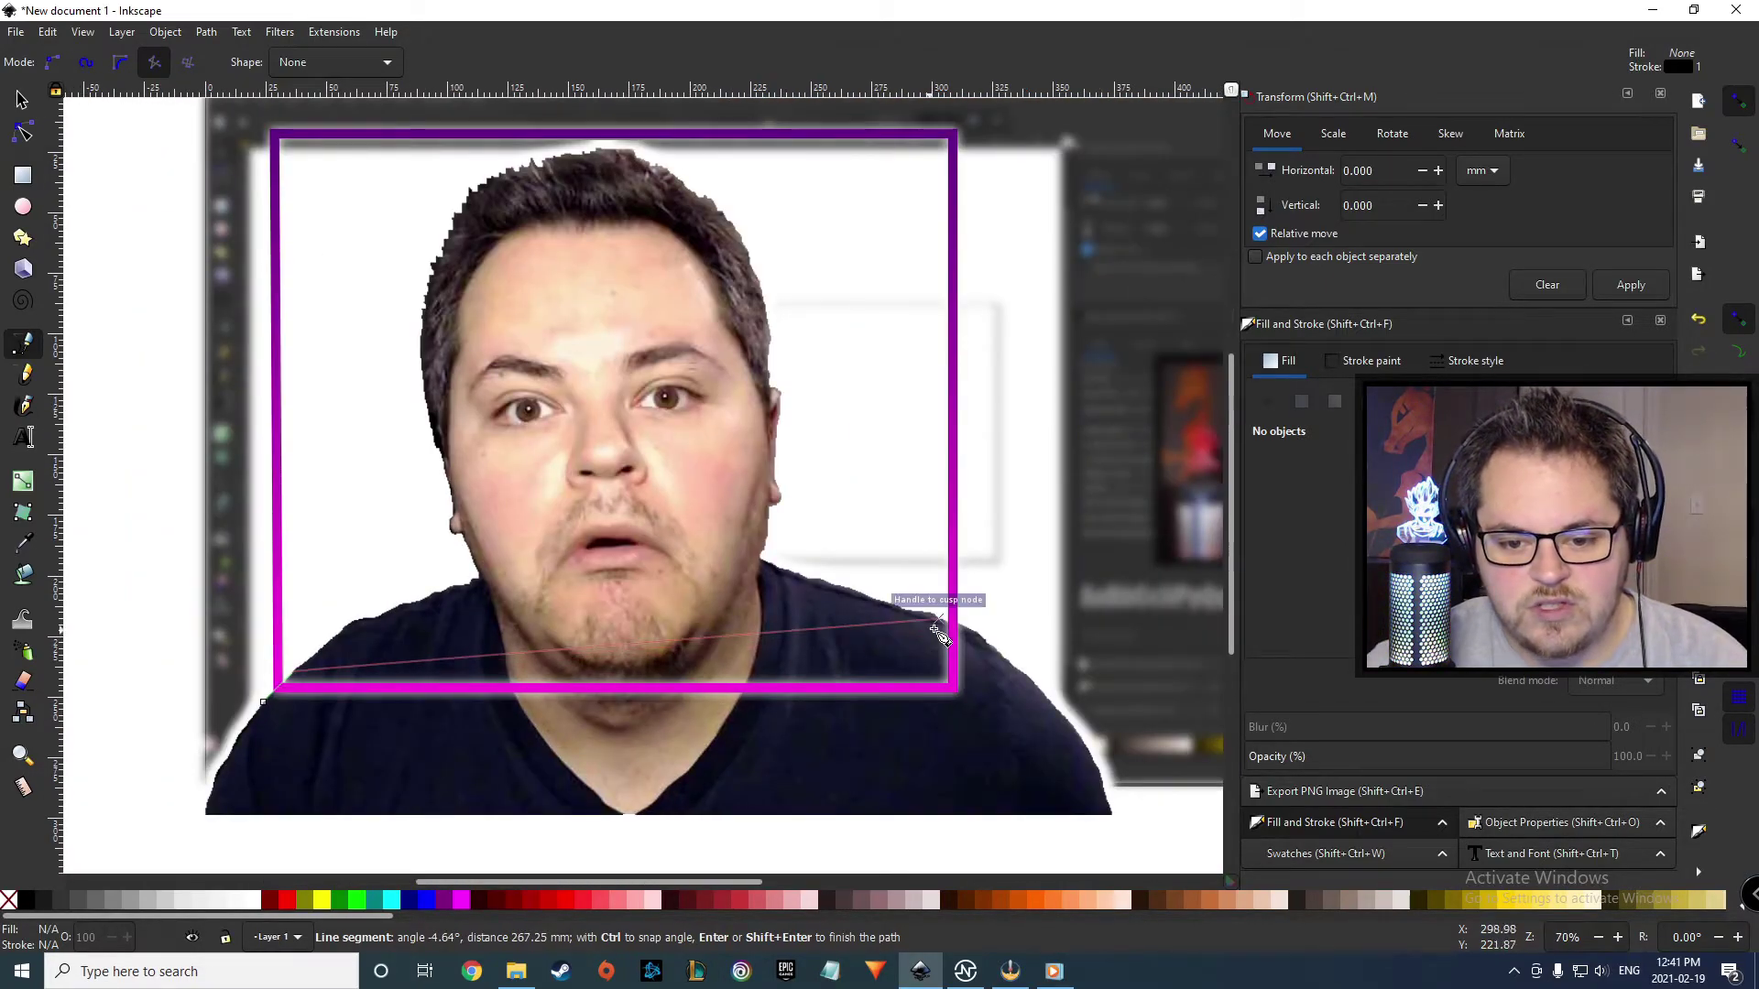
pyautogui.scroll(2, 941, 632)
pyautogui.scroll(3, 944, 641)
pyautogui.scroll(-5, 947, 660)
pyautogui.scroll(2, 953, 642)
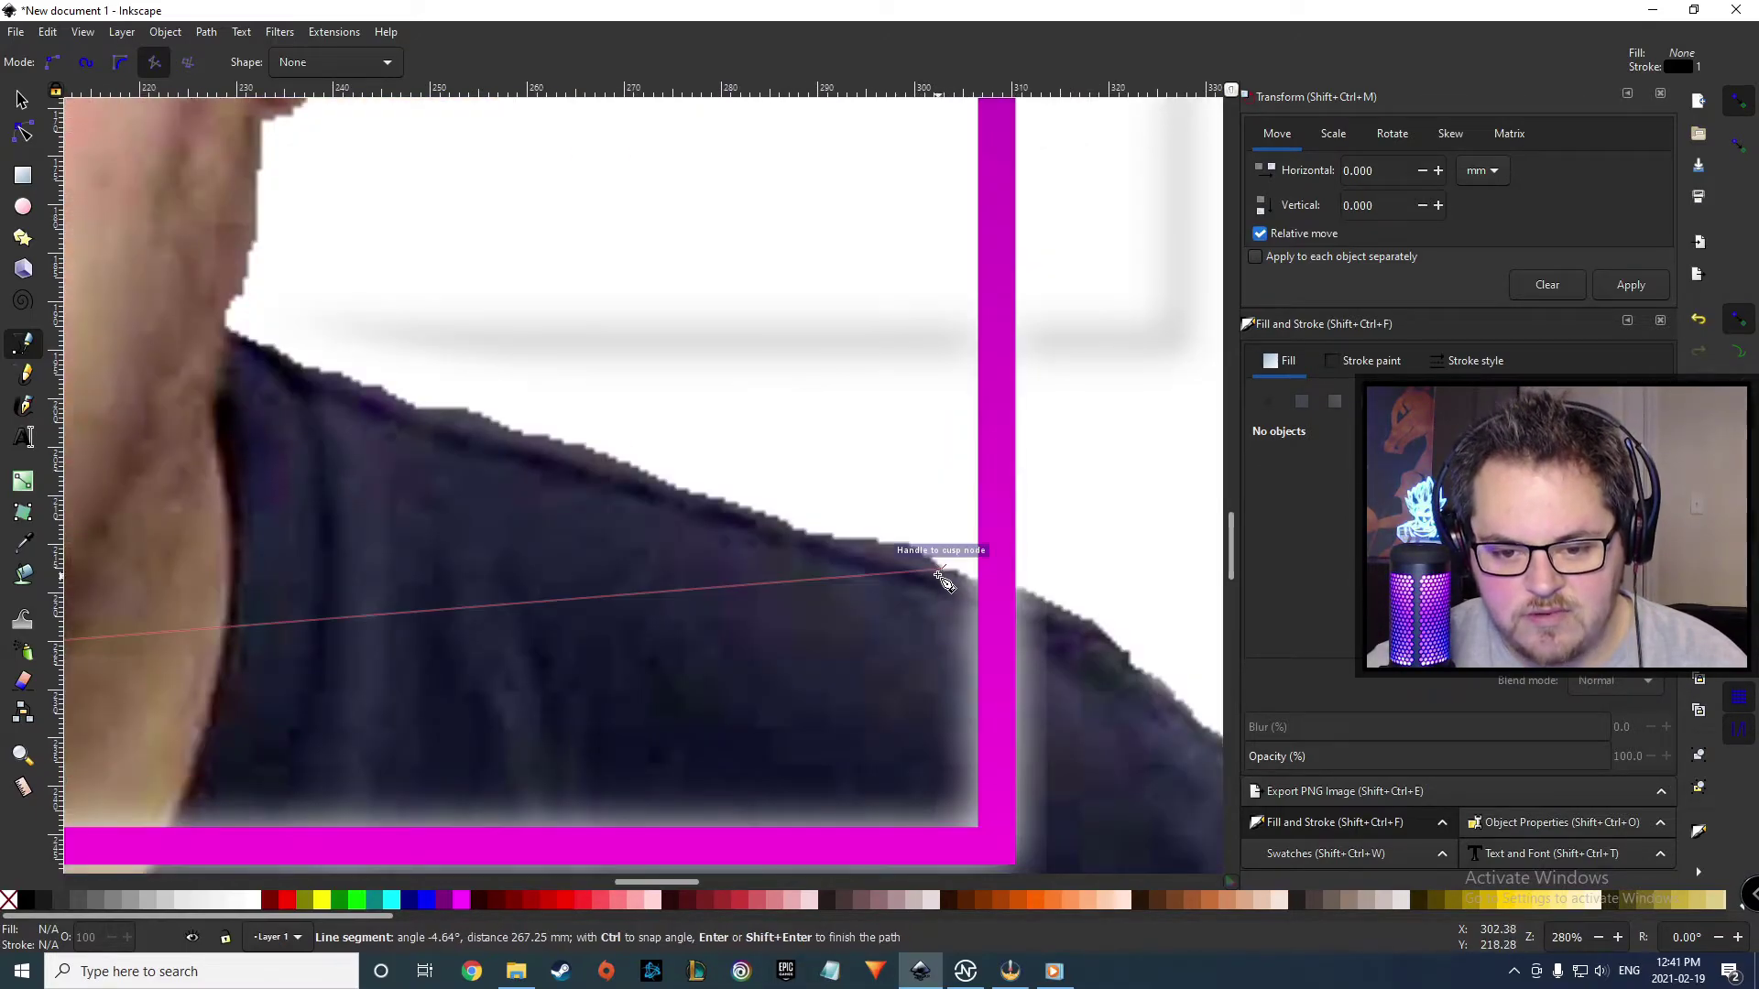
pyautogui.click(907, 550)
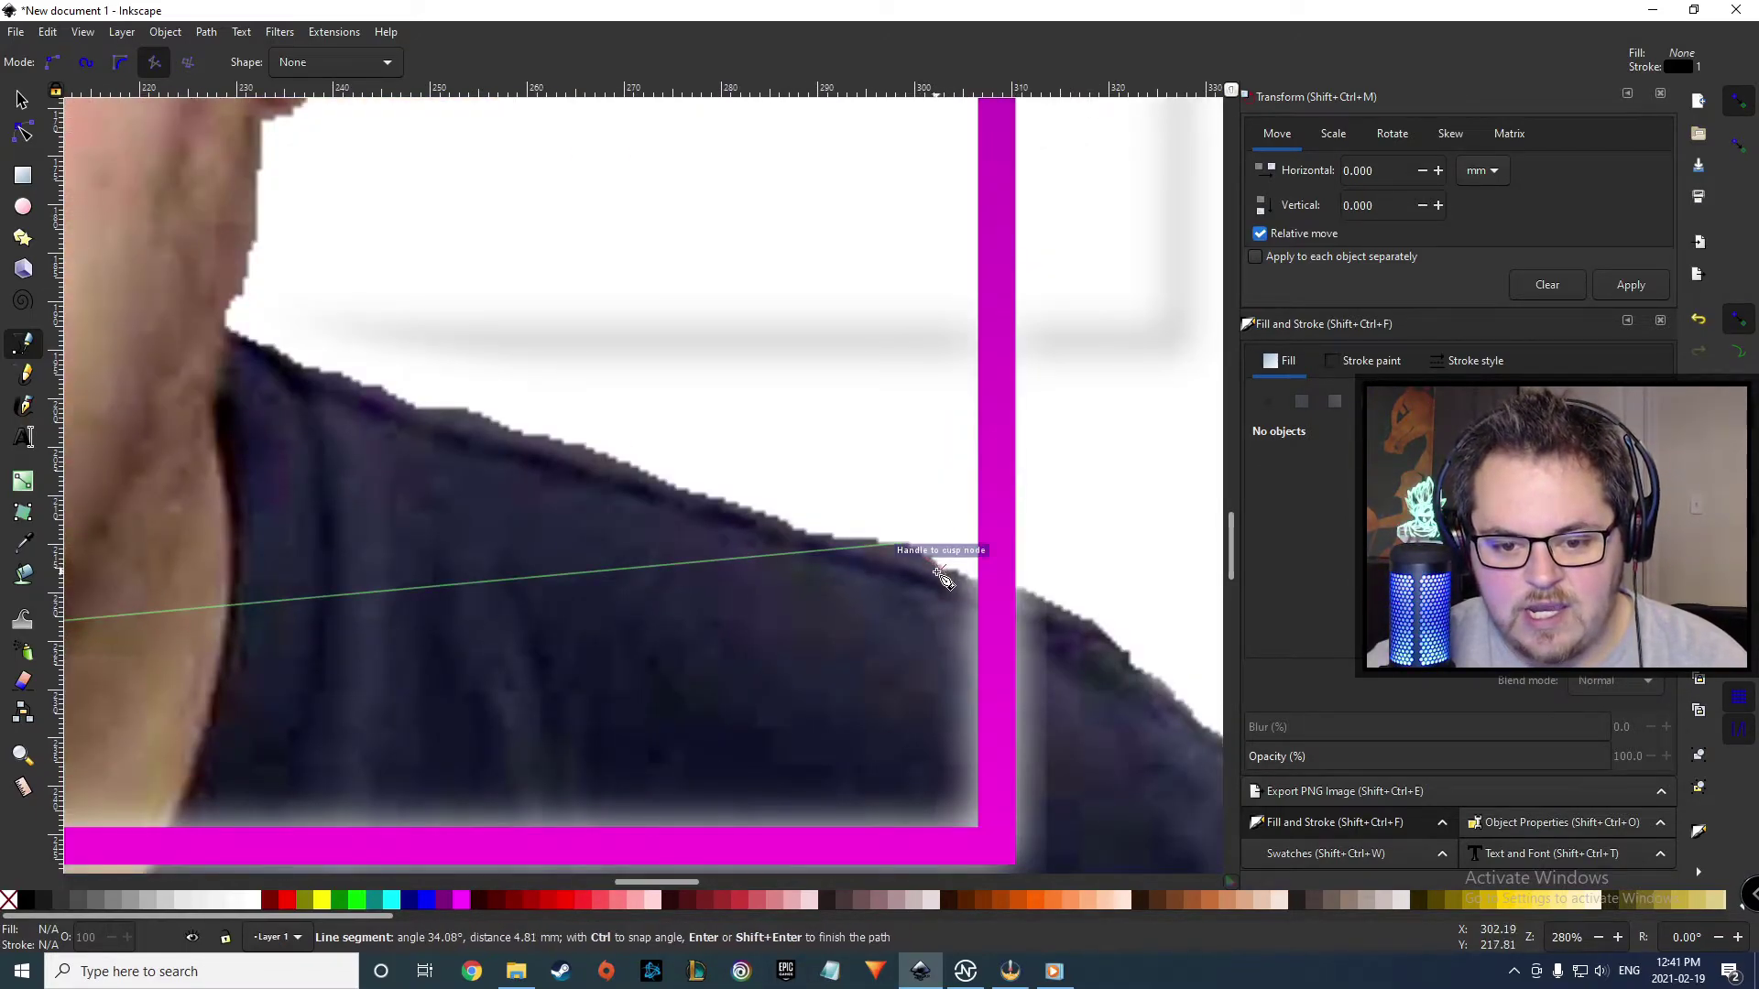
pyautogui.click(941, 572)
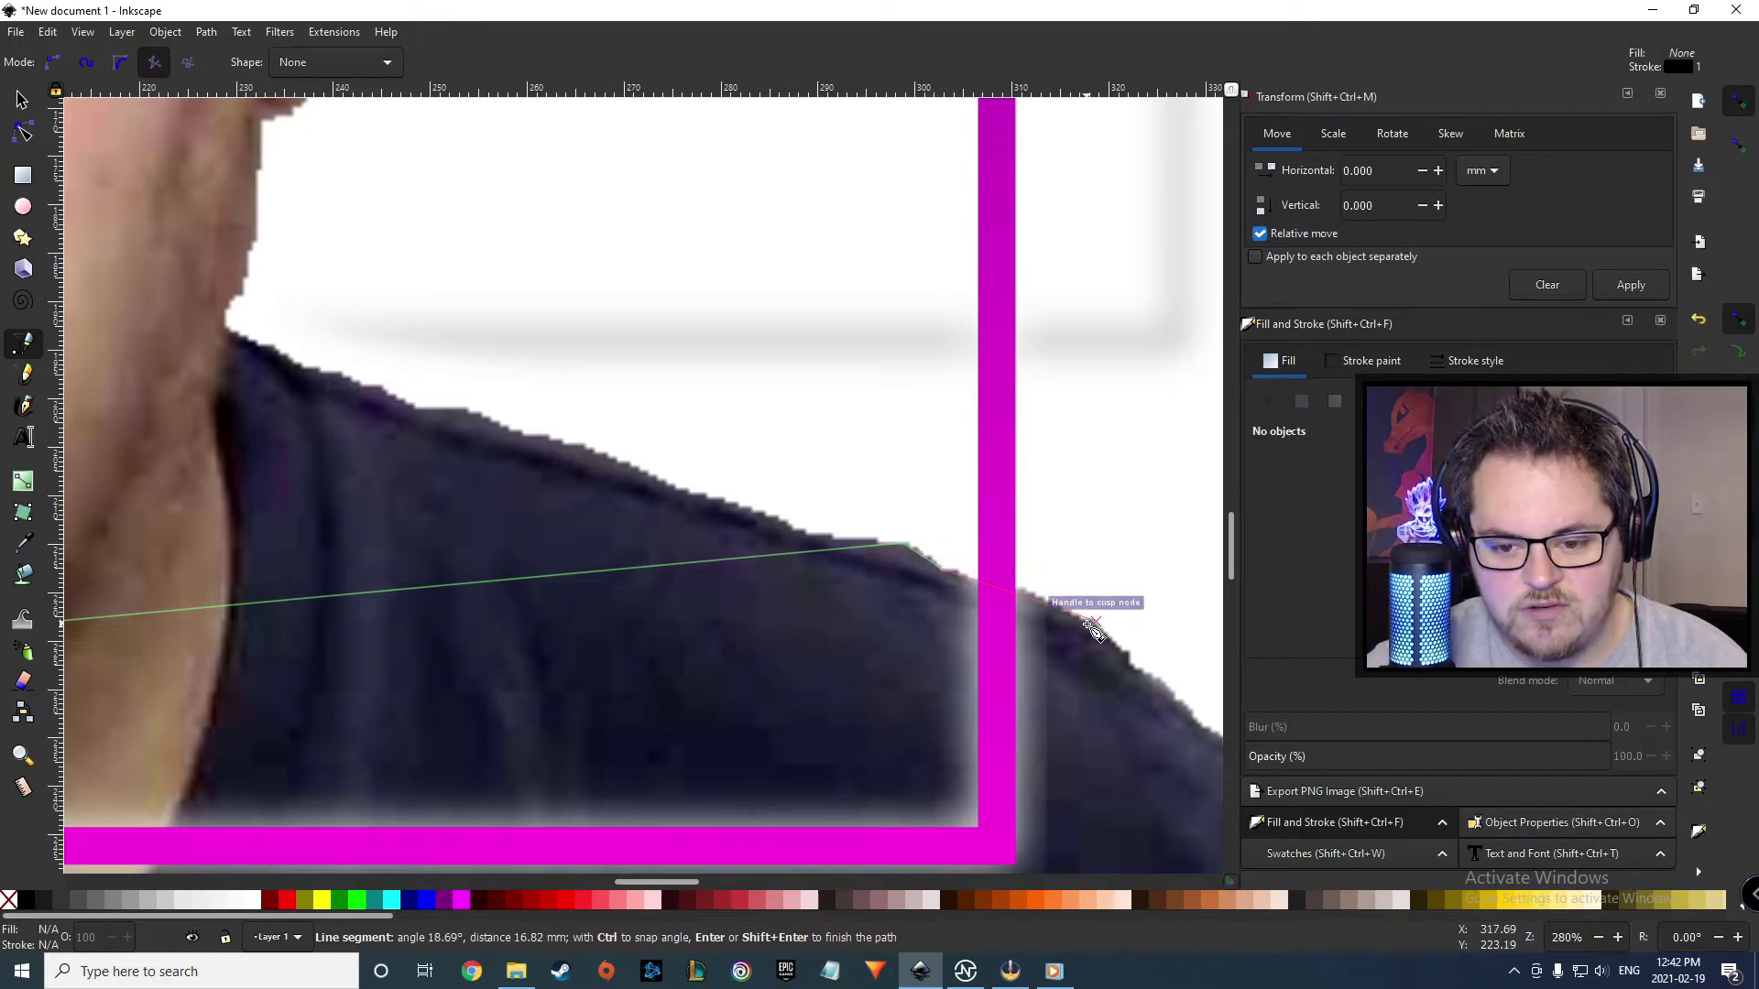
pyautogui.click(1096, 625)
# - Close the path with a corner below the frame's lower-right corner and a line back under the frame to the starting node
pyautogui.scroll(-5, 1097, 632)
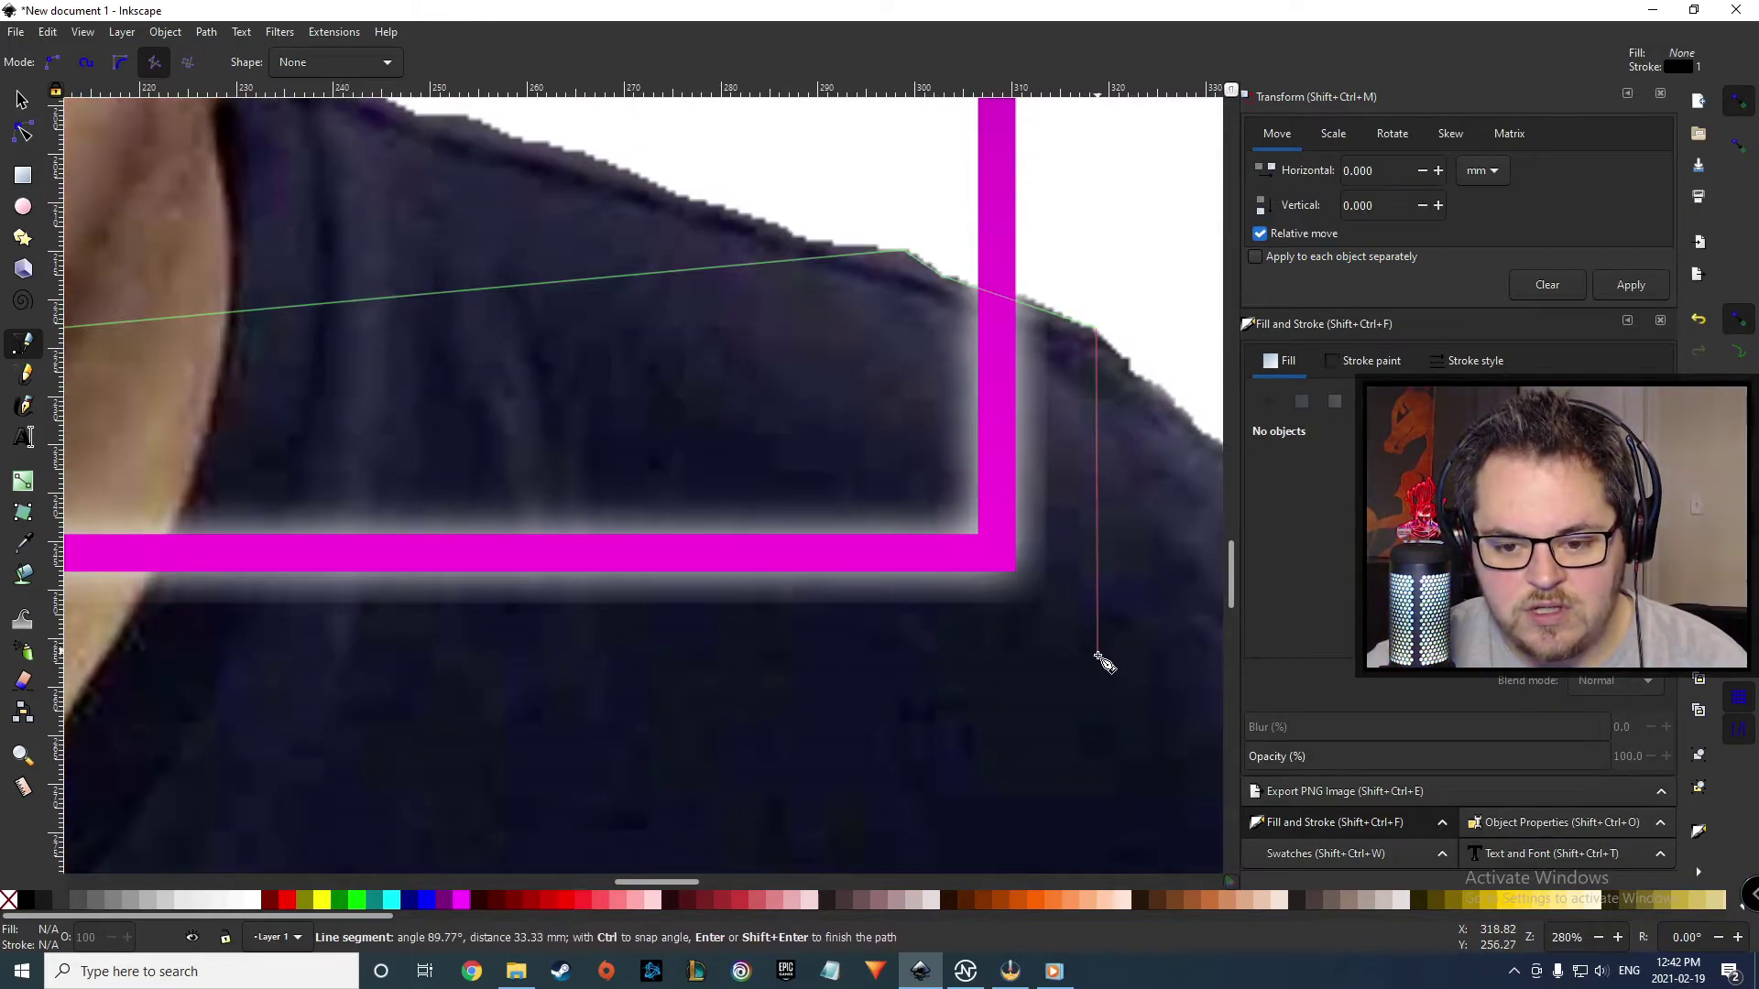
pyautogui.click(1098, 665)
pyautogui.scroll(-2, 648, 730)
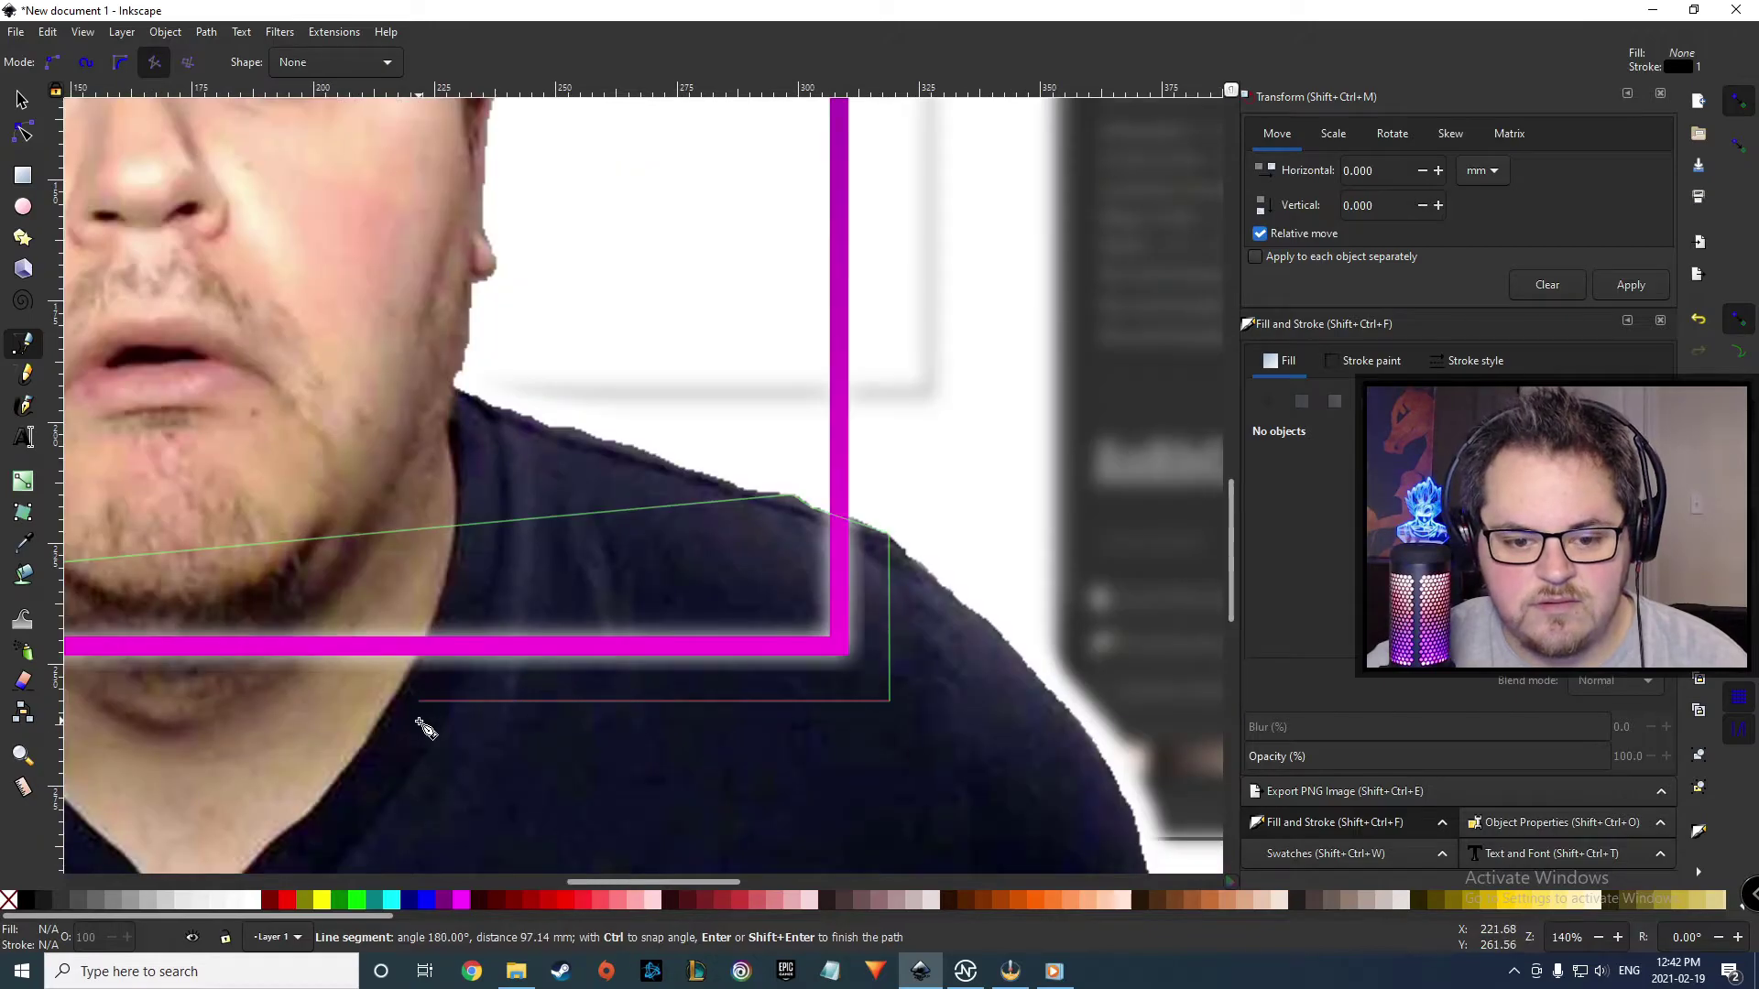
pyautogui.hscroll(-12, 403, 733)
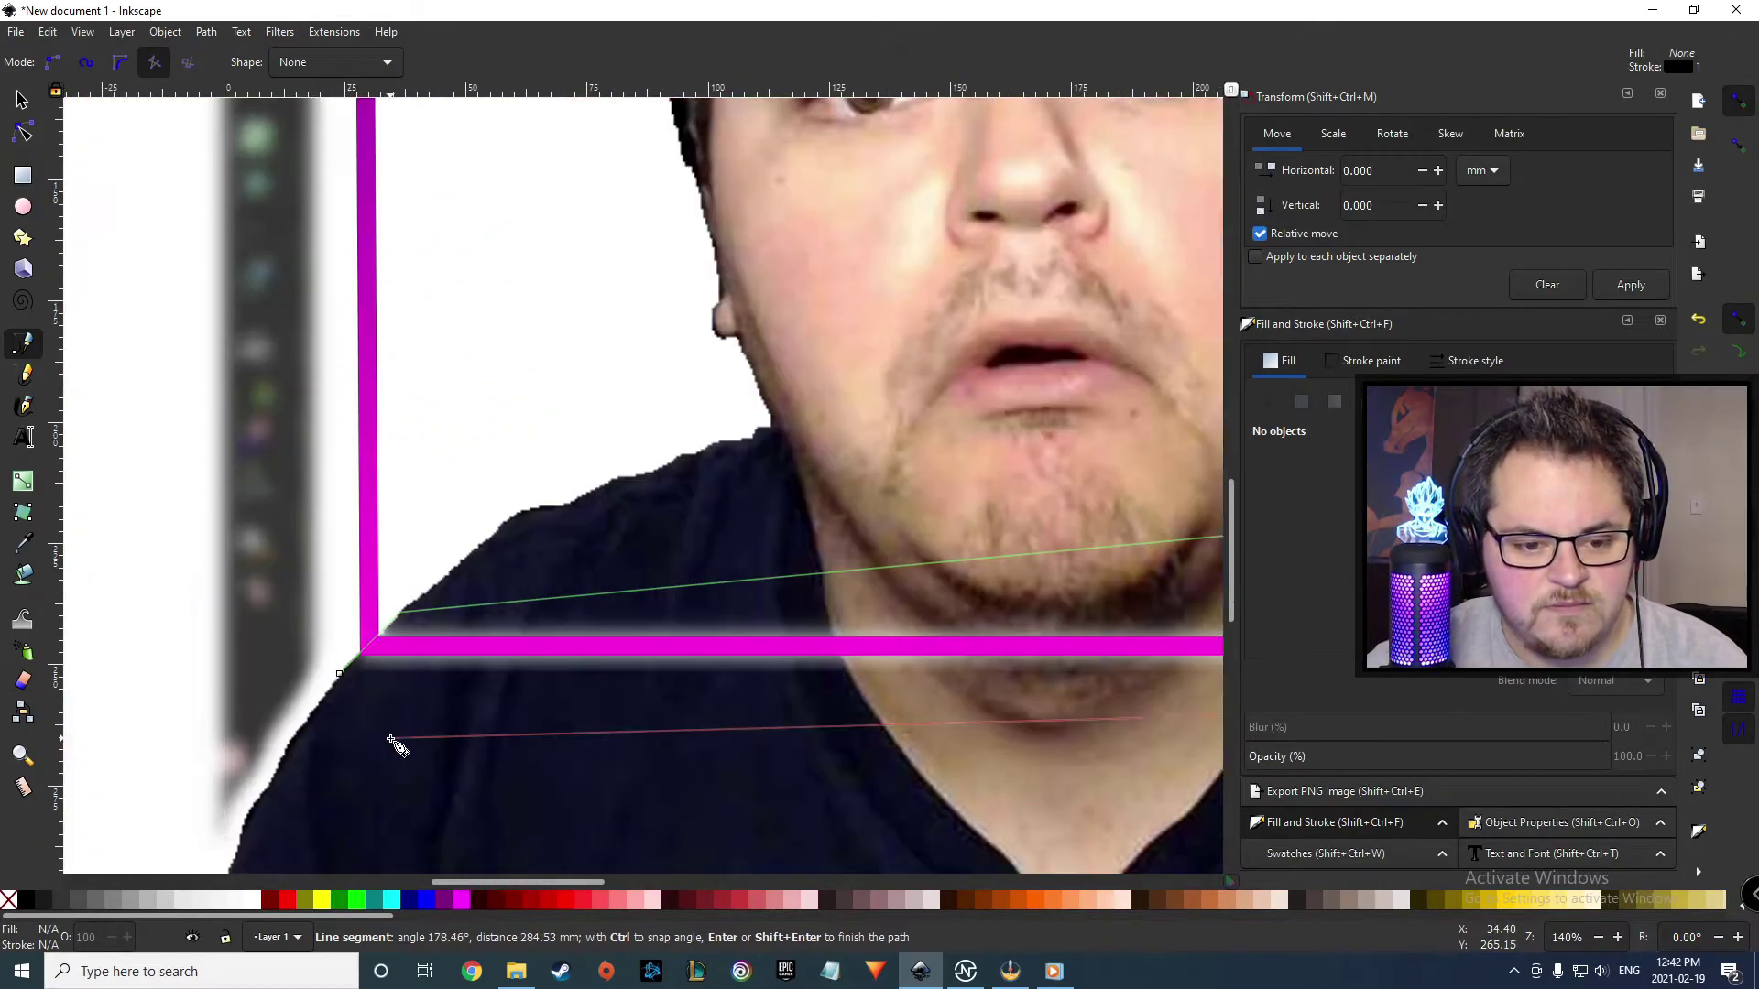
pyautogui.click(412, 674)
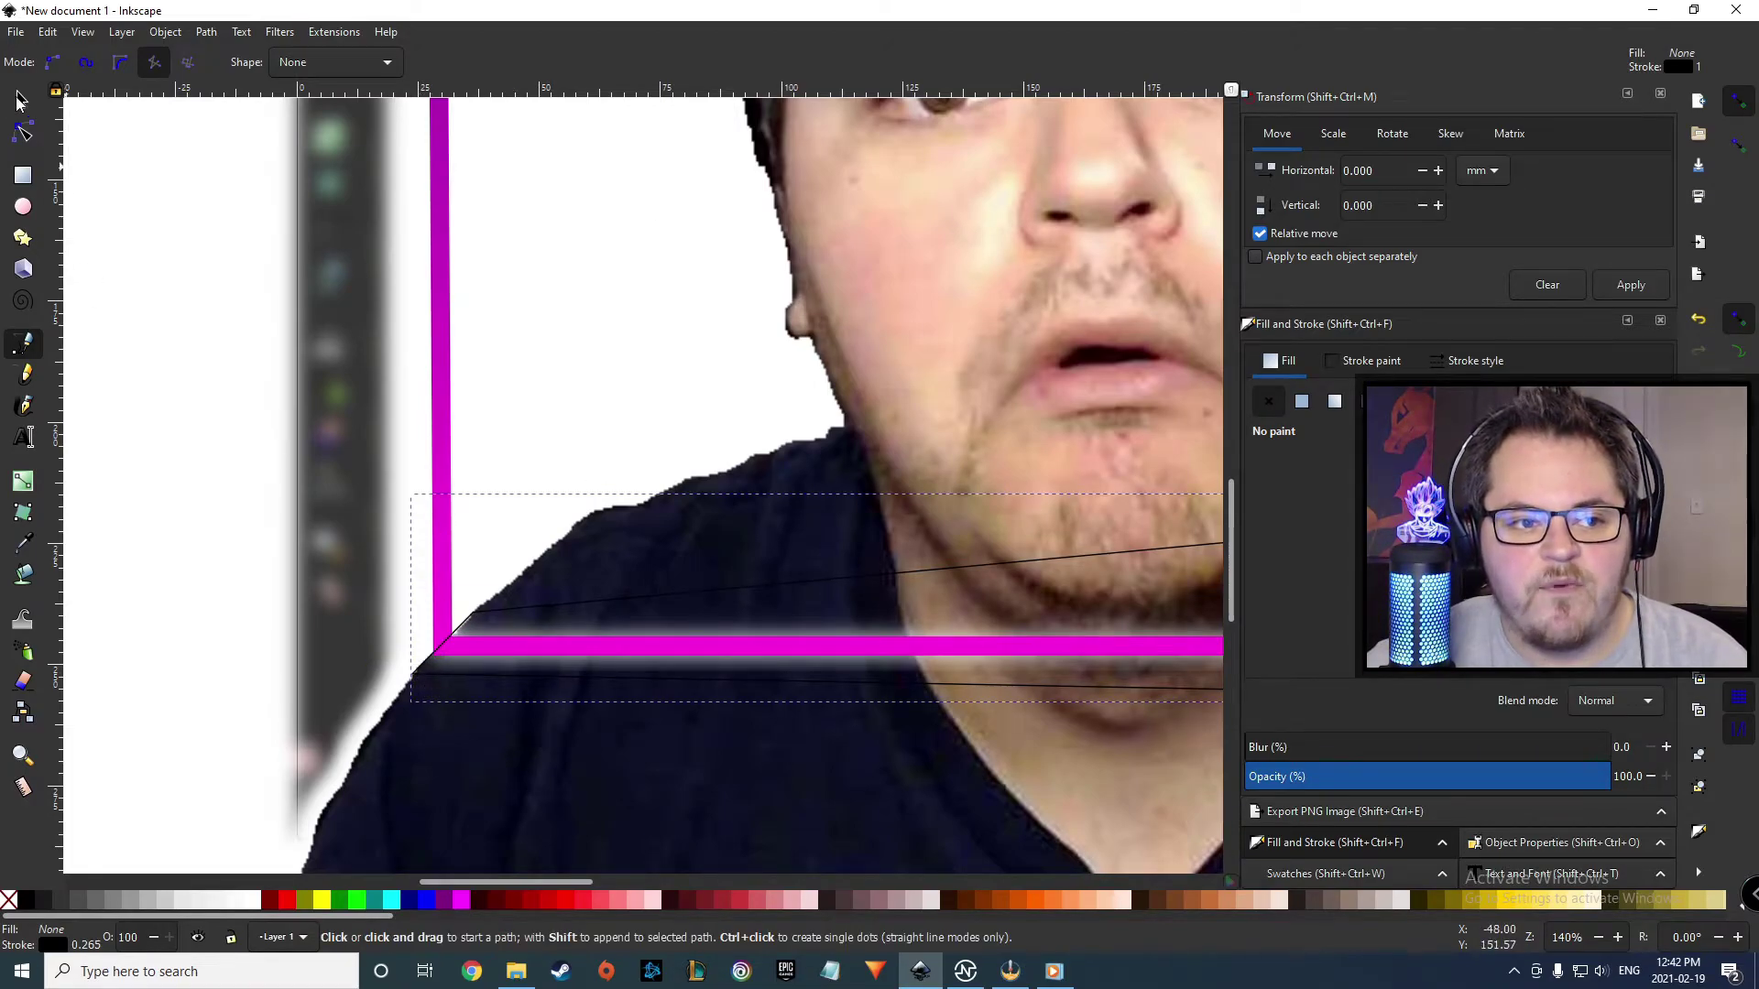
# - Select the closed path drawn across the shoulders and the frame's lower edge, and make its stroke invisible
pyautogui.click(19, 101)
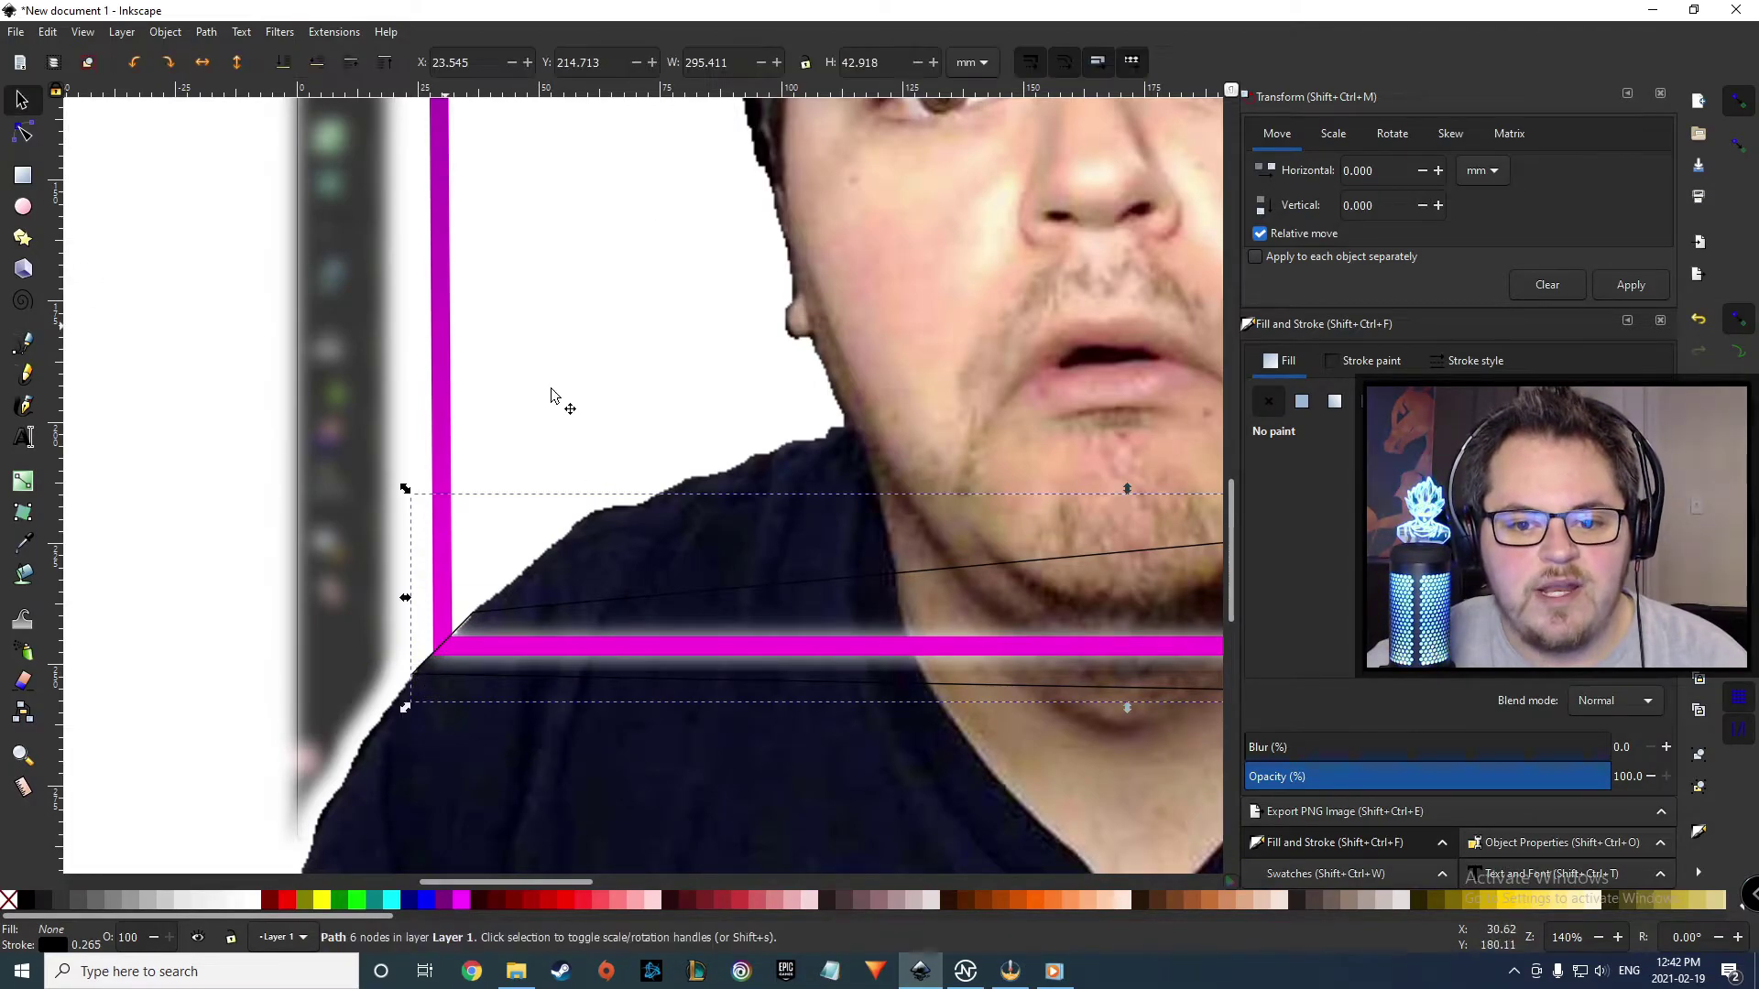
pyautogui.click(893, 447)
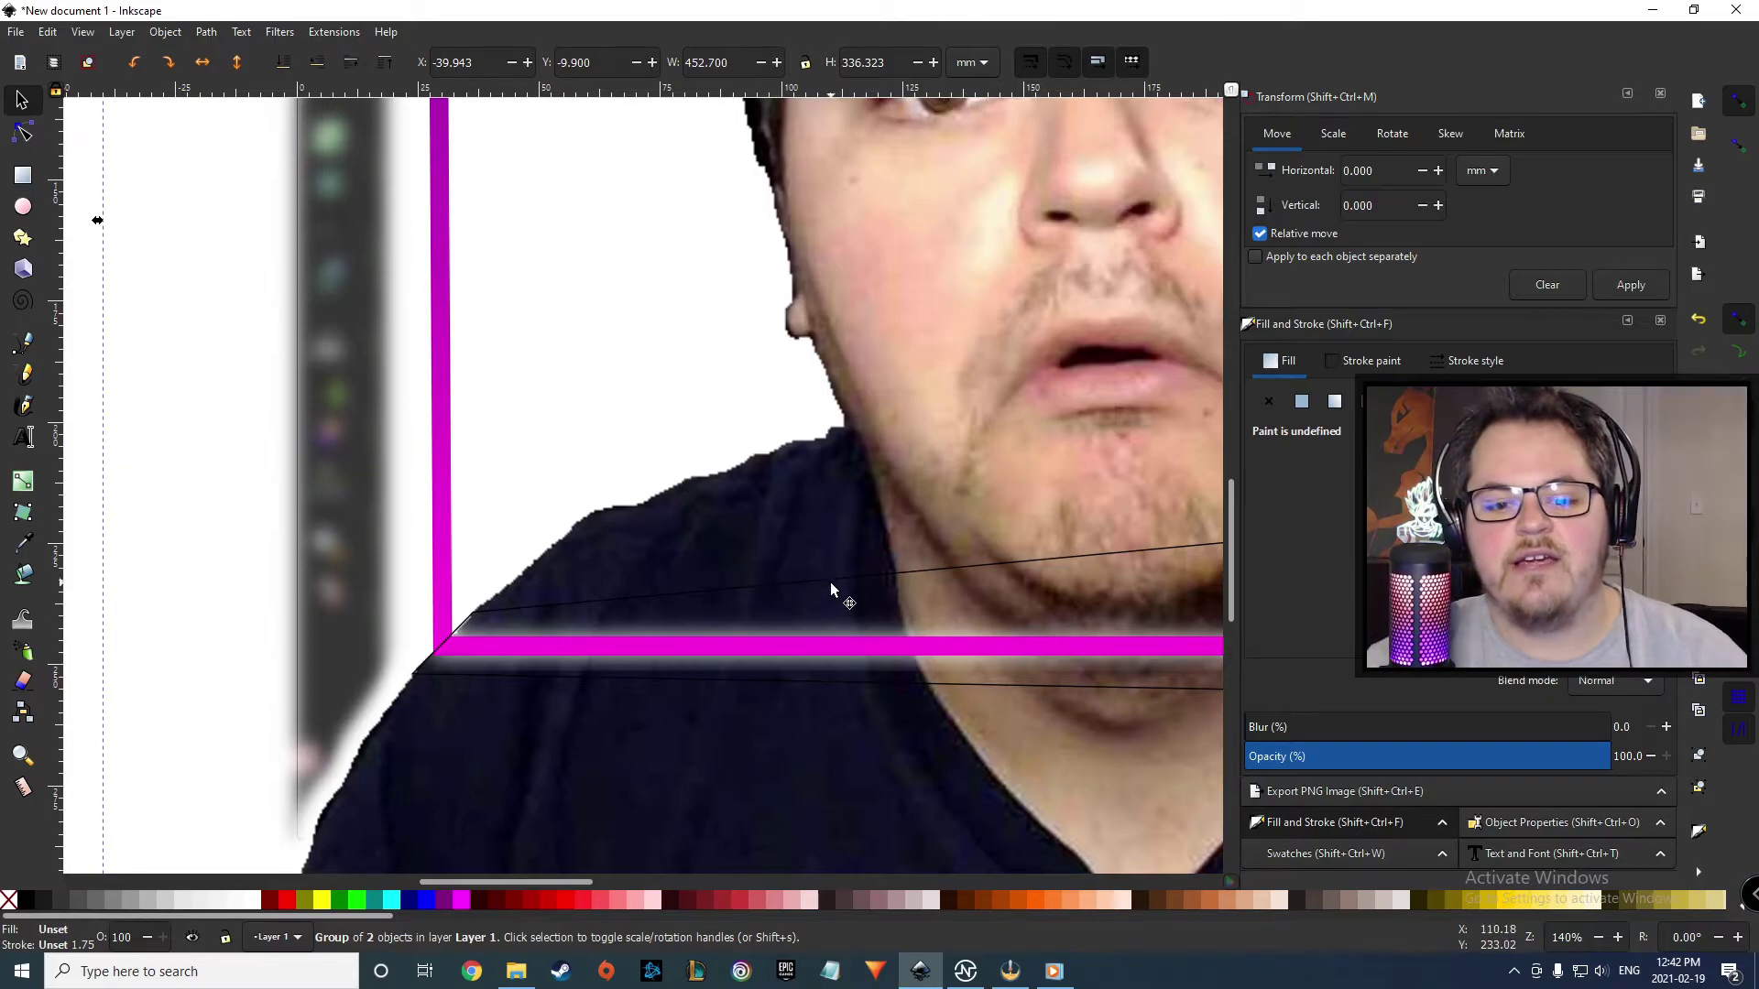
pyautogui.scroll(-2, 823, 597)
pyautogui.hscroll(3, 964, 698)
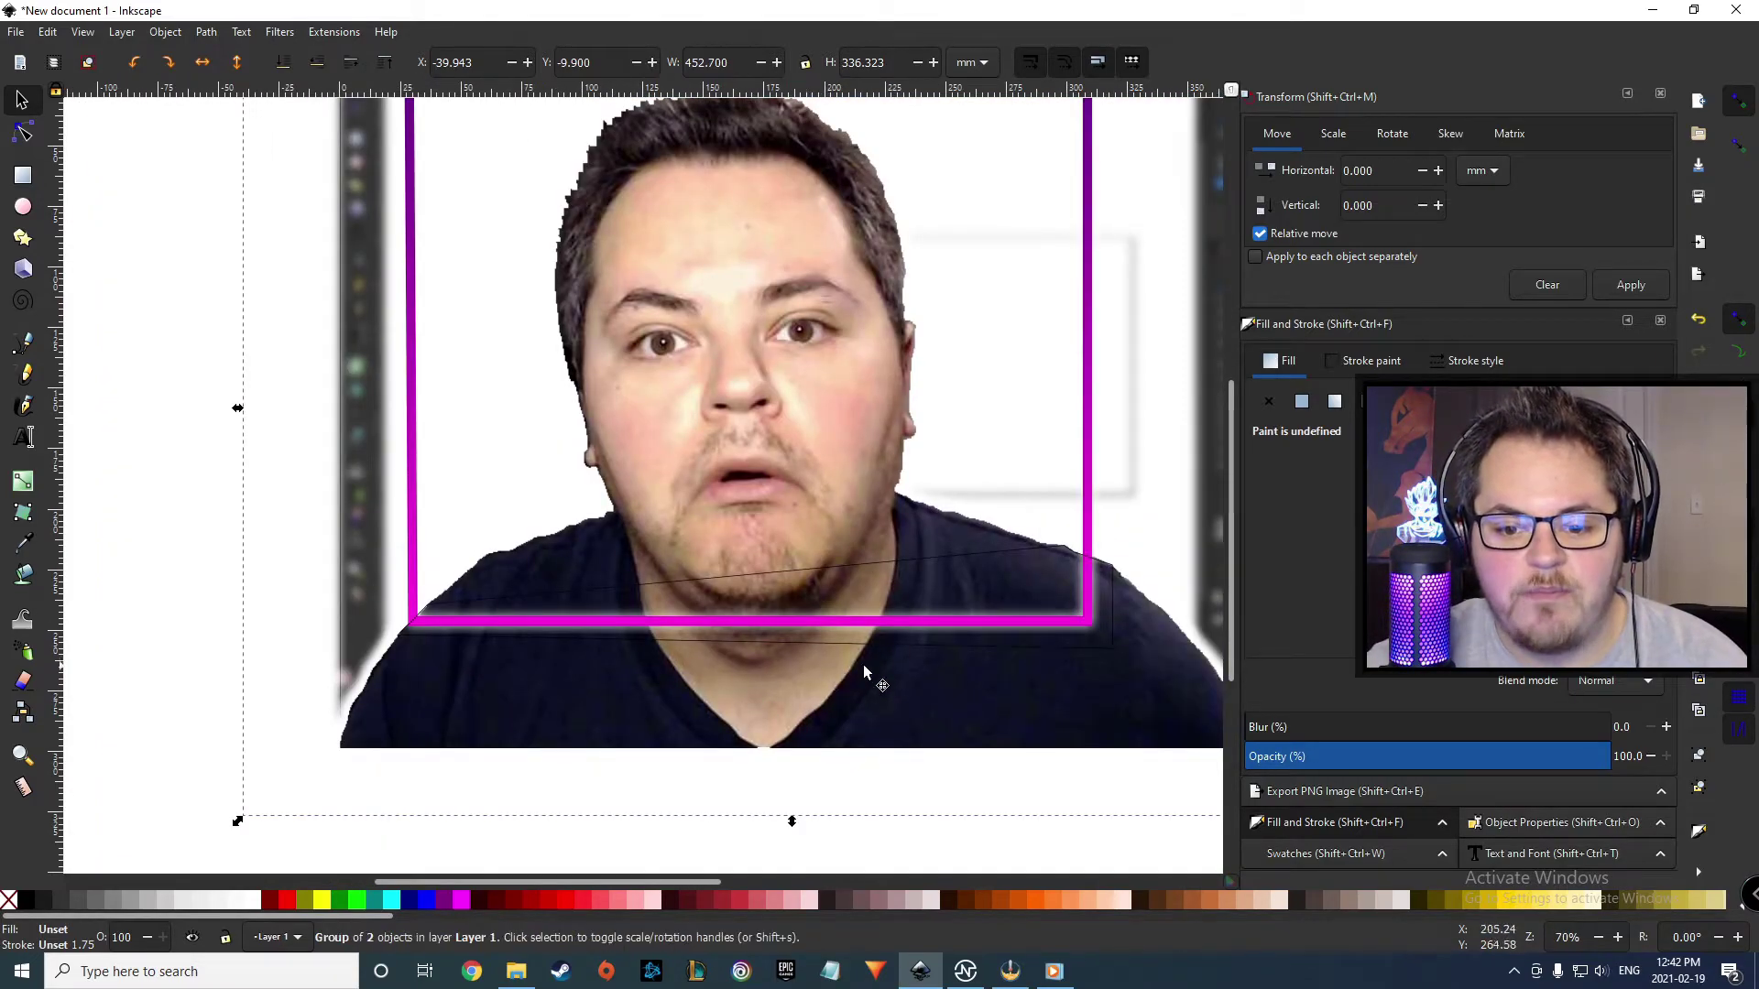
pyautogui.click(948, 696)
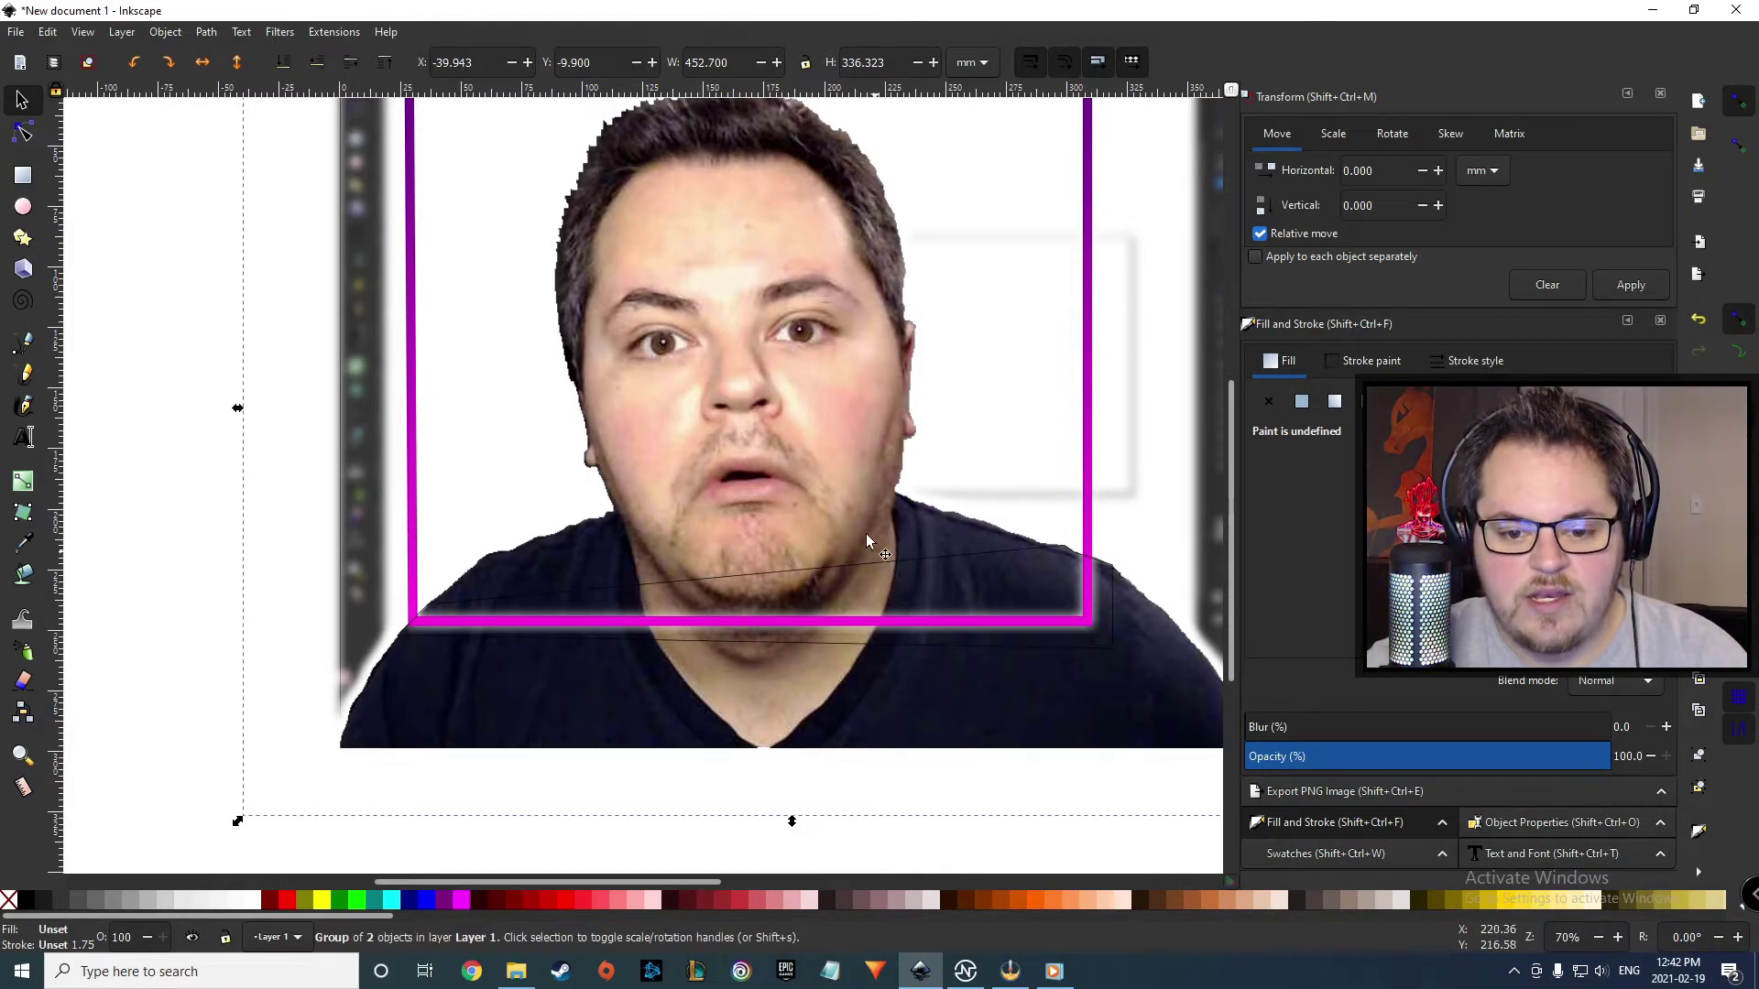
pyautogui.press('Escape')
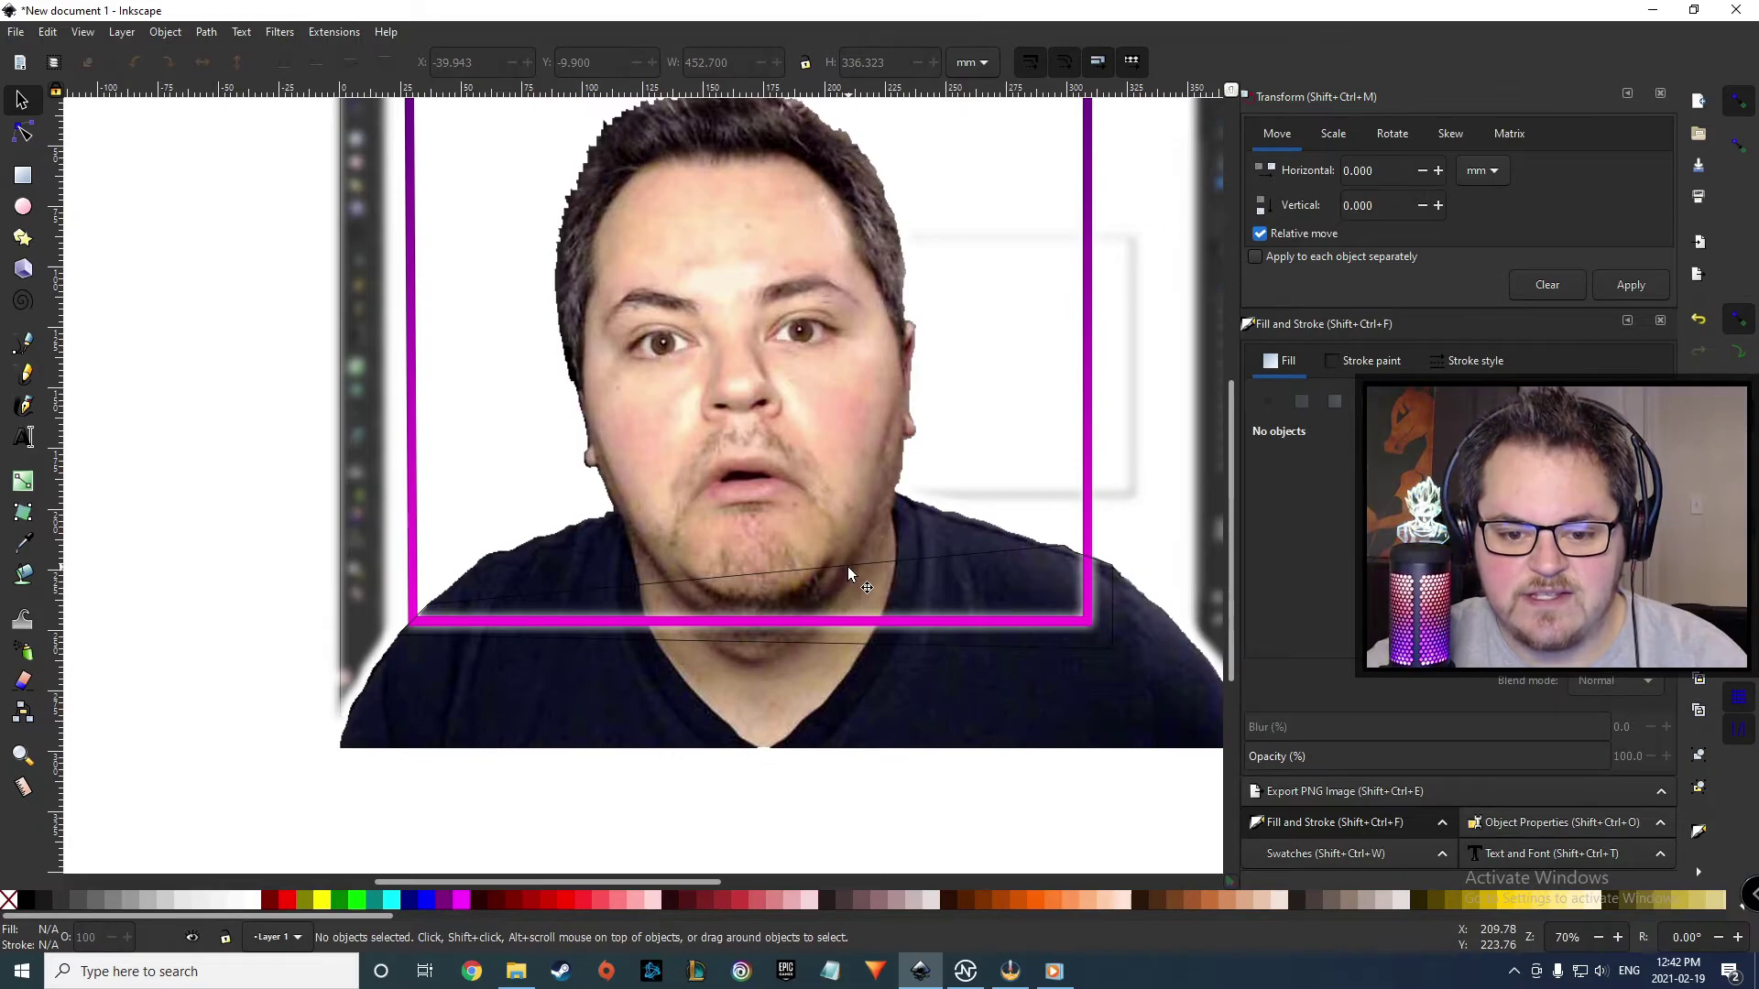
pyautogui.click(848, 574)
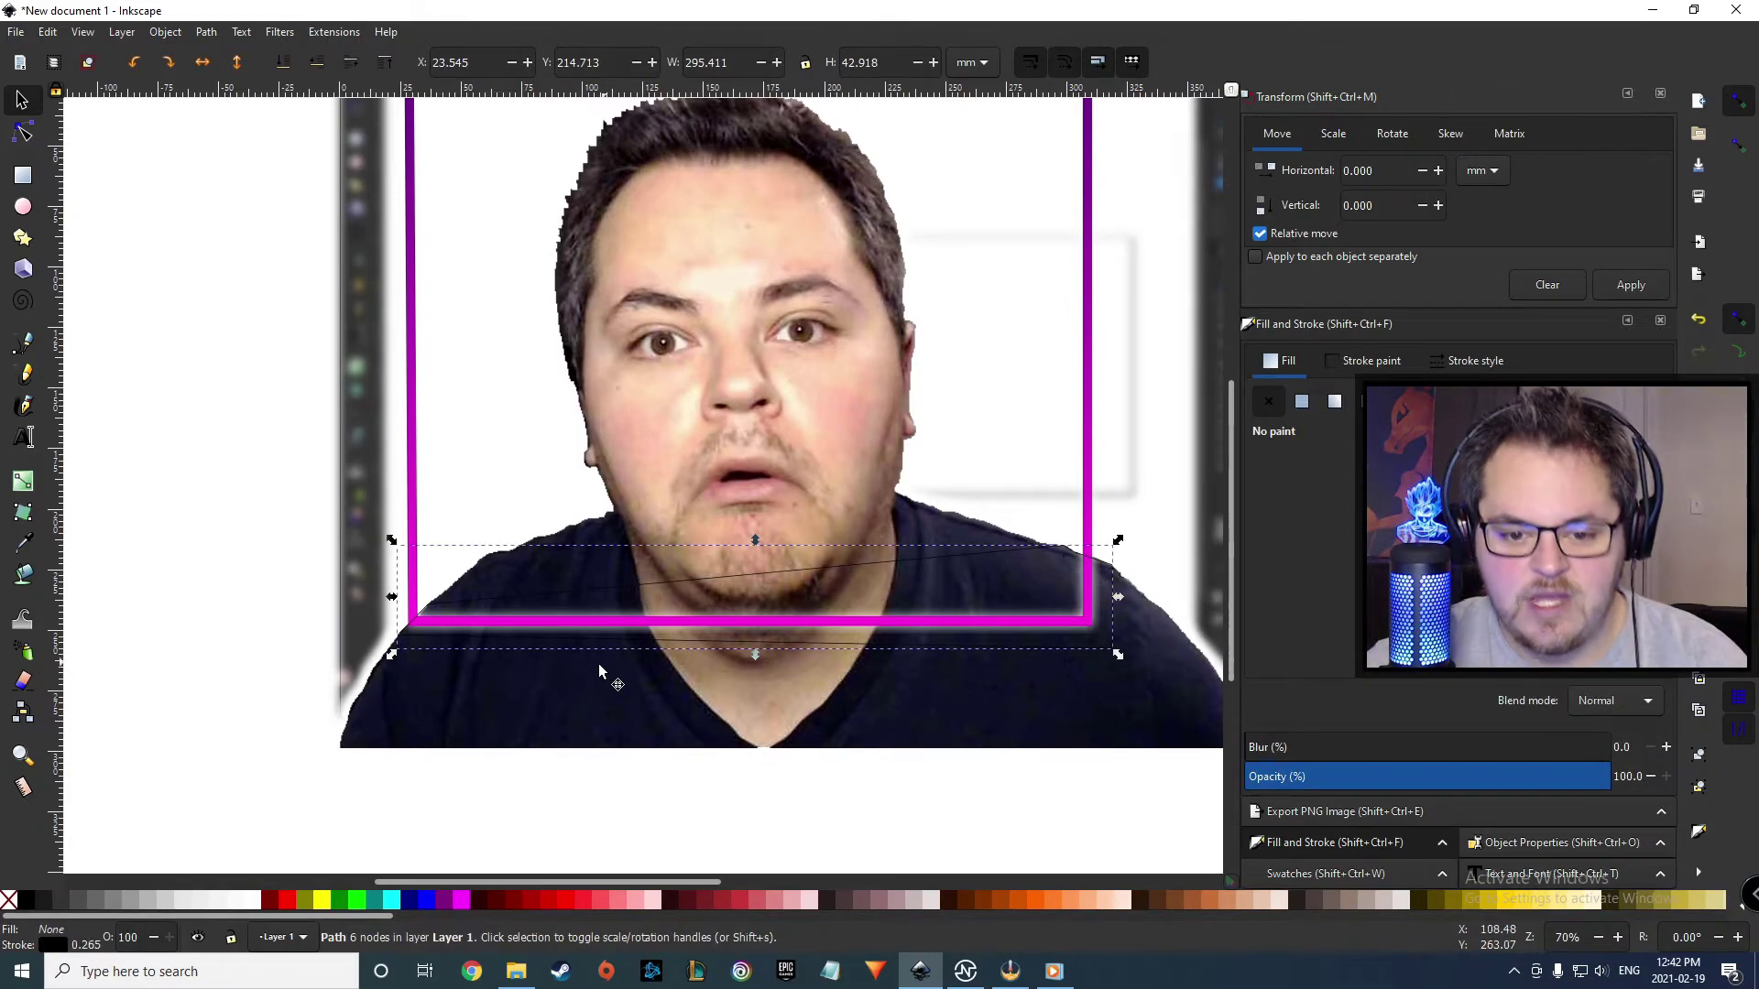
pyautogui.click(1472, 367)
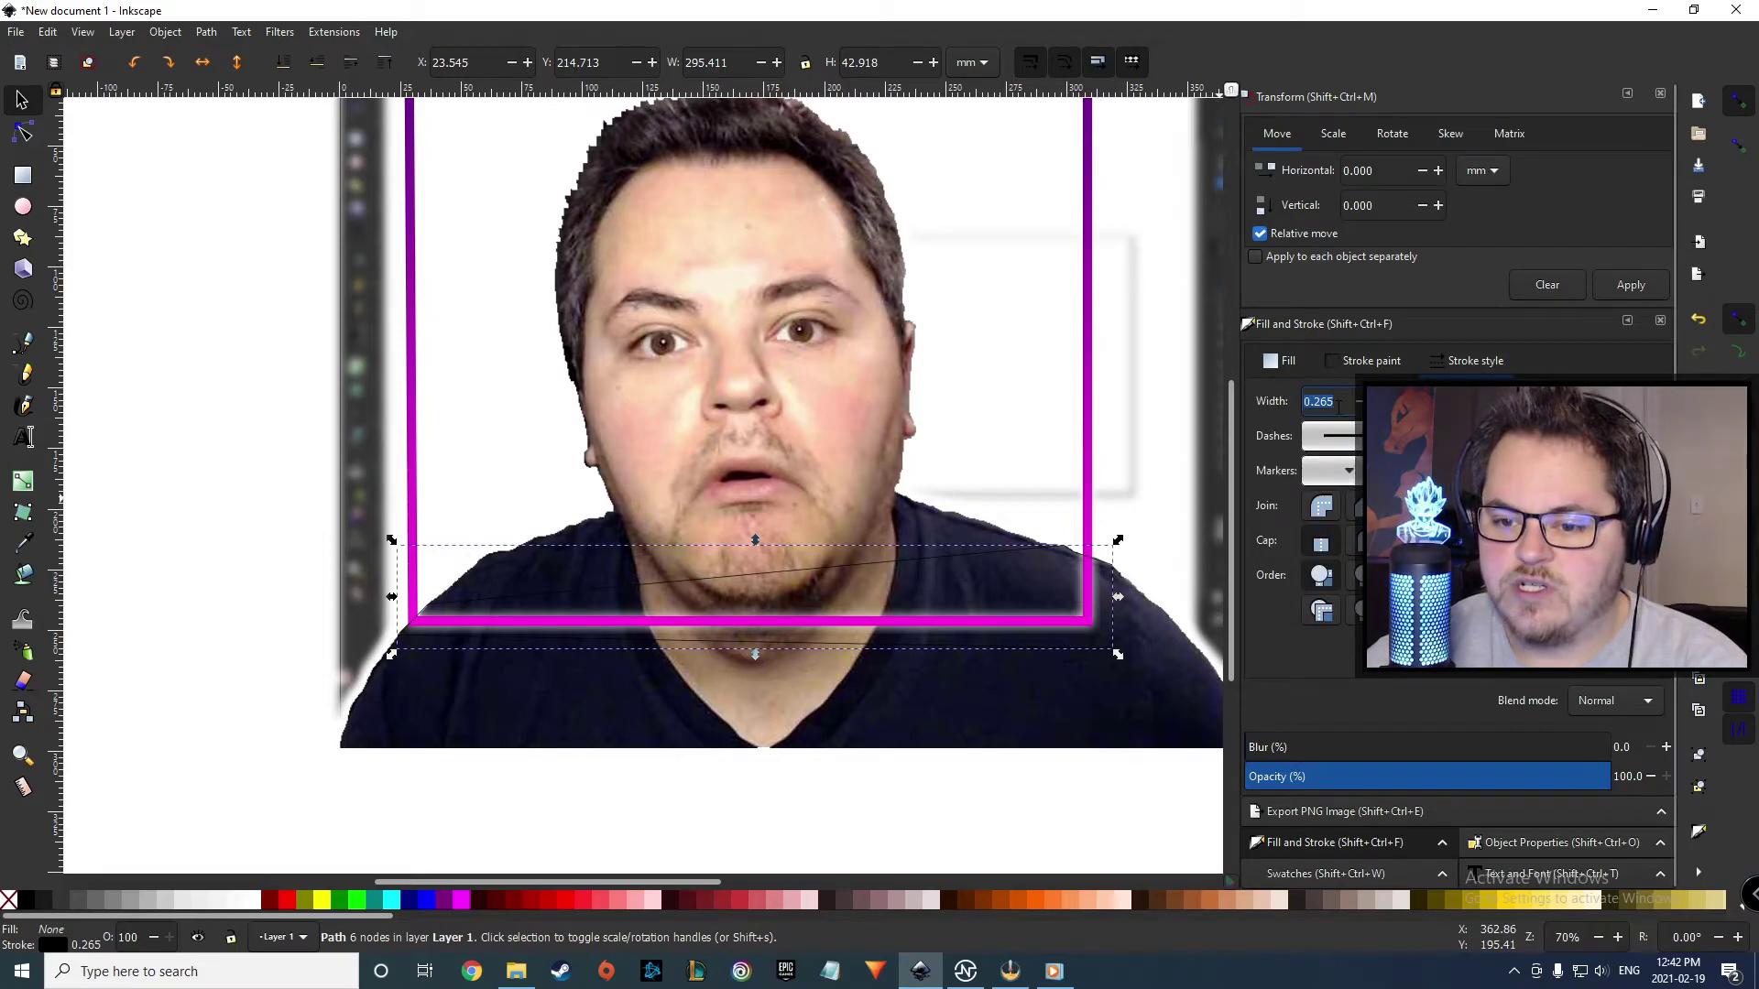
# - Try clipping the portrait group to the drawn path and raise the clipped strip above the frame
pyautogui.keyDown('shift'); pyautogui.click(552, 708); pyautogui.keyUp('shift')
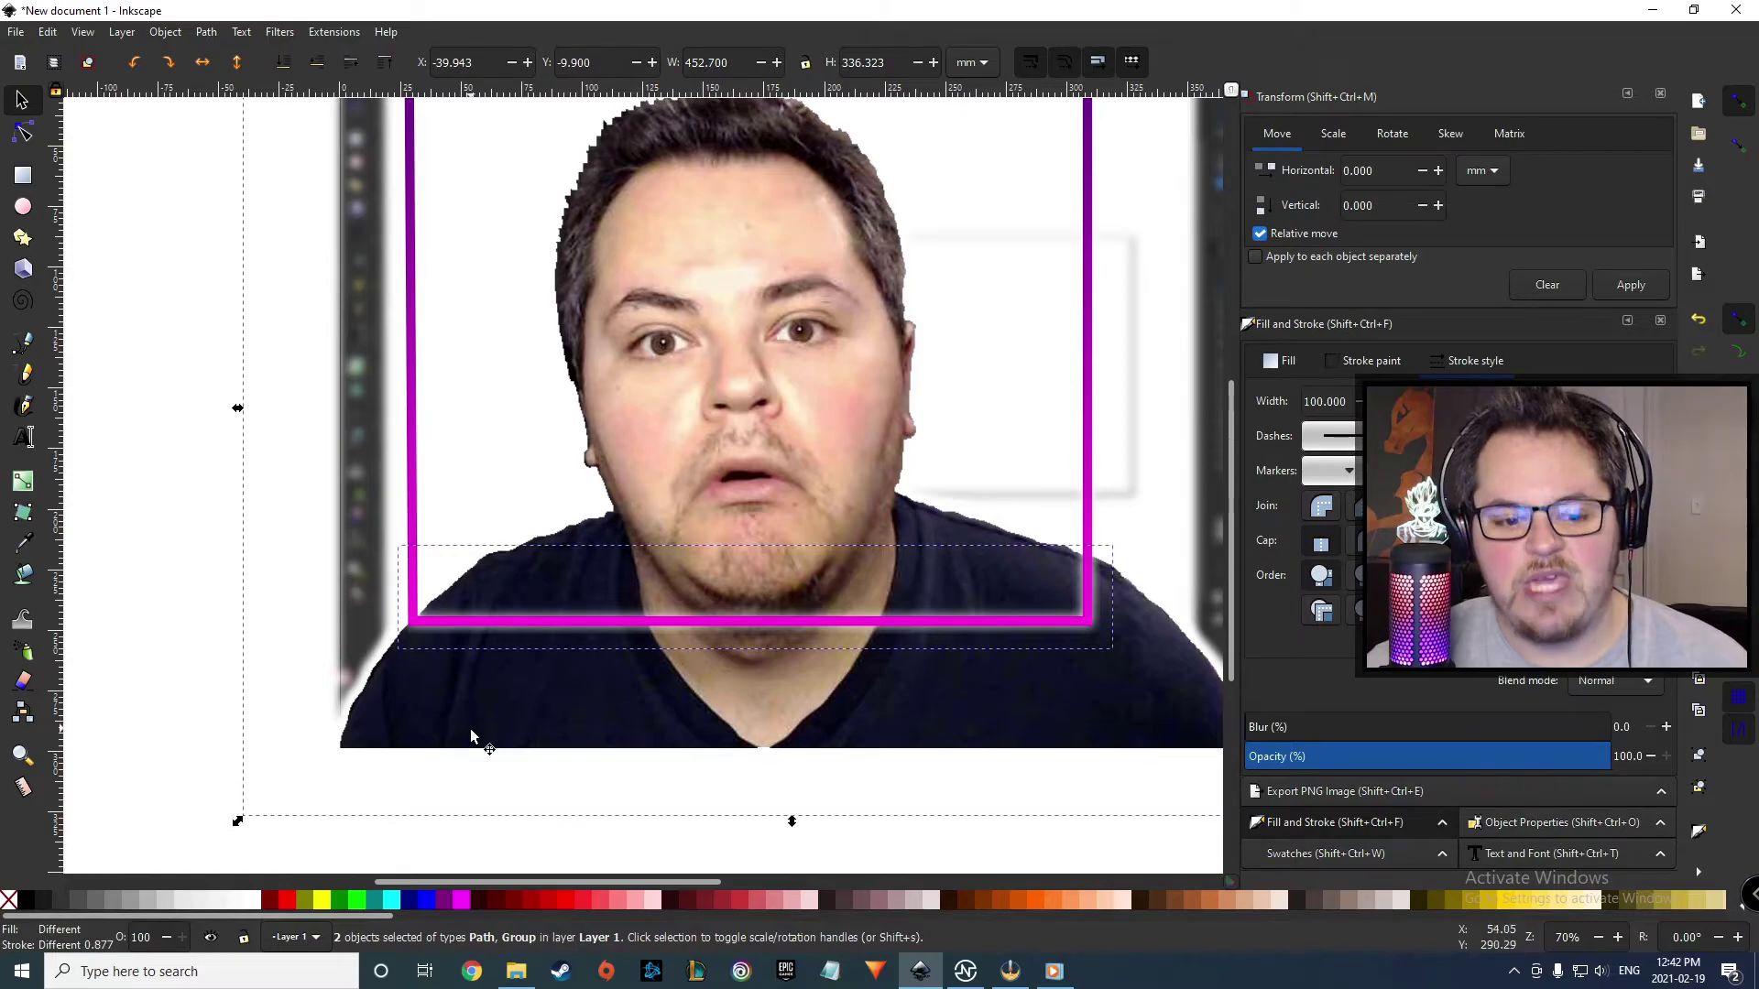
pyautogui.click(166, 32)
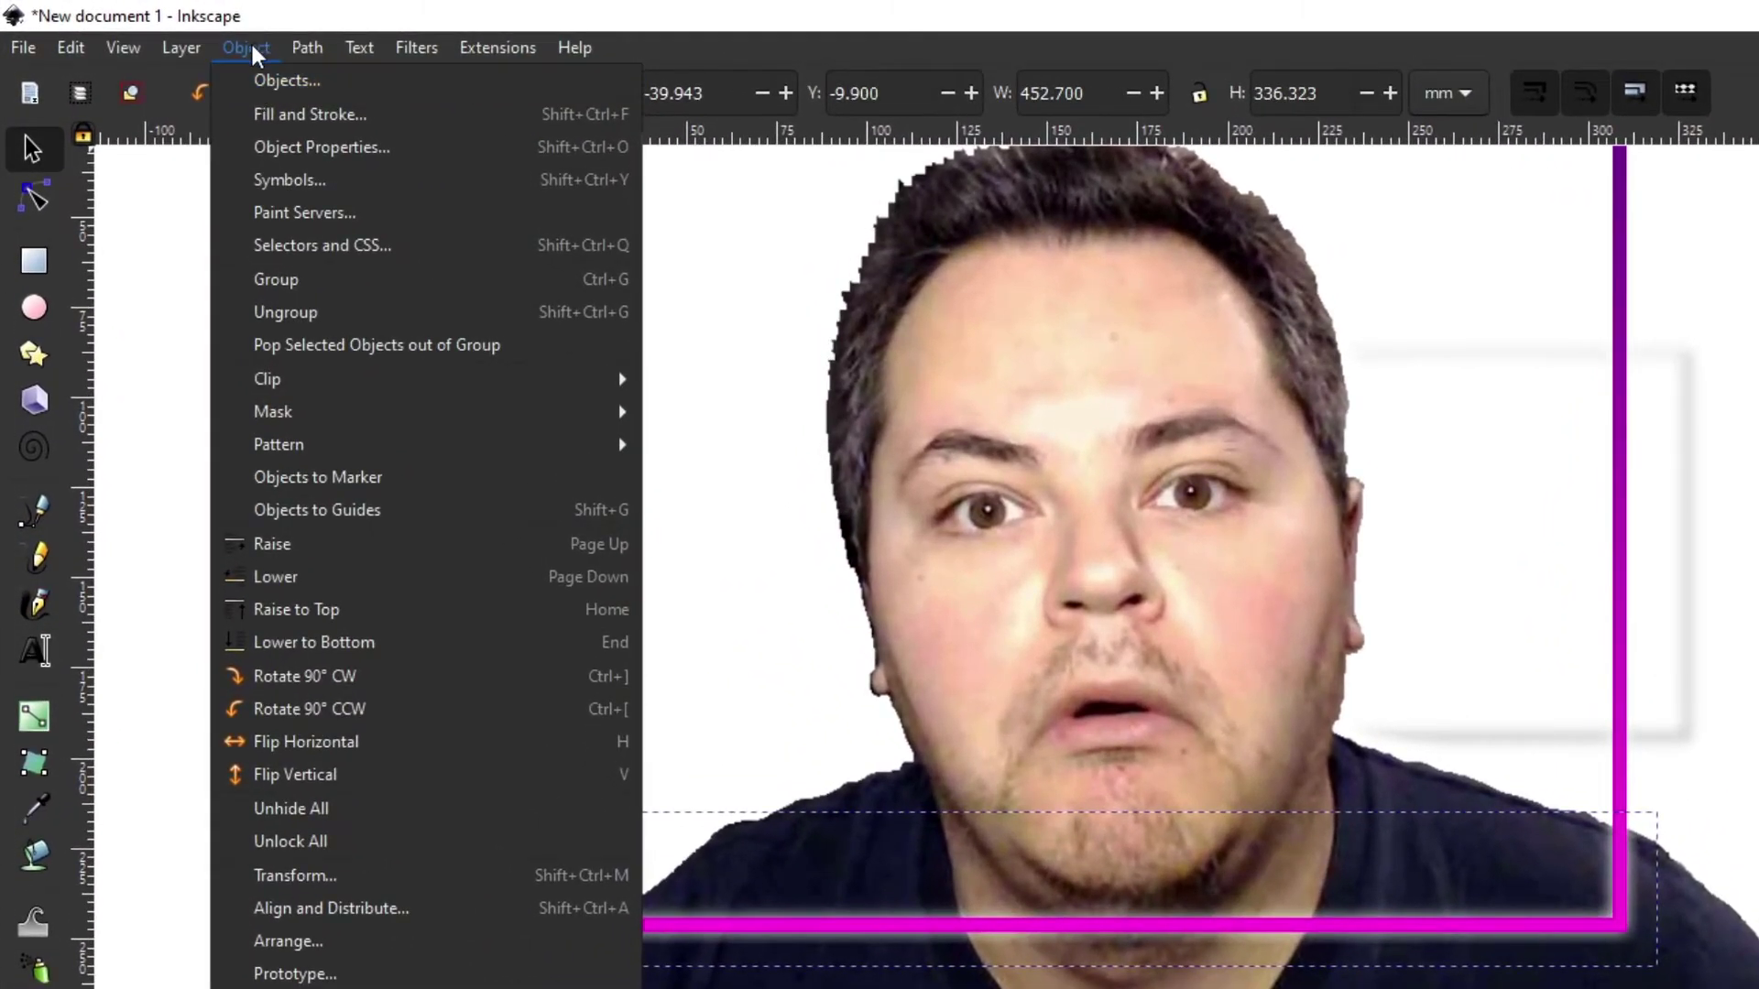
pyautogui.moveTo(345, 384)
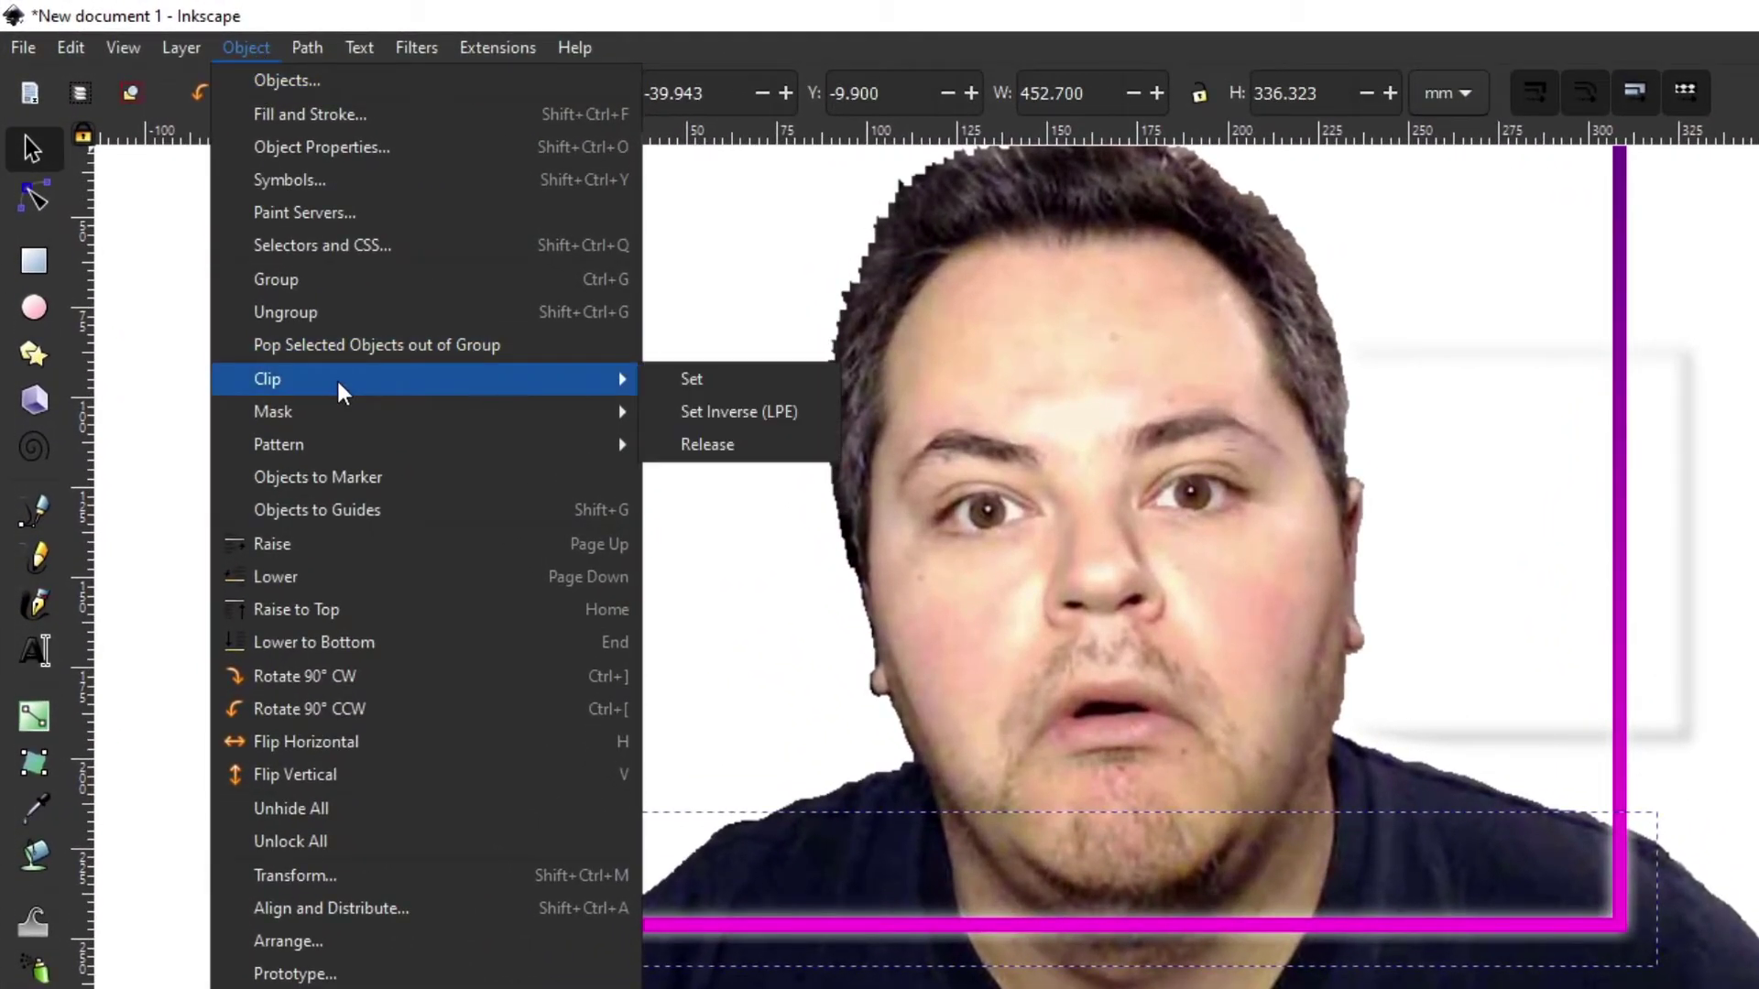
pyautogui.click(694, 378)
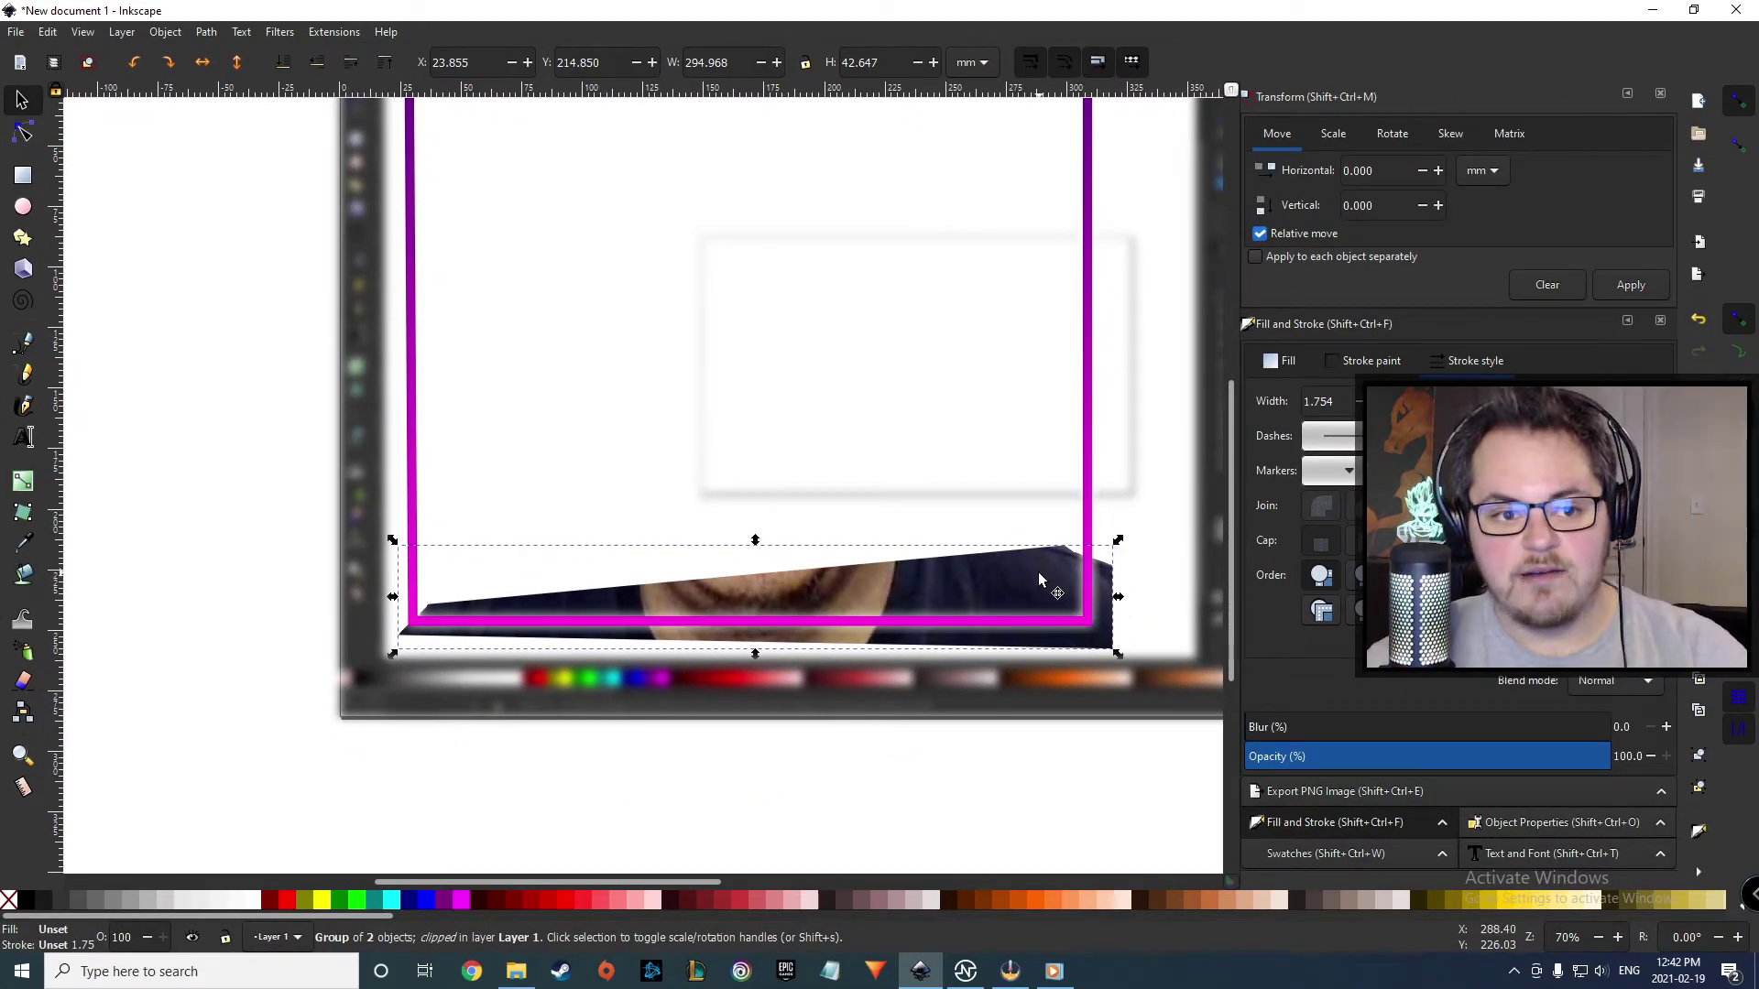
pyautogui.click(352, 64)
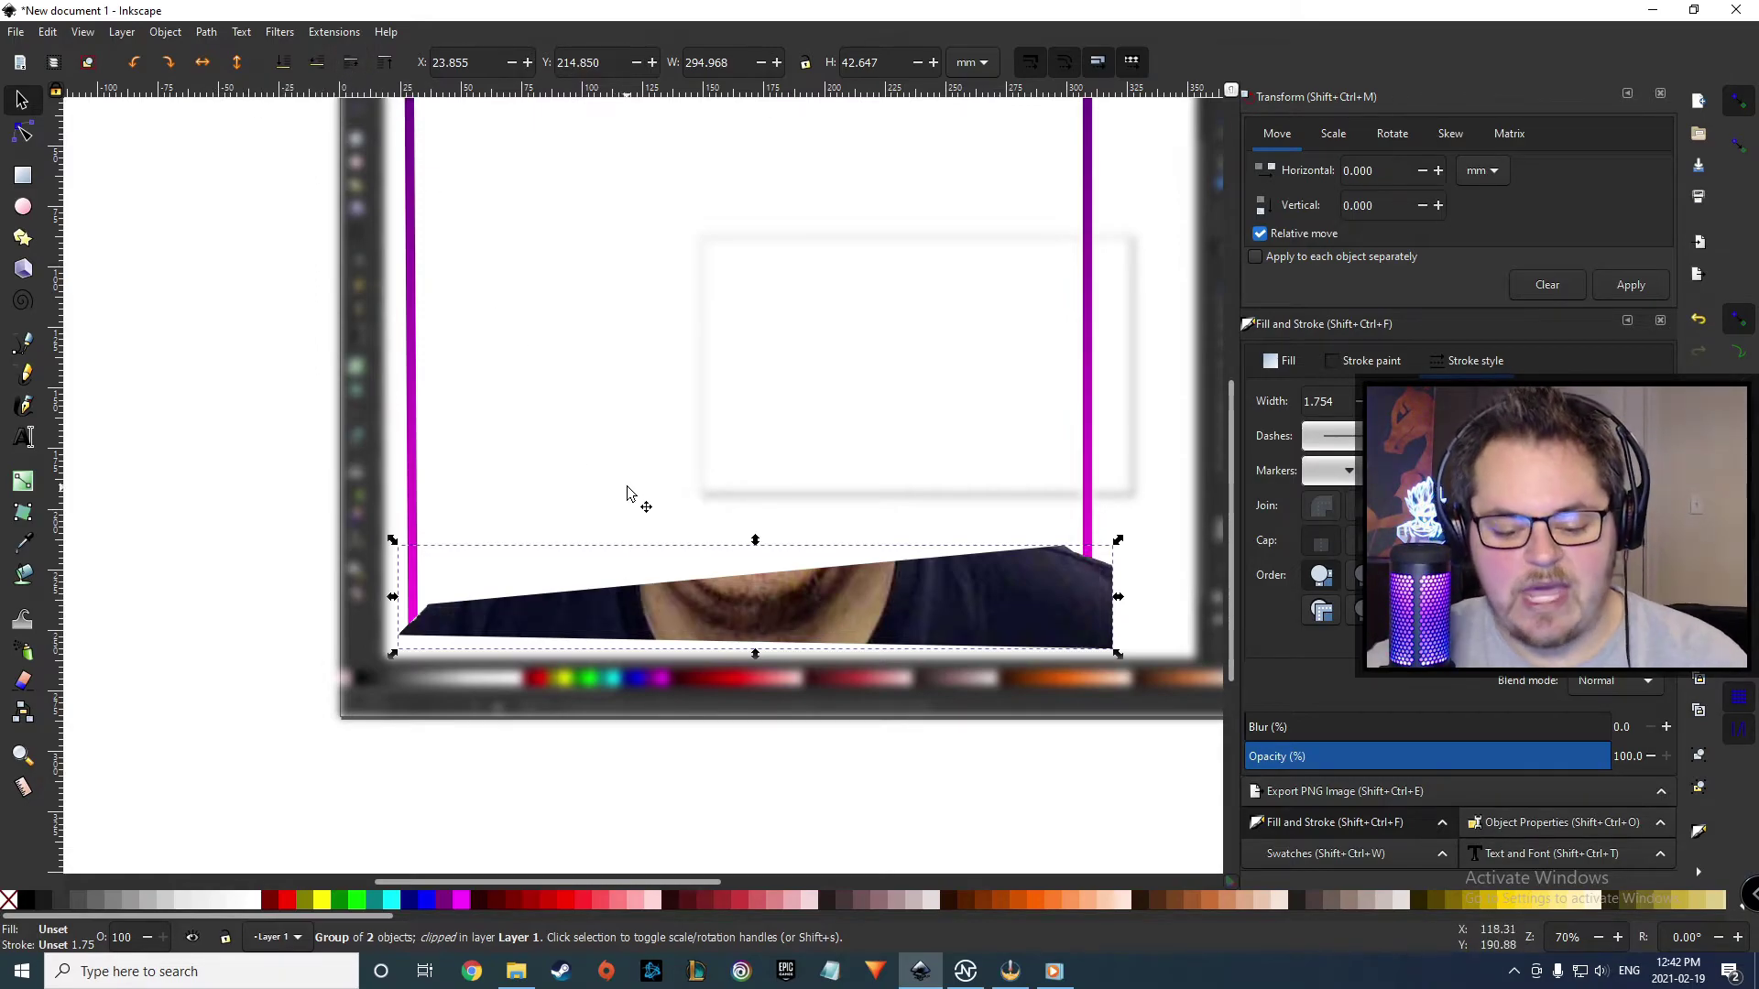
# - Paste a full copy of the portrait, align it with the clipped strip, and adjust its stacking order
pyautogui.hotkey('ctrl', 'v')
pyautogui.moveTo(618, 566); pyautogui.dragTo(765, 441)
pyautogui.scroll(4, 832, 465)
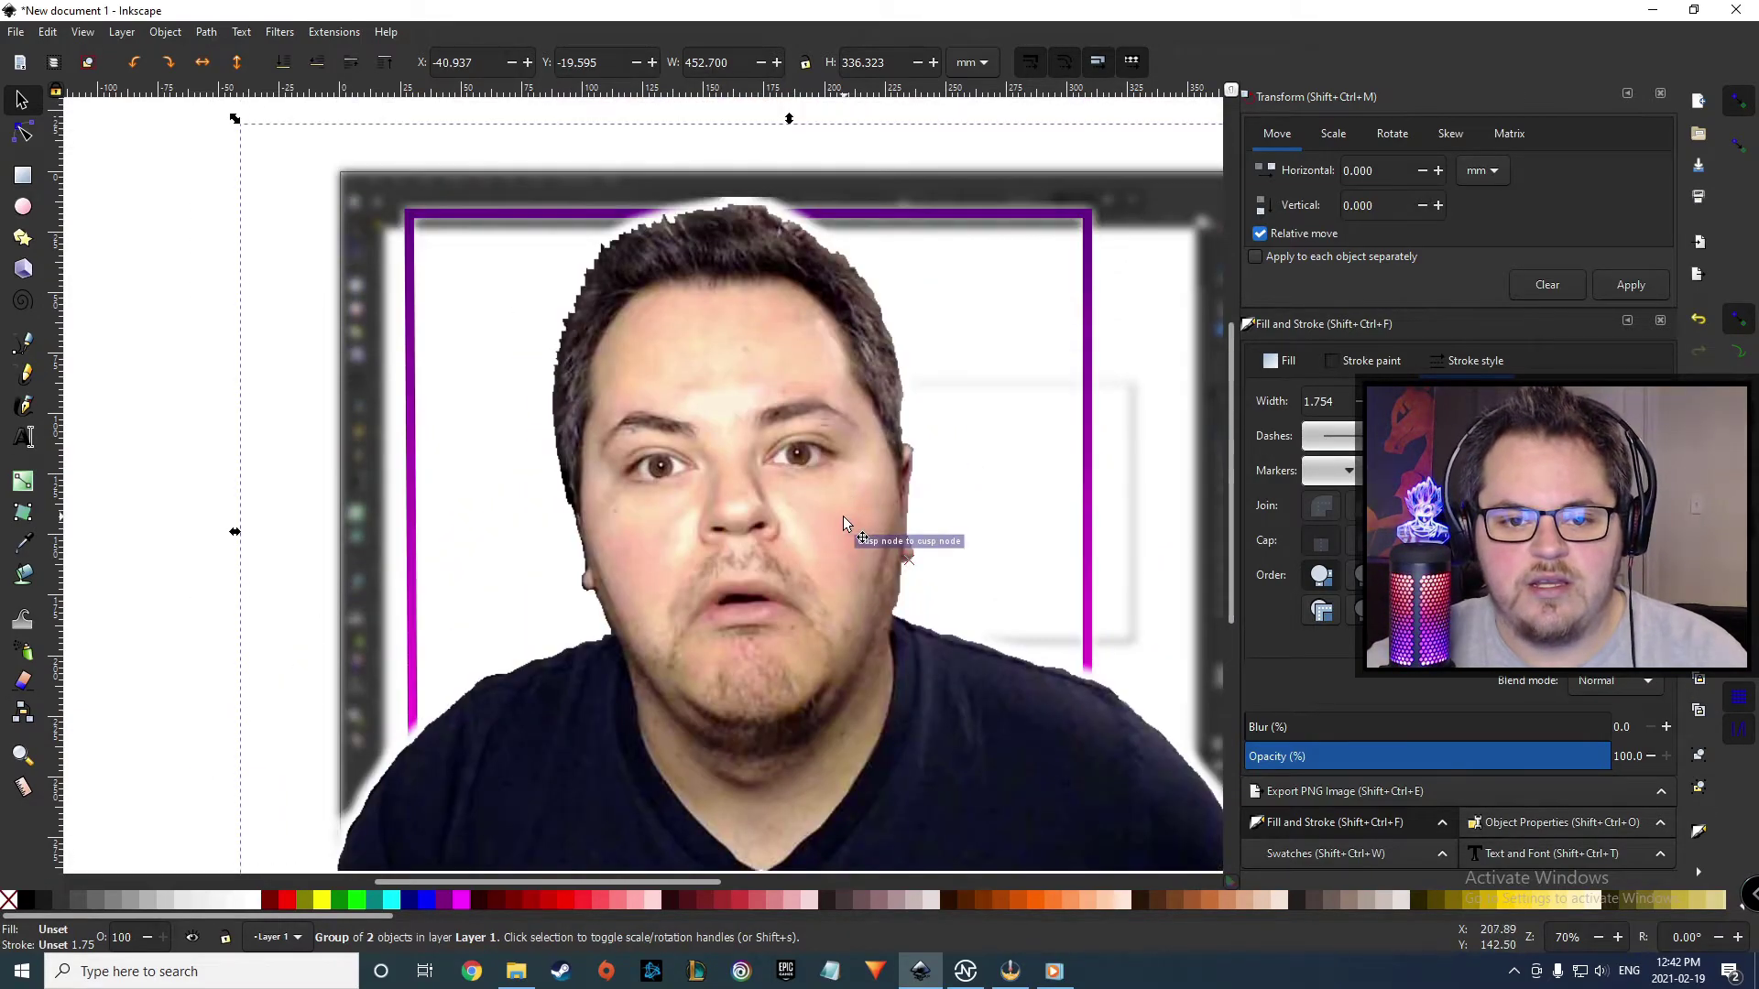
pyautogui.click(317, 62)
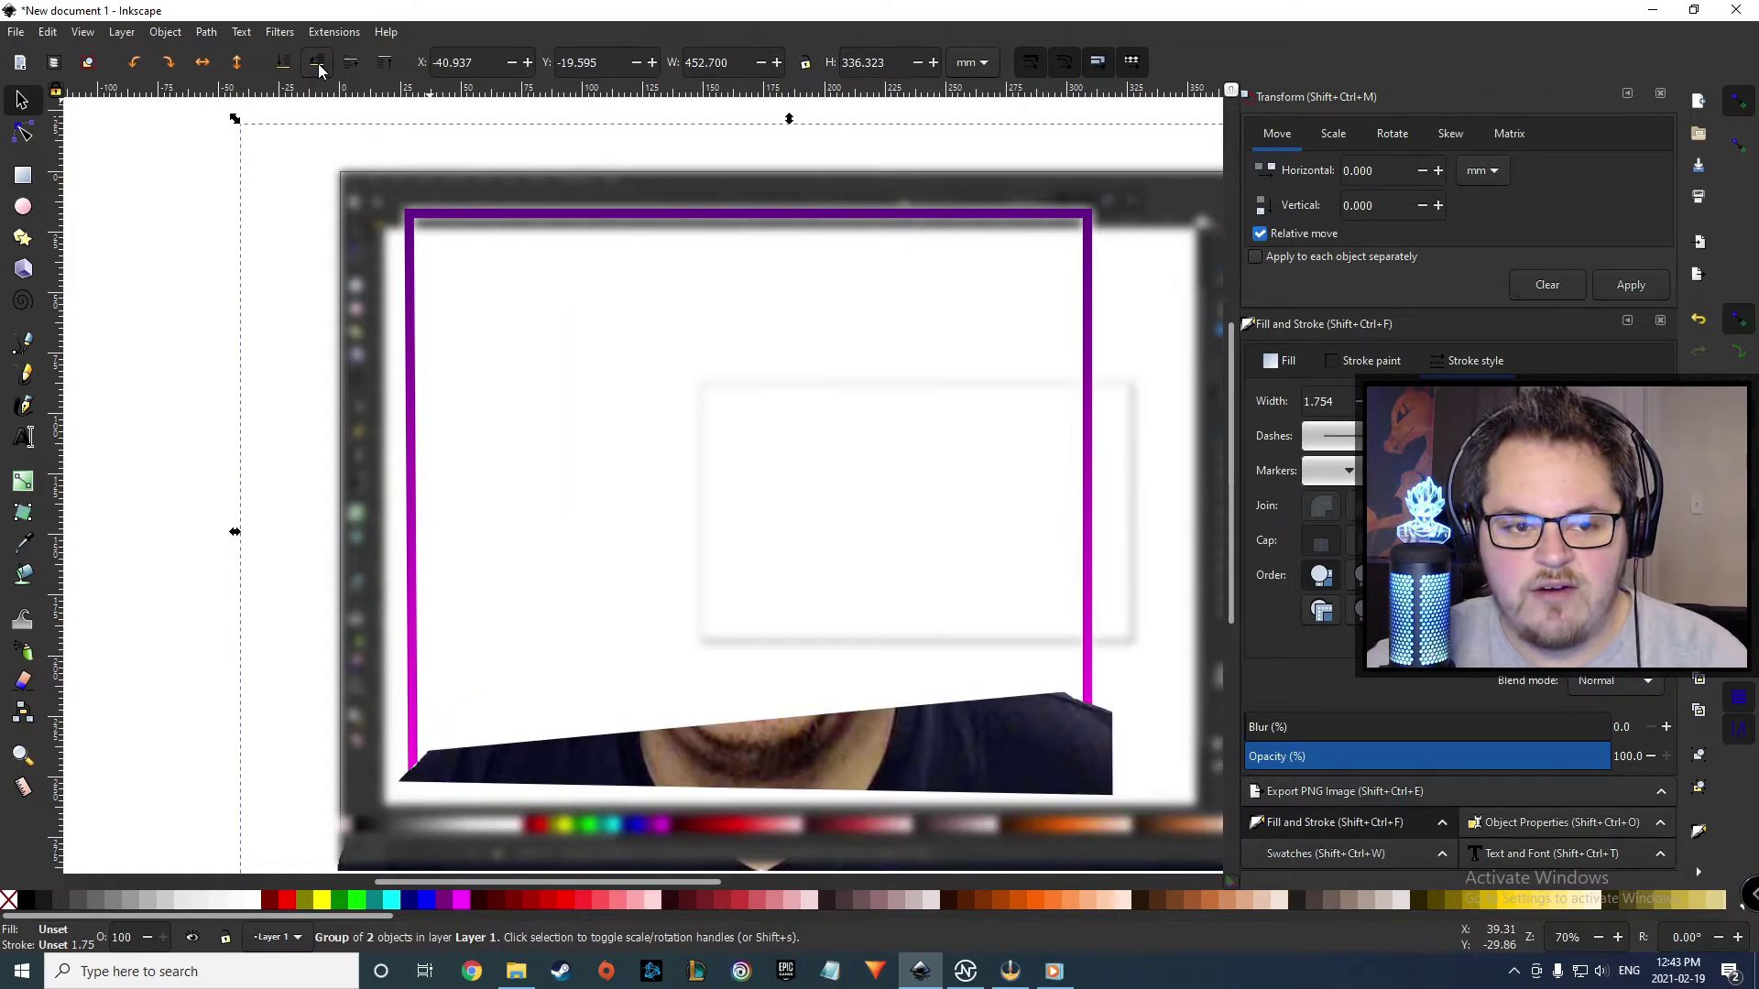
pyautogui.click(352, 62)
pyautogui.moveTo(765, 478); pyautogui.dragTo(764, 502)
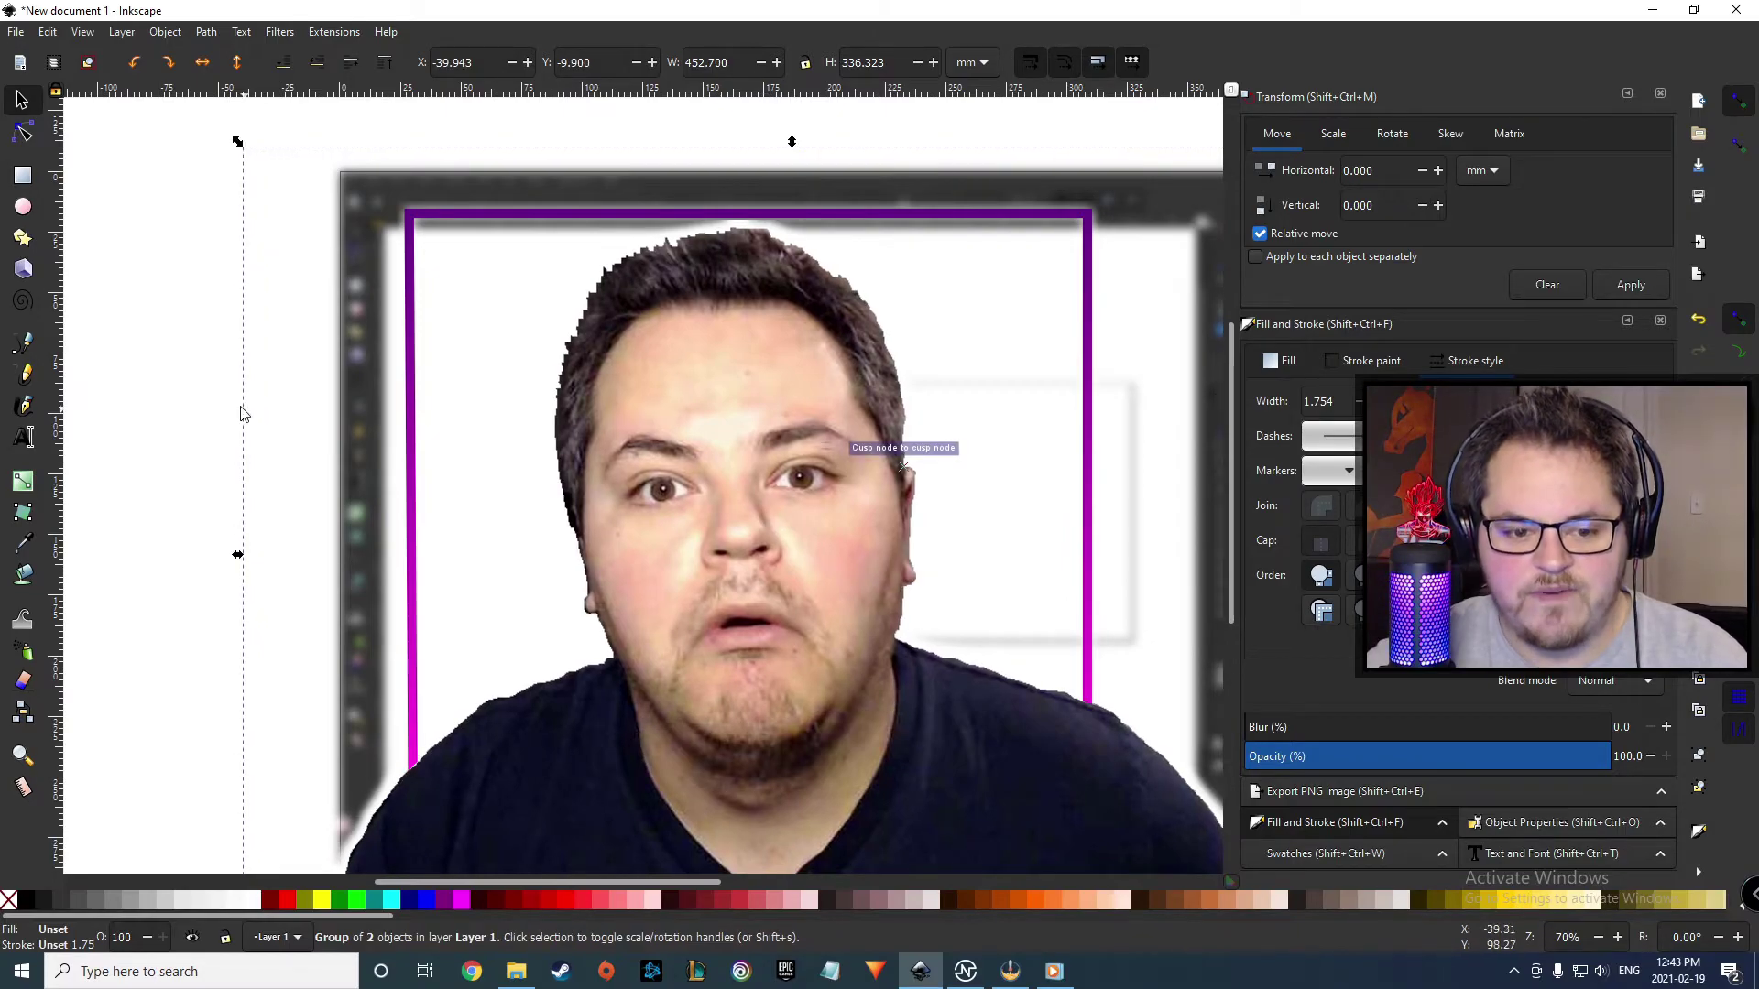
pyautogui.click(182, 383)
pyautogui.scroll(-4, 833, 563)
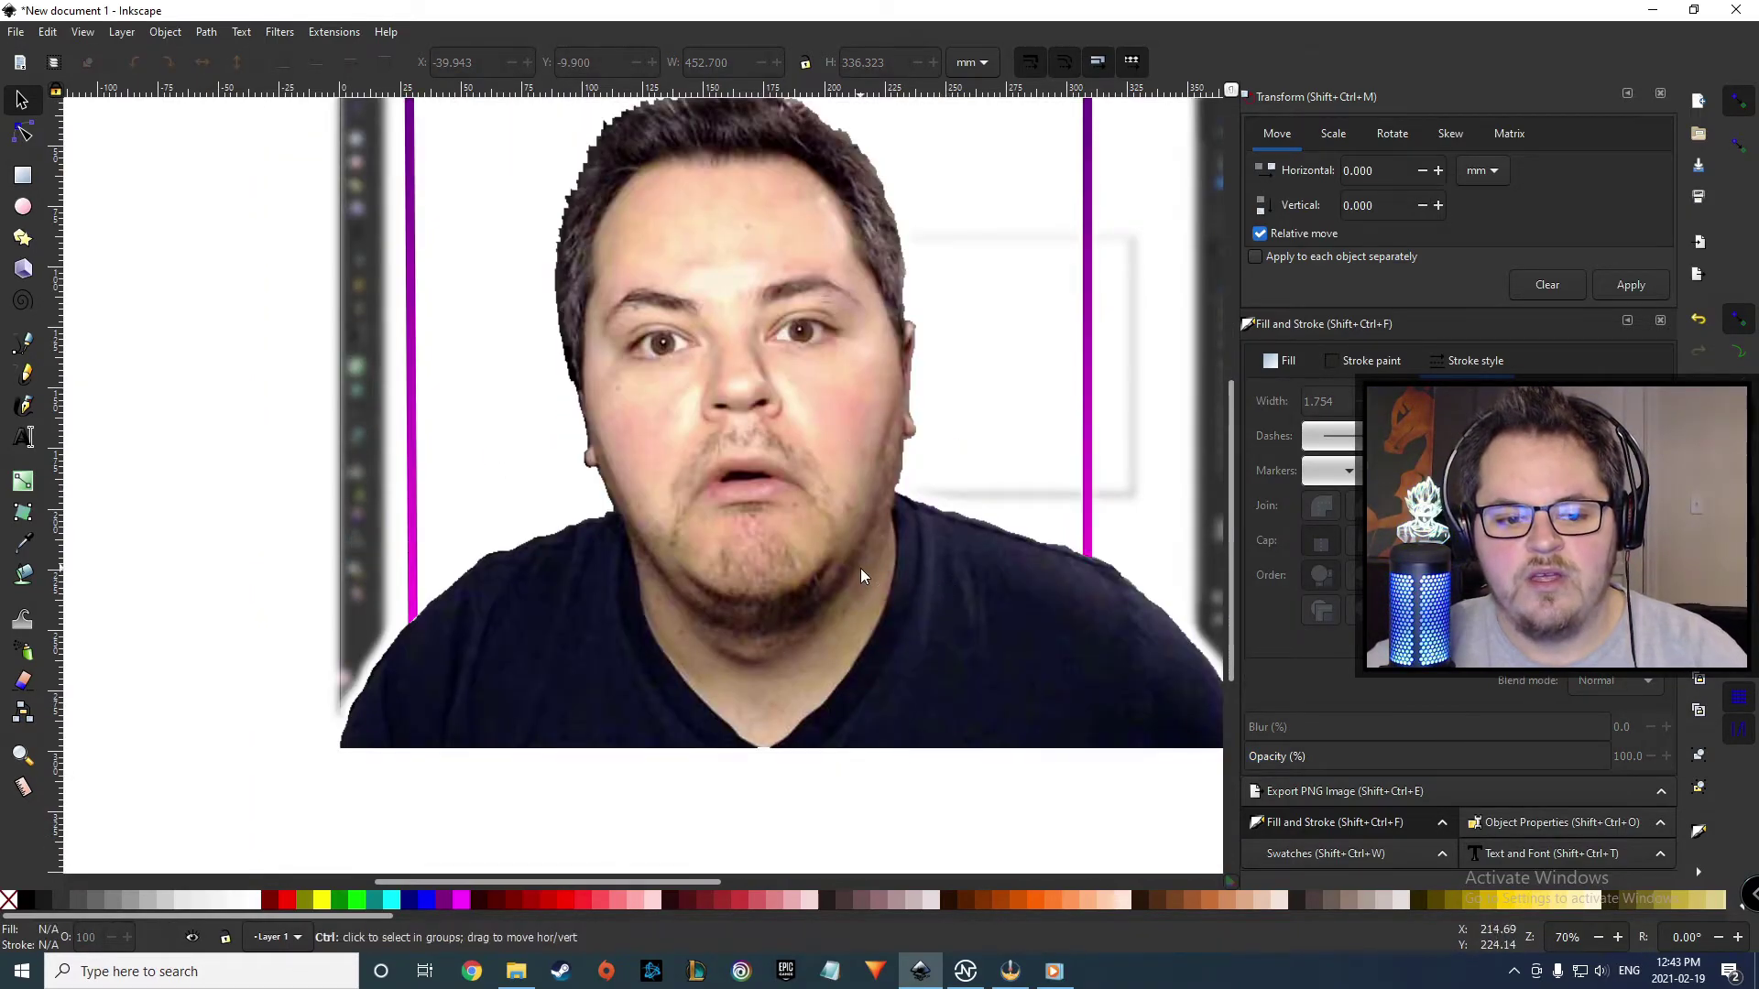
pyautogui.scroll(-2, 859, 568)
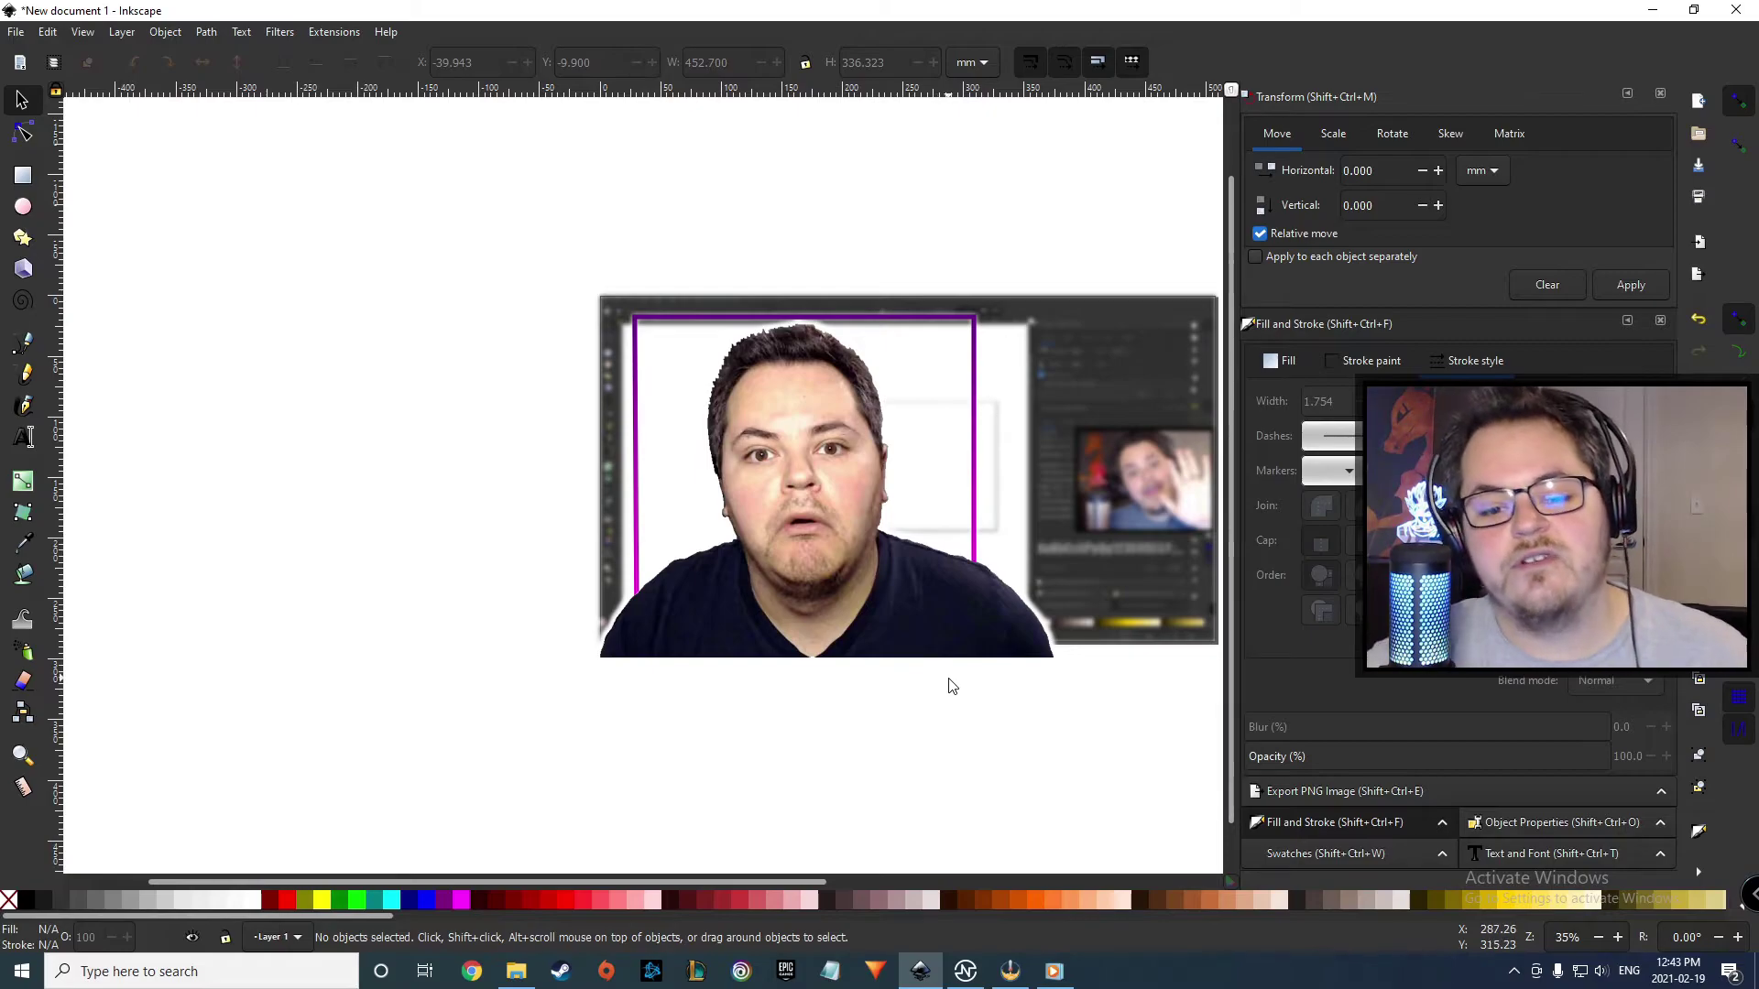
# - Undo the pasted portrait, its reordering and the clipping back to the single portrait behind the full frame
pyautogui.hotkey('ctrl', 'z')
pyautogui.hotkey('ctrl', 'z')
pyautogui.hotkey('ctrl', 'z')
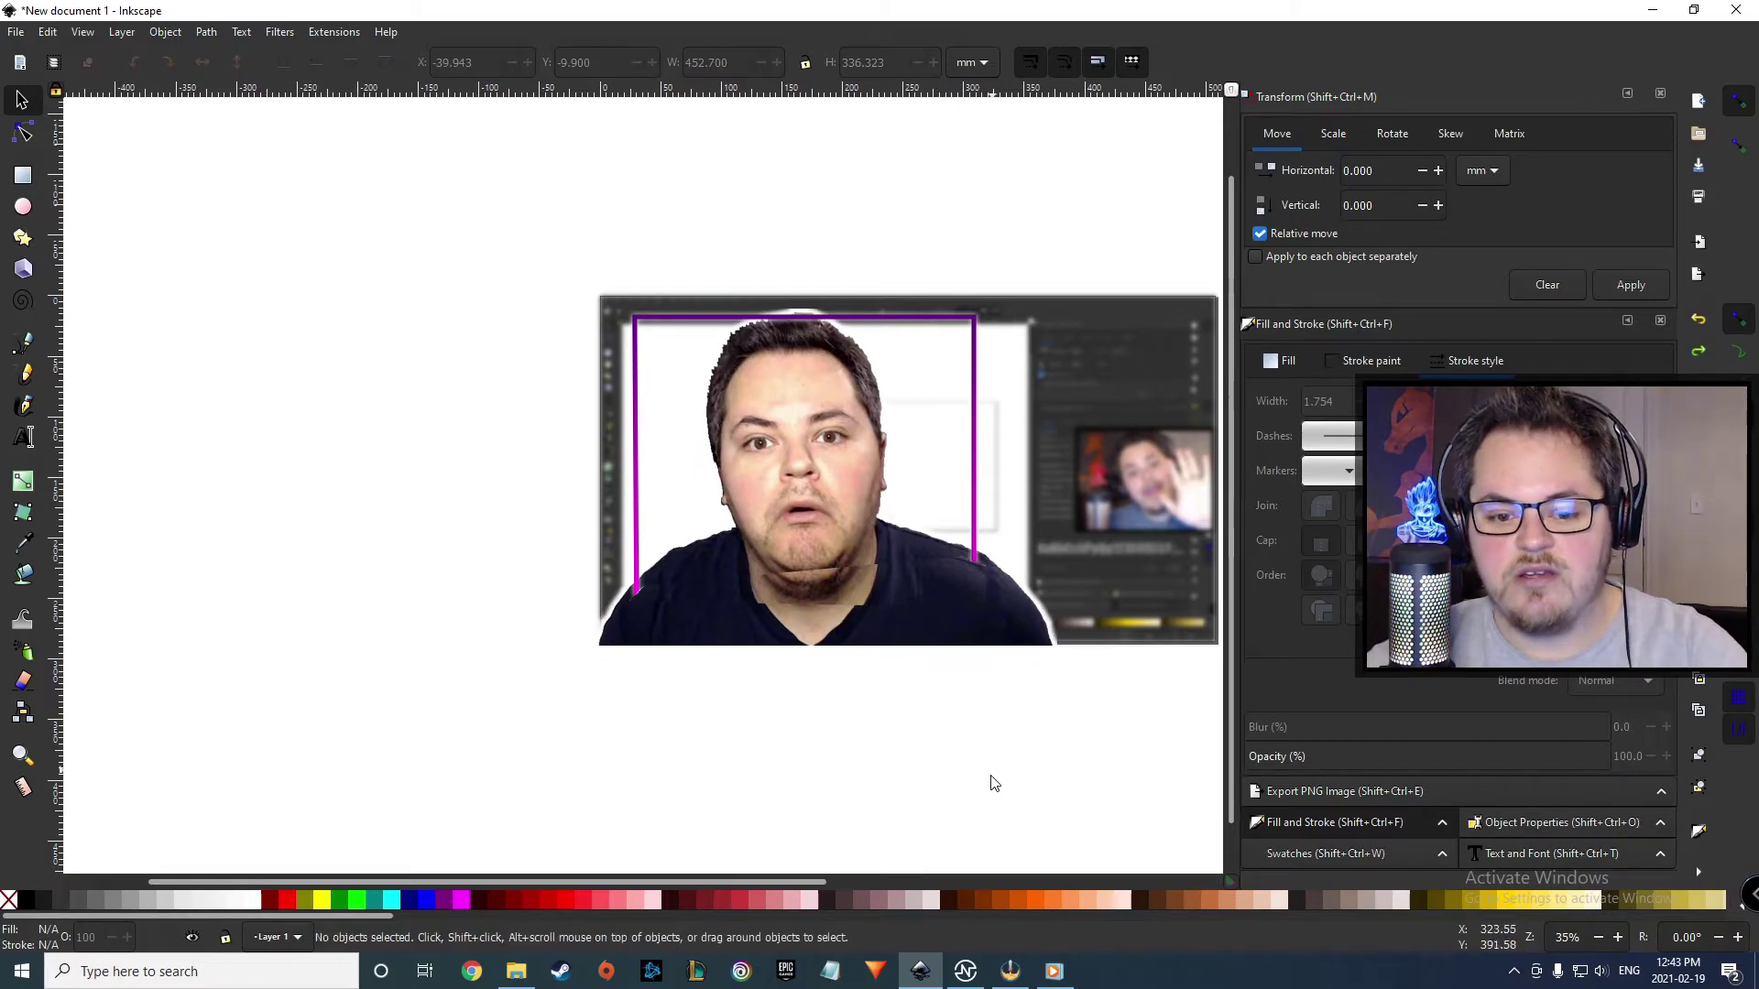
pyautogui.hotkey('ctrl', 'z')
pyautogui.hotkey('ctrl', 'z')
pyautogui.hotkey('ctrl', 'z')
pyautogui.hotkey('ctrl', 'z')
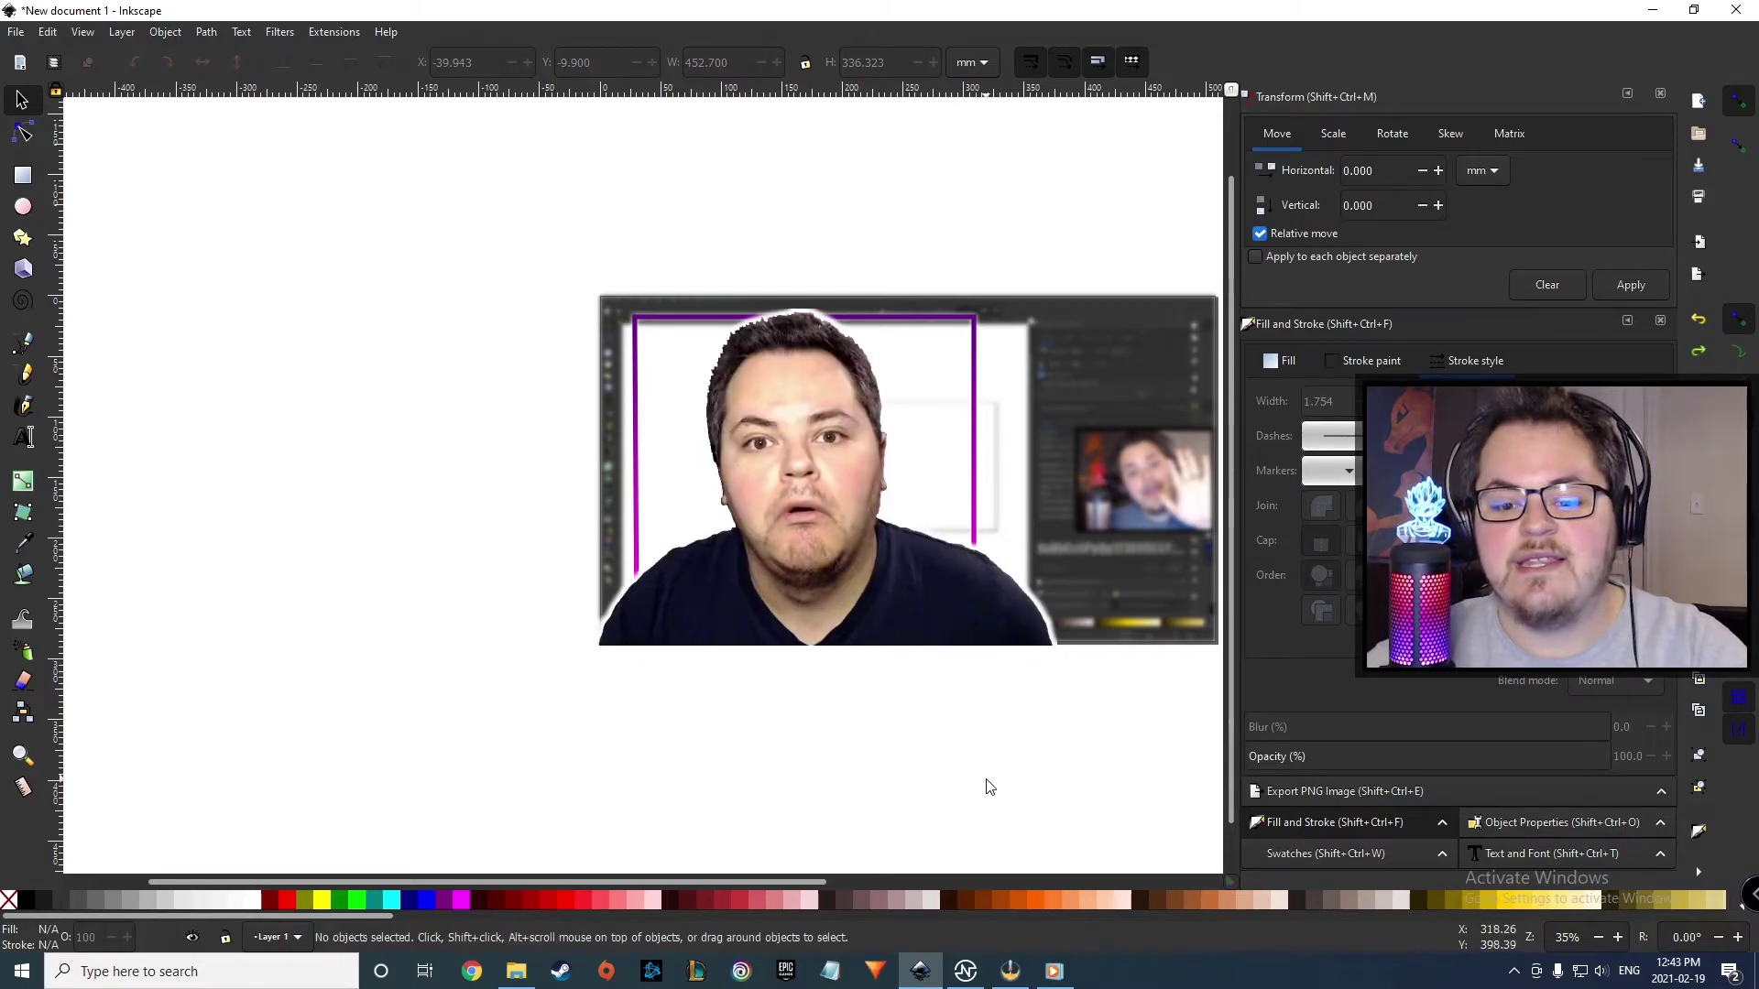
pyautogui.hotkey('ctrl', 'z')
pyautogui.hotkey('ctrl', 'z')
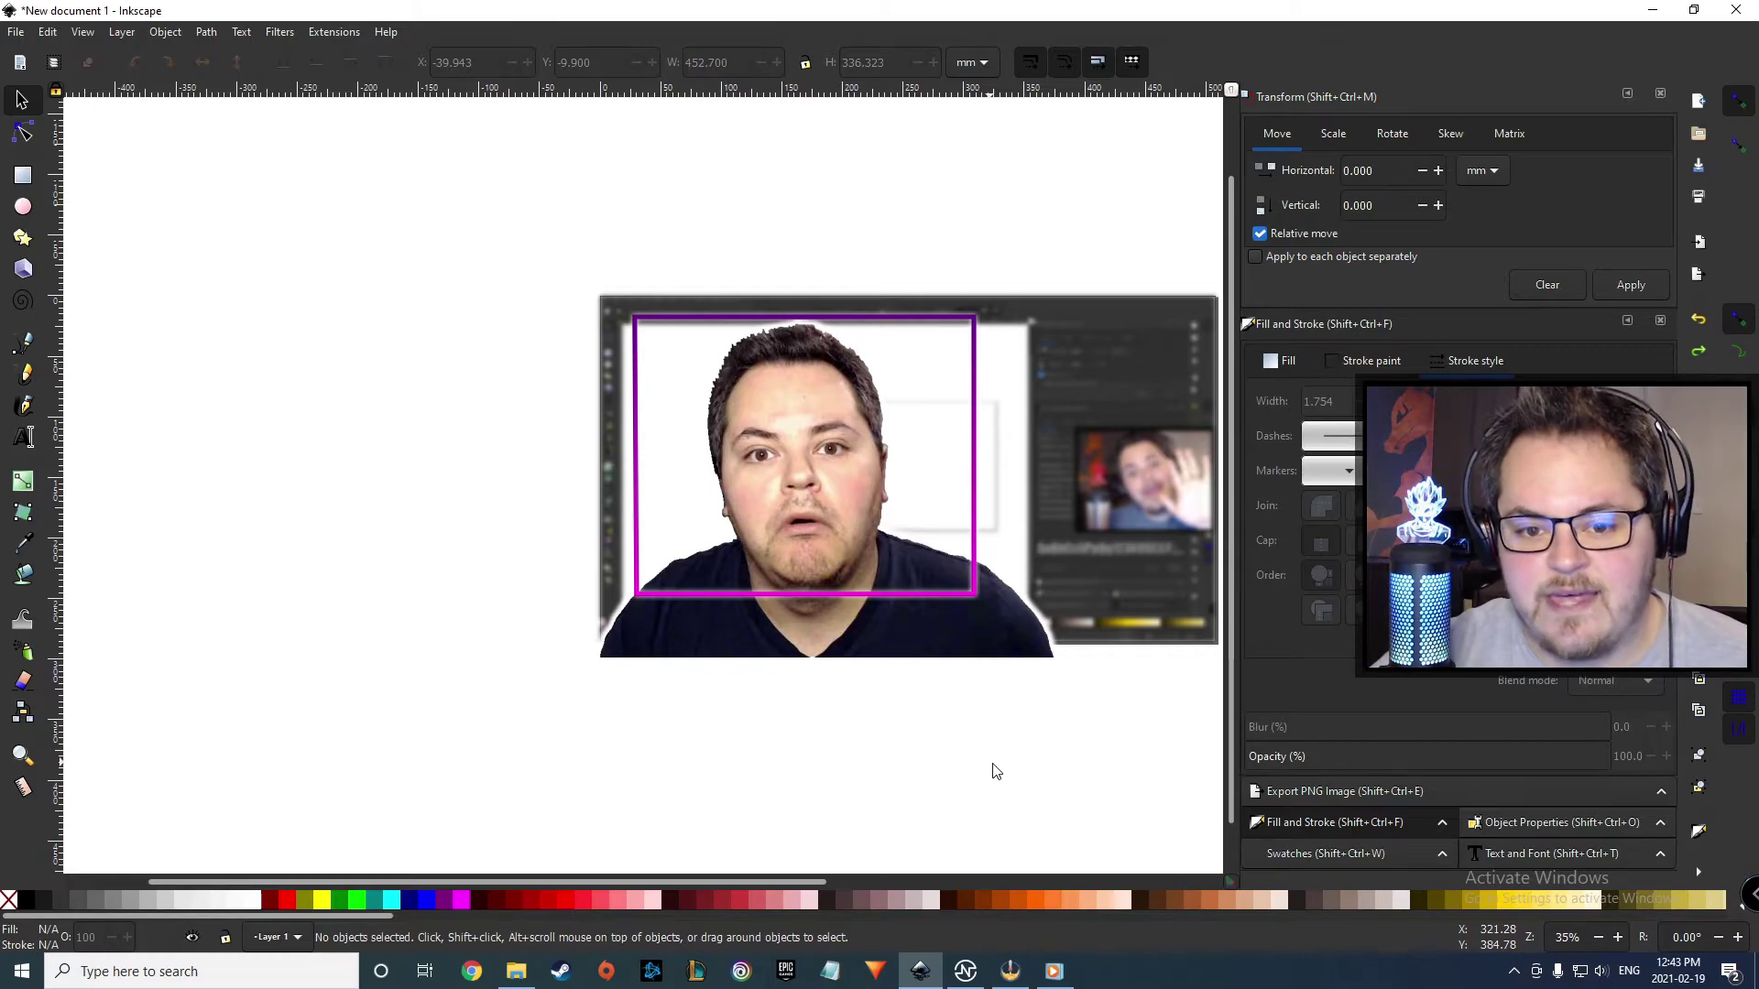
# - Import the Inkscape logo PNG as an embedded image with resolution from file and automatic rendering
pyautogui.click(24, 437)
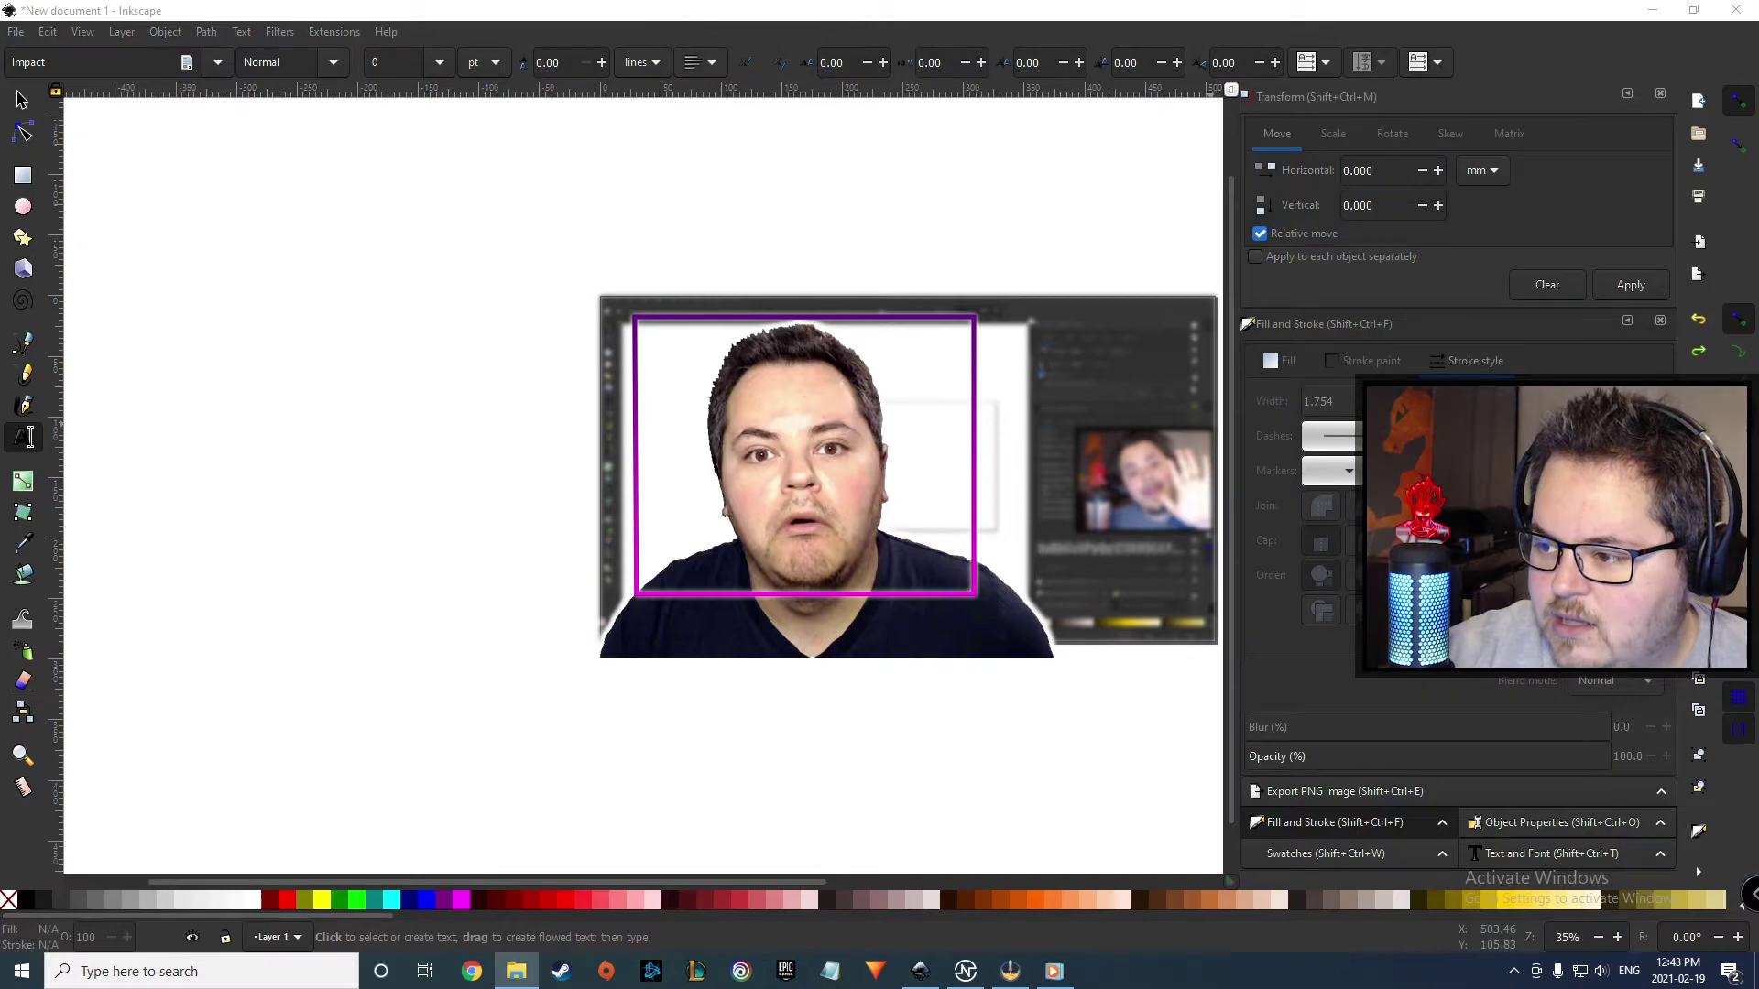
pyautogui.moveTo(1041, 381); pyautogui.dragTo(954, 541)
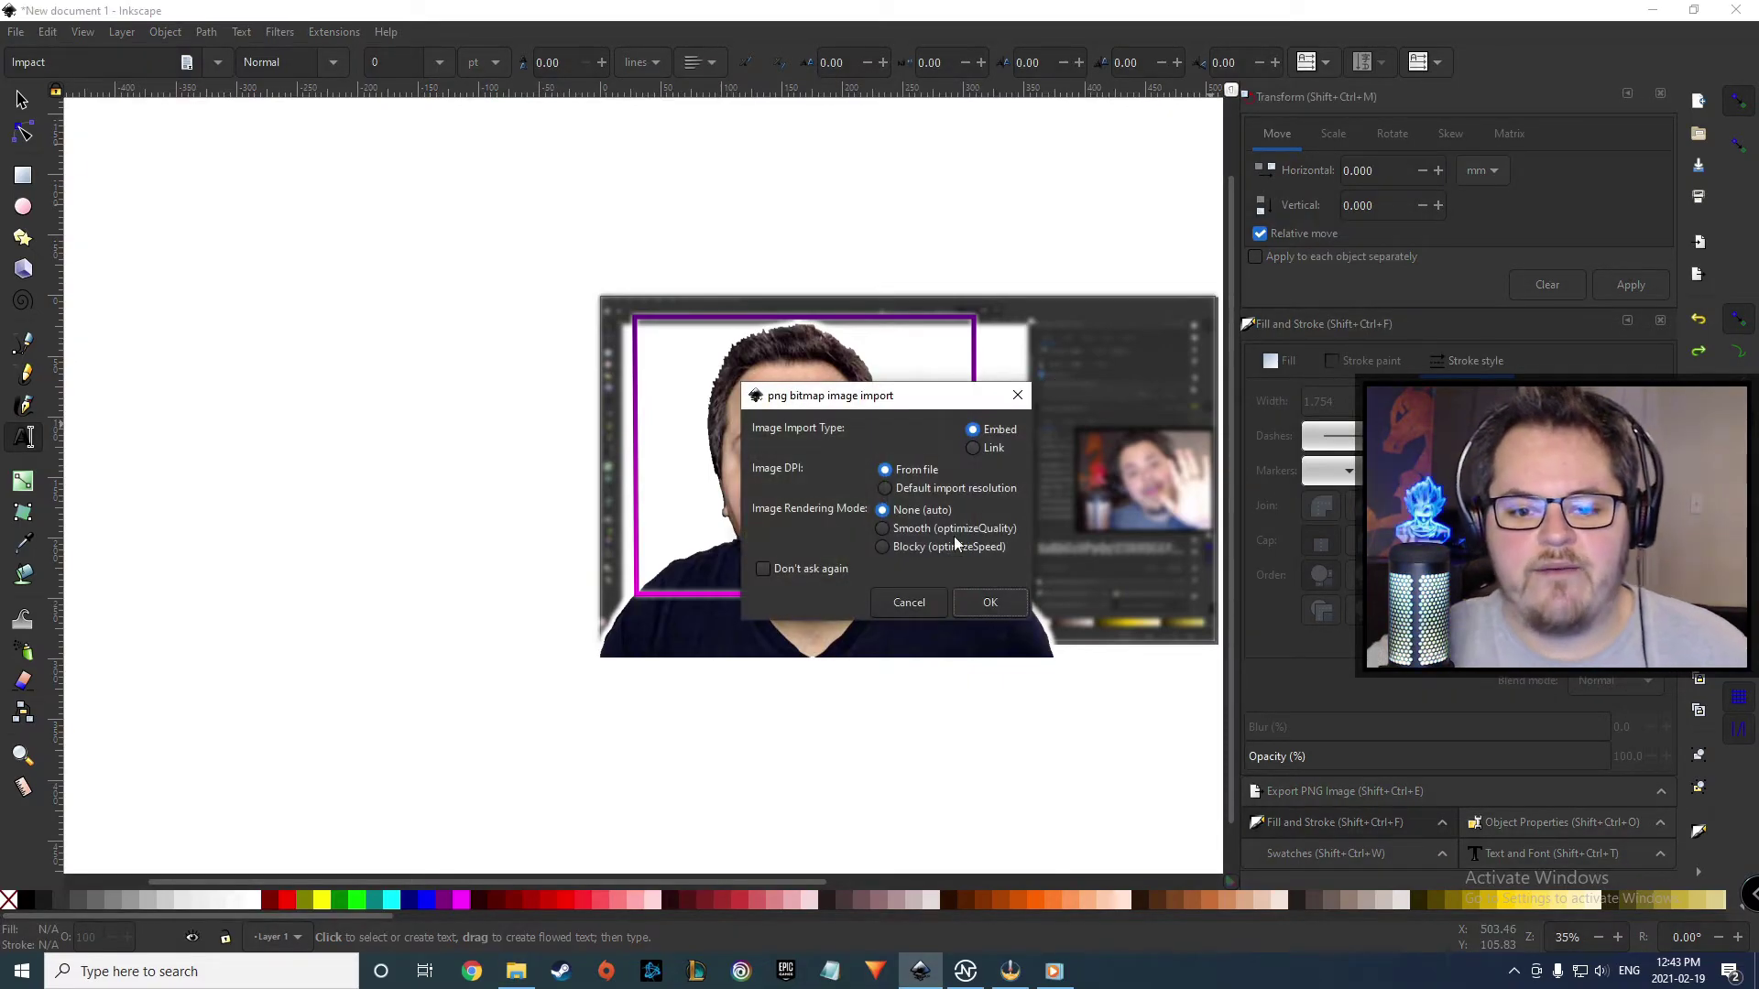
pyautogui.click(984, 612)
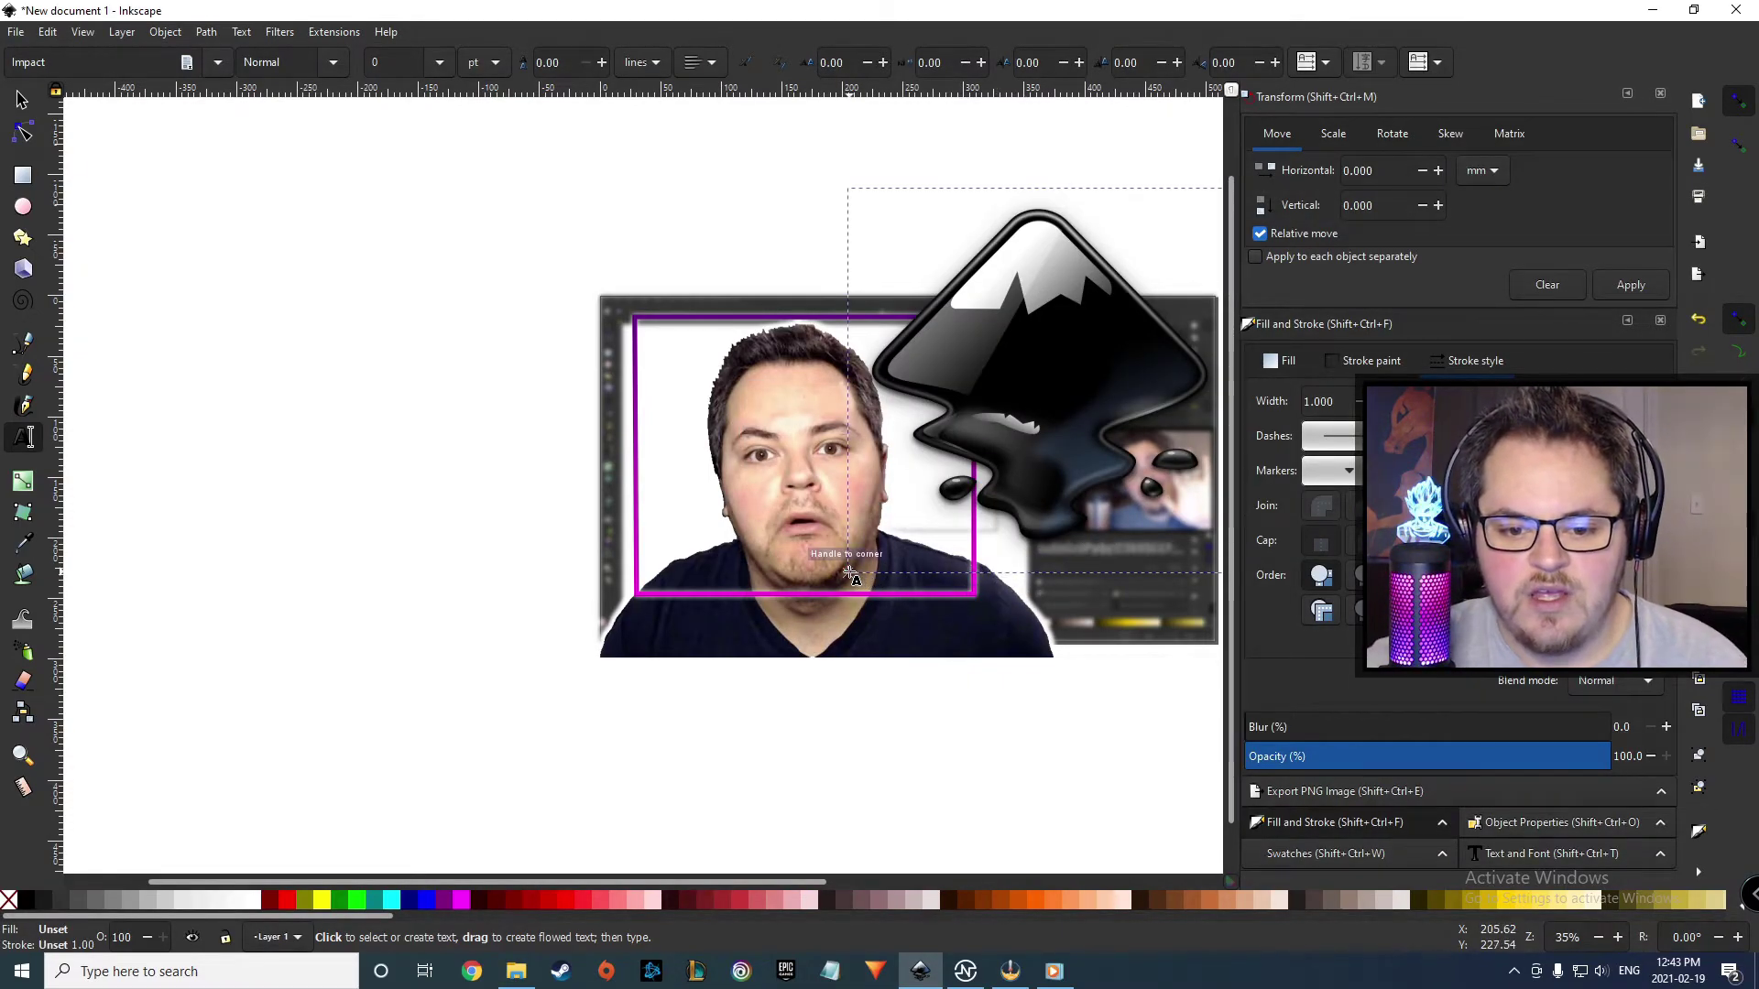
# - Scale the Inkscape logo to about 139 mm wide and place it beside the frame, near the thumbnail's upper-right corner
pyautogui.click(25, 101)
pyautogui.moveTo(843, 183); pyautogui.dragTo(950, 286)
pyautogui.moveTo(1076, 394); pyautogui.dragTo(1123, 398)
pyautogui.click(1005, 774)
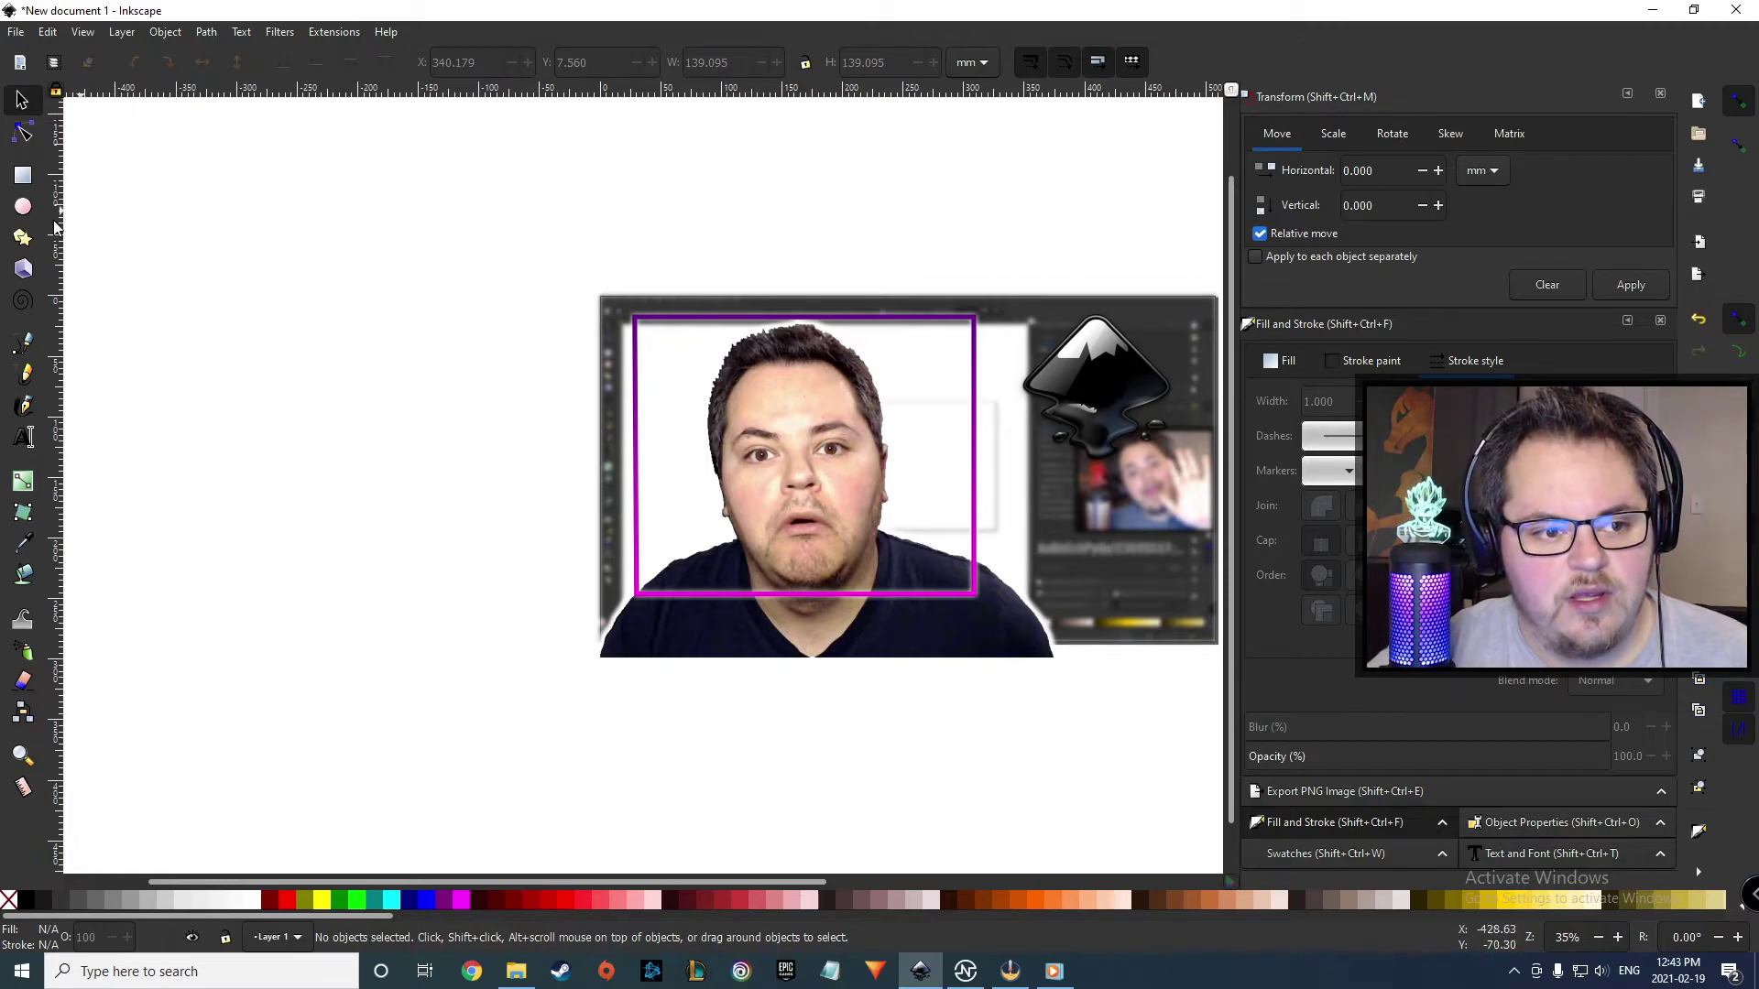
# - Add a two-line Impact text below the logo reading "HOW TO MAKE A SICK" and "BORDER FOR YOUR CAMERA"
pyautogui.click(24, 438)
pyautogui.click(1012, 506)
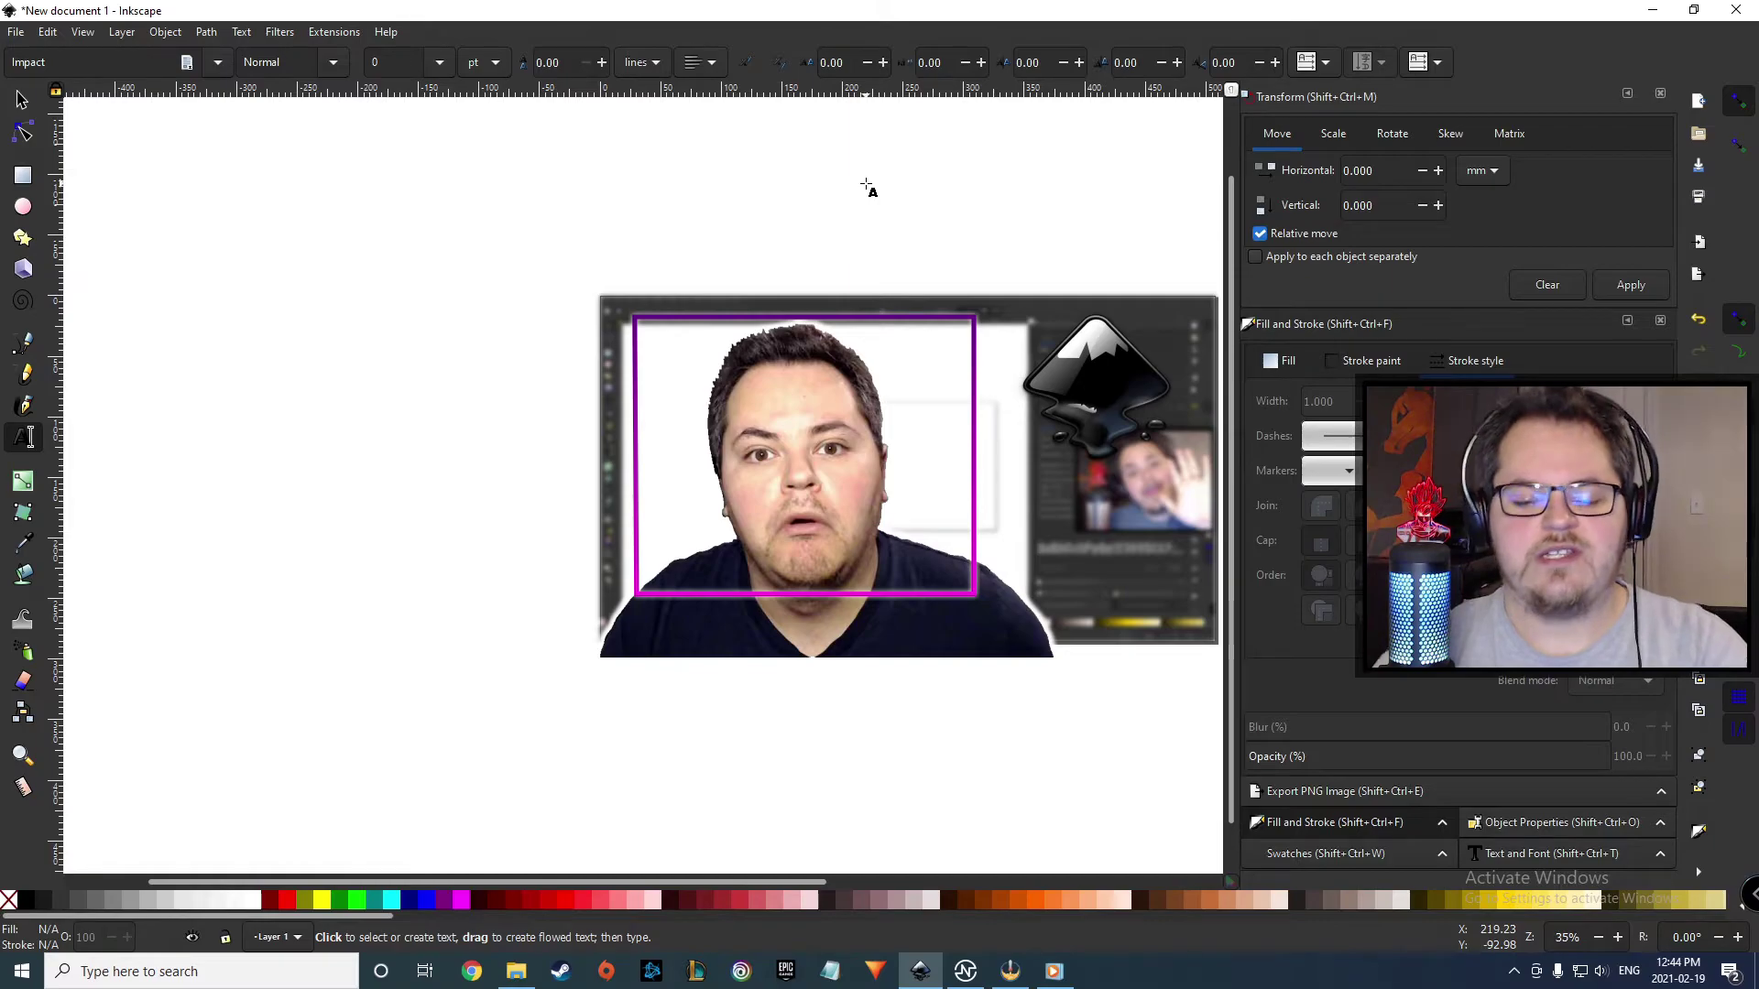
pyautogui.write('HOW TO')
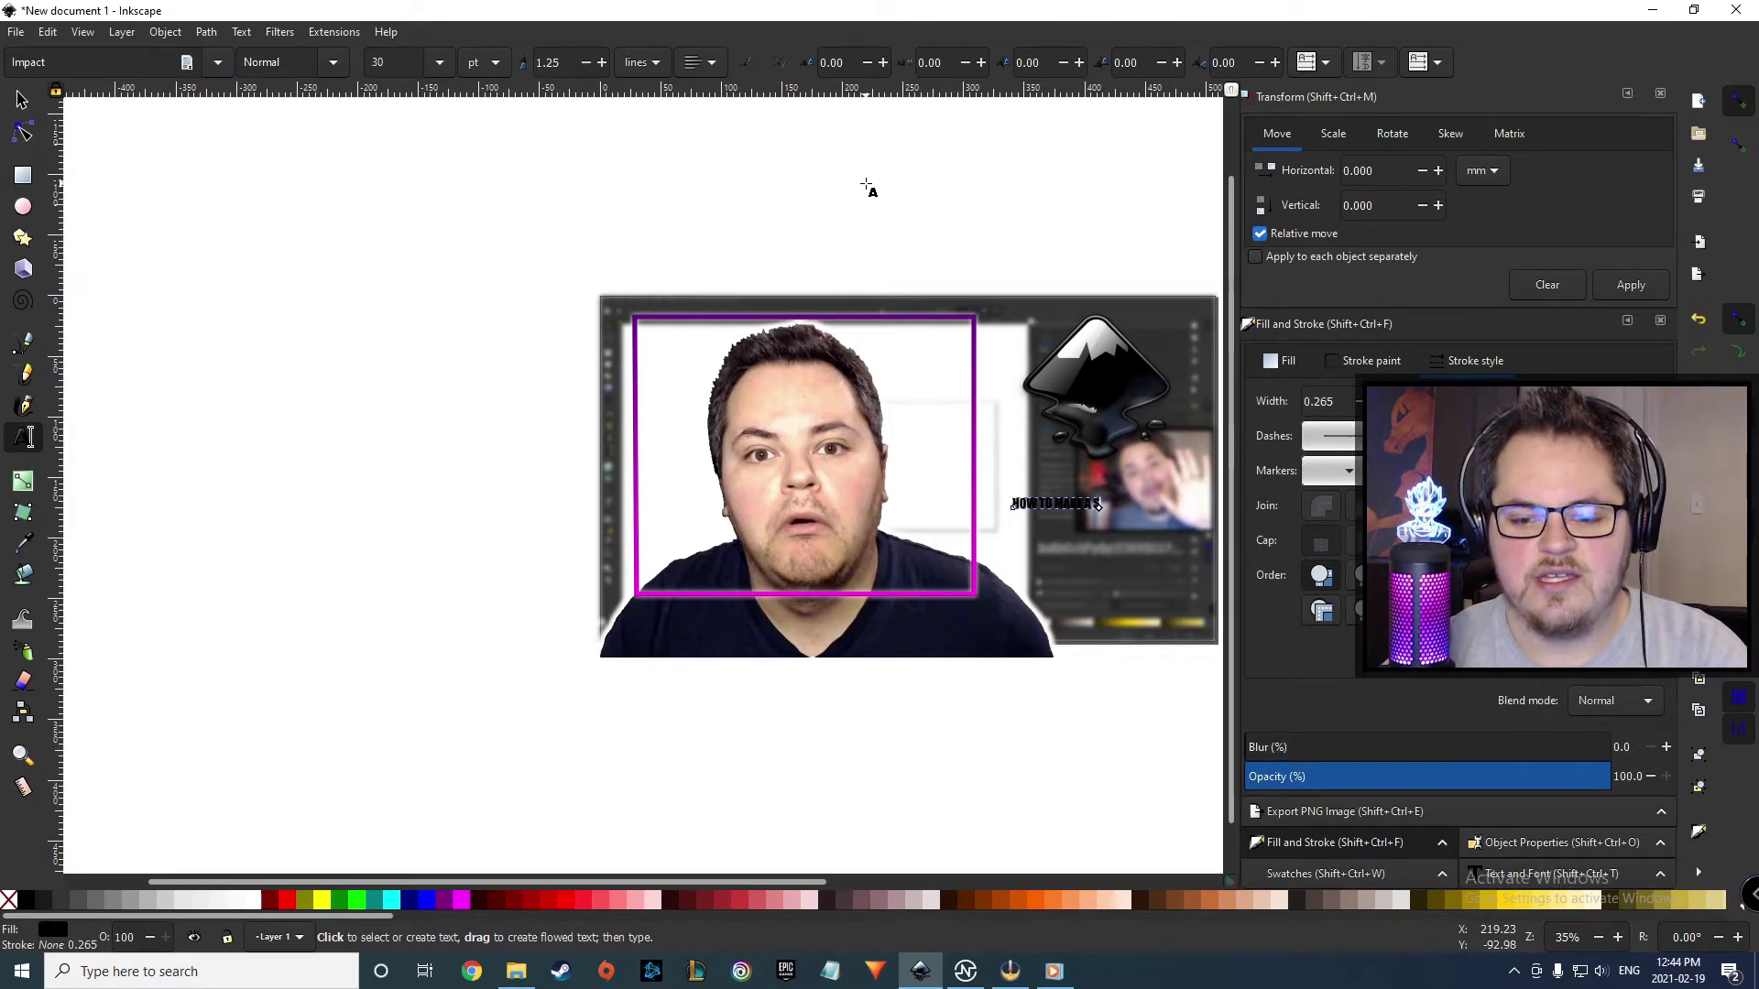
pyautogui.write(' MAKE A SICK')
pyautogui.press('Return')
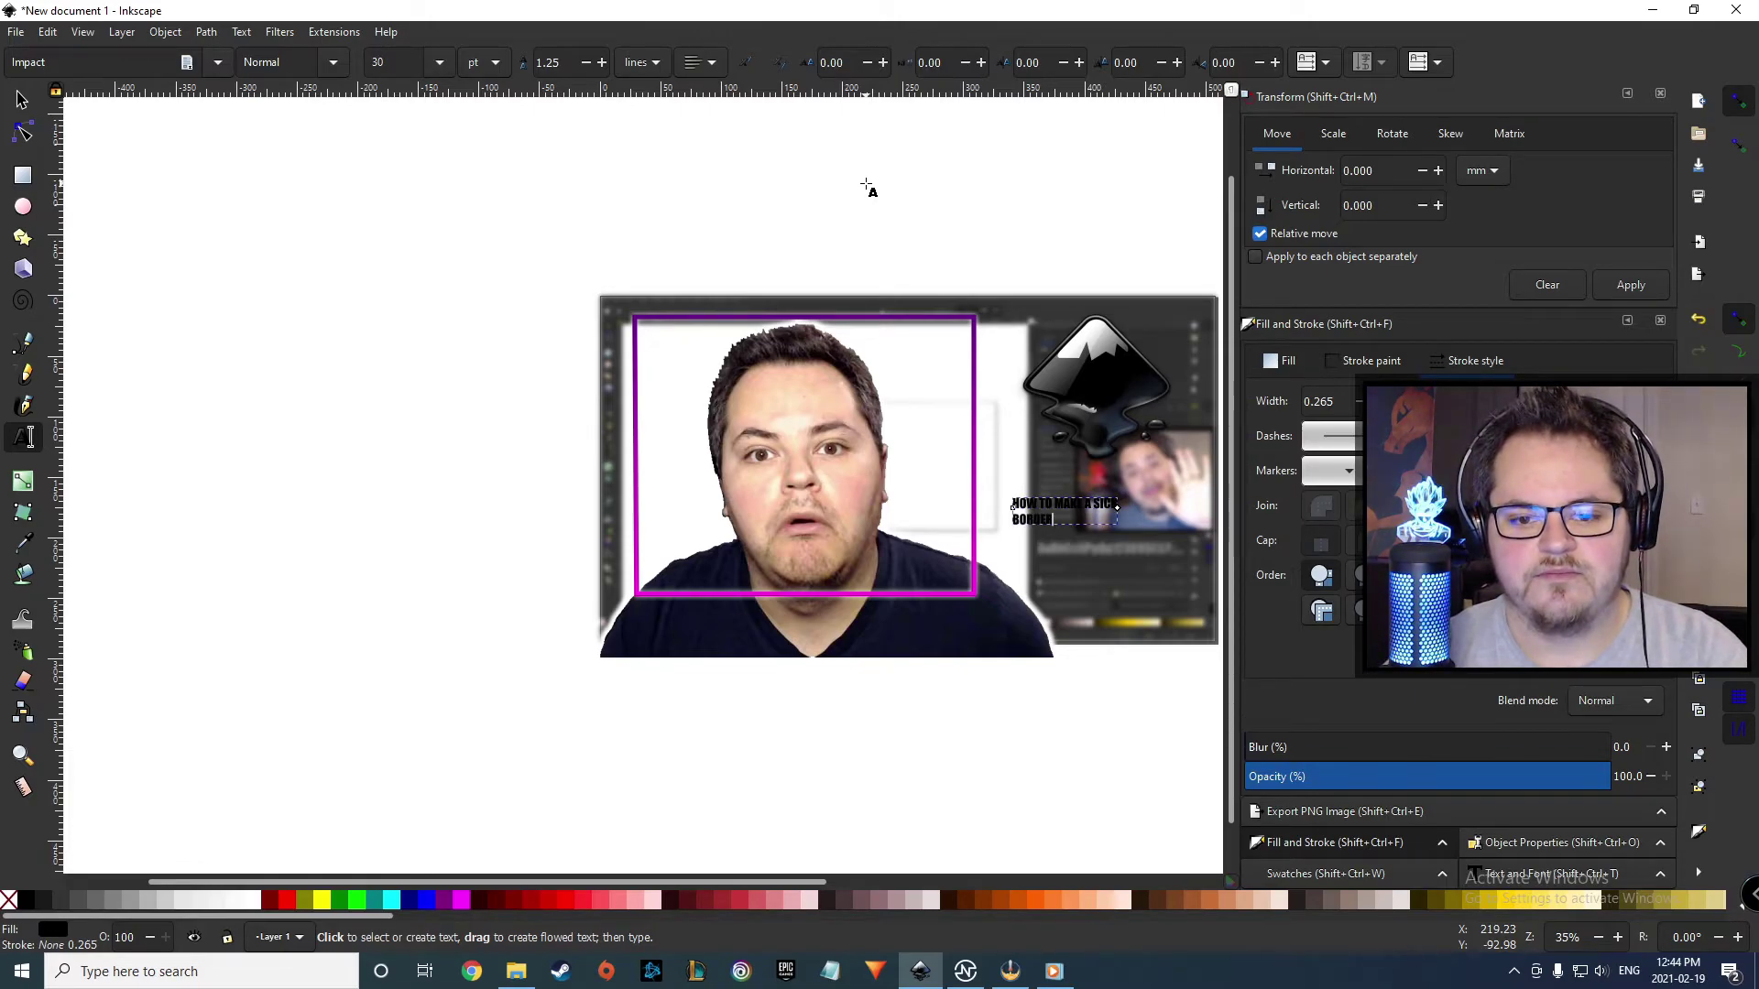
pyautogui.write('A')
# - Set the whole title to 72 pt and move it over the portrait's shoulder and the frame's lower-right corner
pyautogui.hotkey('ctrl', 'a')
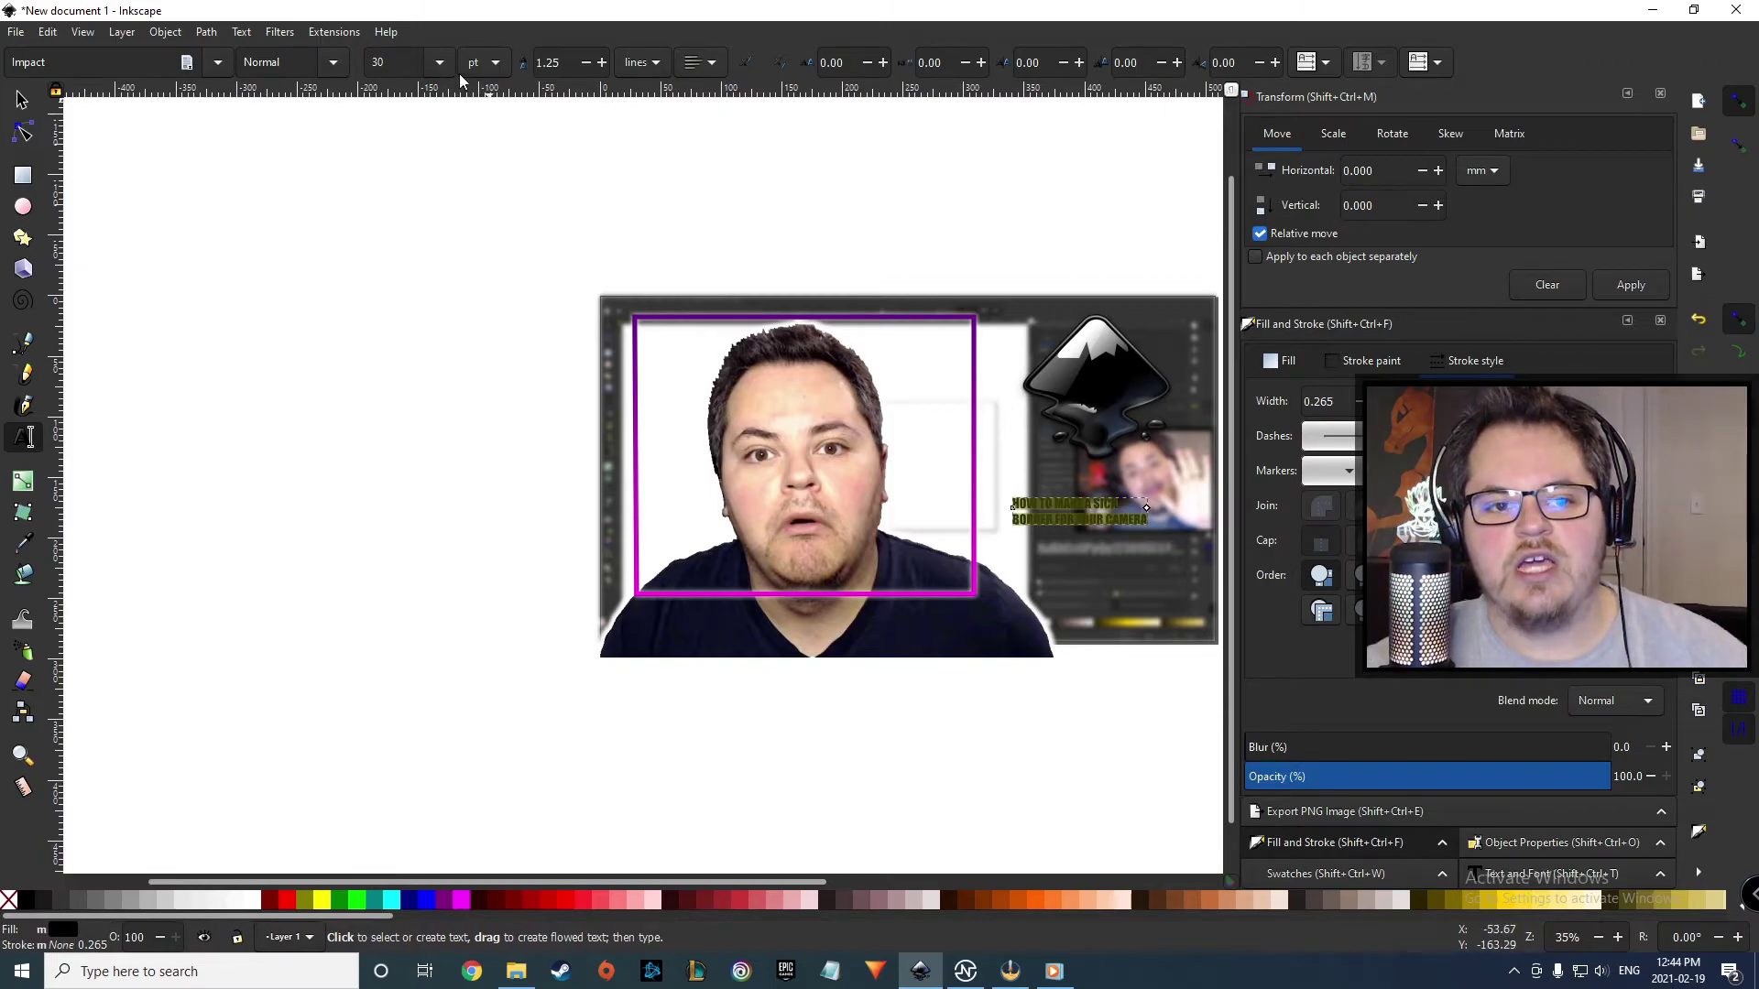
pyautogui.click(440, 63)
pyautogui.click(403, 617)
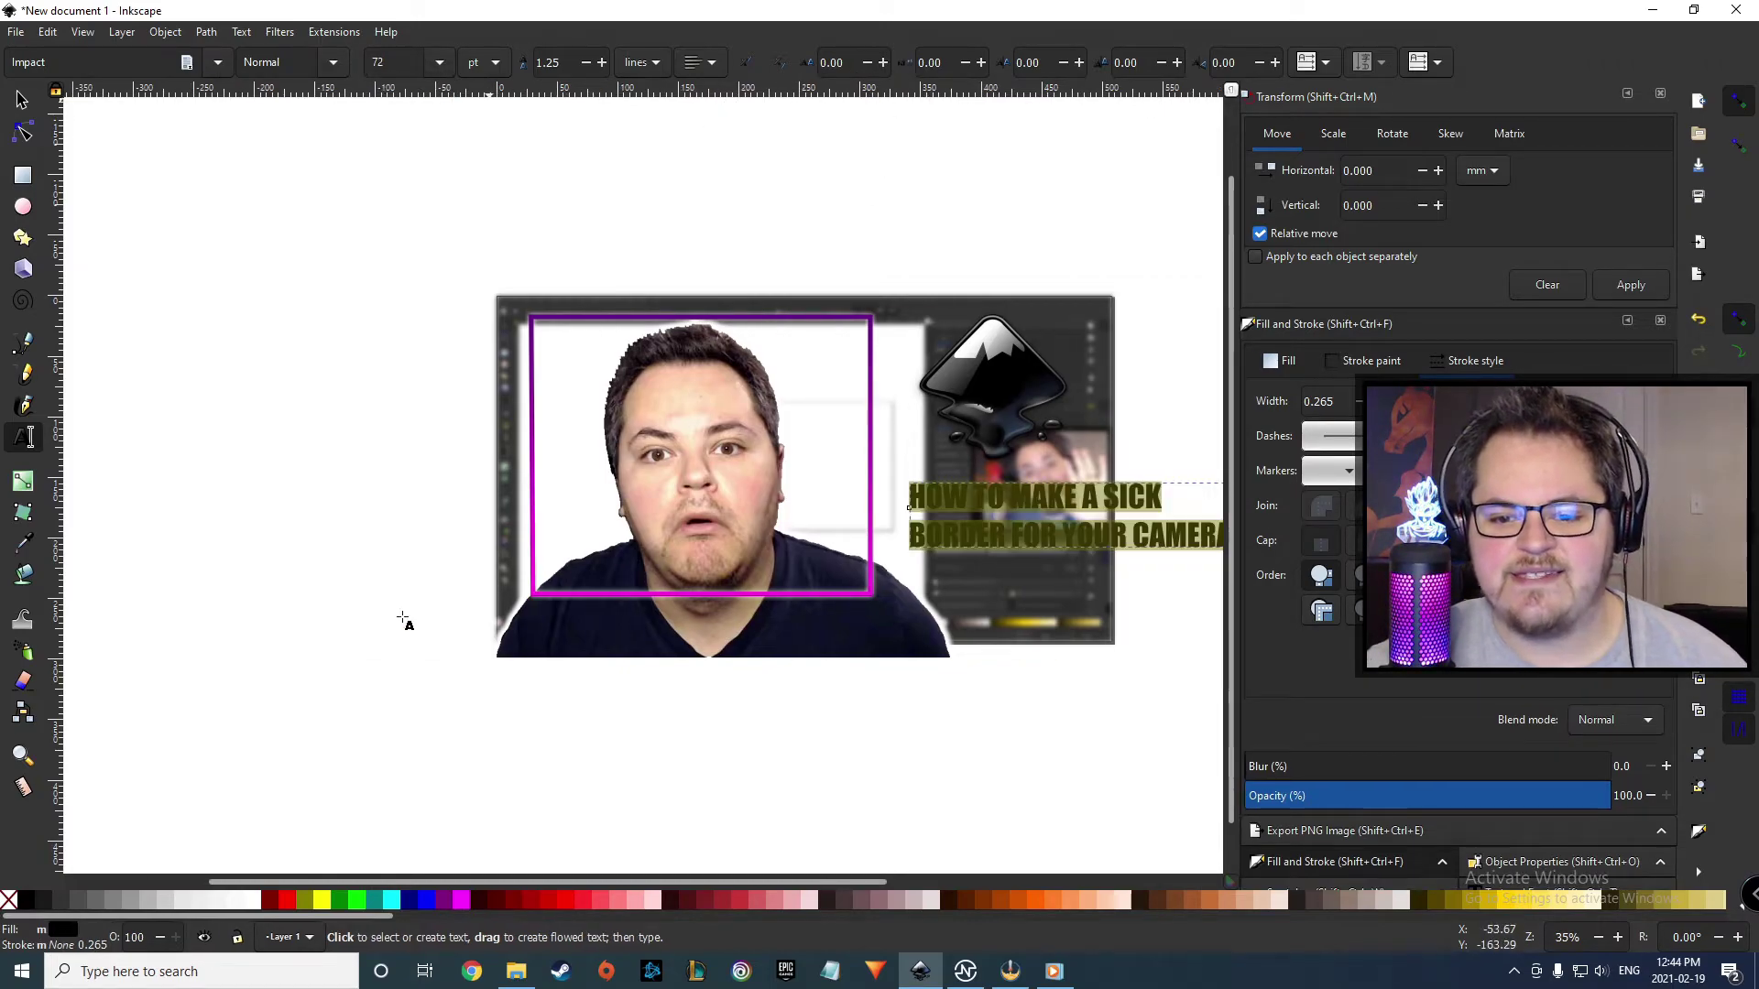
pyautogui.click(22, 101)
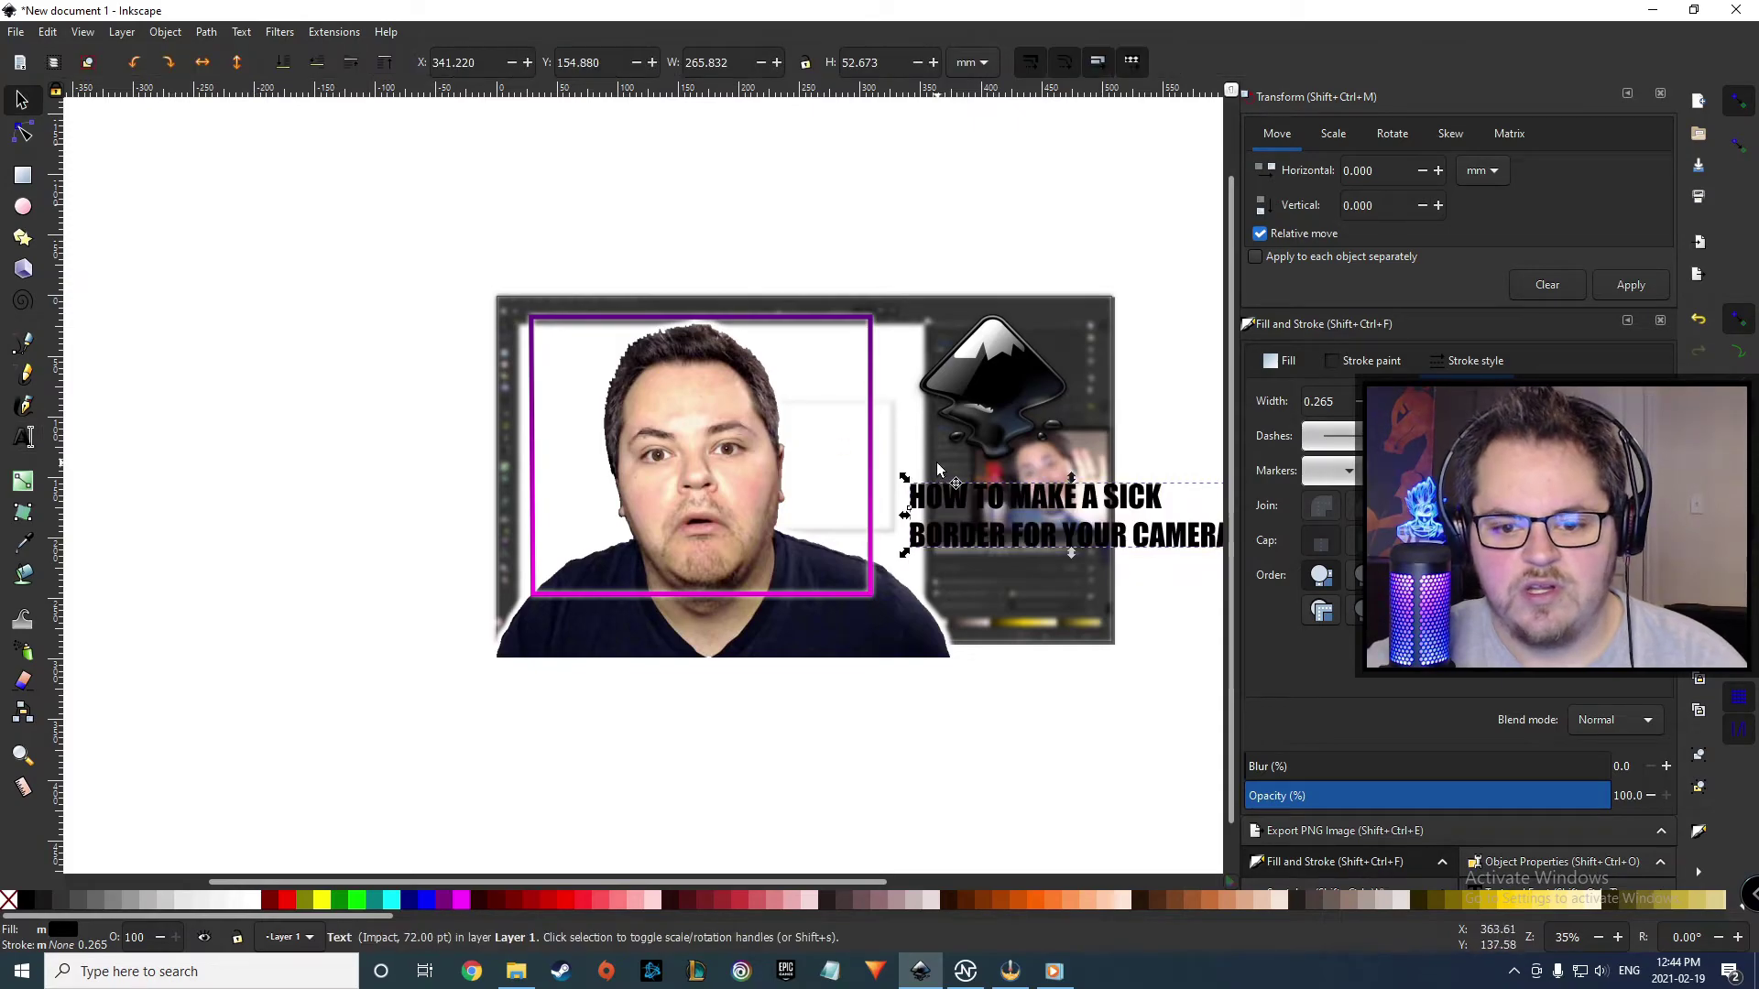
pyautogui.moveTo(1058, 507); pyautogui.dragTo(916, 531)
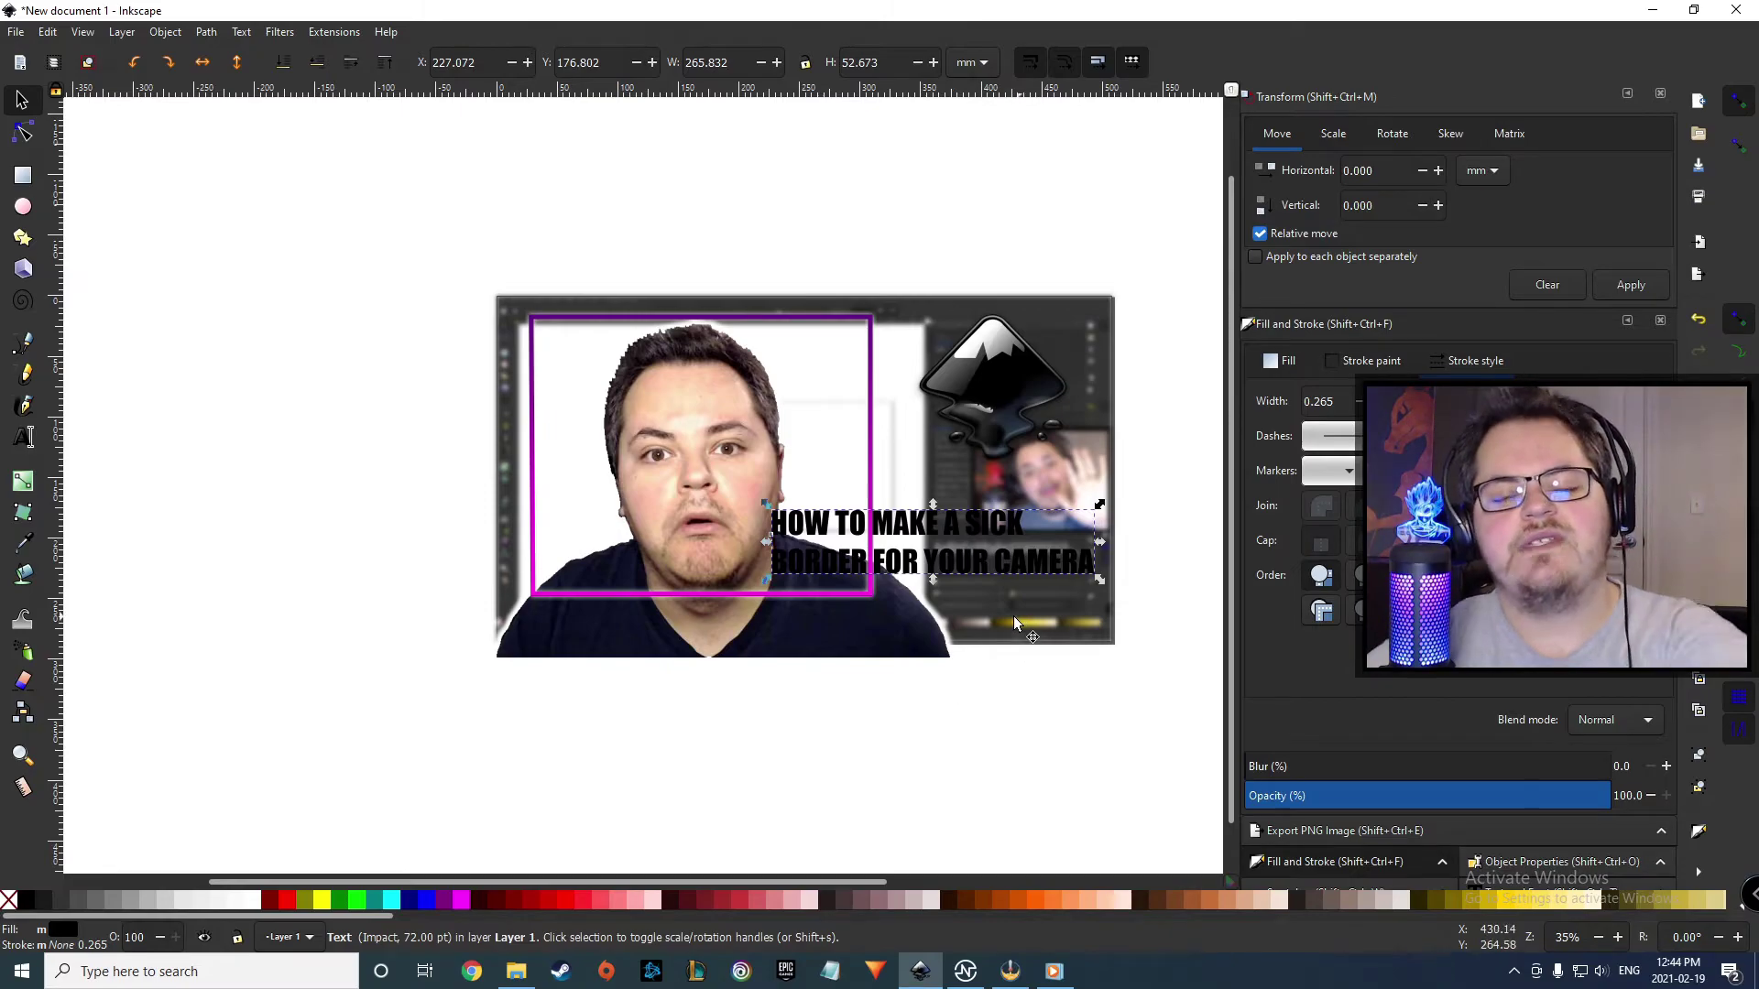
# - Duplicate the title in white and offset the copy slightly up and right of the black text as a hard shadow
pyautogui.scroll(3, 913, 584)
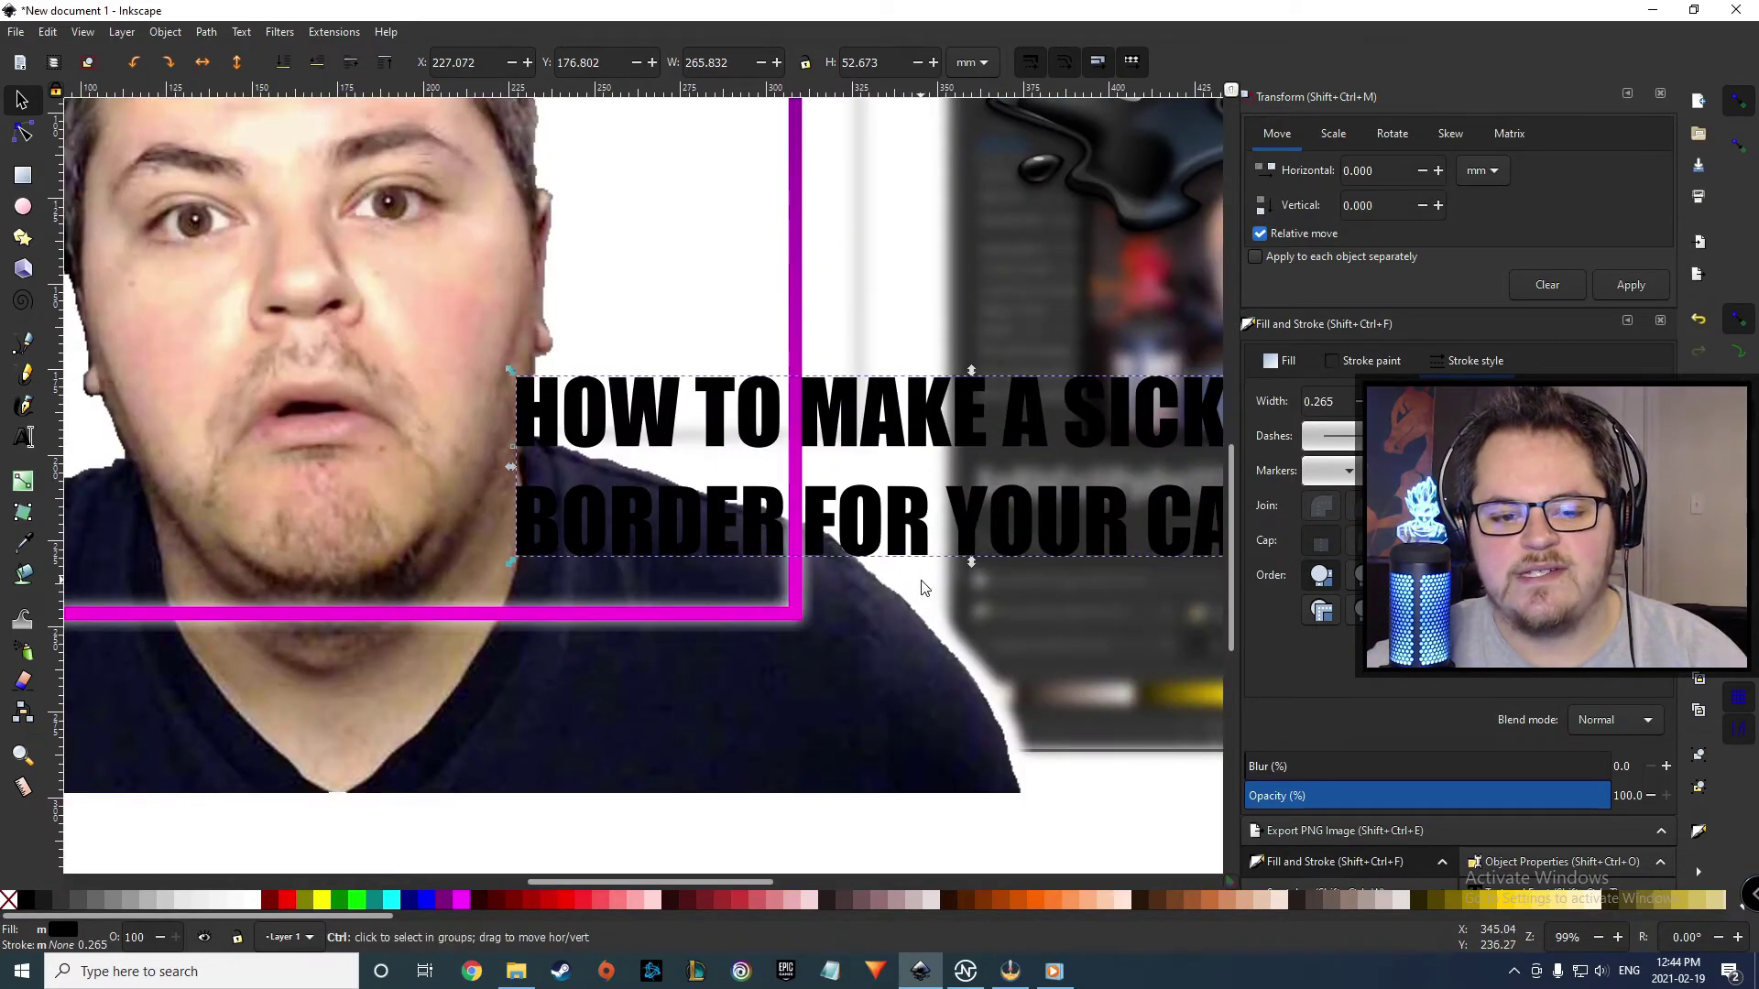
pyautogui.scroll(-2, 922, 584)
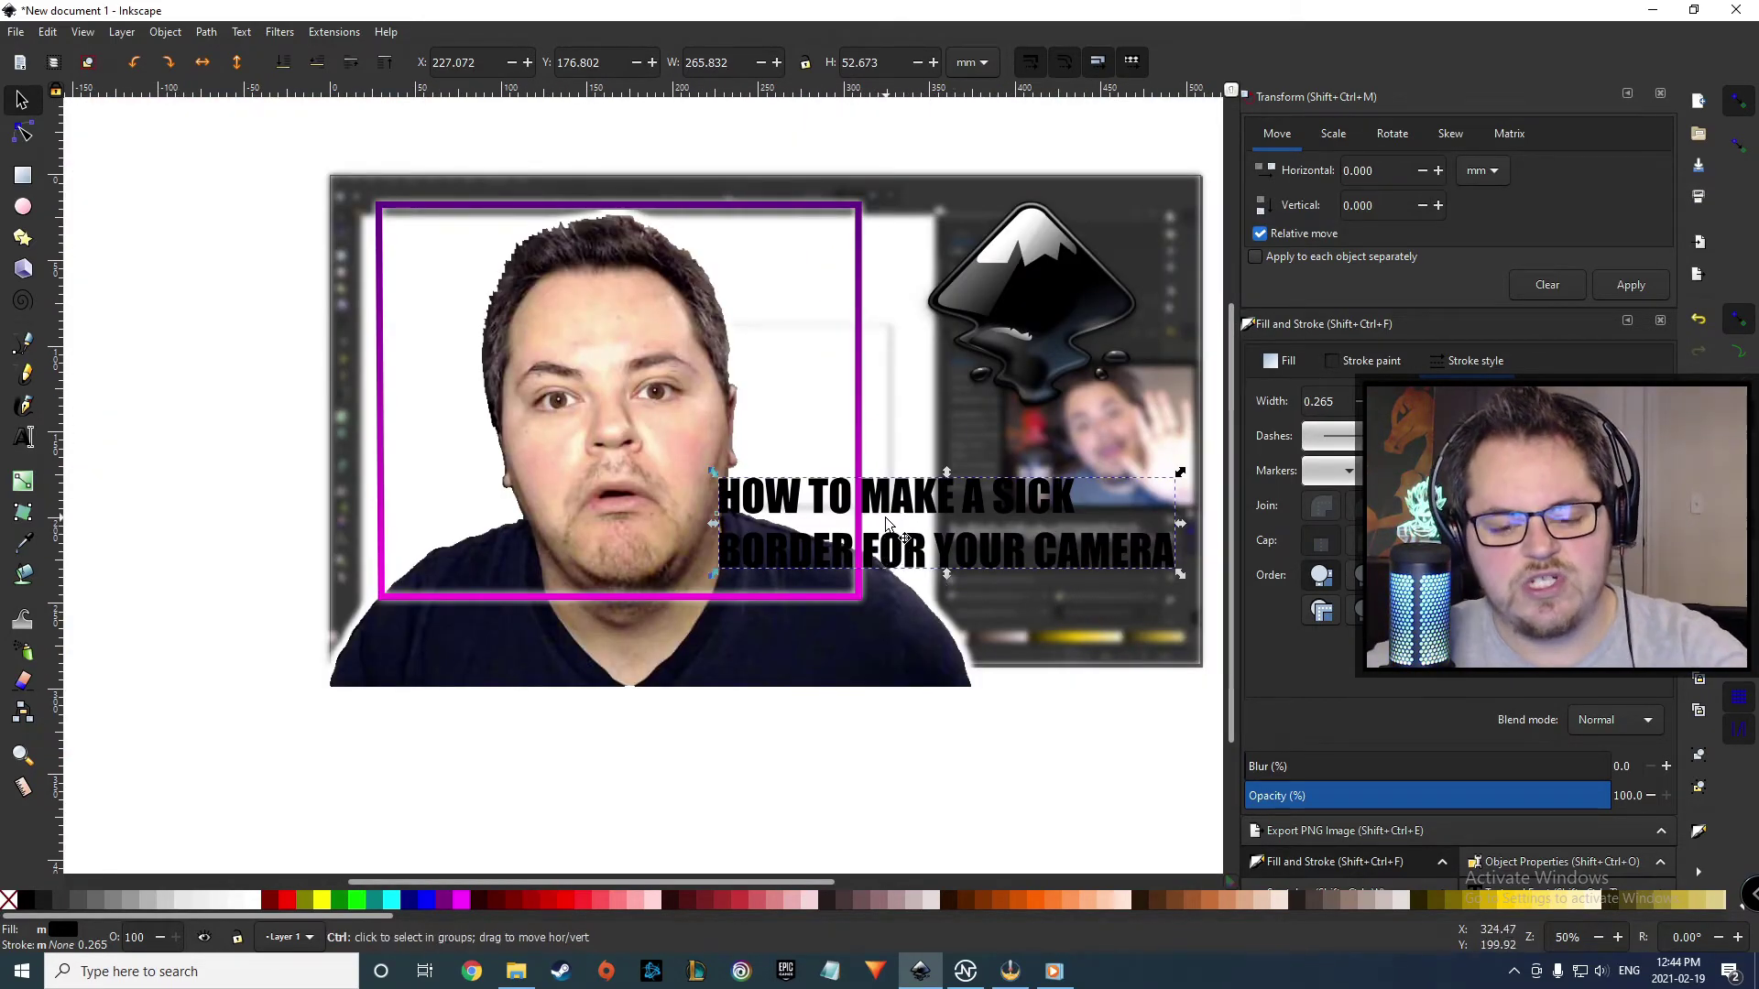
pyautogui.moveTo(862, 500)
pyautogui.mouseDown()
pyautogui.moveTo(724, 463)
pyautogui.moveTo(797, 455)
pyautogui.moveTo(835, 509)
pyautogui.mouseUp()
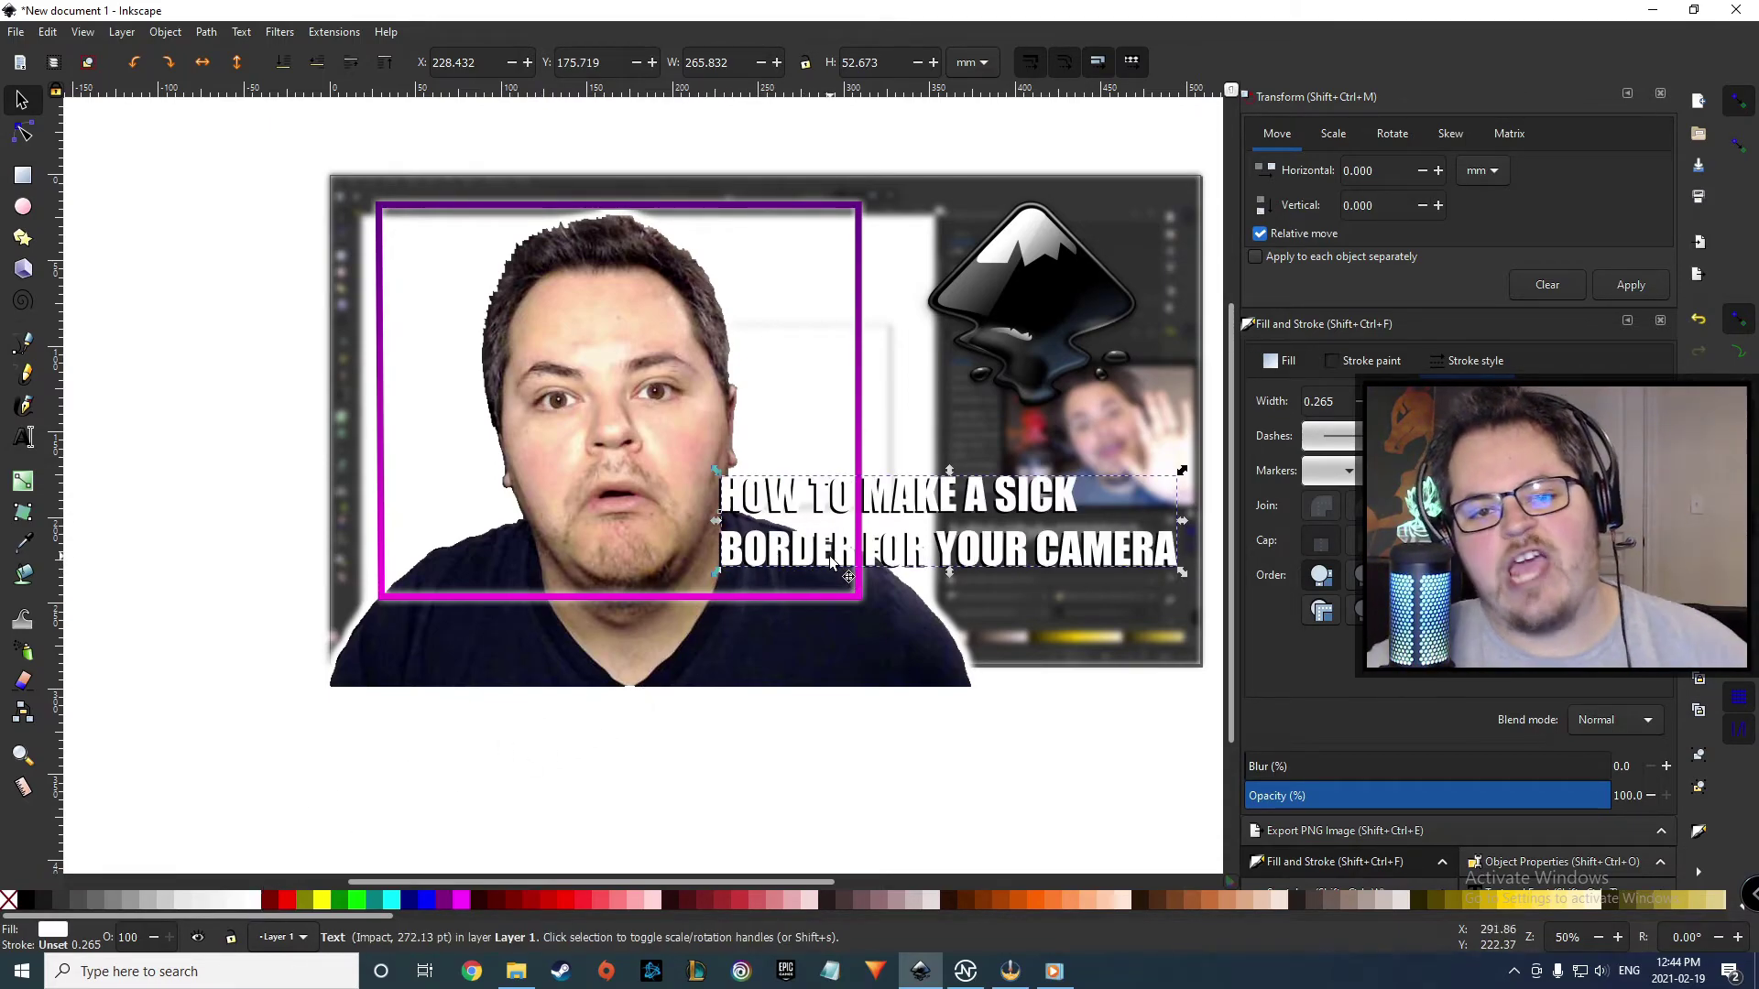
pyautogui.scroll(1, 828, 494)
pyautogui.moveTo(827, 489); pyautogui.dragTo(826, 482)
pyautogui.click(1073, 815)
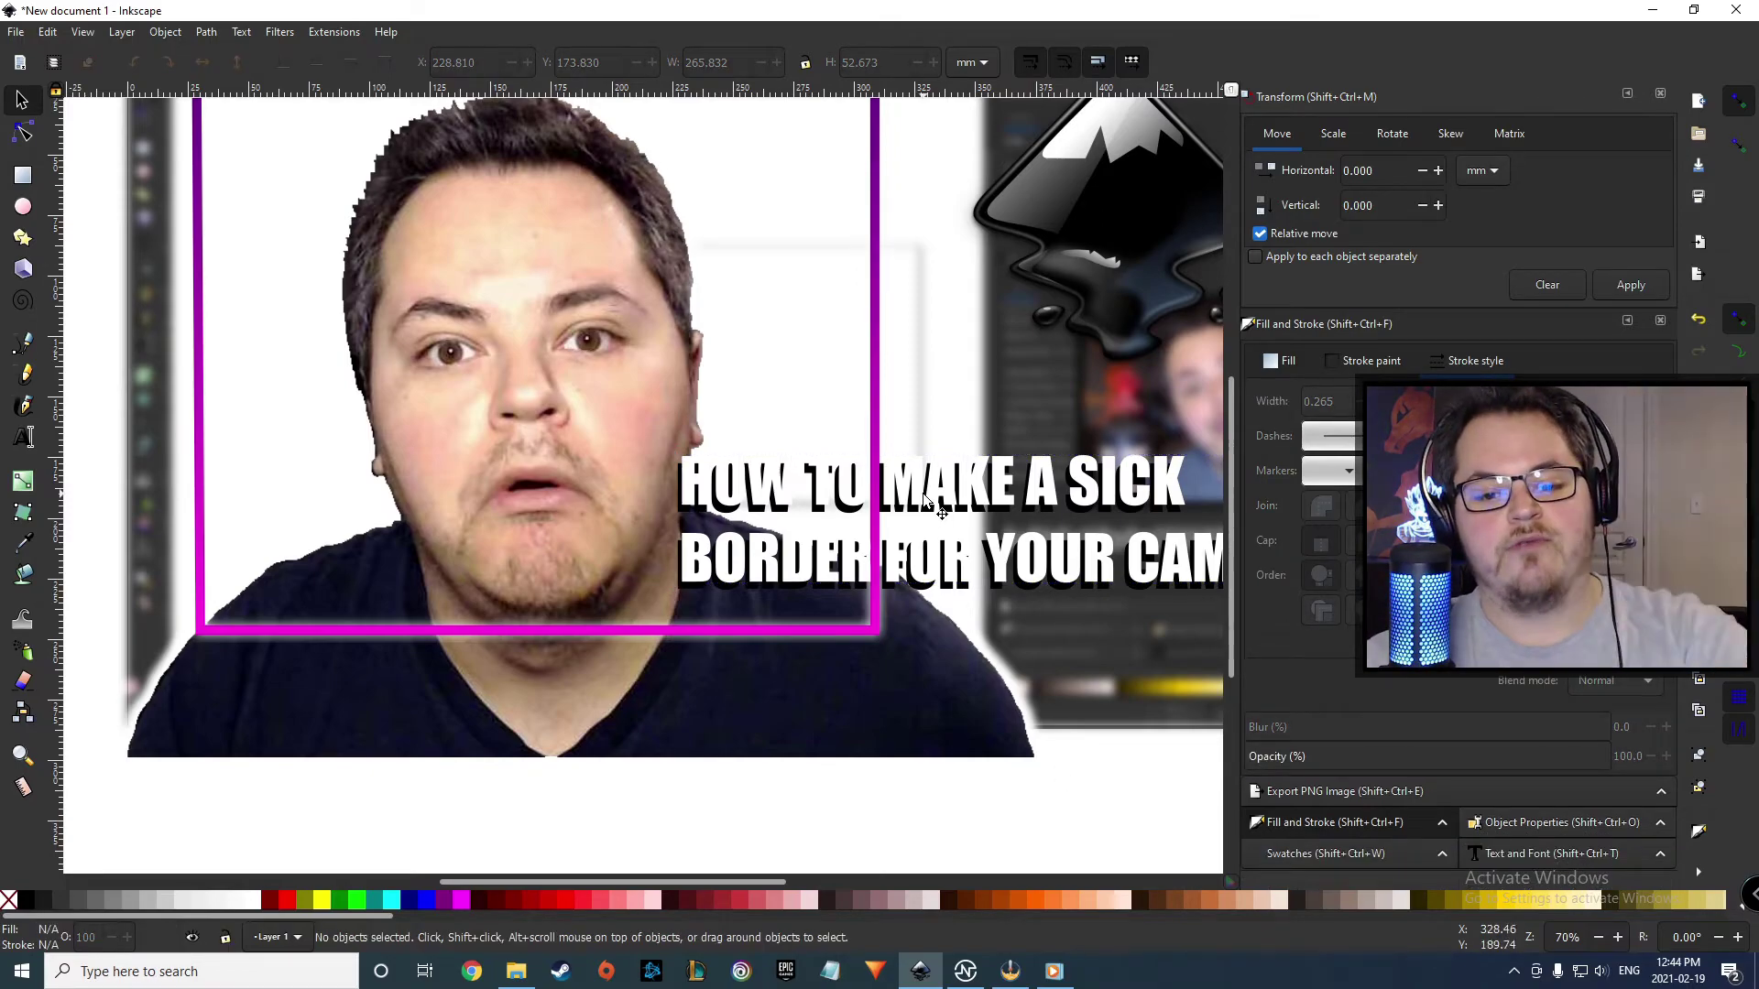
# - Move the white title copy about 5 mm down and slightly right, just below and right of the black text
pyautogui.click(945, 493)
pyautogui.moveTo(948, 491); pyautogui.dragTo(951, 506)
pyautogui.click(1044, 821)
# - Add a soft shadow behind the Inkscape logo using a duplicate enlarged to about 175 mm wide and blurred to 30.7%
pyautogui.keyDown('ctrl'); pyautogui.scroll(-1, 1099, 658); pyautogui.keyUp('ctrl')
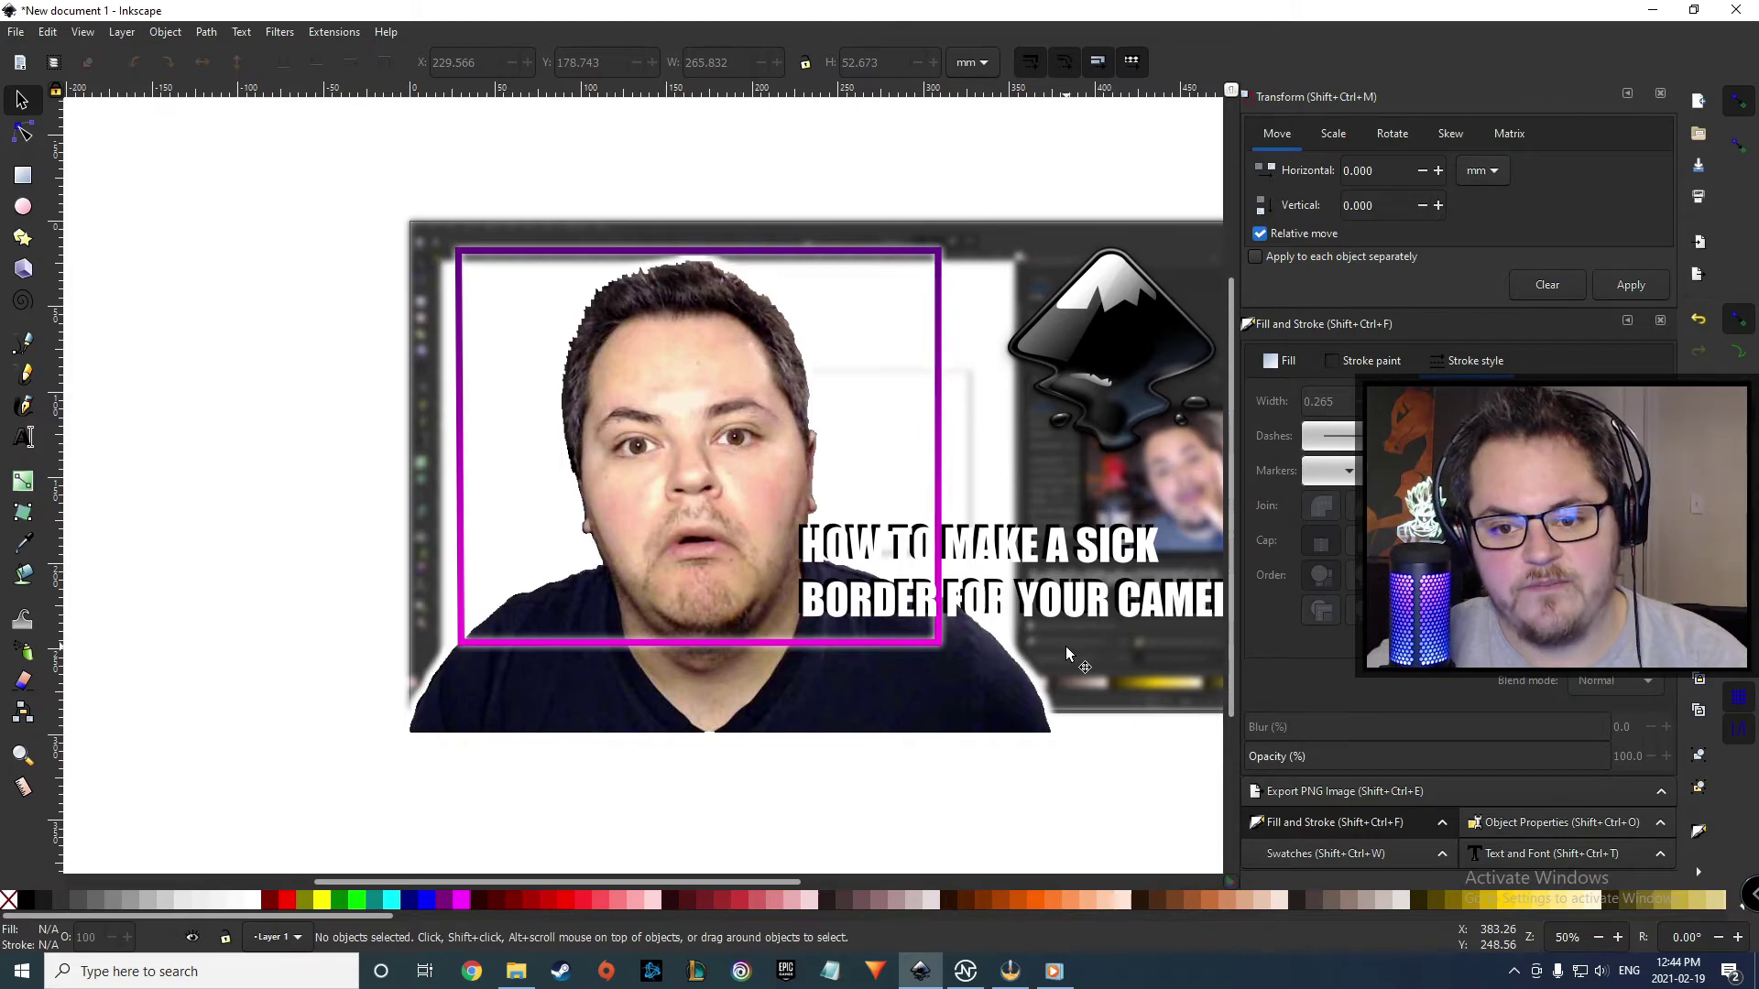
pyautogui.click(1106, 346)
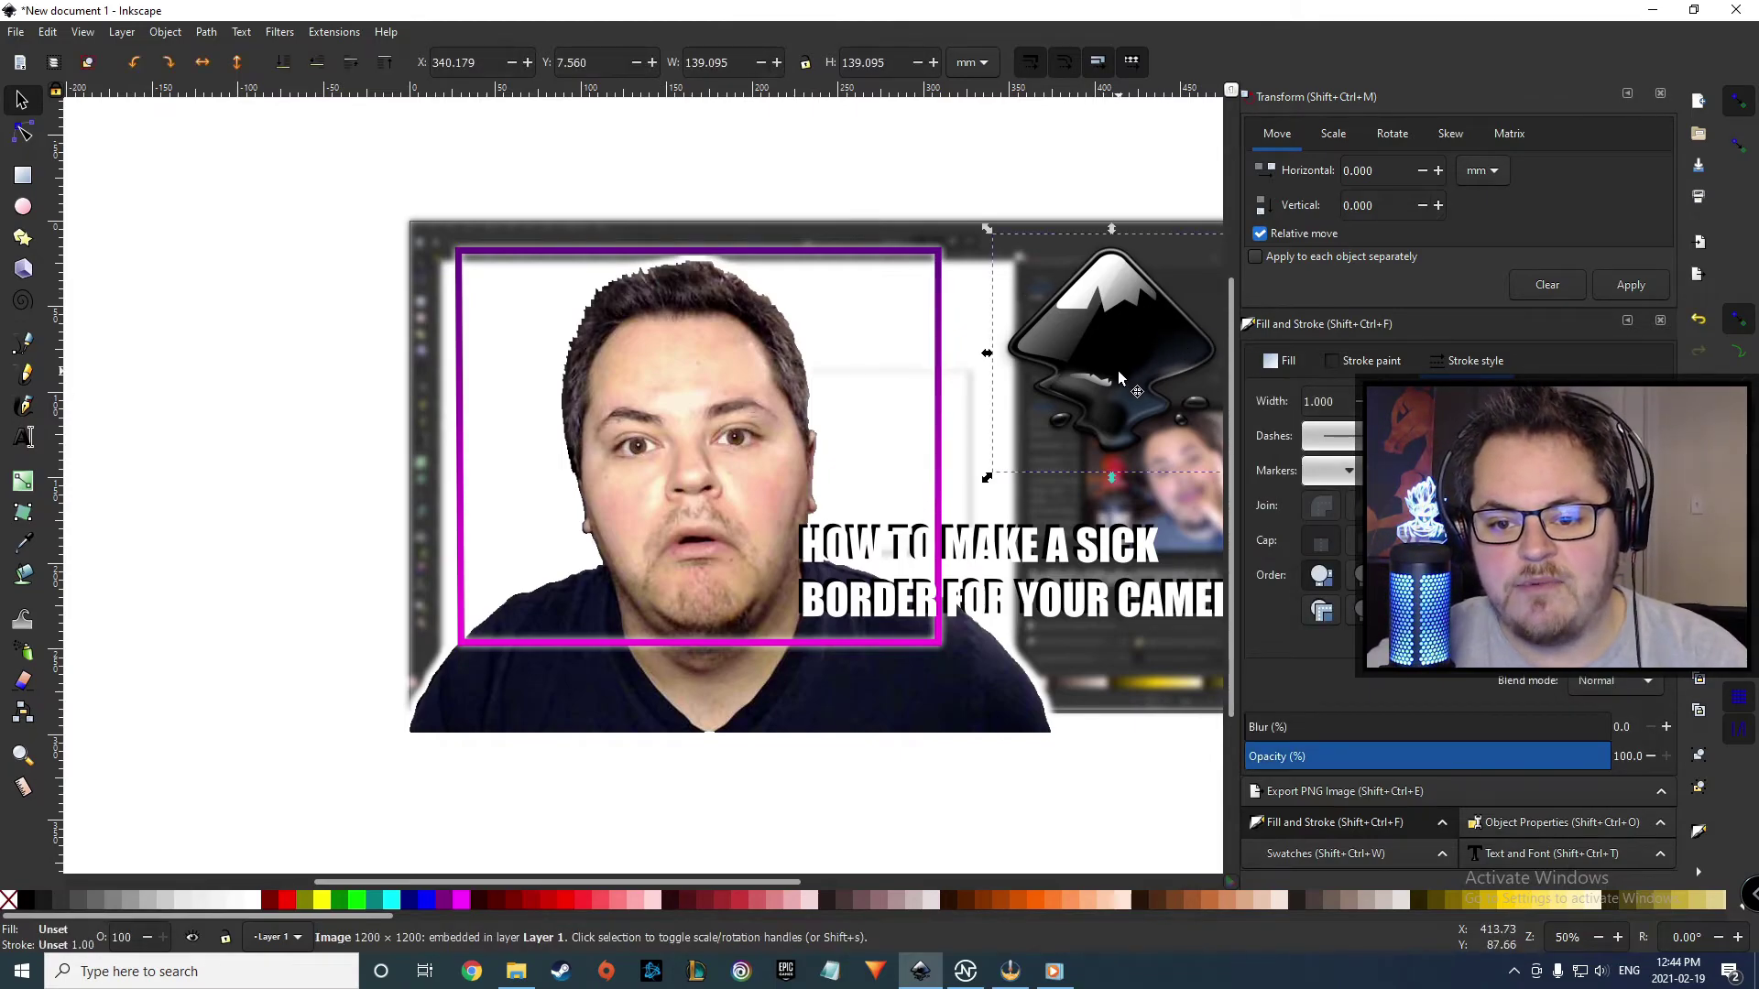
pyautogui.keyDown('ctrl'); pyautogui.scroll(-1, 1118, 370); pyautogui.keyUp('ctrl')
pyautogui.hscroll(4, 1129, 334)
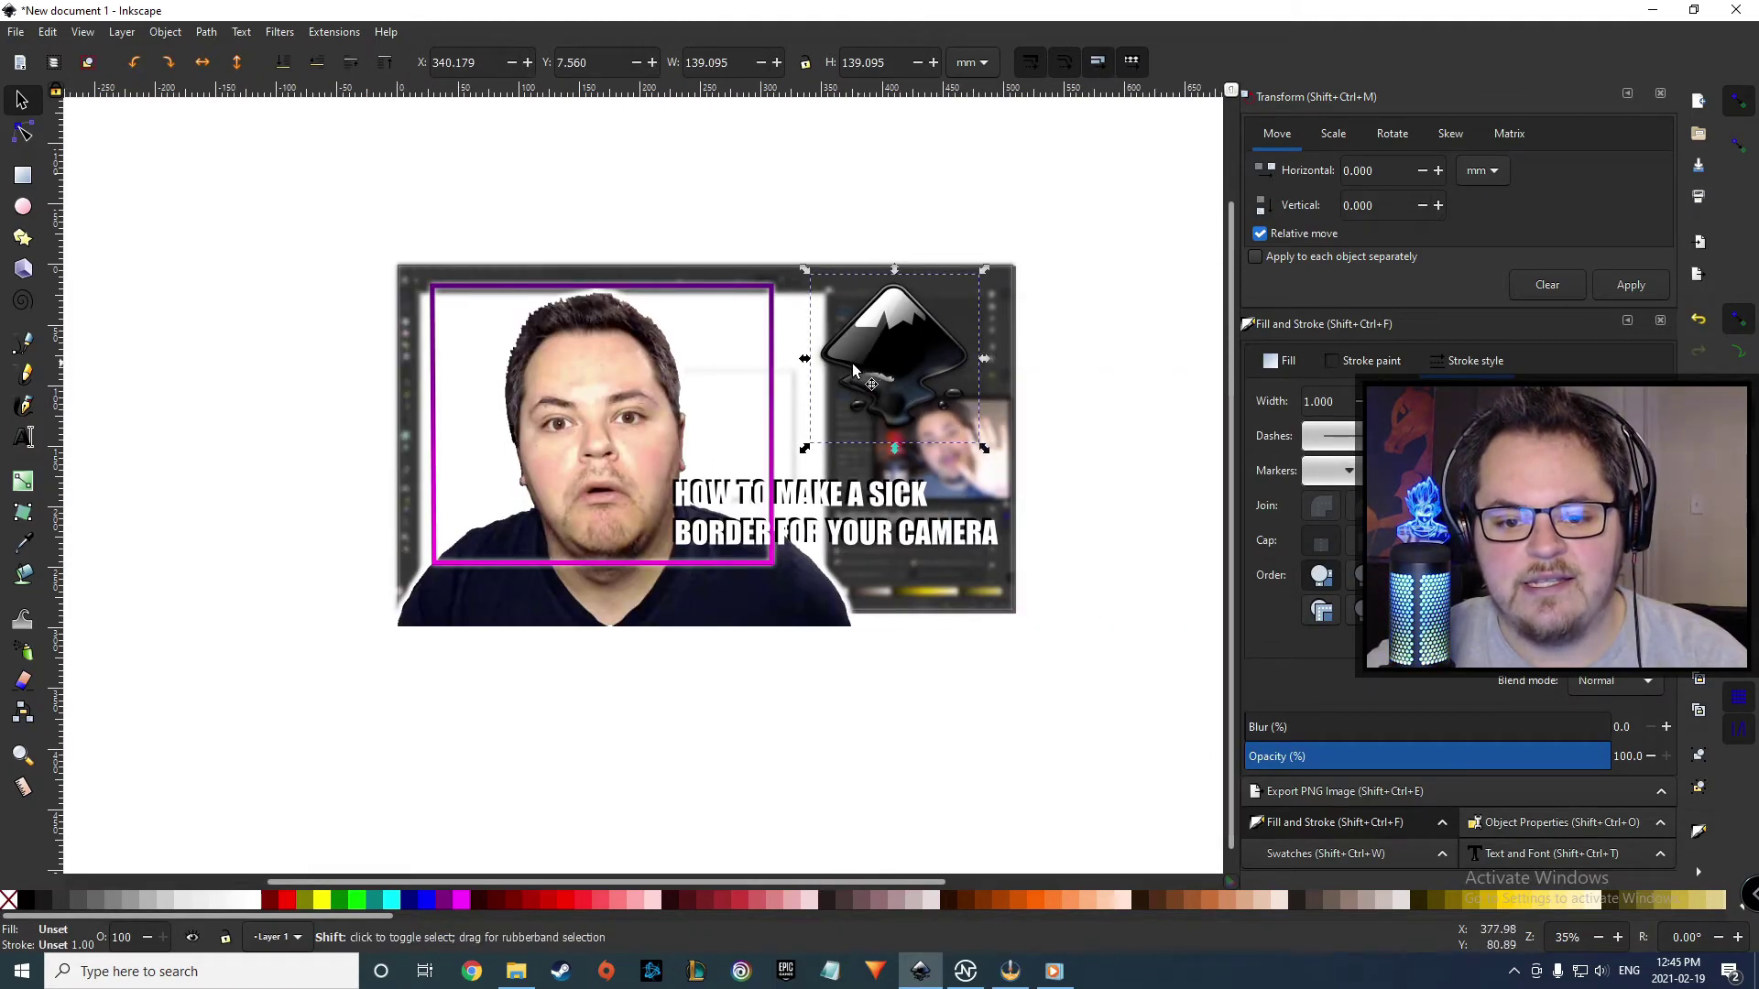
pyautogui.keyDown('ctrl'); pyautogui.scroll(1, 908, 366); pyautogui.keyUp('ctrl')
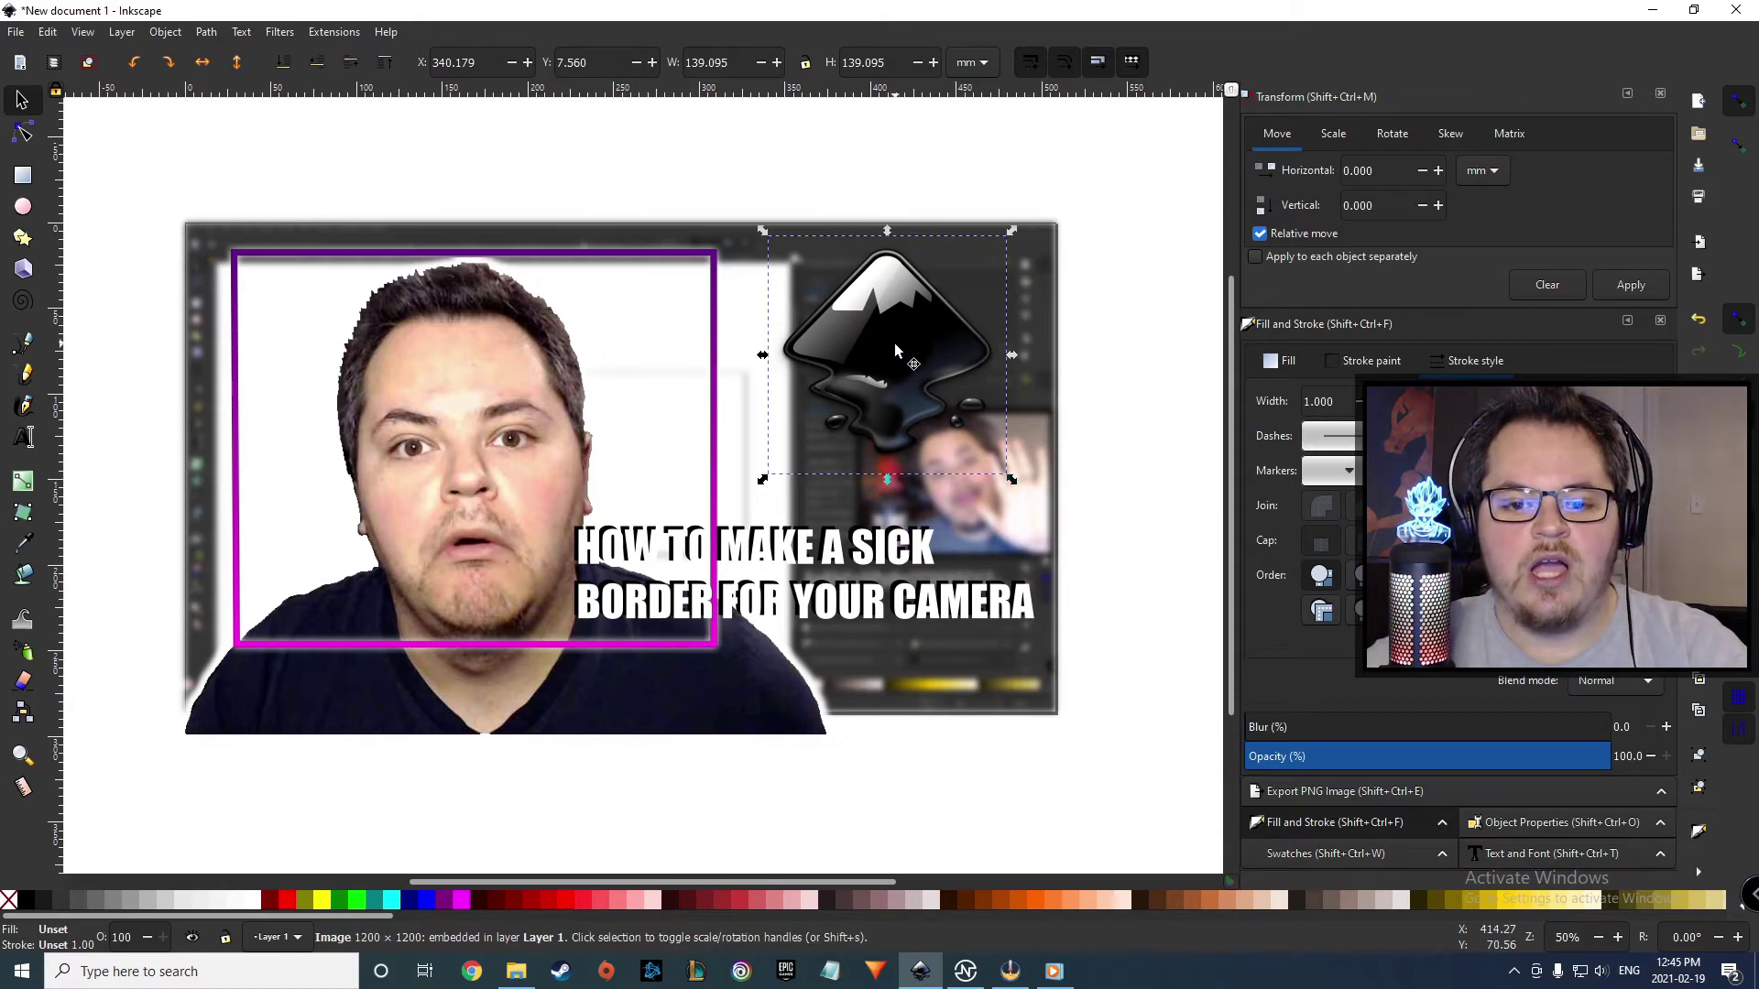
pyautogui.hotkey('ctrl', 'v')
pyautogui.moveTo(913, 348); pyautogui.dragTo(905, 359)
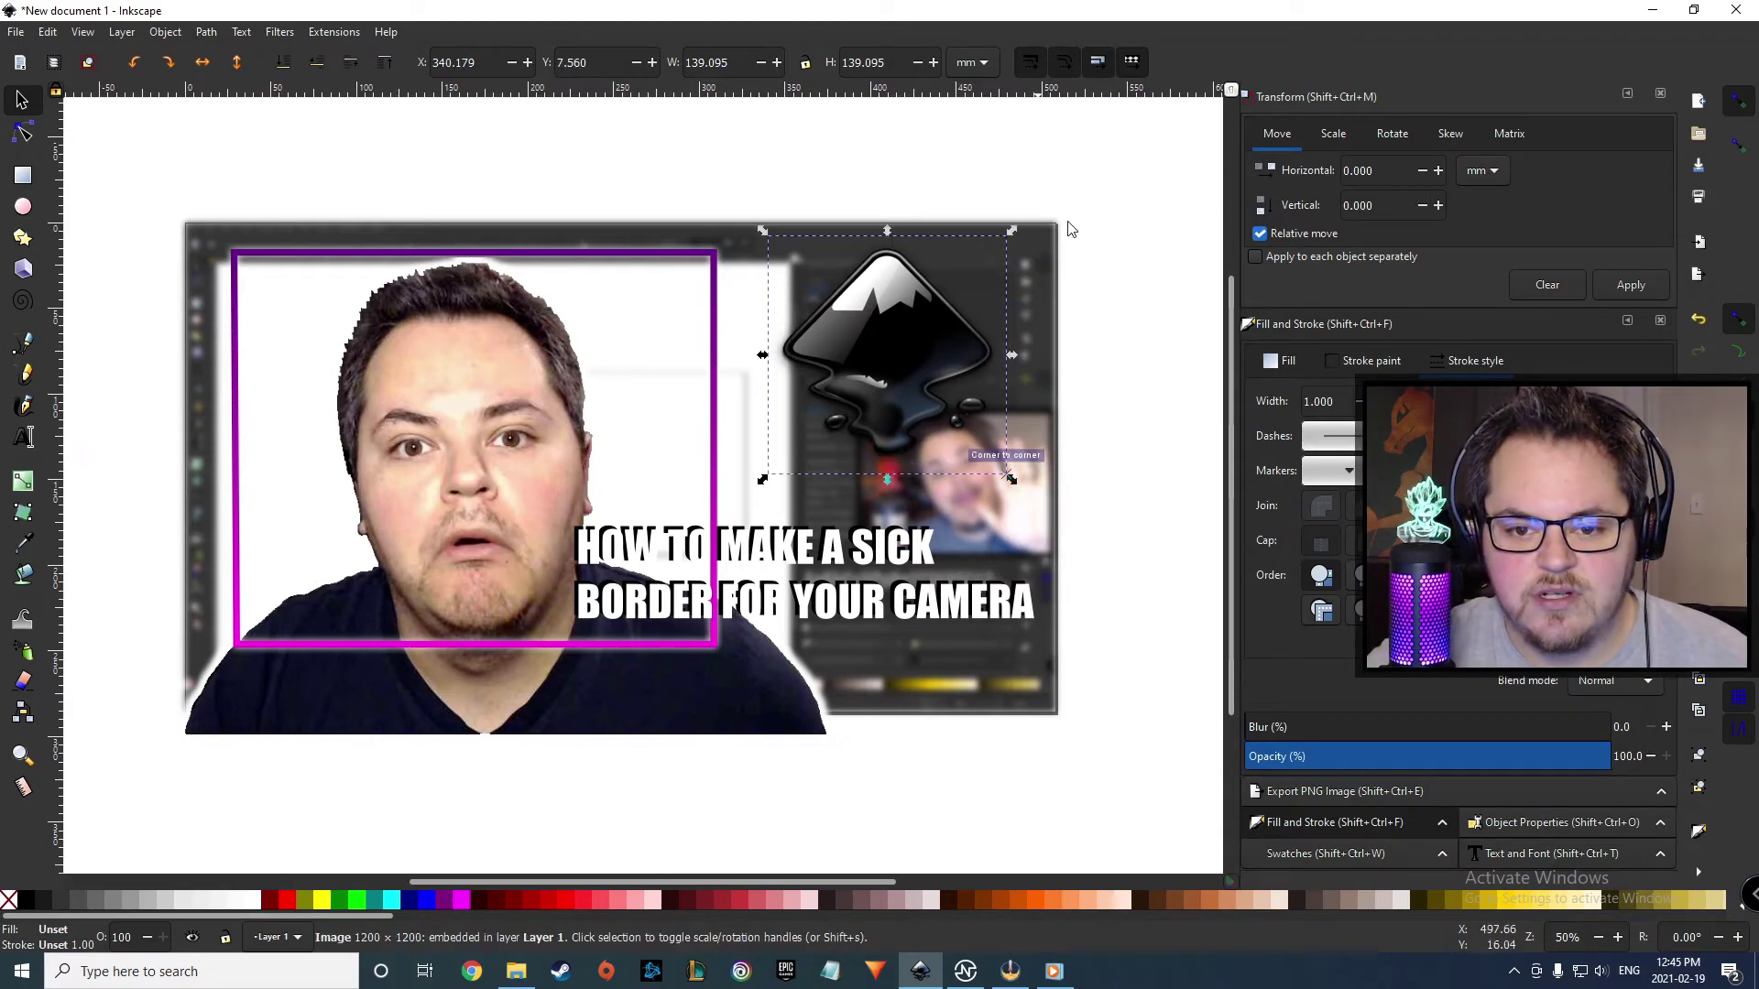
pyautogui.moveTo(1011, 234); pyautogui.dragTo(1056, 208)
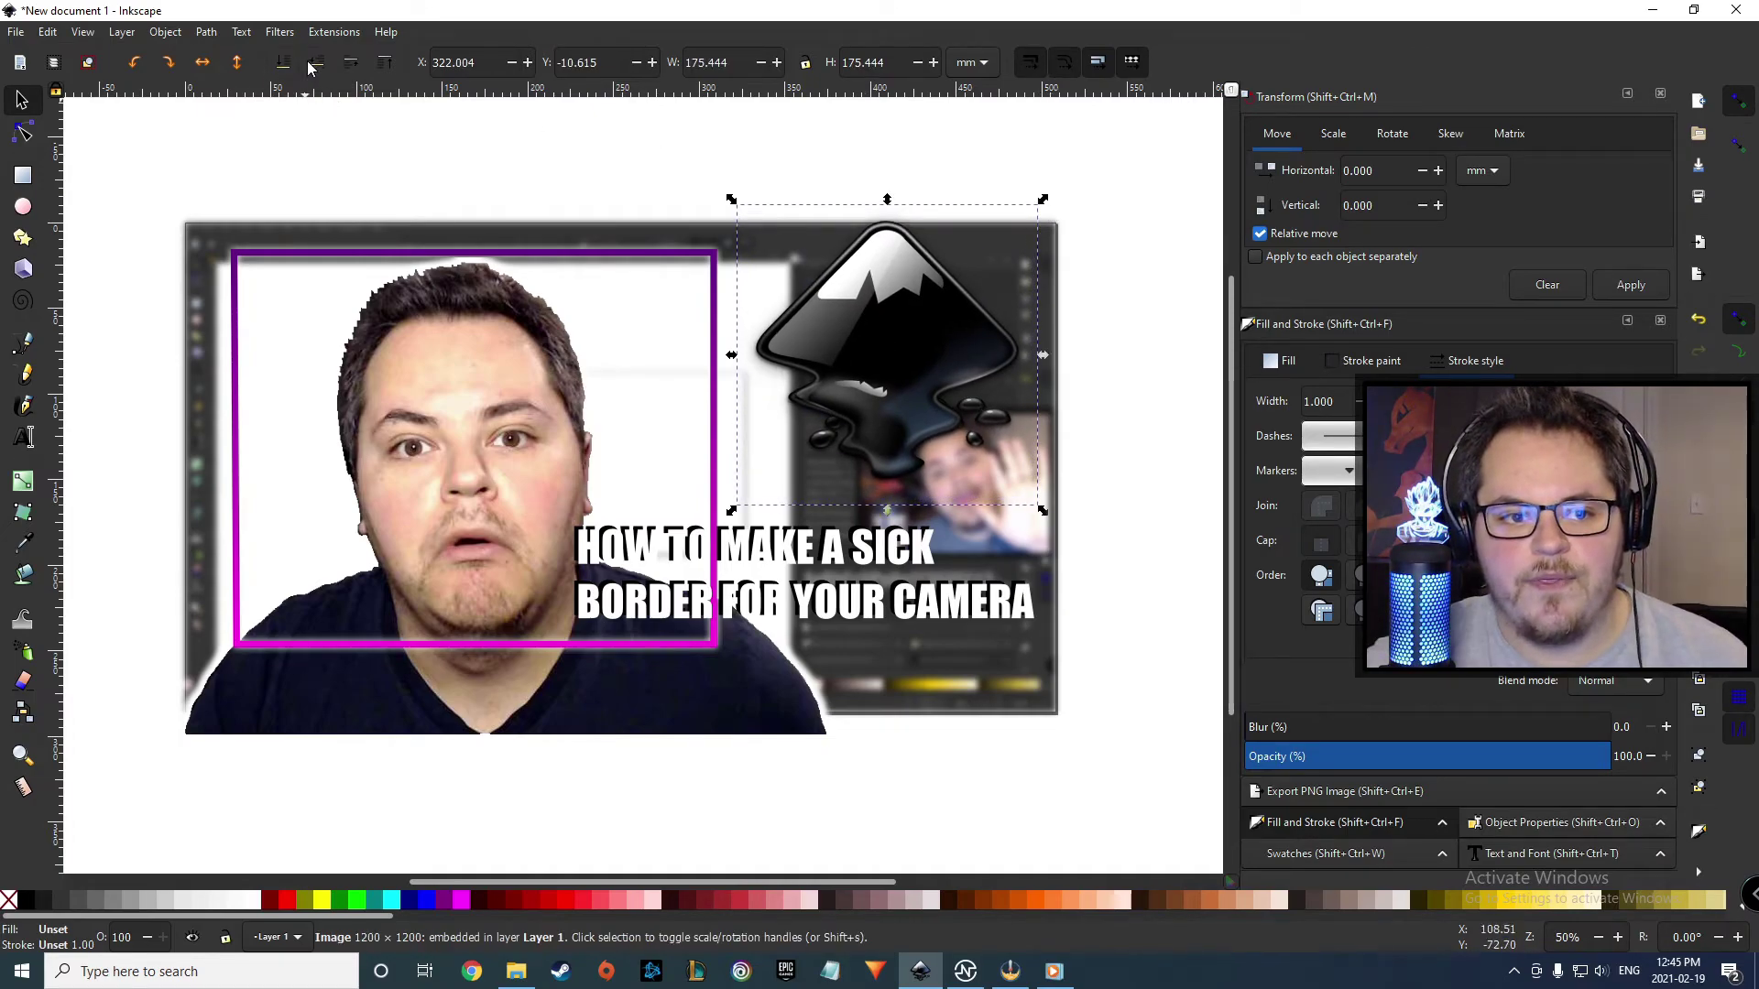
pyautogui.moveTo(1265, 733); pyautogui.dragTo(1357, 727)
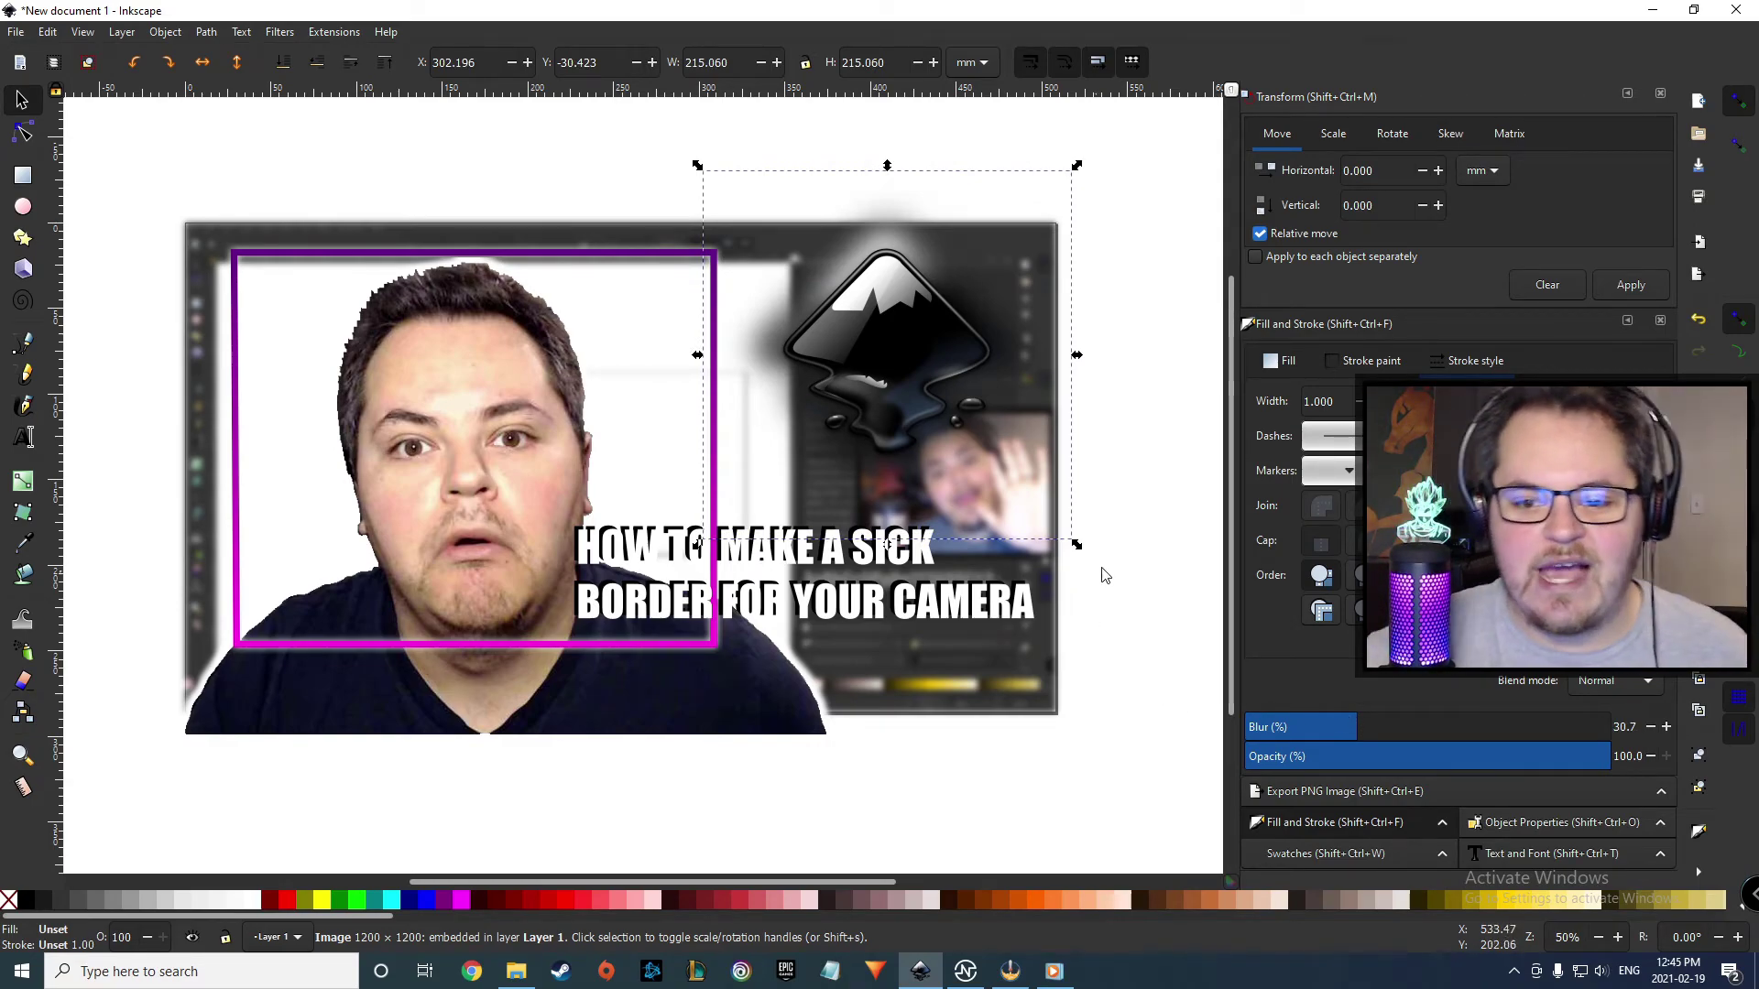
pyautogui.click(1162, 552)
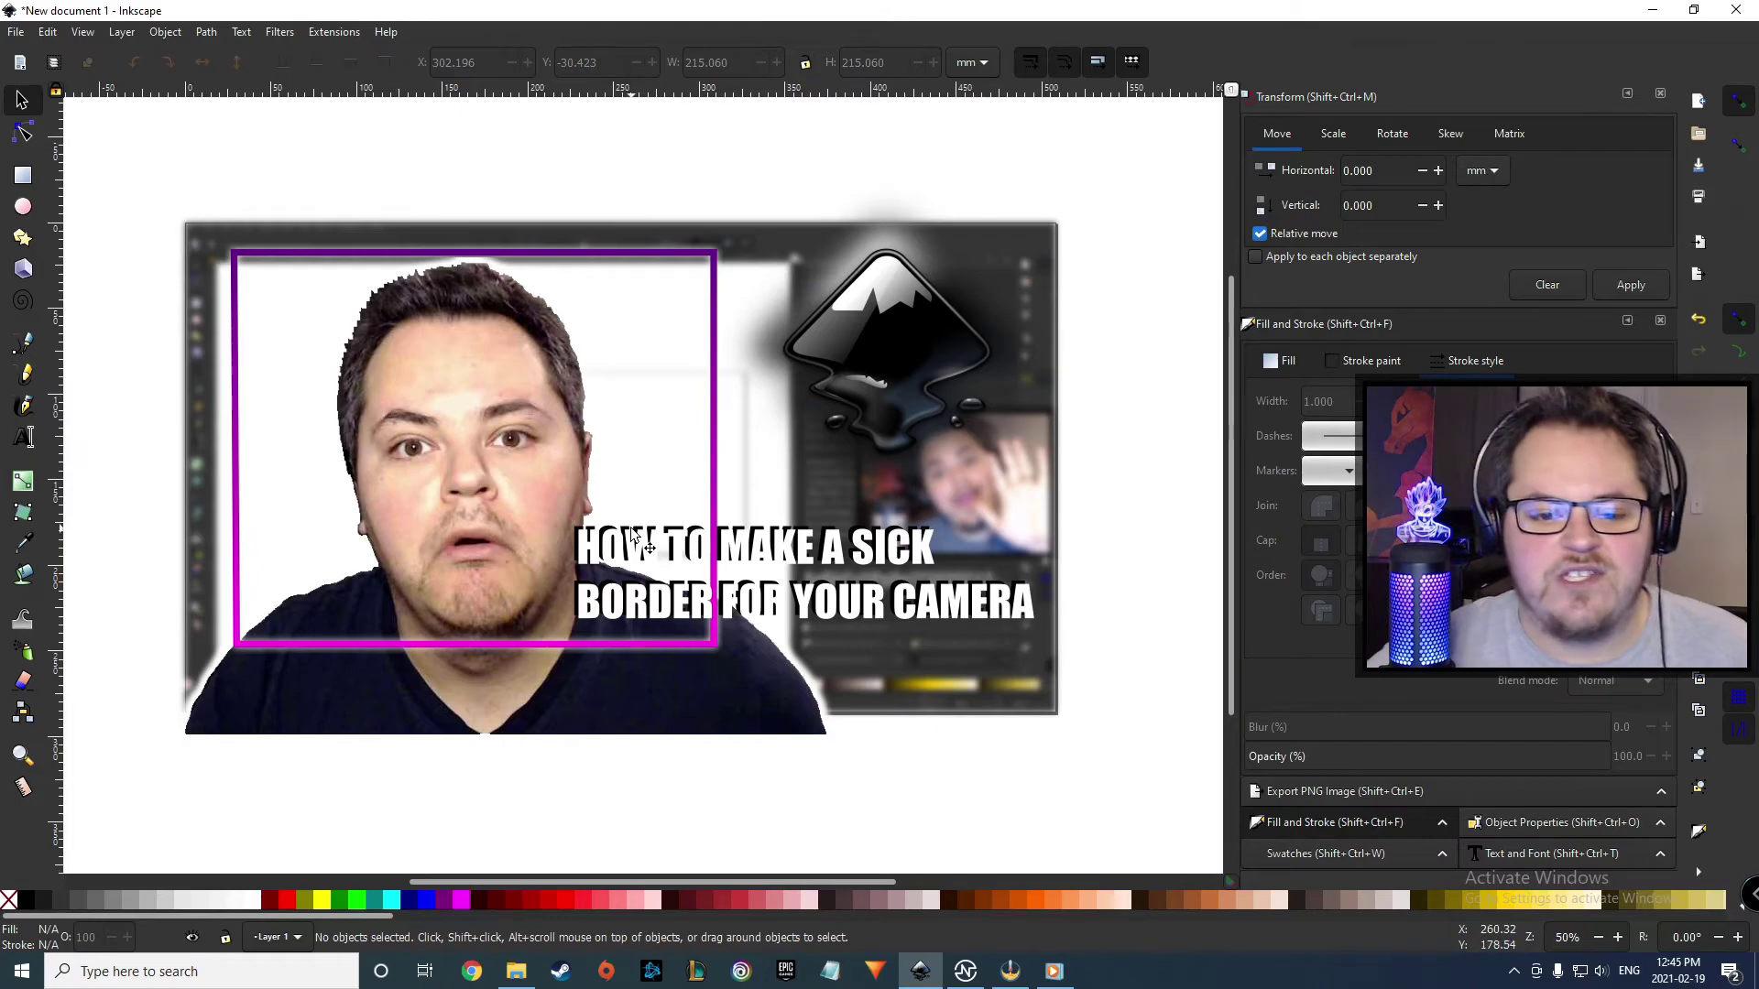
# - Duplicate the black title, enlarge the copy to about 274 mm wide and align it over the existing title text
pyautogui.scroll(2, 634, 545)
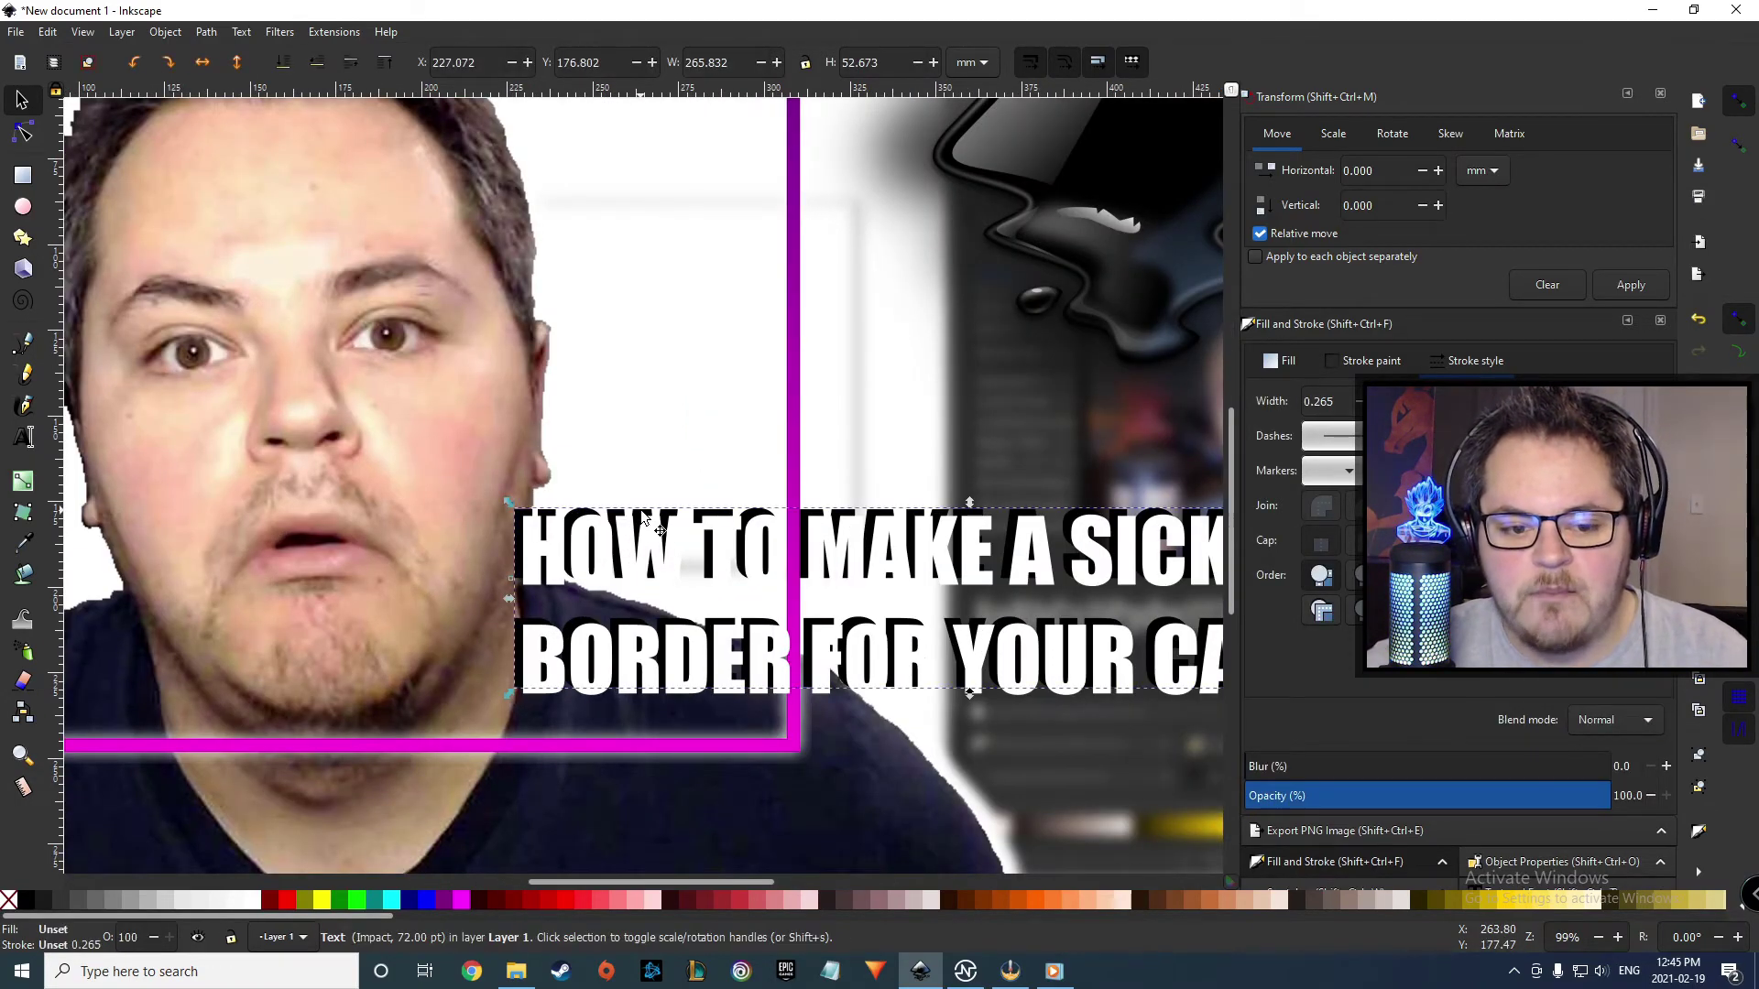
pyautogui.hotkey('ctrl', 'v')
pyautogui.moveTo(312, 463); pyautogui.dragTo(650, 553)
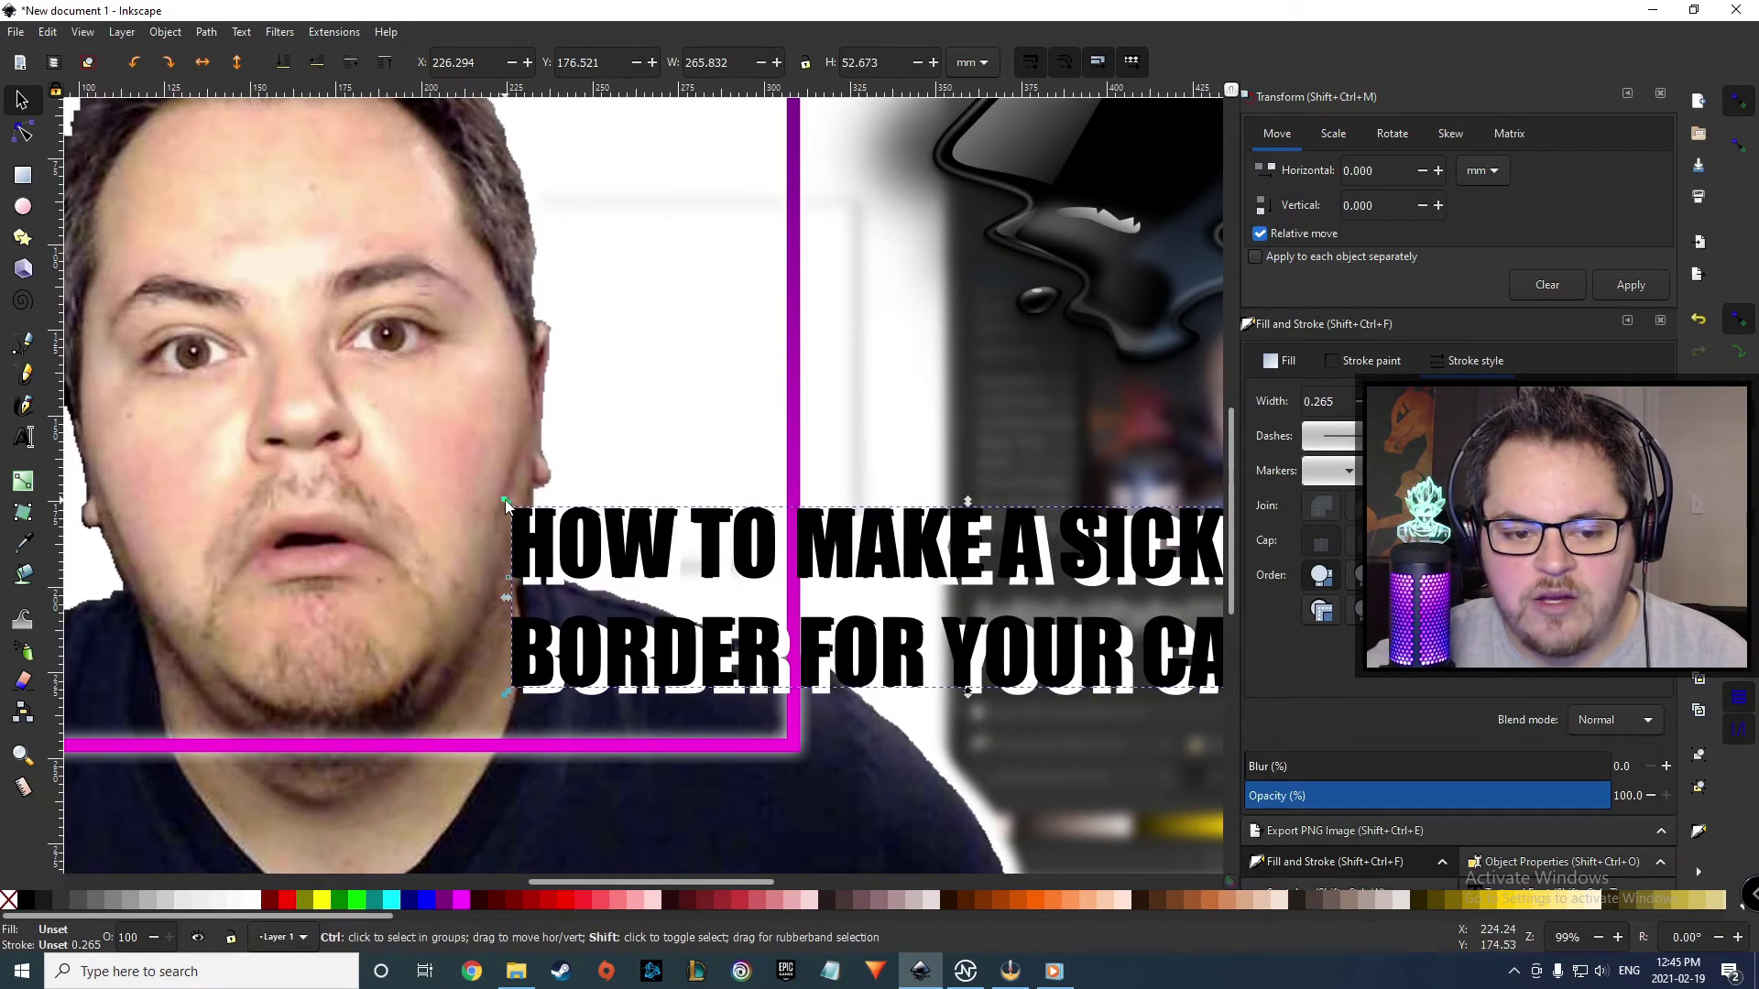
pyautogui.moveTo(504, 498); pyautogui.dragTo(493, 491)
pyautogui.moveTo(644, 555); pyautogui.dragTo(640, 555)
pyautogui.scroll(-2, 790, 632)
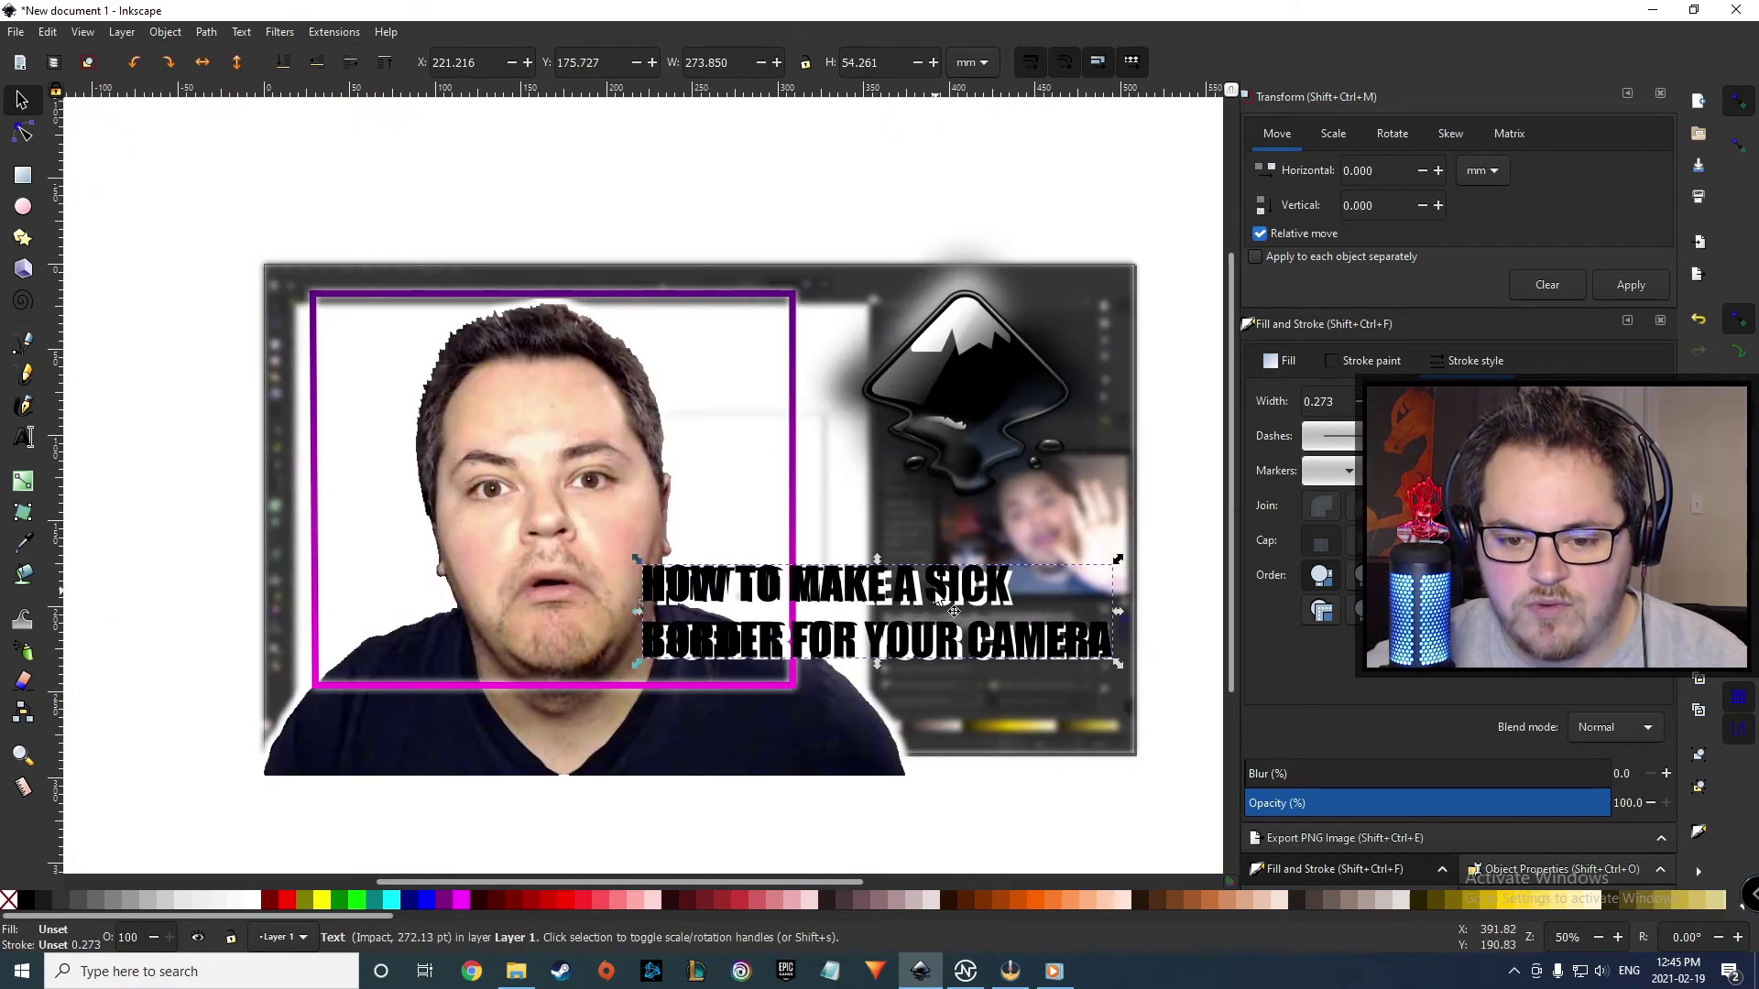
pyautogui.scroll(1, 837, 625)
pyautogui.moveTo(753, 573); pyautogui.dragTo(761, 574)
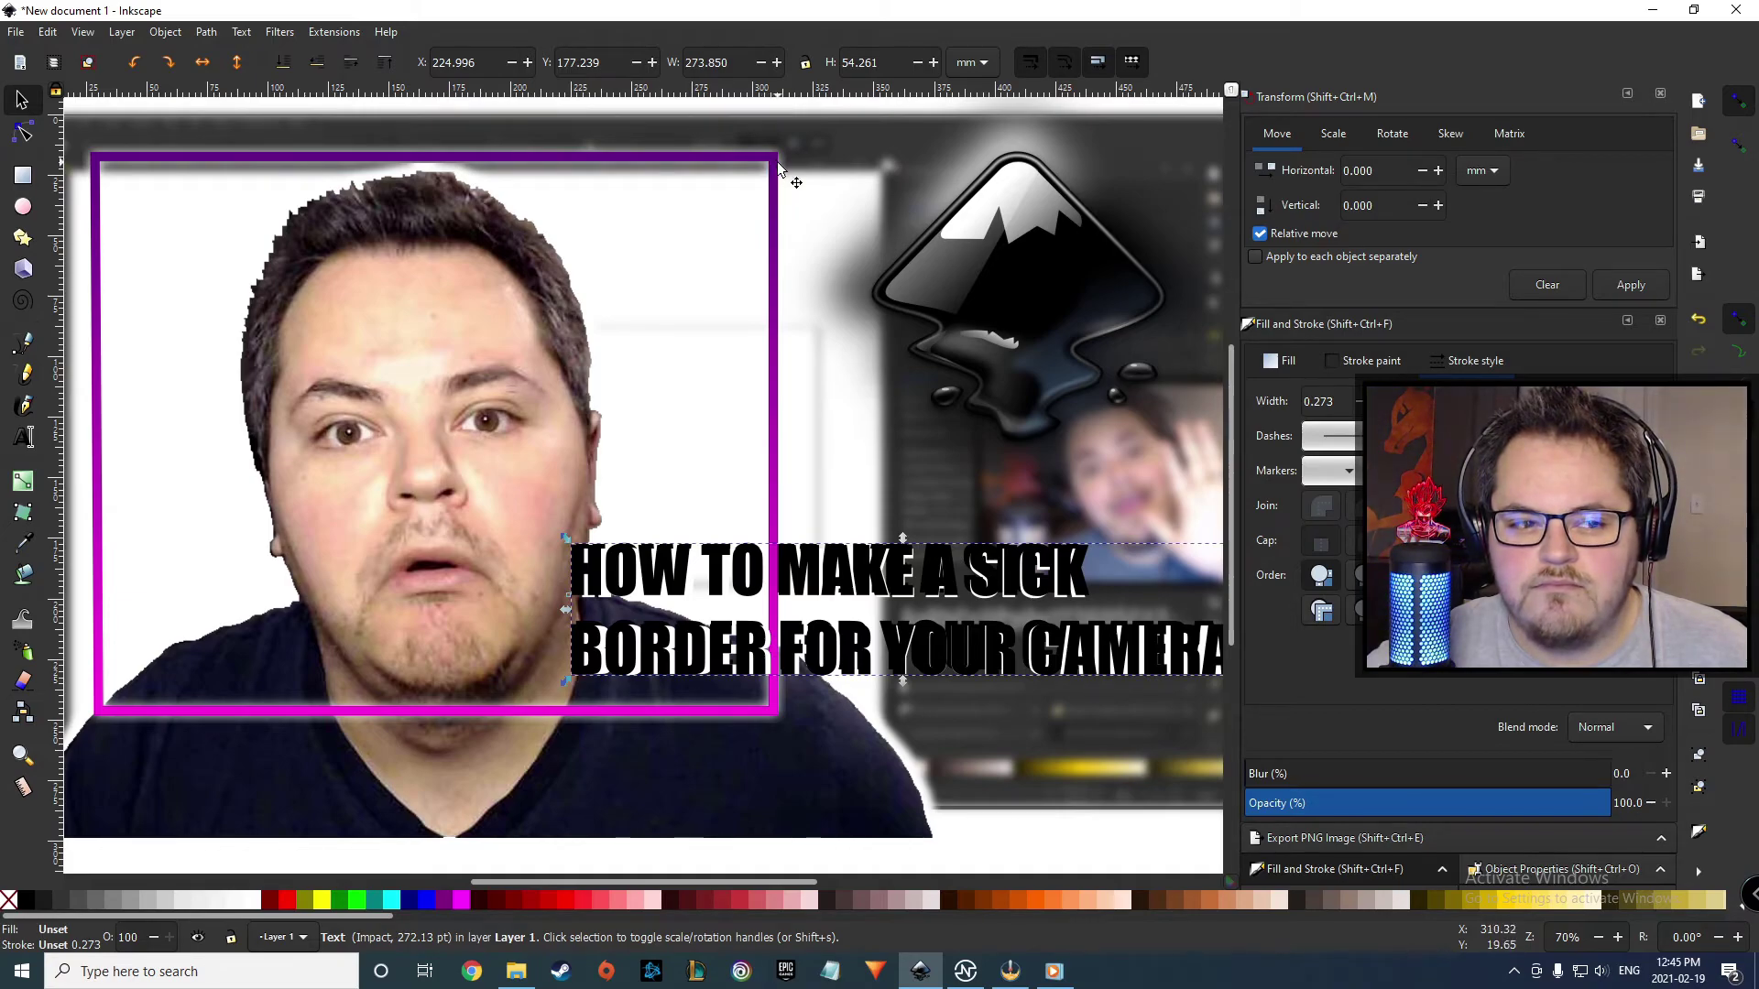
# - Turn the enlarged title copy into a glow by filling it blue, lowering it behind the white text and blurring it to 27.9%
pyautogui.click(424, 910)
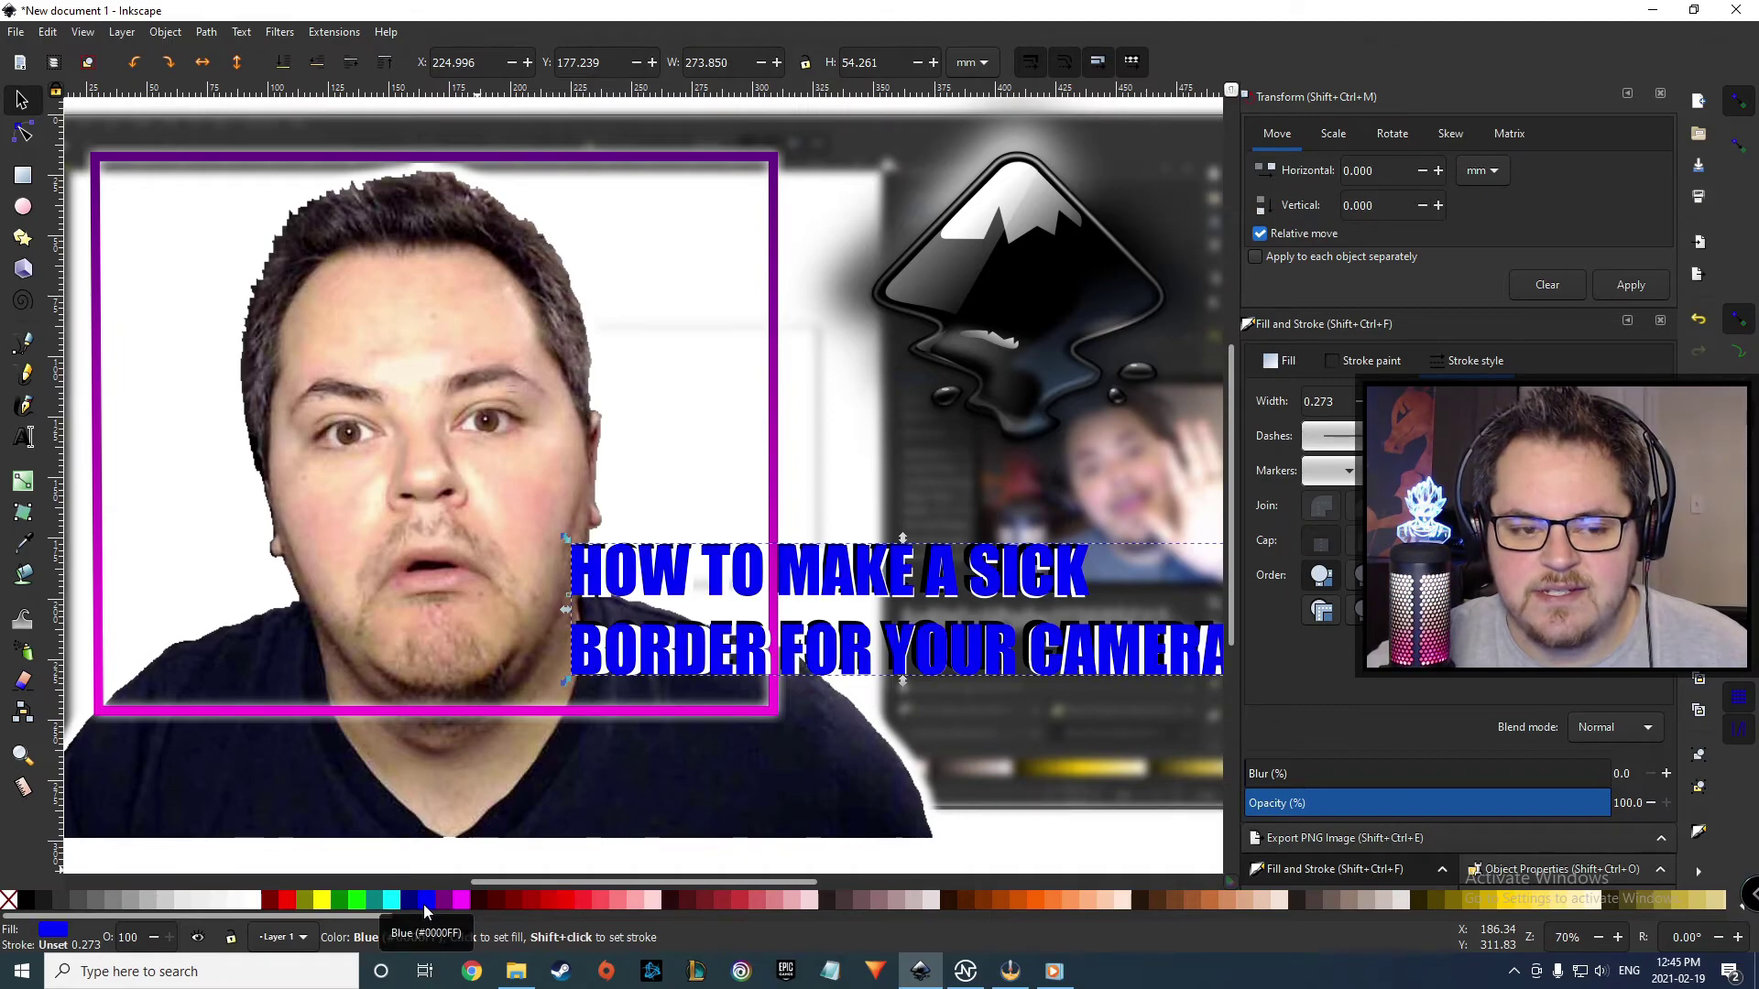
pyautogui.click(319, 64)
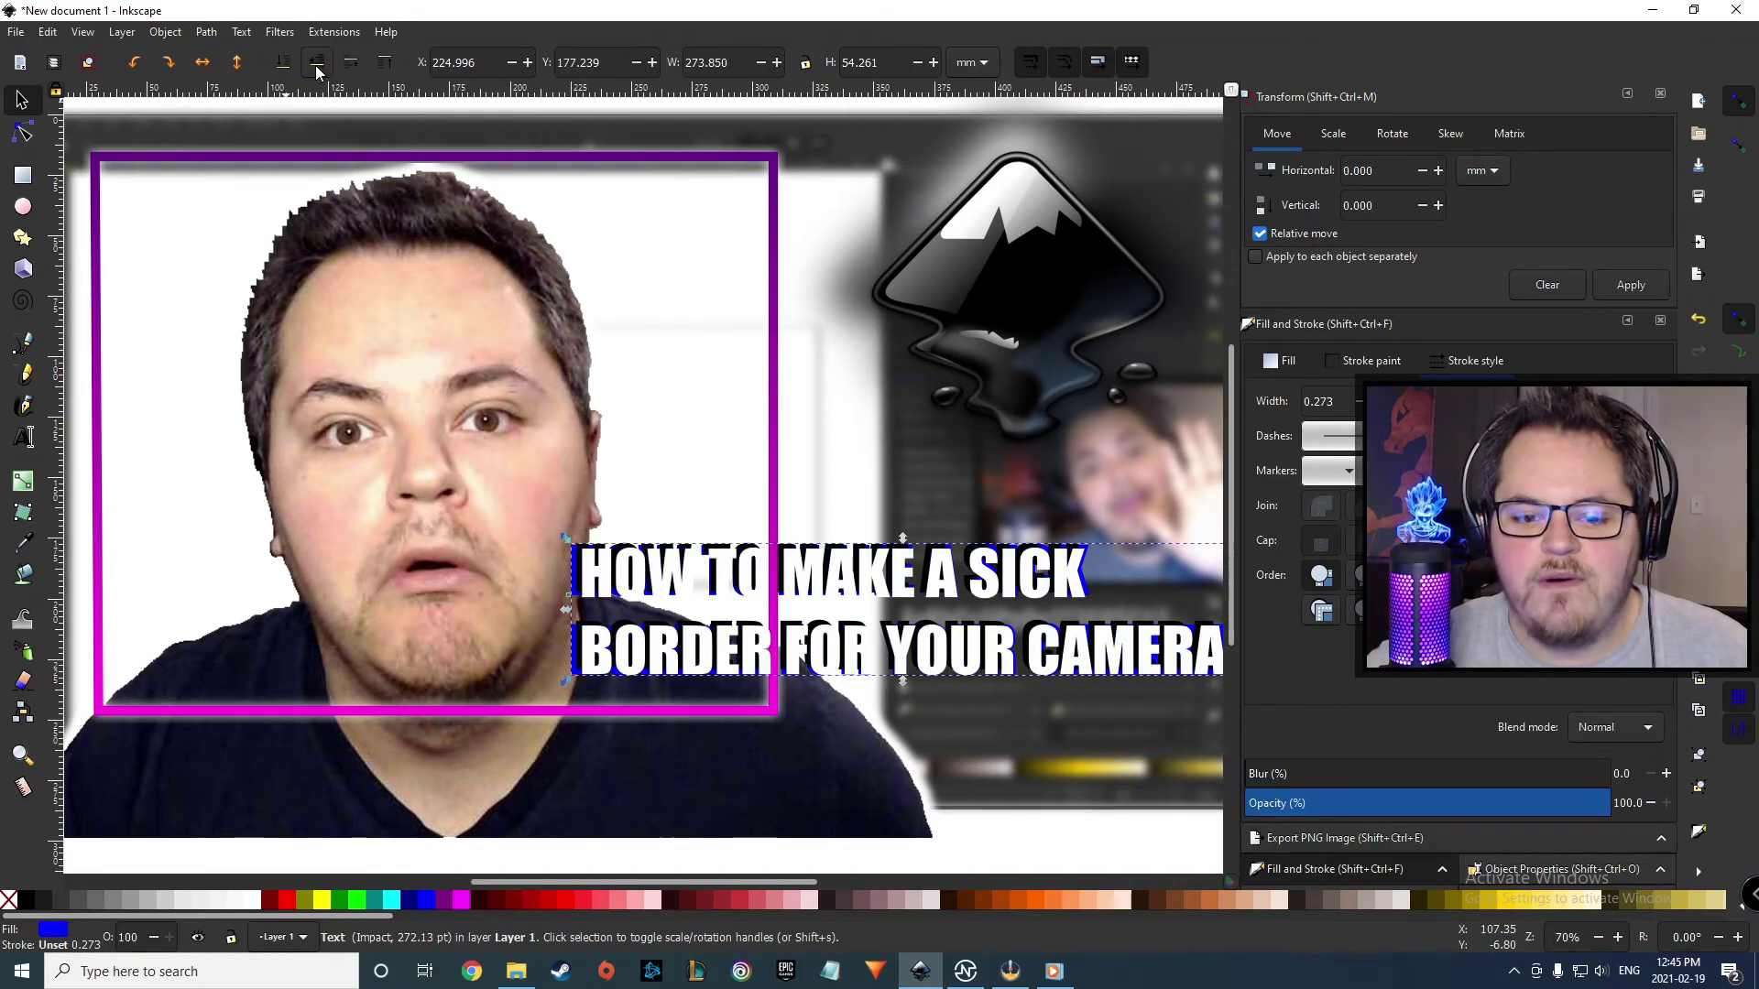
pyautogui.moveTo(1307, 781); pyautogui.dragTo(1346, 782)
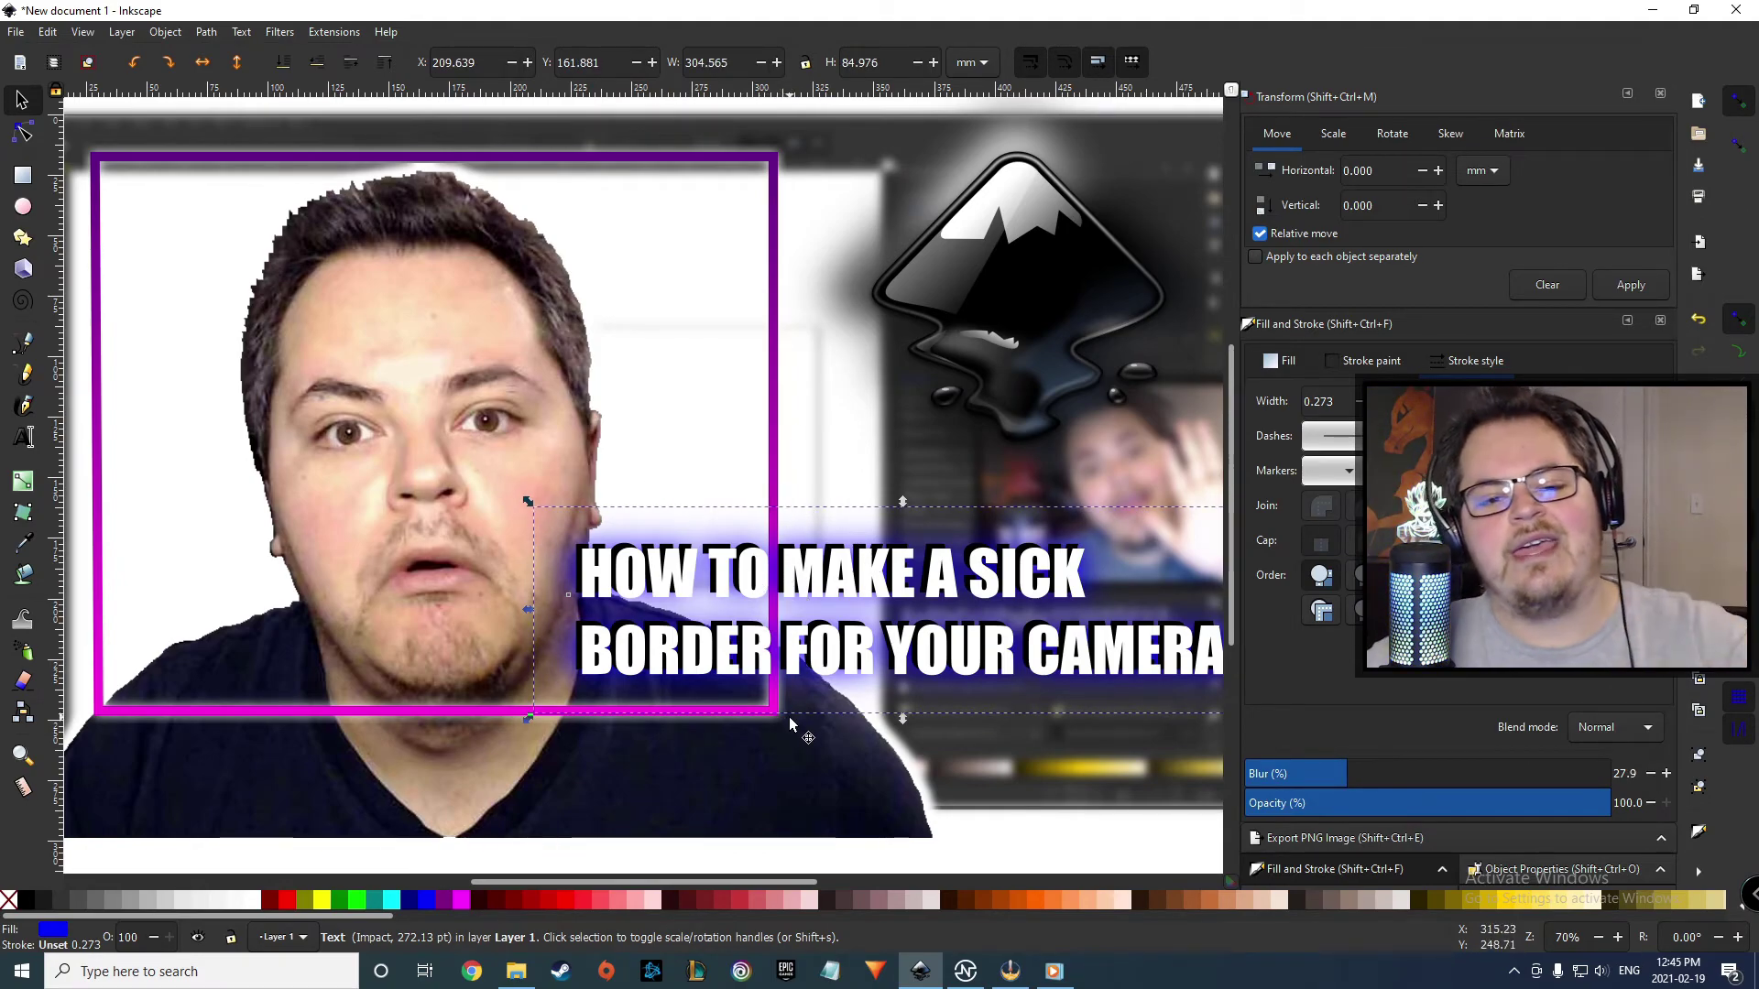
# - Select the title together with its shadow and blue glow, and enlarge the set to about 331 mm wide
pyautogui.keyDown('ctrl'); pyautogui.scroll(-2, 835, 649); pyautogui.keyUp('ctrl')
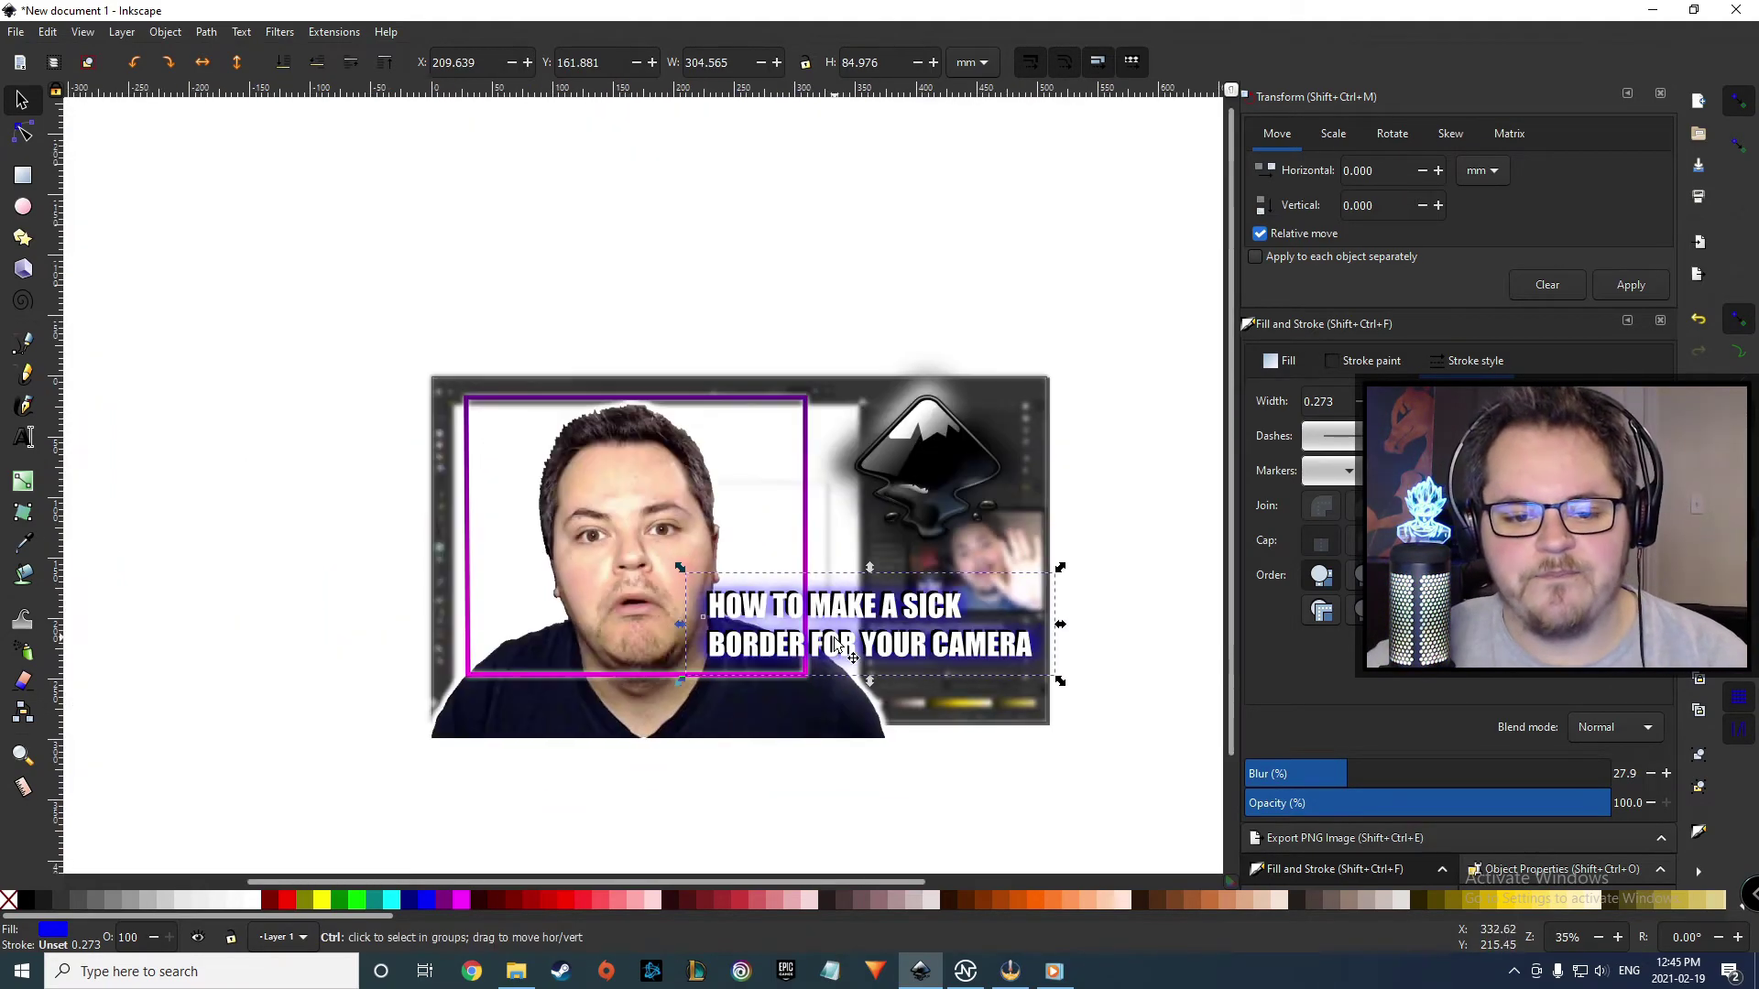
pyautogui.click(914, 220)
pyautogui.moveTo(1160, 561); pyautogui.dragTo(667, 742)
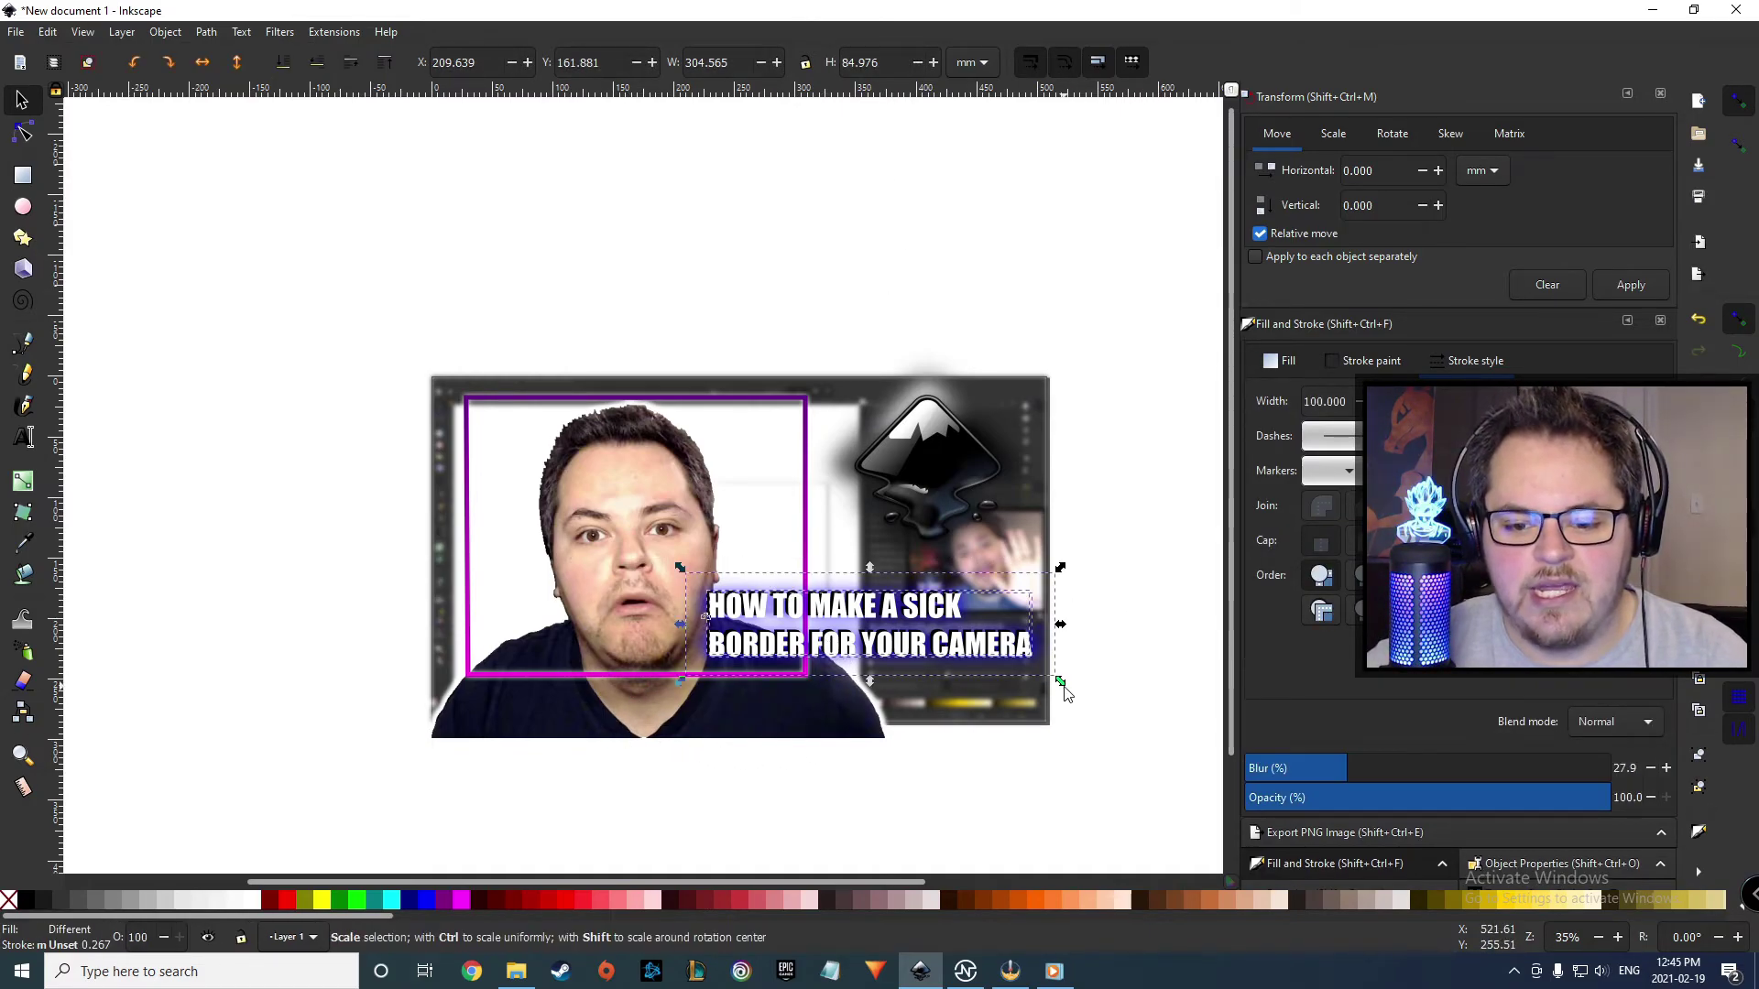
pyautogui.moveTo(1060, 683); pyautogui.dragTo(1120, 720)
pyautogui.moveTo(900, 612)
pyautogui.mouseDown()
pyautogui.moveTo(876, 631)
pyautogui.moveTo(866, 613)
pyautogui.mouseUp()
pyautogui.moveTo(589, 700); pyautogui.dragTo(612, 687)
pyautogui.moveTo(775, 616); pyautogui.dragTo(793, 601)
pyautogui.click(1115, 455)
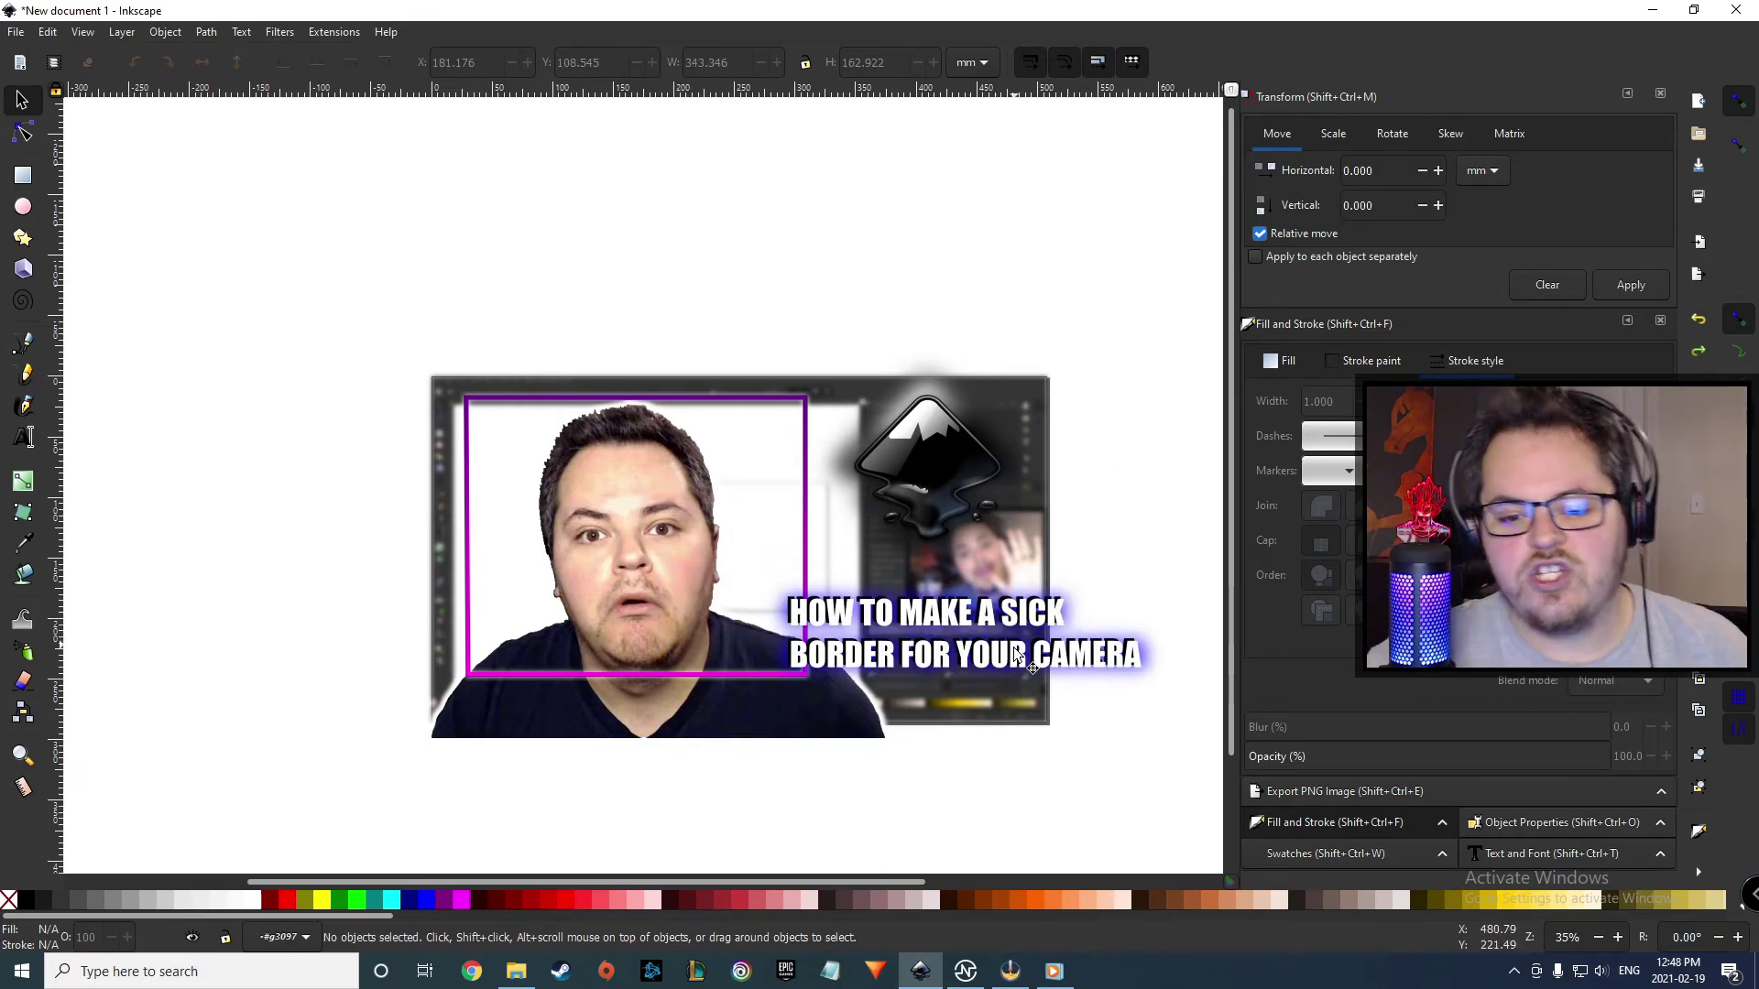
# - Tilt the grouped title slightly counterclockwise and move it over the portrait's shoulder and the frame's lower-right corner
pyautogui.click(1091, 664)
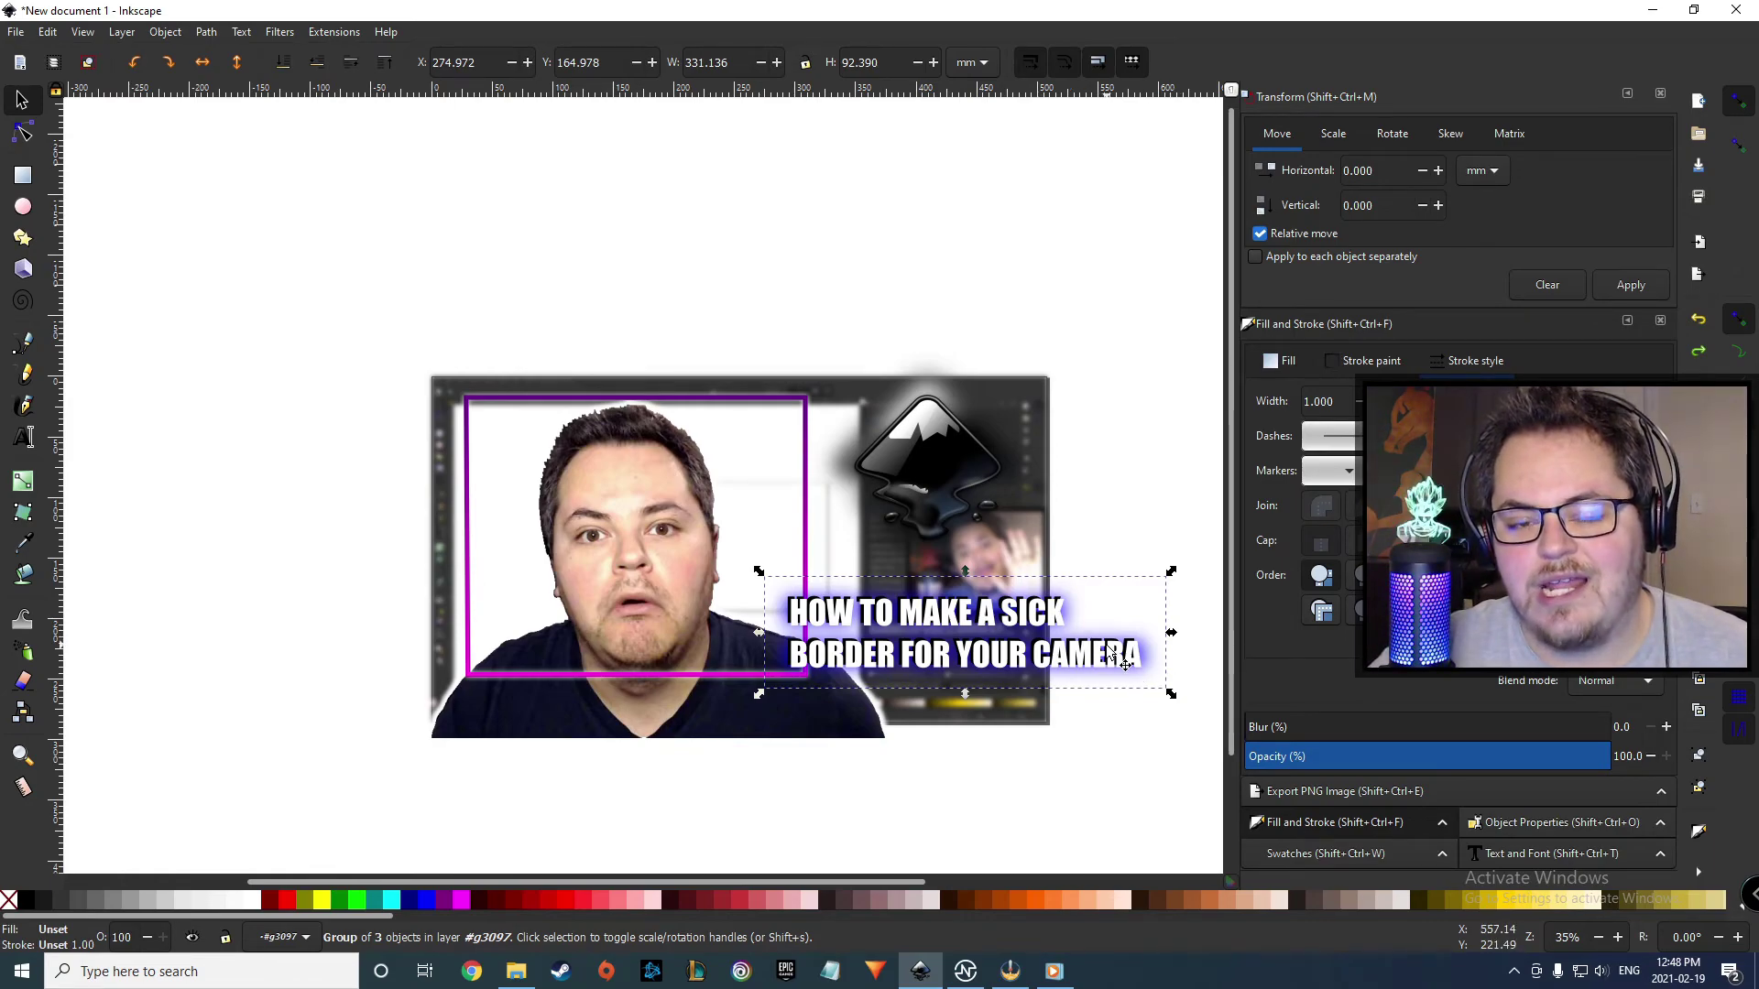
pyautogui.click(1125, 663)
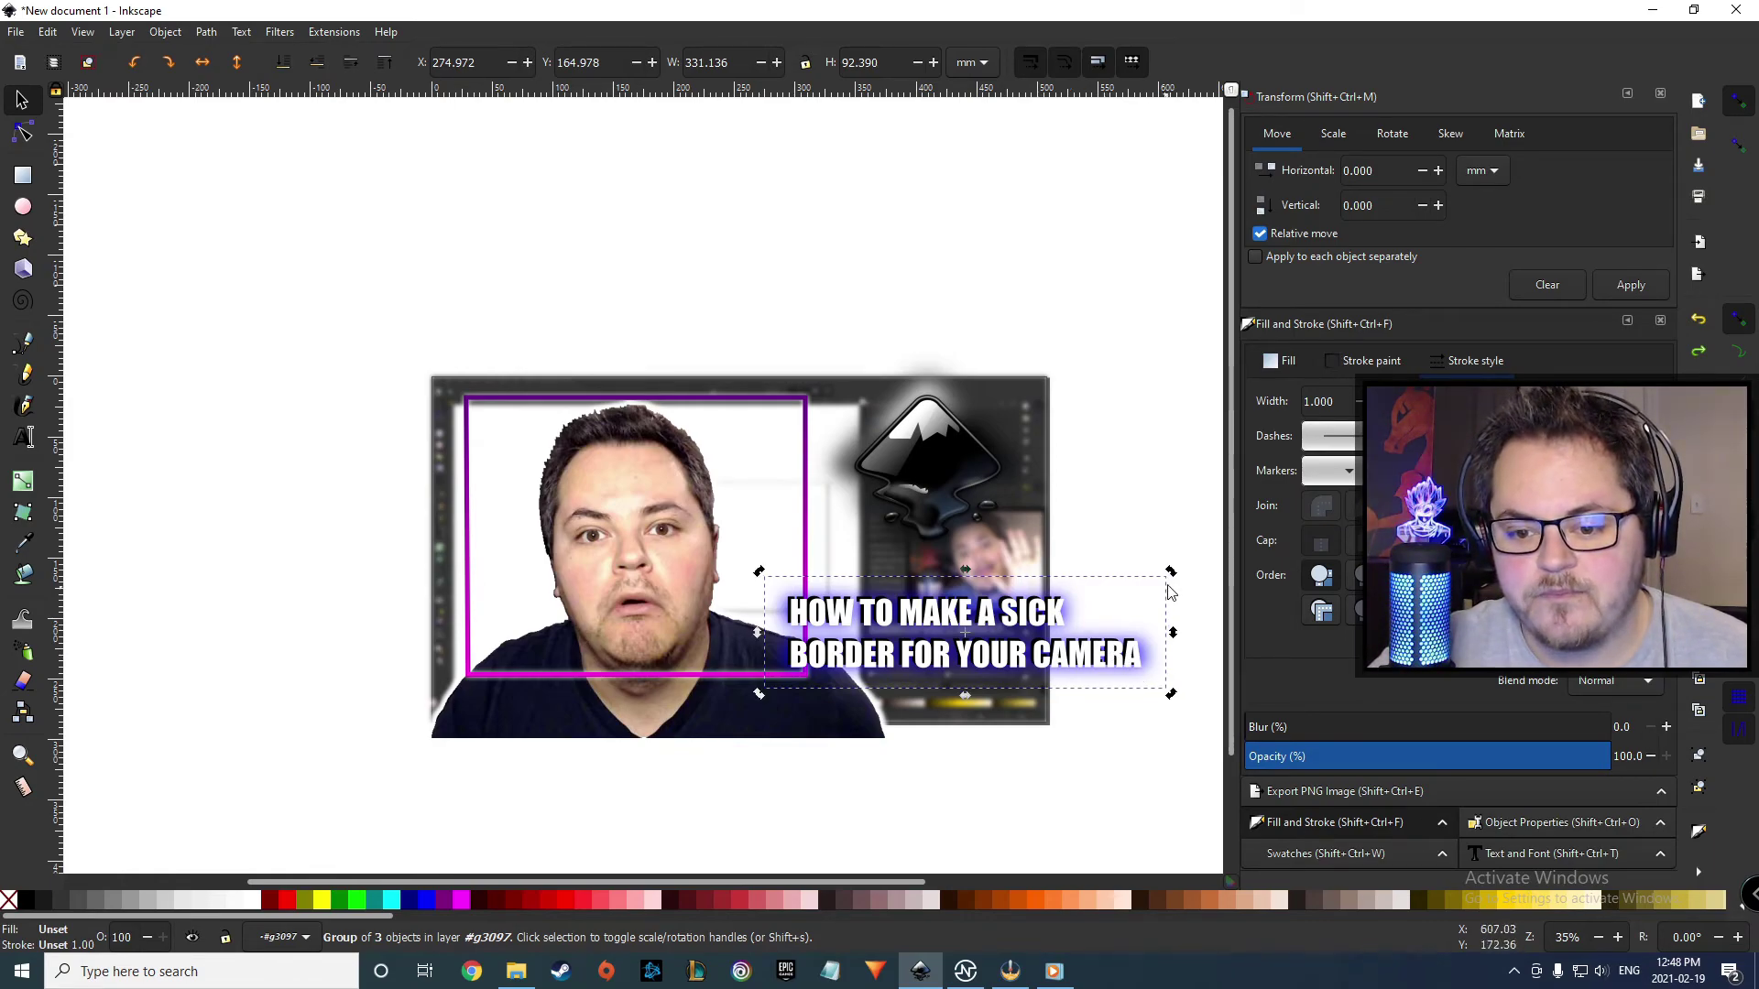
pyautogui.moveTo(1169, 574); pyautogui.dragTo(1148, 541)
pyautogui.moveTo(982, 655); pyautogui.dragTo(873, 636)
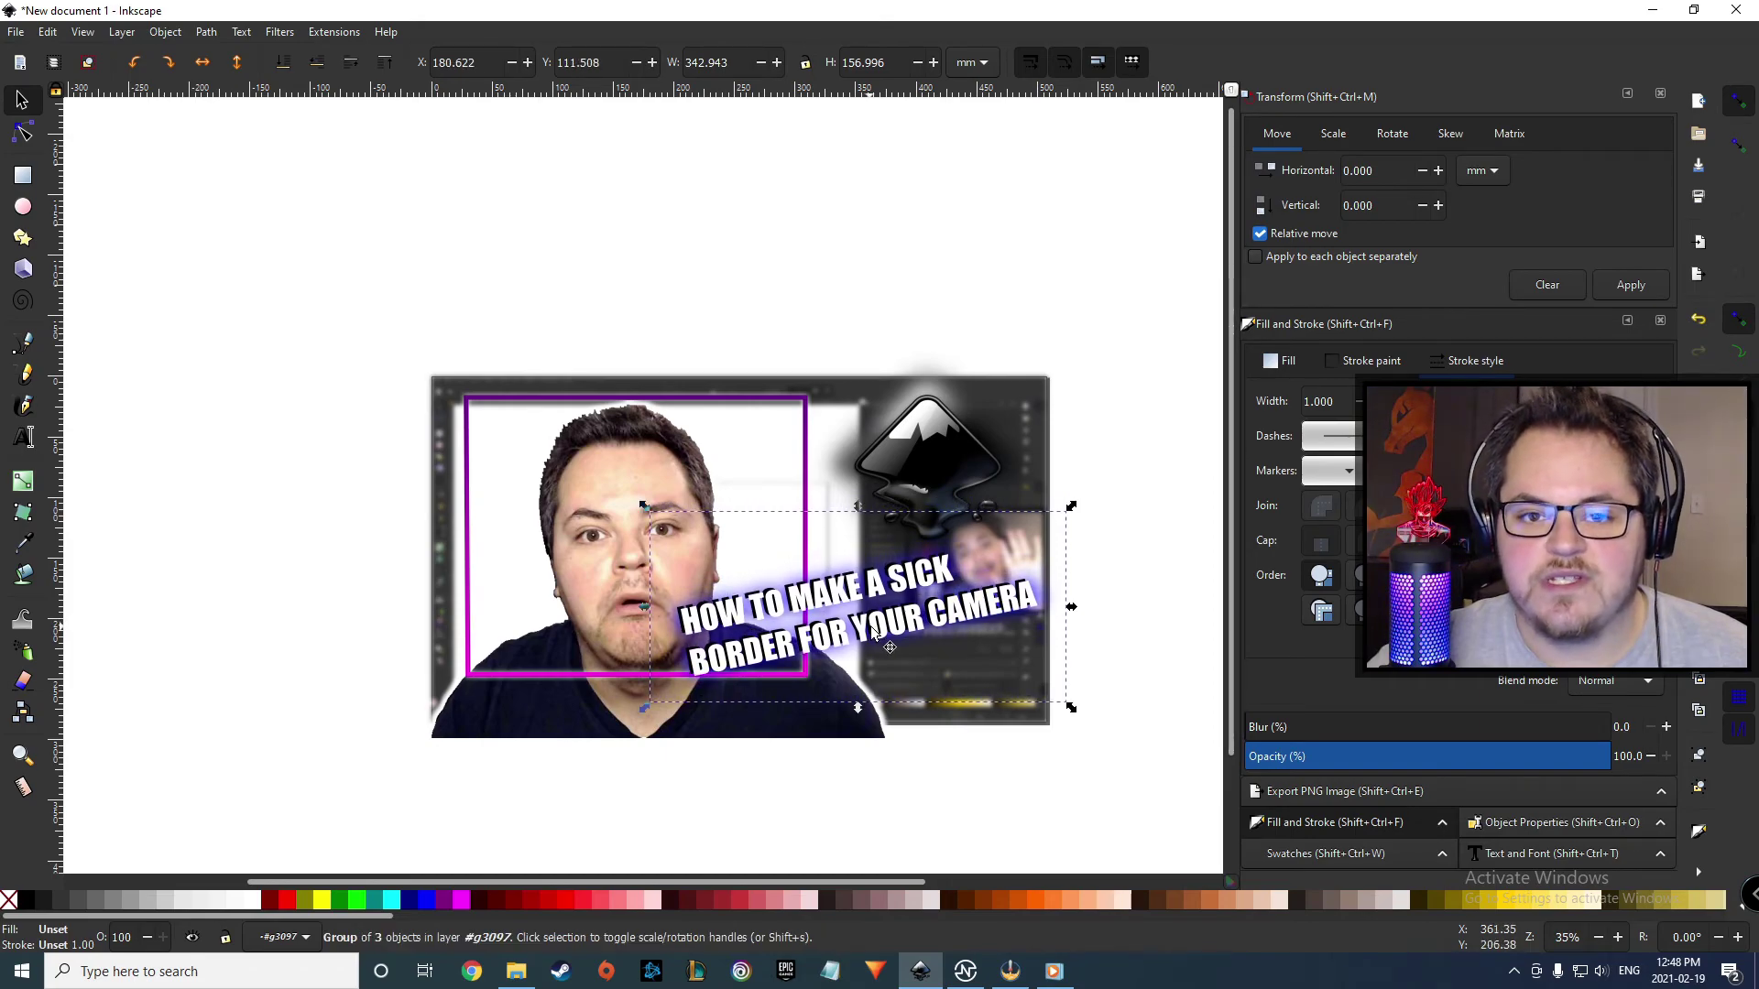
pyautogui.click(1000, 245)
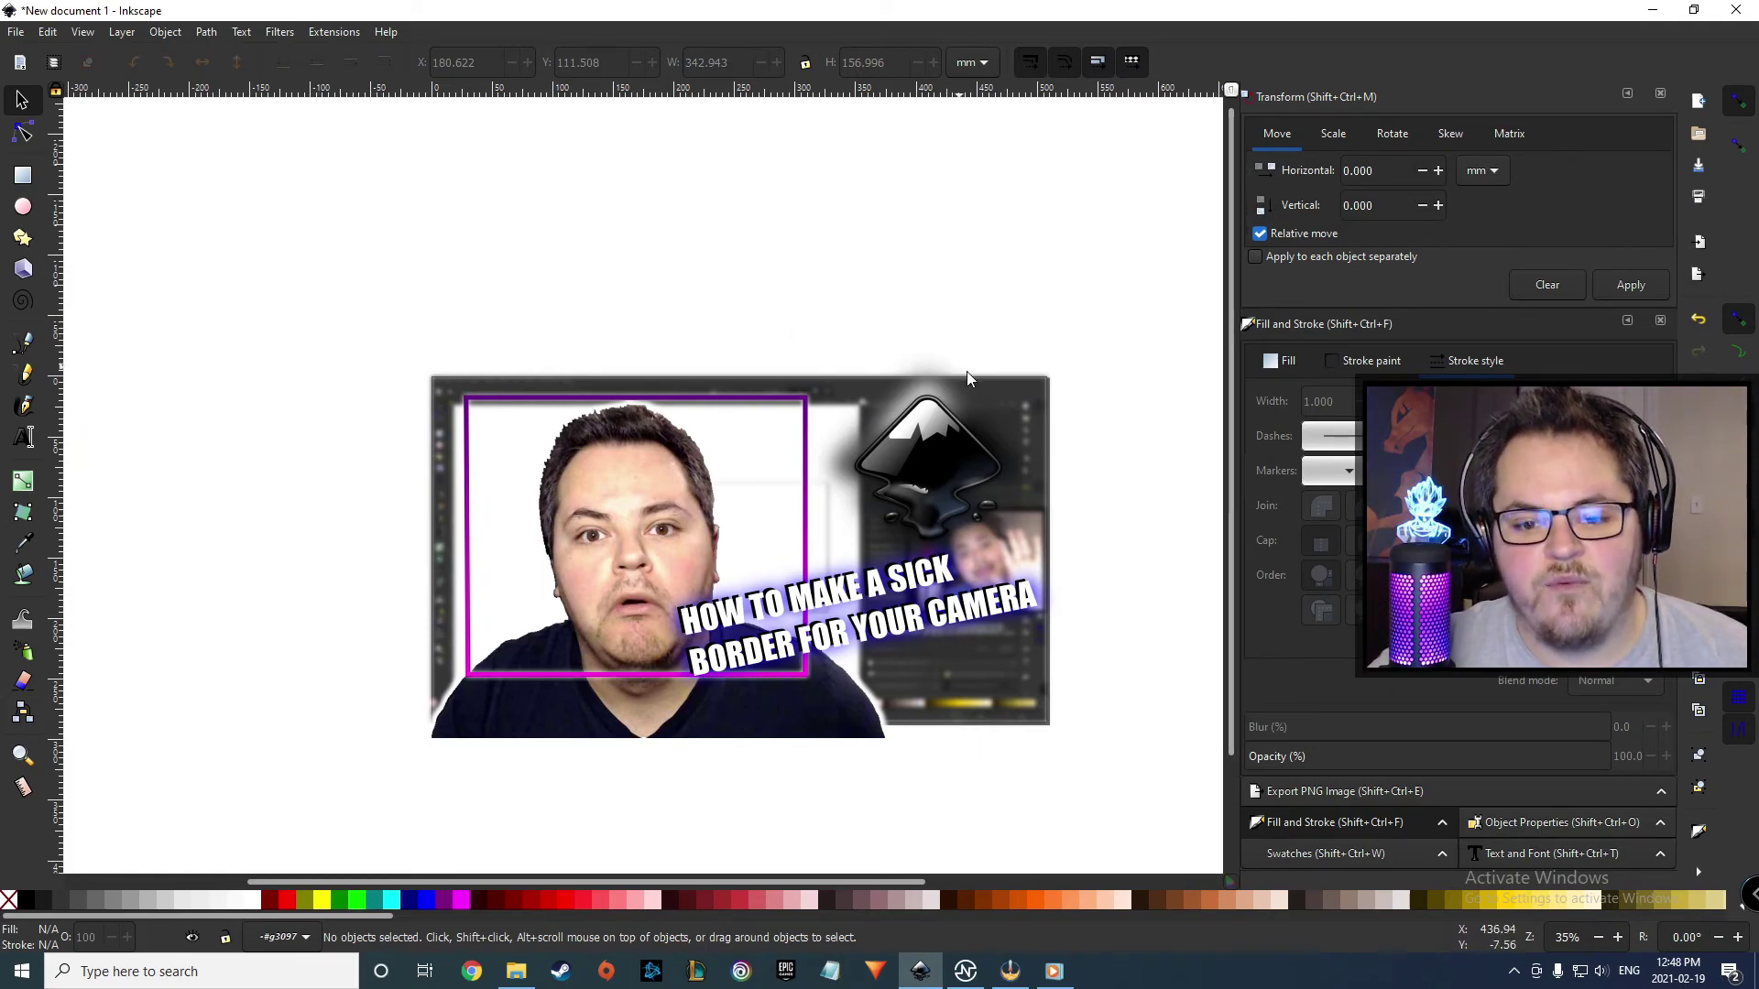
# - Enlarge the blurred background screenshot around its centre to about 542 mm wide so it extends past the page edges
pyautogui.click(1032, 386)
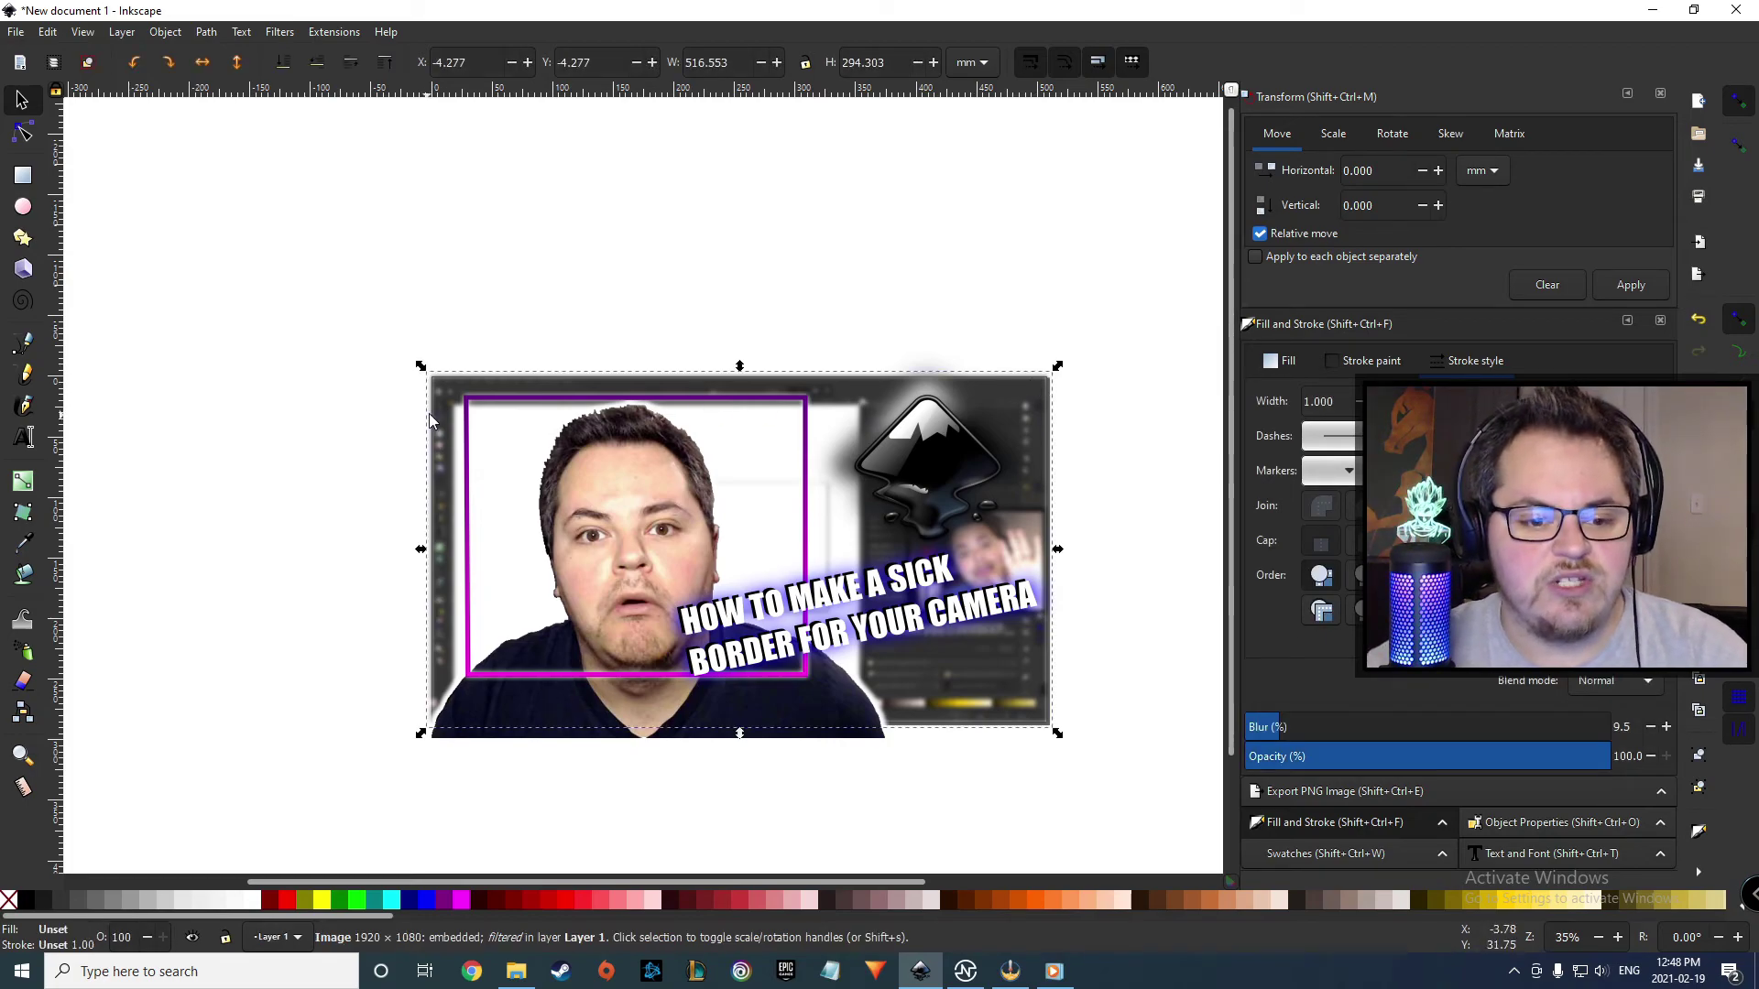
pyautogui.click(756, 865)
pyautogui.click(1026, 726)
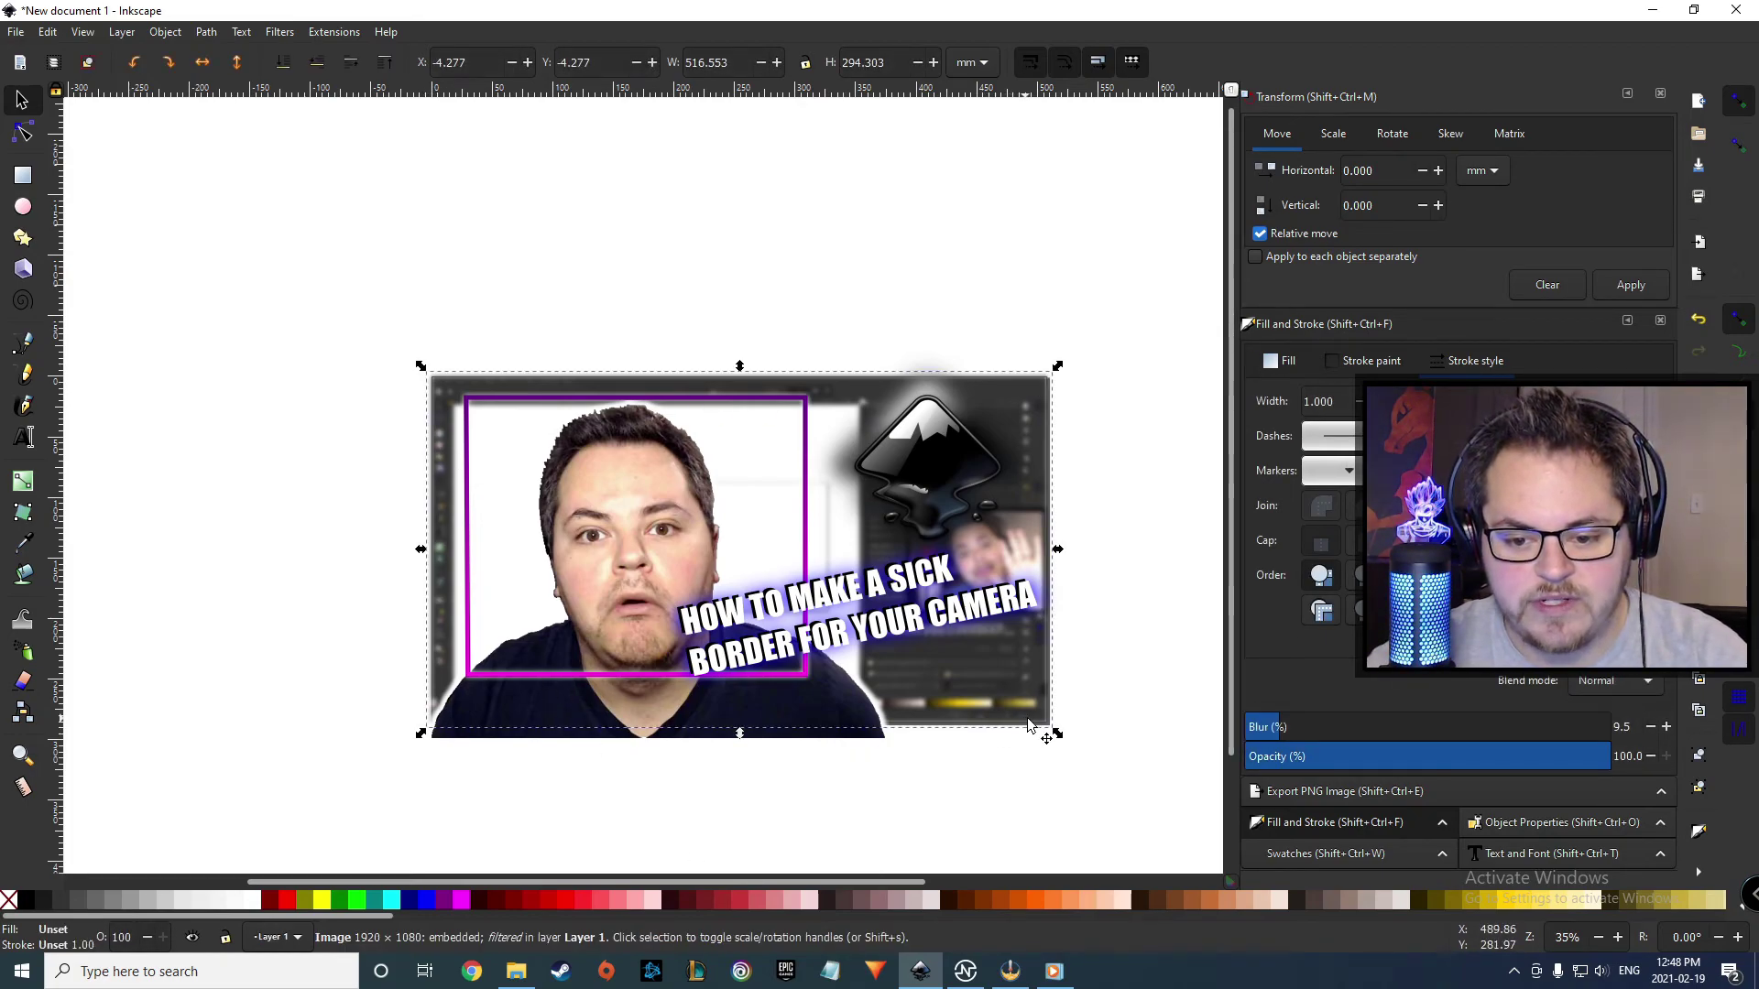
pyautogui.moveTo(1052, 730); pyautogui.dragTo(1073, 747)
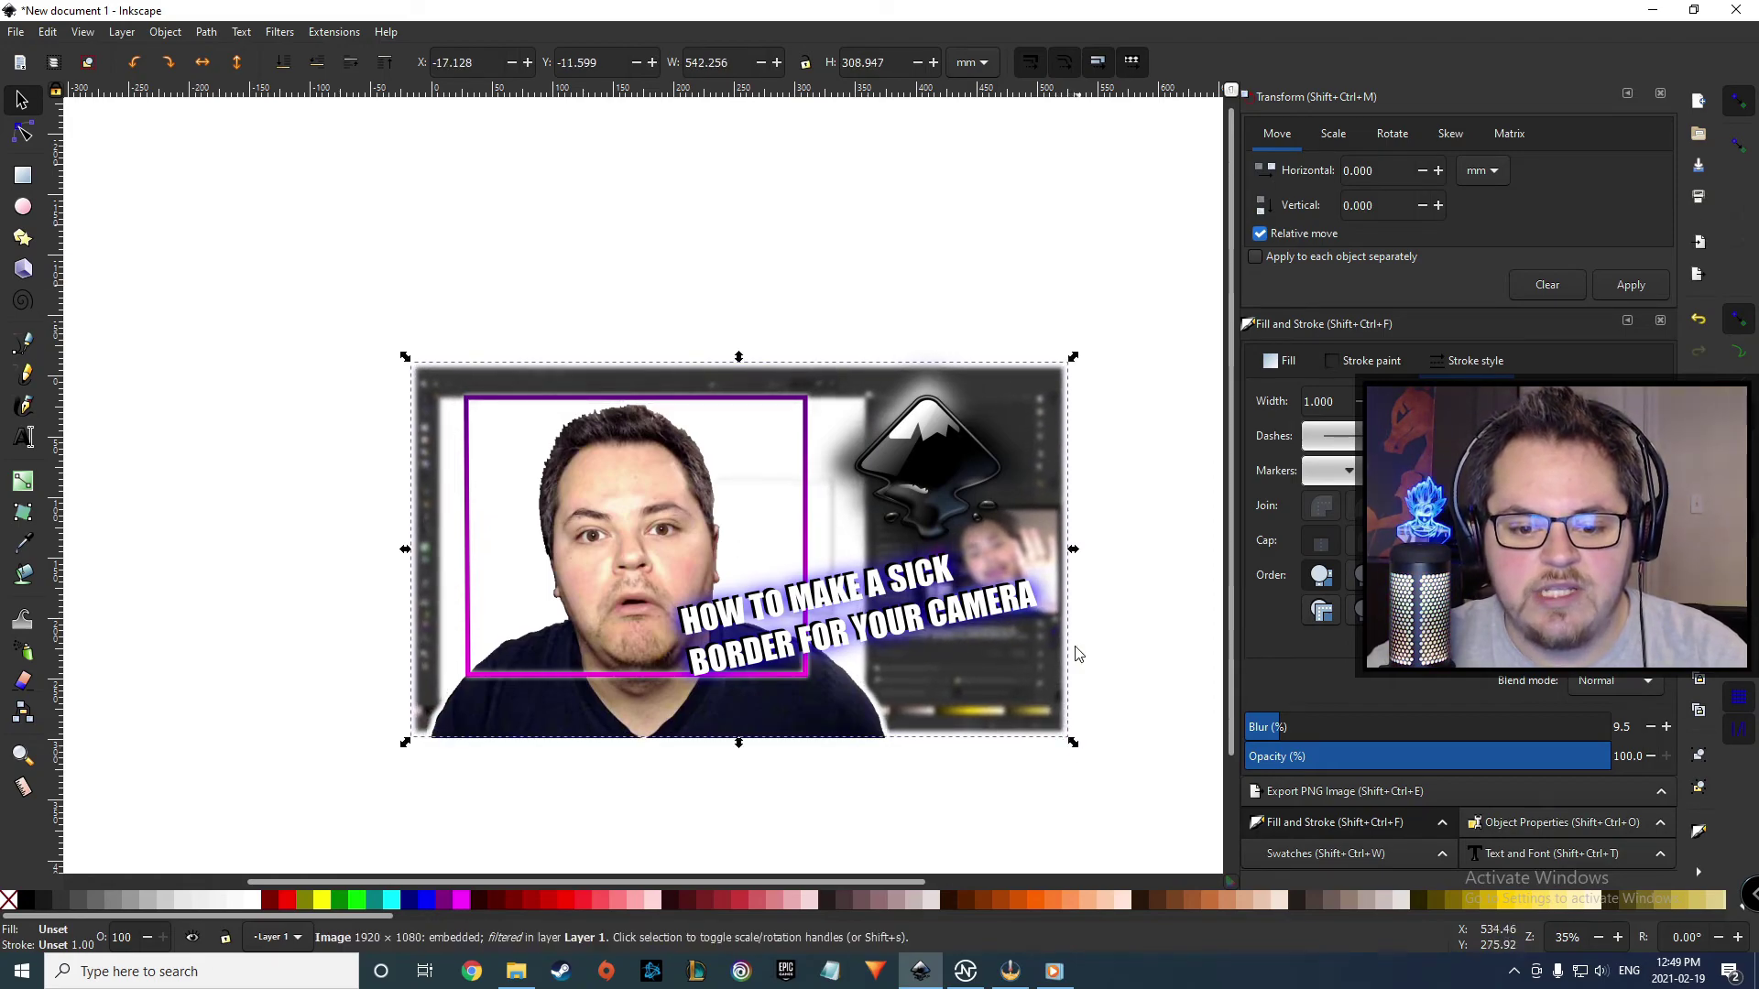
pyautogui.click(1001, 296)
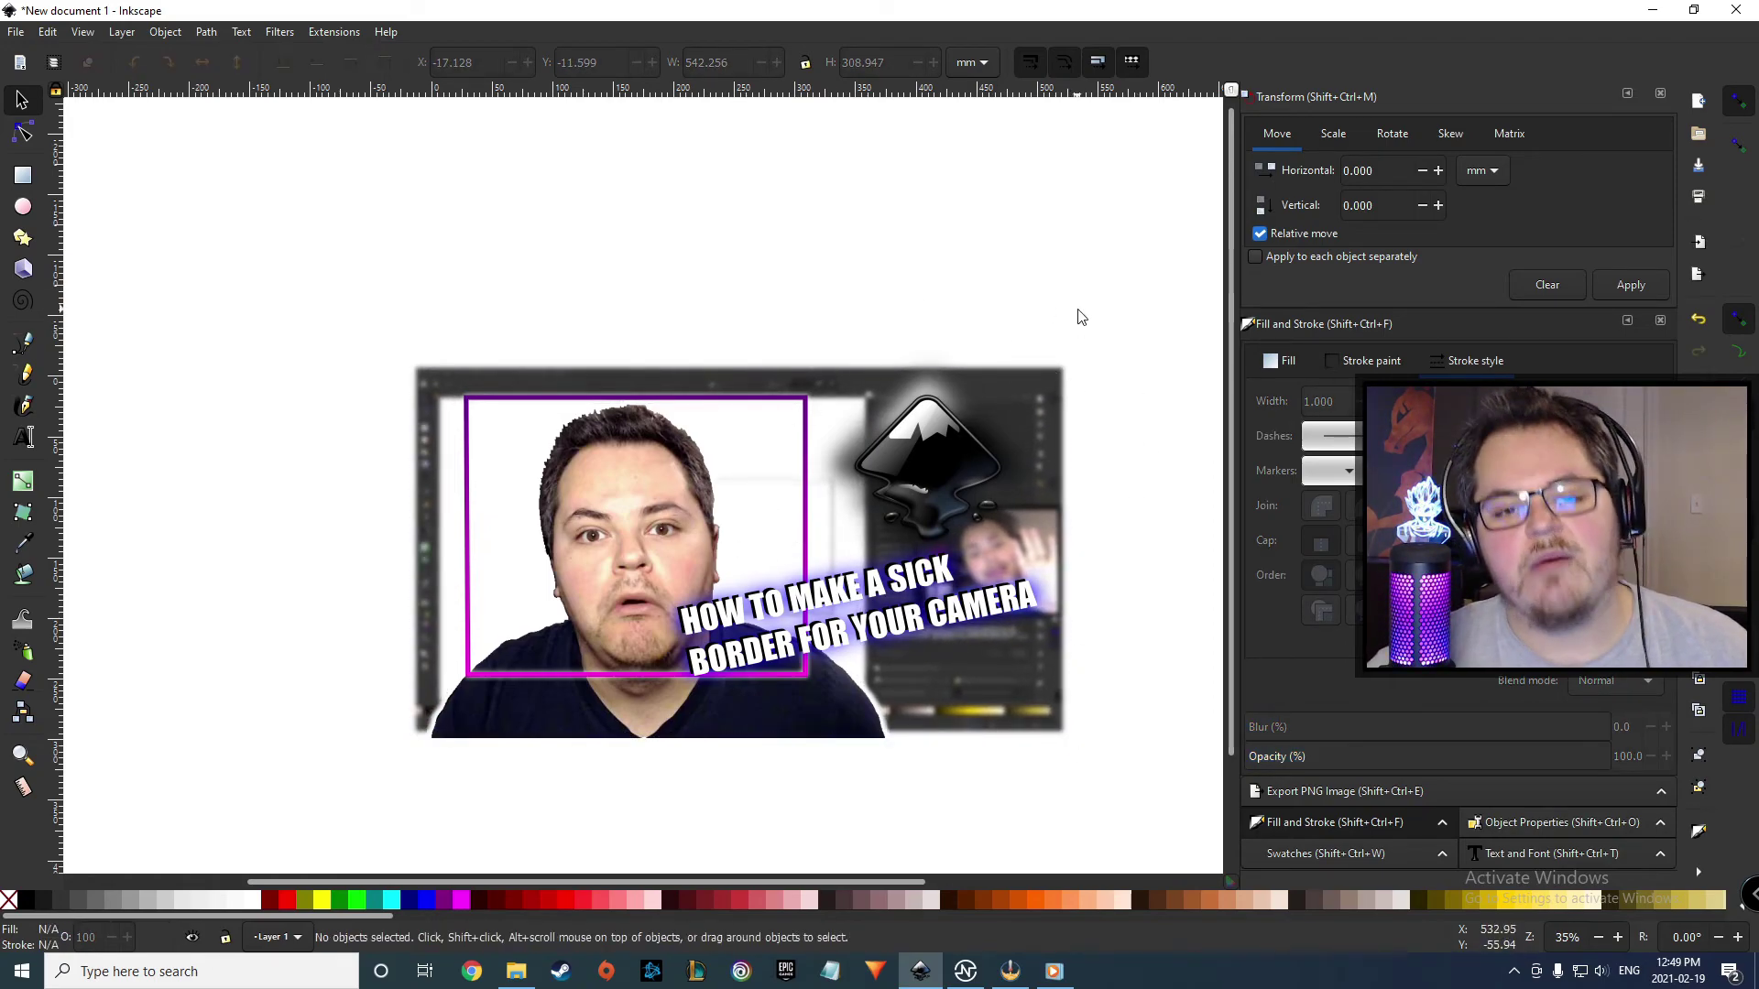